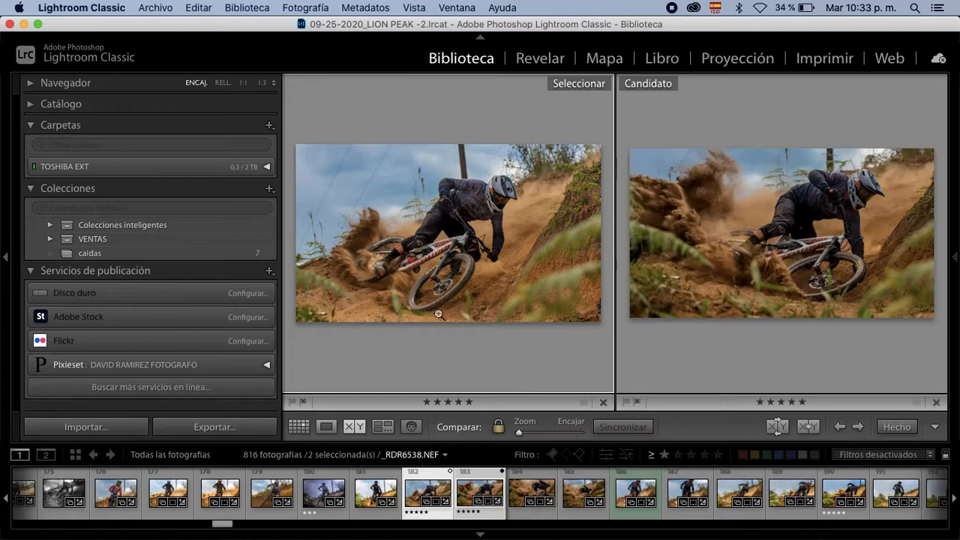
Enlarge the side-by-side photo comparison by hiding the collections area, the filmstrip and the module picker.
click(6, 257)
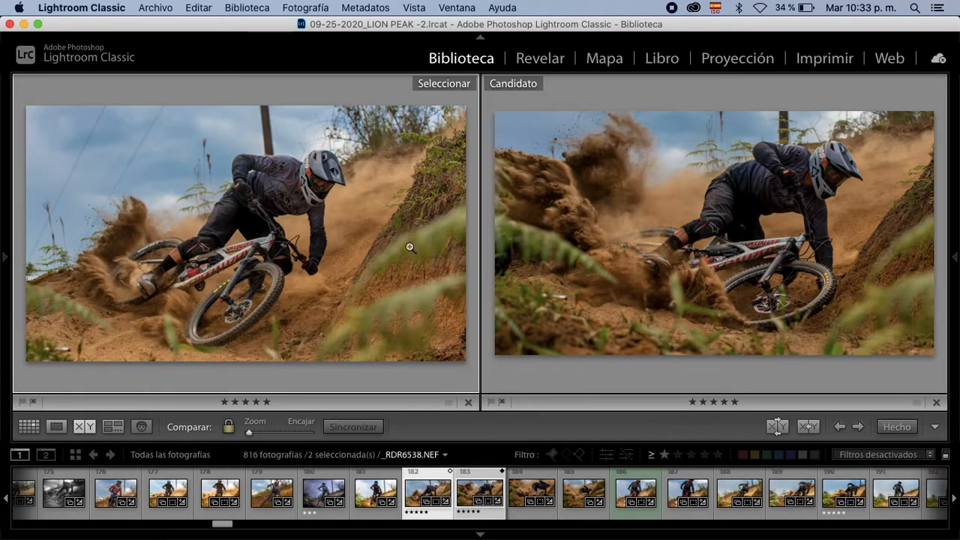
click(481, 534)
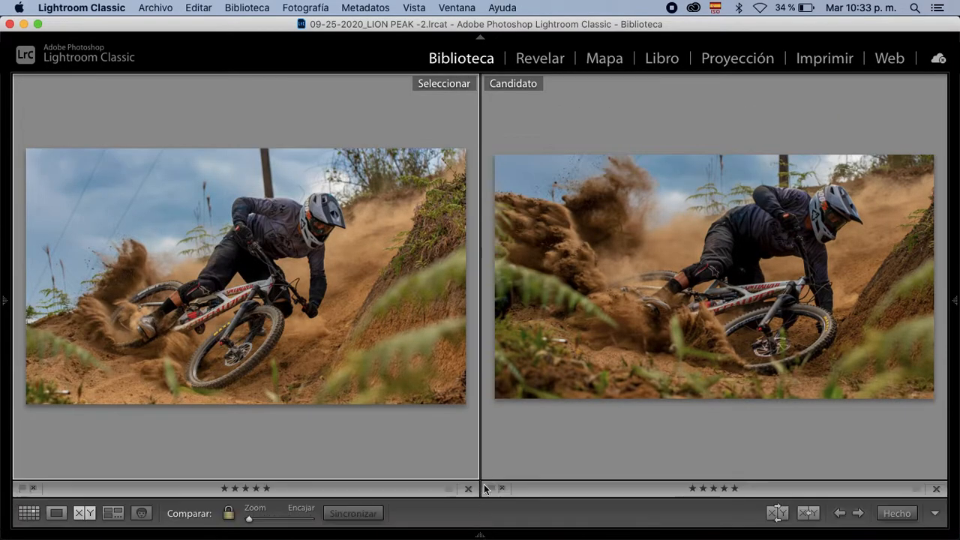
click(481, 38)
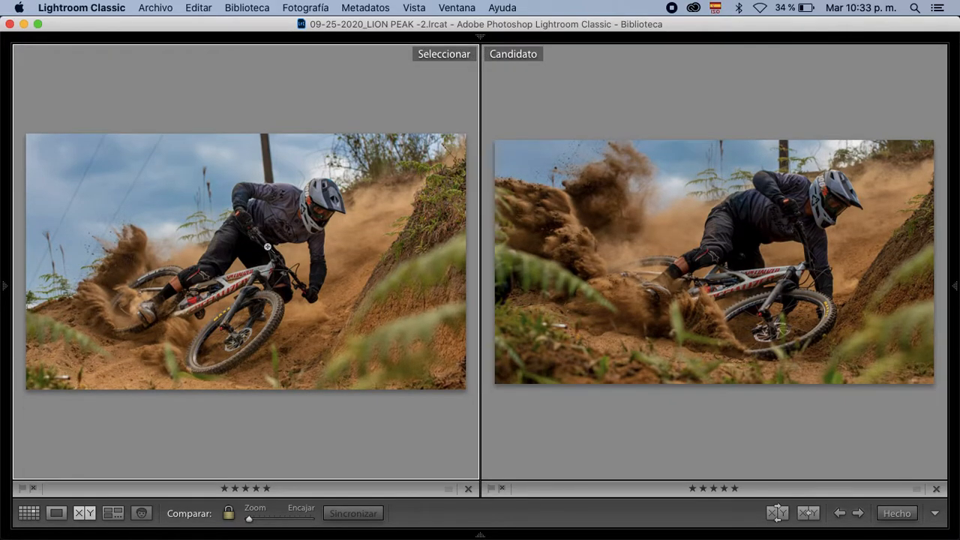
Examine the rider, helmet and bike at 1:3 magnification in both compared photos.
click(273, 249)
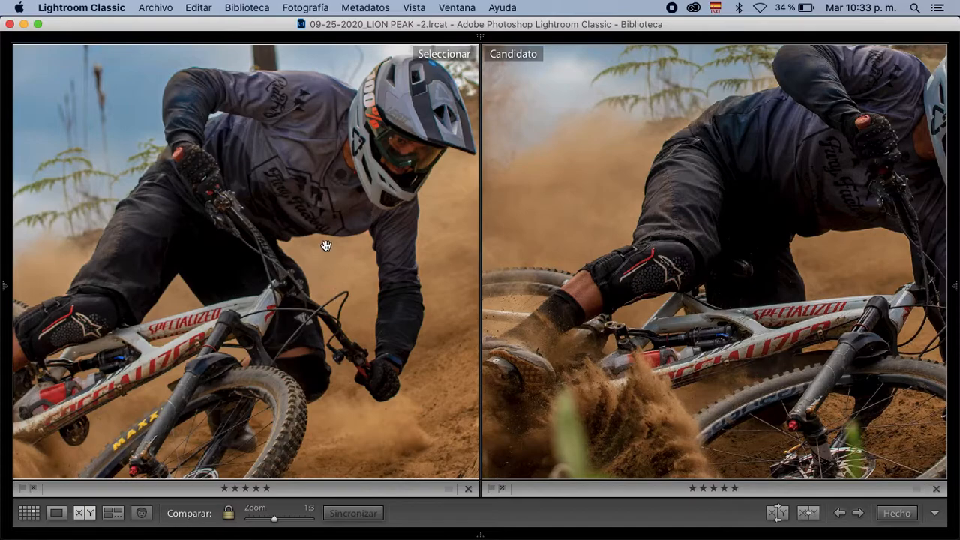
drag(385, 232, 332, 232)
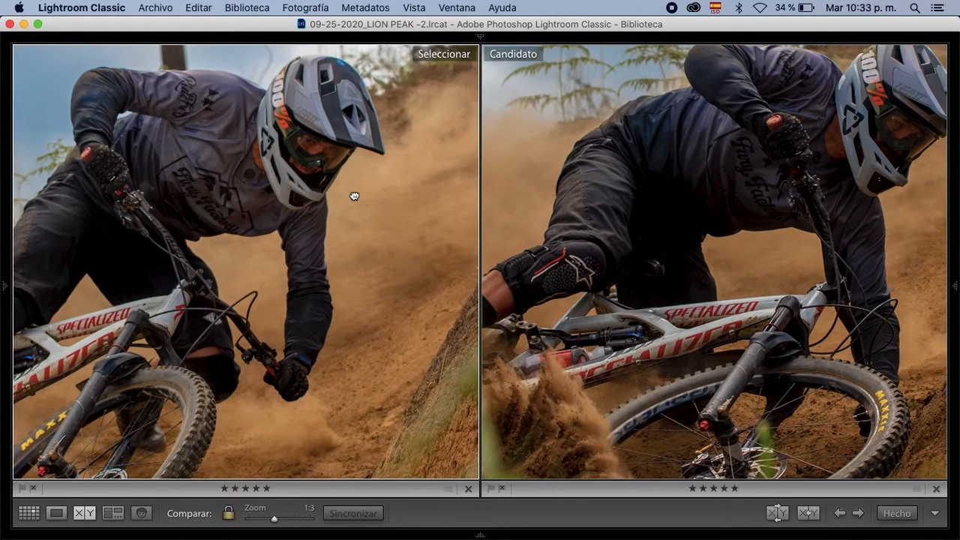
drag(354, 195, 361, 235)
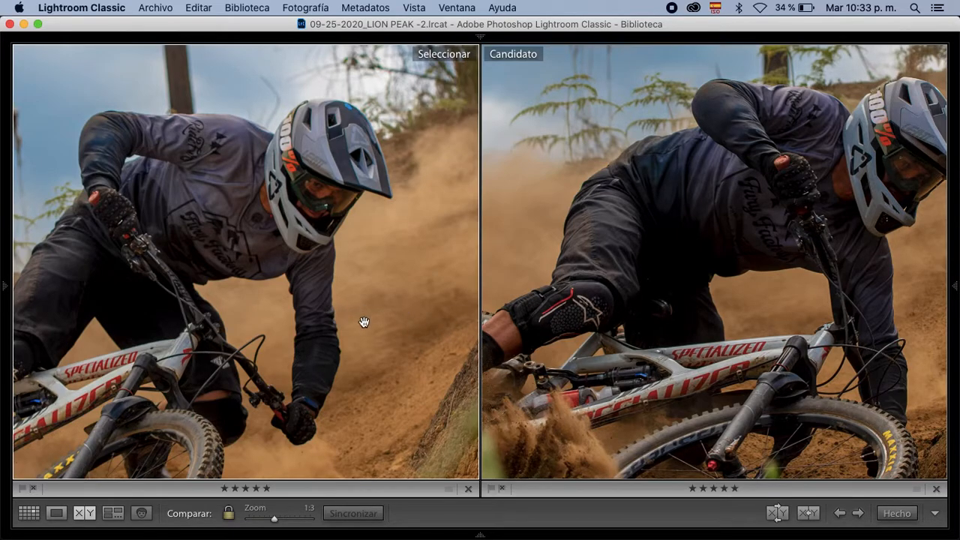
drag(364, 323, 365, 276)
drag(761, 311, 730, 322)
drag(655, 347, 802, 249)
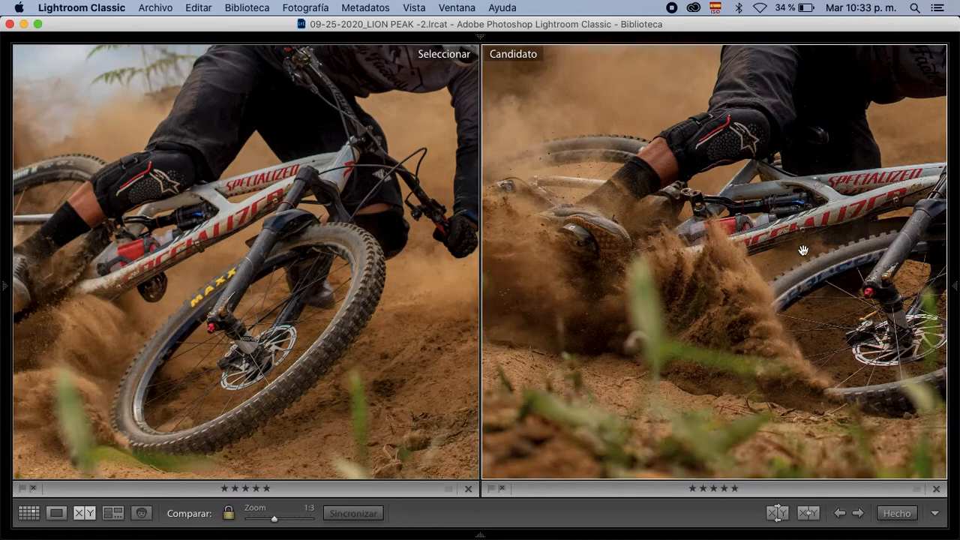
Inspect the wheels and the flying dust in both compared photos, then fit both images to the view.
drag(646, 267, 740, 219)
drag(636, 309, 735, 328)
drag(616, 278, 703, 356)
drag(638, 208, 725, 286)
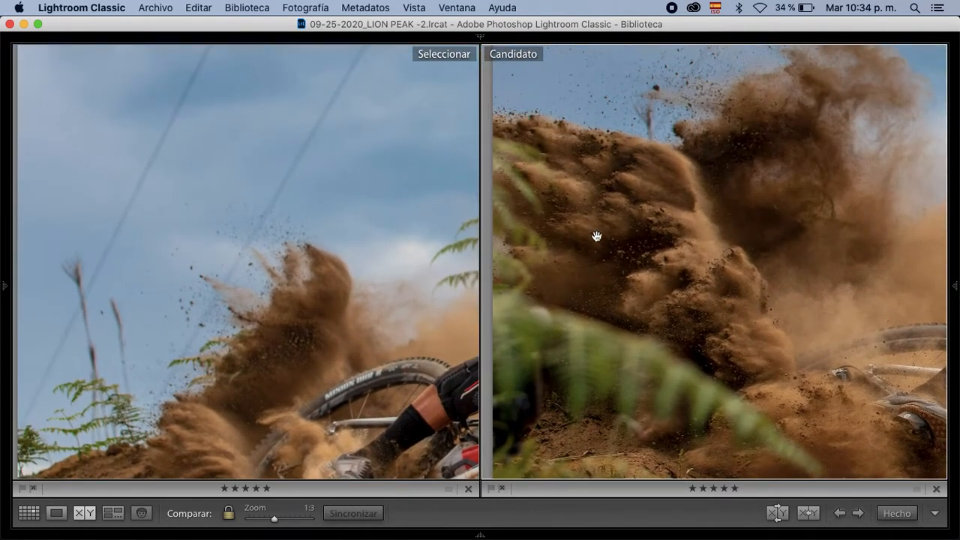
click(699, 295)
click(700, 292)
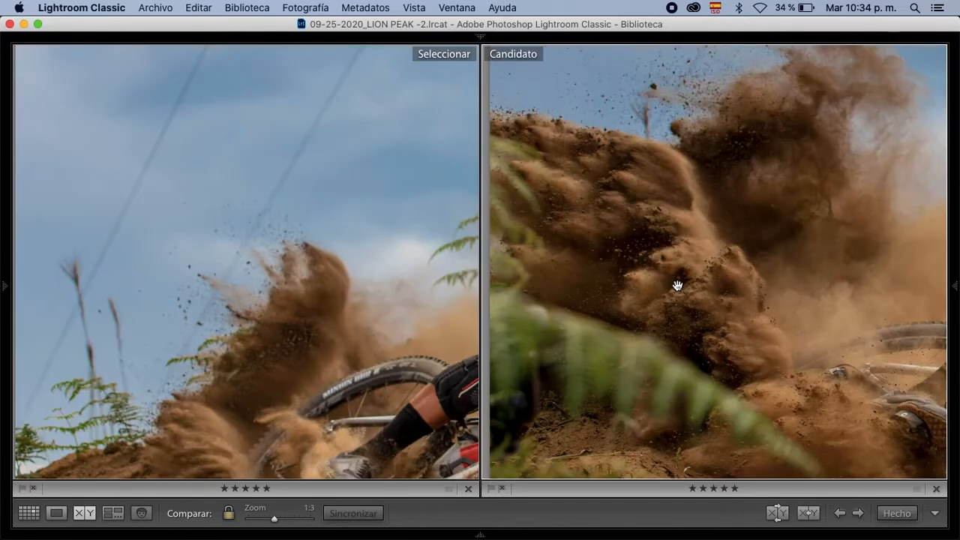
click(698, 291)
click(699, 291)
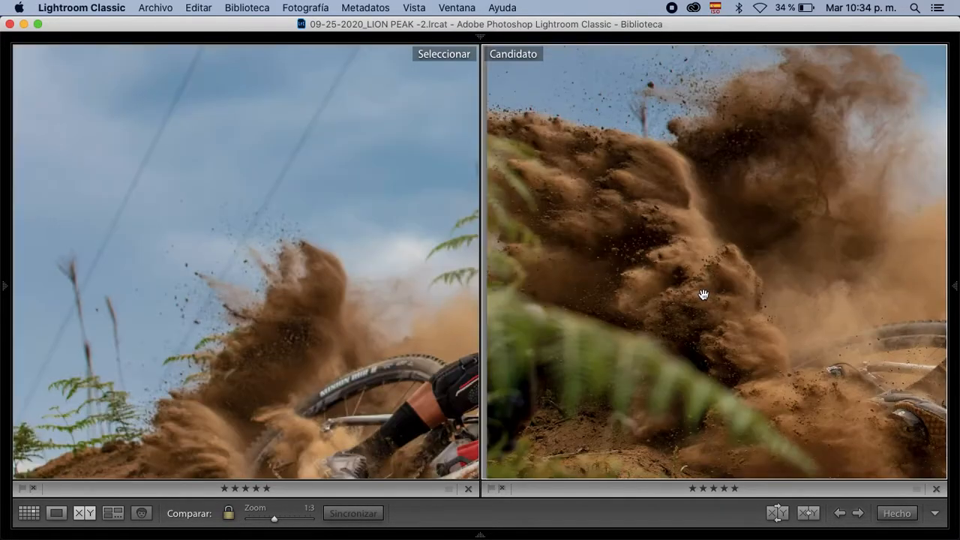
click(683, 288)
click(684, 291)
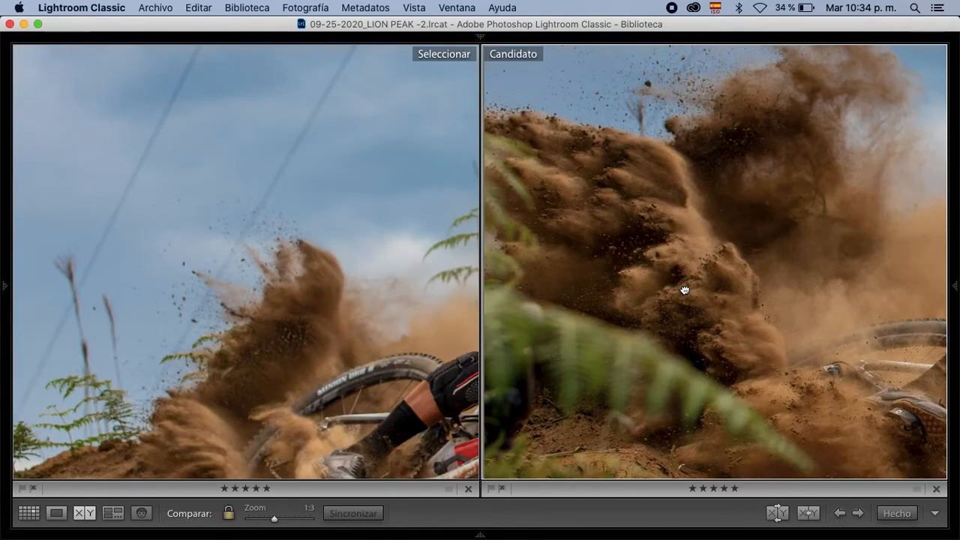
click(685, 291)
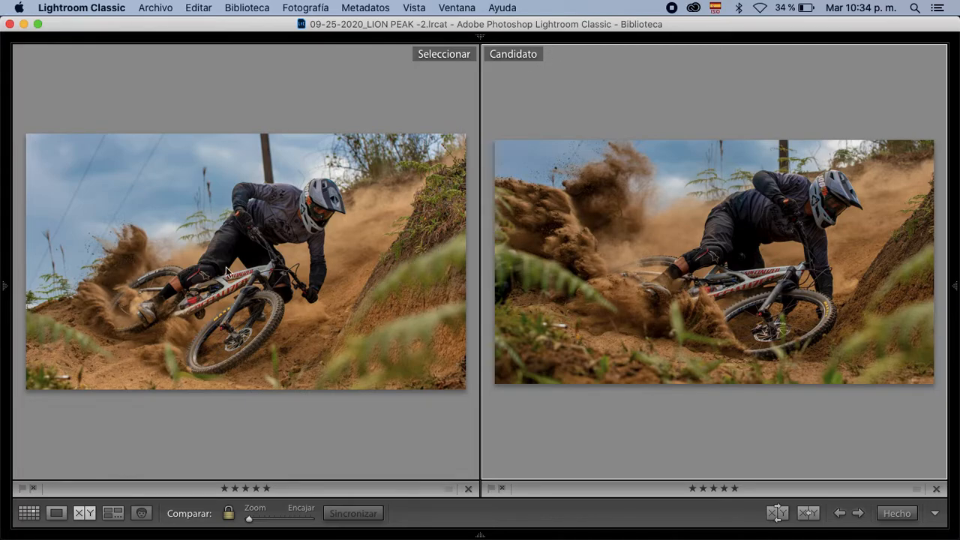
Restore the collections area and the filmstrip, and display photo _RDR6539.NEF on its own in loupe view.
click(6, 282)
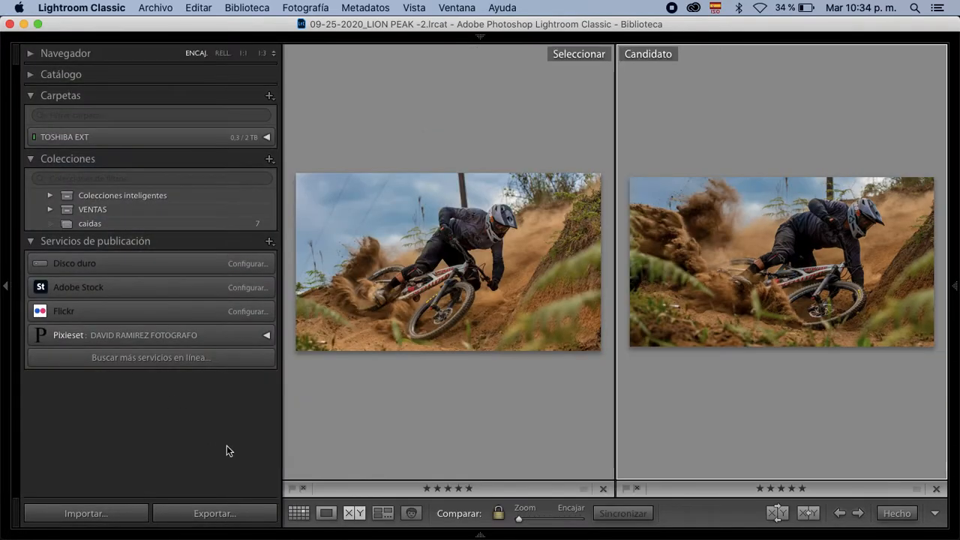
click(480, 536)
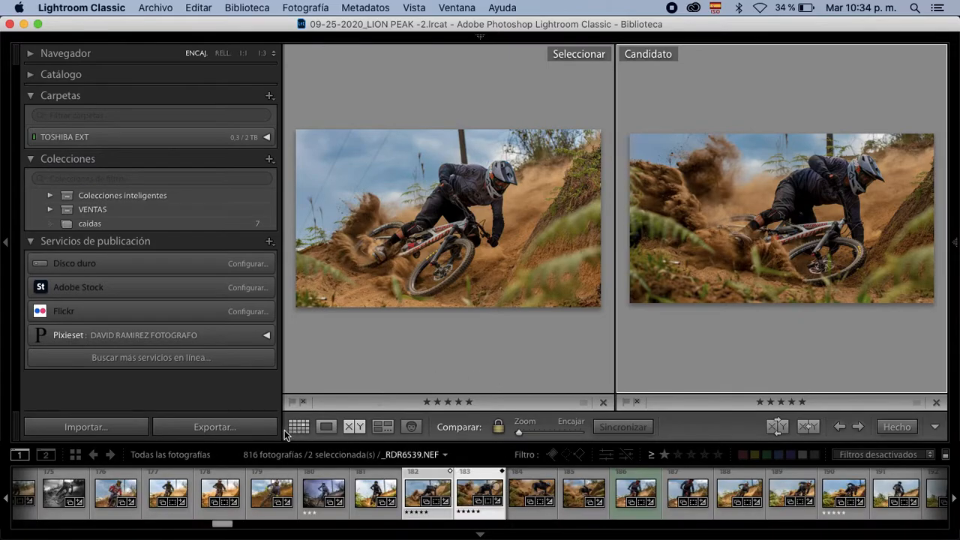
click(326, 427)
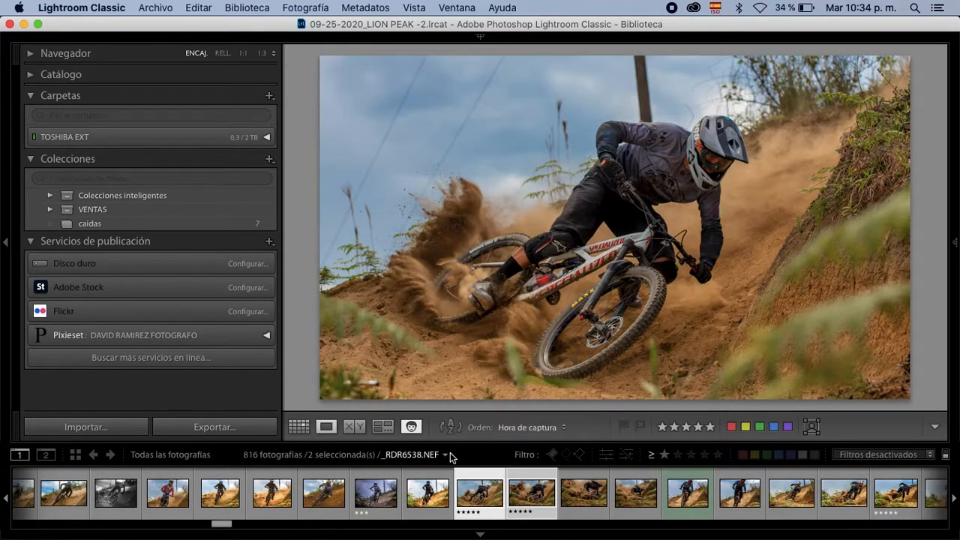
click(533, 493)
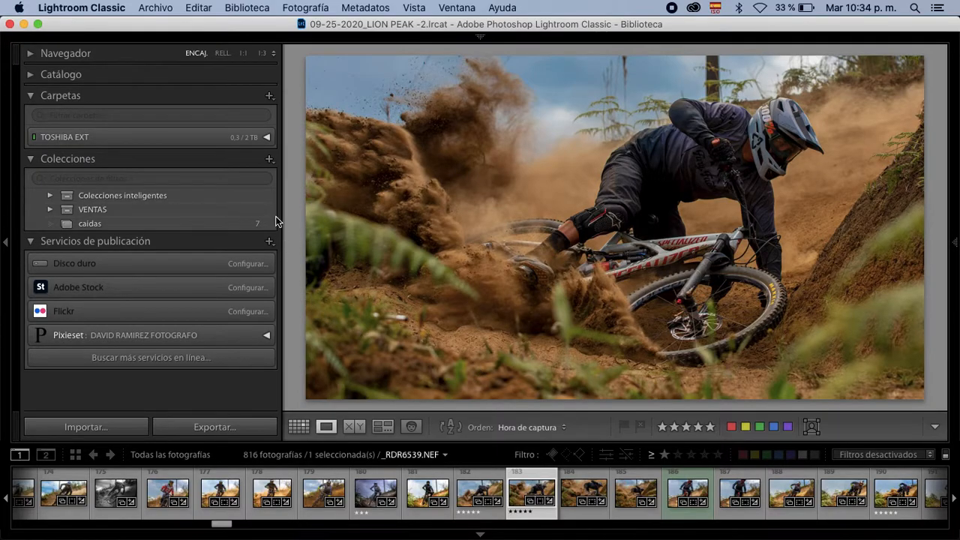
Create a collection named EDICION VIDEO and open it with photo _RDR6539.NEF added.
click(269, 159)
click(315, 174)
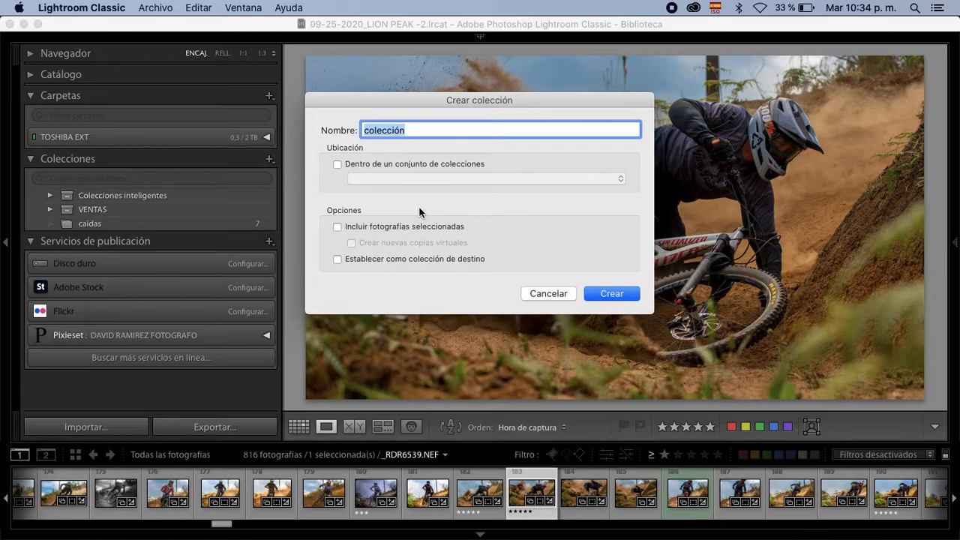
text(EDICION VIDEO)
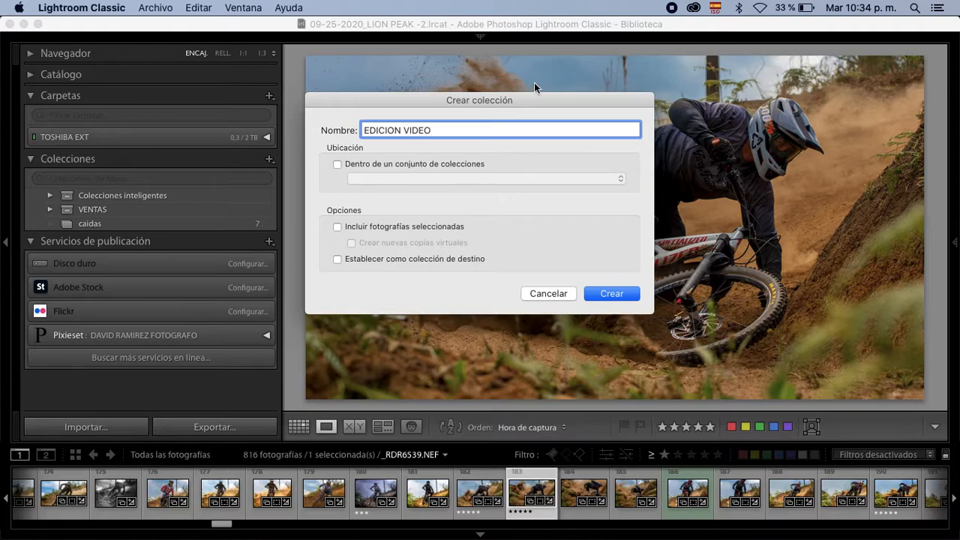
click(614, 295)
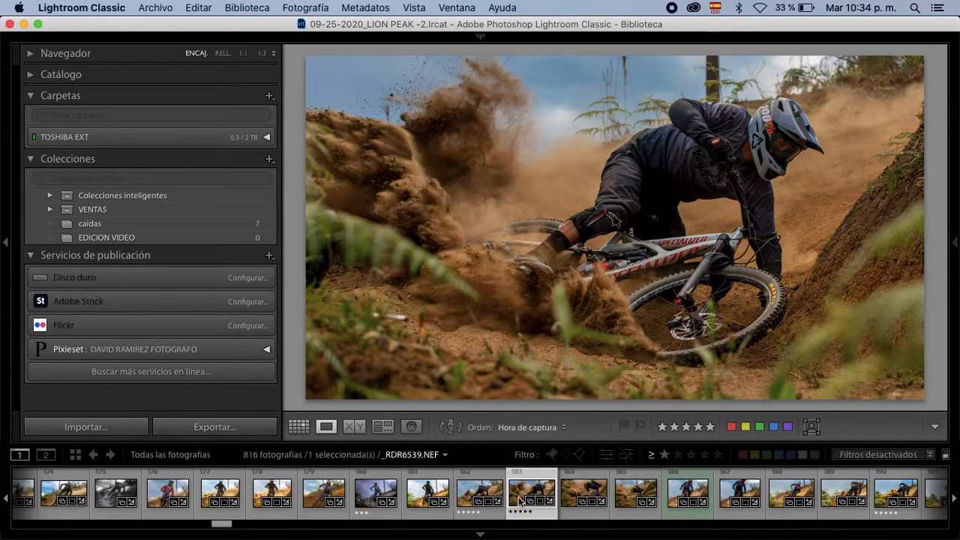
drag(524, 496, 204, 238)
click(200, 238)
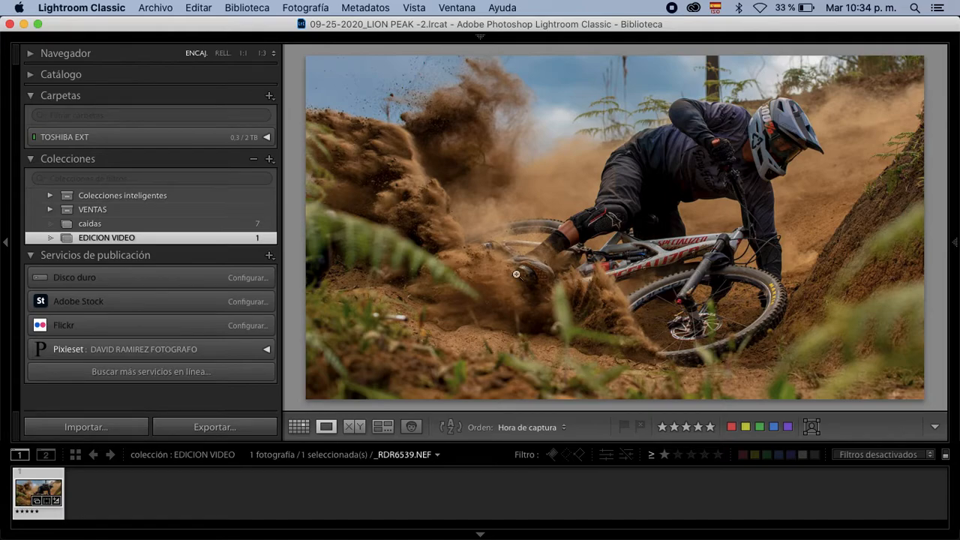
Quit Lightroom Classic, skipping the catalog backup on this occasion, and switch to Capture One 12.
click(10, 25)
click(631, 205)
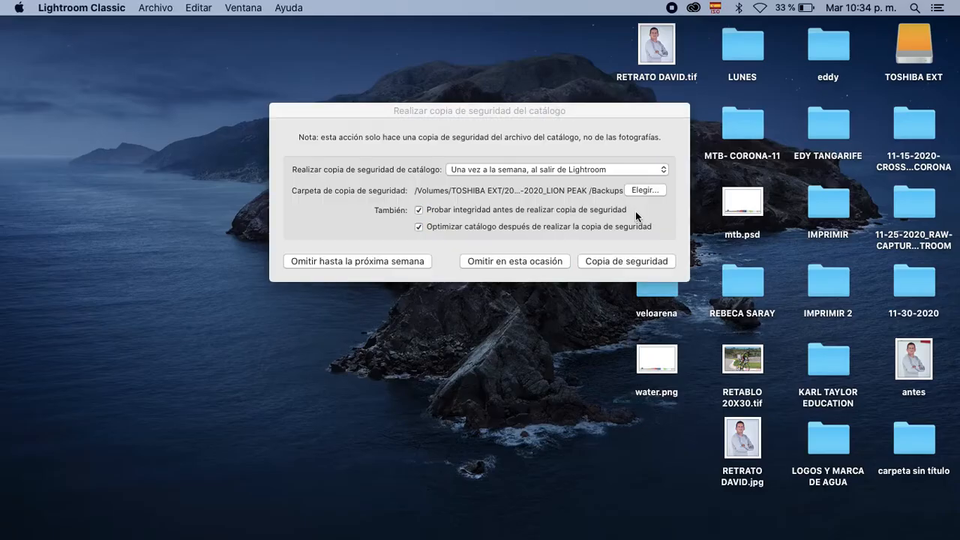
click(511, 262)
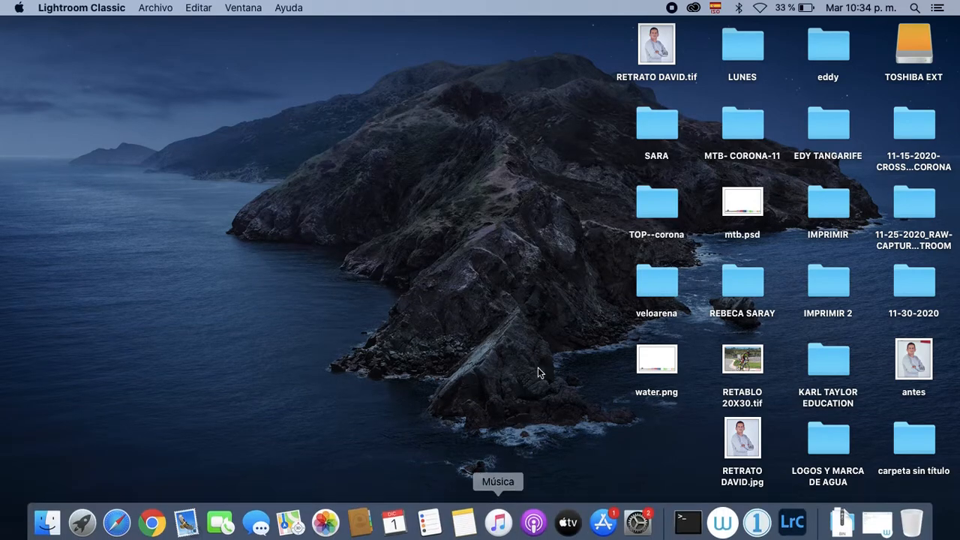
key(ctrl+Right)
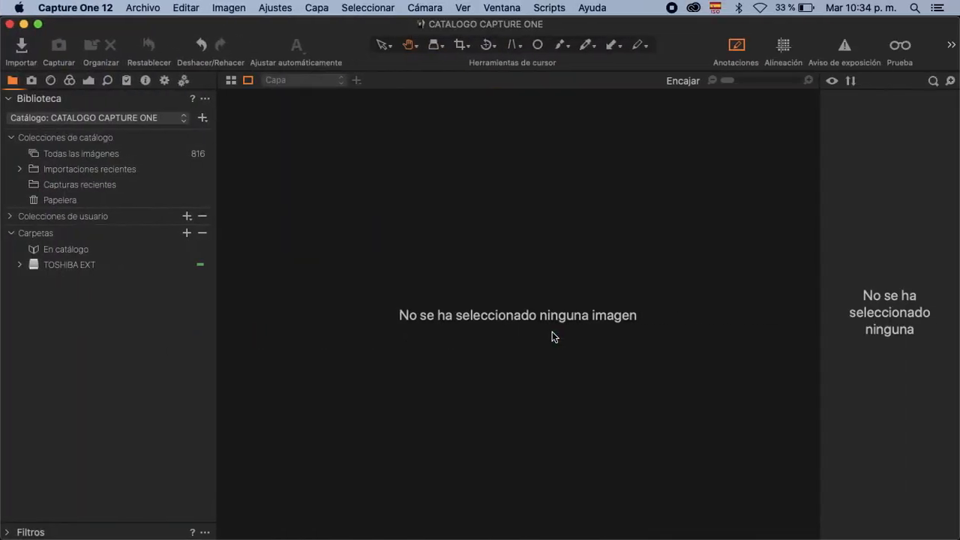
click(22, 54)
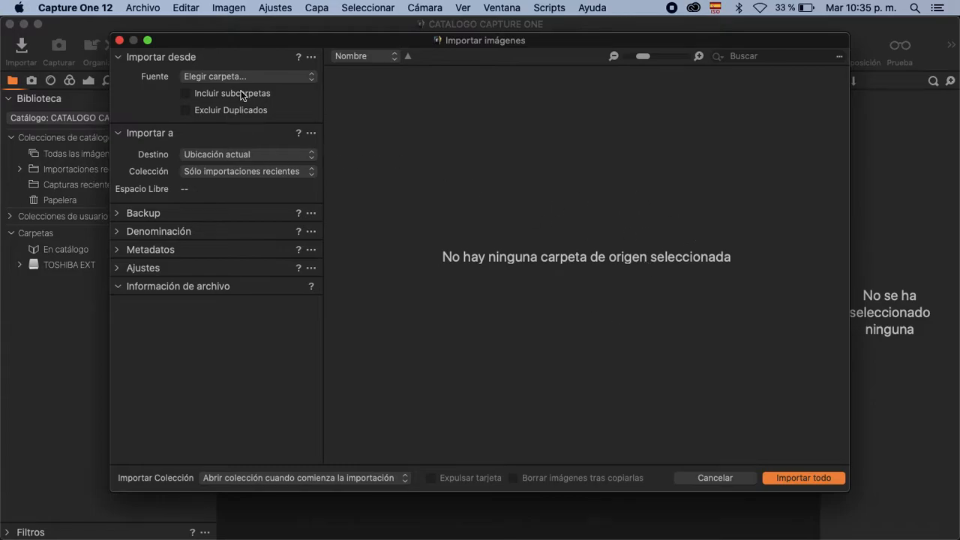
click(119, 41)
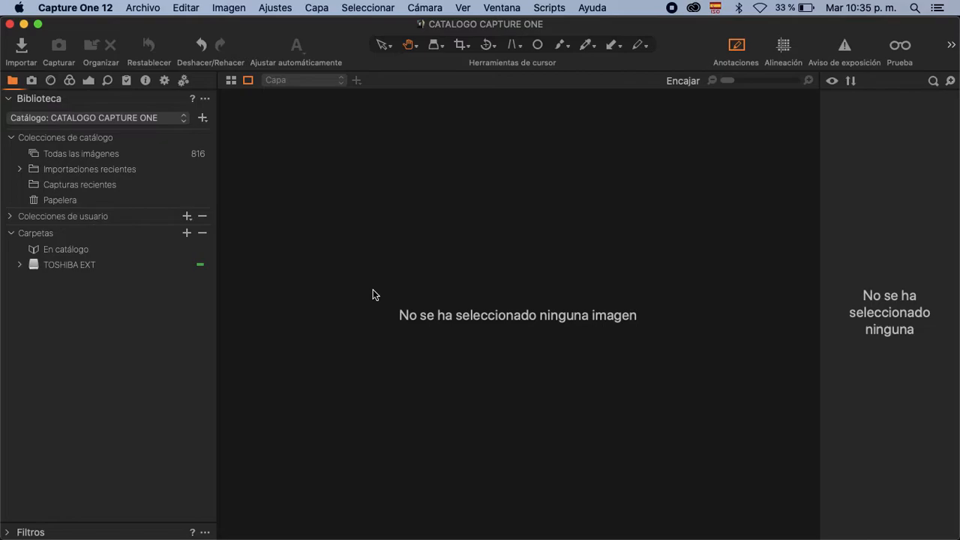
click(23, 56)
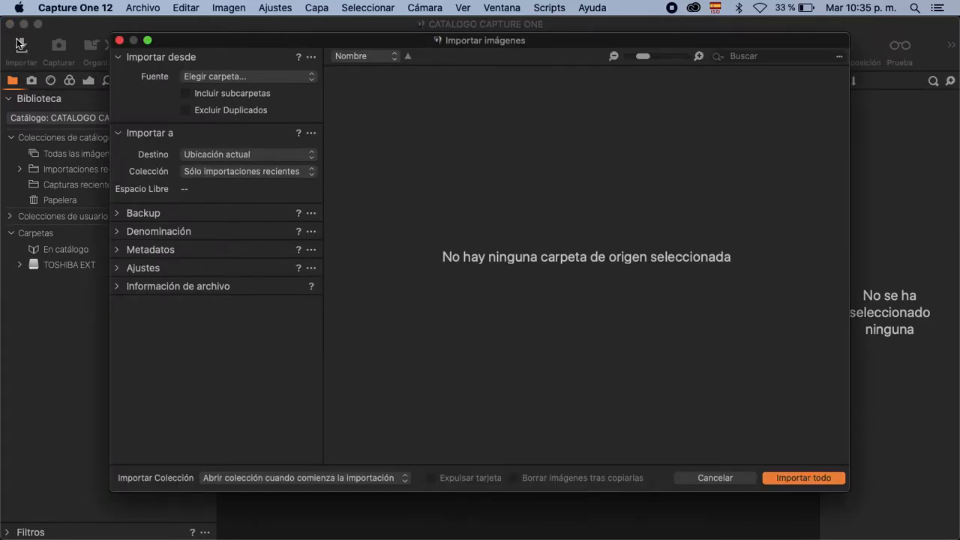
click(119, 40)
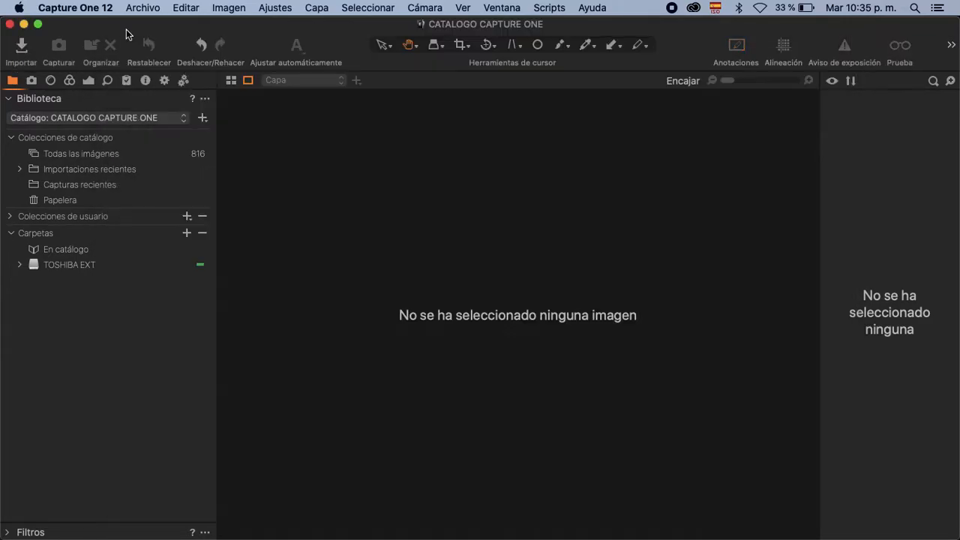
Import the Lightroom catalog "09-25-2020_LION PEAK -2.lrcat" into the current Capture One catalog.
click(141, 8)
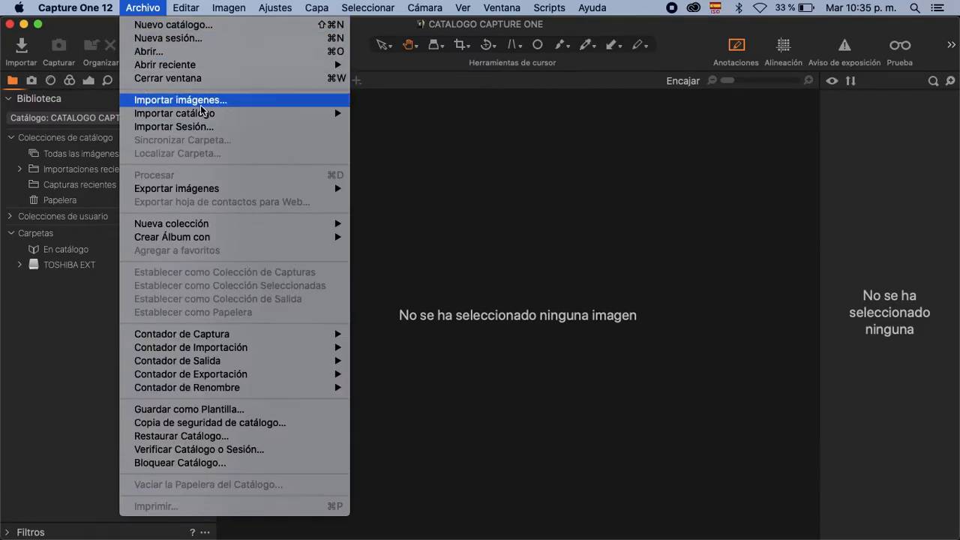
mouse_move(174, 115)
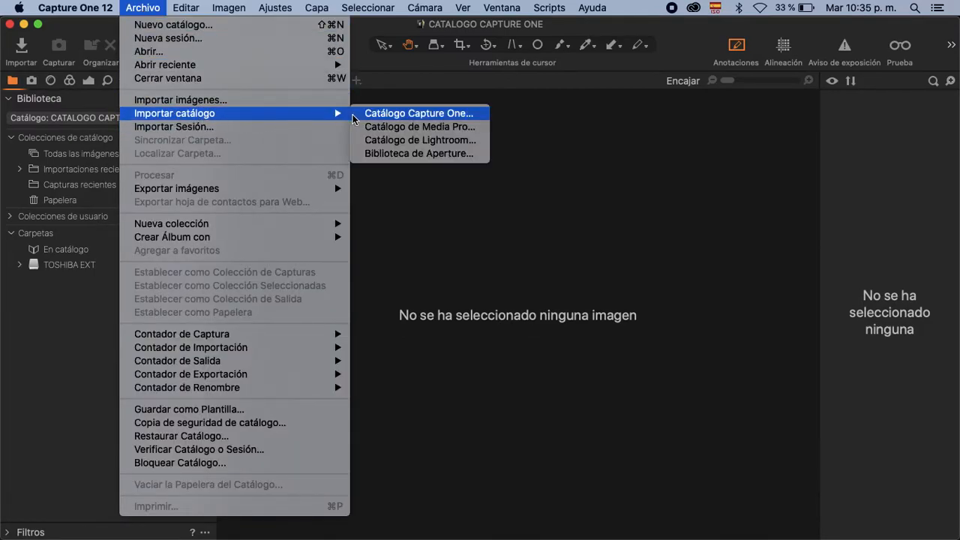
click(425, 142)
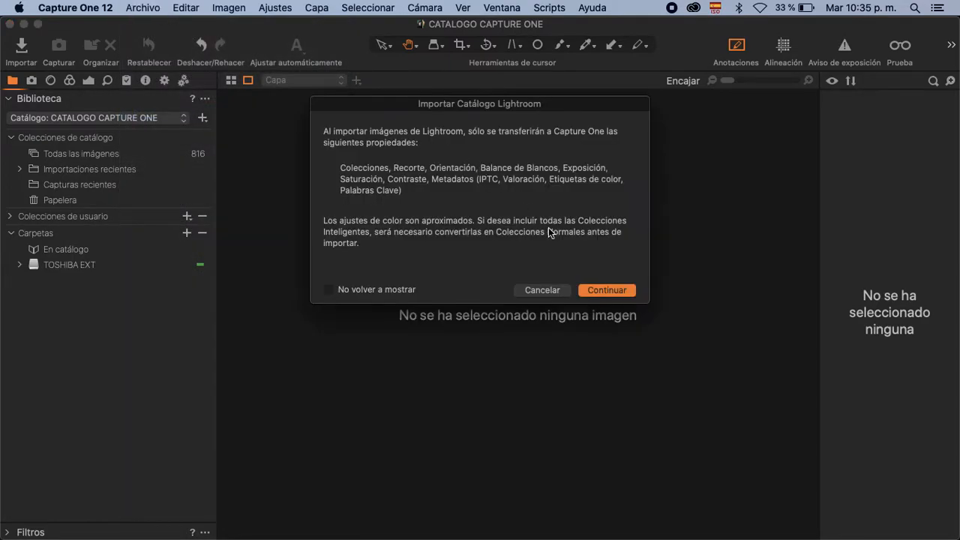
click(606, 291)
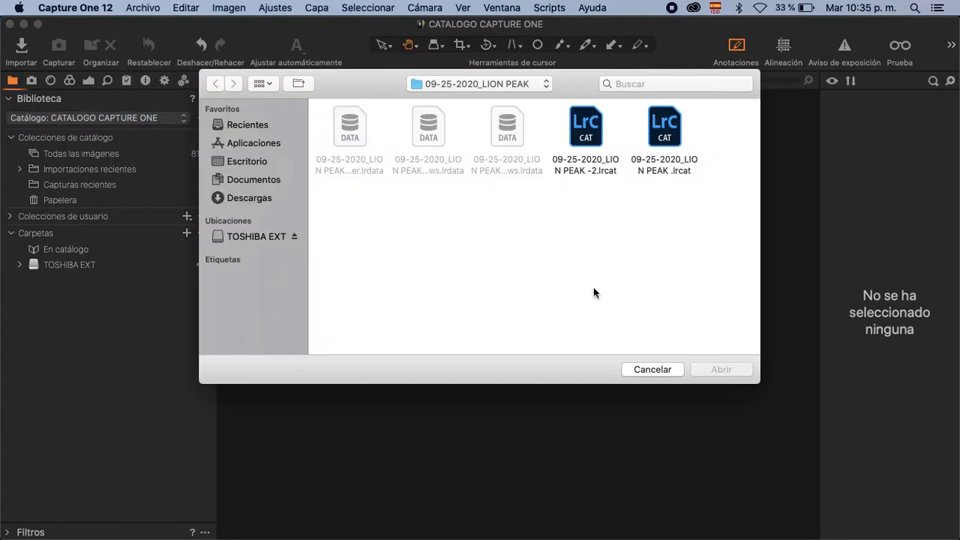
click(597, 141)
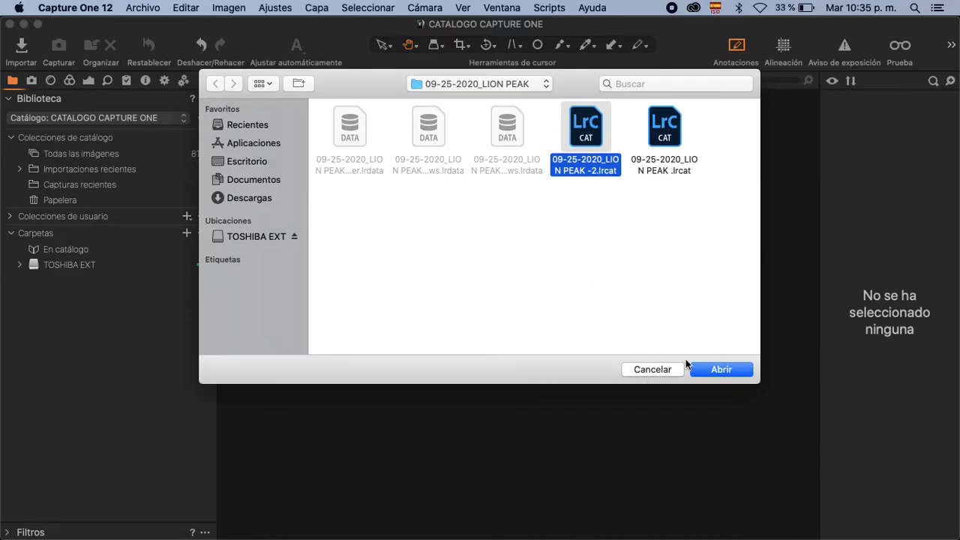
click(711, 369)
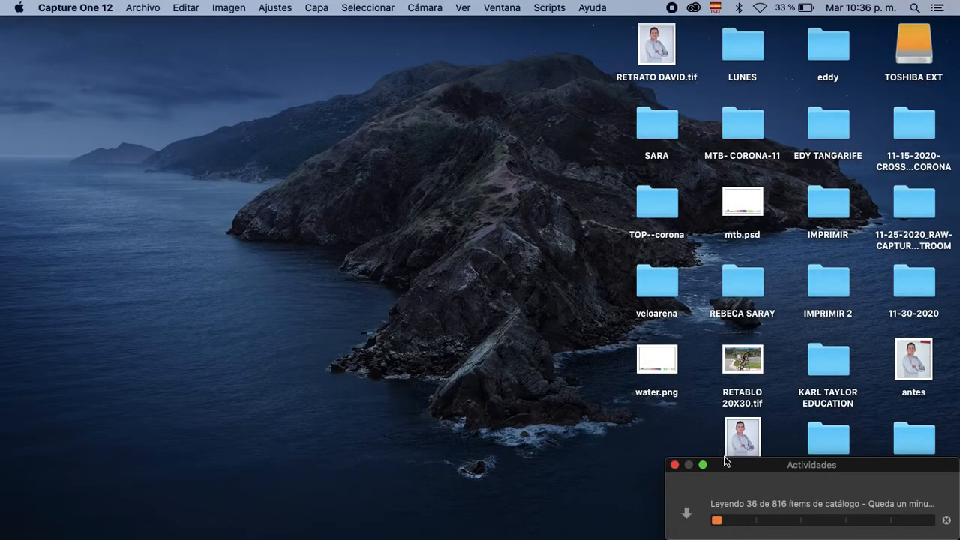
Move the import progress window to the middle of the desktop and switch to the space showing the Capture One catalog.
drag(732, 465, 439, 239)
key(ctrl+Up)
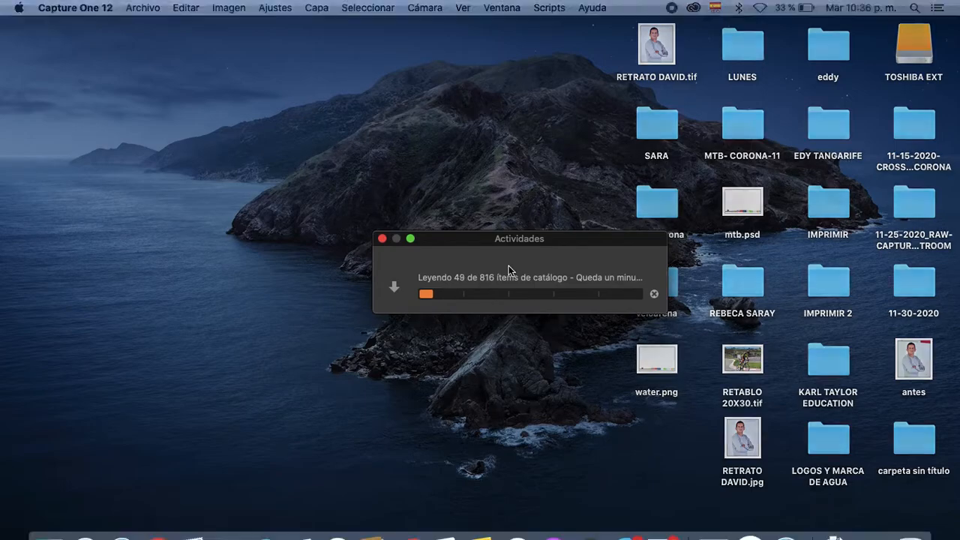
mouse_move(688, 24)
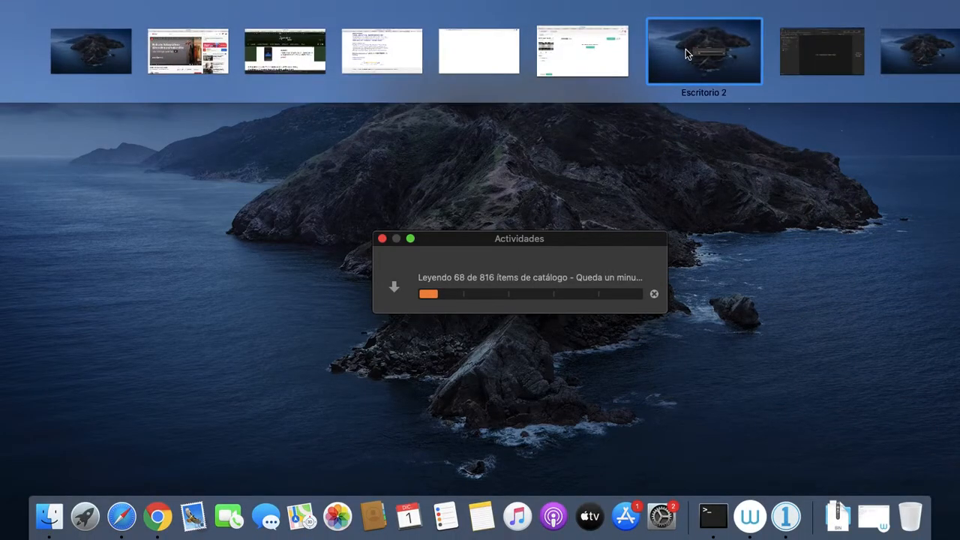
click(686, 49)
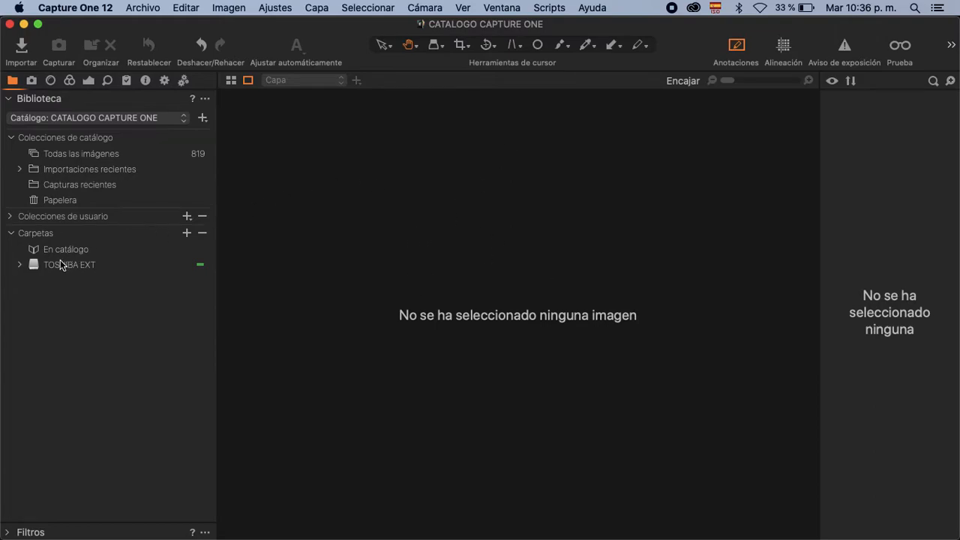
Expand TOSHIBA EXT, 2020 and 09-25-2020_LION PEAK in the catalog's folders and open the raw photo subfolder.
click(39, 268)
click(18, 268)
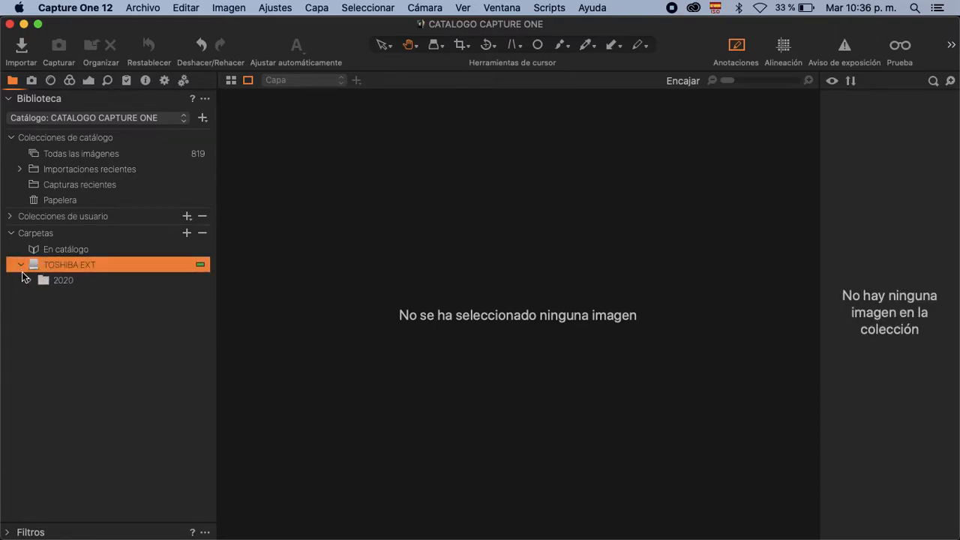
click(59, 282)
click(29, 281)
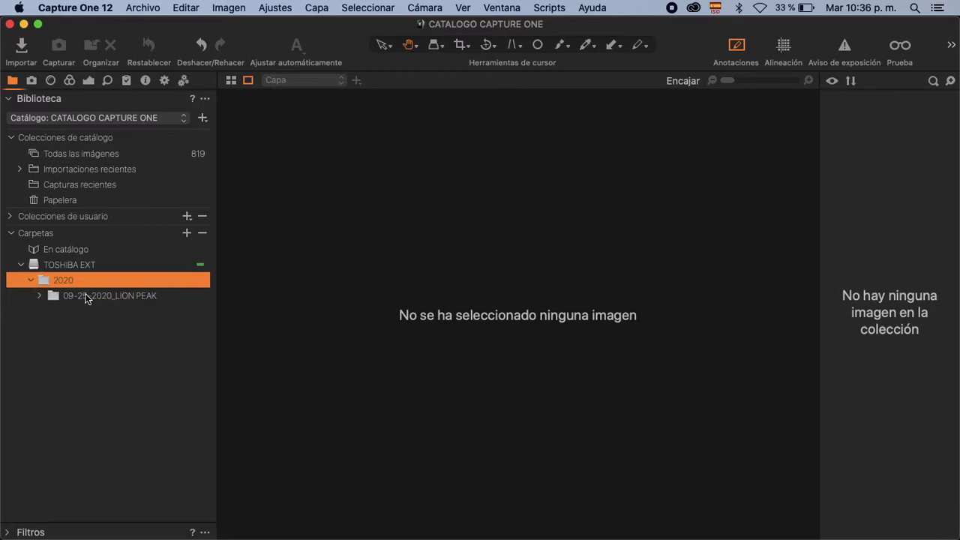
click(85, 297)
click(39, 296)
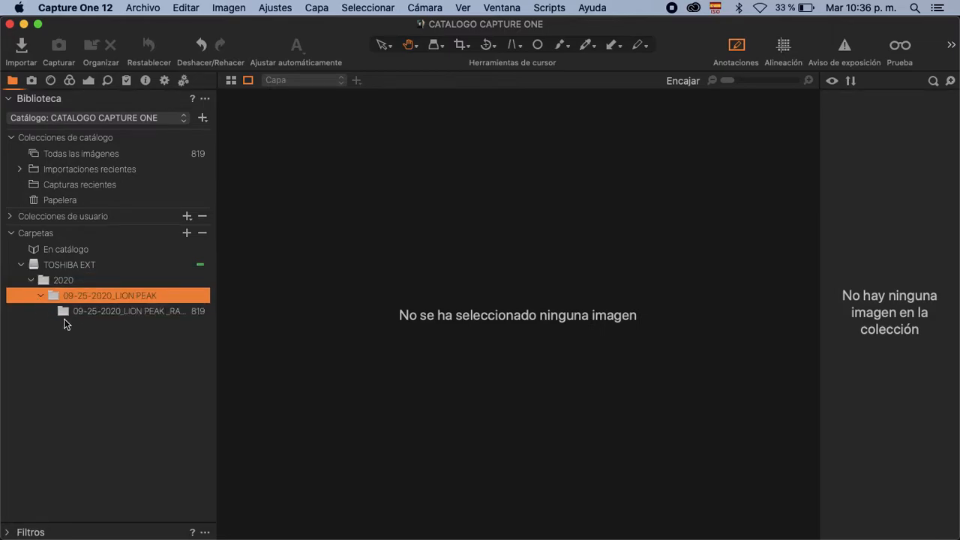
click(128, 312)
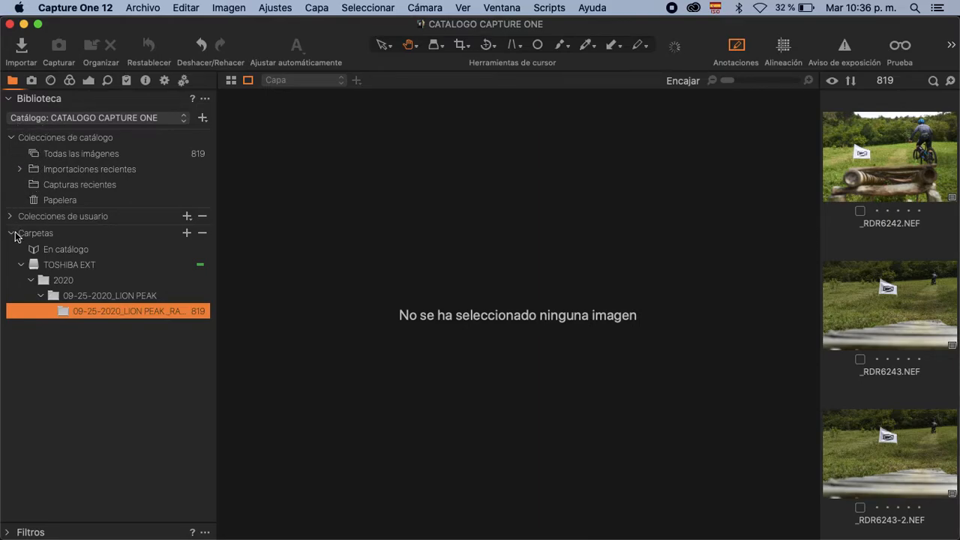
Reopen the LION PEAK raw photo subfolder from the TOSHIBA EXT drive and look through its imported photos.
double_click(58, 273)
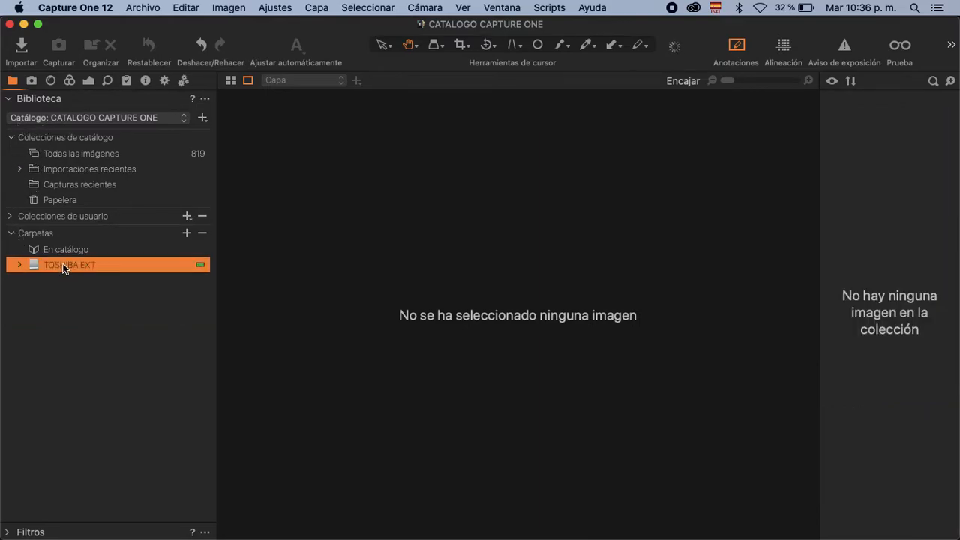
click(19, 266)
click(82, 299)
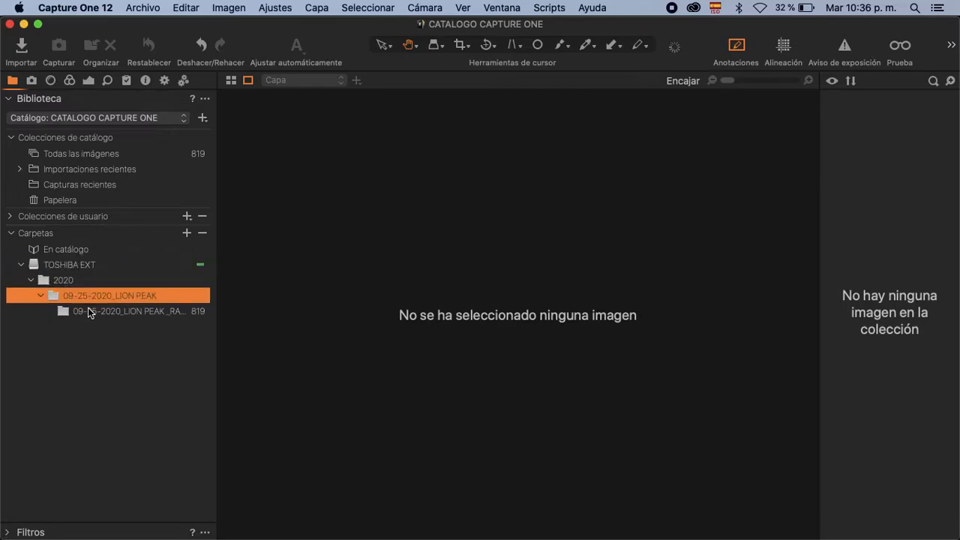
click(98, 312)
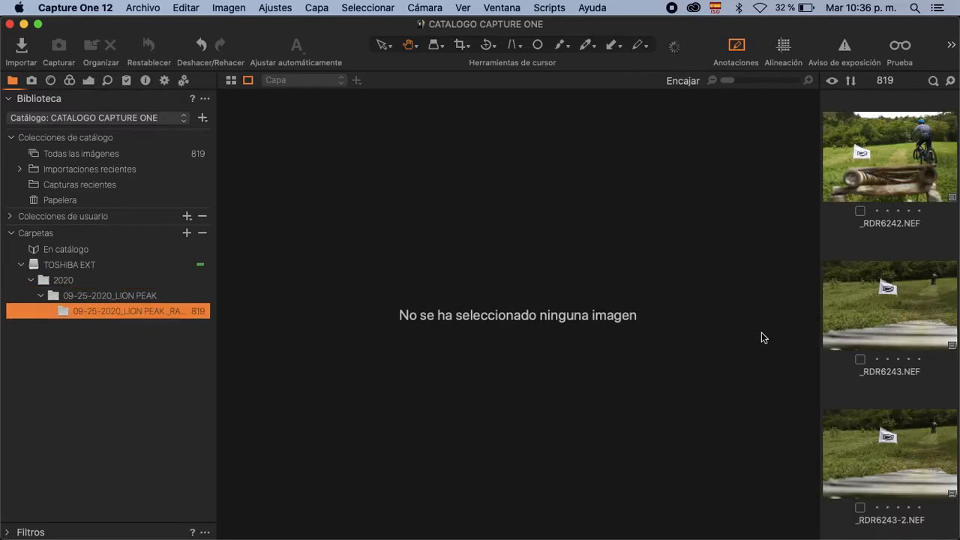
scroll(928, 398, down, 20)
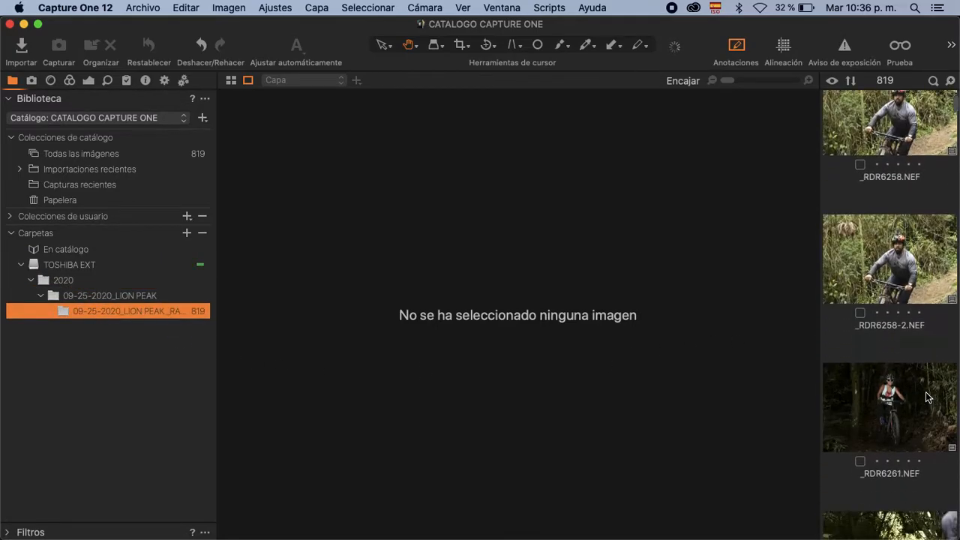
scroll(931, 396, down, 15)
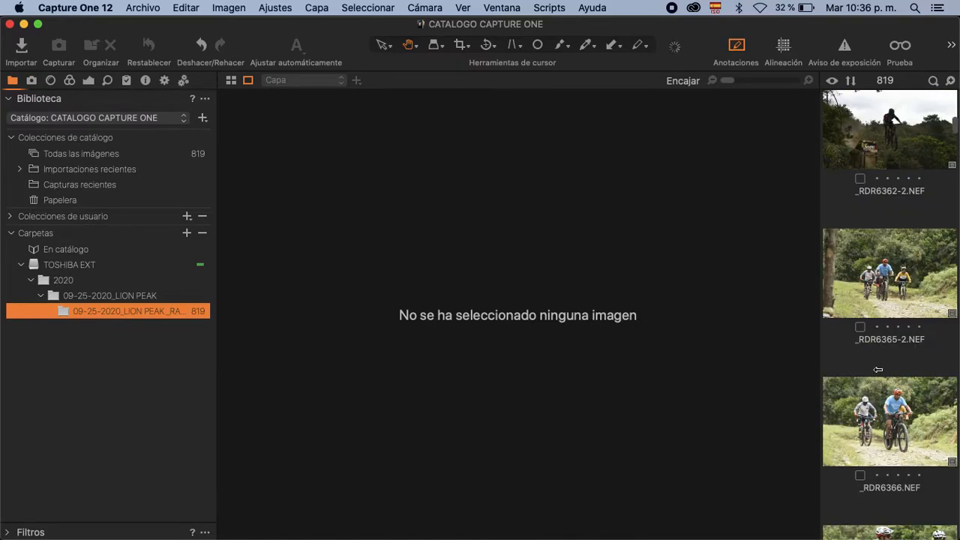
scroll(855, 411, down, 20)
scroll(853, 411, down, 20)
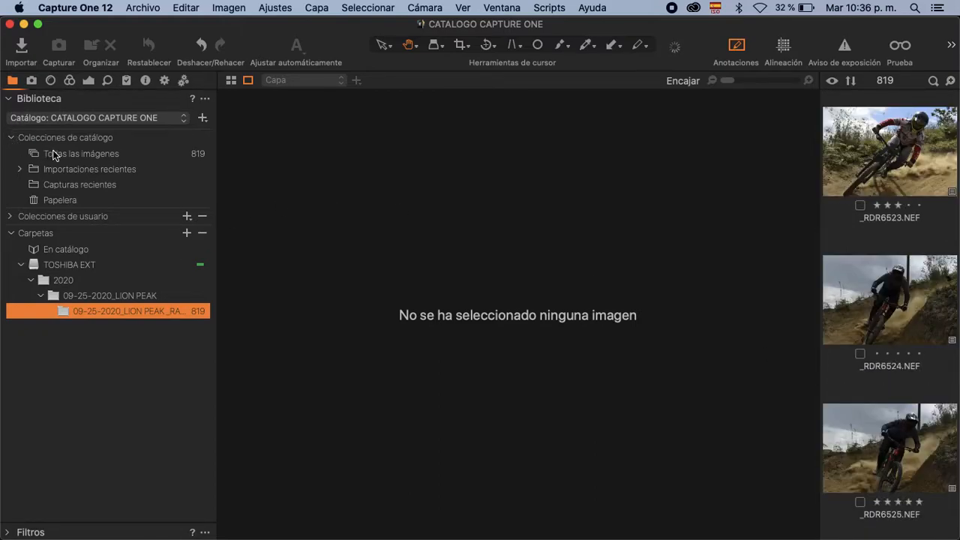
Expand the user collections in the library and collapse the folders section.
click(10, 217)
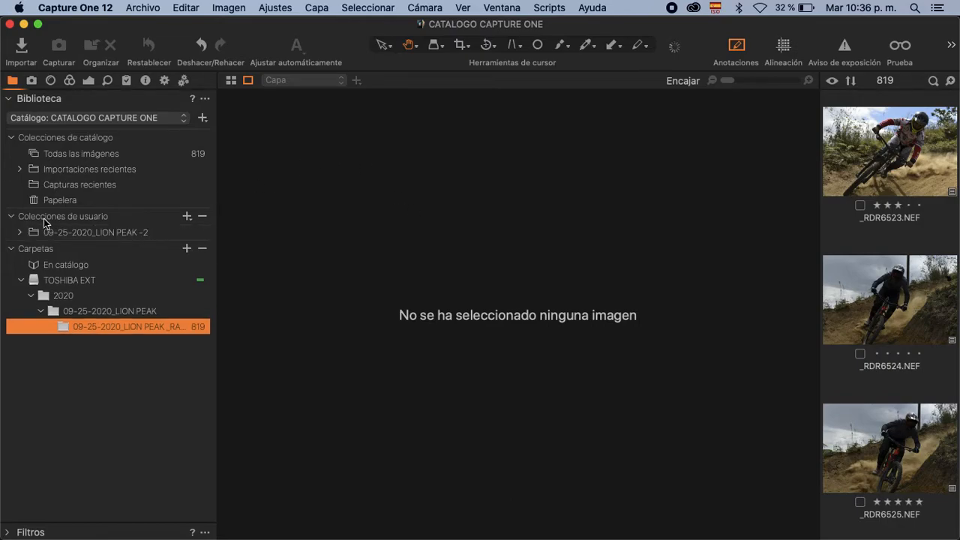
click(11, 250)
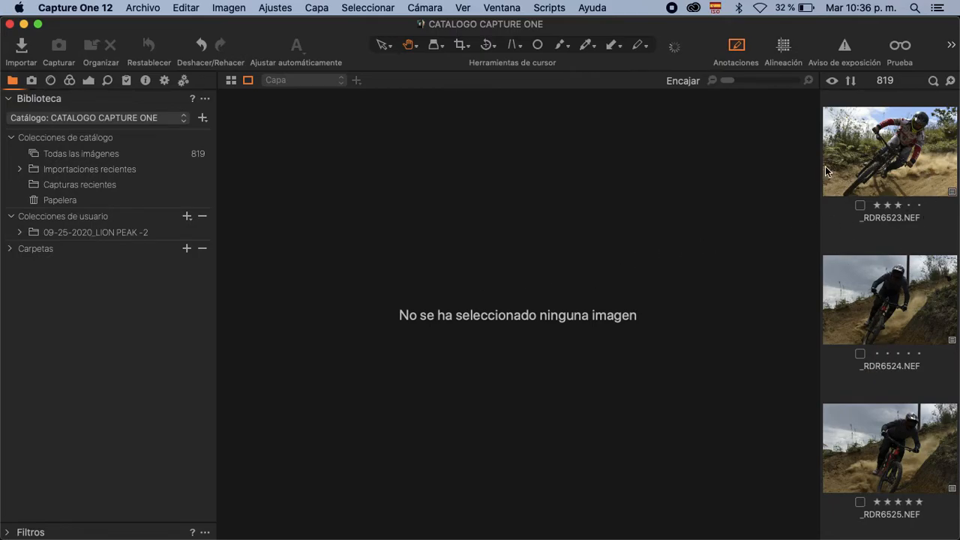
Widen the thumbnail browser to two columns and preview photos _RDR6709.NEF and _RDR6712.NEF.
drag(818, 157, 667, 167)
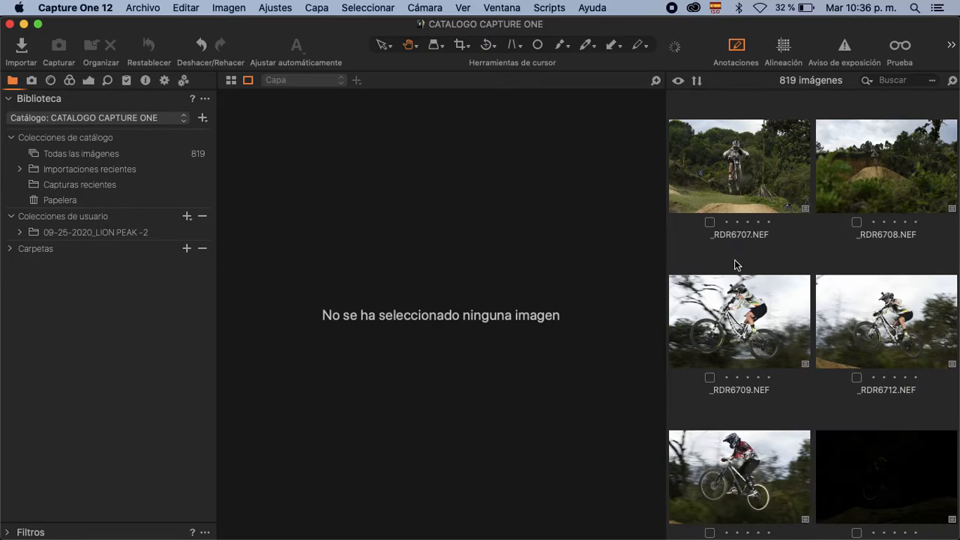
click(755, 319)
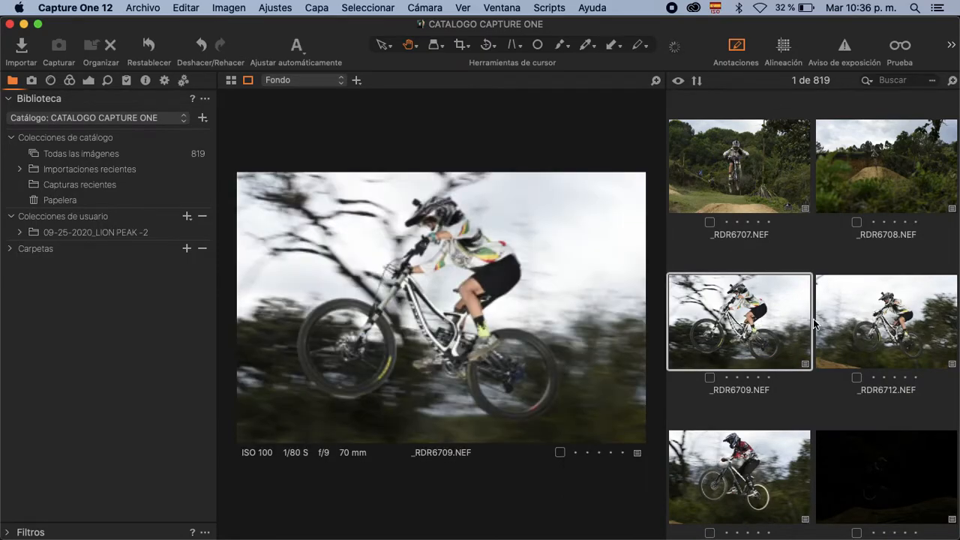
click(816, 324)
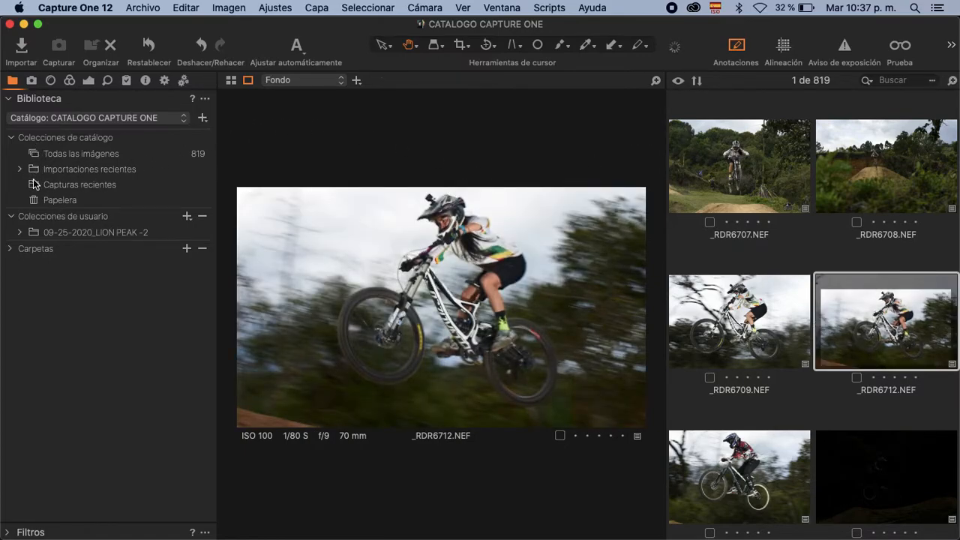
Open the EDICION VIDEO collection inside the 09-25-2020_LION PEAK -2 user collection and display its photo _RDR6539.NEF.
click(53, 232)
click(21, 233)
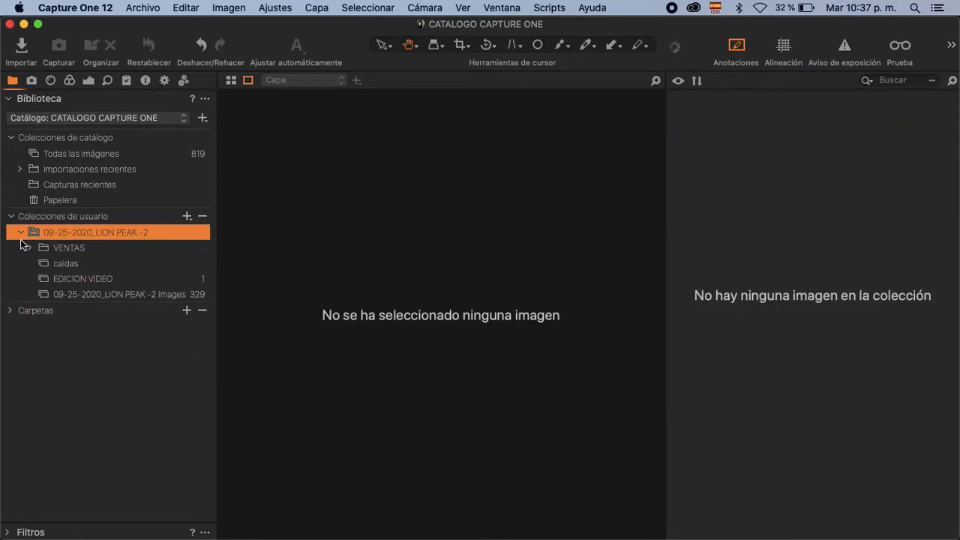
click(71, 279)
click(722, 178)
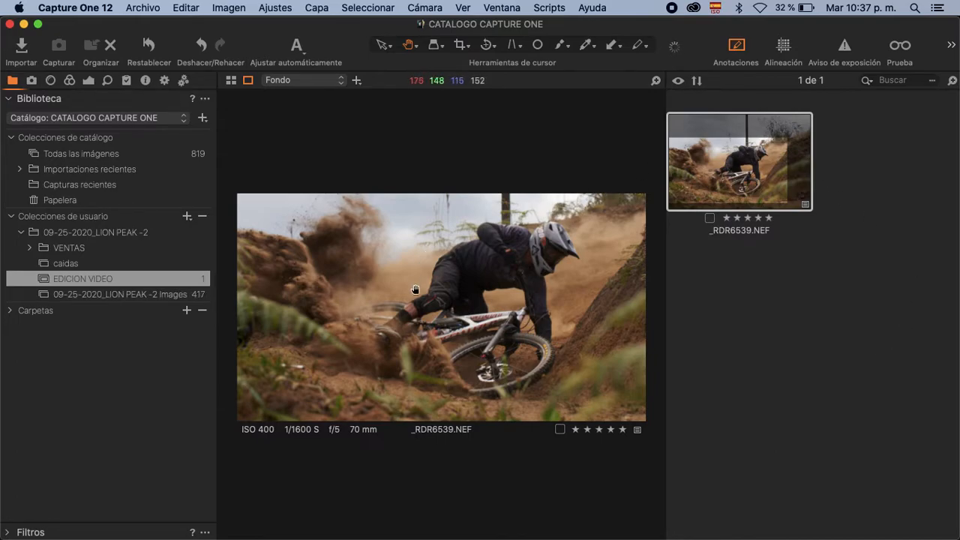
Hide the tool area and narrow the thumbnail browser to one column while inspecting the rider and bike up close, ending with the whole photo fitted.
click(459, 314)
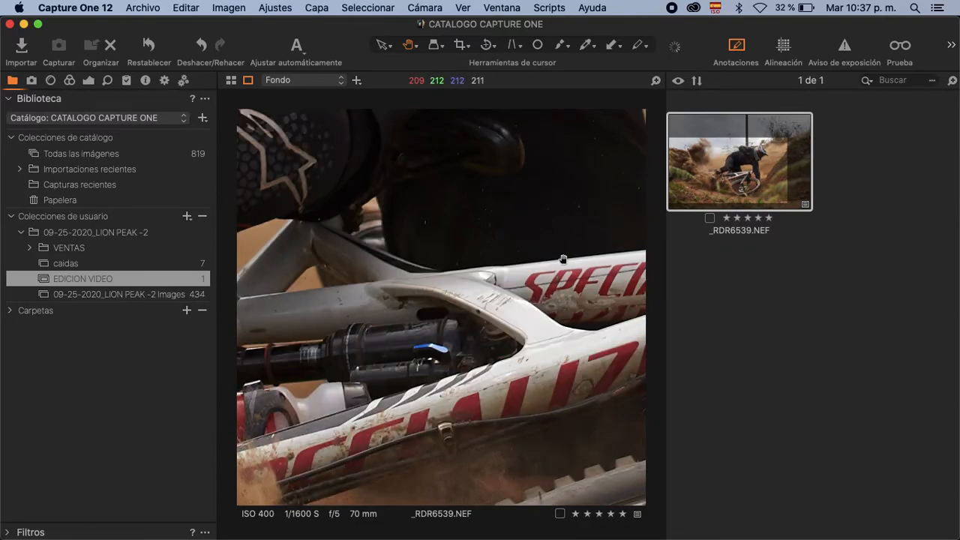
scroll(609, 185, down, 2)
key(super+t)
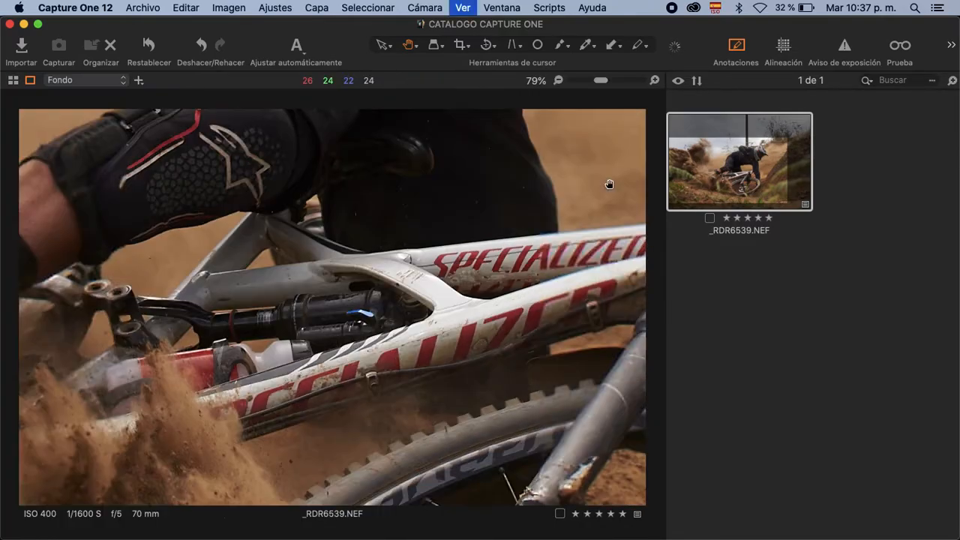
drag(230, 161, 324, 191)
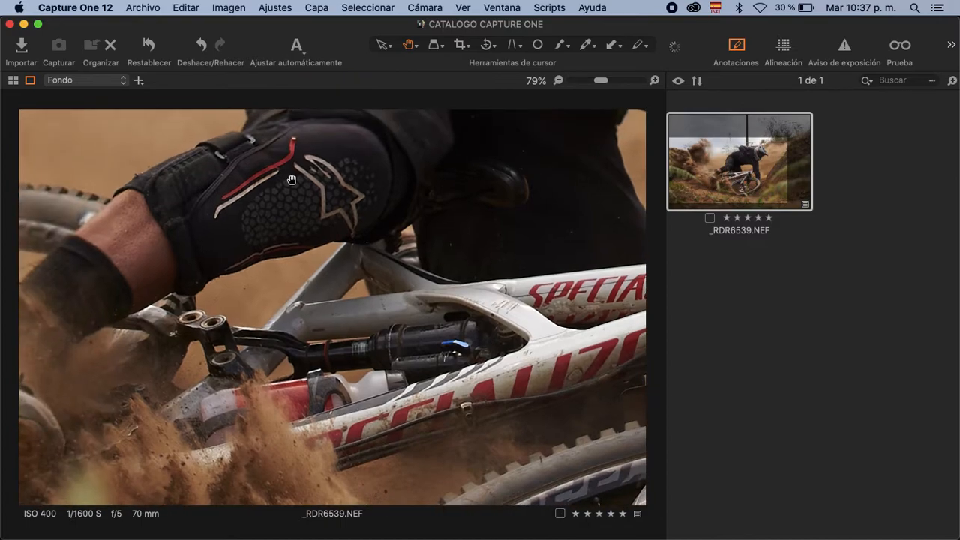
drag(514, 329, 589, 327)
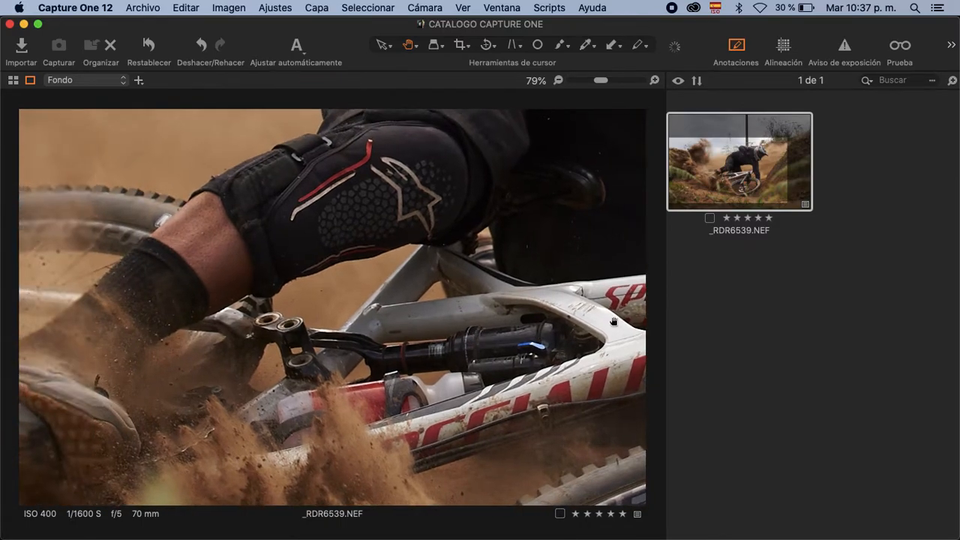
drag(666, 300, 877, 302)
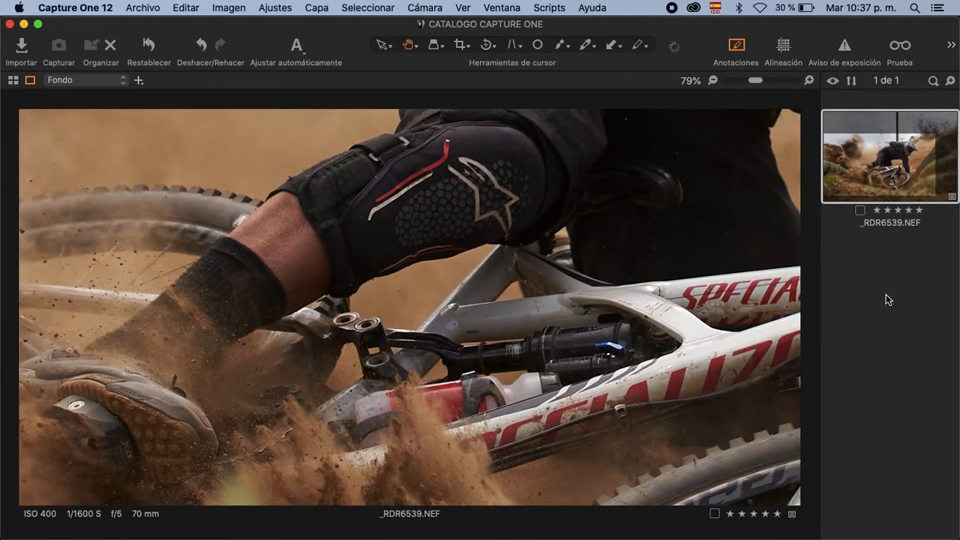
drag(433, 308, 459, 225)
drag(472, 299, 451, 224)
drag(617, 213, 571, 282)
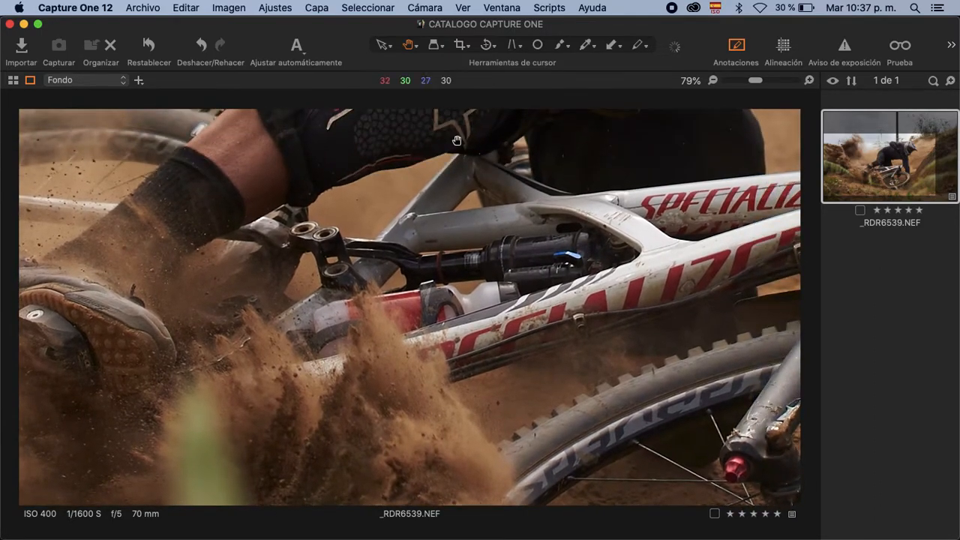
double_click(543, 232)
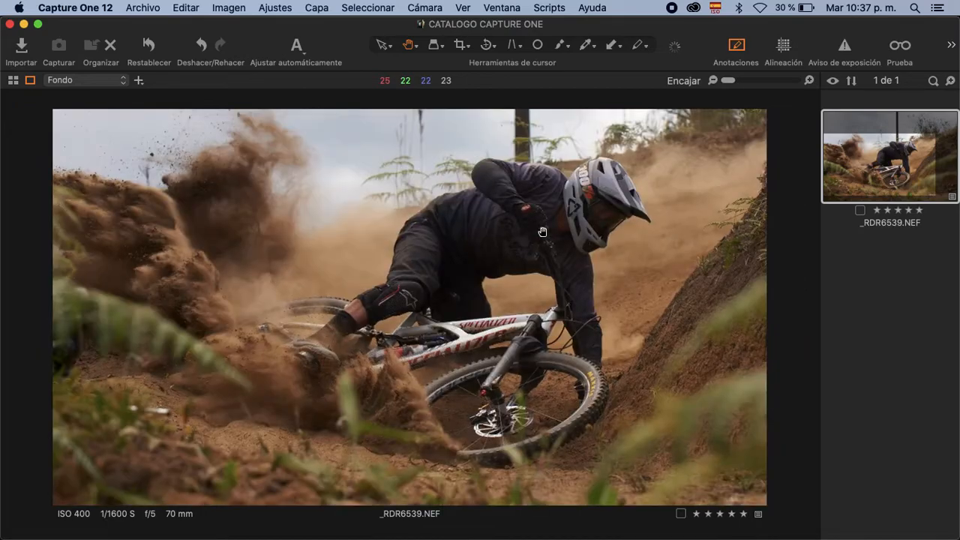
Turn on the focus mask overlay for photo _RDR6539.NEF.
click(463, 8)
click(500, 76)
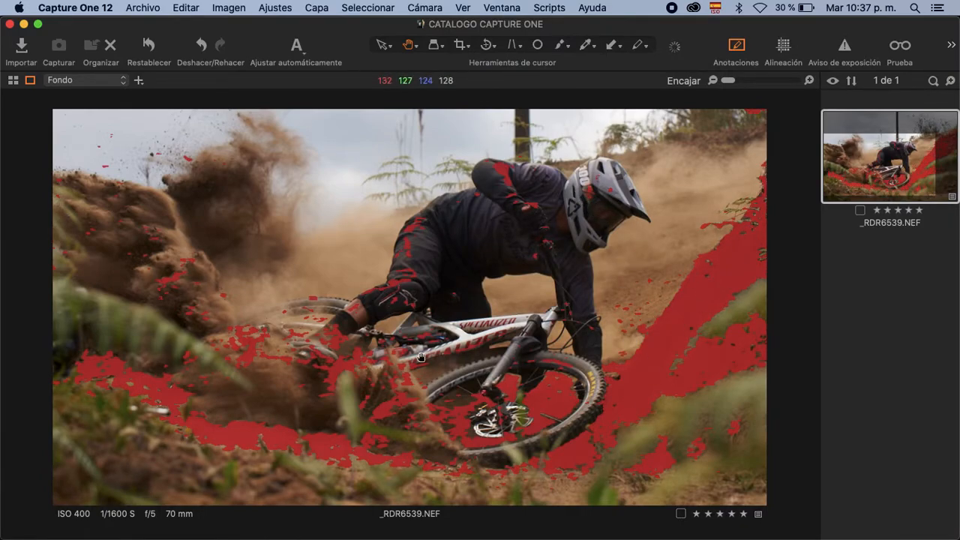
Examine the masked areas on the rider's jersey, helmet, knee pad and bike at 100% and 75% zoom, ending with the whole photo fitted.
click(521, 191)
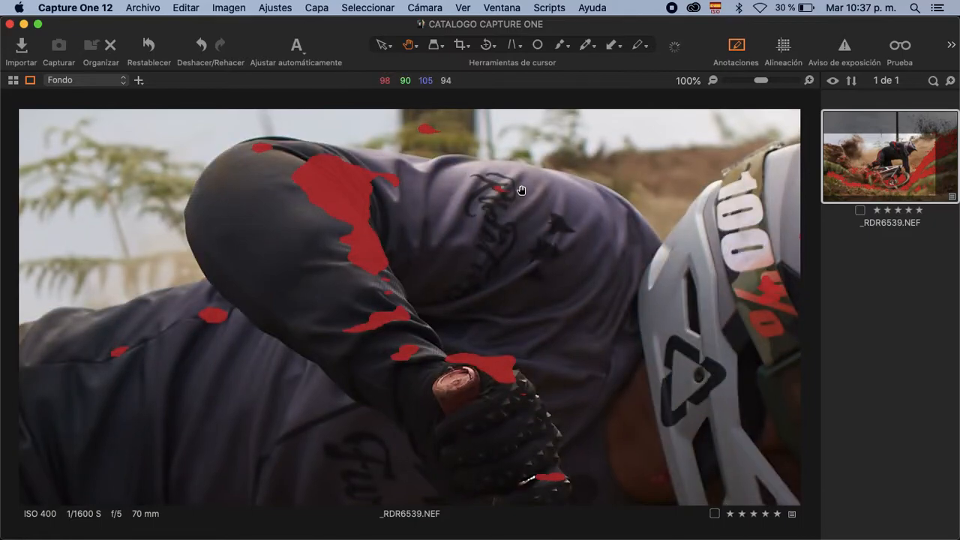
scroll(520, 188, down, 2)
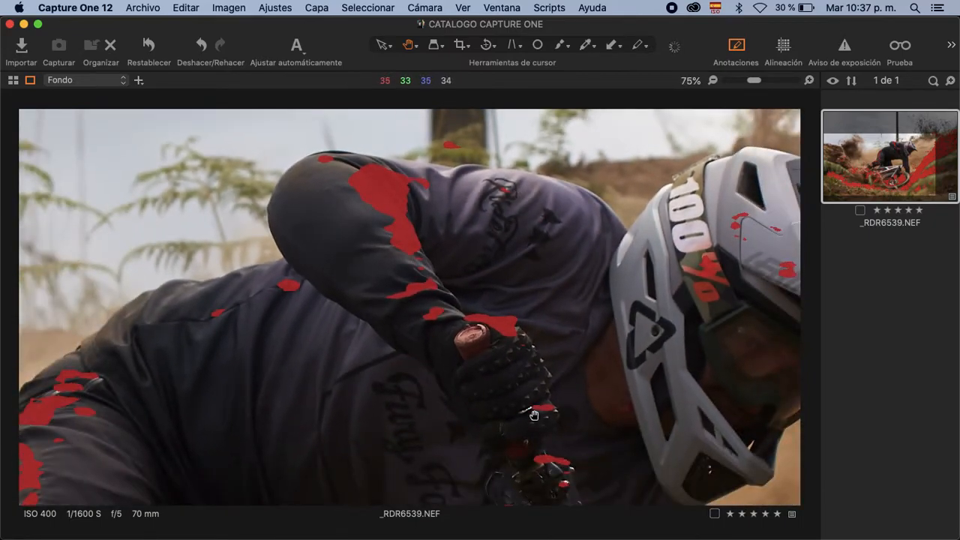
scroll(456, 229, down, 3)
click(566, 209)
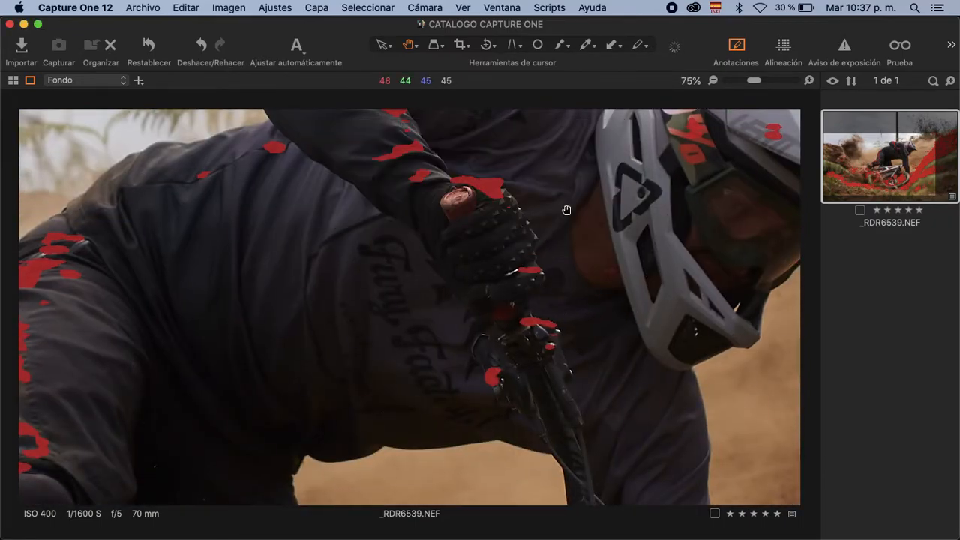
scroll(428, 312, down, 5)
scroll(428, 312, left, 5)
scroll(468, 316, down, 5)
scroll(468, 316, left, 5)
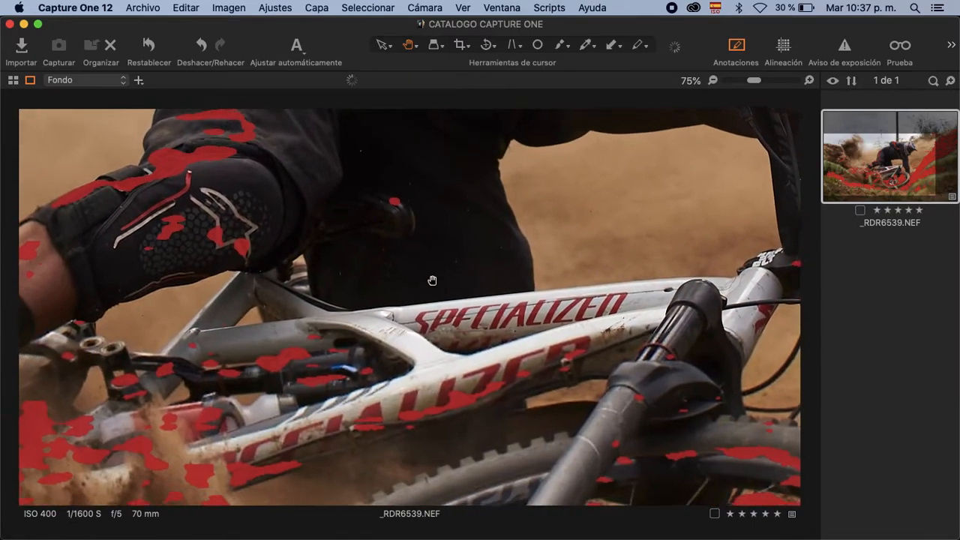
scroll(532, 233, up, 3)
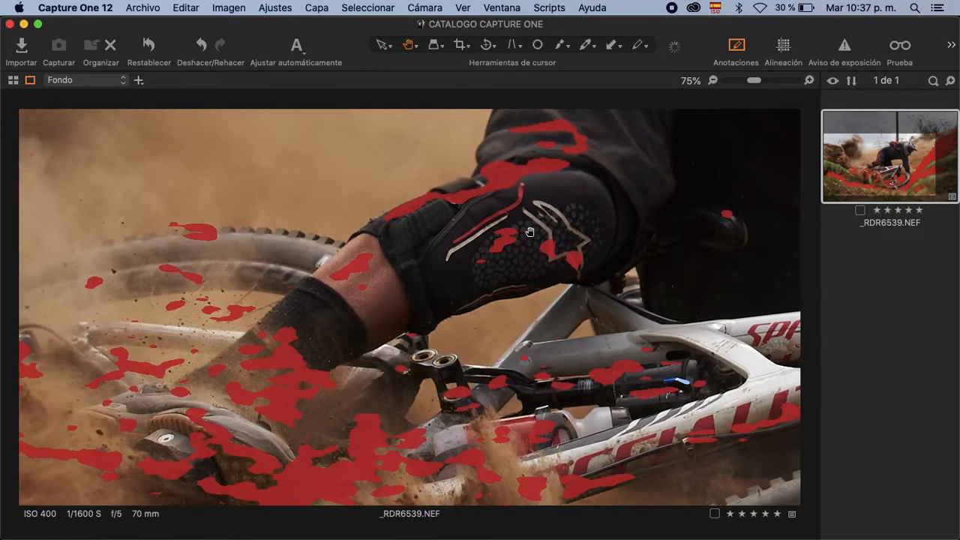
scroll(598, 302, right, 10)
scroll(598, 302, down, 3)
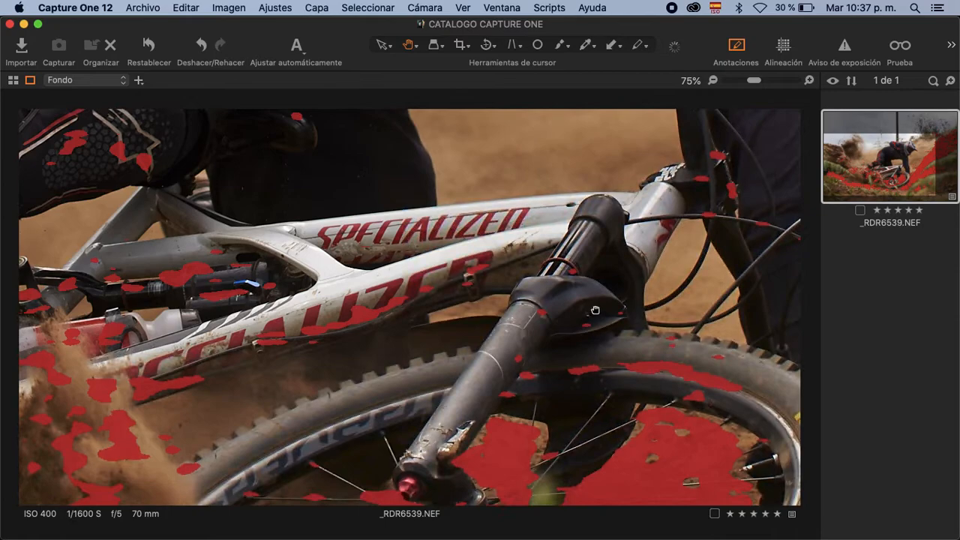
double_click(598, 311)
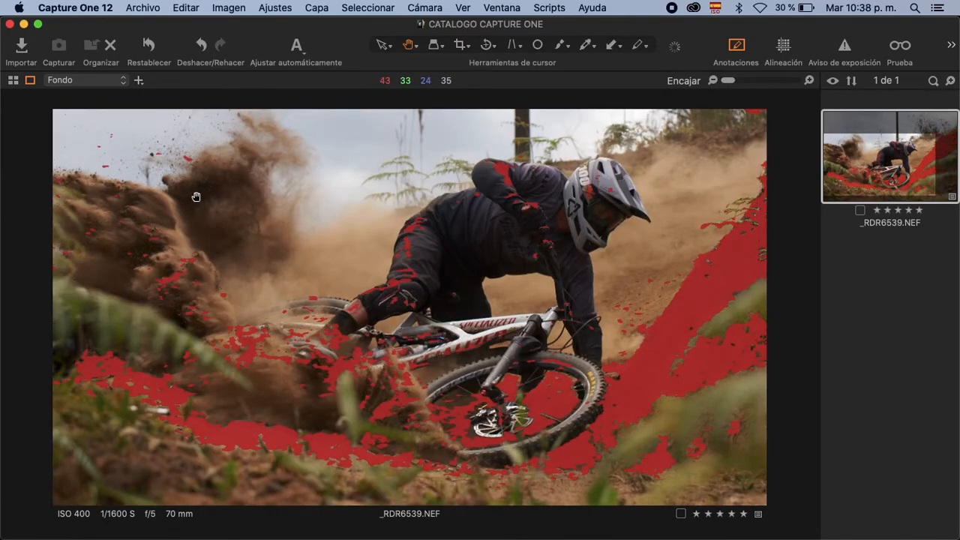
Show the tool area again and open the Focus preferences, moving the dialog away from the photo.
key(super+t)
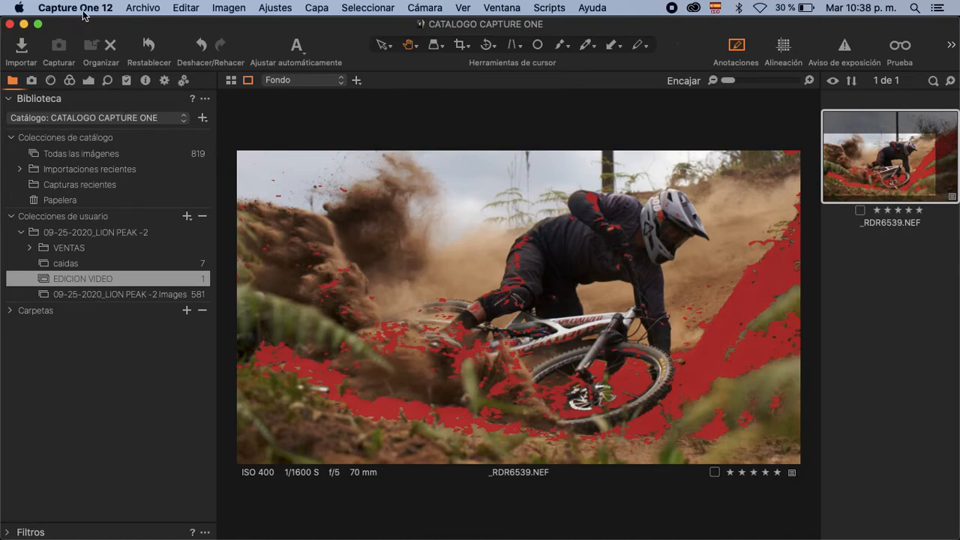
click(85, 15)
click(90, 47)
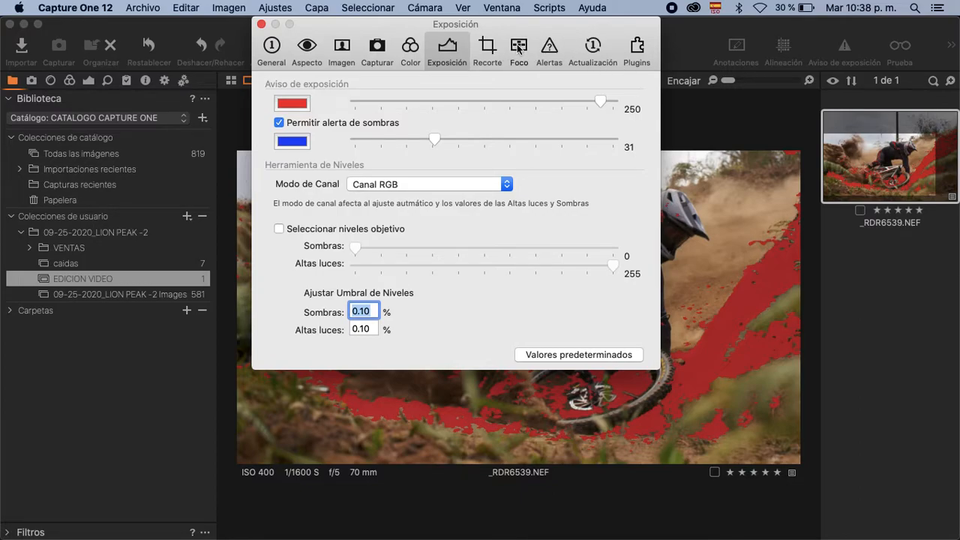
click(519, 52)
drag(529, 22, 321, 48)
Try to change the focus mask color to green and to yellow.
click(179, 165)
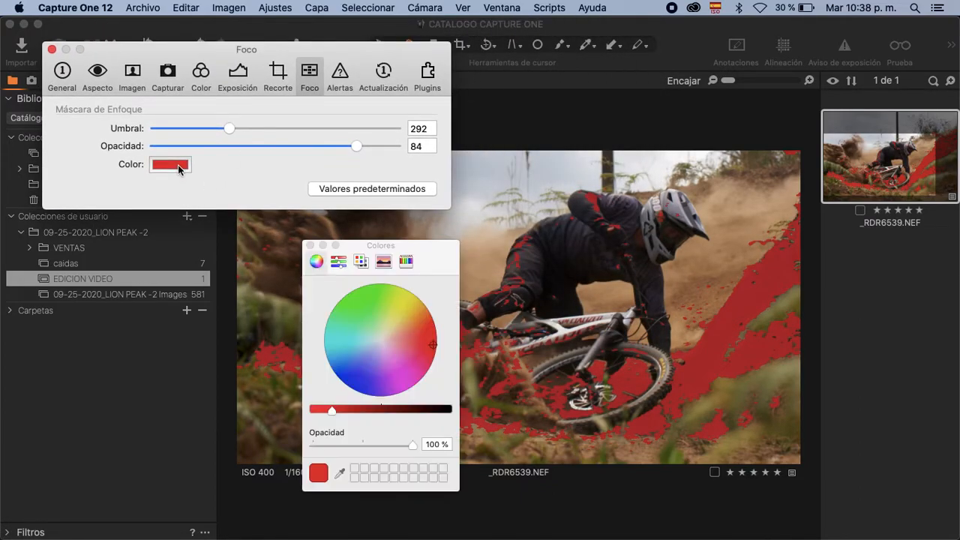
click(373, 302)
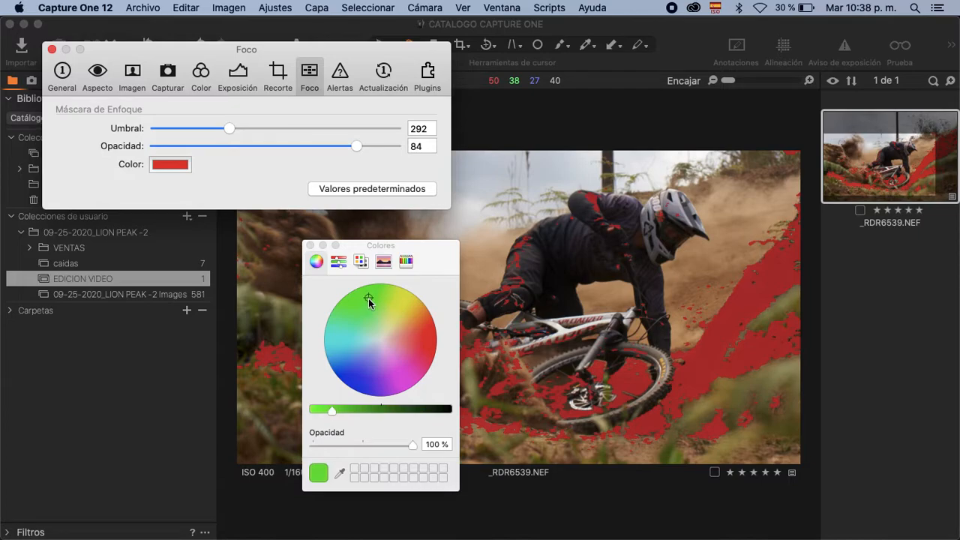
click(357, 323)
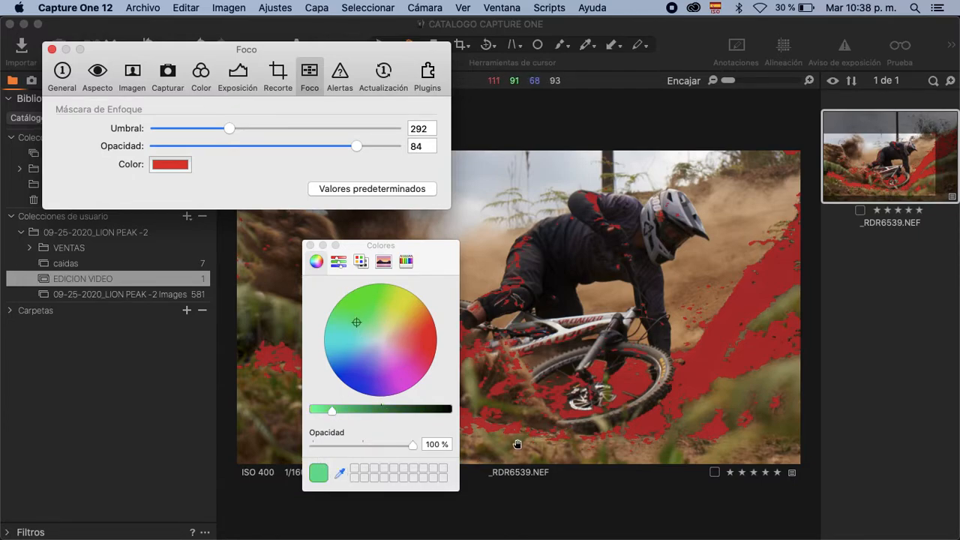
click(417, 341)
mouse_move(417, 340)
mouse_down()
mouse_move(428, 340)
mouse_move(404, 303)
mouse_up()
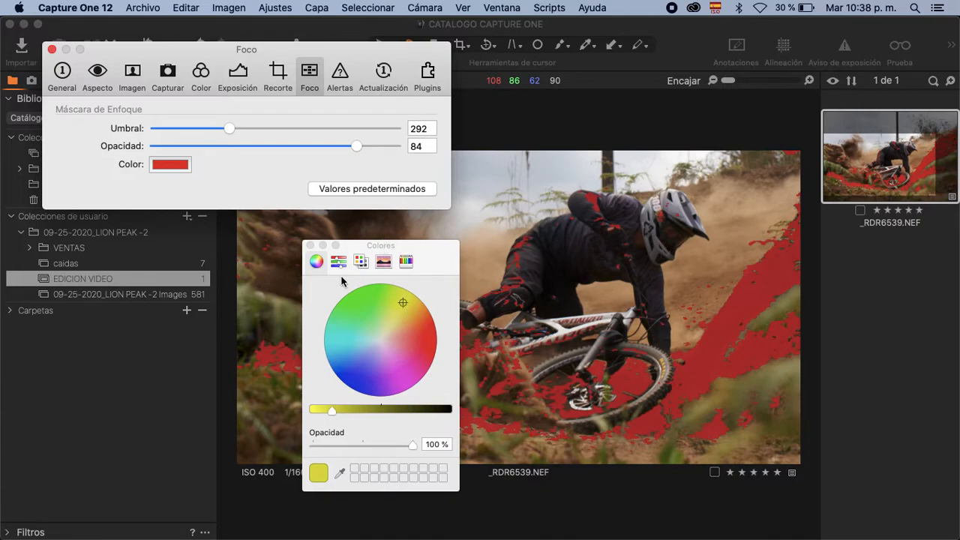
click(314, 245)
click(171, 165)
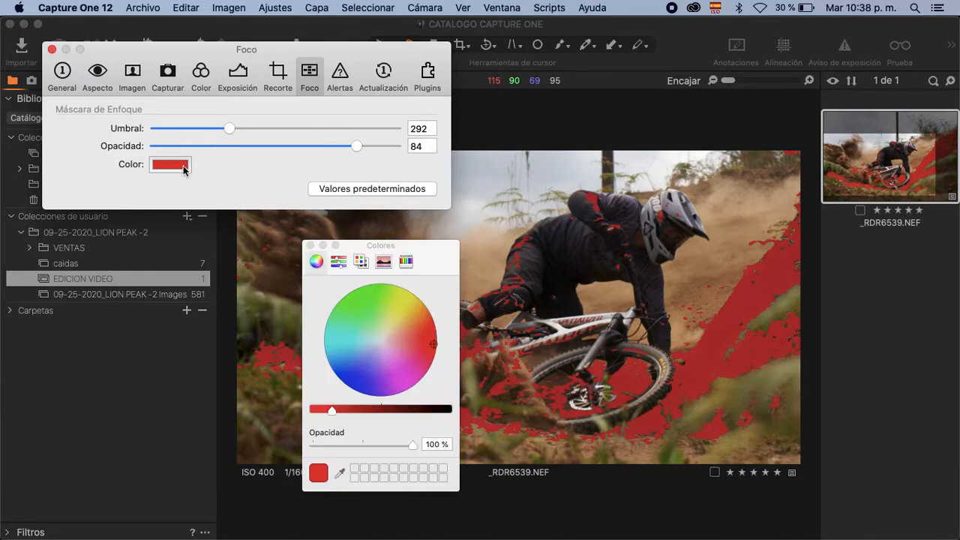
drag(395, 303, 407, 308)
click(310, 245)
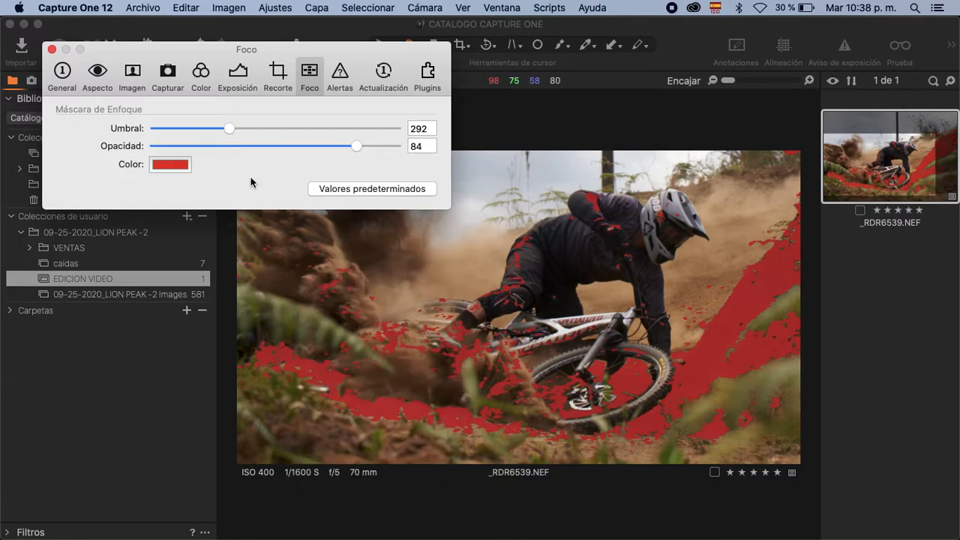
Set the focus mask threshold to 300 and its color to green, closing the color picker.
drag(229, 128, 236, 129)
click(177, 164)
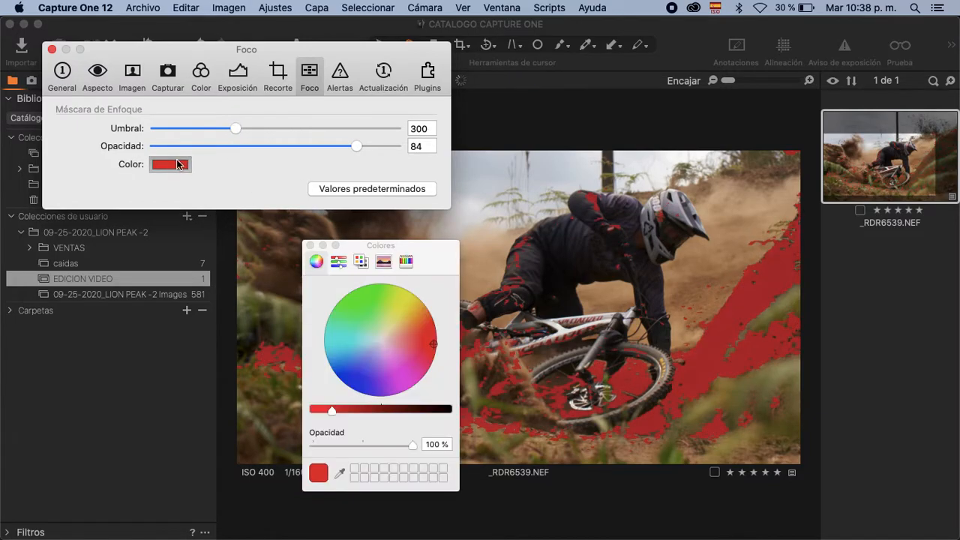
mouse_move(368, 302)
mouse_down()
mouse_move(412, 300)
mouse_move(361, 299)
mouse_up()
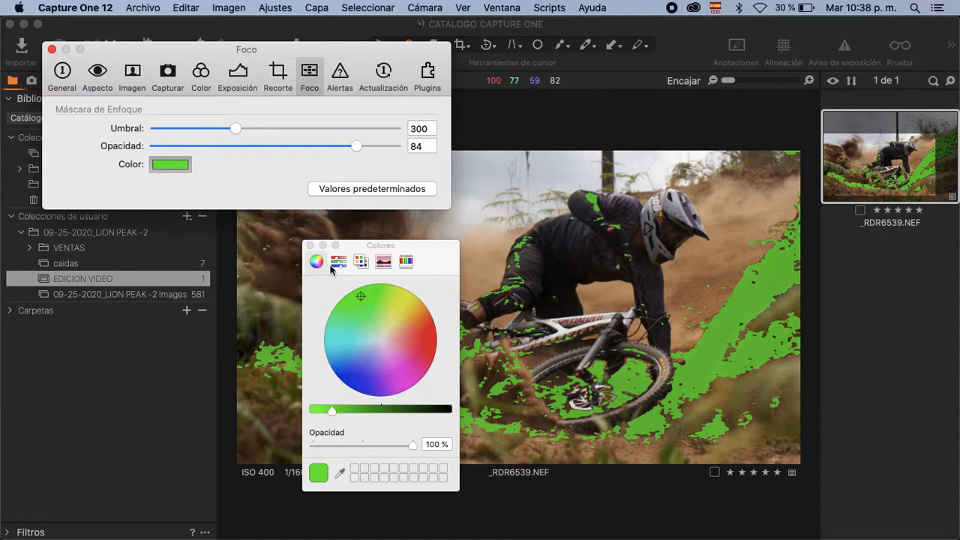
click(310, 246)
Try a focus mask threshold of 407 with opacities of 16 and 74.
drag(236, 130, 333, 133)
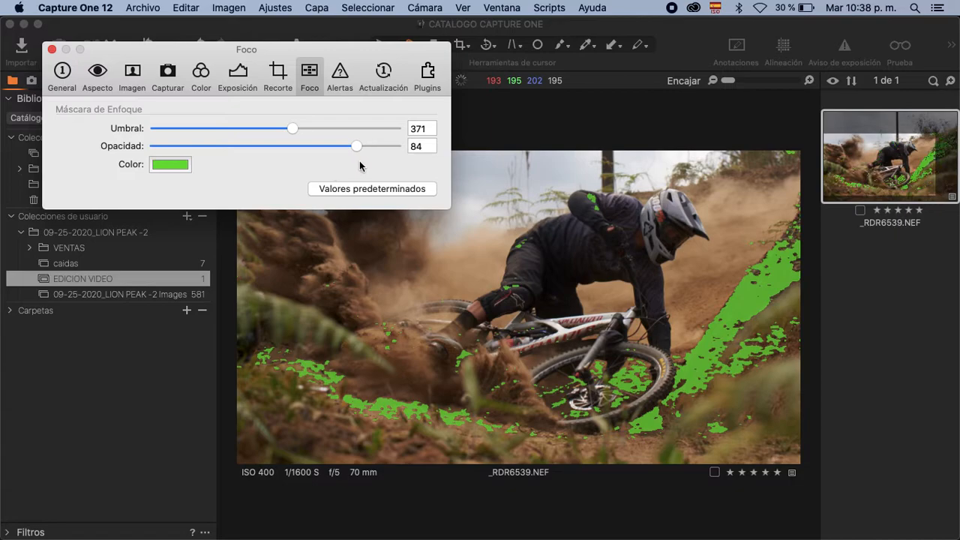
click(165, 128)
mouse_move(207, 135)
mouse_down()
mouse_move(332, 128)
mouse_move(321, 128)
mouse_move(417, 151)
mouse_move(194, 147)
mouse_up()
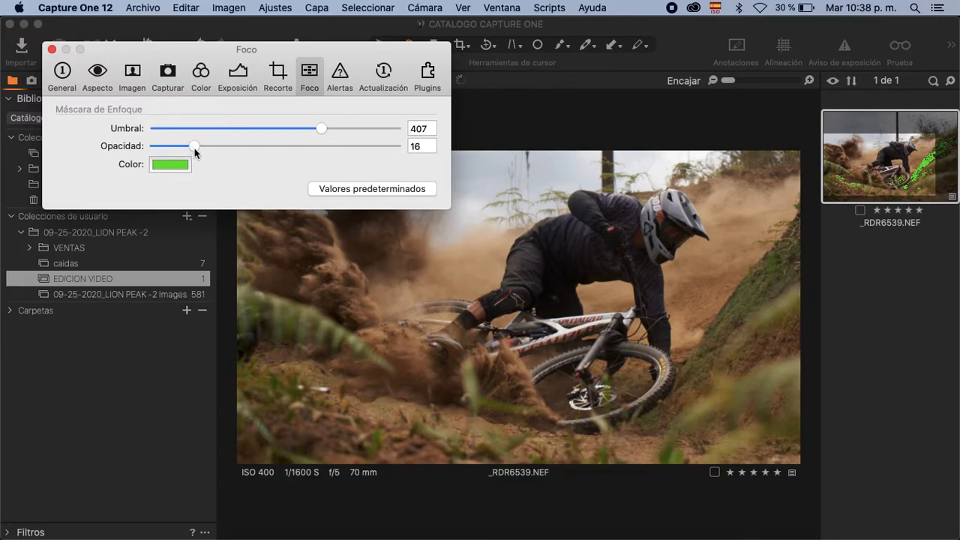
drag(315, 147, 334, 147)
Try to change the focus mask color to blue.
click(180, 168)
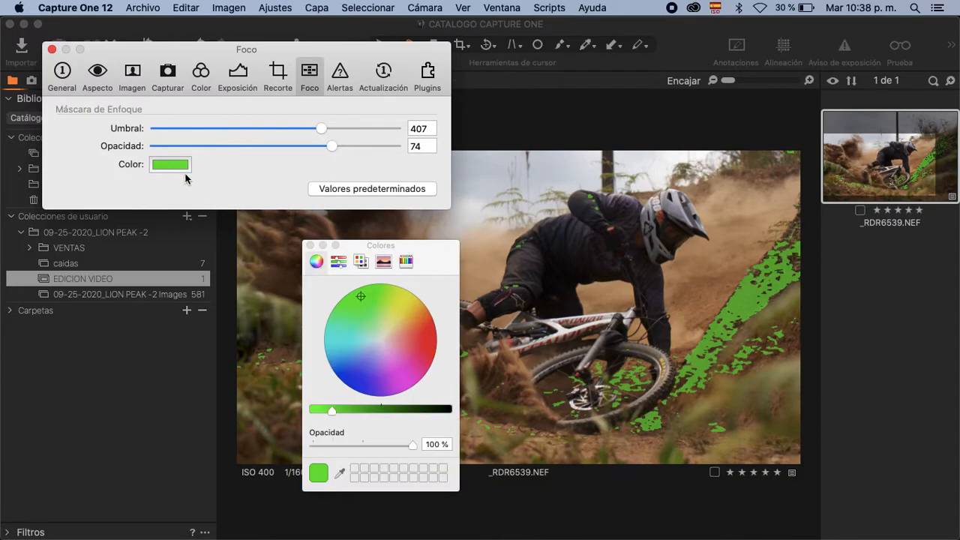
drag(362, 300, 361, 388)
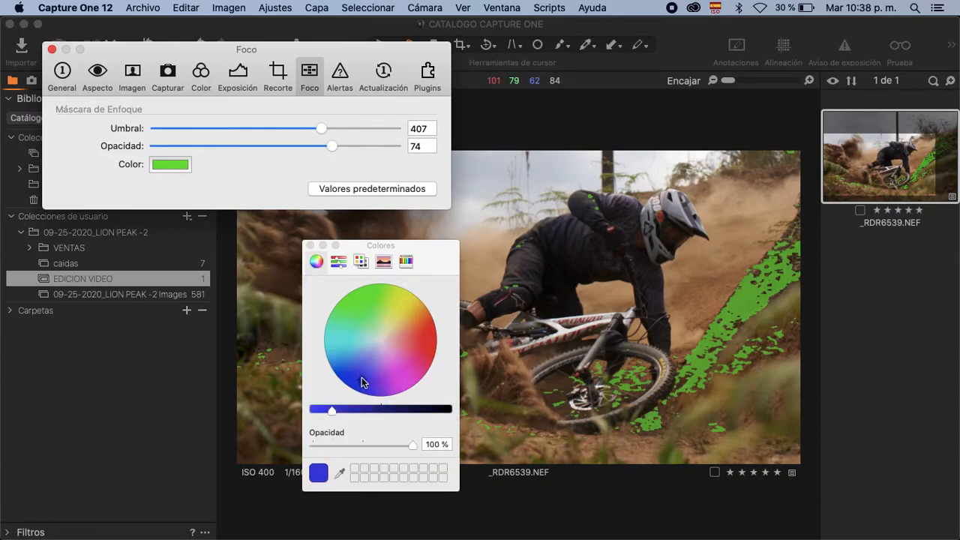
click(180, 166)
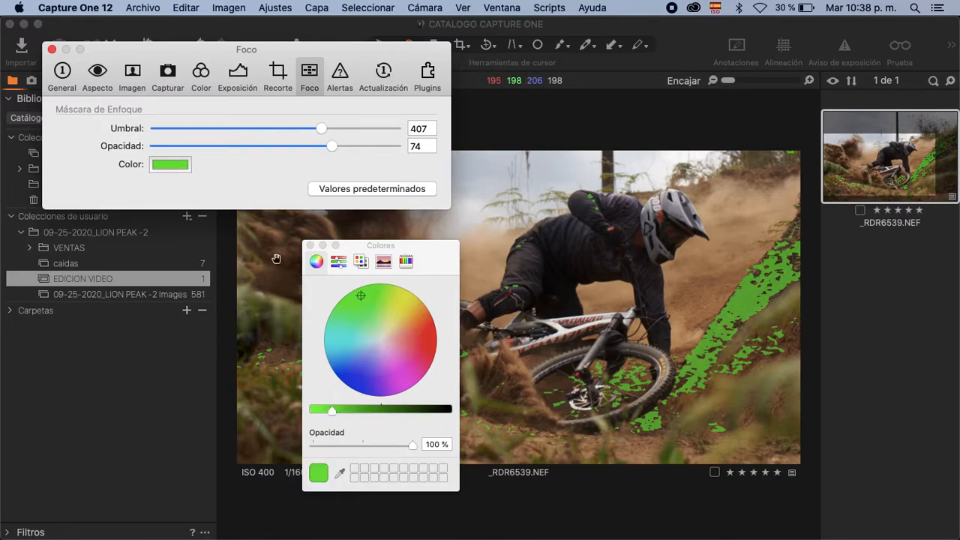
drag(358, 378, 352, 374)
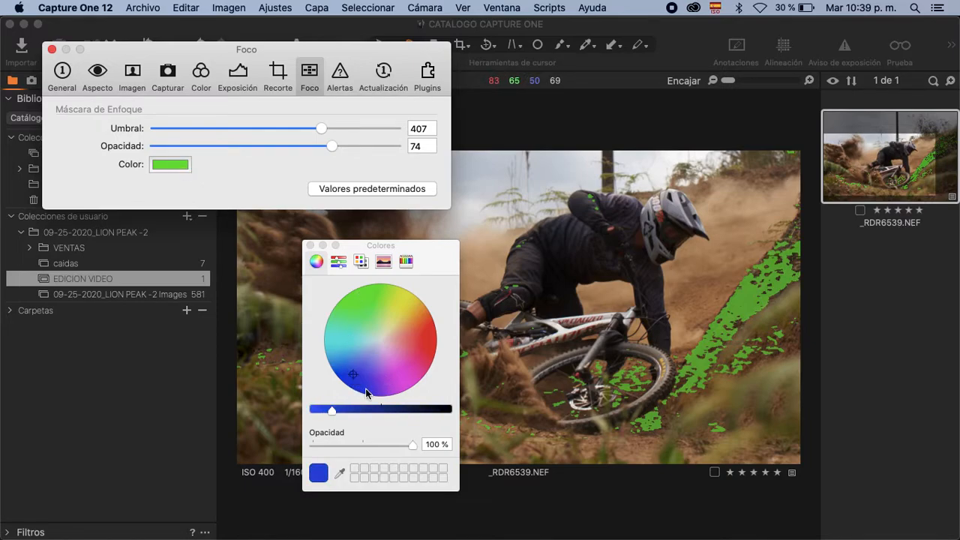
click(310, 248)
click(171, 164)
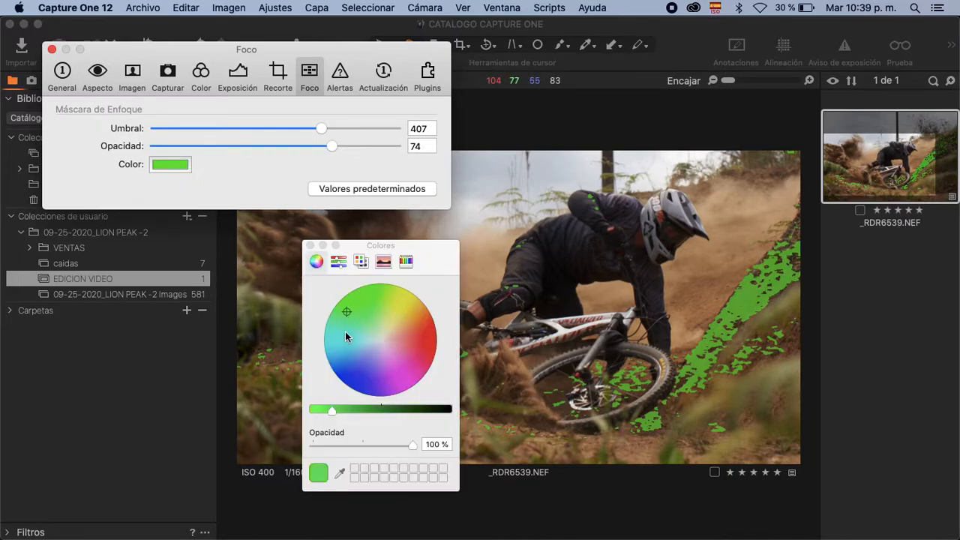
click(361, 378)
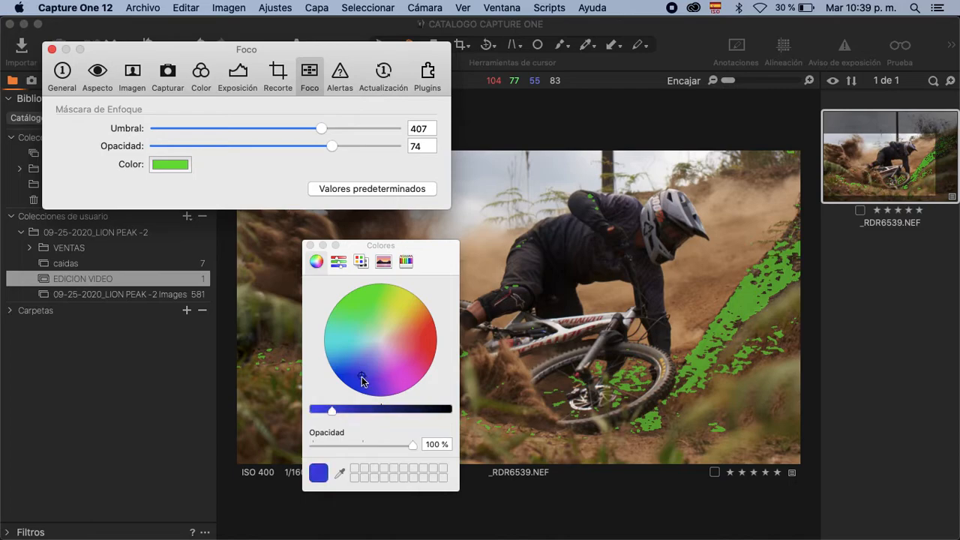
click(310, 245)
Set the focus mask threshold to 365, try blue and turquoise as mask colors, and close the preferences.
drag(321, 126, 289, 130)
click(185, 167)
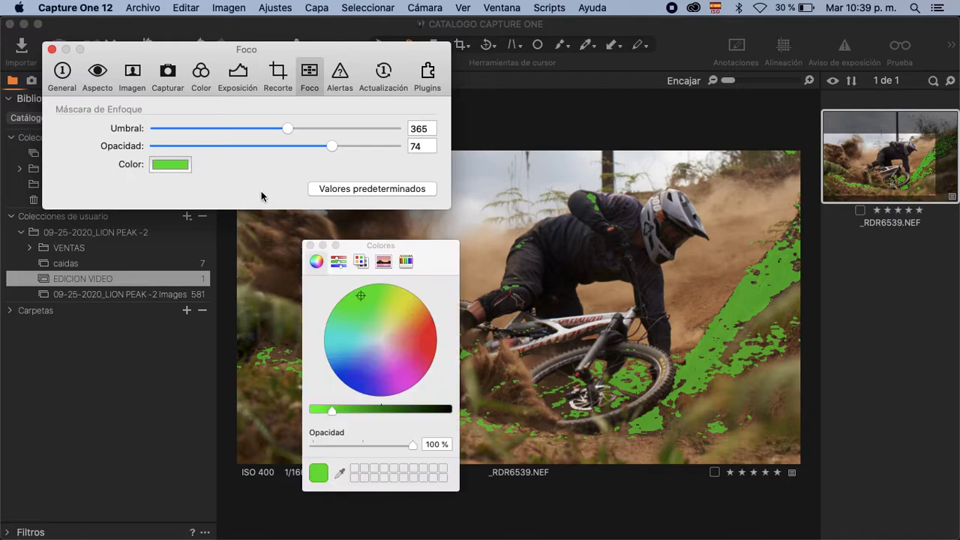
click(354, 378)
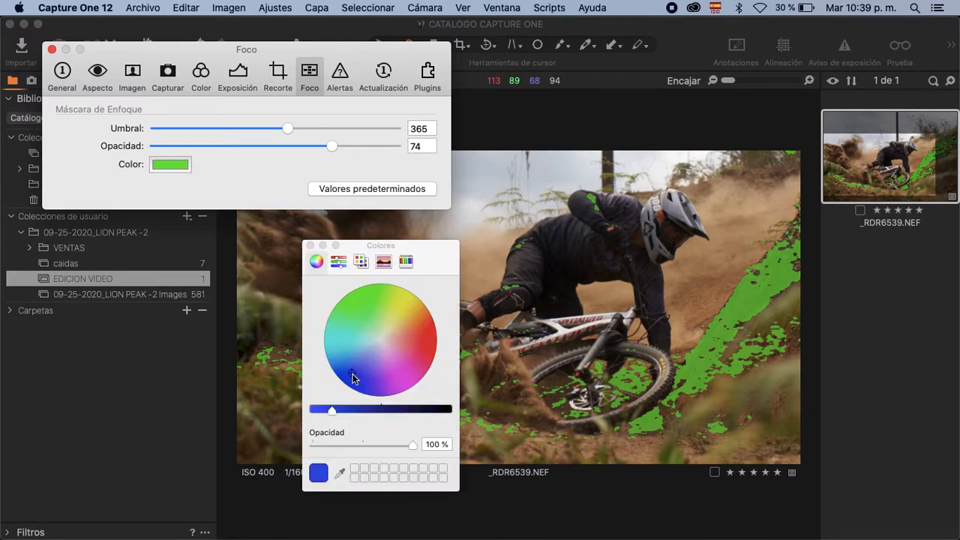
double_click(309, 240)
click(325, 256)
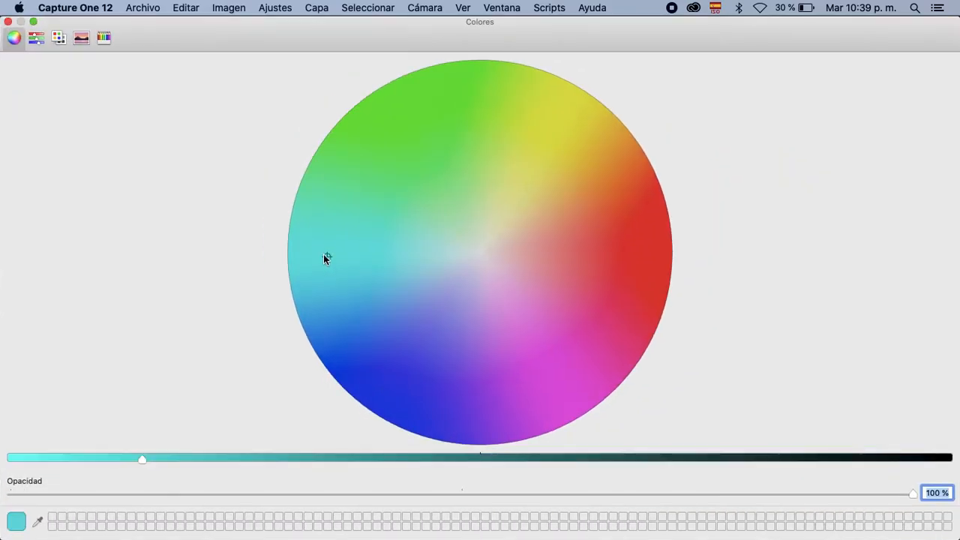
click(8, 21)
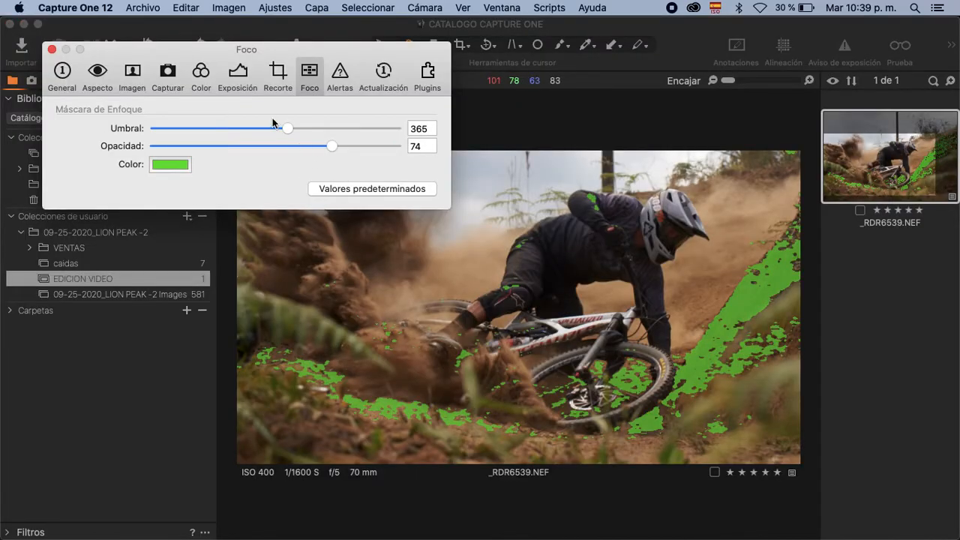
drag(286, 126, 245, 129)
click(52, 49)
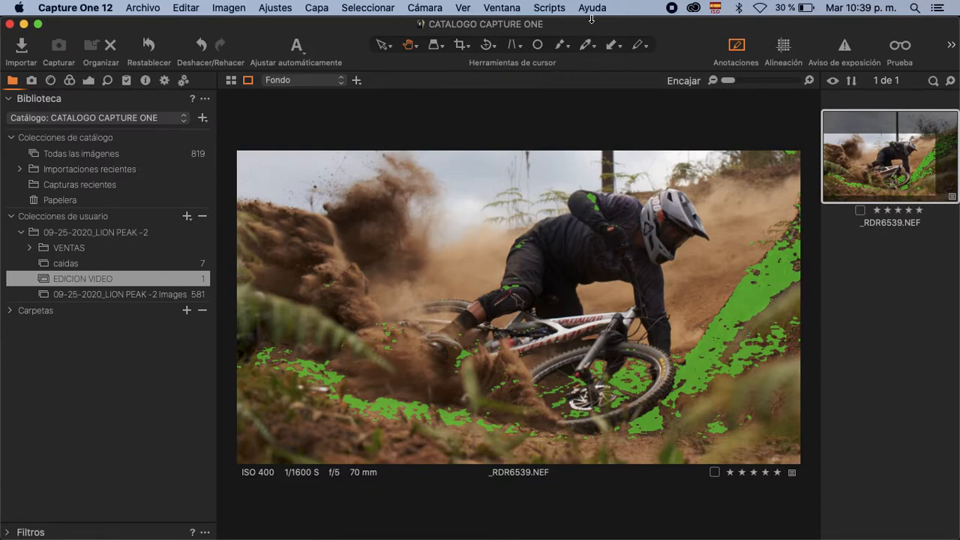
click(495, 7)
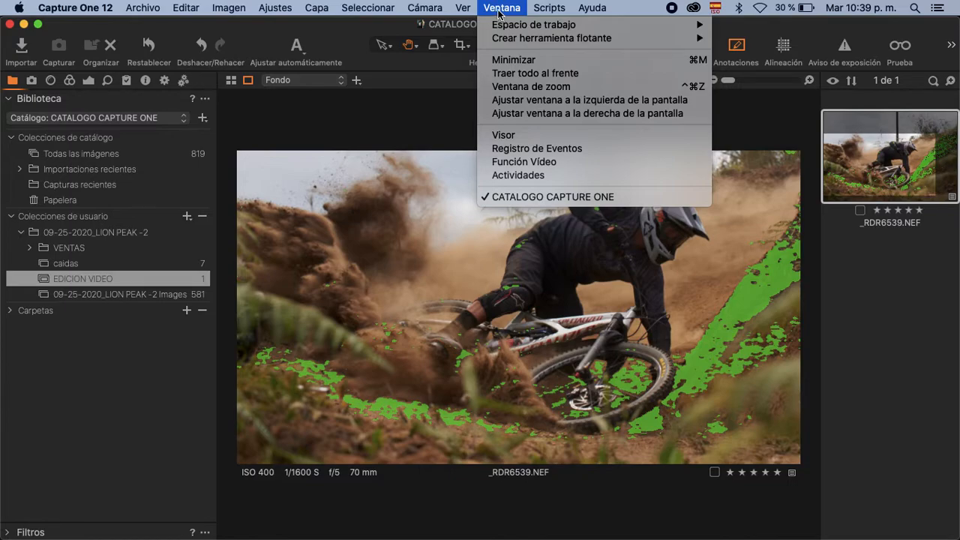
mouse_move(508, 26)
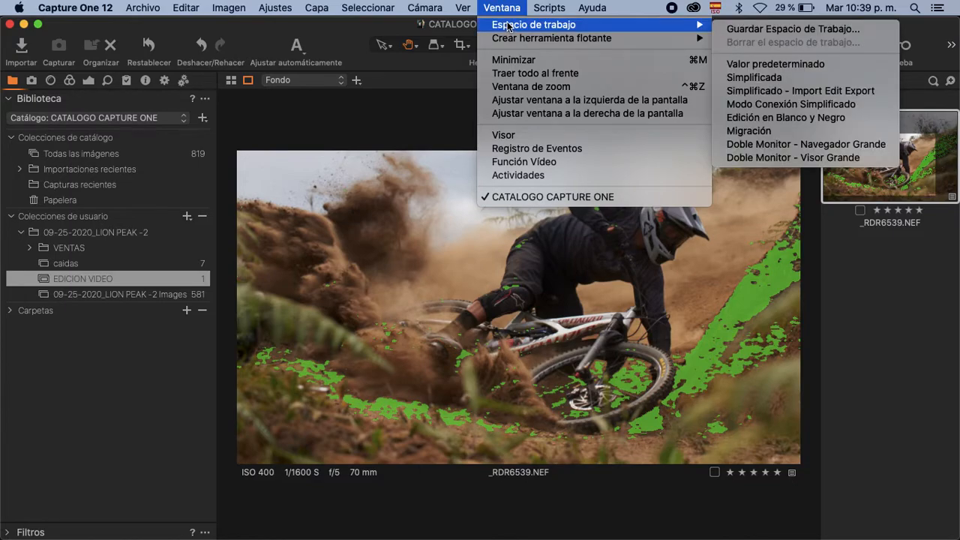
mouse_move(367, 8)
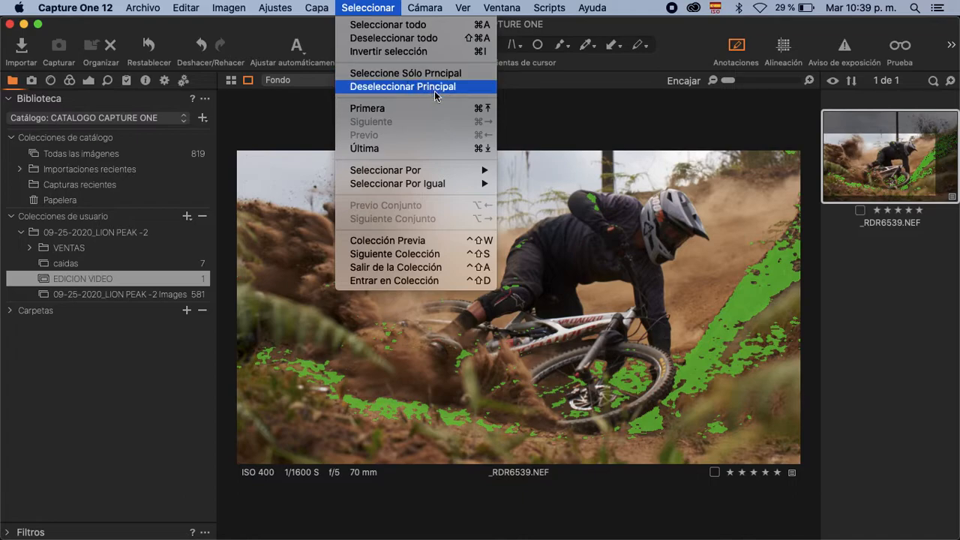
Set the focus mask threshold to 283 and its opacity to 26 in the Focus preferences, and close them.
click(95, 6)
click(91, 10)
mouse_move(153, 147)
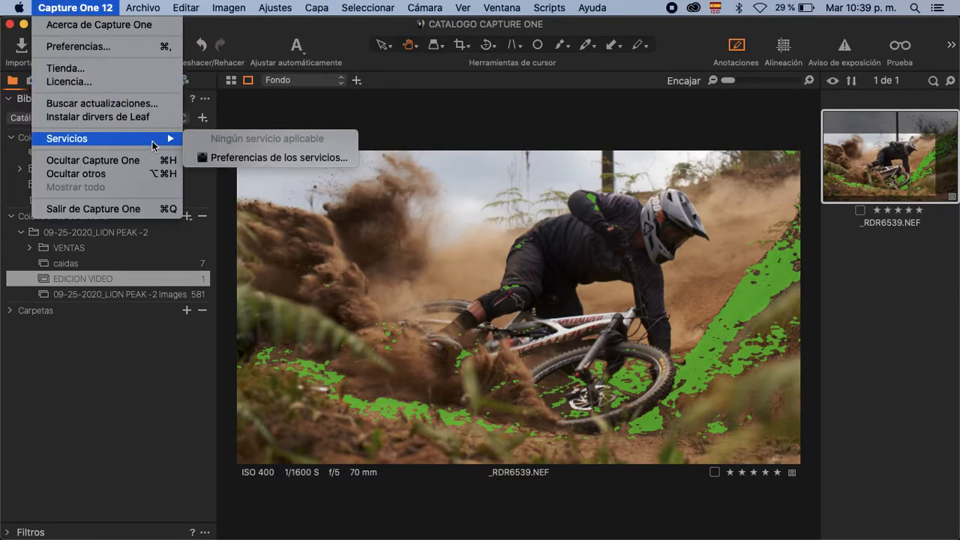
click(153, 47)
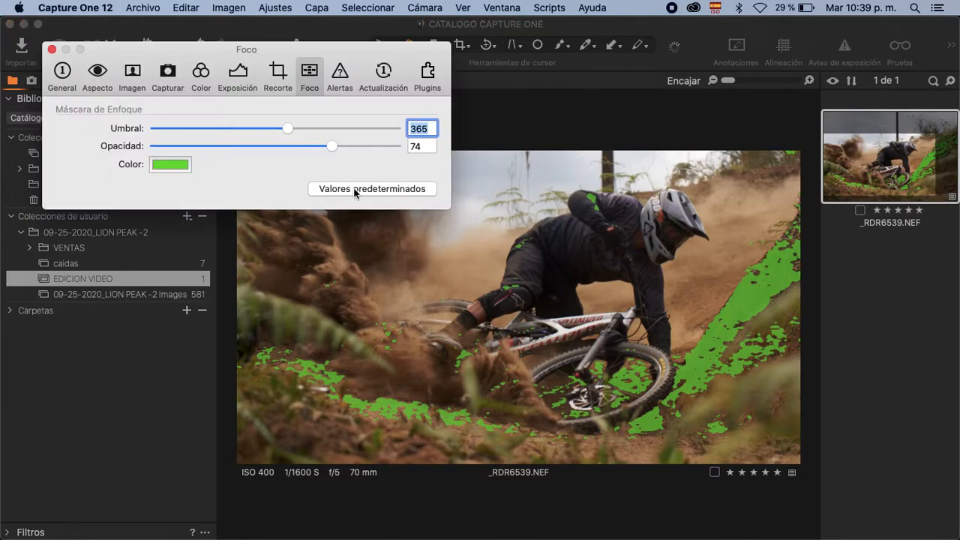
drag(284, 130, 218, 146)
click(243, 147)
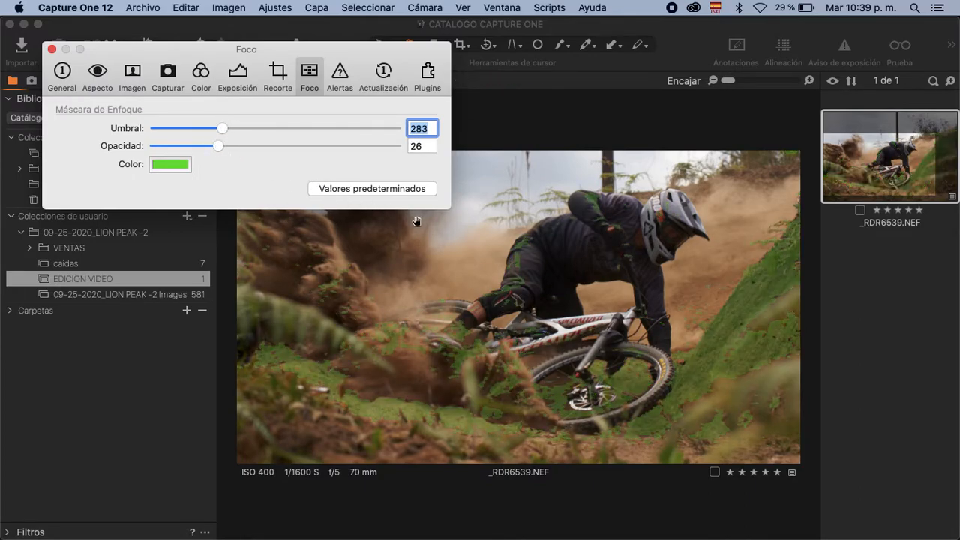
click(53, 49)
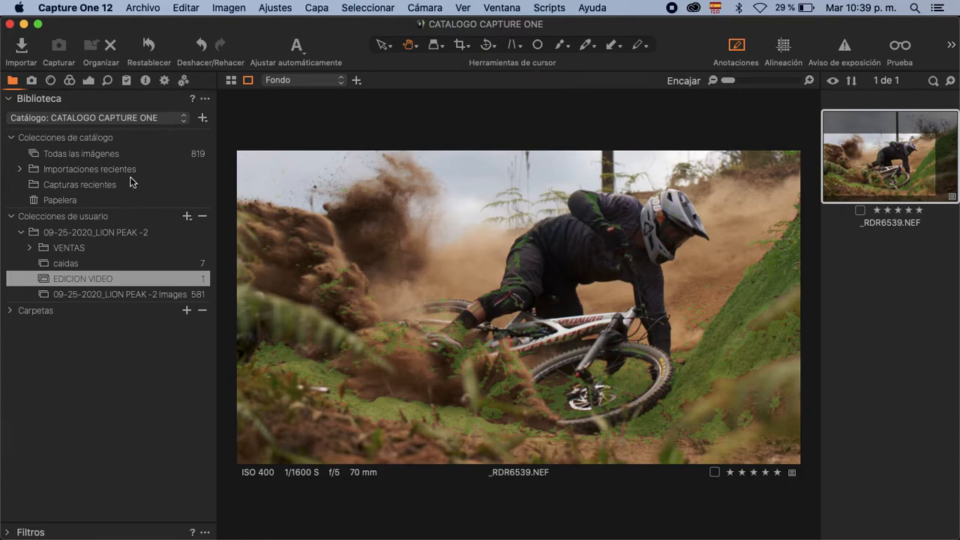
Look through the library, lens, color and exposure tool sets, expanding the histogram in the exposure set.
click(90, 81)
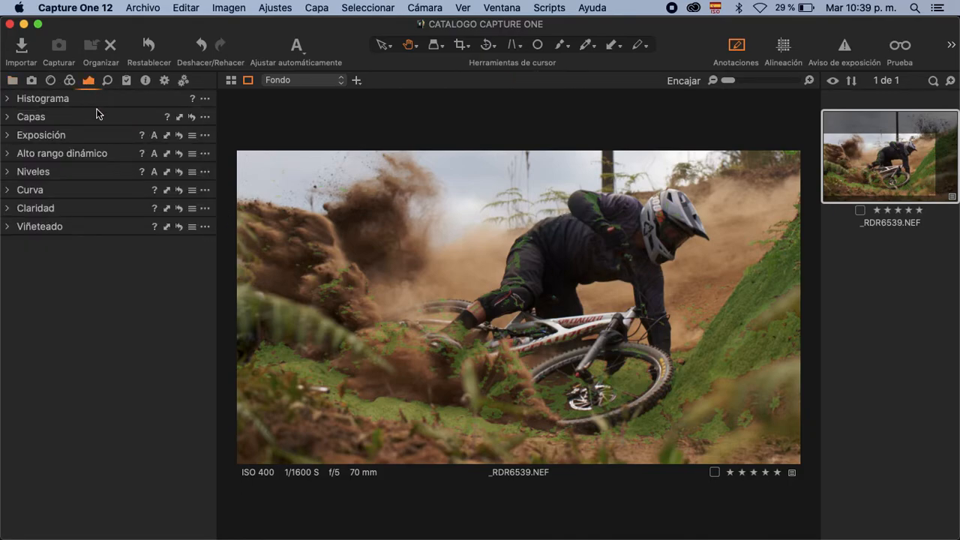
click(8, 100)
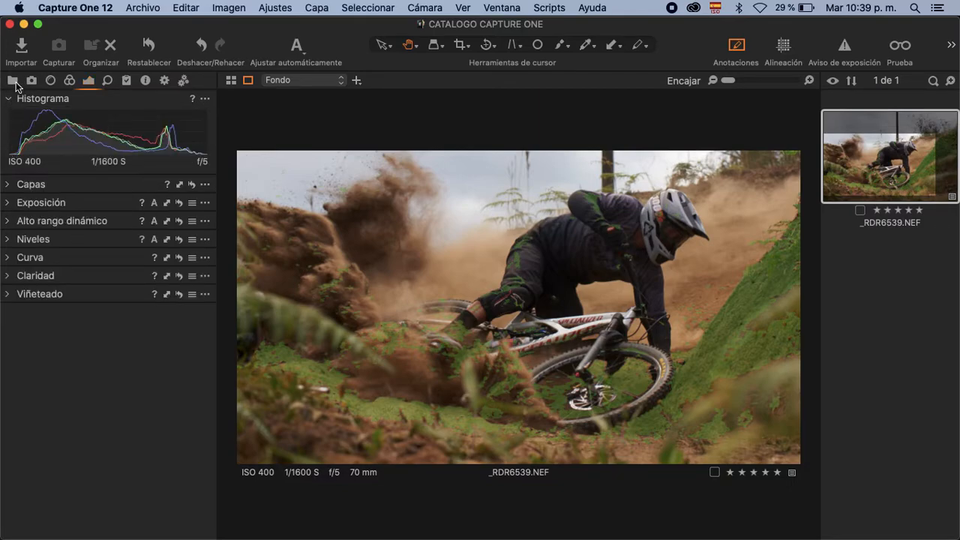
click(13, 82)
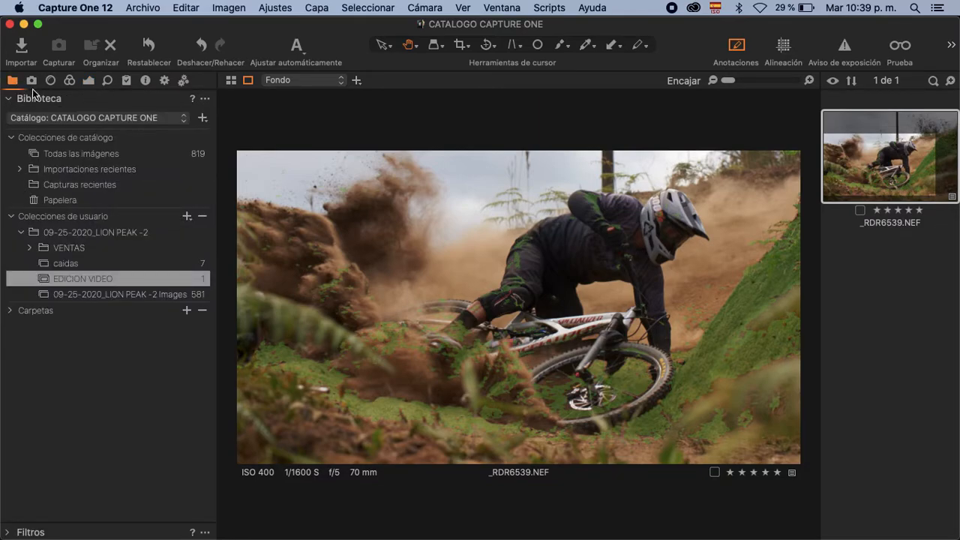
click(37, 83)
click(51, 83)
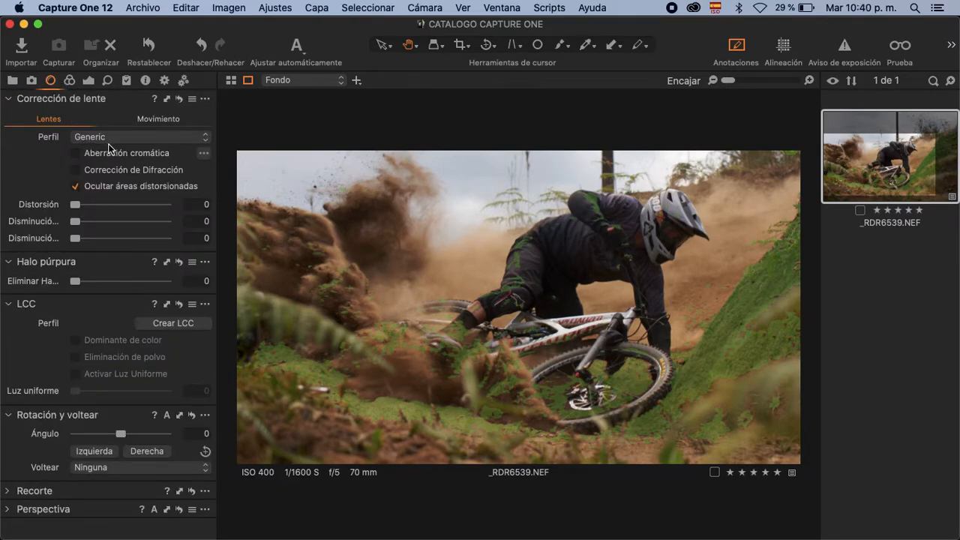
click(70, 80)
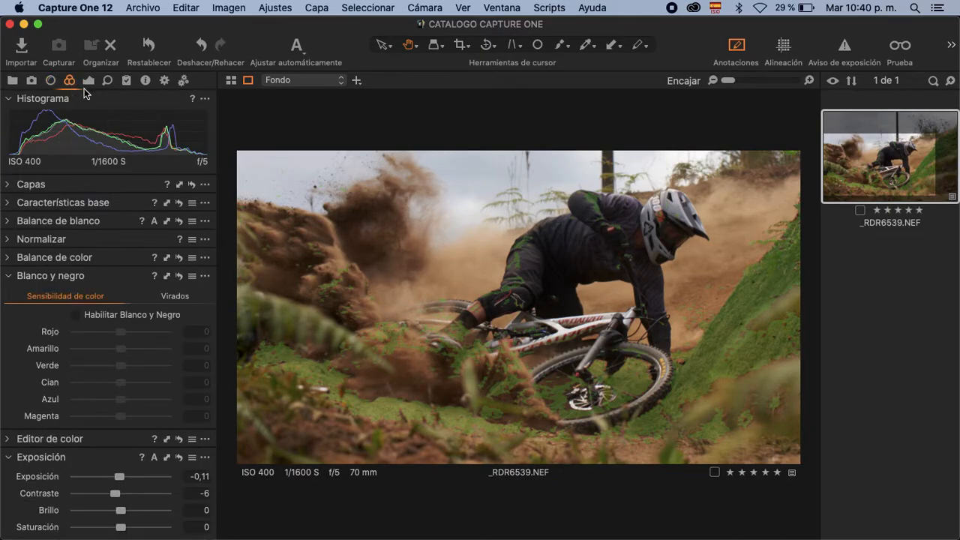
click(89, 81)
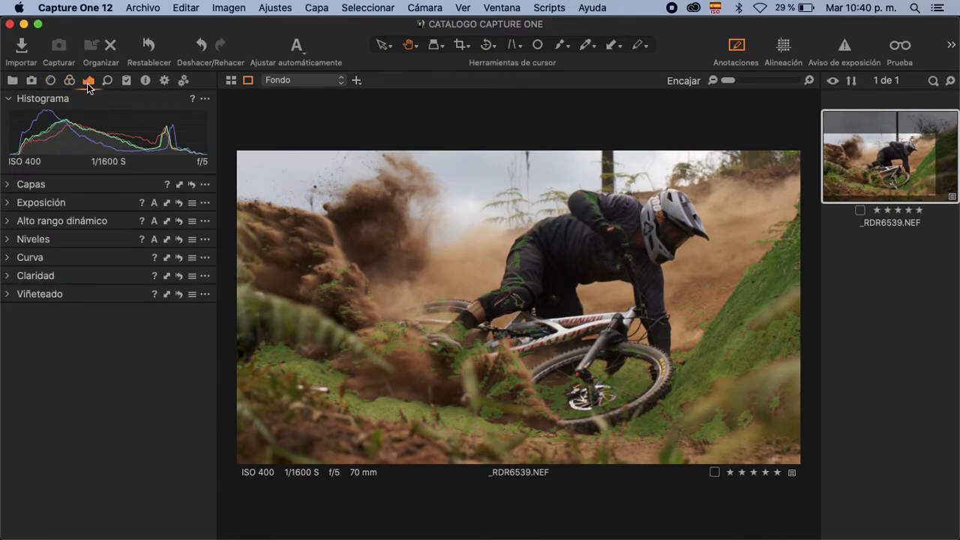
click(109, 82)
click(90, 81)
Look through the list of tools that can be added to the exposure tool set.
right_click(75, 380)
click(217, 420)
right_click(145, 348)
mouse_move(266, 353)
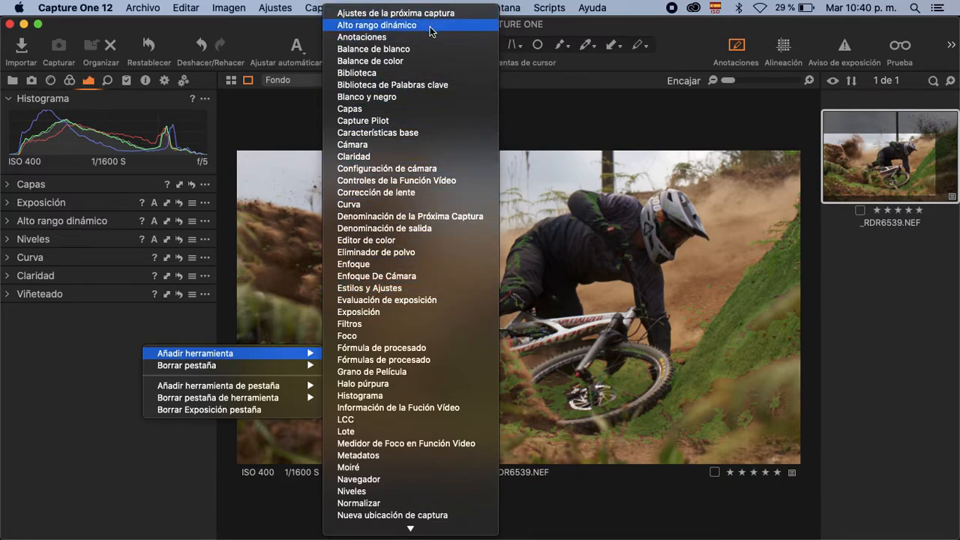
click(411, 208)
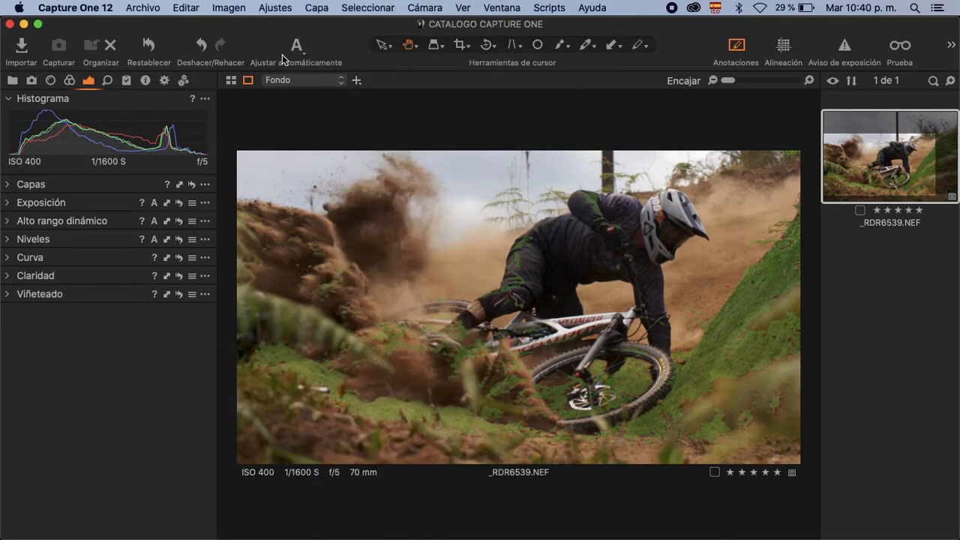
Apply the automatic adjustments to the photo and turn off the focus mask.
click(296, 48)
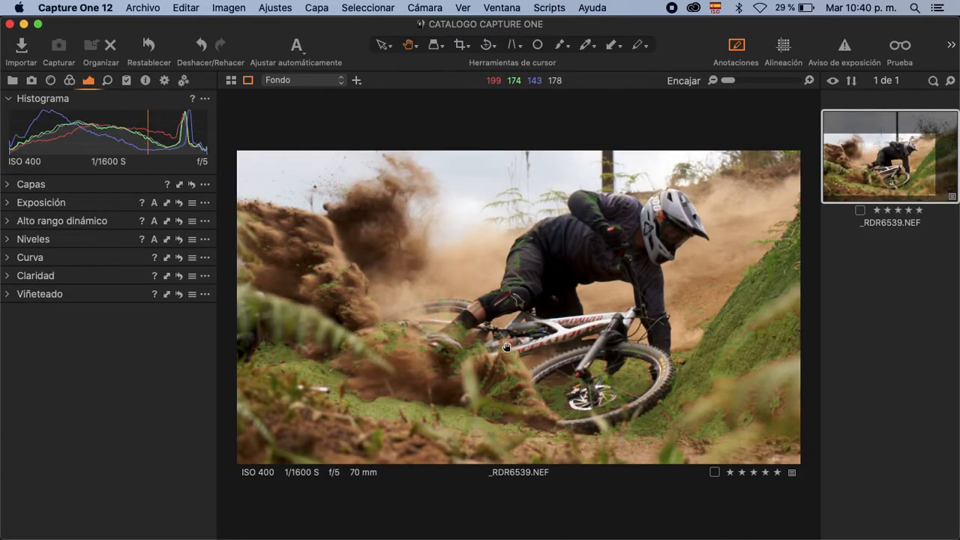
click(463, 8)
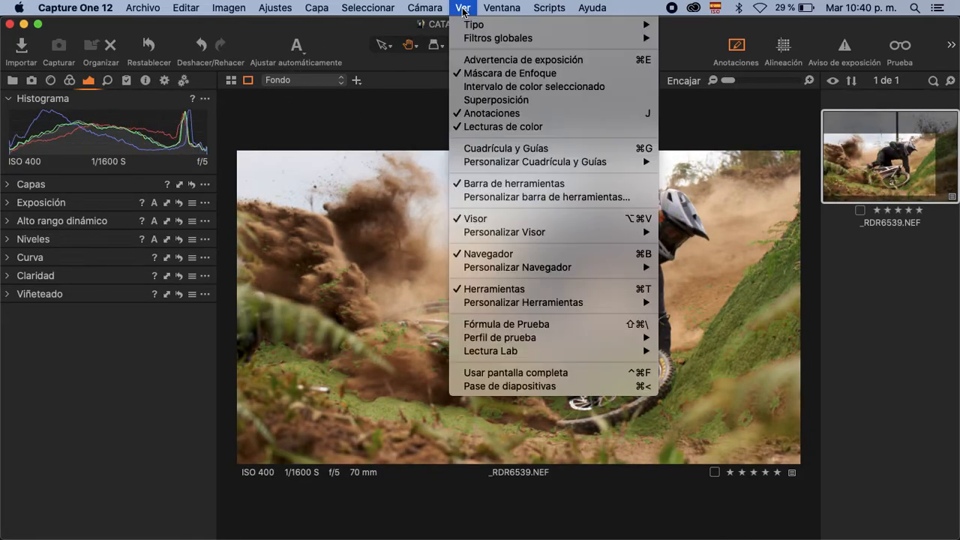
click(495, 72)
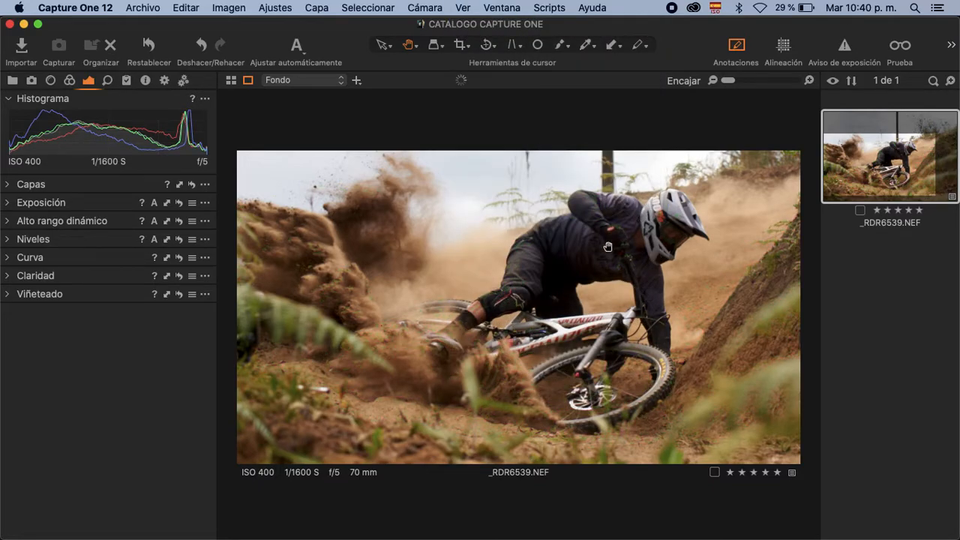
double_click(633, 287)
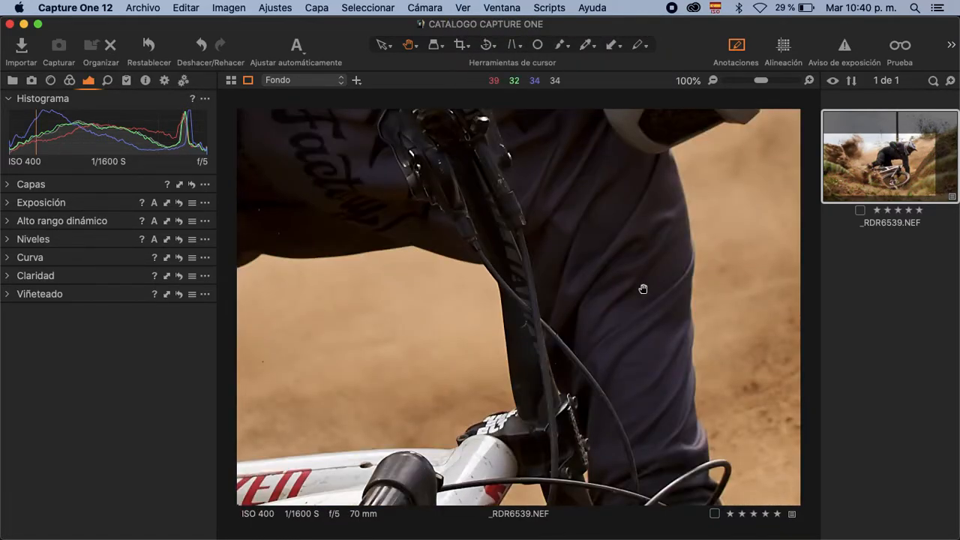
click(643, 289)
scroll(643, 289, up, 5)
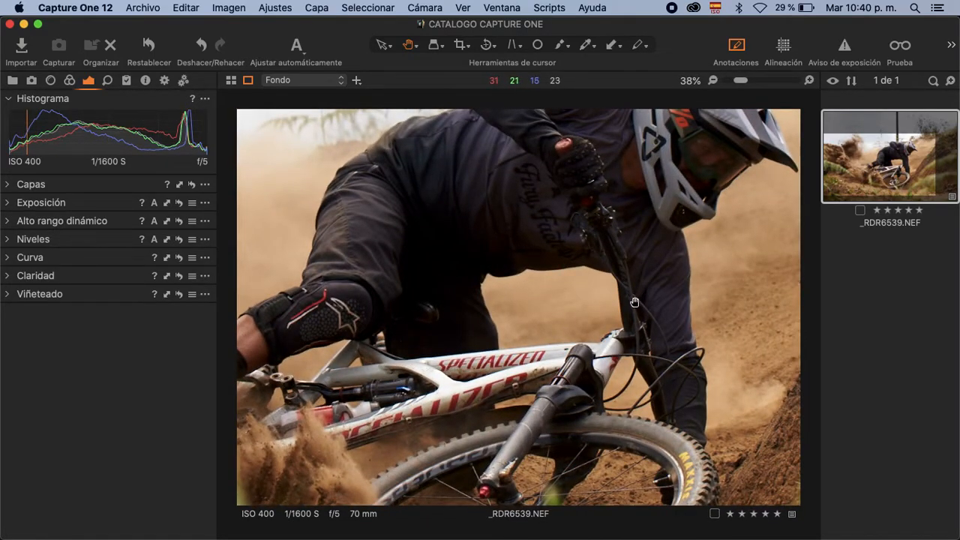
scroll(634, 300, down, 5)
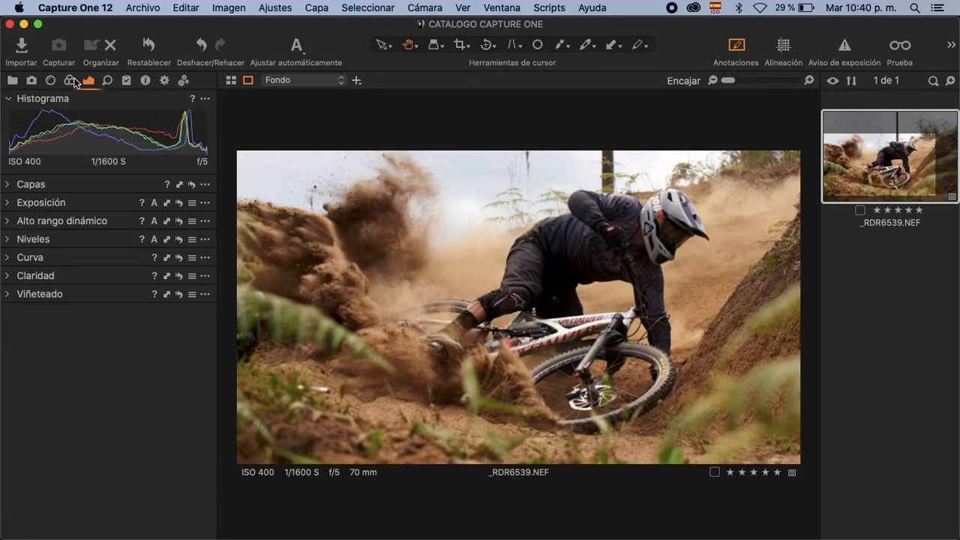
Create a new empty layer and set its exposure to 2,31.
click(11, 185)
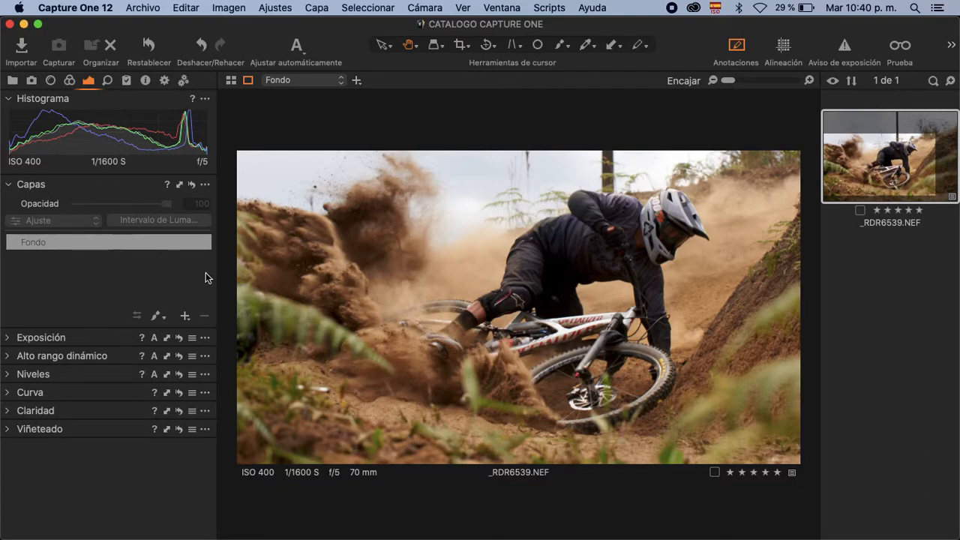
click(184, 315)
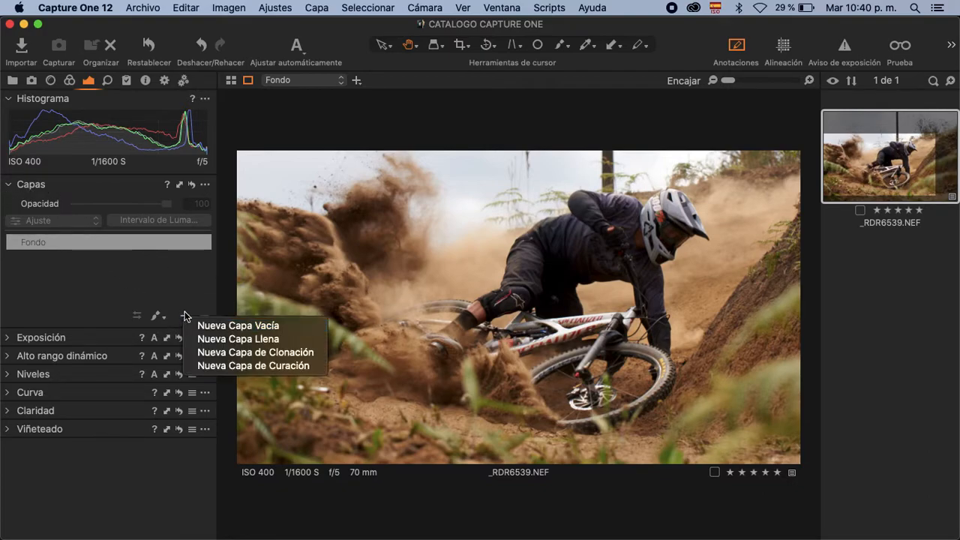
click(276, 327)
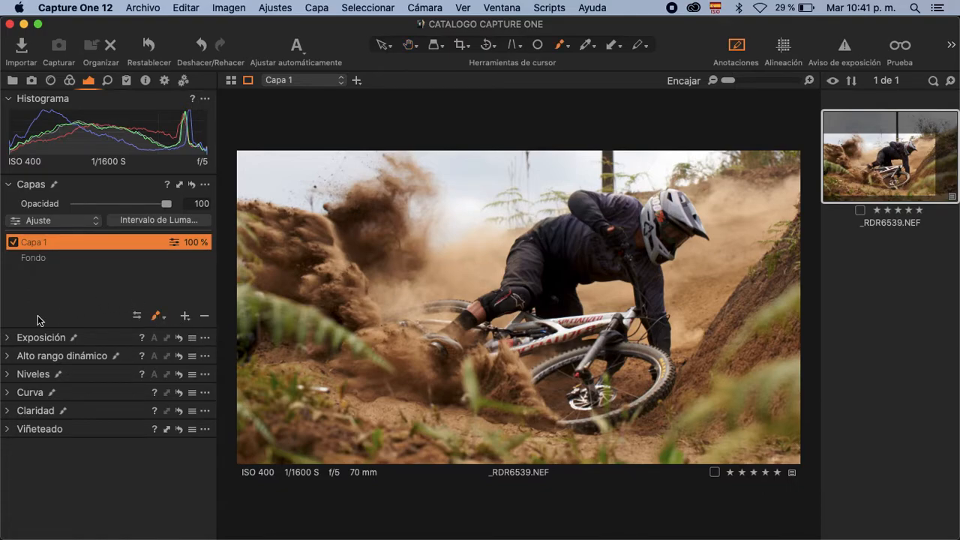
click(9, 340)
drag(122, 358, 147, 360)
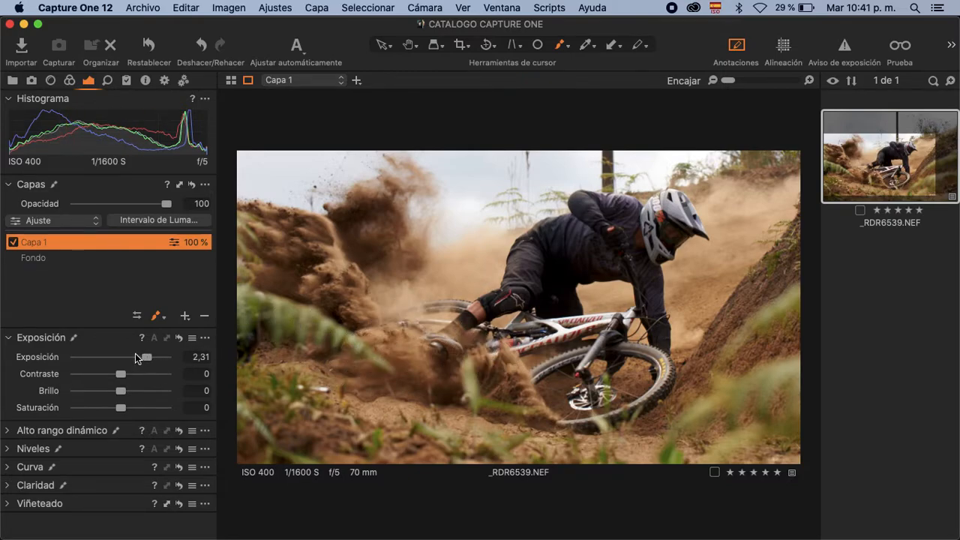
Brush the layer's mask over the rider's whole jersey, covering the torso, shoulders and arms.
mouse_move(557, 247)
mouse_down()
mouse_move(560, 236)
mouse_move(564, 262)
mouse_move(577, 271)
mouse_move(580, 246)
mouse_move(585, 267)
mouse_move(588, 236)
mouse_move(610, 265)
mouse_move(581, 229)
mouse_move(555, 236)
mouse_move(567, 265)
mouse_move(583, 278)
mouse_move(615, 274)
mouse_up()
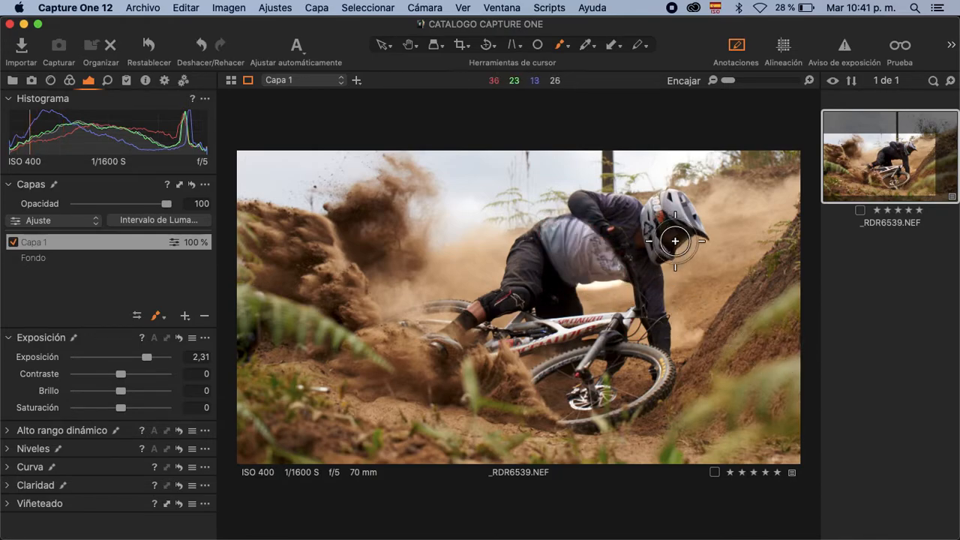
mouse_move(598, 226)
mouse_down()
mouse_move(581, 203)
mouse_move(611, 205)
mouse_move(593, 209)
mouse_move(626, 223)
mouse_move(663, 331)
mouse_move(659, 349)
mouse_move(651, 278)
mouse_up()
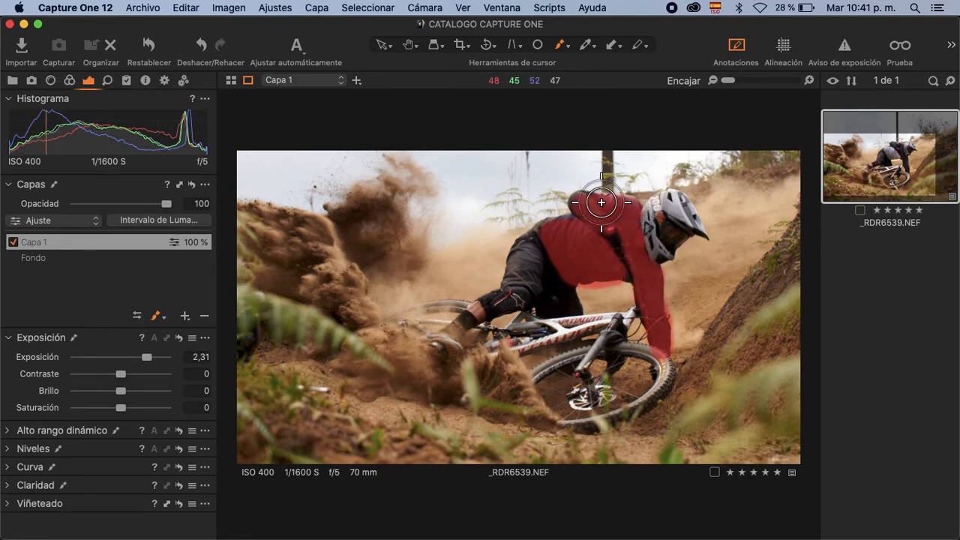
mouse_move(583, 205)
mouse_down()
mouse_move(614, 235)
mouse_move(565, 225)
mouse_move(544, 233)
mouse_move(559, 229)
mouse_move(550, 238)
mouse_move(575, 268)
mouse_move(629, 268)
mouse_up()
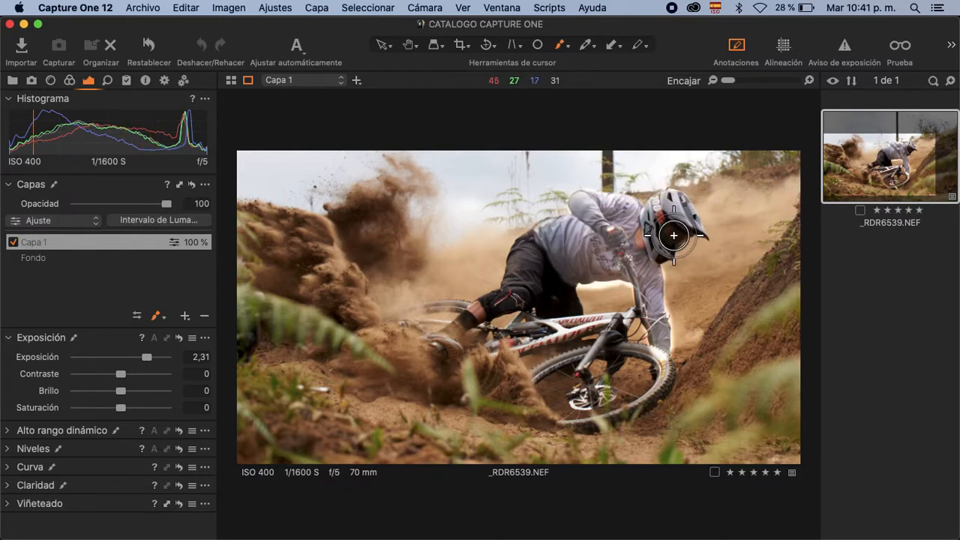
Set the jersey layer's exposure to 0,71, its saturation to 23 and its highlights (Altas luces) to 74.
drag(145, 359, 128, 372)
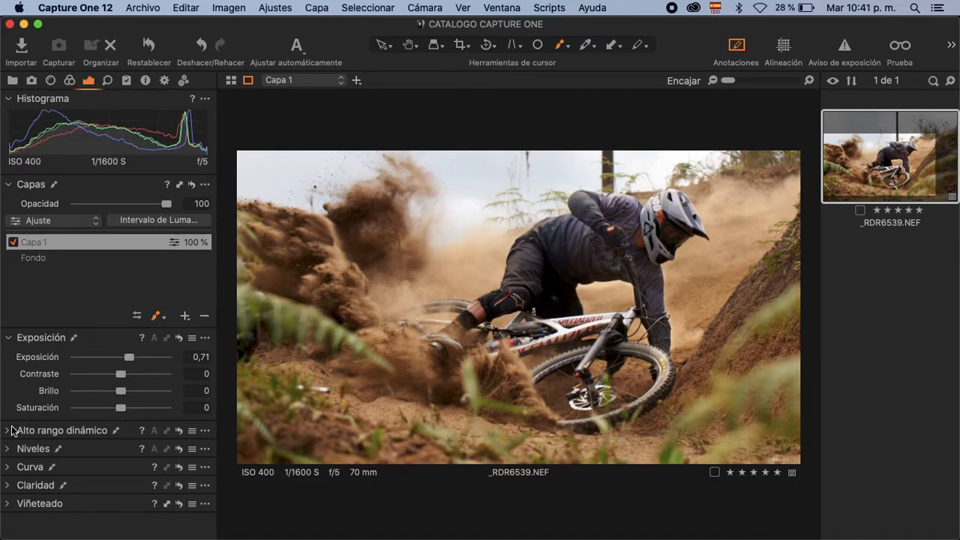
drag(121, 409, 132, 408)
click(8, 431)
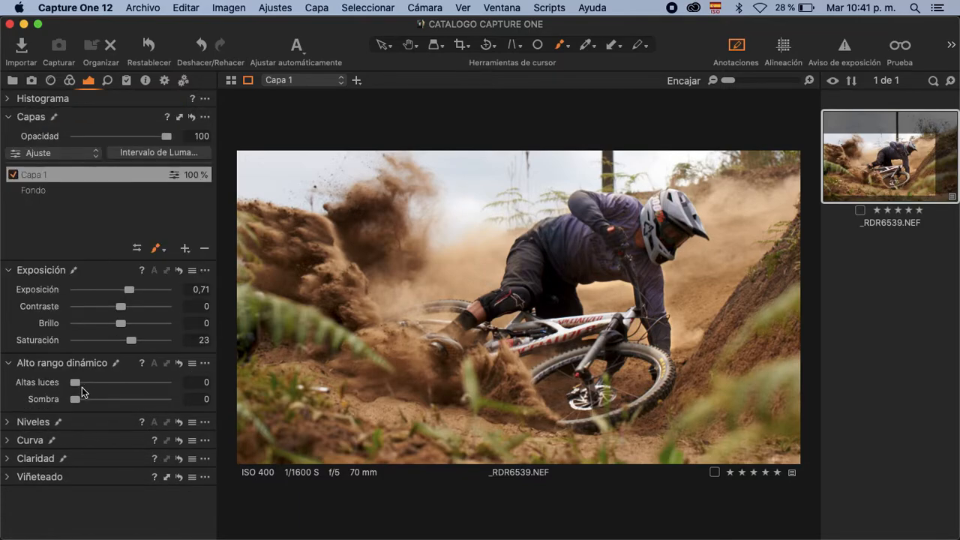
drag(76, 383, 141, 383)
mouse_move(75, 398)
mouse_down()
mouse_move(131, 396)
mouse_move(76, 398)
mouse_up()
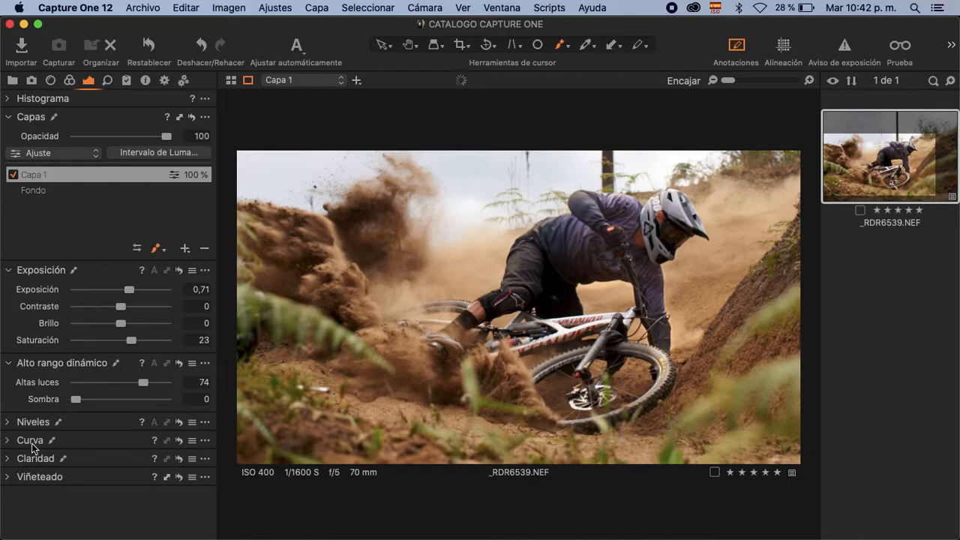
Add the Enfoque tool to the exposure tool set and sharpen the layer with amount 827, radius 0,5, threshold 3,2 and halo suppression 13.
right_click(74, 516)
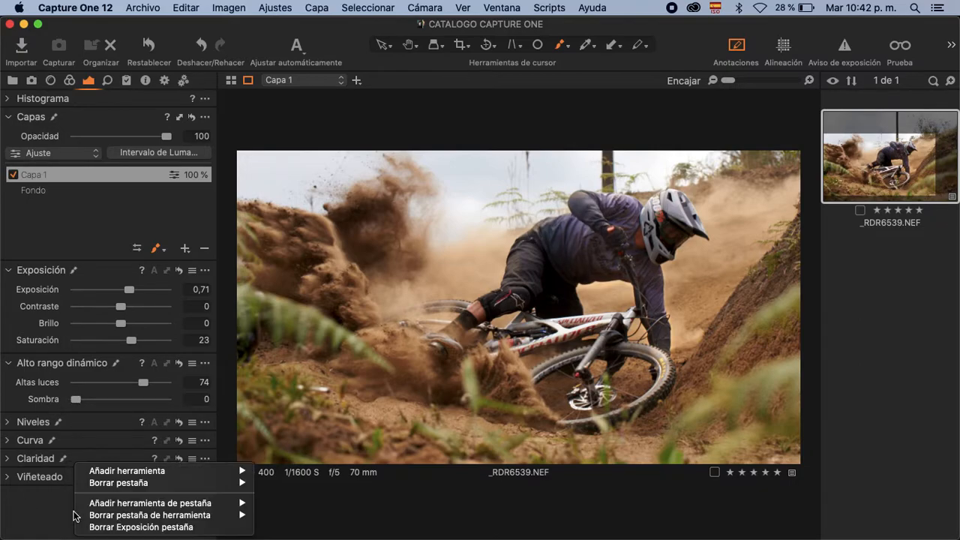
mouse_move(169, 475)
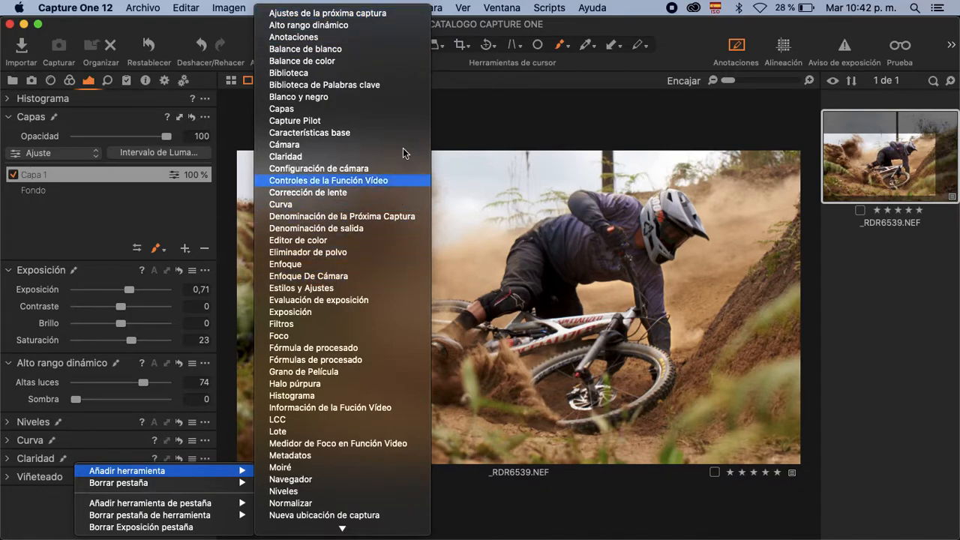
click(306, 267)
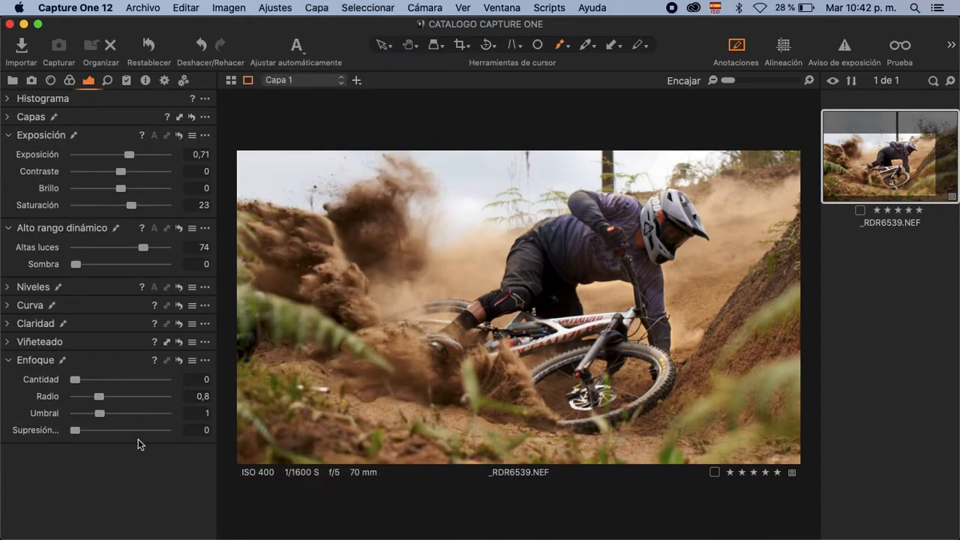
drag(75, 380, 122, 380)
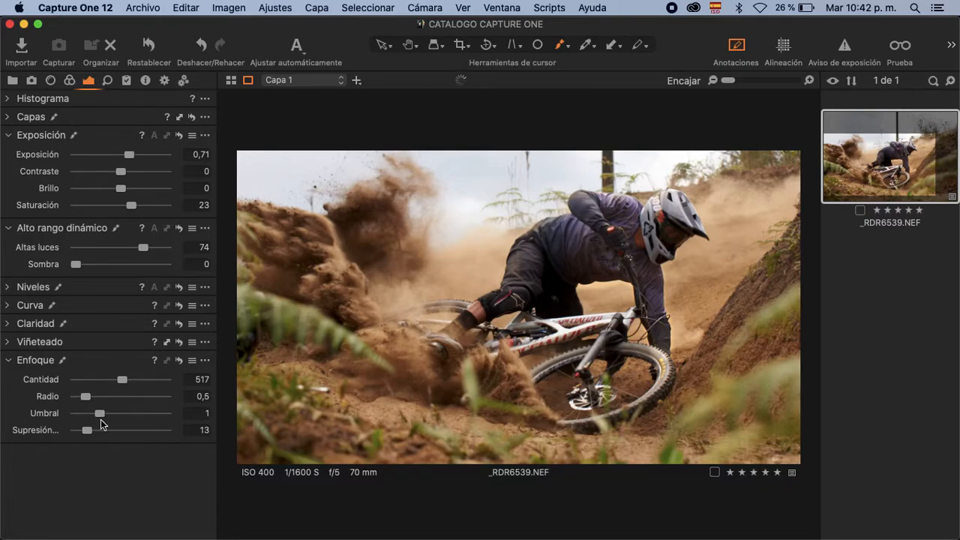
drag(100, 417, 126, 416)
drag(125, 379, 152, 381)
Examine the sharpening up close on the rider's knee pad, jersey and bike frame.
click(491, 336)
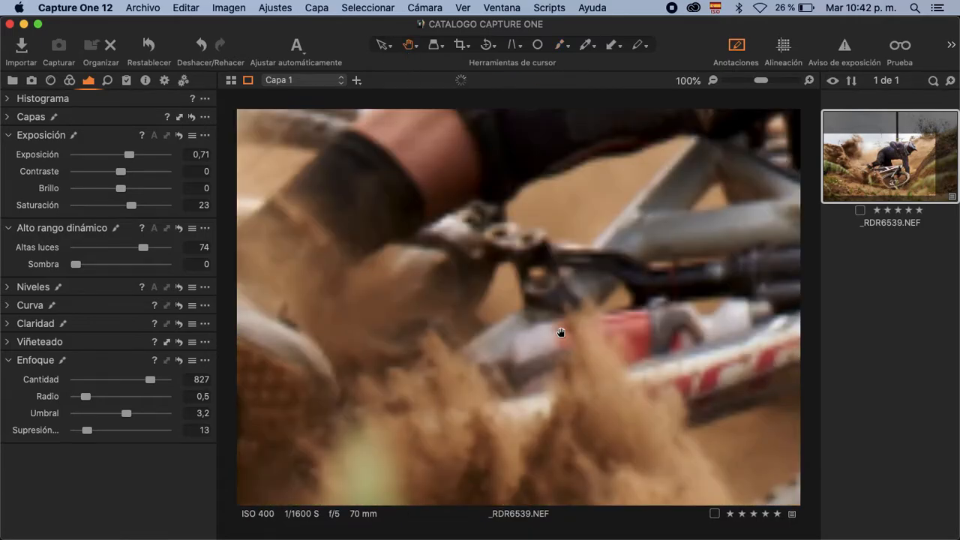
scroll(562, 332, down, 5)
drag(604, 225, 420, 396)
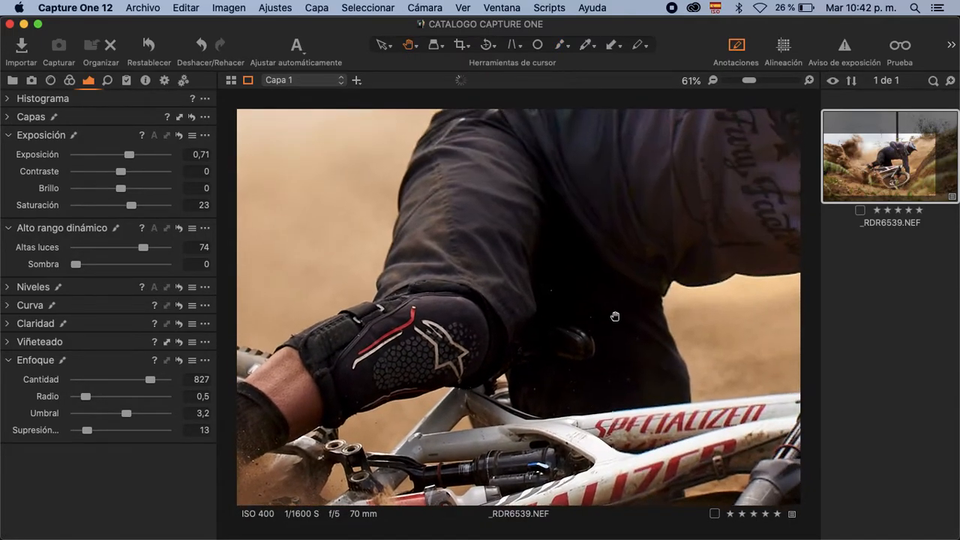
drag(668, 291, 489, 360)
drag(630, 263, 606, 328)
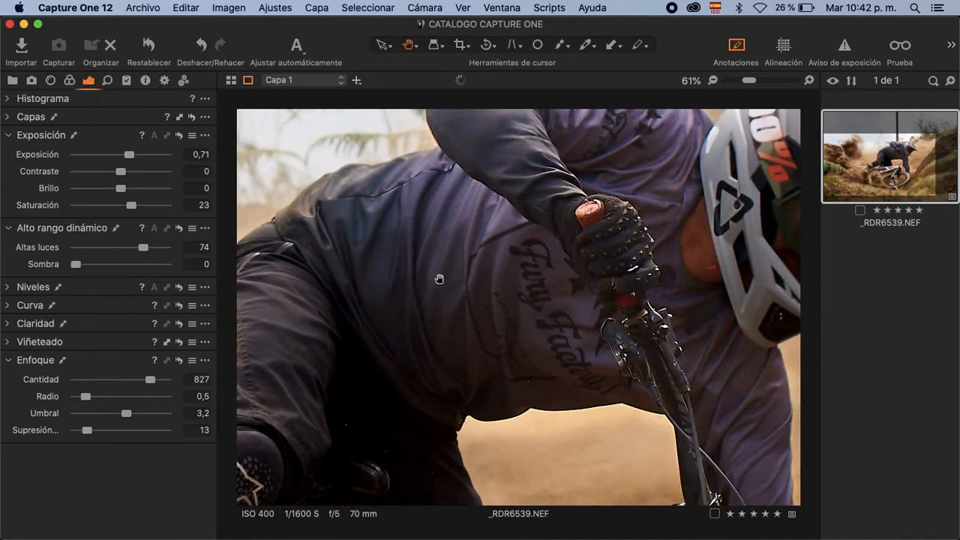
click(566, 312)
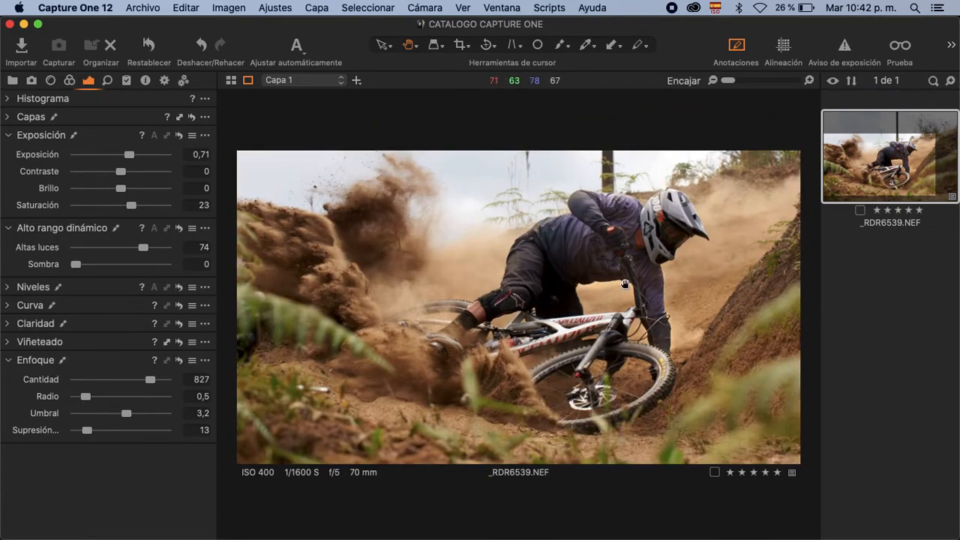
Collapse the Exposición, Histograma and Capas tools.
click(9, 135)
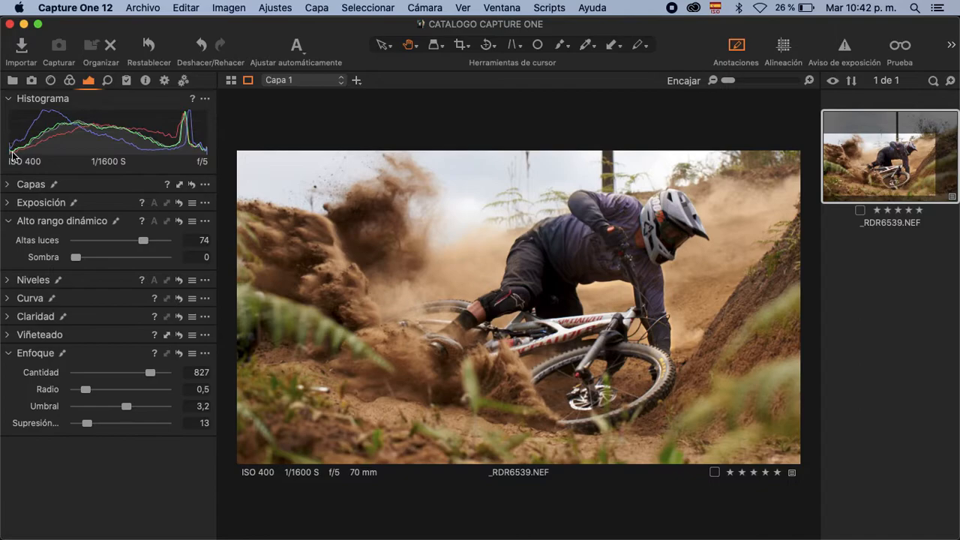
click(12, 94)
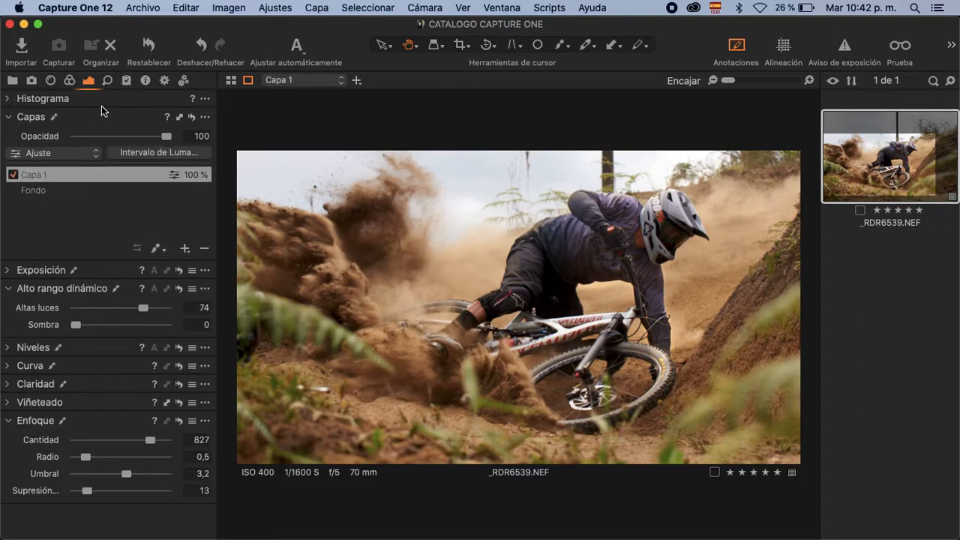
click(11, 117)
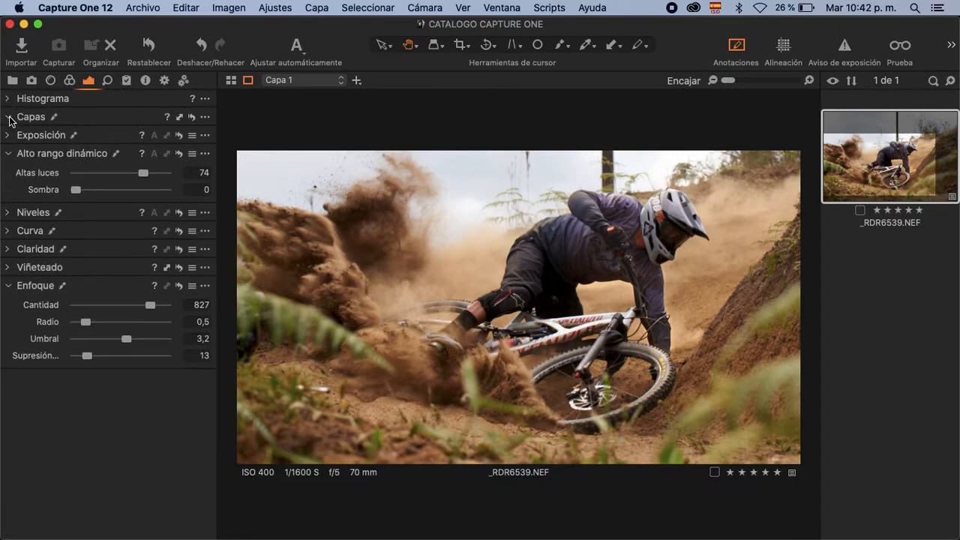
Collapse Alto rango dinámico and expand the Balance de blanco tool in the color tool set.
click(10, 154)
click(69, 80)
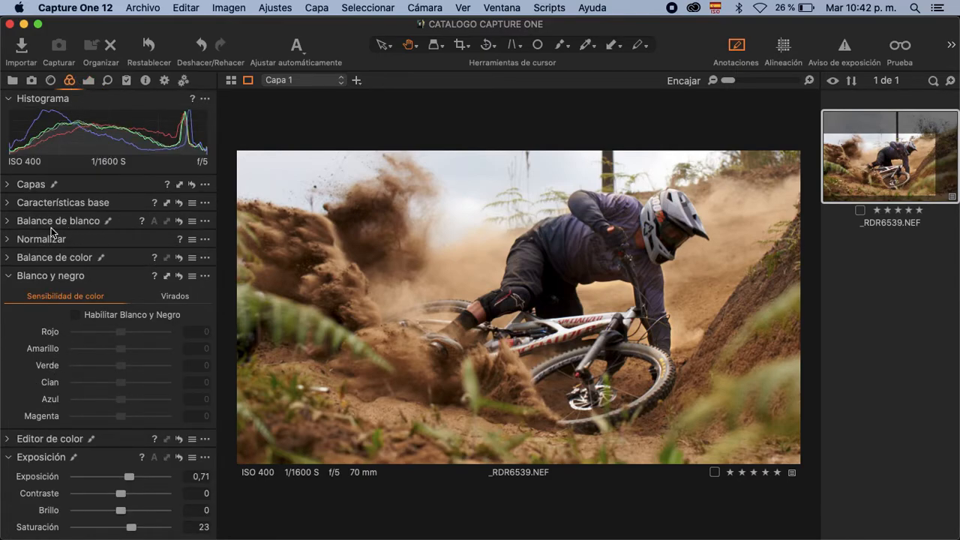
click(9, 221)
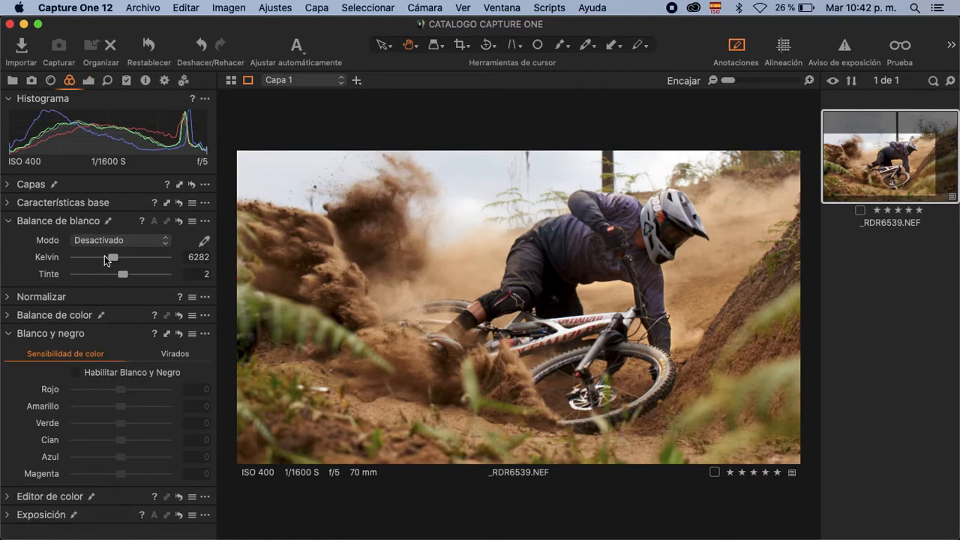
Try the Luz Día, Flash, Sombra and Luz Día Fluorescente white balance modes on Capa 1.
click(117, 242)
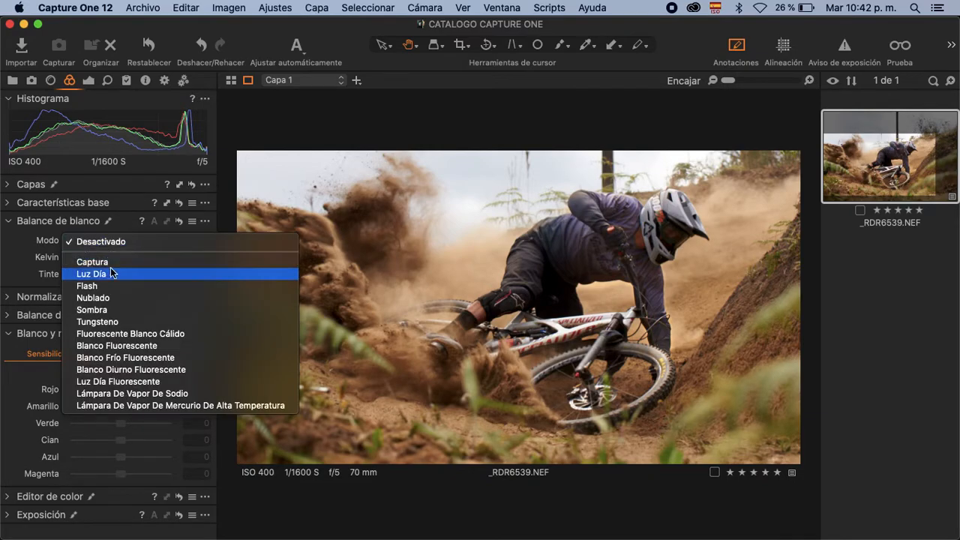
click(112, 273)
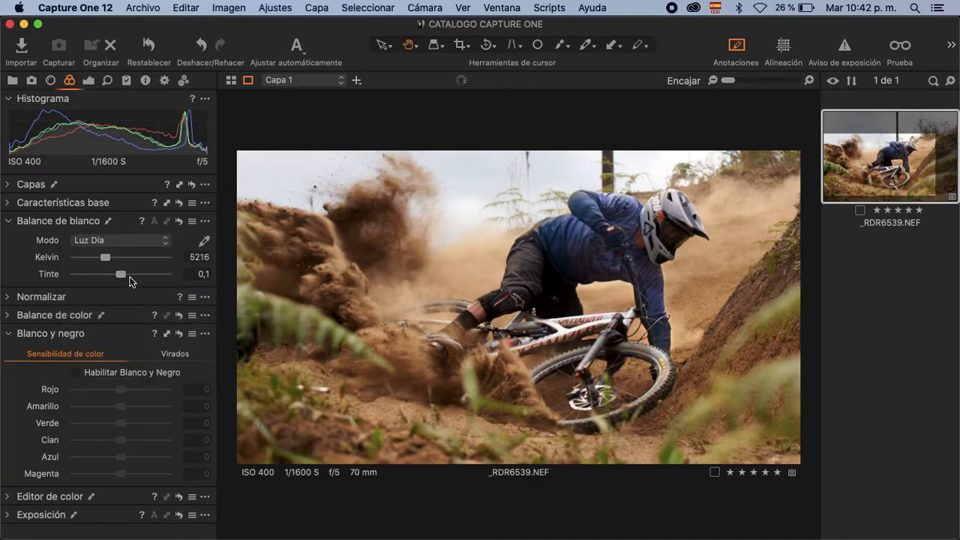
click(107, 245)
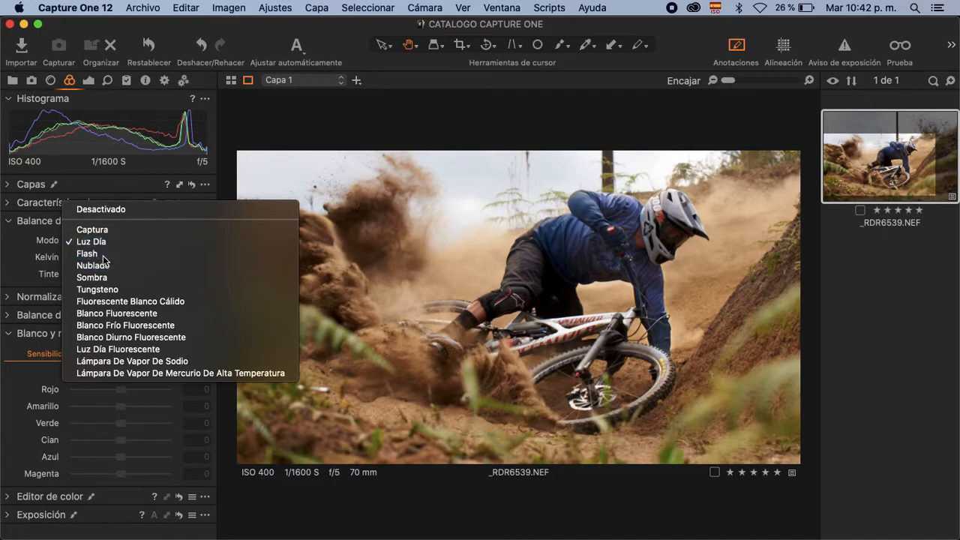
click(110, 258)
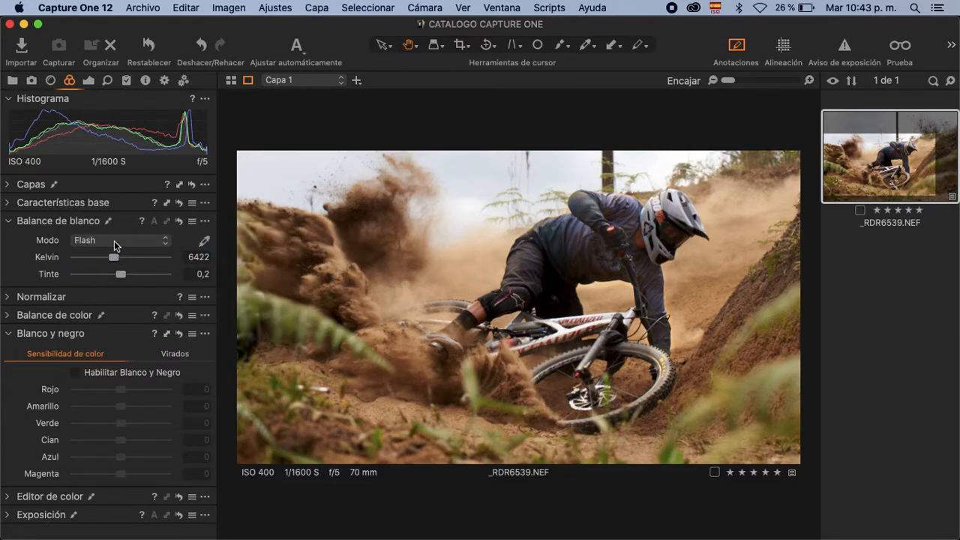
click(118, 242)
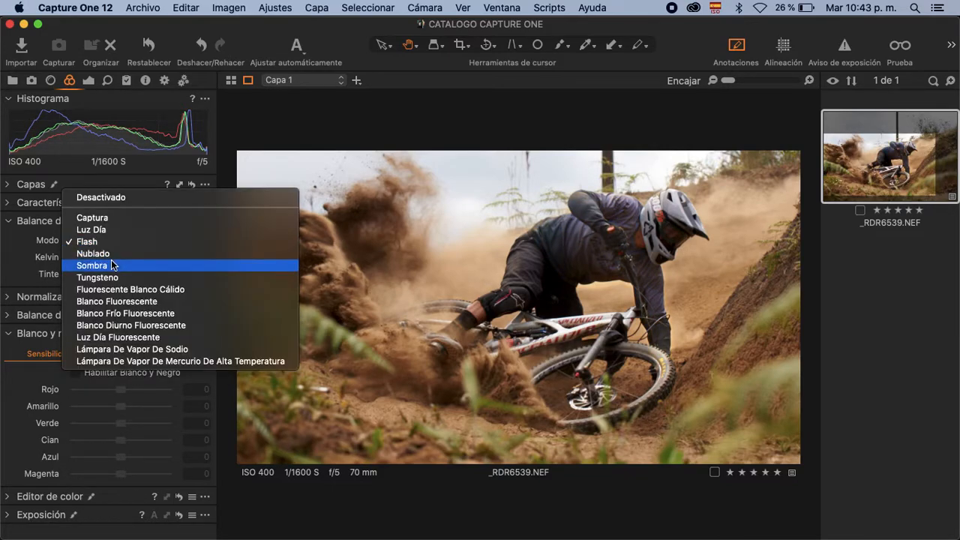
click(113, 266)
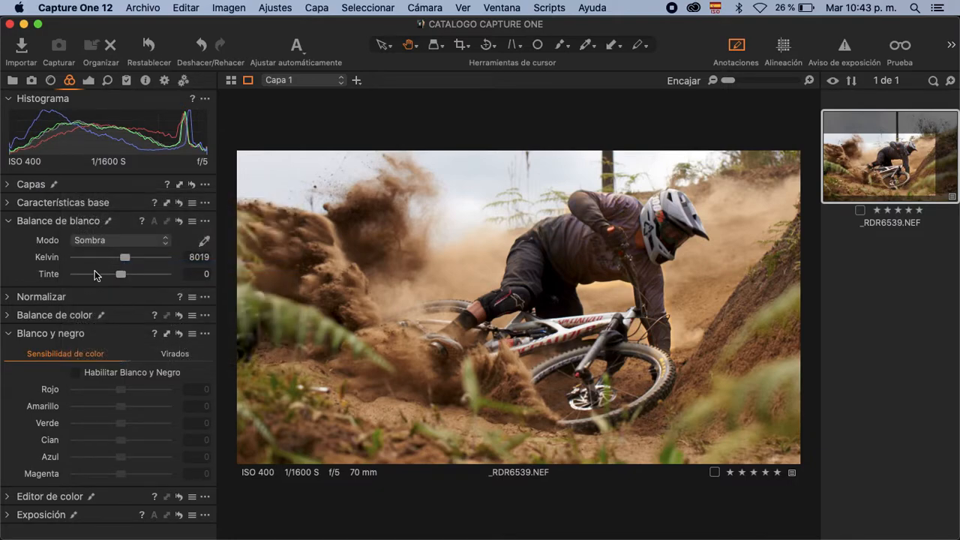
click(120, 241)
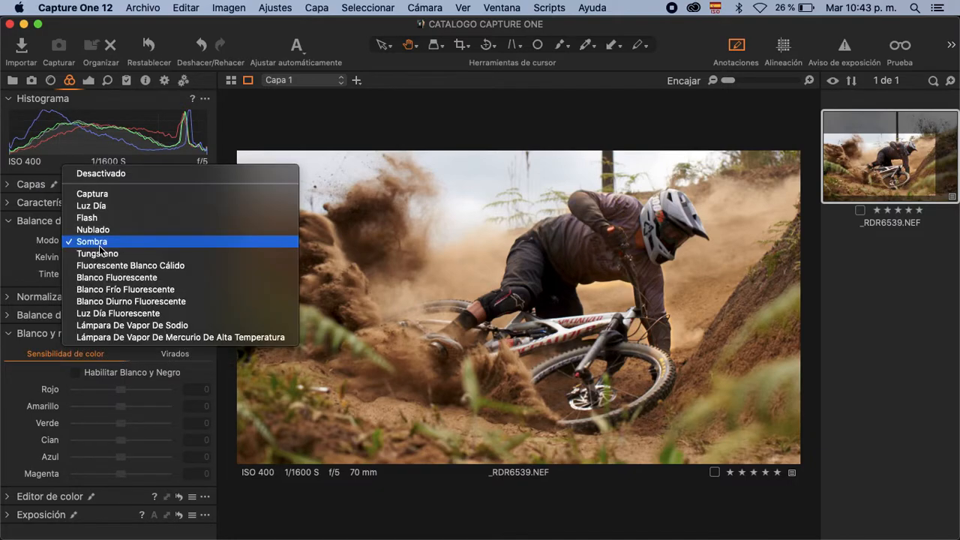
click(147, 314)
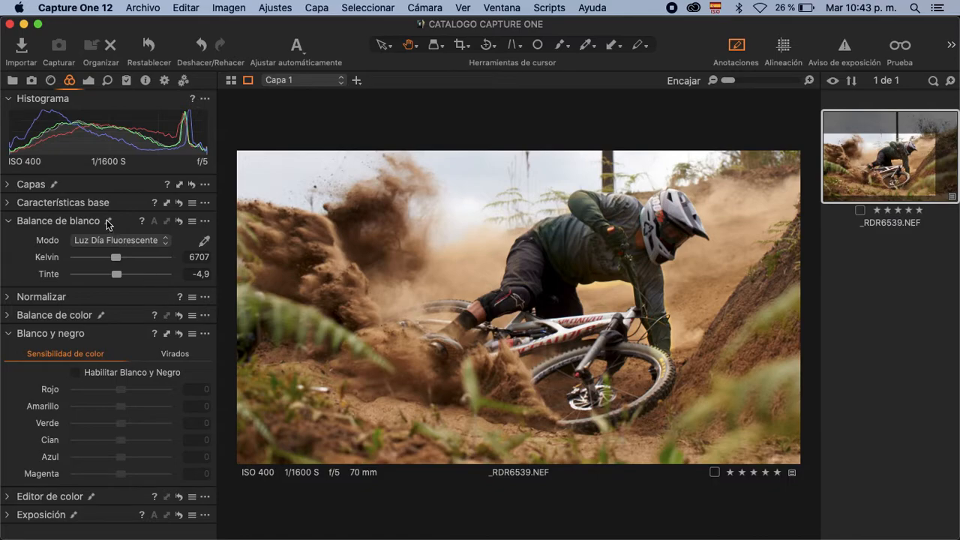
Apply the Captura white balance mode to Capa 1, adjust Kelvin to 6081 and Tinte to -1, and check the jersey up close.
click(120, 240)
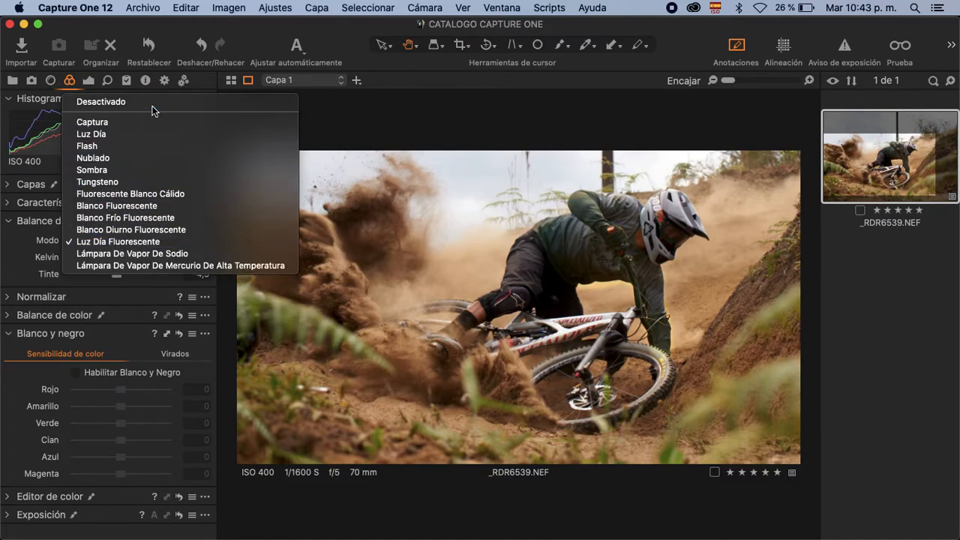
click(124, 124)
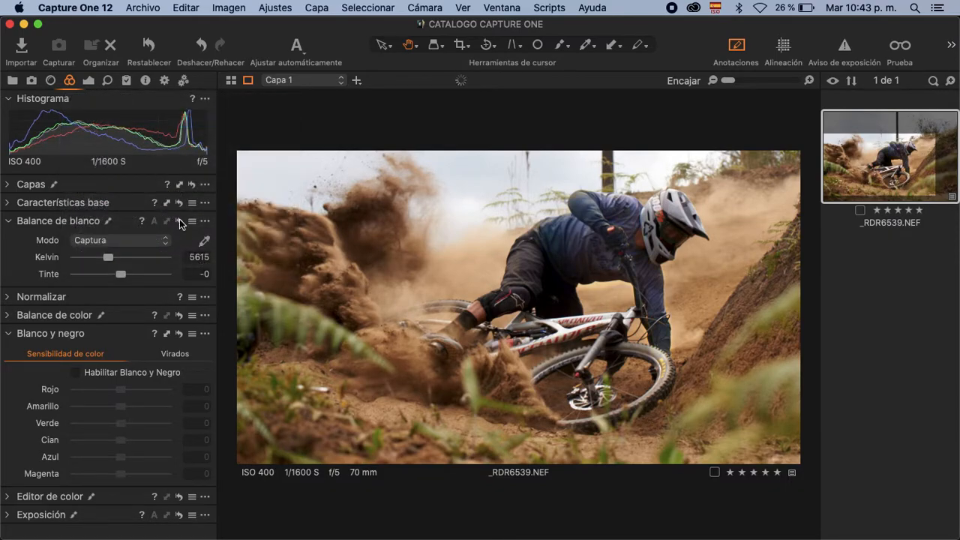
drag(112, 259, 121, 279)
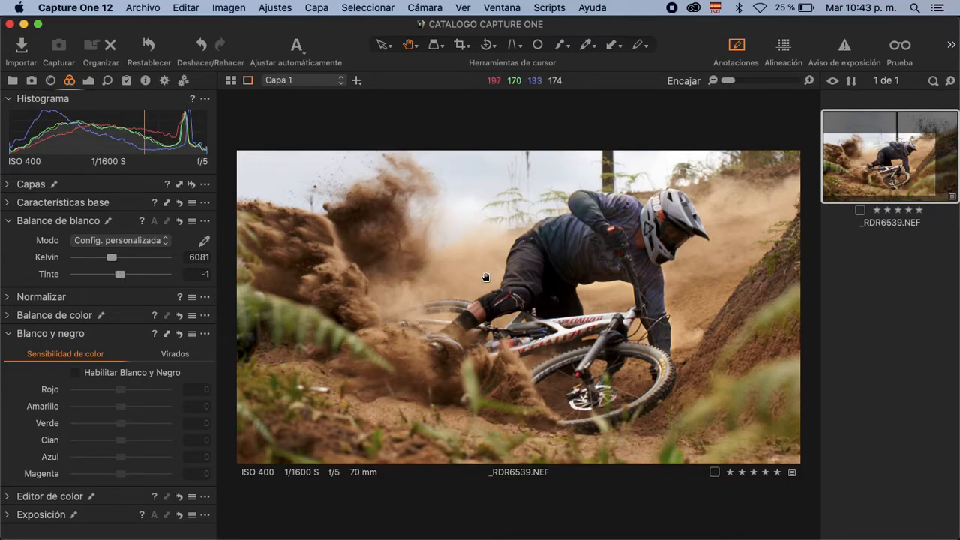
double_click(606, 243)
scroll(612, 243, down, 3)
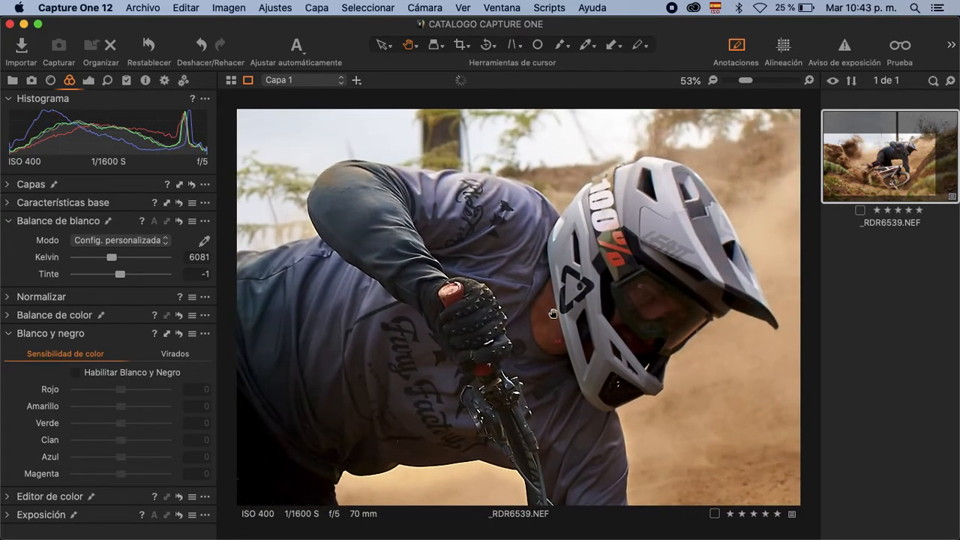
double_click(559, 313)
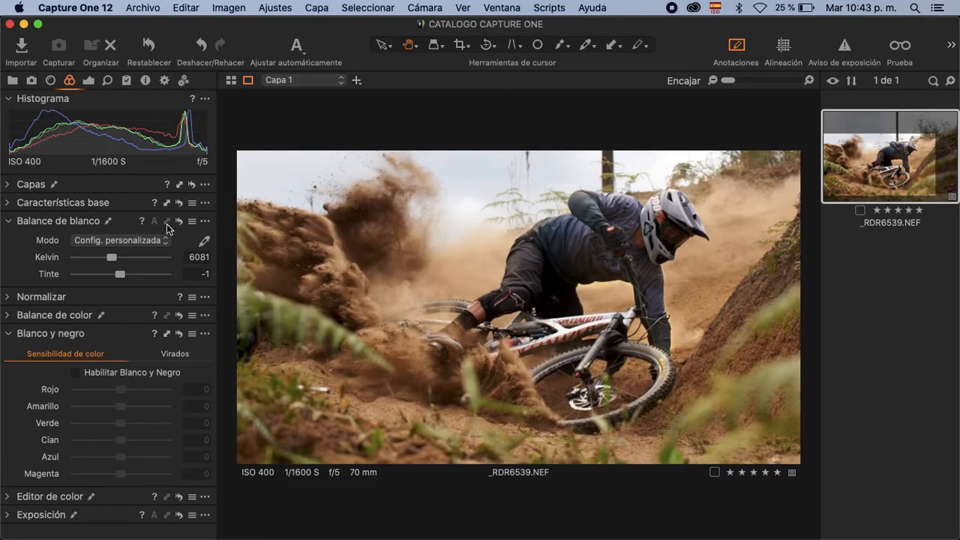
Select the Fondo layer and add the Enfoque tool to the color tool set.
click(20, 187)
click(42, 258)
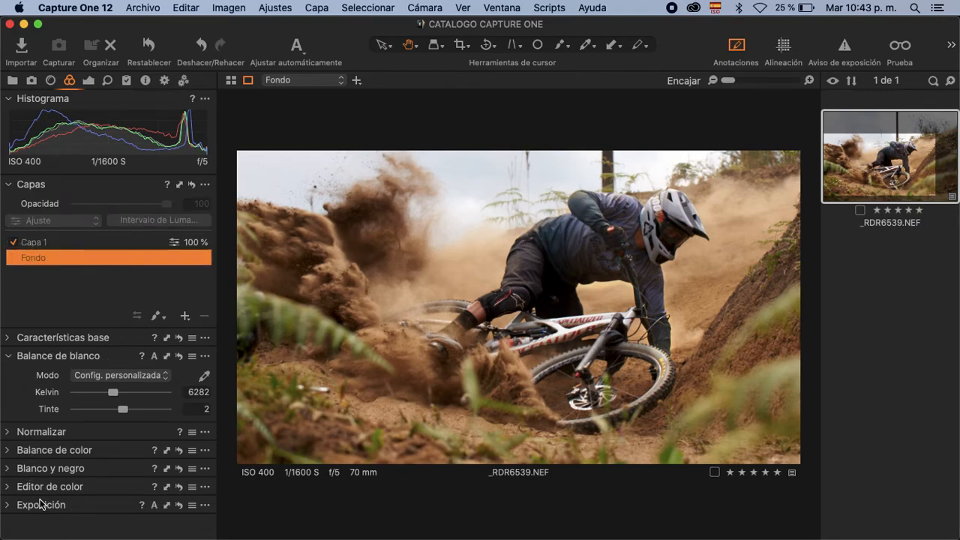
right_click(67, 529)
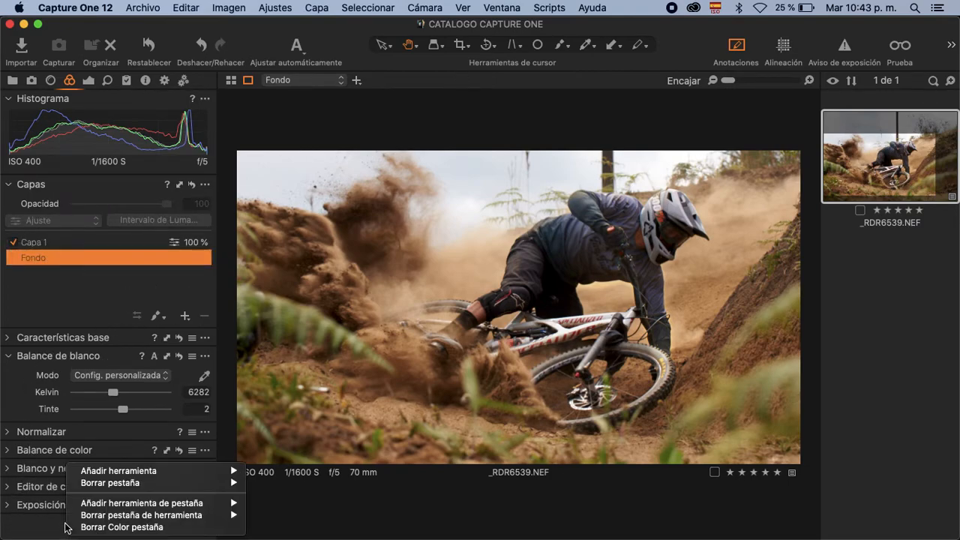
mouse_move(216, 471)
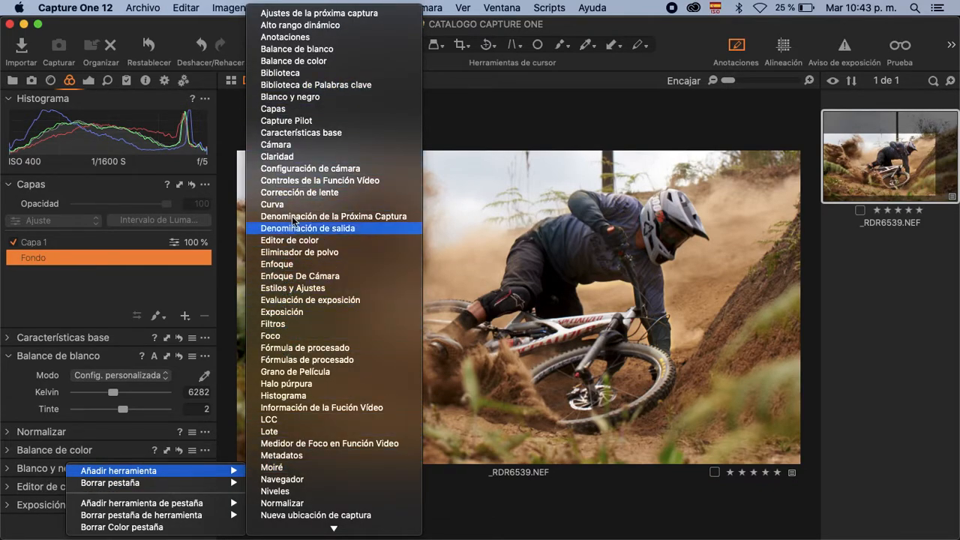
click(283, 265)
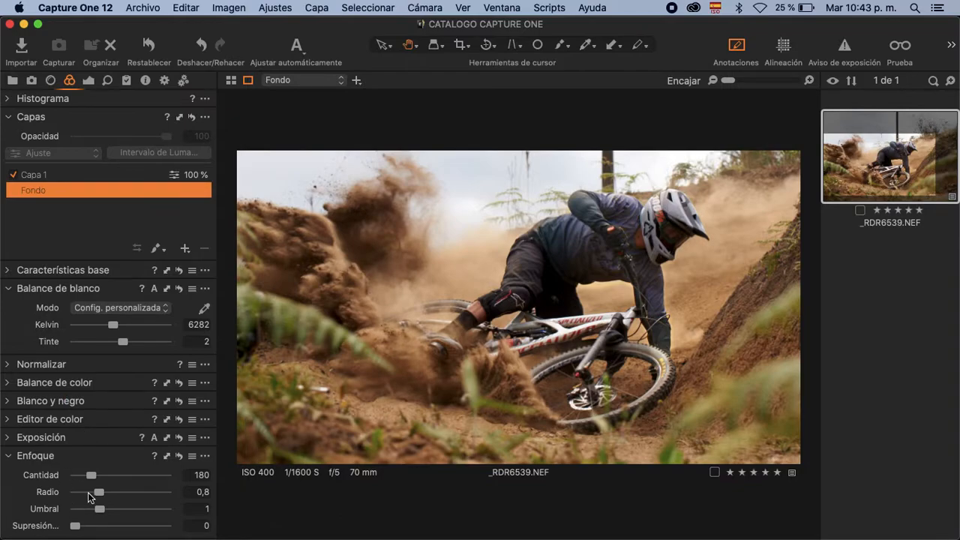
Sharpen the Fondo layer with amount 670, radius 0,6, threshold 3,4 and halo suppression 15, and check the bike and rider up close.
drag(91, 476, 127, 510)
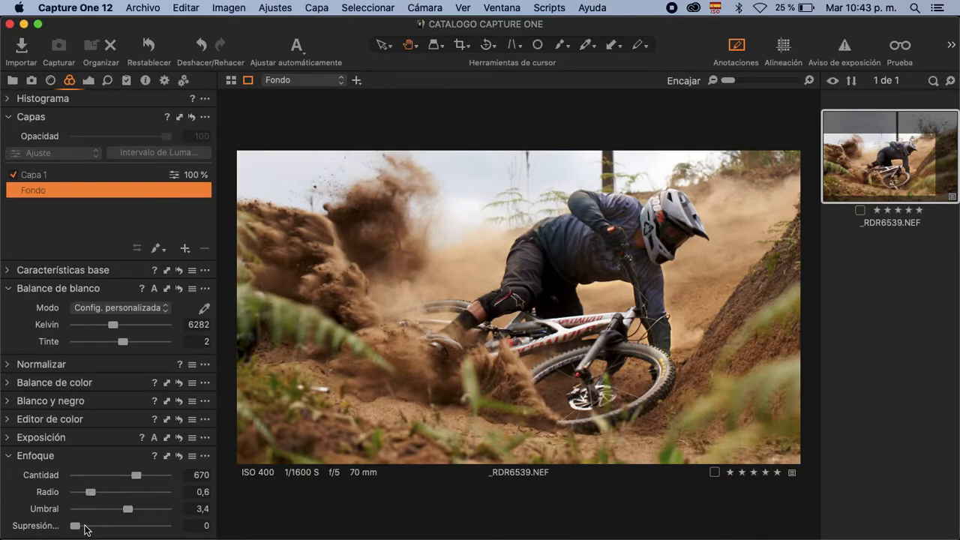
drag(75, 525, 89, 525)
click(508, 361)
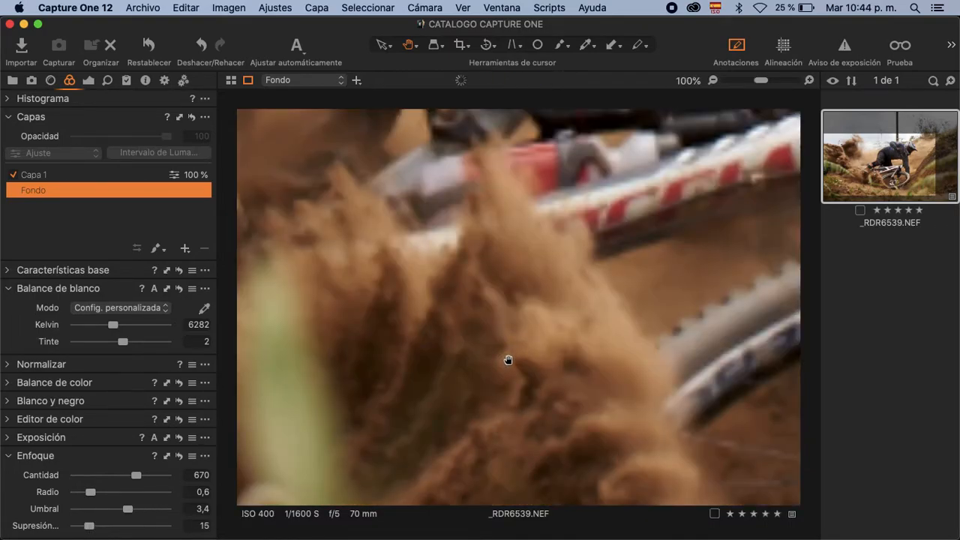
scroll(508, 360, down, 3)
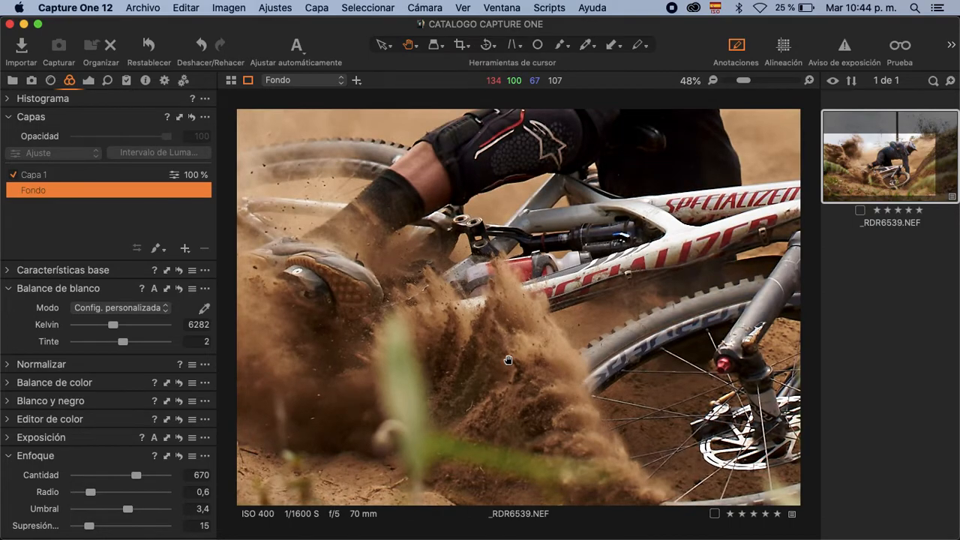
scroll(593, 200, up, 10)
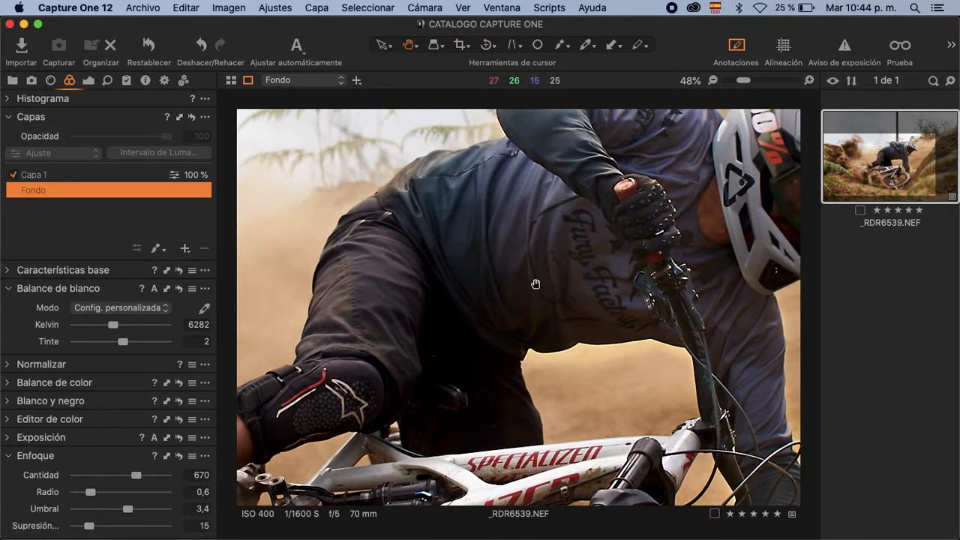
double_click(533, 287)
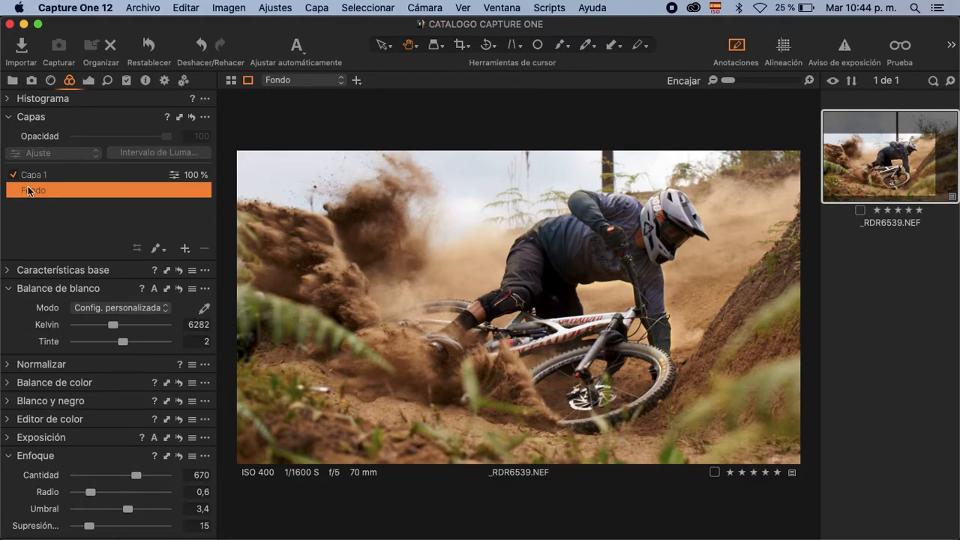
Send _RDR6539.NEF to Adobe Photoshop 2020 for editing as an uncompressed 16-bit TIFF with the sRGB Color Space Profile, 300 pixels per inch and 100% scale.
click(11, 117)
right_click(507, 310)
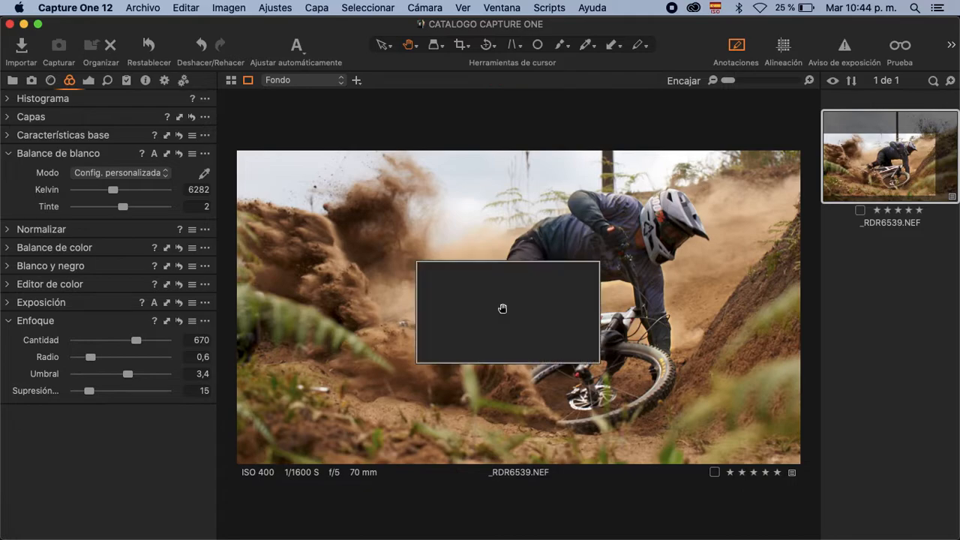
right_click(837, 174)
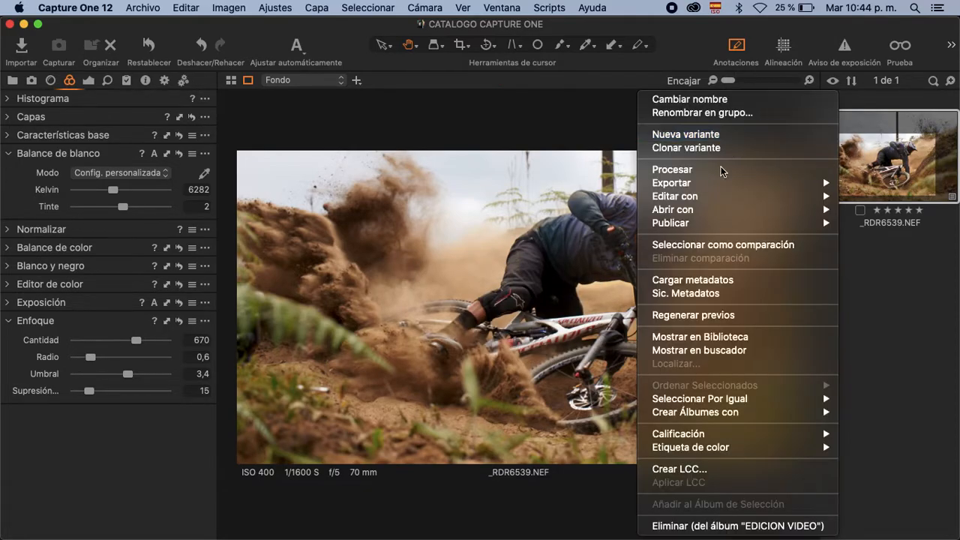
mouse_move(717, 197)
click(614, 195)
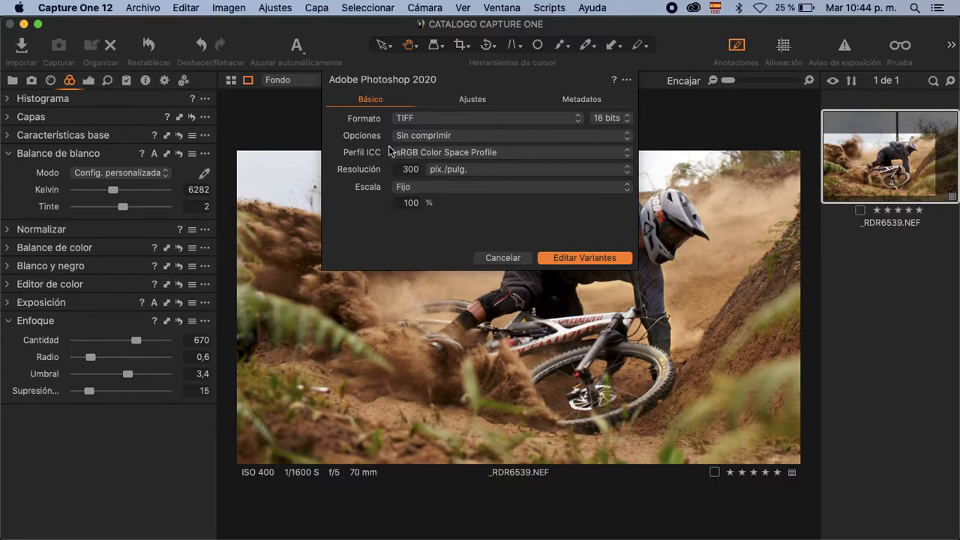
drag(398, 169, 422, 175)
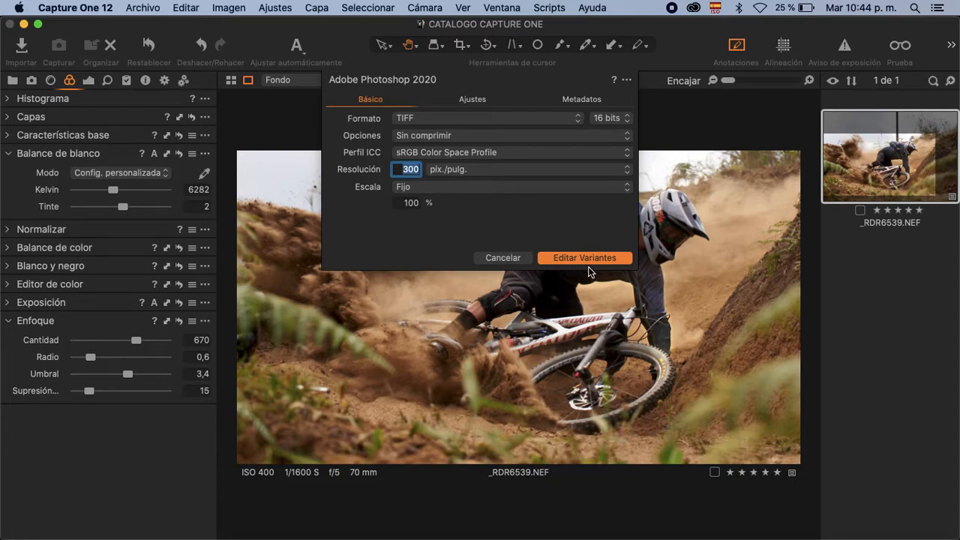
click(590, 258)
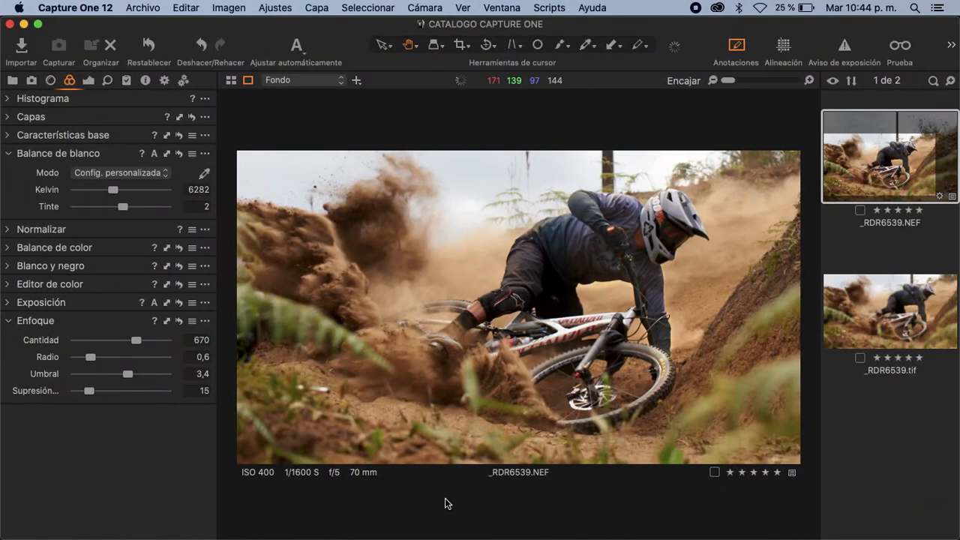
Switch to Photoshop, open _RDR6539.tif and _RDR9914-Recuperado.jpg with their embedded profiles, and cancel opening _RDR9985-Recuperado.jpg.
click(454, 419)
key(ctrl+Left)
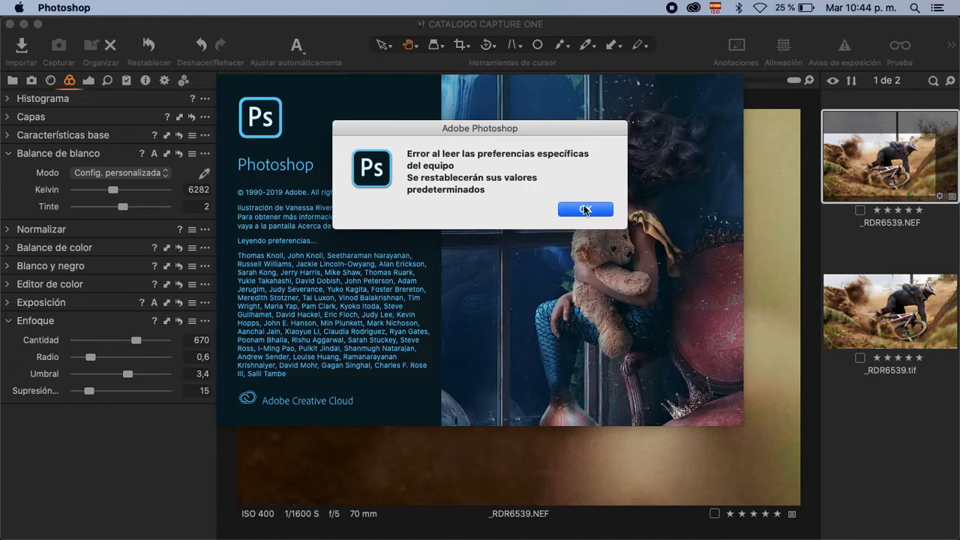
click(585, 210)
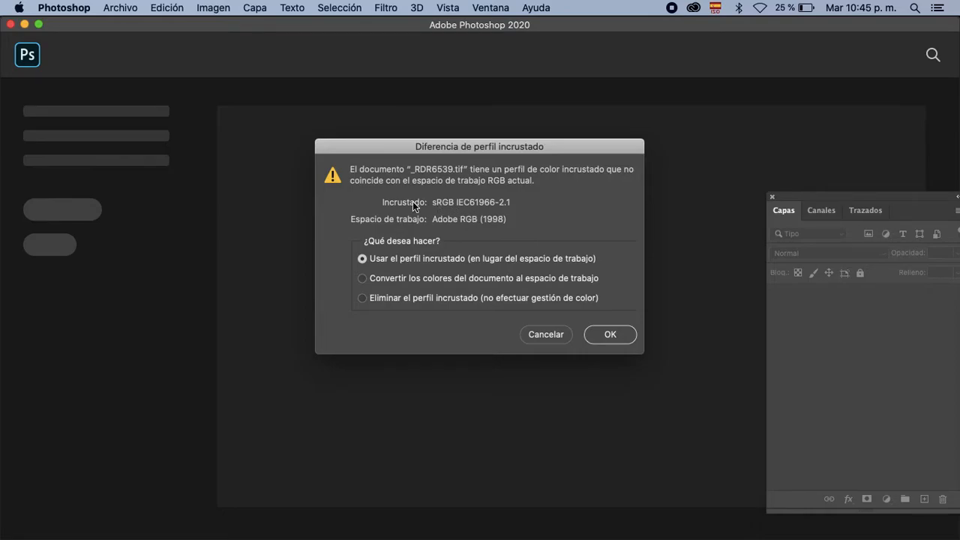
click(614, 338)
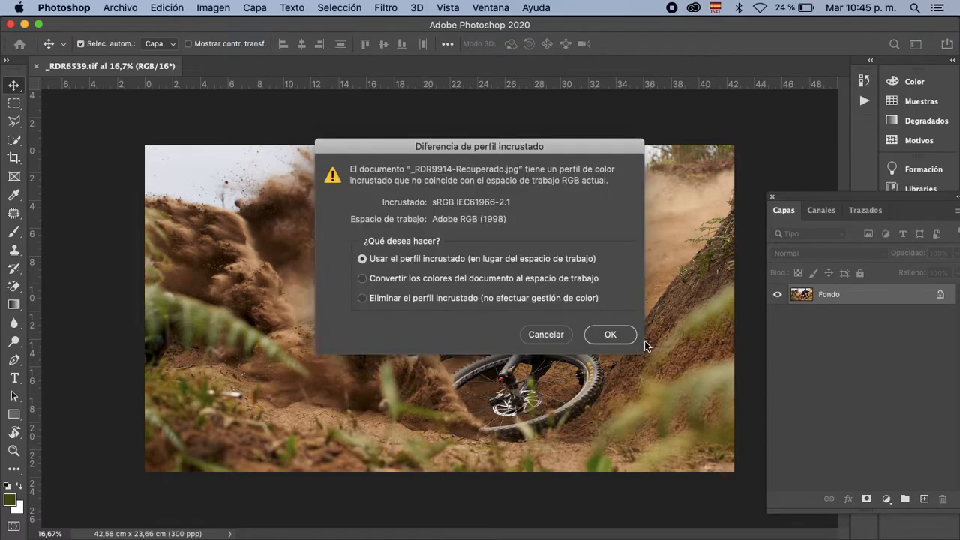
click(629, 337)
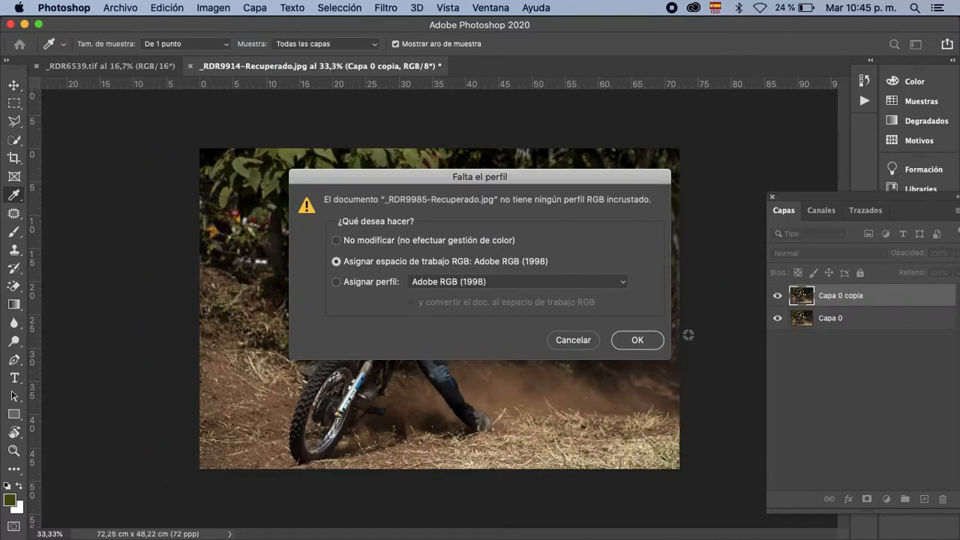
click(573, 340)
Bring up the _RDR6539.tif document and unlock its Fondo layer.
click(135, 67)
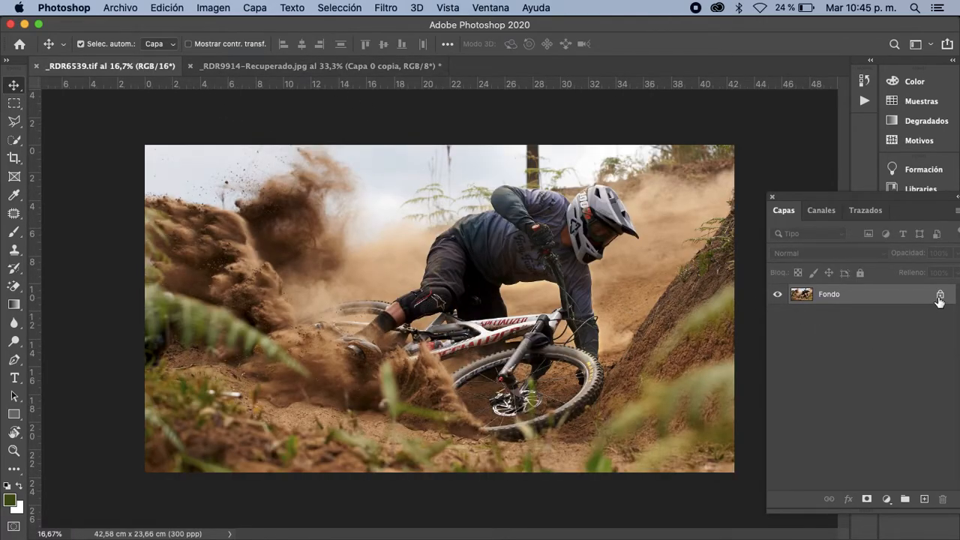
click(940, 295)
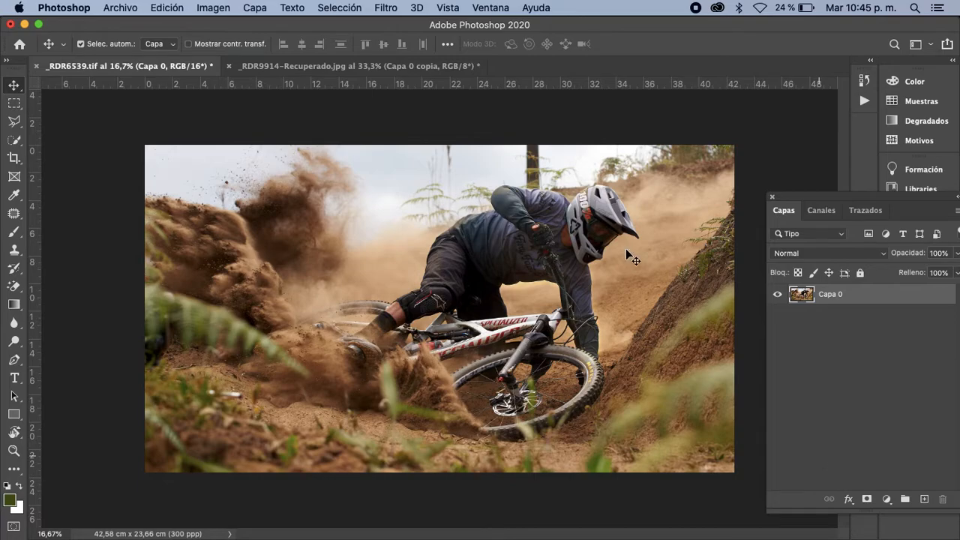
Mark the Capa 0 layer with the red (Rojo) colour label and duplicate it.
right_click(806, 297)
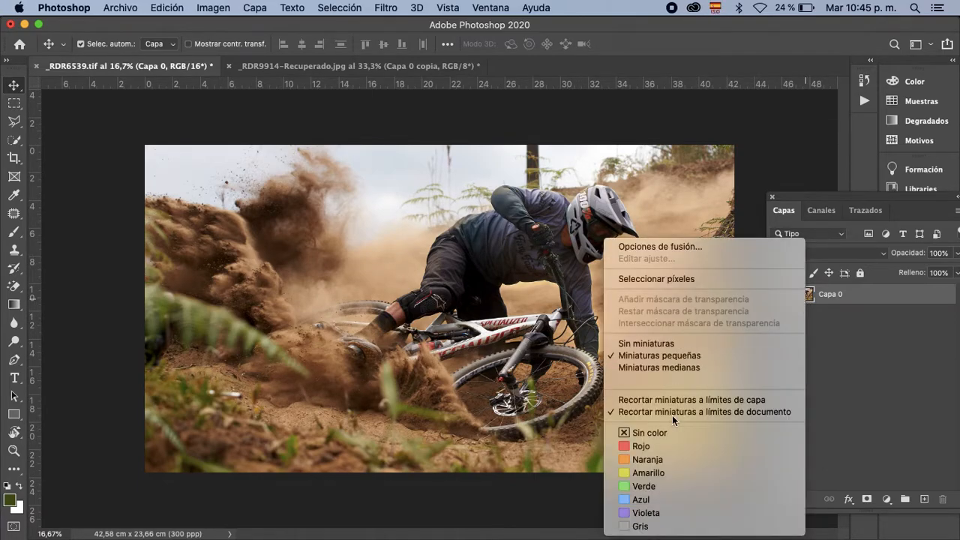
click(646, 448)
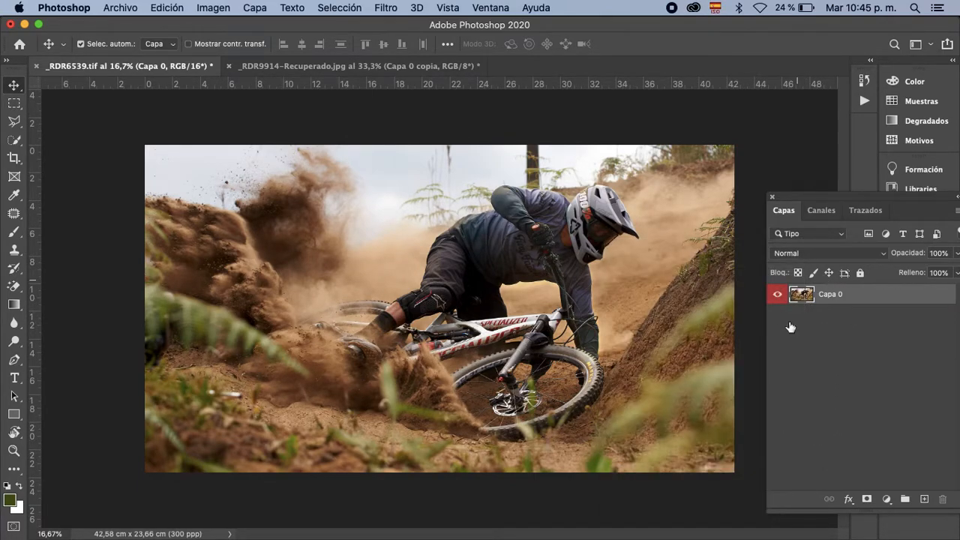
key(super+j)
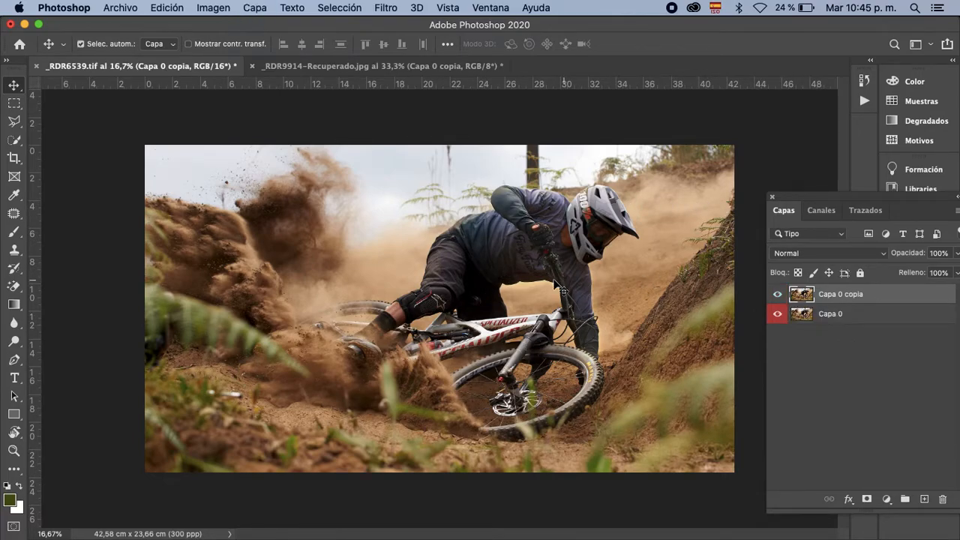
Patch out the white stick and the bright spot beside it in the foreground grass with the Patch tool.
key(super+plus)
key(super+plus)
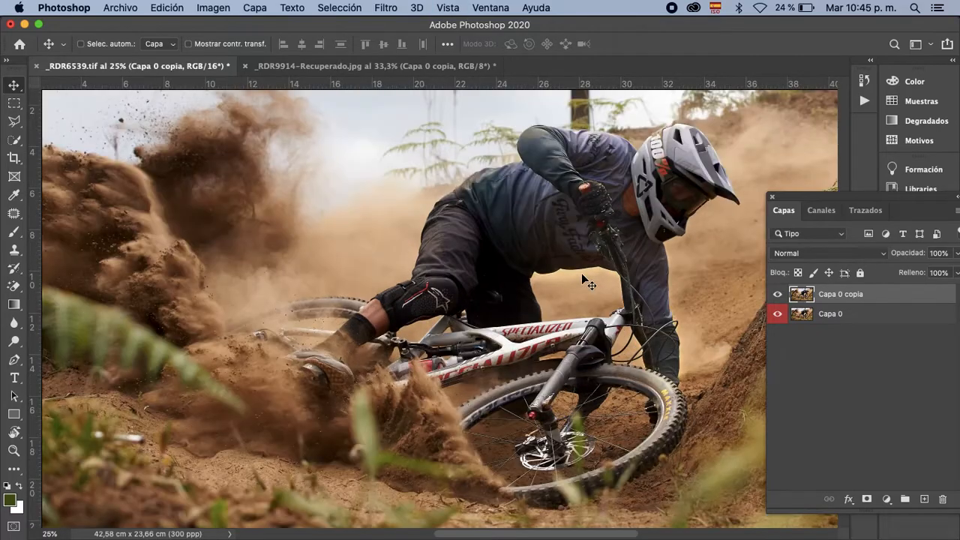
drag(330, 381, 534, 364)
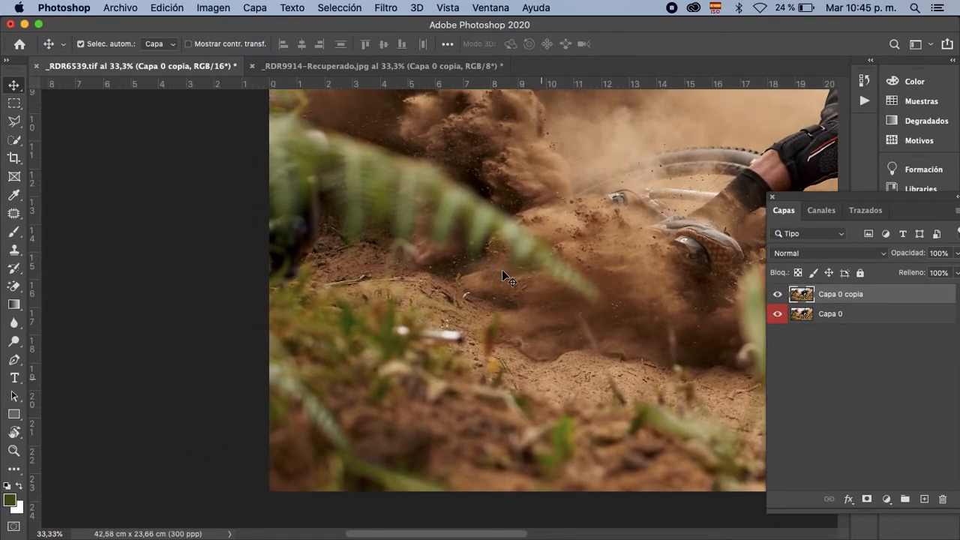
key(super+plus)
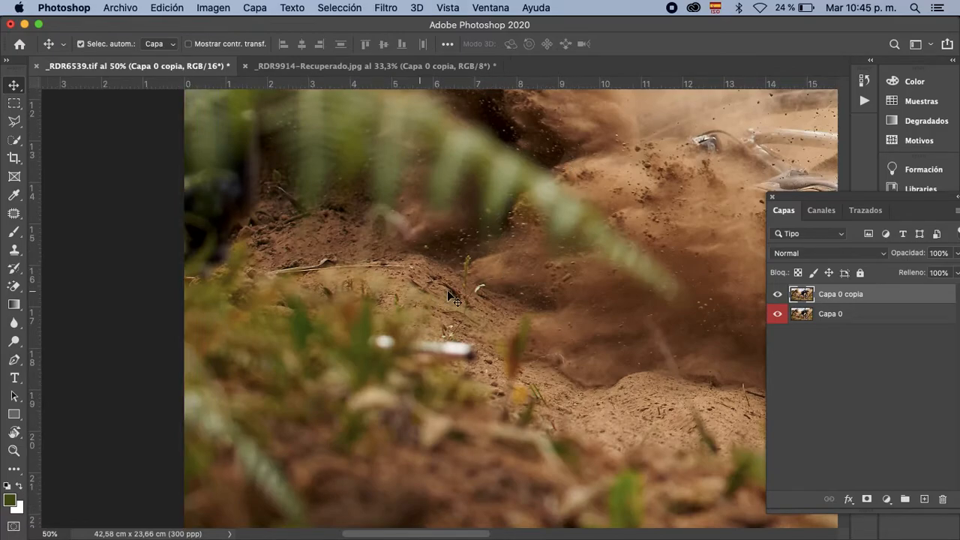
drag(503, 301, 454, 248)
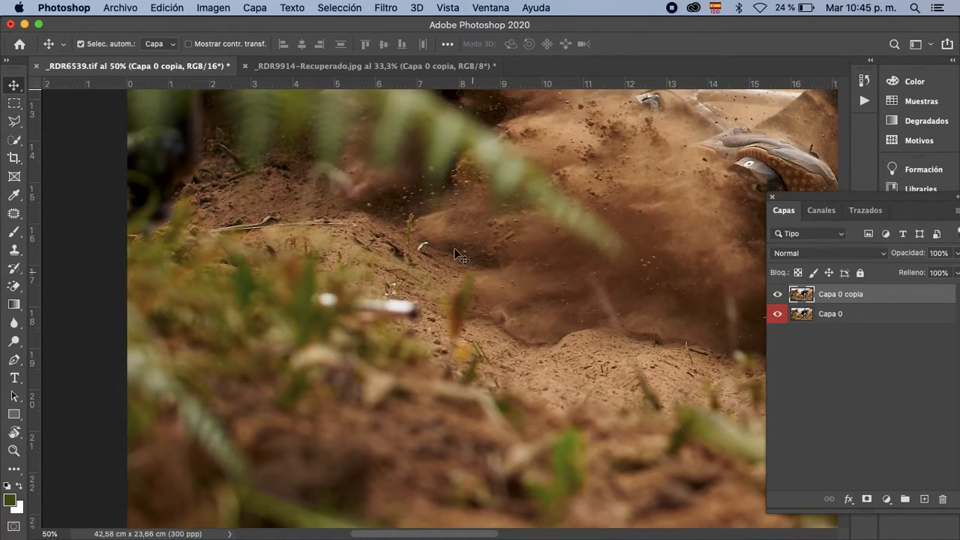
click(13, 213)
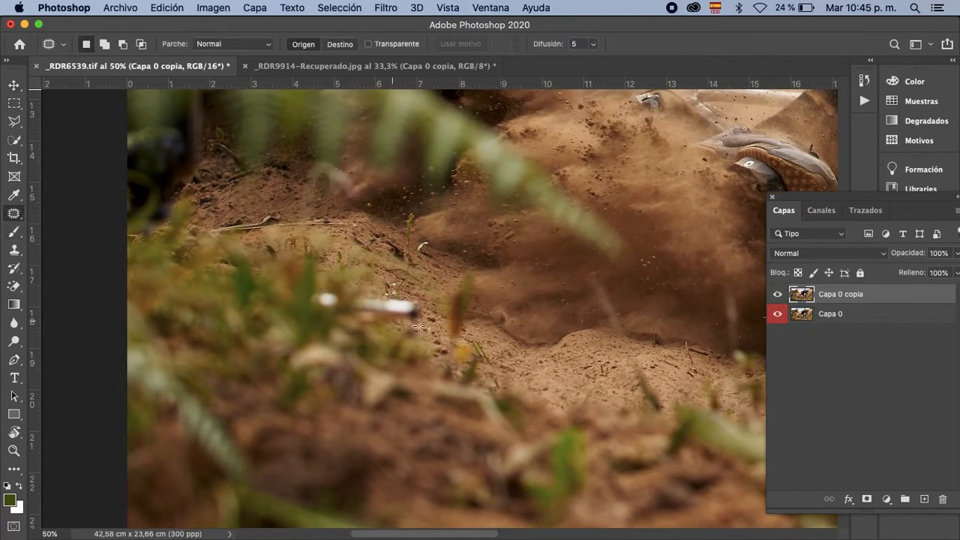
mouse_move(393, 291)
mouse_down()
mouse_move(397, 326)
mouse_move(398, 294)
mouse_move(445, 276)
mouse_up()
key(super+d)
mouse_move(337, 295)
mouse_down()
mouse_move(322, 308)
mouse_move(339, 298)
mouse_move(327, 322)
mouse_move(309, 308)
mouse_move(327, 316)
mouse_up()
key(super+d)
key(super+d)
Patch out the small pale debris on the dirt beneath the blurred fern.
mouse_move(434, 247)
mouse_down()
mouse_move(417, 254)
mouse_move(433, 258)
mouse_up()
key(super+d)
drag(375, 198, 375, 201)
mouse_move(372, 204)
mouse_down()
mouse_move(383, 215)
mouse_move(371, 202)
mouse_up()
key(super+d)
key(super+d)
mouse_move(372, 205)
mouse_down()
mouse_move(376, 223)
mouse_move(398, 223)
mouse_up()
key(super+d)
key(super+d)
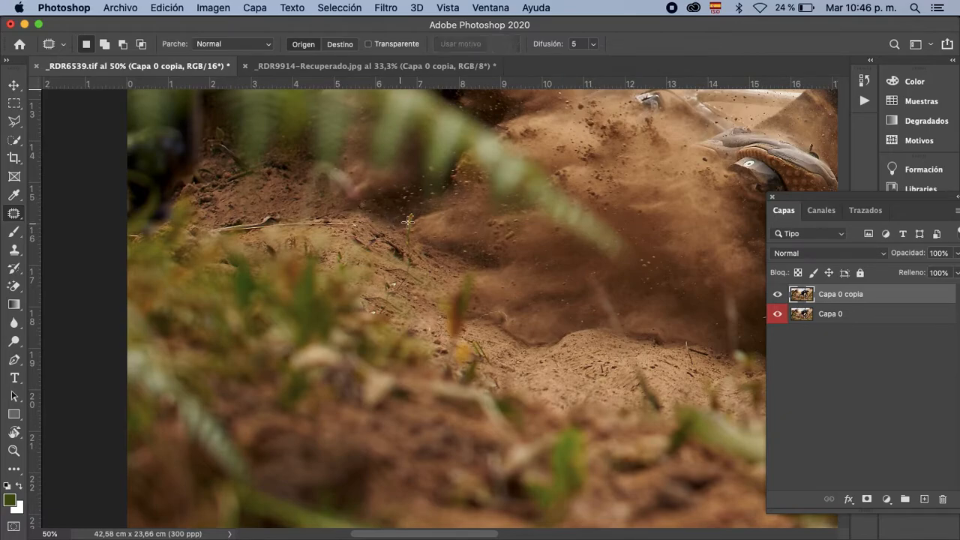
Patch out the larger white specks on the rider's dark trousers above the bike frame.
drag(497, 210, 472, 247)
drag(559, 333, 483, 288)
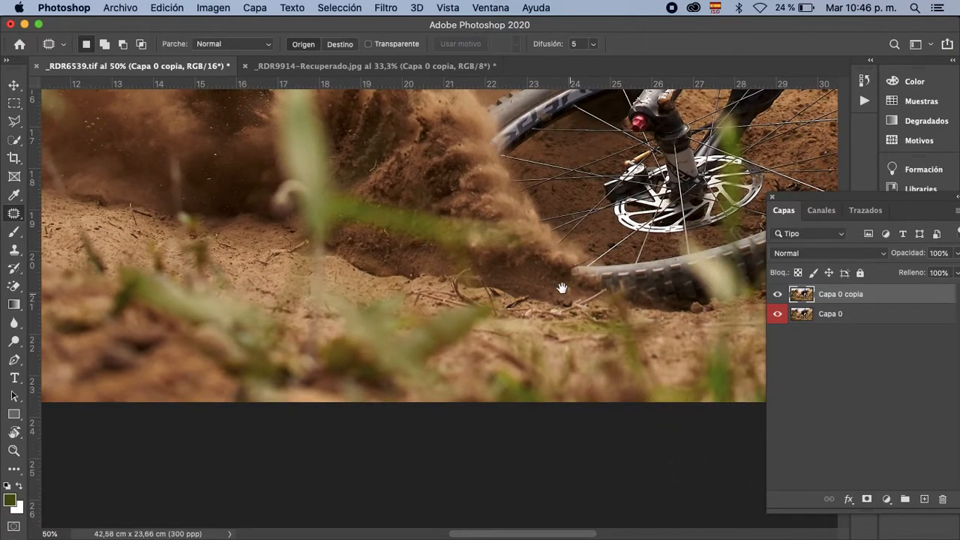
drag(563, 290, 447, 314)
drag(509, 252, 530, 357)
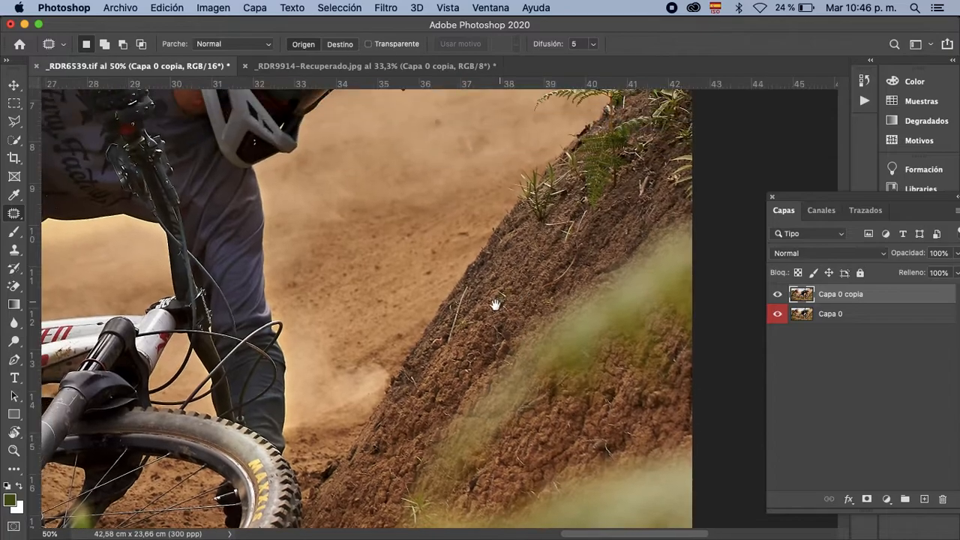
drag(495, 304, 458, 335)
mouse_move(502, 253)
mouse_down()
mouse_move(513, 275)
mouse_move(496, 304)
mouse_move(547, 248)
mouse_move(506, 227)
mouse_move(510, 242)
mouse_up()
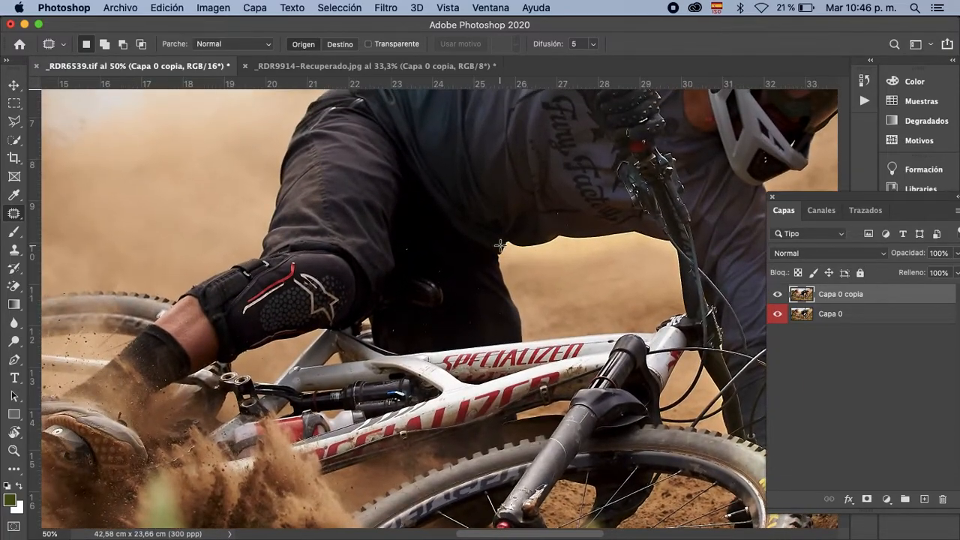
key(super+plus)
key(super+plus)
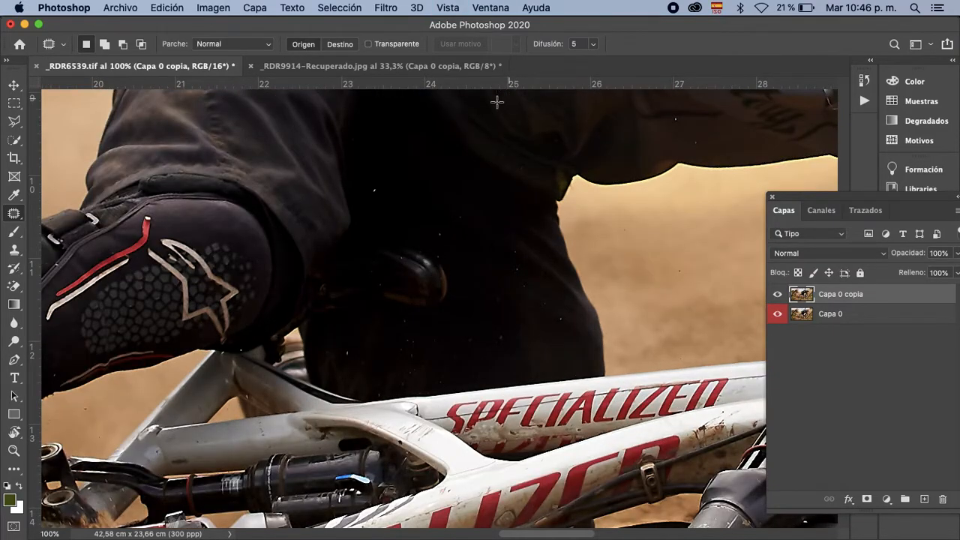
drag(409, 235, 433, 279)
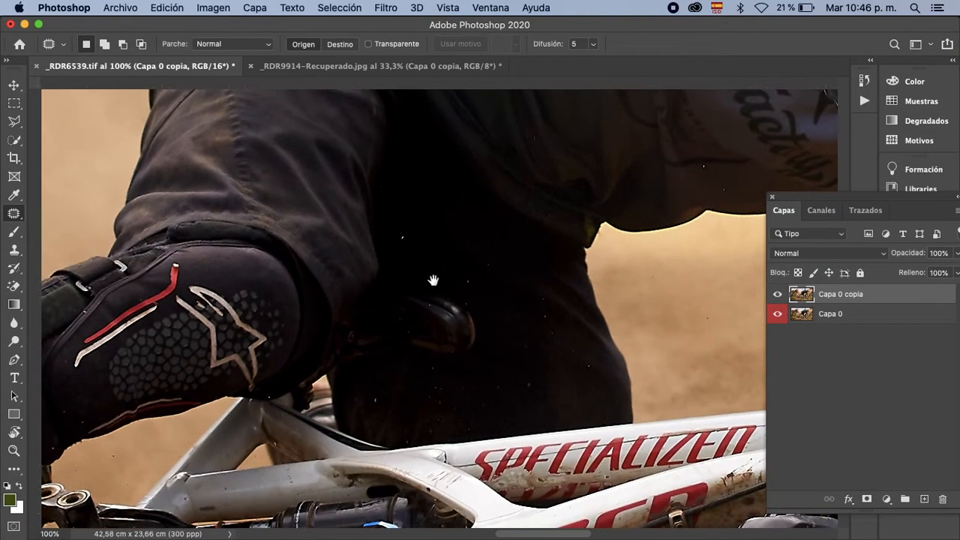
drag(412, 238, 410, 234)
drag(405, 239, 418, 248)
key(super+d)
drag(472, 278, 472, 286)
key(super+d)
mouse_move(384, 395)
mouse_down()
mouse_move(379, 401)
mouse_move(390, 385)
mouse_up()
key(super+d)
mouse_move(592, 362)
mouse_down()
mouse_move(601, 375)
mouse_move(564, 352)
mouse_move(581, 347)
mouse_up()
key(super+d)
drag(579, 351, 591, 359)
key(super+d)
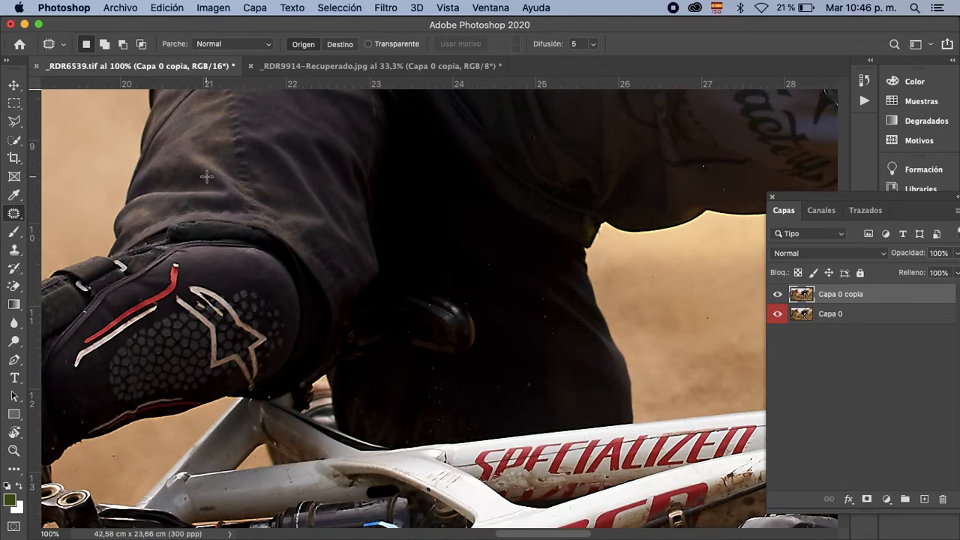
Heal the remaining small specks on the dark trousers with the Spot Healing Brush, using brush size 28.
key(shift+j)
key(shift+j)
key(shift+j)
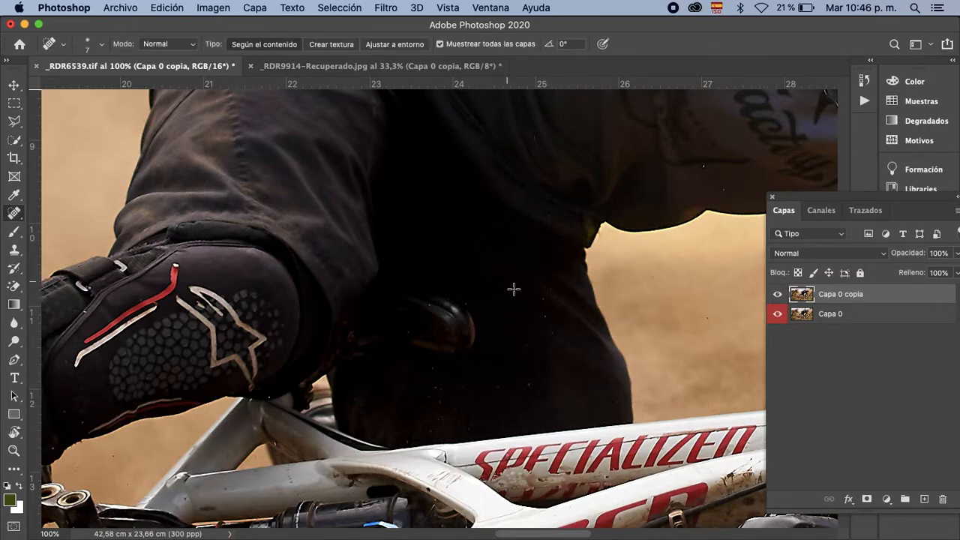
drag(499, 287, 514, 286)
Examine the rider's jersey, trousers and knee pad and the bike frame up close for remaining specks.
scroll(574, 304, up, 5)
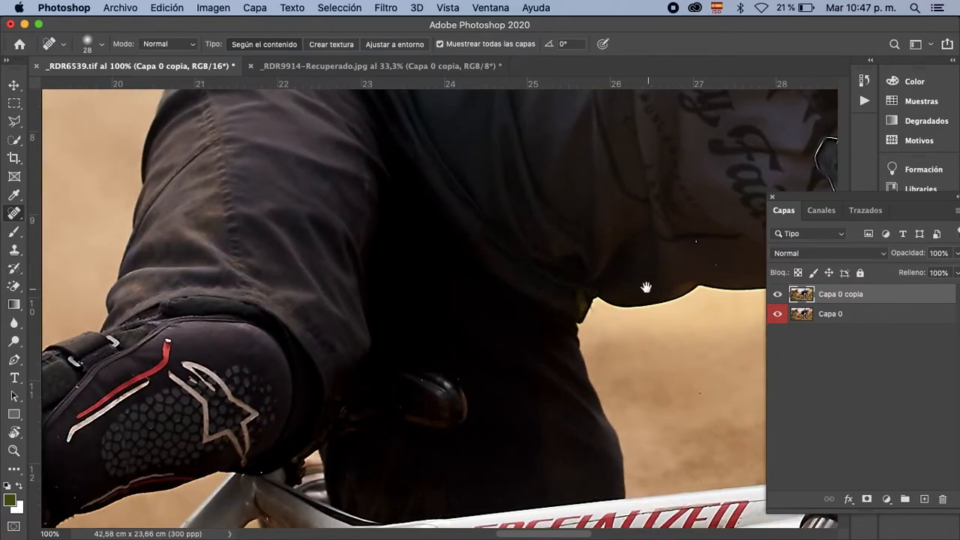
scroll(646, 286, right, 5)
scroll(646, 285, up, 2)
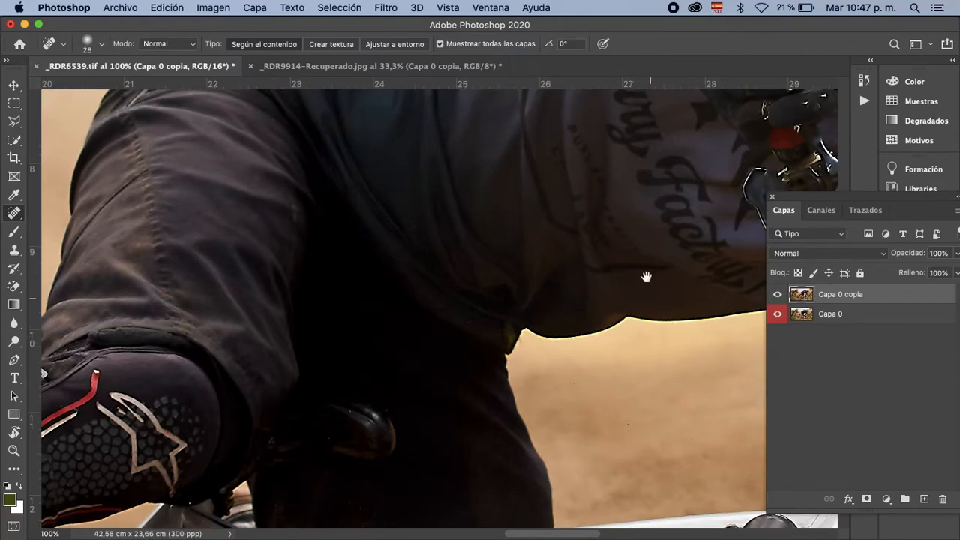
scroll(630, 281, up, 3)
scroll(630, 281, right, 1)
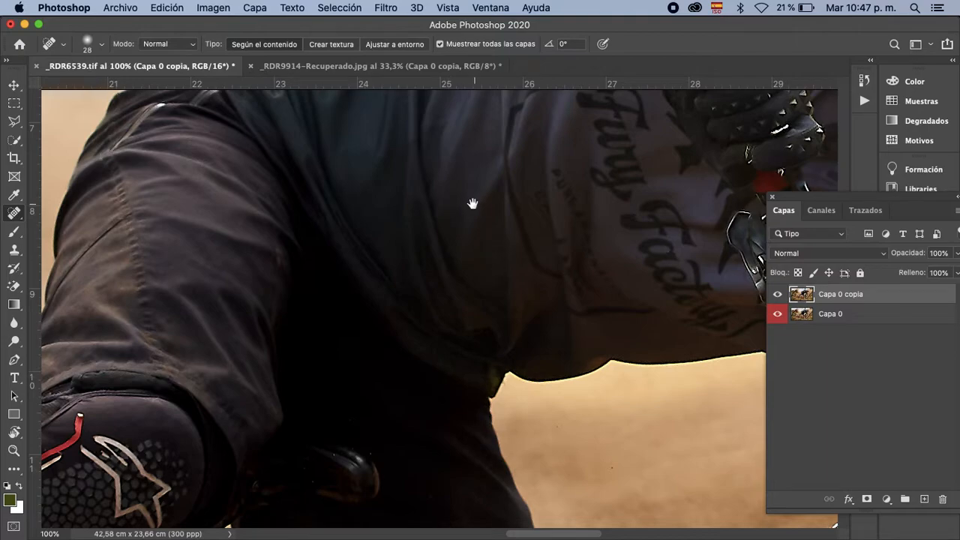
drag(473, 204, 494, 286)
scroll(494, 287, down, 8)
scroll(494, 286, left, 3)
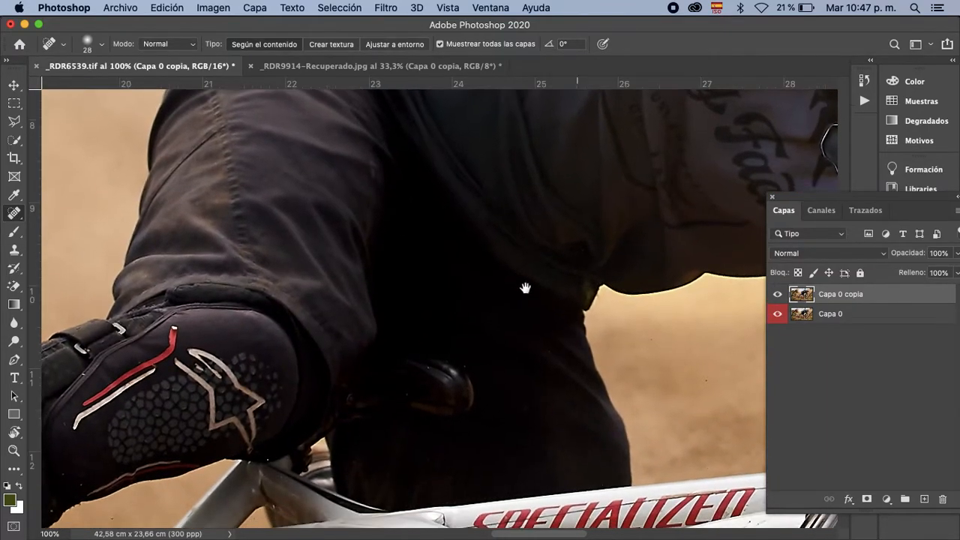
scroll(477, 268, right, 2)
scroll(477, 269, down, 1)
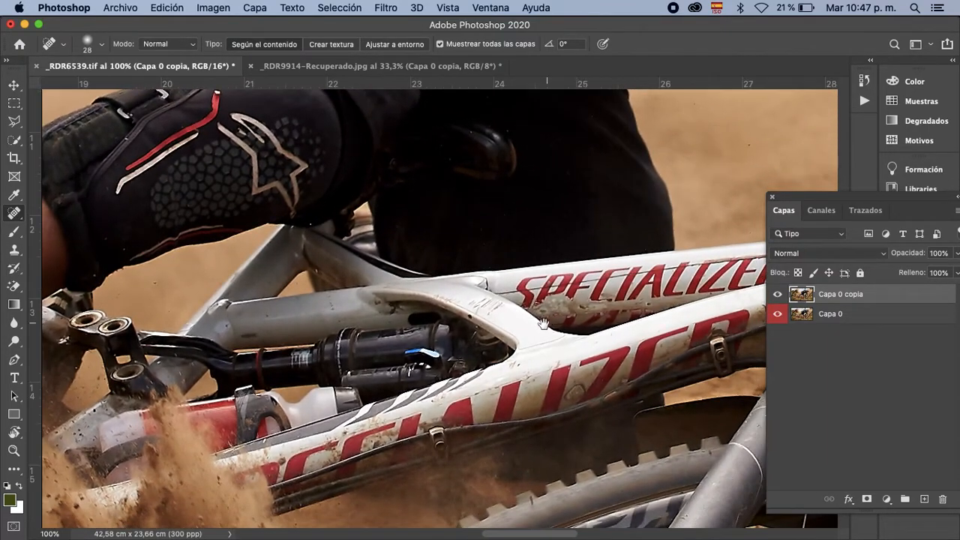
Heal the dark chip on the curved frame brace and the brownish scratches just below its corner.
scroll(554, 350, up, 2)
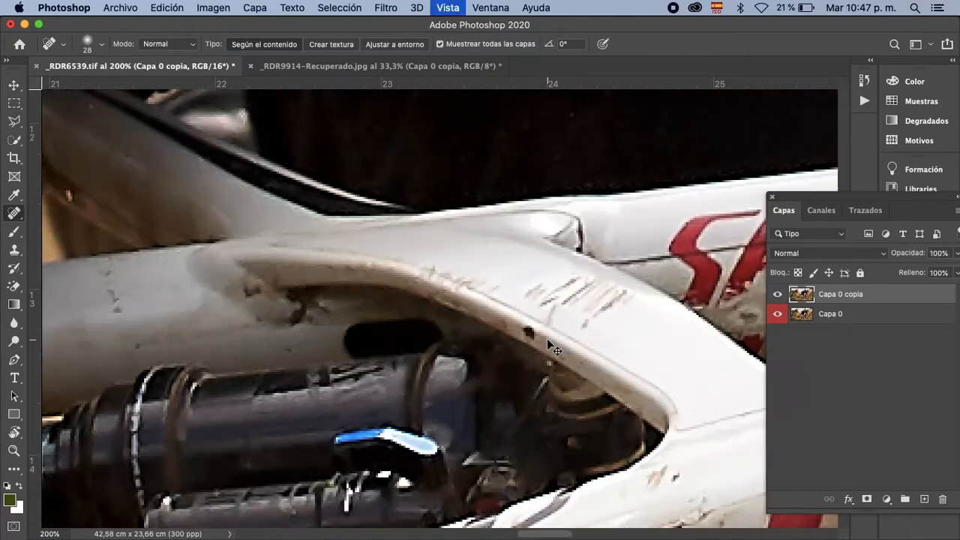
click(530, 334)
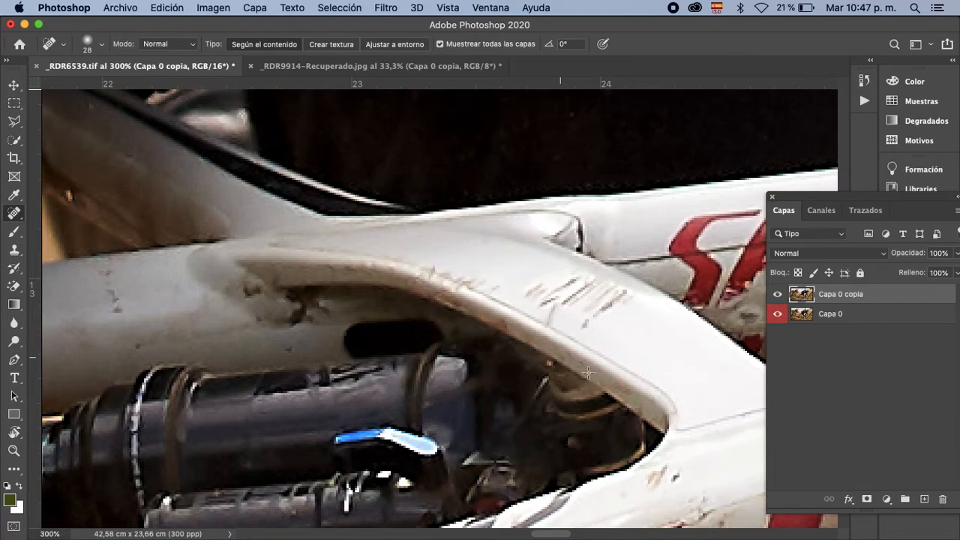
scroll(589, 375, down, 5)
scroll(590, 375, right, 5)
click(482, 291)
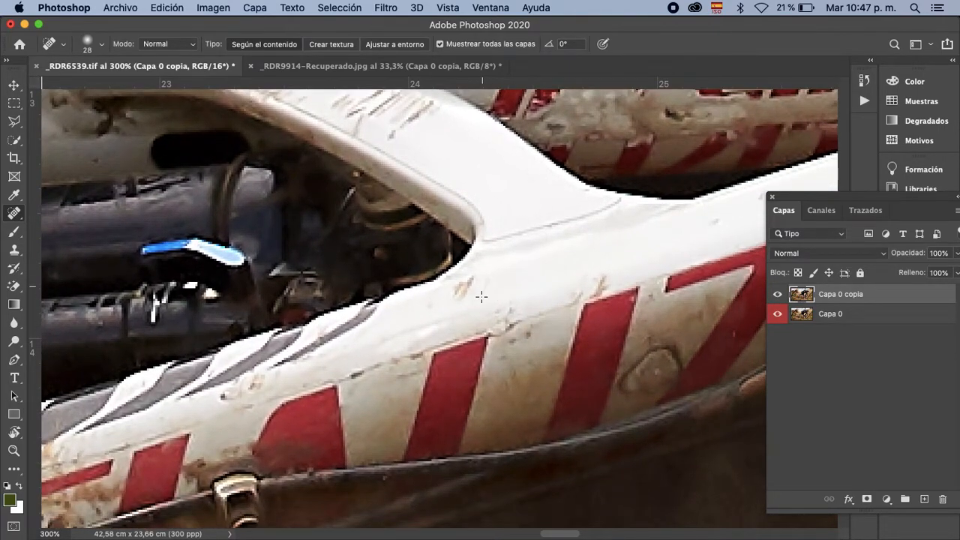
click(464, 289)
Heal the dirt marks and scratches along the white band above the red lettering on the lower frame tube.
click(218, 397)
click(220, 400)
click(263, 385)
click(214, 410)
click(356, 379)
drag(356, 375, 387, 360)
click(501, 319)
drag(484, 318, 532, 306)
click(606, 278)
drag(615, 279, 574, 291)
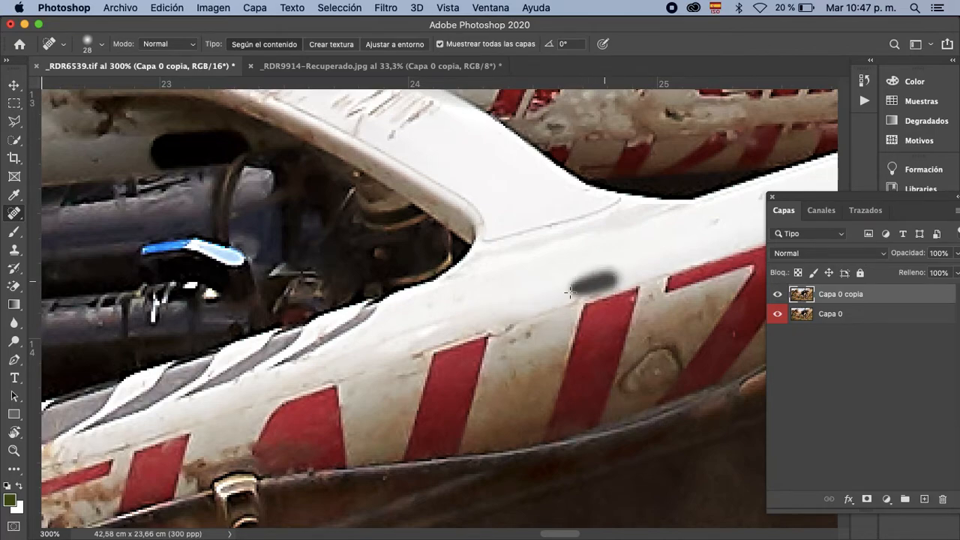
Heal the small dirt spots between the red letters near the middle of the lower frame tube.
click(507, 327)
drag(515, 328, 530, 334)
click(525, 322)
click(517, 324)
click(518, 323)
click(517, 335)
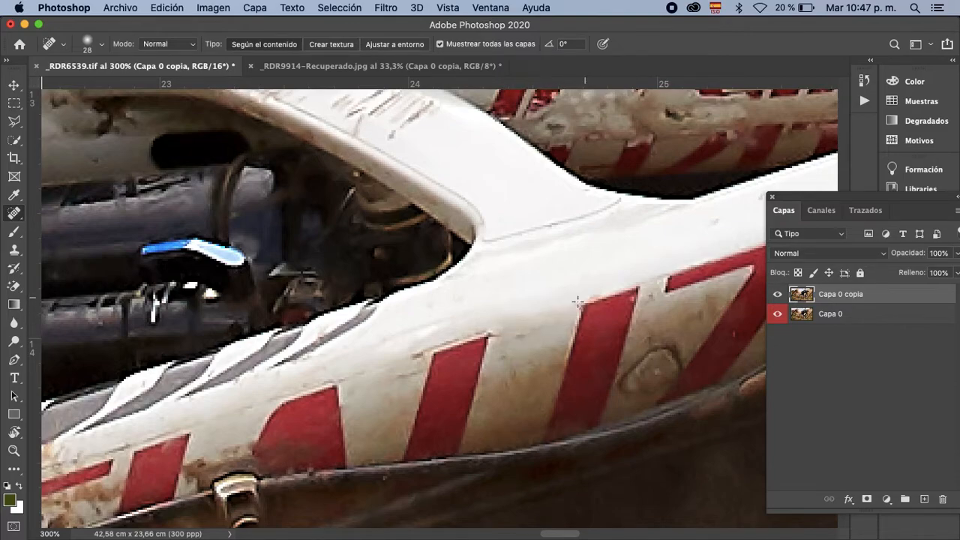
Heal the brown scratches on the white surface and edge of the curved frame brace.
scroll(646, 233, up, 5)
scroll(647, 233, right, 4)
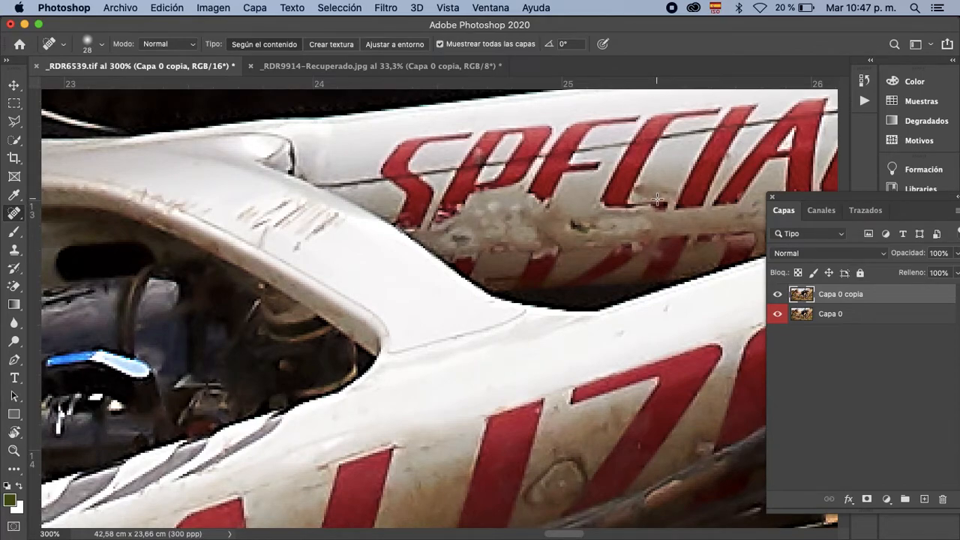
click(248, 217)
click(259, 222)
click(276, 225)
mouse_move(280, 205)
mouse_down()
mouse_move(286, 228)
mouse_move(308, 250)
mouse_move(341, 239)
mouse_up()
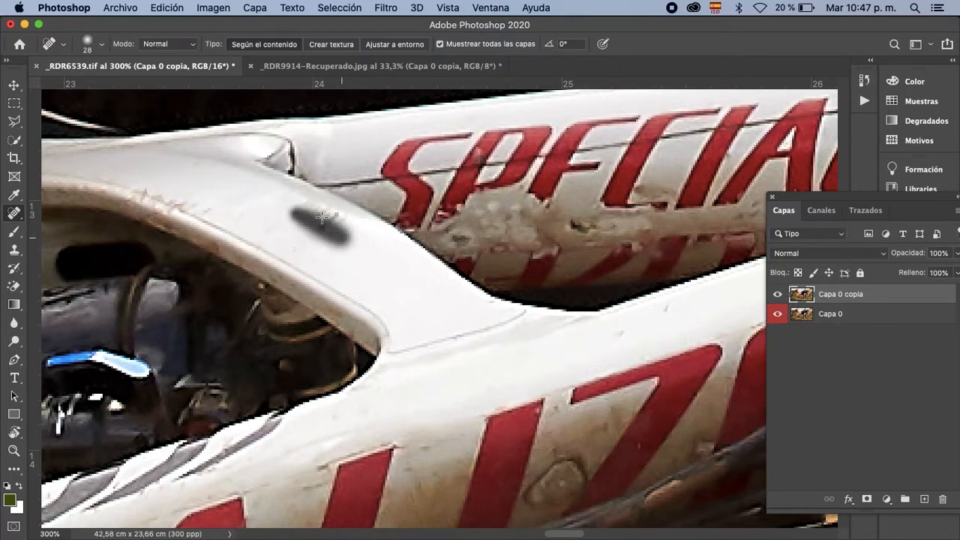
drag(292, 213, 329, 240)
click(158, 186)
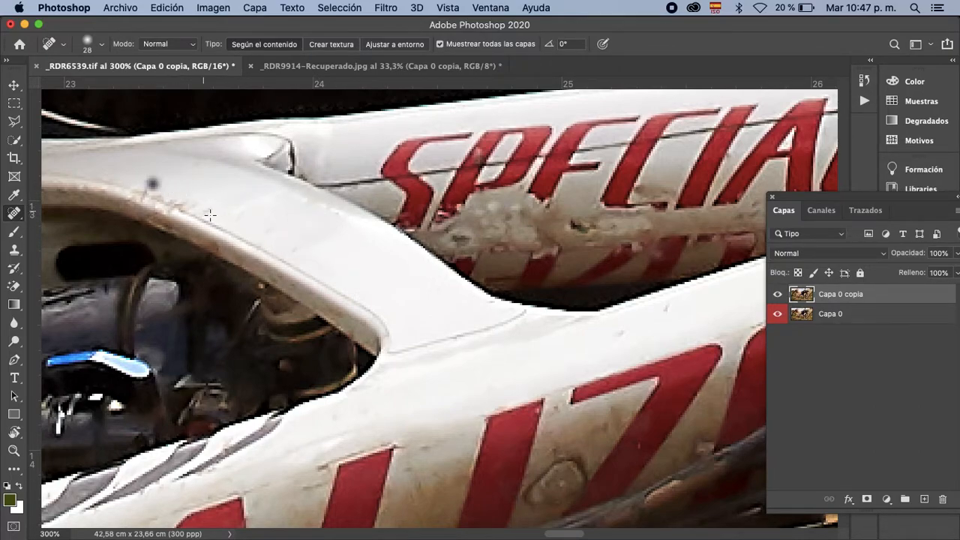
drag(150, 176, 251, 229)
Check the healed frame in the context of the bike at 50%, then return to 300% magnification.
key(super+minus)
key(super+minus)
key(super+minus)
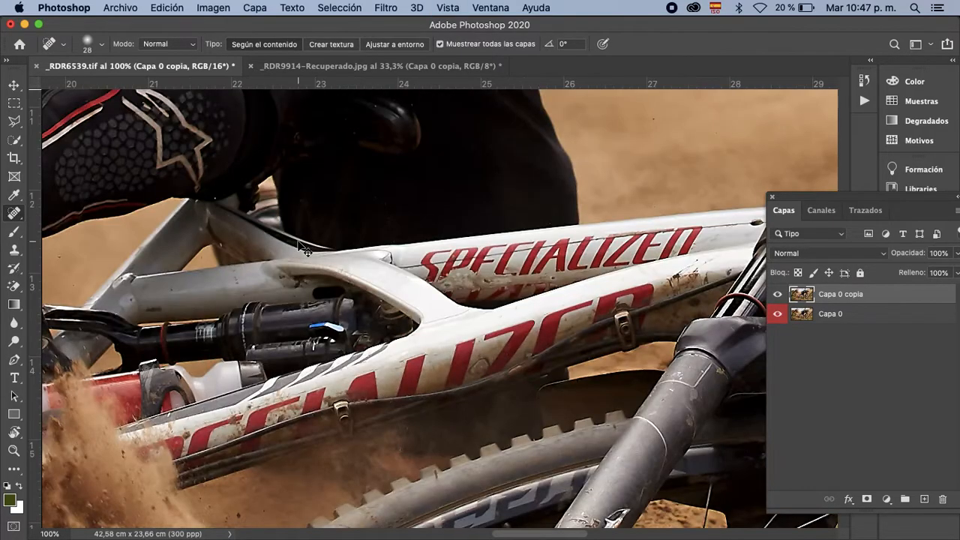
key(super+minus)
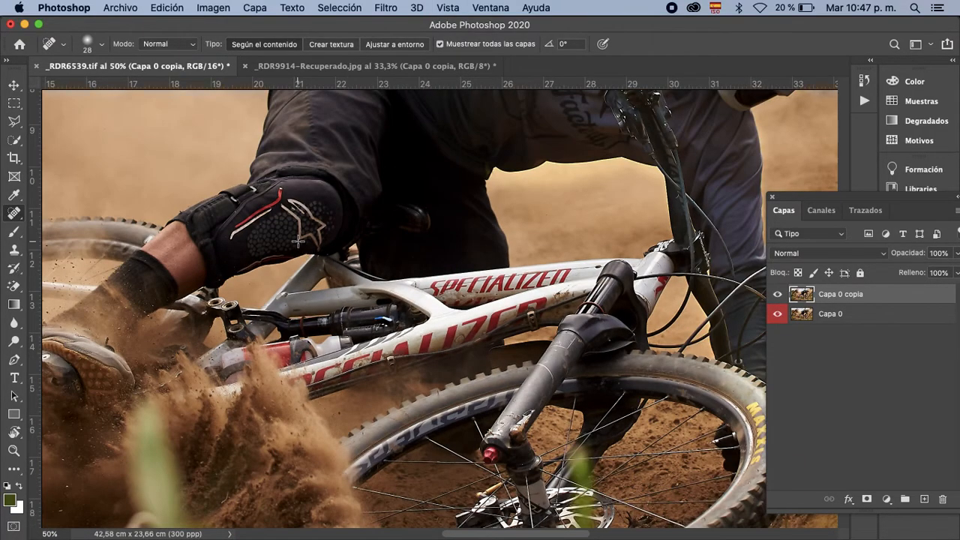
key(super+plus)
key(super+plus)
key(super+plus)
key(super+plus)
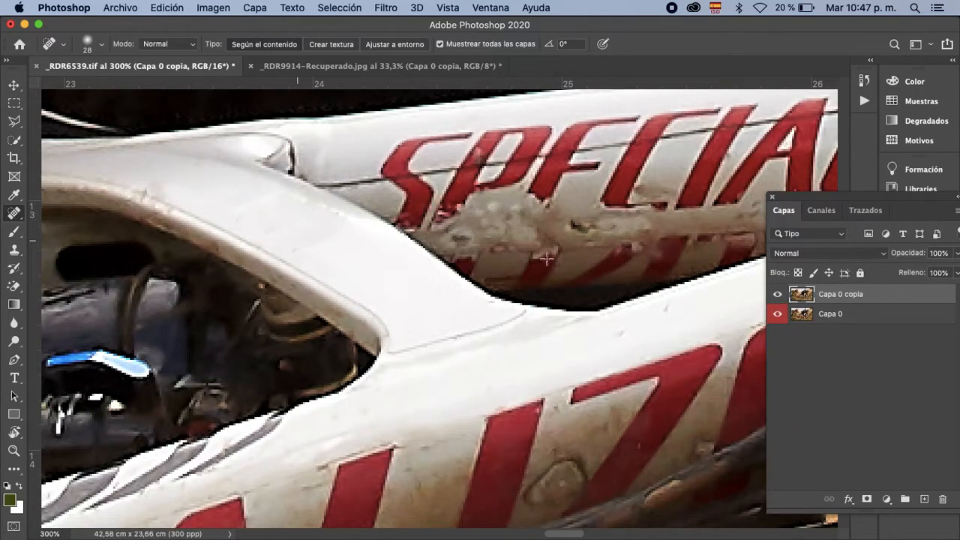
Heal the thin dark scratch and the brown dirt spot on the white frame tube beside the fork.
drag(546, 244, 343, 273)
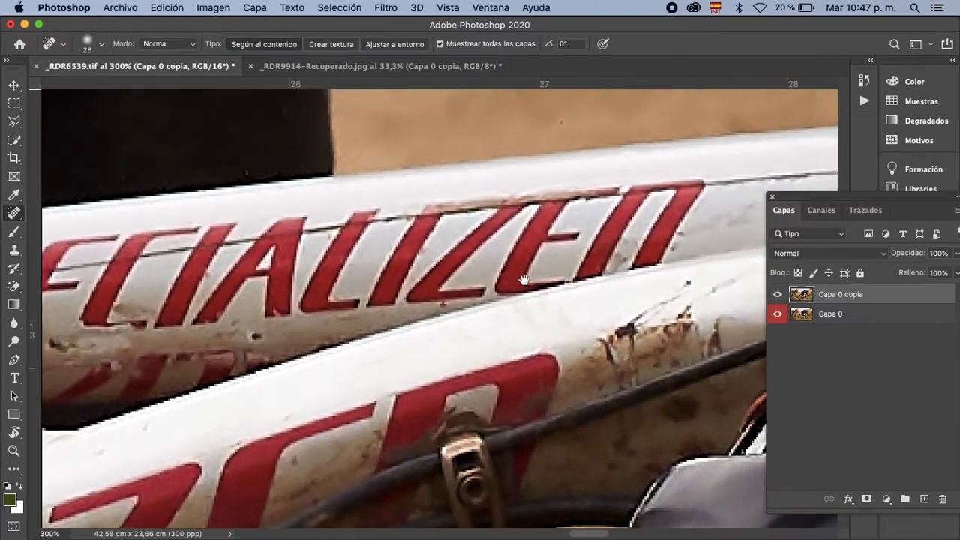
drag(722, 244, 530, 269)
key(super+r)
drag(597, 193, 623, 199)
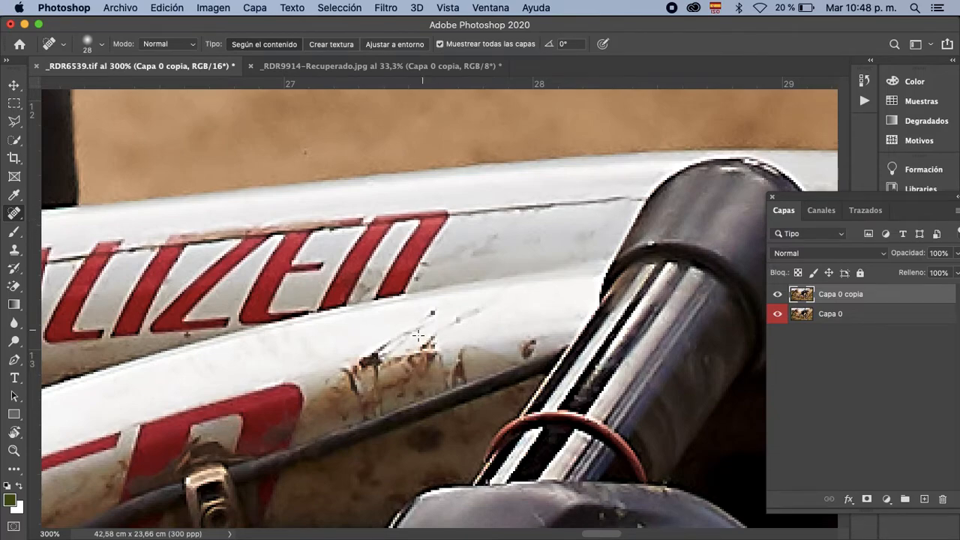
drag(429, 314, 442, 310)
drag(519, 337, 549, 347)
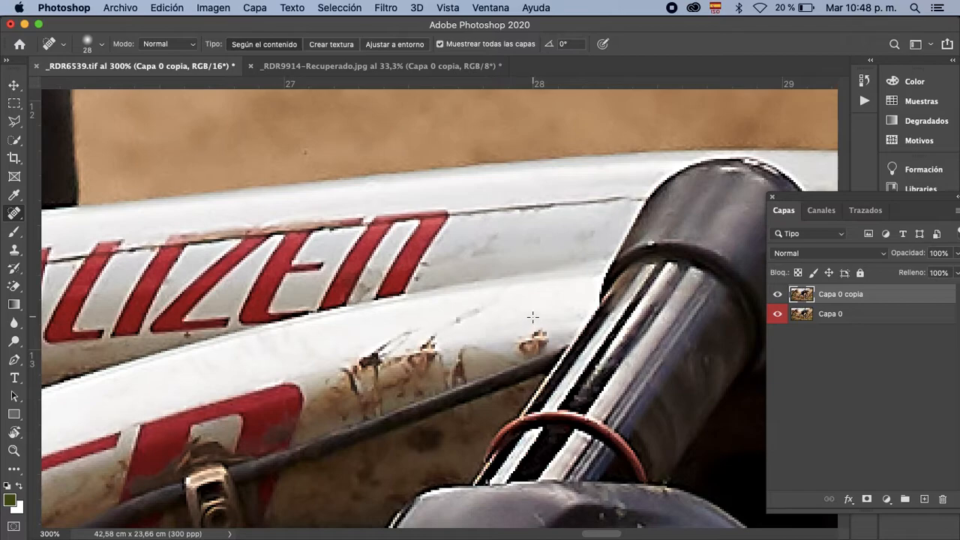
drag(520, 337, 552, 346)
click(527, 342)
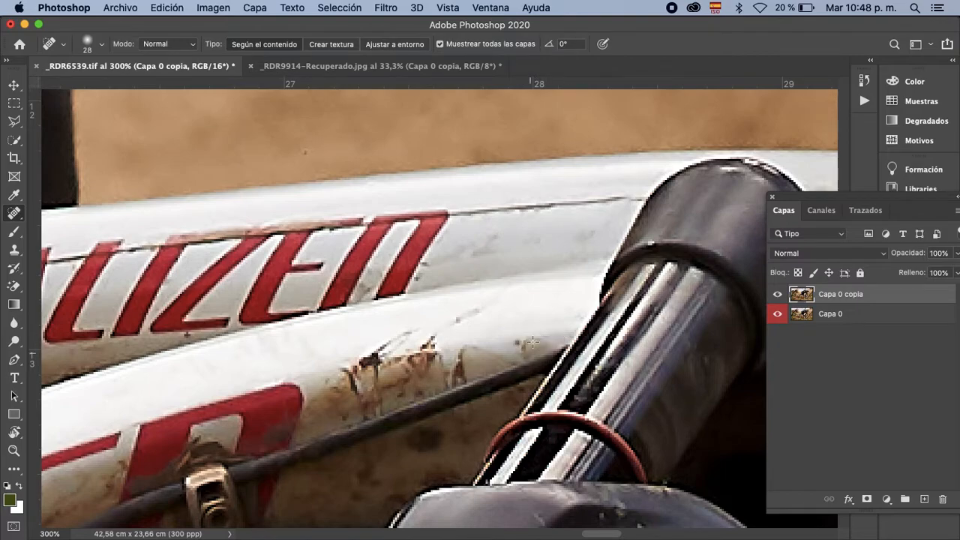
Patch the remaining stain beside the fork with clean white frame surface, deselect it, and return to the Spot Healing Brush.
key(shift+j)
key(shift+j)
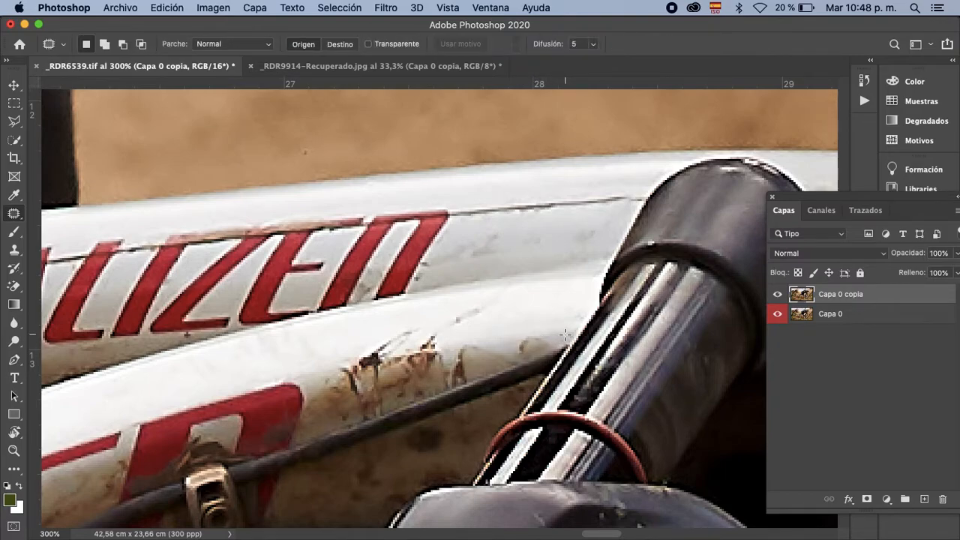
mouse_move(523, 338)
mouse_down()
mouse_move(527, 353)
mouse_move(534, 337)
mouse_move(524, 337)
mouse_up()
drag(533, 345, 545, 315)
key(super+d)
key(shift+j)
key(shift+j)
key(shift+j)
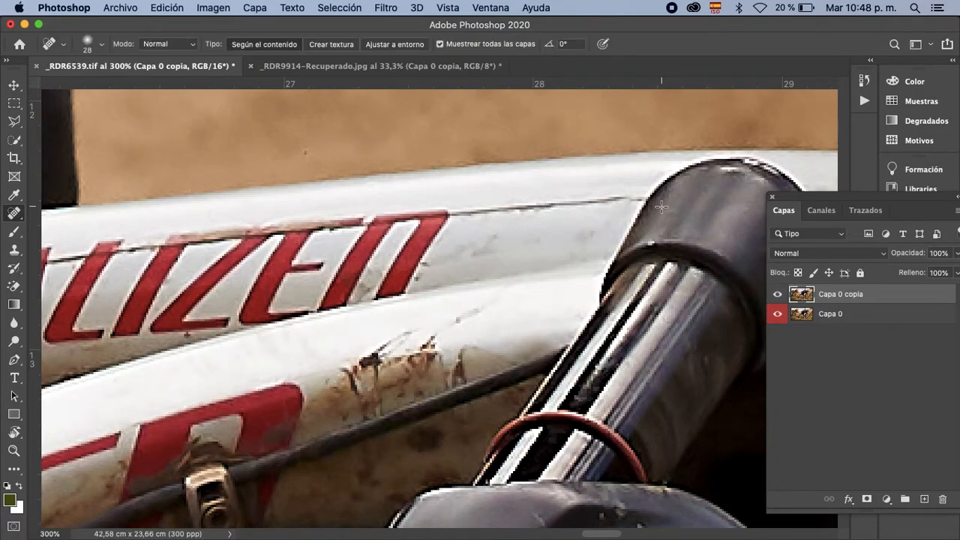
Heal the bright specks inside the dark chin vent of the rider's helmet.
key(super+minus)
key(super+minus)
key(super+minus)
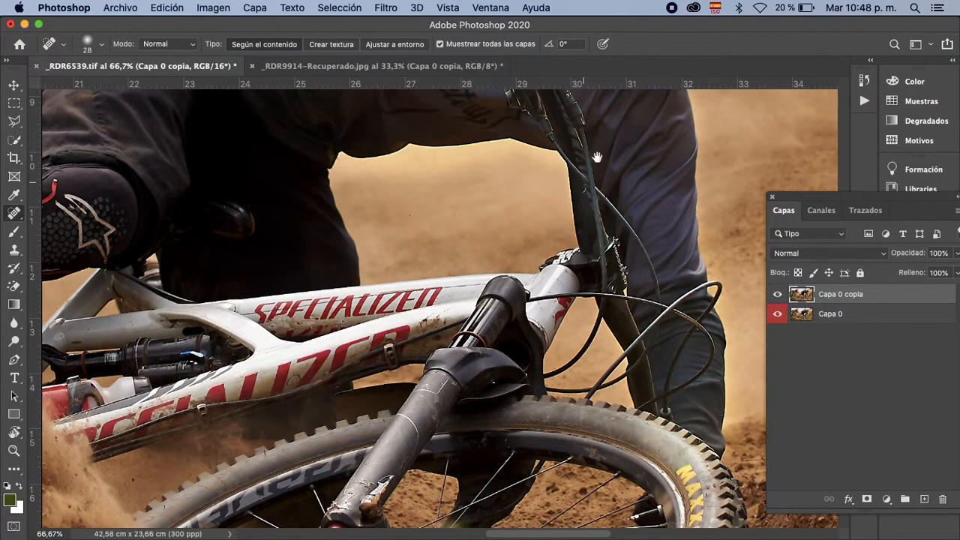
scroll(555, 207, up, 10)
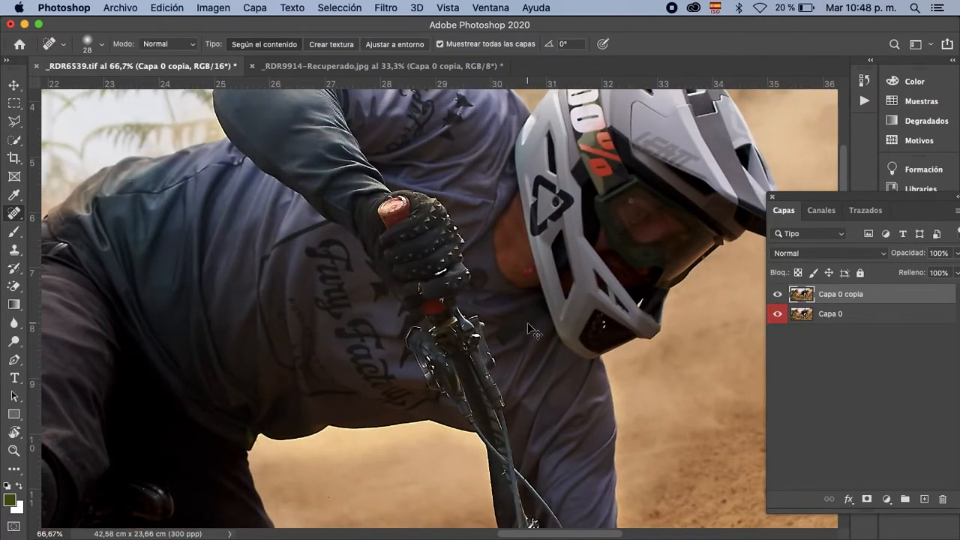
scroll(534, 331, up, 2)
scroll(558, 300, right, 10)
scroll(558, 300, down, 2)
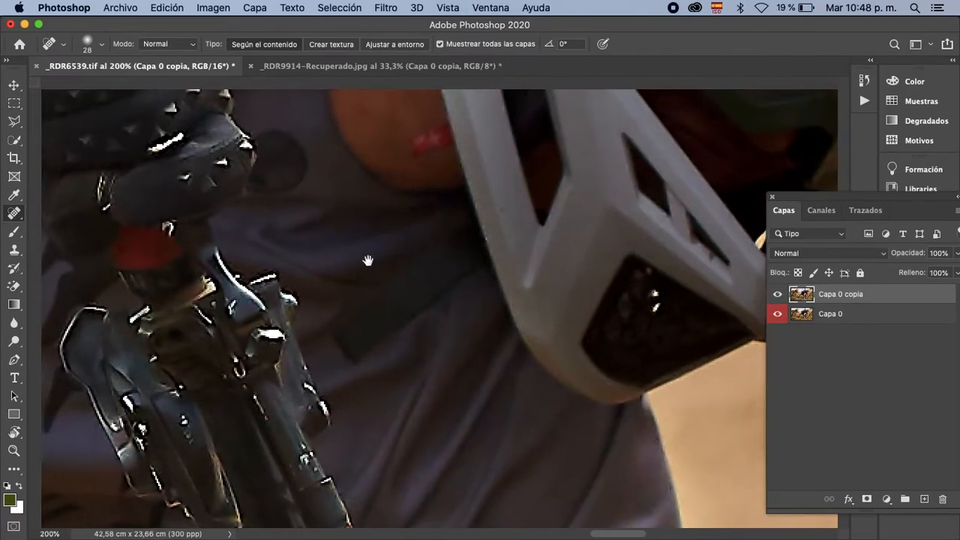
click(508, 279)
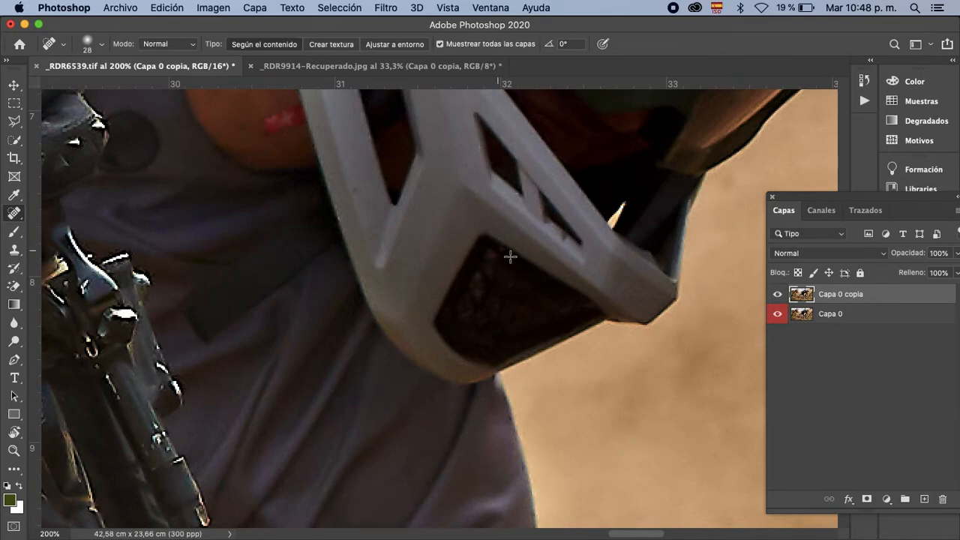
Examine the helmet, jersey, glove, bike frame, fork and front wheel at 100% magnification for remaining blemishes.
key(super+minus)
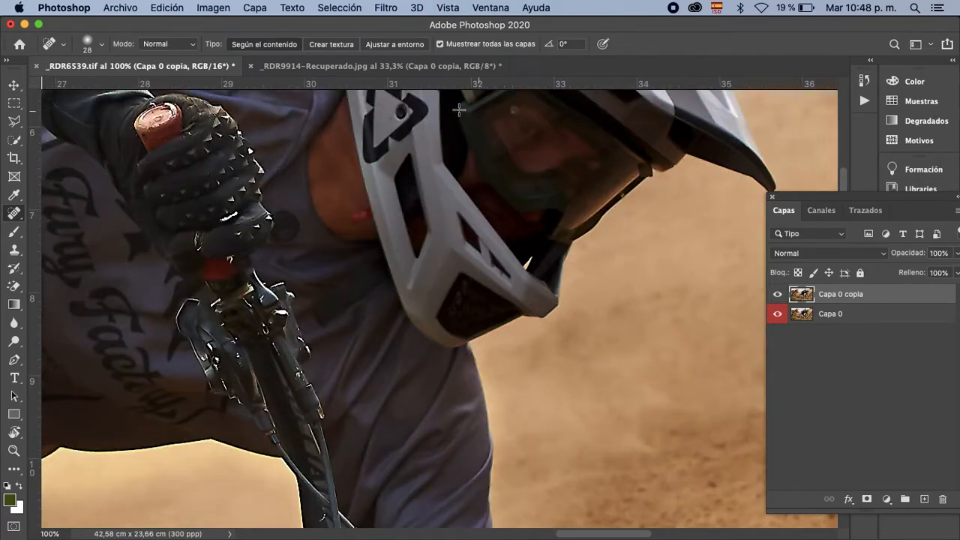
drag(404, 235, 531, 273)
key(super+r)
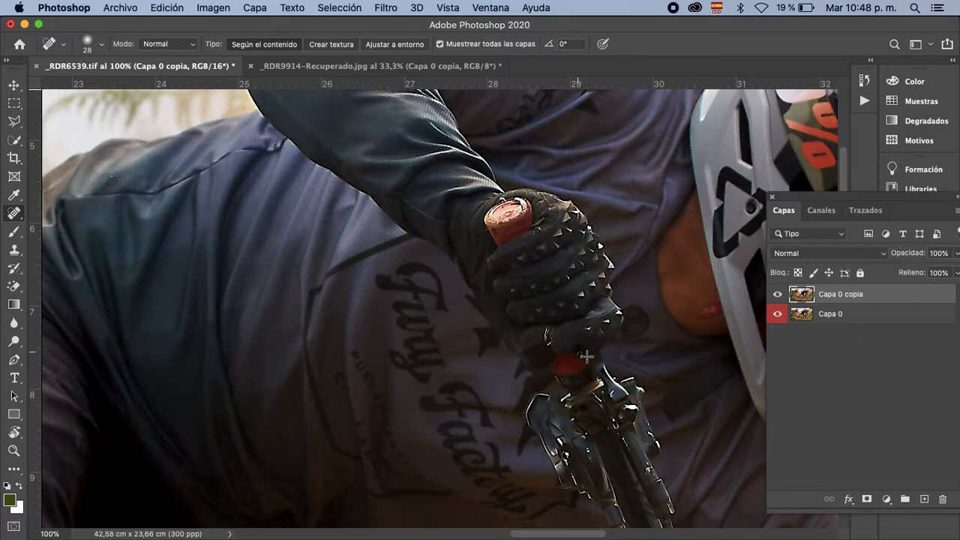
drag(406, 347, 457, 255)
drag(390, 443, 469, 300)
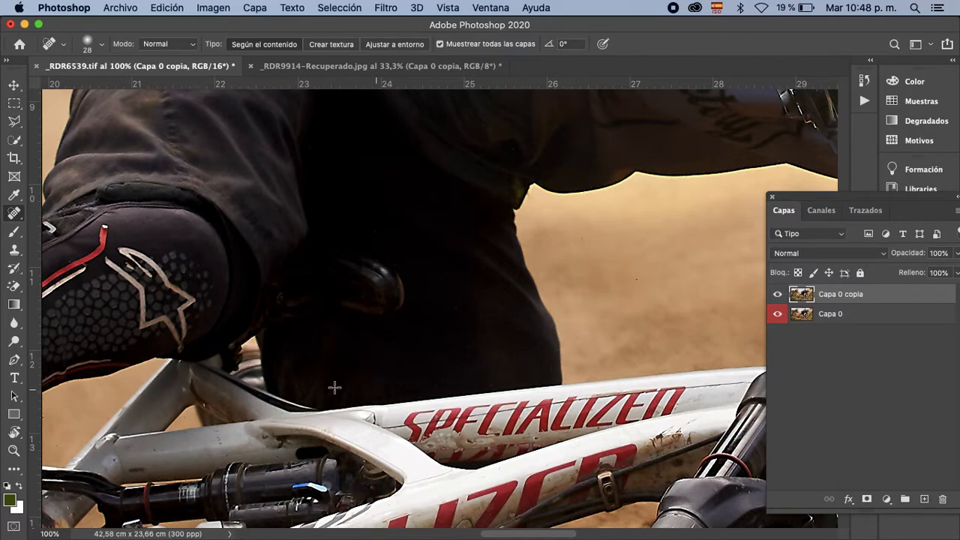
scroll(210, 409, down, 3)
scroll(210, 409, left, 3)
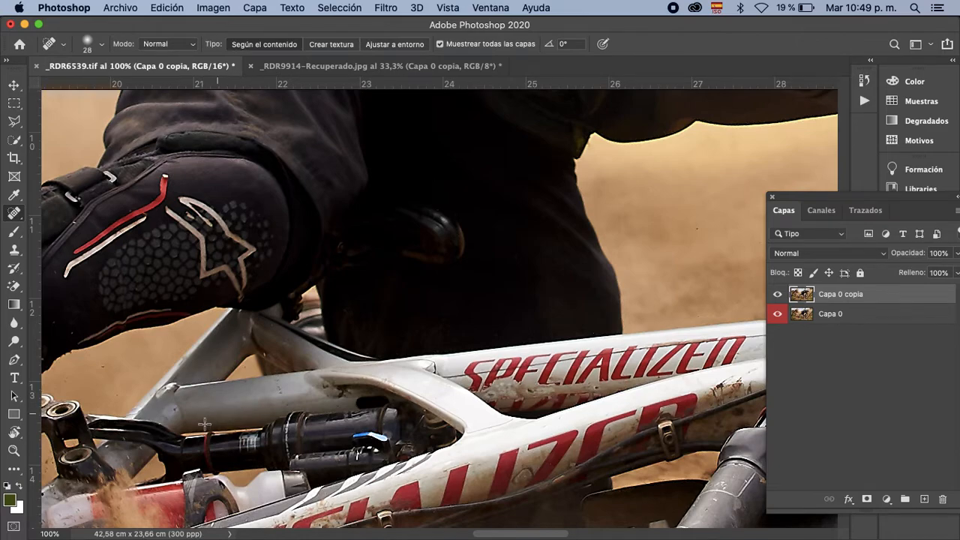
drag(358, 387, 422, 266)
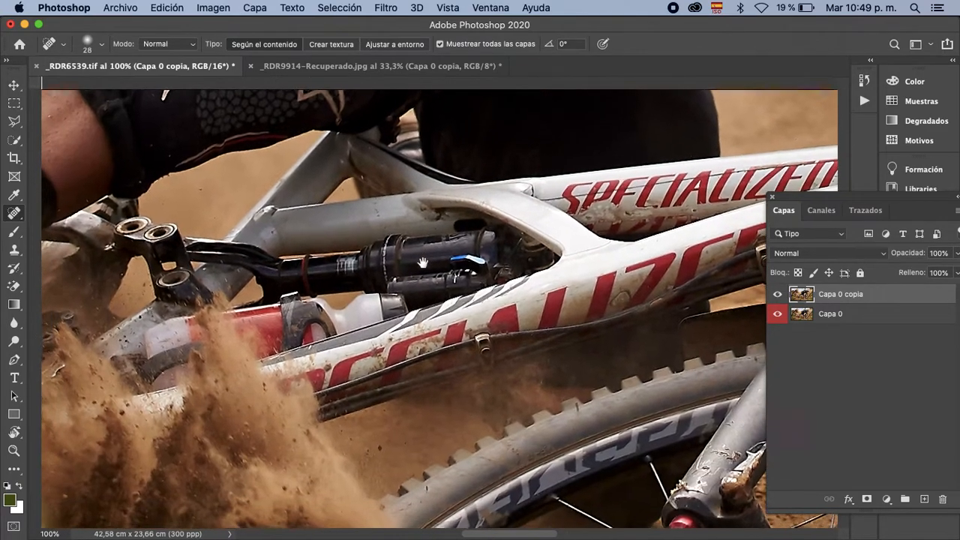
drag(387, 307, 416, 330)
drag(472, 382, 270, 180)
drag(637, 200, 591, 276)
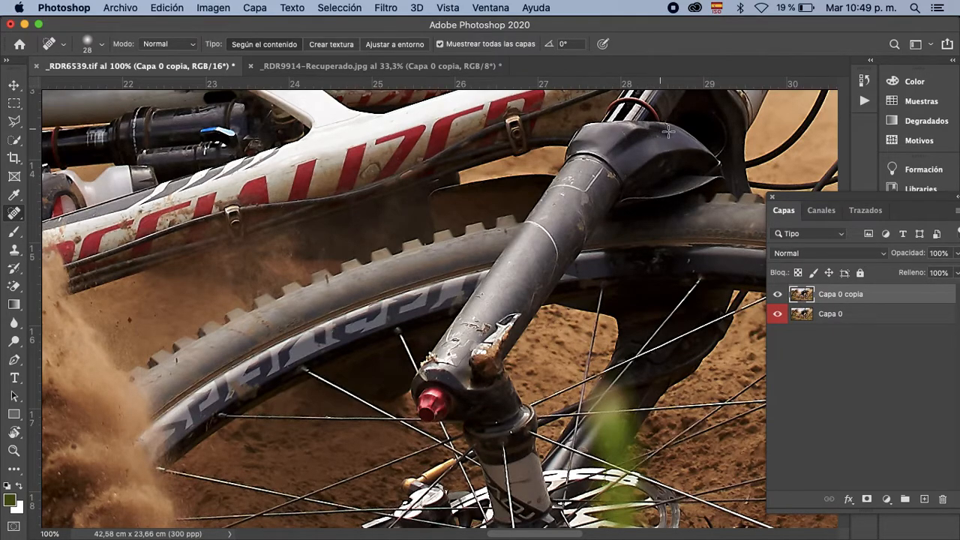
mouse_move(666, 213)
mouse_down()
mouse_move(575, 244)
mouse_move(478, 249)
mouse_up()
drag(566, 348, 601, 261)
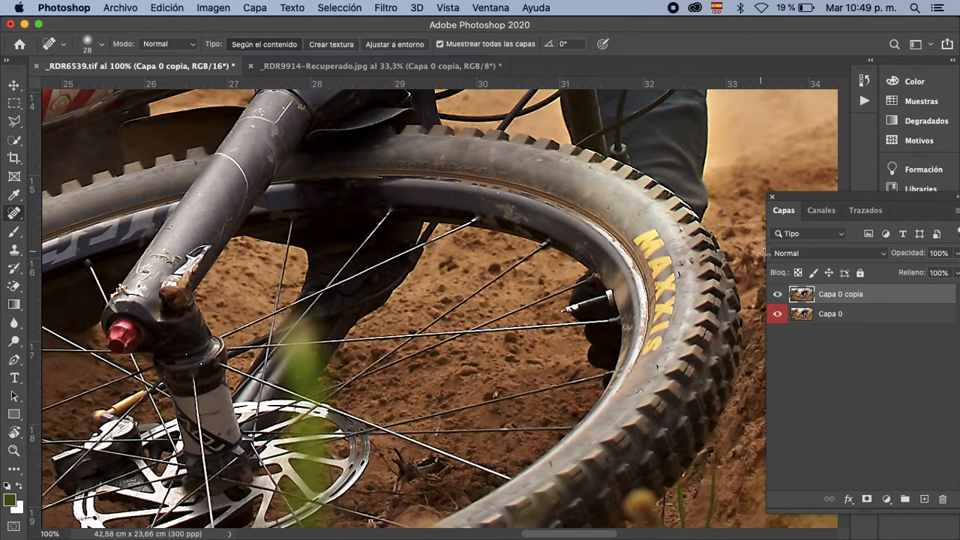
Compare the front wheel and the rider's torso with the Capa 0 copia layer hidden and shown.
click(778, 295)
click(778, 295)
click(778, 295)
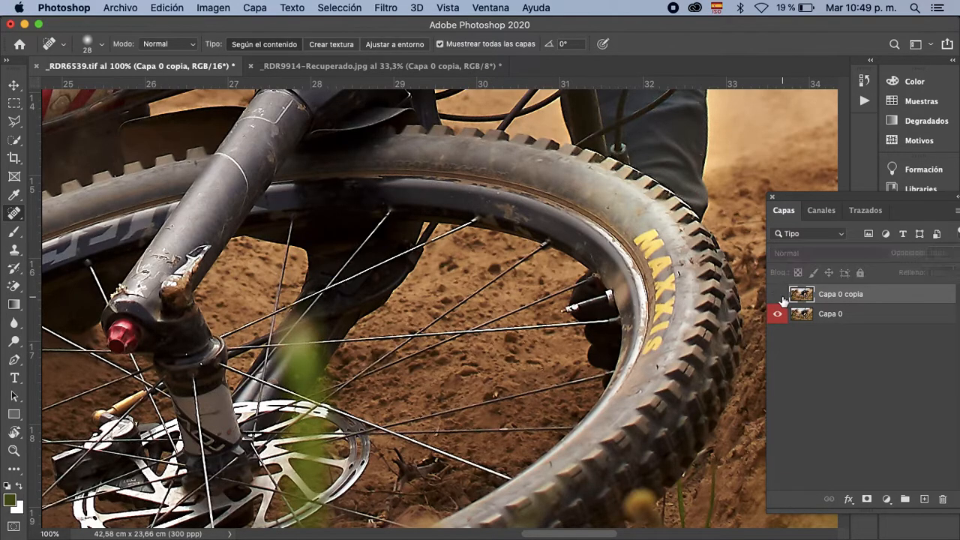
drag(455, 146, 481, 303)
drag(525, 189, 651, 194)
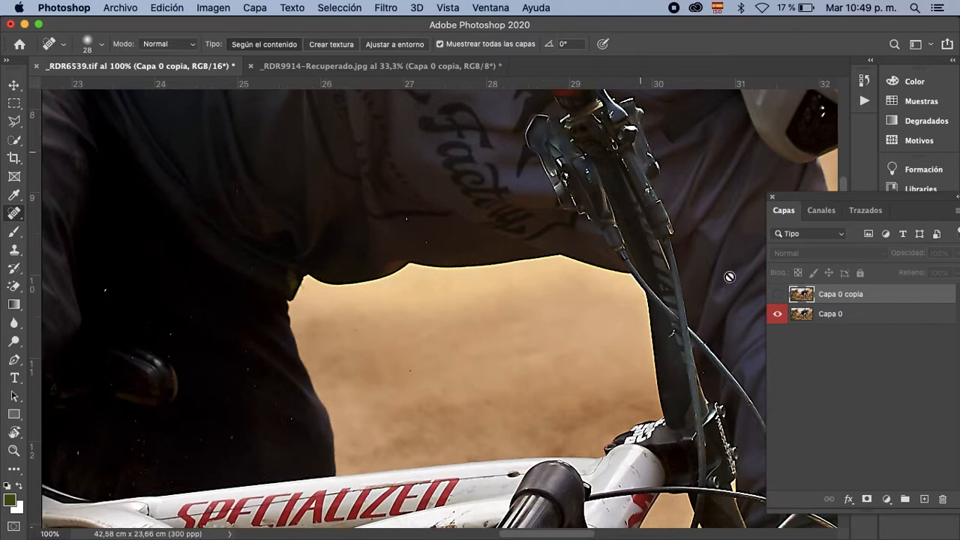
click(778, 295)
click(777, 296)
click(778, 295)
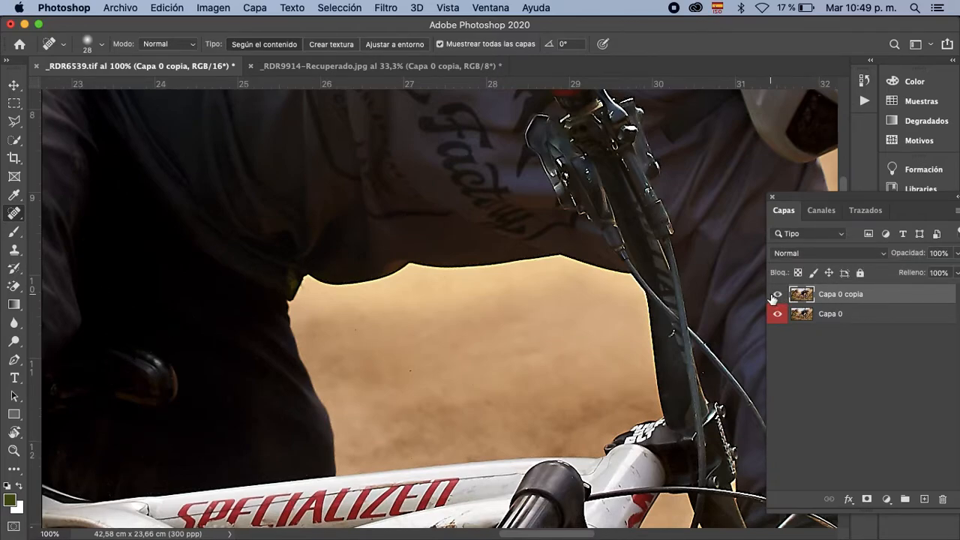
Compare the helmet and jersey at 66.67% with Capa 0 copia hidden and shown, then view the whole photo at 16.67%.
key(super+minus)
key(super+minus)
mouse_move(245, 342)
mouse_down()
mouse_move(555, 189)
mouse_move(512, 200)
mouse_move(393, 345)
mouse_up()
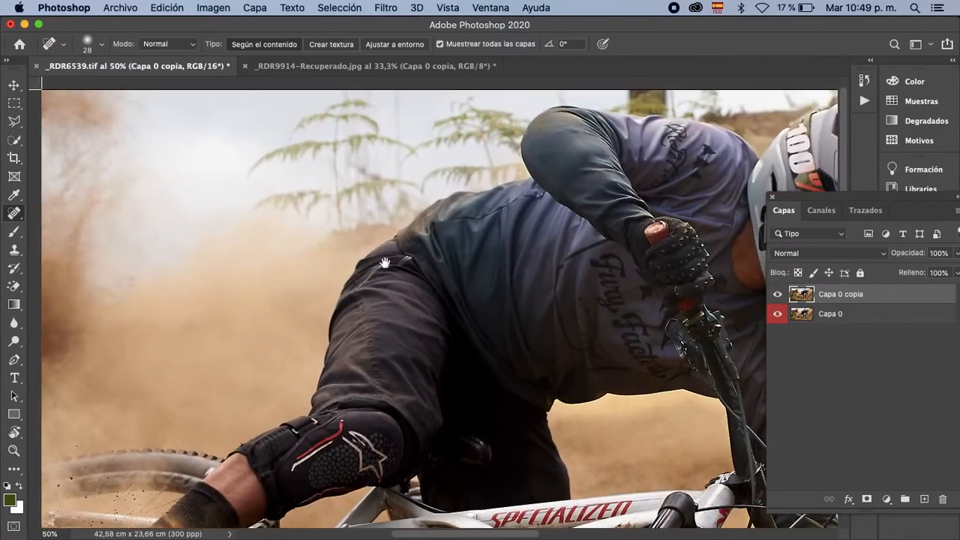
drag(571, 246, 428, 255)
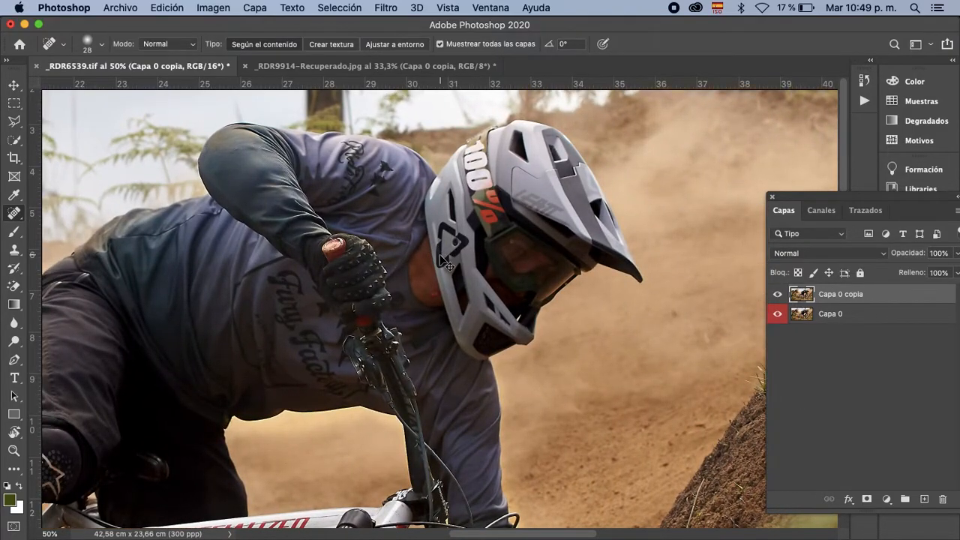
key(super+plus)
click(825, 253)
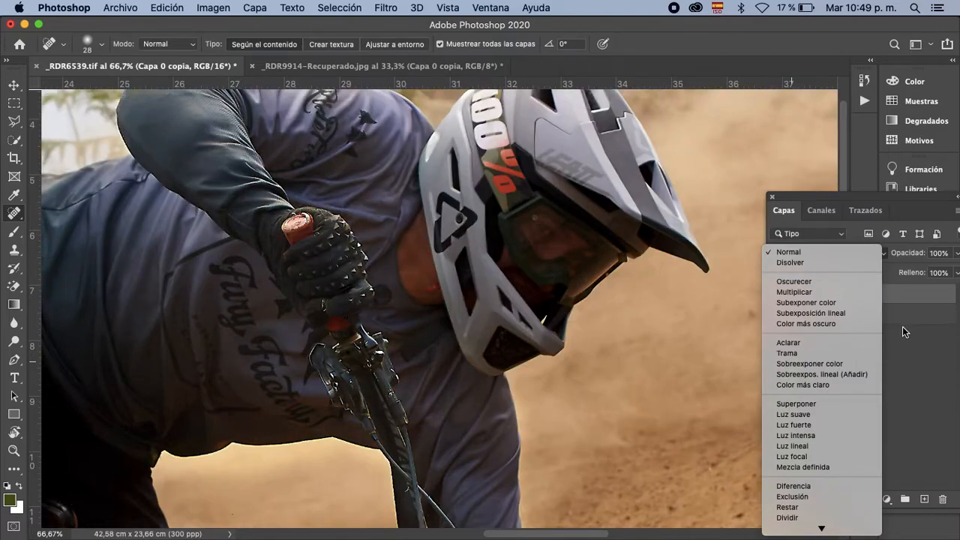
click(902, 326)
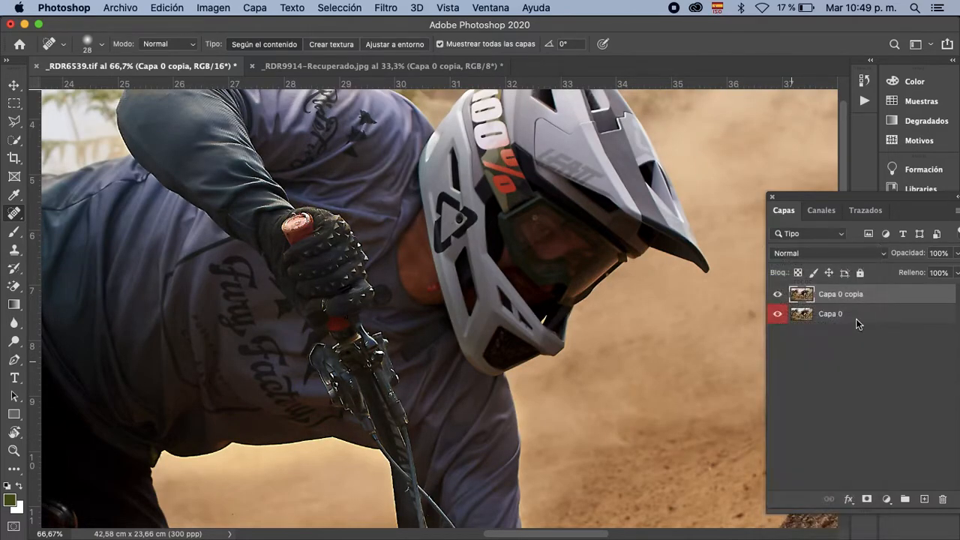
click(778, 295)
click(778, 295)
click(778, 295)
click(778, 294)
key(super+0)
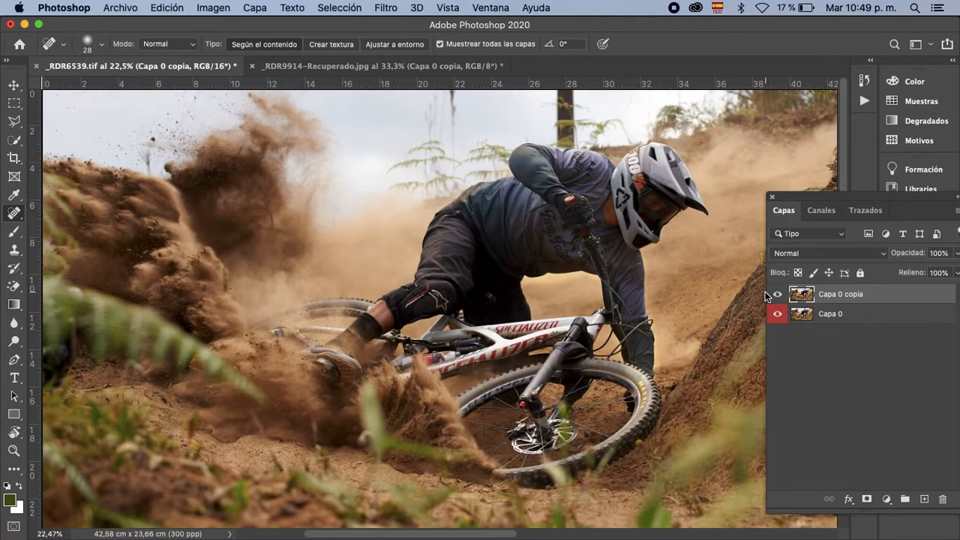
key(super+minus)
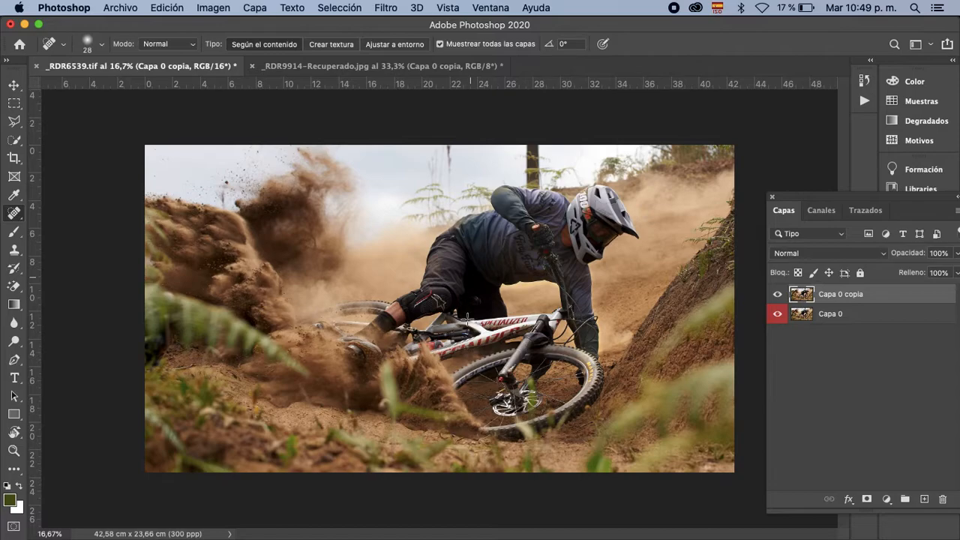
Add an empty layer above Capa 0 copia and set the Brush tool's foreground colour to bright green 48f40c.
key(v)
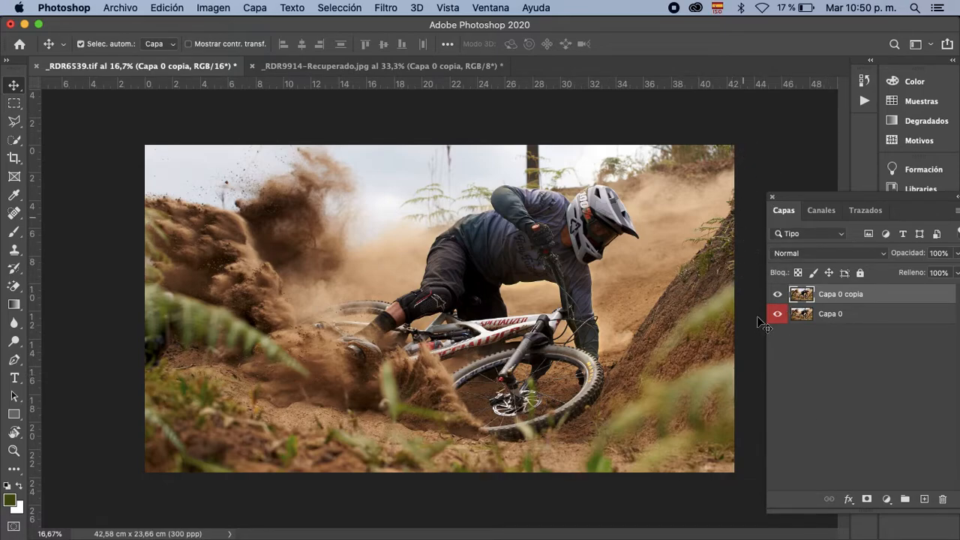
click(925, 499)
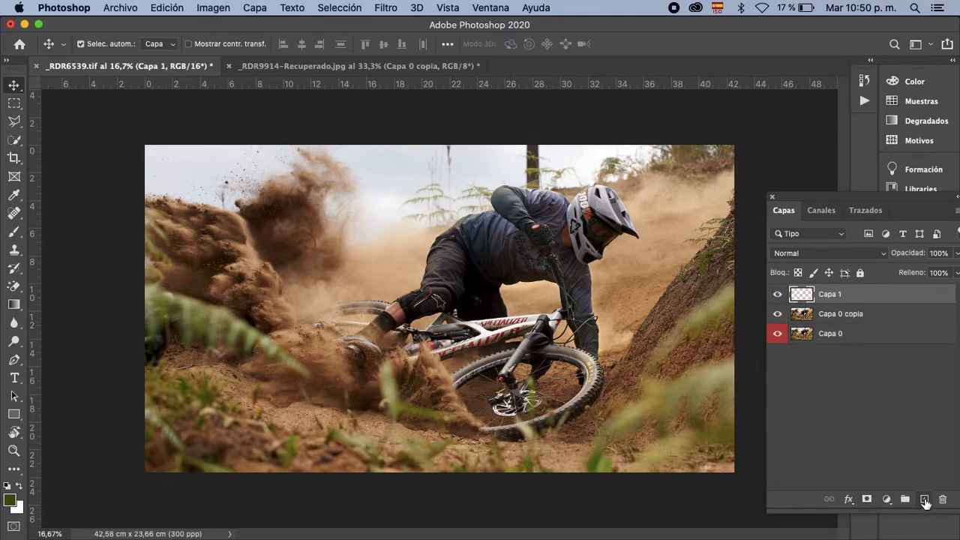
key(b)
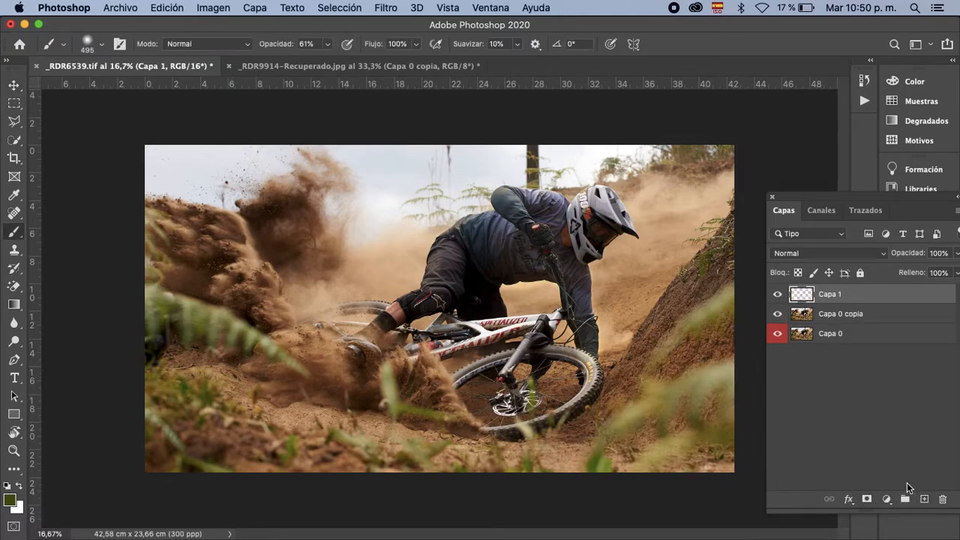
click(12, 500)
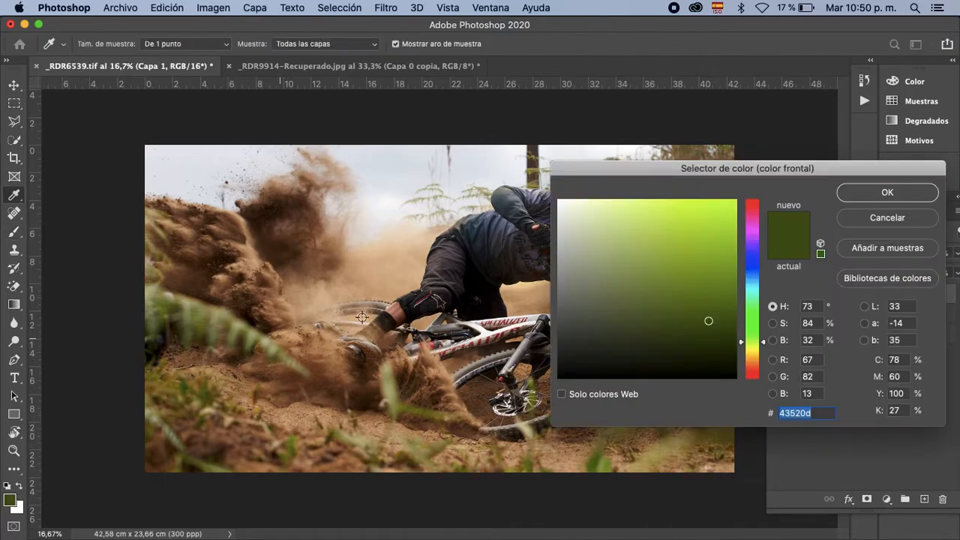
drag(752, 309, 752, 328)
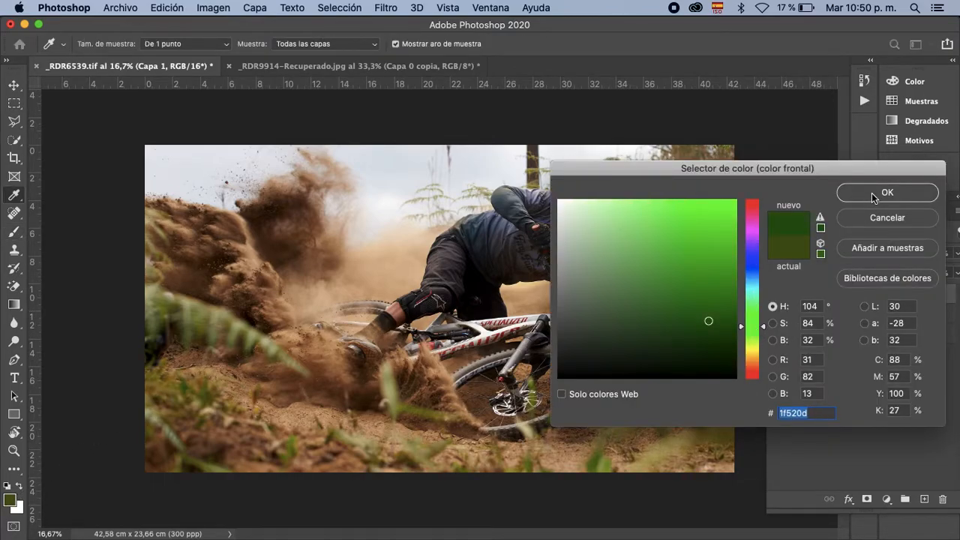
click(726, 206)
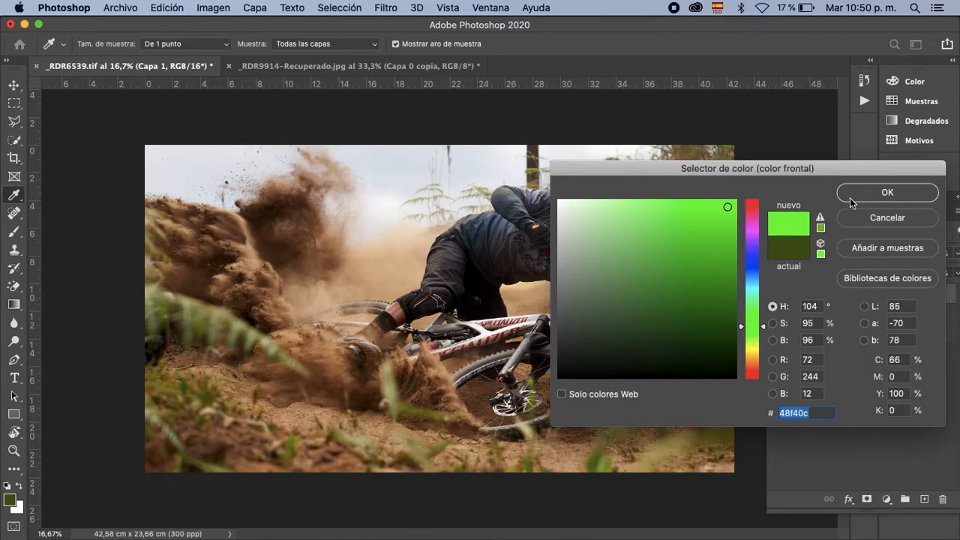
click(855, 193)
key(b)
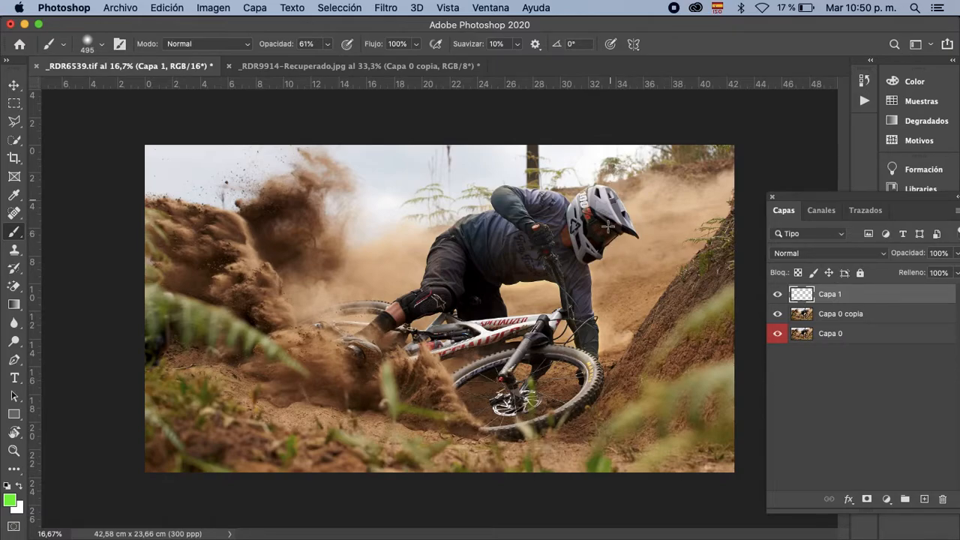
Undo a trial green stroke down the helmet and wheel, and set the brush to size 216 with 100% opacity.
drag(606, 143, 586, 373)
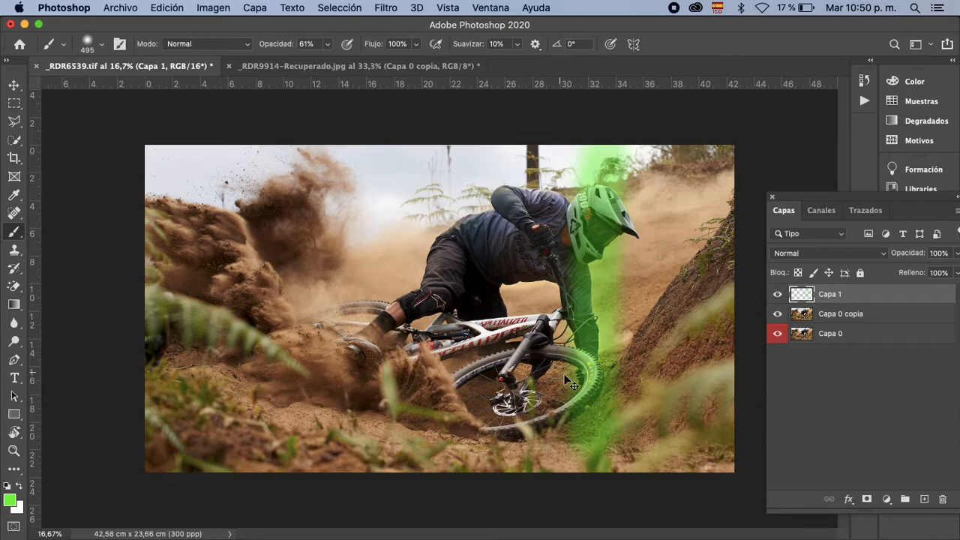
key(super+z)
drag(535, 282, 541, 405)
click(324, 46)
drag(327, 60, 359, 62)
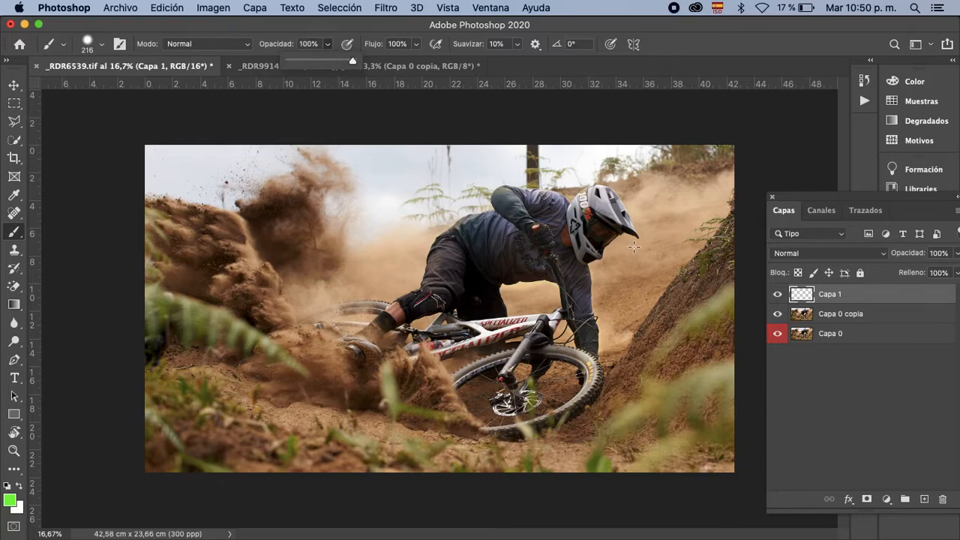
Paint green guide strokes on Capa 1: a near-vertical line, a band across the rider, a curved arrow around the bike and an arrow over the dust.
drag(627, 138, 609, 475)
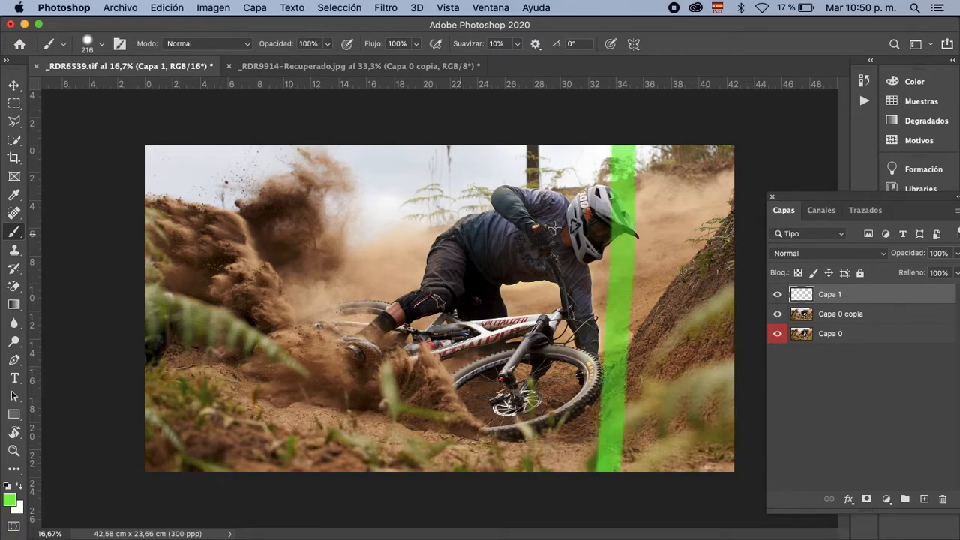
drag(475, 237, 699, 210)
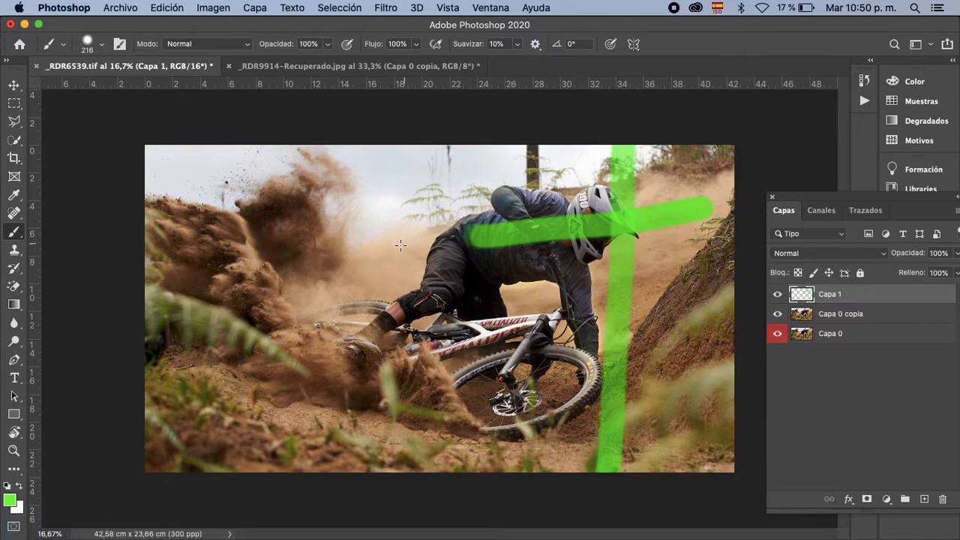
mouse_move(437, 197)
mouse_down()
mouse_move(307, 290)
mouse_move(330, 399)
mouse_move(704, 453)
mouse_move(660, 477)
mouse_move(722, 459)
mouse_up()
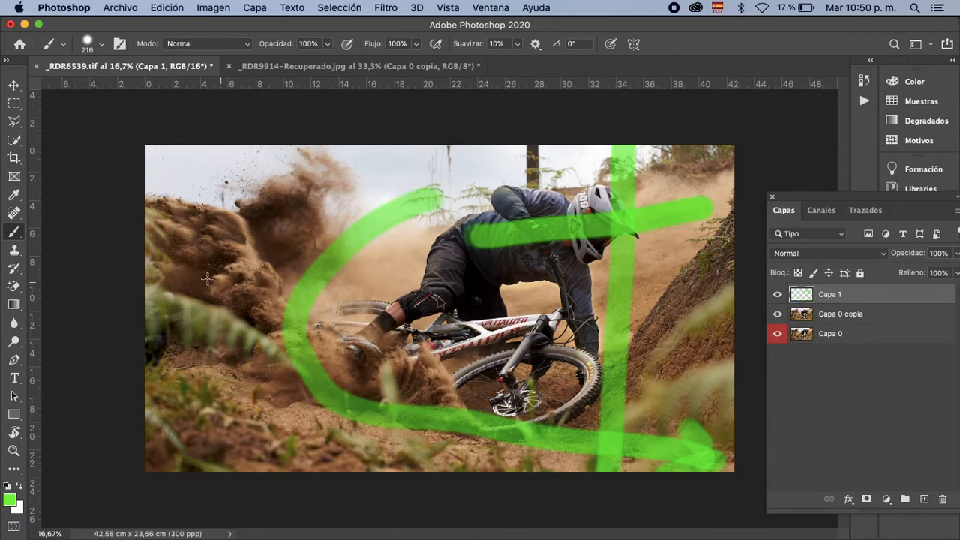
mouse_move(267, 248)
mouse_down()
mouse_move(164, 197)
mouse_move(164, 241)
mouse_move(194, 177)
mouse_up()
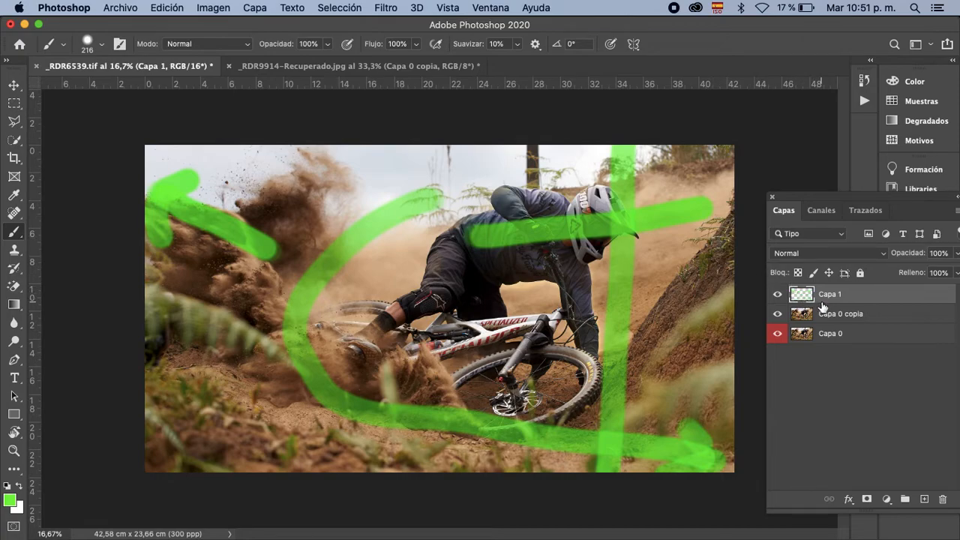
Clear all the green strokes from Capa 1 using a rectangular selection of the whole canvas, and deselect.
key(m)
mouse_move(113, 131)
mouse_down()
mouse_move(215, 137)
mouse_move(600, 248)
mouse_move(779, 510)
mouse_up()
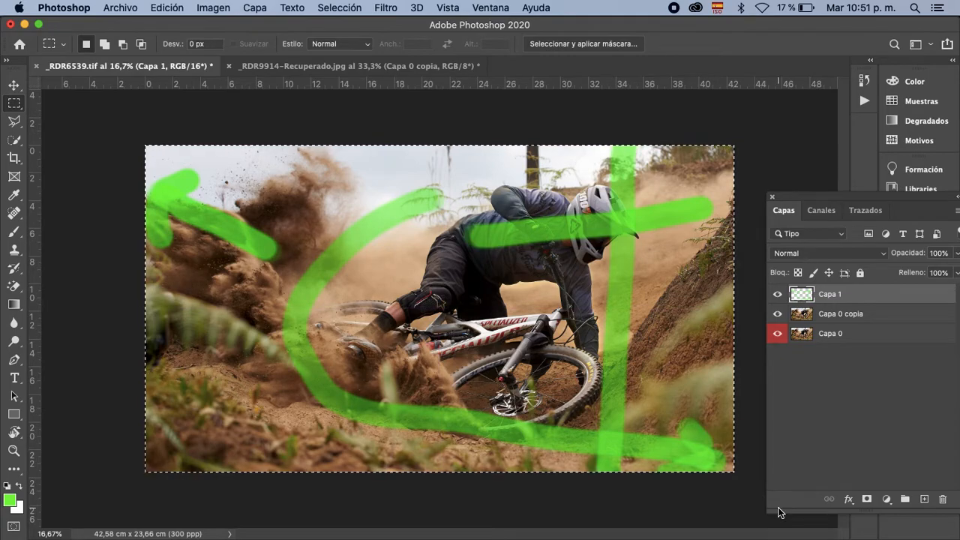
key(Delete)
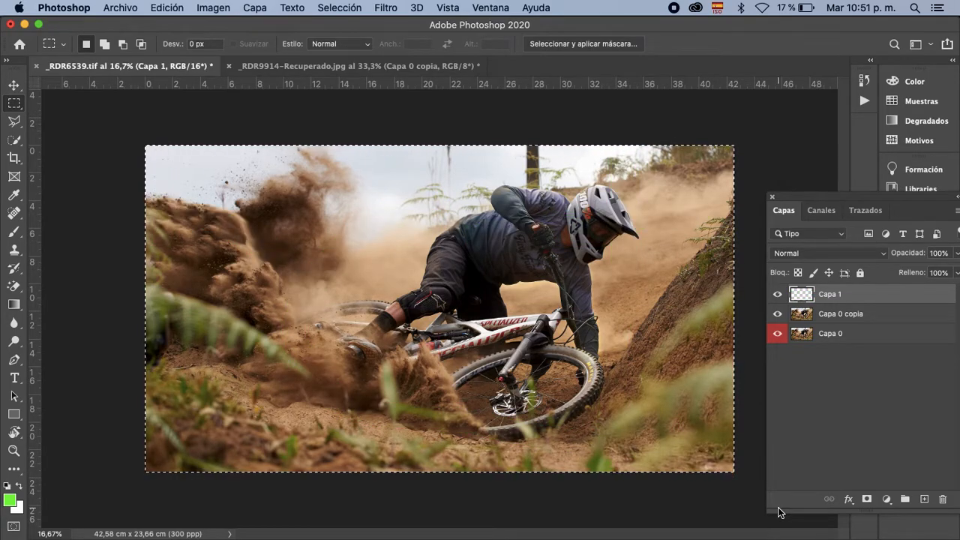
key(super+d)
key(v)
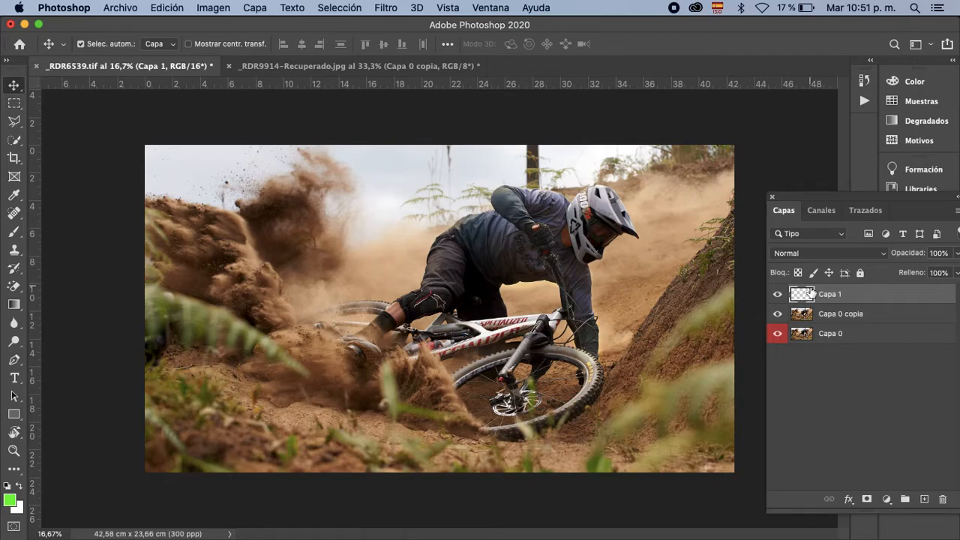
With the Brush at size 100, circle the large dust cloud, the rider's helmet and torso, and the dust beside the front wheel in green.
key(b)
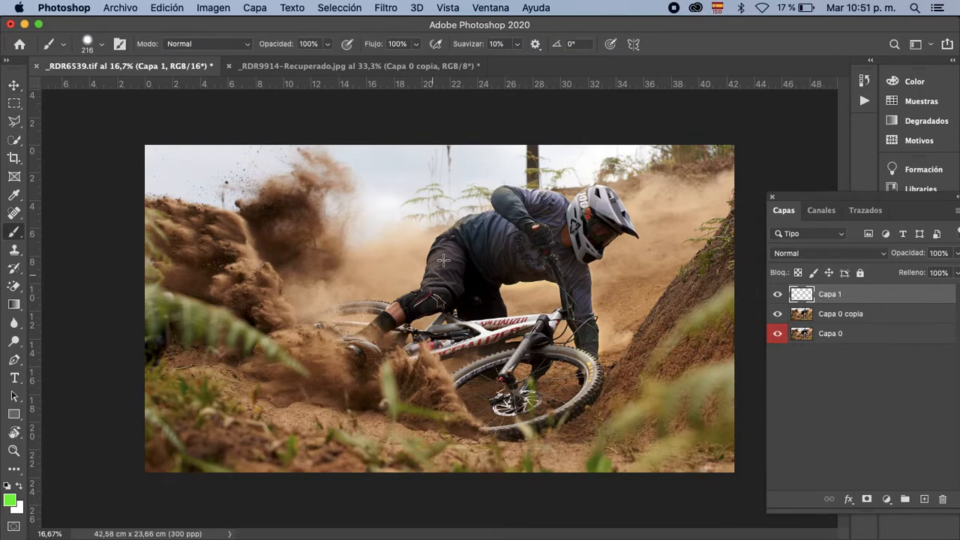
mouse_move(428, 207)
mouse_down()
mouse_move(382, 205)
mouse_move(398, 207)
mouse_up()
drag(444, 241, 442, 245)
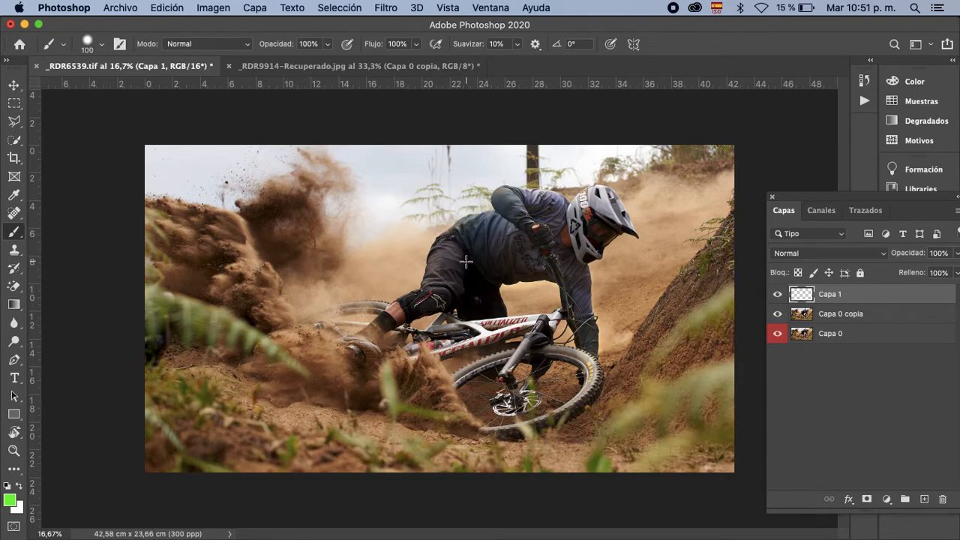
mouse_move(222, 176)
mouse_down()
mouse_move(207, 351)
mouse_move(303, 398)
mouse_move(327, 281)
mouse_move(237, 157)
mouse_move(218, 169)
mouse_move(250, 170)
mouse_up()
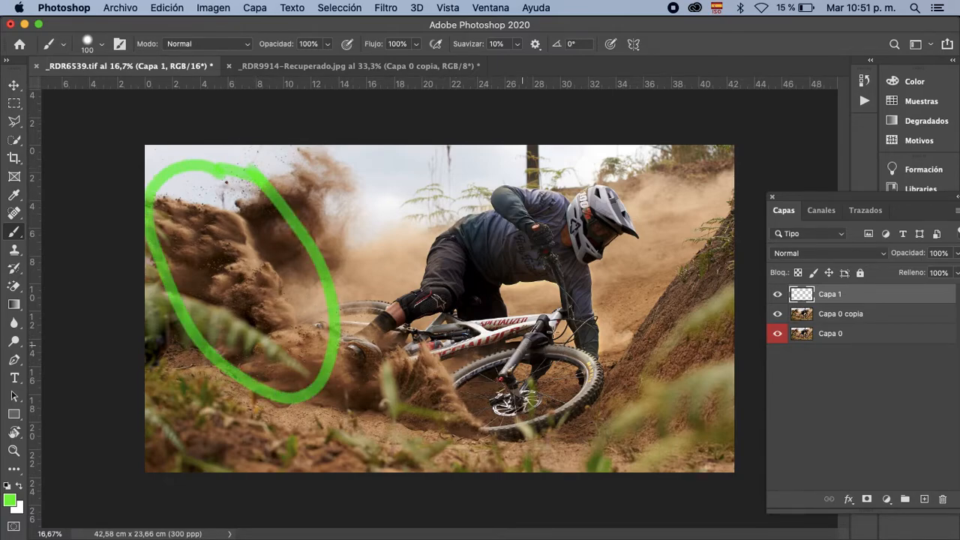
mouse_move(623, 172)
mouse_down()
mouse_move(577, 177)
mouse_move(552, 291)
mouse_move(652, 174)
mouse_up()
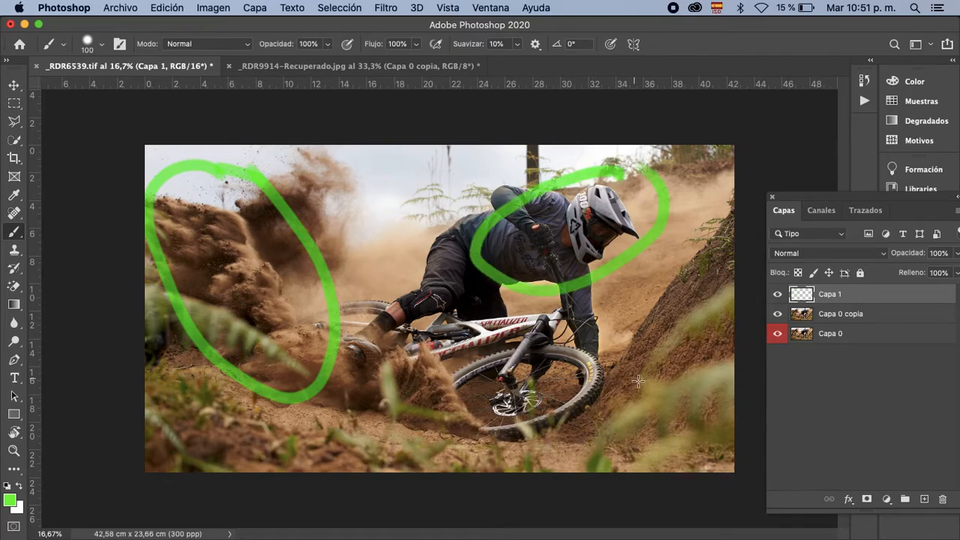
mouse_move(442, 325)
mouse_down()
mouse_move(385, 353)
mouse_move(417, 424)
mouse_move(484, 364)
mouse_move(450, 330)
mouse_up()
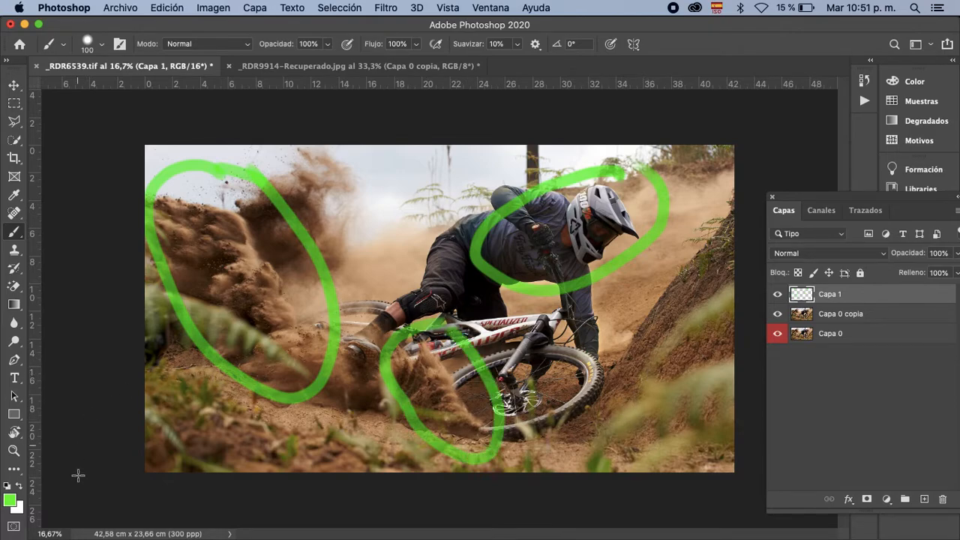
Set the foreground colour to dark blue 031689 and paint four downward arrows from the sky towards the dust and the rider.
click(11, 508)
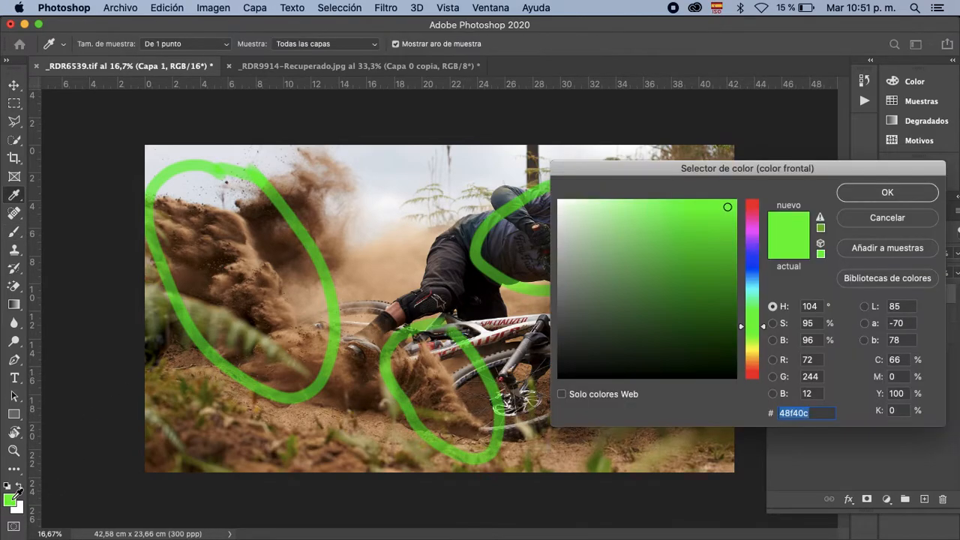
click(755, 264)
drag(736, 287, 733, 282)
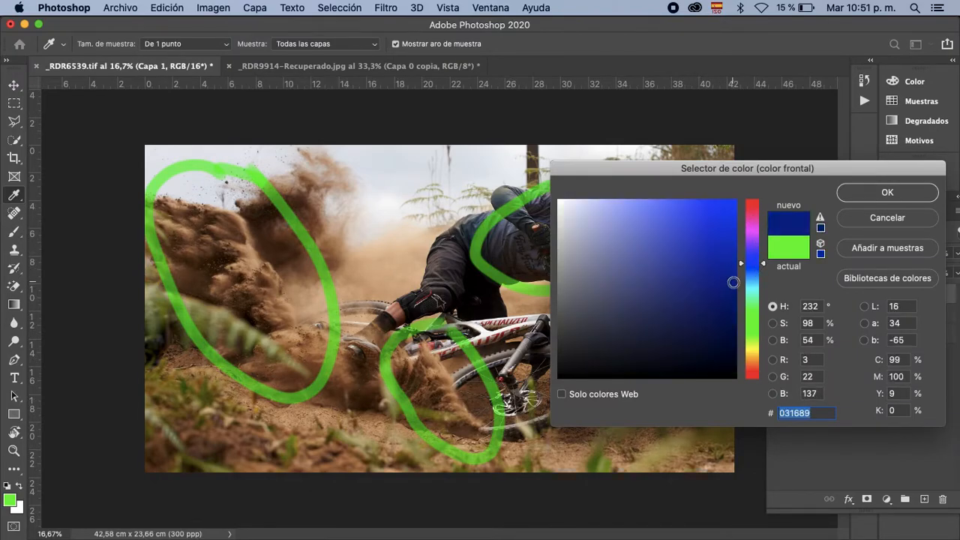
click(878, 194)
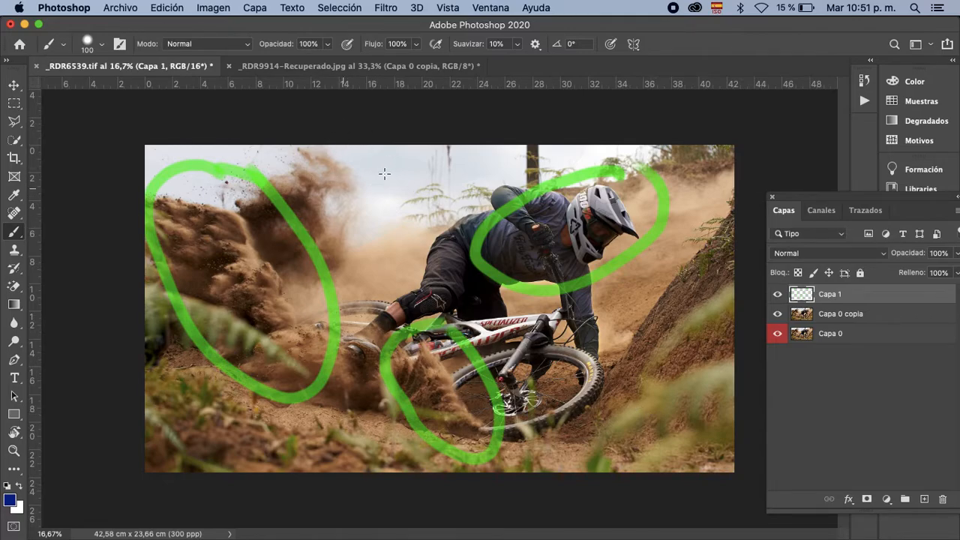
mouse_move(351, 136)
mouse_down()
mouse_move(376, 194)
mouse_move(376, 208)
mouse_move(361, 214)
mouse_move(398, 223)
mouse_up()
drag(409, 139, 433, 193)
drag(404, 185, 438, 170)
mouse_move(480, 138)
mouse_down()
mouse_move(494, 161)
mouse_move(501, 151)
mouse_up()
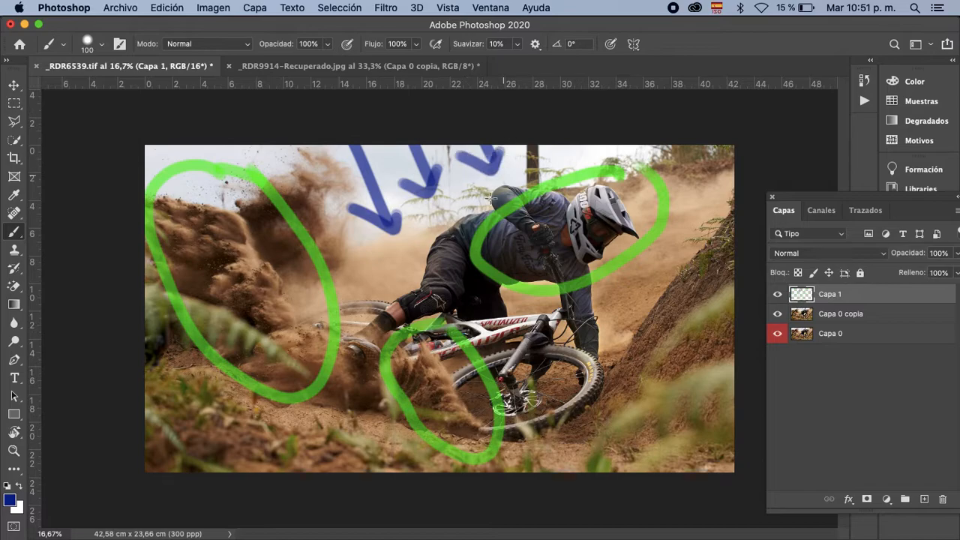
drag(293, 134, 304, 187)
mouse_move(285, 166)
mouse_down()
mouse_move(303, 187)
mouse_move(321, 164)
mouse_up()
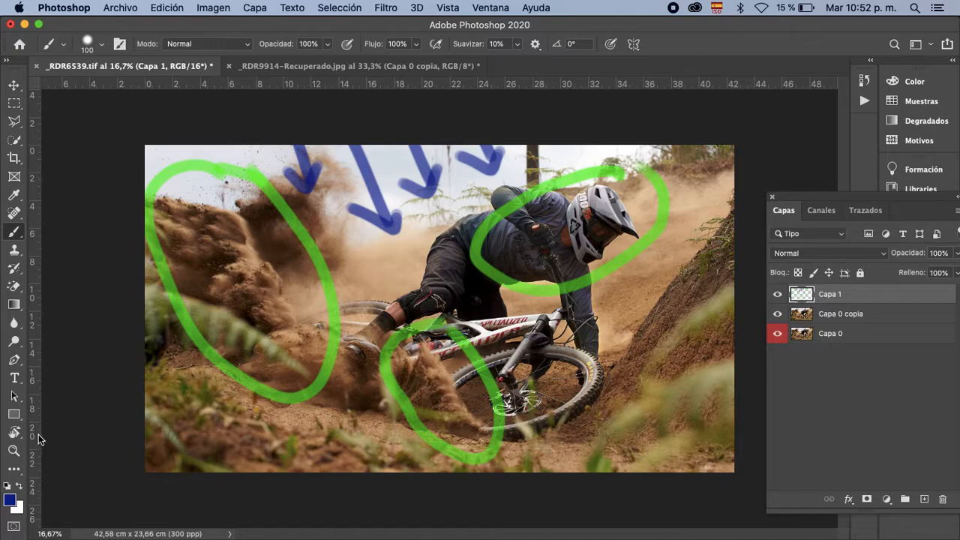
Set the foreground colour to red e92d02 and mark the shadows in the dust cloud, under the rider's shorts and along the lower leg.
click(9, 502)
drag(756, 321, 754, 373)
click(734, 215)
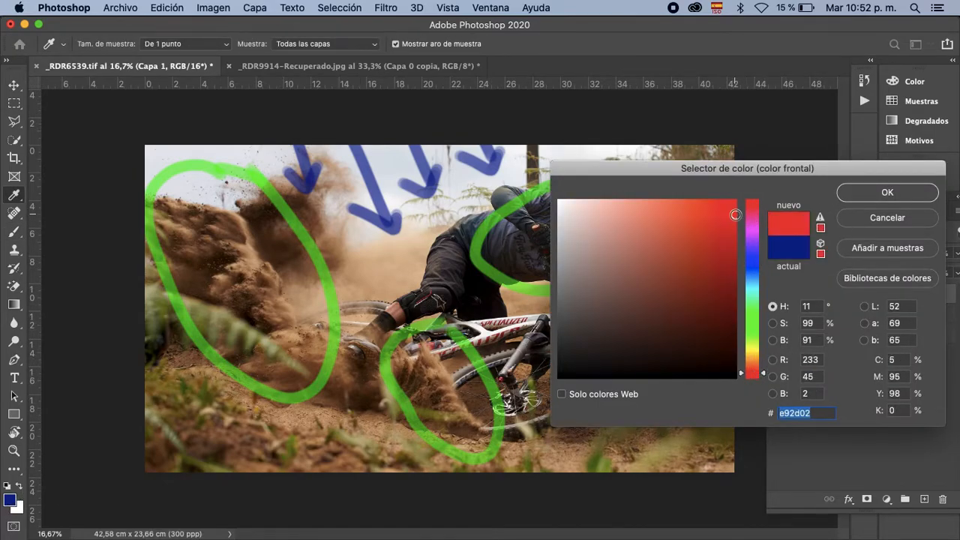
click(852, 197)
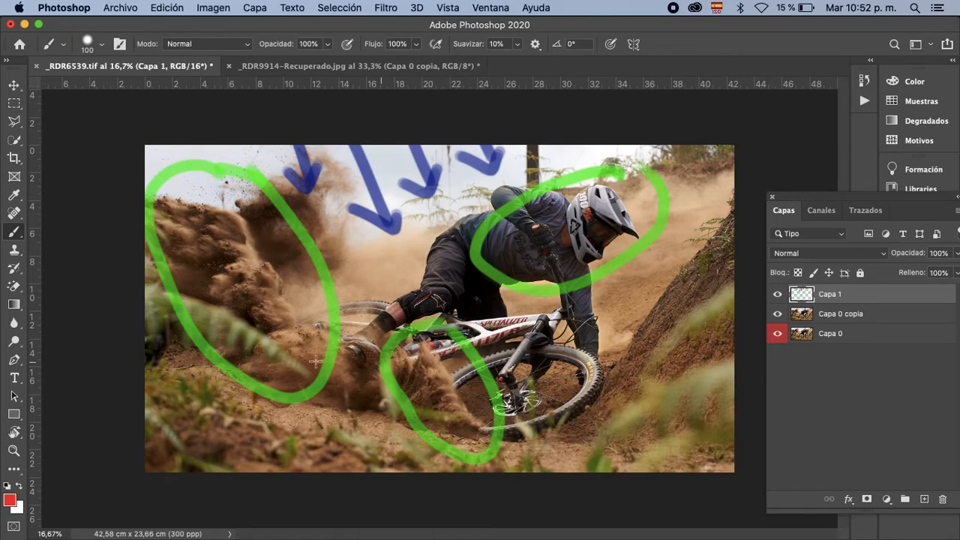
mouse_move(189, 274)
mouse_down()
mouse_move(212, 279)
mouse_move(211, 264)
mouse_move(184, 232)
mouse_move(214, 289)
mouse_move(258, 326)
mouse_up()
drag(259, 224, 292, 278)
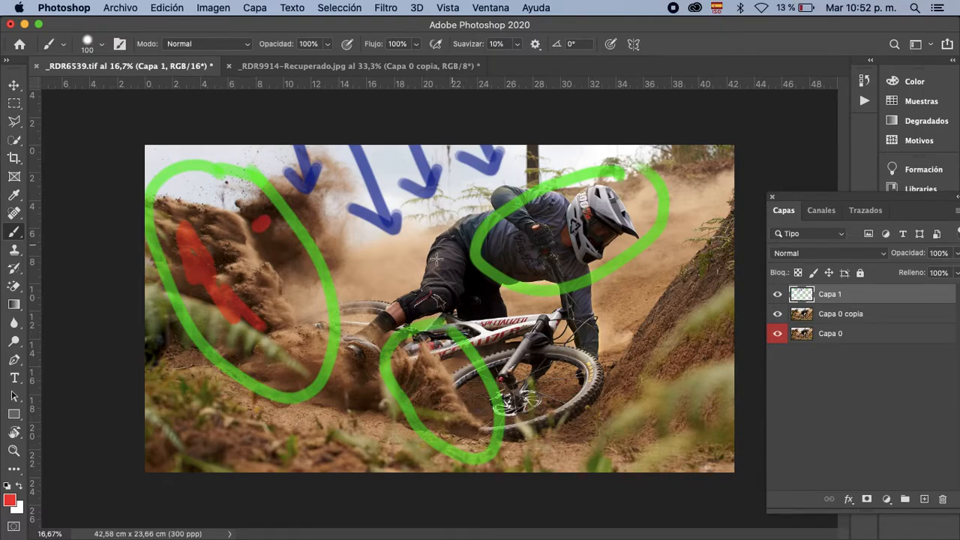
mouse_move(476, 279)
mouse_down()
mouse_move(479, 309)
mouse_move(457, 304)
mouse_move(471, 274)
mouse_up()
drag(389, 330, 421, 313)
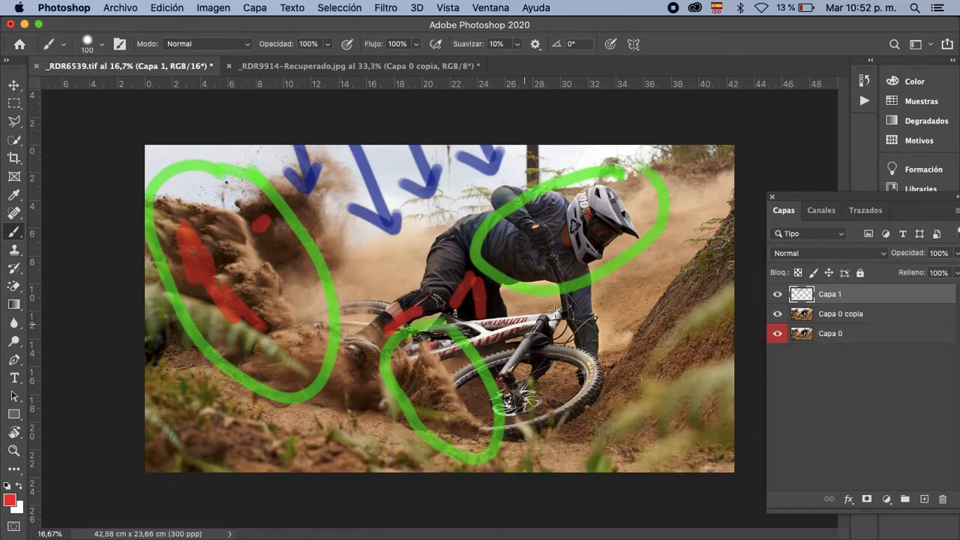
Paint a red stroke along the shaded underside of the rider's raised forearm at 33.33% zoom.
scroll(623, 275, up, 2)
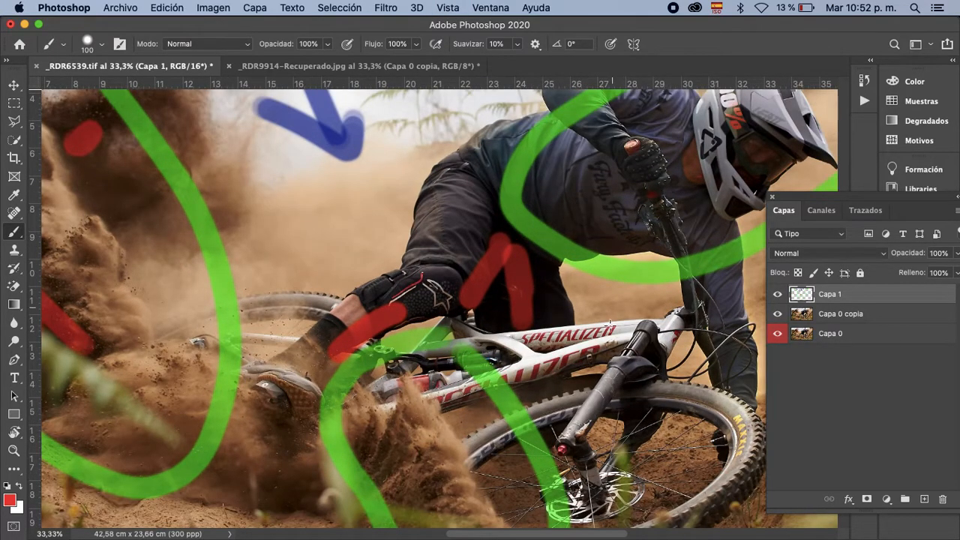
scroll(593, 323, right, 10)
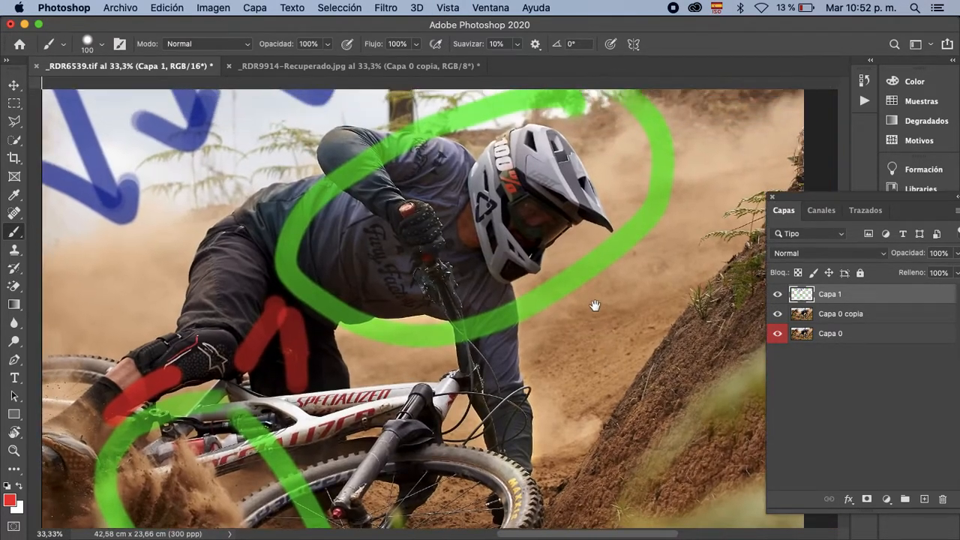
key(super+r)
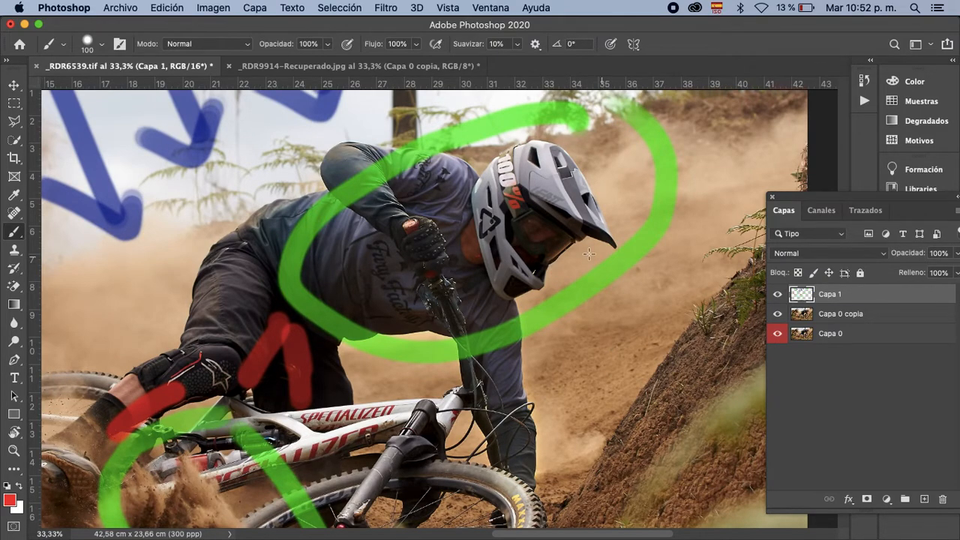
drag(330, 189, 394, 246)
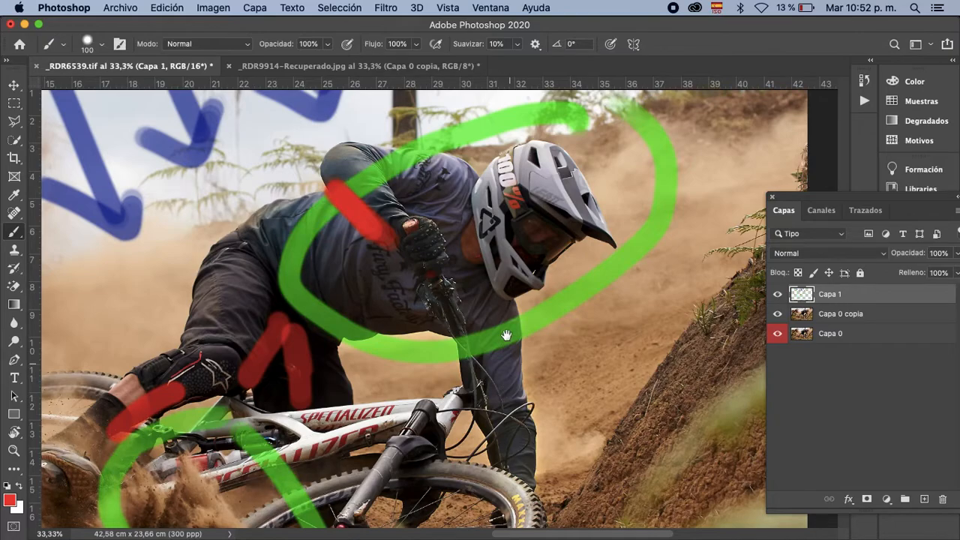
Mark in red the shaded dust beside the front wheel and the ground shadow below the rear wheel.
scroll(506, 336, down, 3)
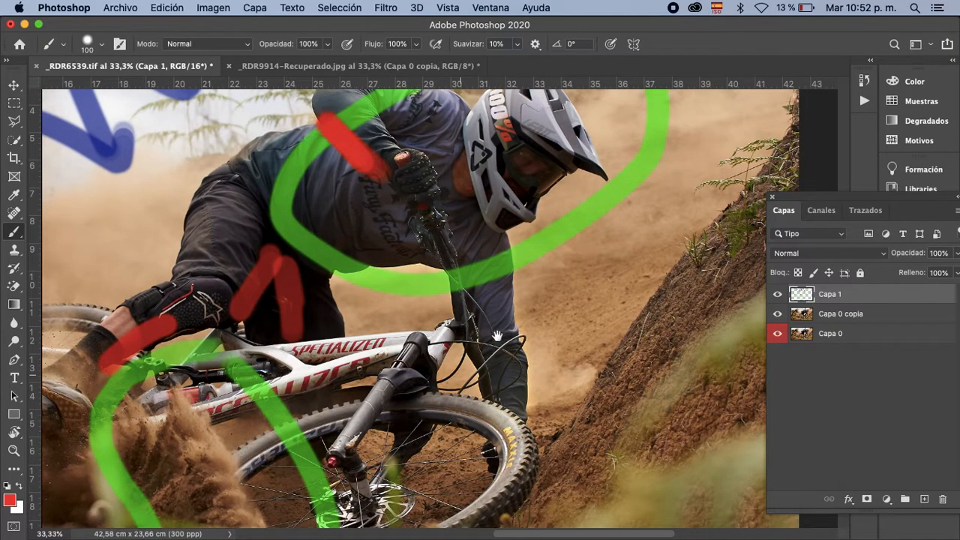
drag(498, 337, 575, 283)
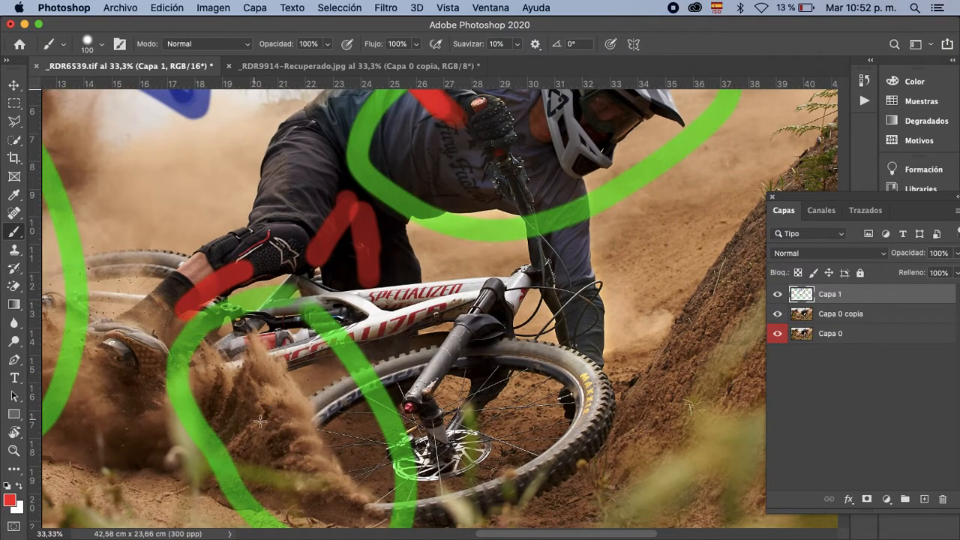
scroll(375, 286, down, 3)
scroll(375, 286, left, 3)
mouse_move(327, 298)
mouse_down()
mouse_move(391, 352)
mouse_move(380, 374)
mouse_move(315, 329)
mouse_move(370, 409)
mouse_up()
drag(259, 363, 135, 333)
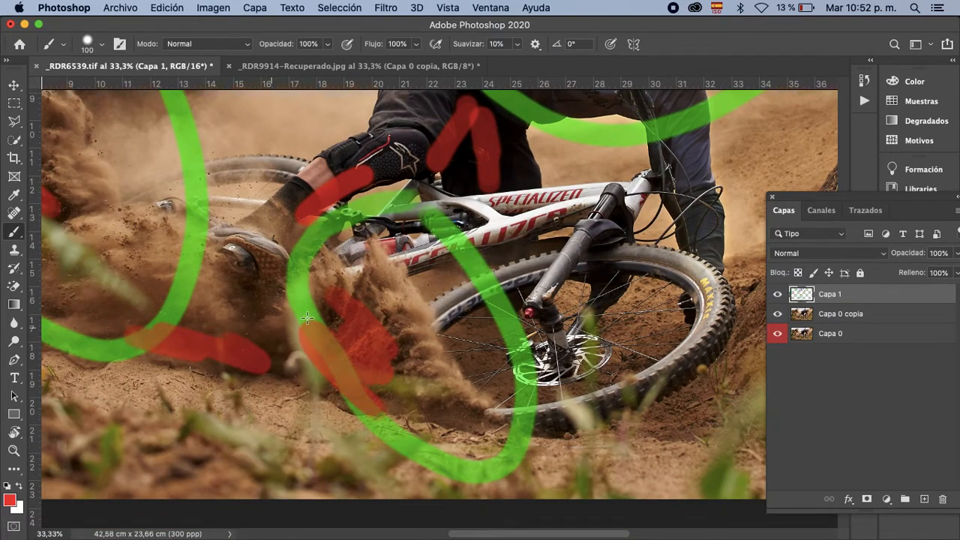
drag(81, 294, 174, 331)
Add red spots on the rider's hip, lower back and shoulder.
drag(513, 227, 505, 322)
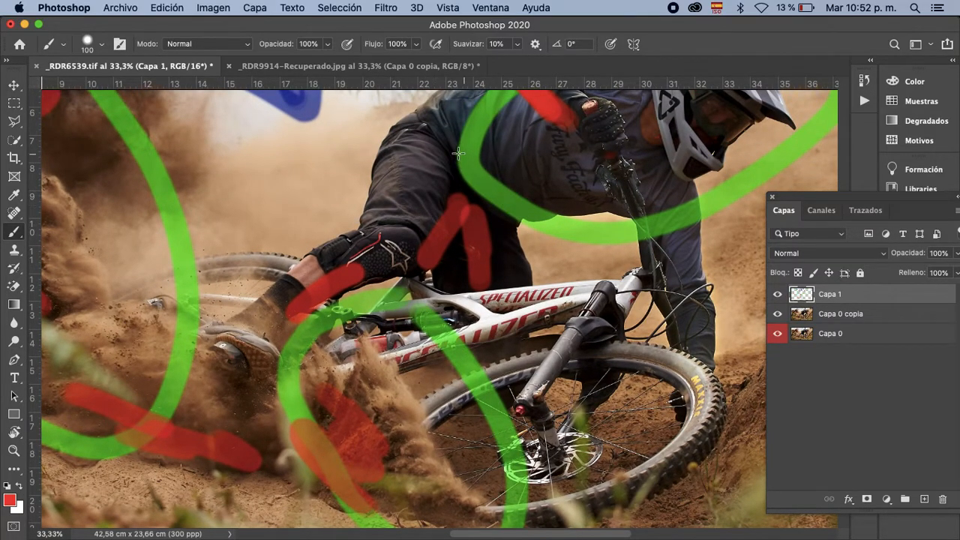
drag(489, 195, 457, 299)
mouse_move(416, 225)
mouse_down()
mouse_move(420, 210)
mouse_move(439, 203)
mouse_up()
drag(571, 188, 570, 177)
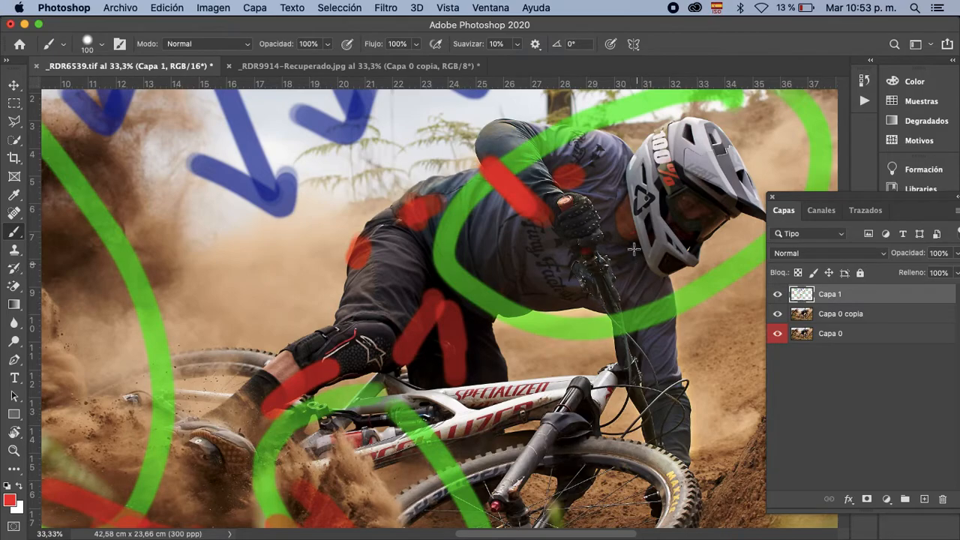
Paint a red stroke along the lower outer edge of the front tyre.
drag(633, 369, 538, 216)
key(super+r)
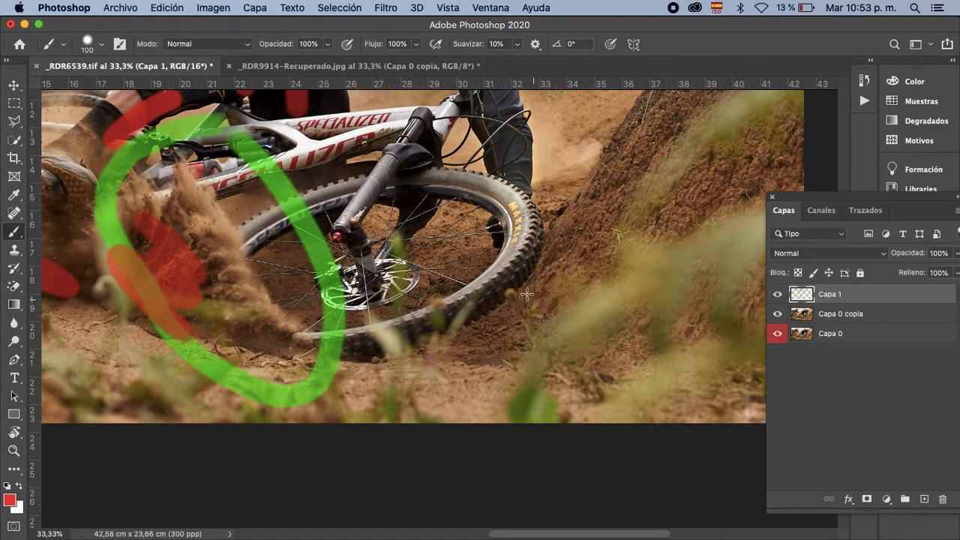
mouse_move(536, 268)
mouse_down()
mouse_move(466, 320)
mouse_move(385, 353)
mouse_up()
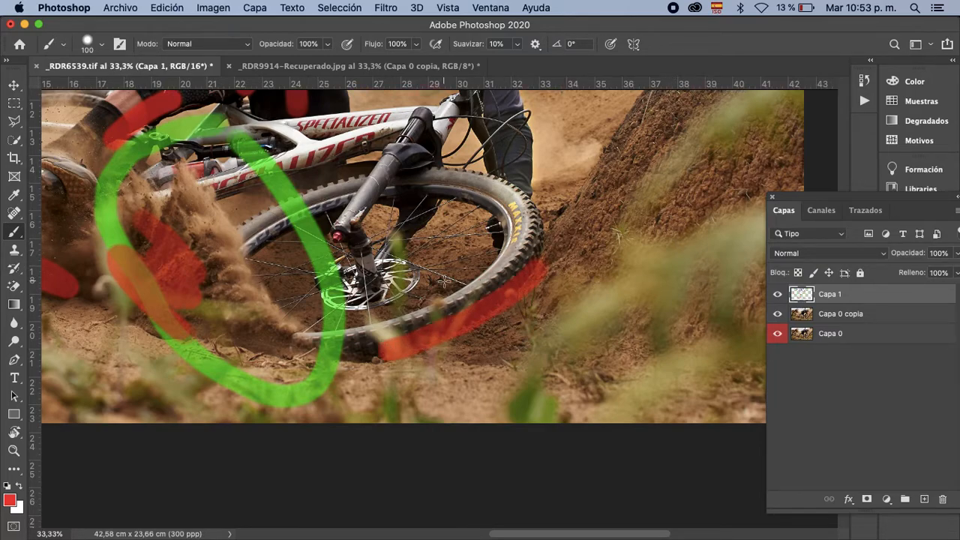
Change the foreground colour to a darker blue, then paint the front tyre's upper forward edge with three strokes radiating outward.
click(9, 501)
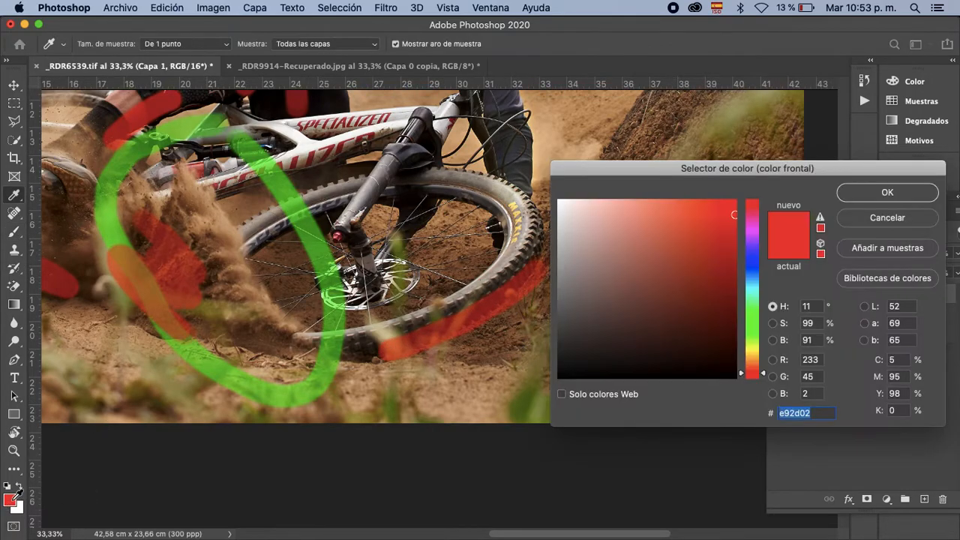
click(755, 264)
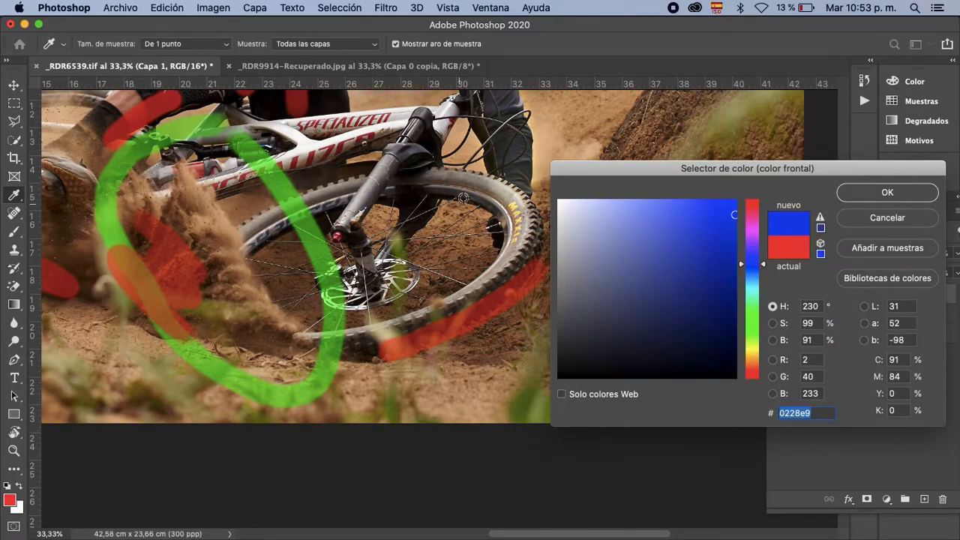
drag(470, 179, 519, 213)
click(755, 260)
click(706, 264)
click(864, 194)
mouse_move(471, 174)
mouse_down()
mouse_move(520, 214)
mouse_move(511, 195)
mouse_move(520, 245)
mouse_move(549, 183)
mouse_move(534, 189)
mouse_move(573, 143)
mouse_up()
drag(531, 214, 608, 194)
drag(520, 245, 573, 254)
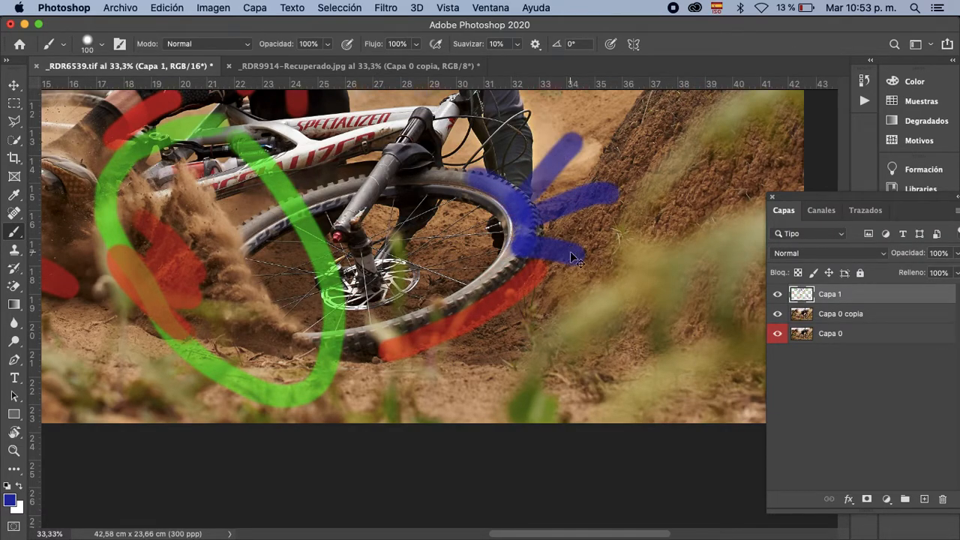
Examine the full photo with and without the Capa 1 markings, comparing the painted light and shadow areas.
scroll(571, 253, down, 3)
scroll(571, 253, down, 2)
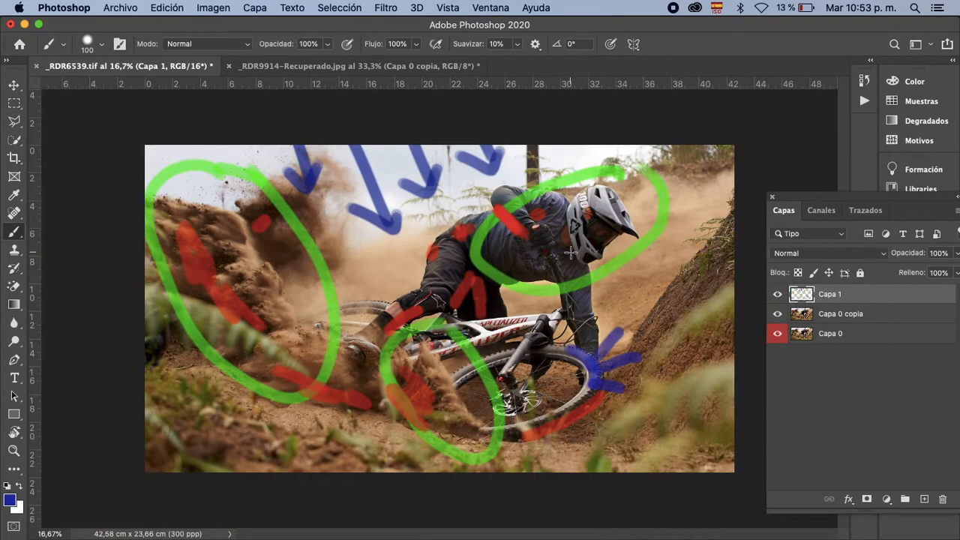
key(v)
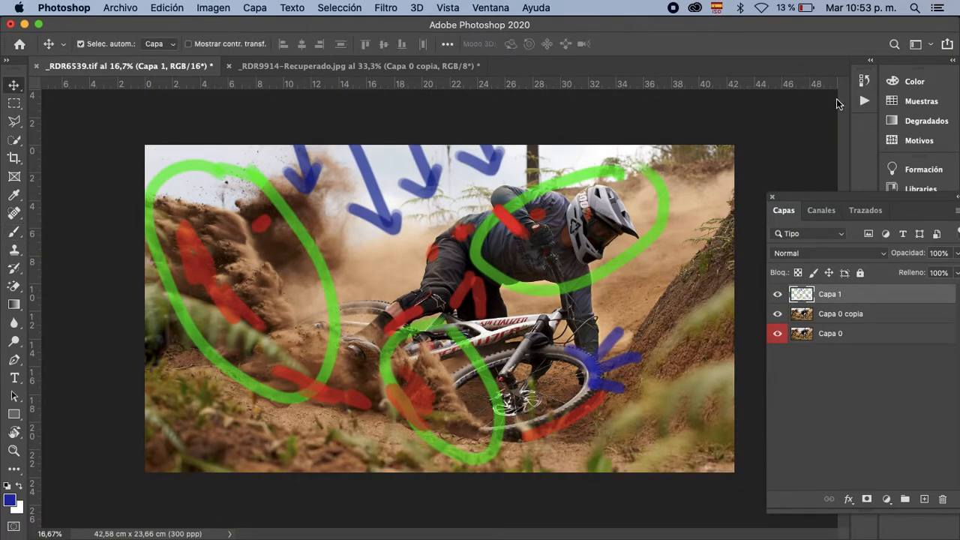
click(778, 295)
click(778, 295)
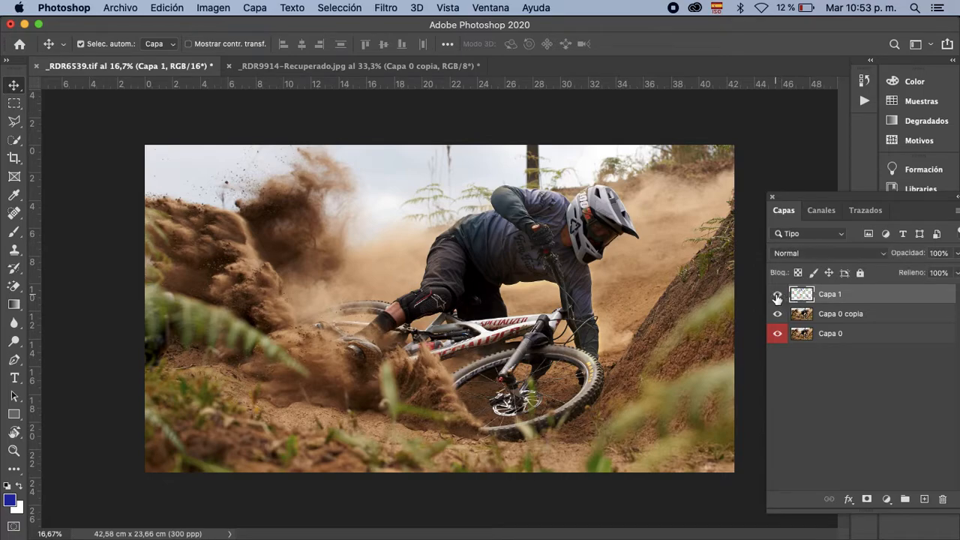
click(779, 295)
click(778, 295)
click(777, 294)
click(776, 294)
click(776, 295)
click(777, 294)
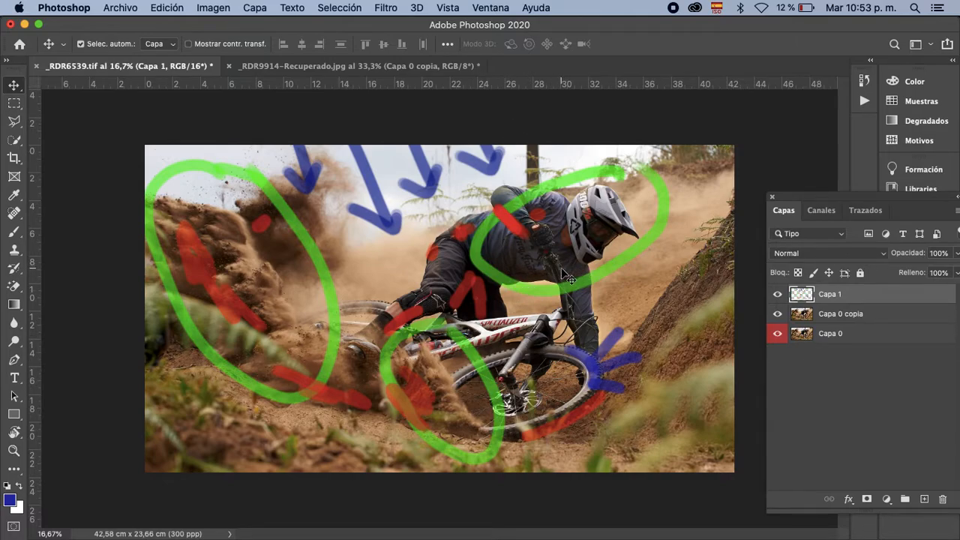
Change the foreground colour to purple #99039e and paint a straight line across the full width of the ground through the front wheel's base.
key(b)
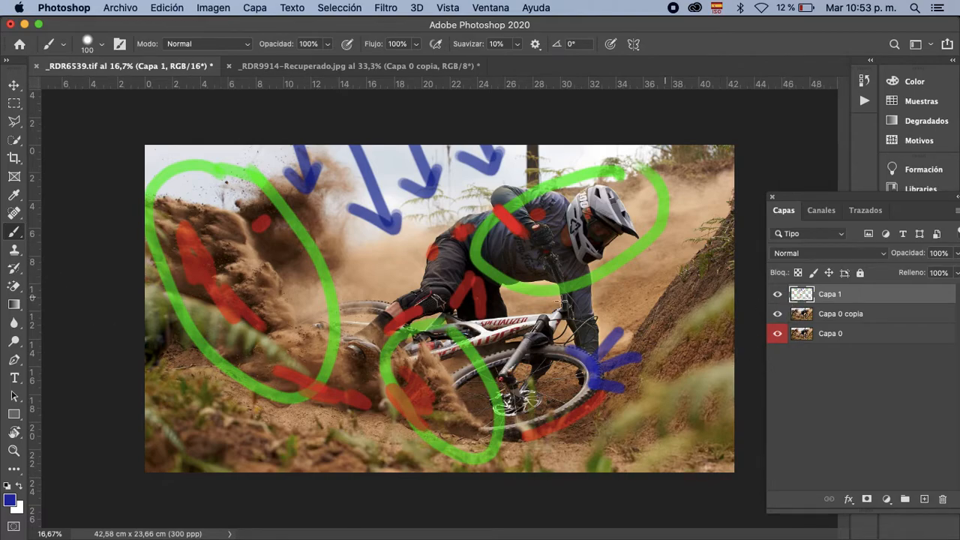
click(10, 501)
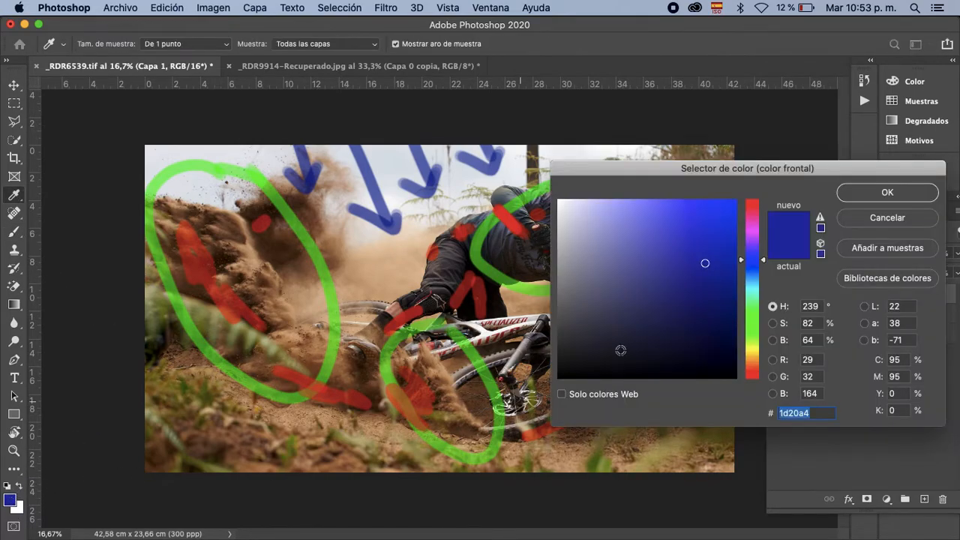
mouse_move(755, 357)
mouse_down()
mouse_move(755, 366)
mouse_move(756, 231)
mouse_up()
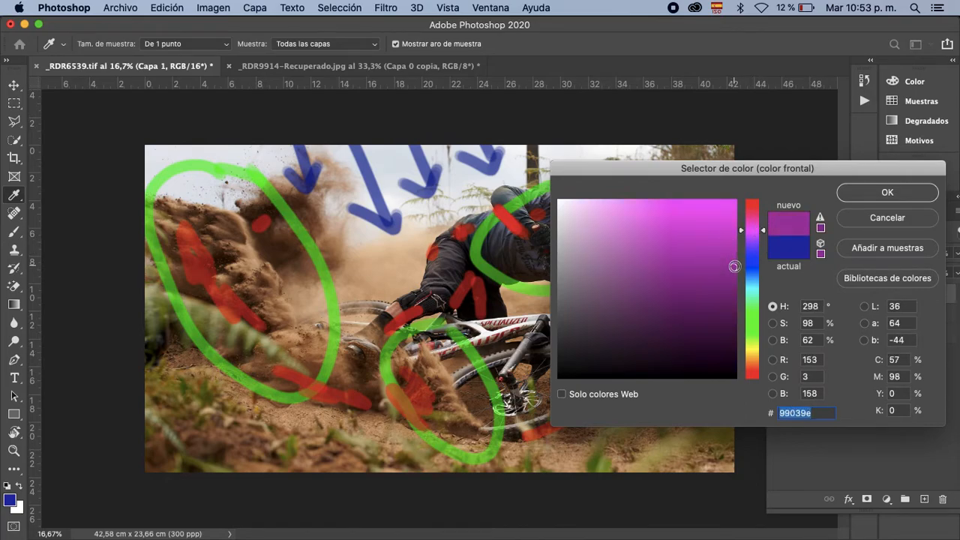
click(845, 198)
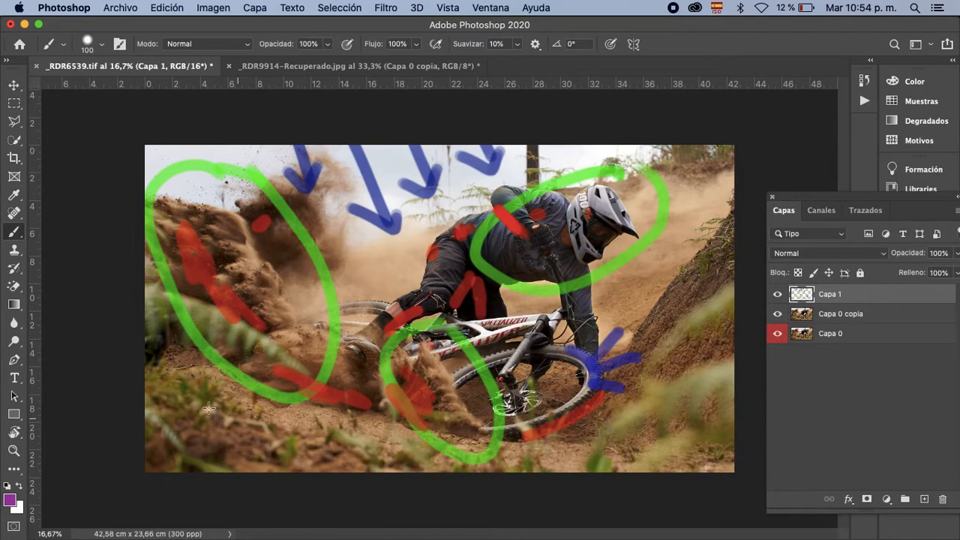
mouse_move(135, 365)
mouse_down()
mouse_move(467, 424)
mouse_move(653, 438)
mouse_move(723, 427)
mouse_up()
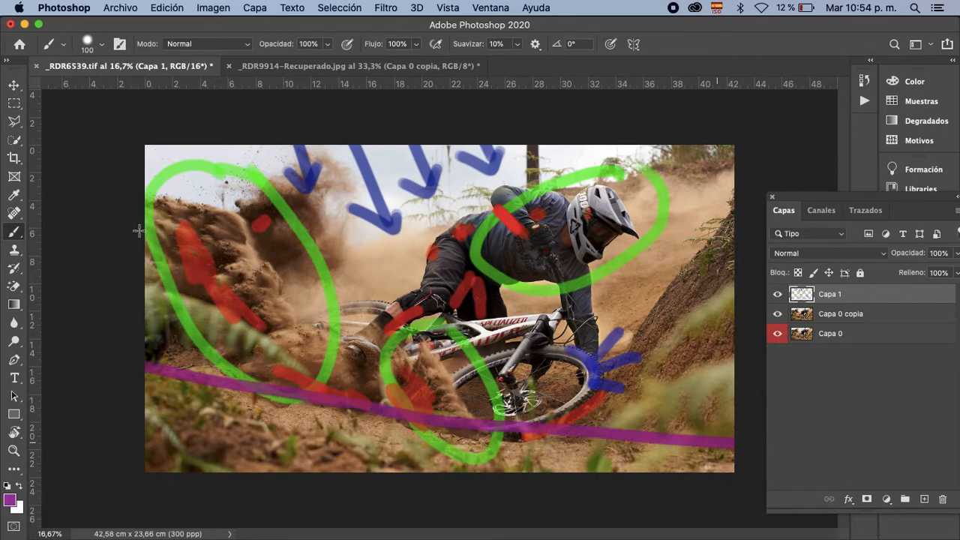
Paint purple lines across the dust behind and ahead of the rider, and hatch the dirt slope beyond the front wheel.
shift+click(360, 256)
drag(354, 247, 418, 262)
mouse_move(596, 286)
mouse_down()
mouse_move(742, 280)
mouse_move(621, 354)
mouse_move(714, 302)
mouse_move(724, 344)
mouse_move(710, 385)
mouse_up()
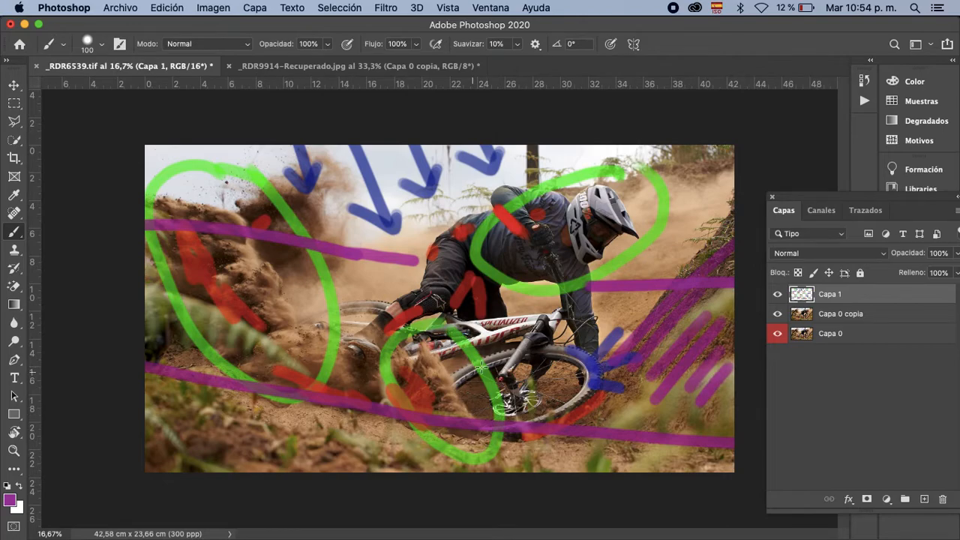
Mark the bike frame, fork, rider's torso and helmet in purple, and add a row of purple crosses along the foreground ground.
mouse_move(383, 343)
mouse_down()
mouse_move(451, 329)
mouse_move(462, 315)
mouse_move(483, 322)
mouse_move(512, 360)
mouse_move(542, 306)
mouse_up()
mouse_move(442, 282)
mouse_down()
mouse_move(450, 259)
mouse_move(539, 247)
mouse_move(604, 215)
mouse_move(596, 244)
mouse_move(593, 225)
mouse_up()
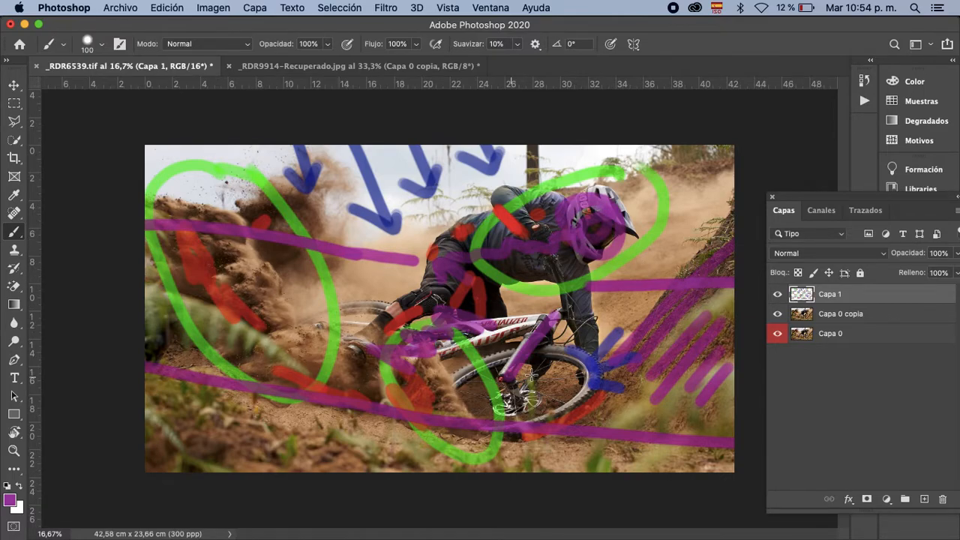
mouse_move(158, 415)
mouse_down()
mouse_move(187, 417)
mouse_move(231, 454)
mouse_move(324, 431)
mouse_move(308, 425)
mouse_up()
mouse_move(346, 439)
mouse_down()
mouse_move(375, 467)
mouse_move(350, 465)
mouse_up()
mouse_move(503, 452)
mouse_down()
mouse_move(531, 472)
mouse_move(507, 471)
mouse_up()
mouse_move(595, 452)
mouse_down()
mouse_move(612, 471)
mouse_move(596, 471)
mouse_up()
mouse_move(650, 462)
mouse_down()
mouse_move(663, 473)
mouse_move(651, 473)
mouse_up()
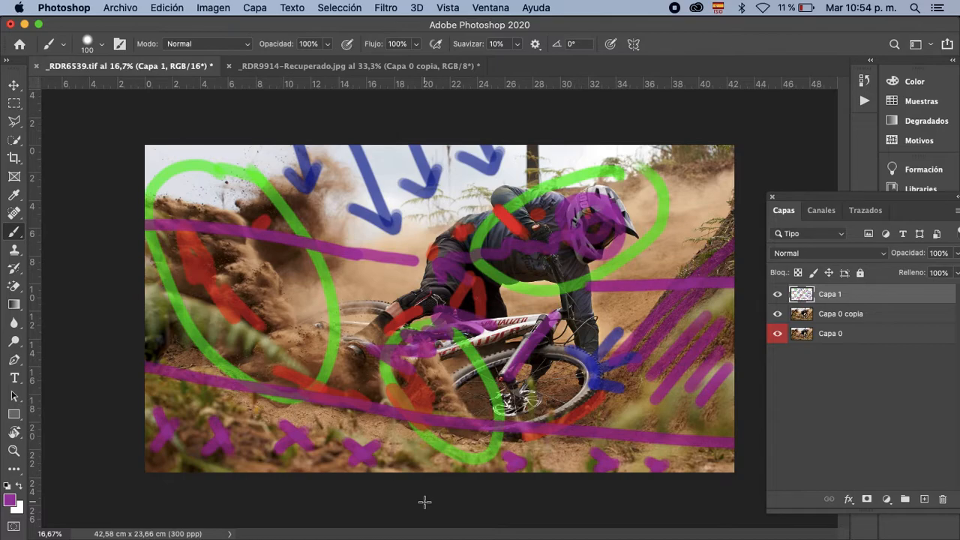
Compare the photo with and without the Capa 1 markings, and leave Capa 1 hidden.
key(v)
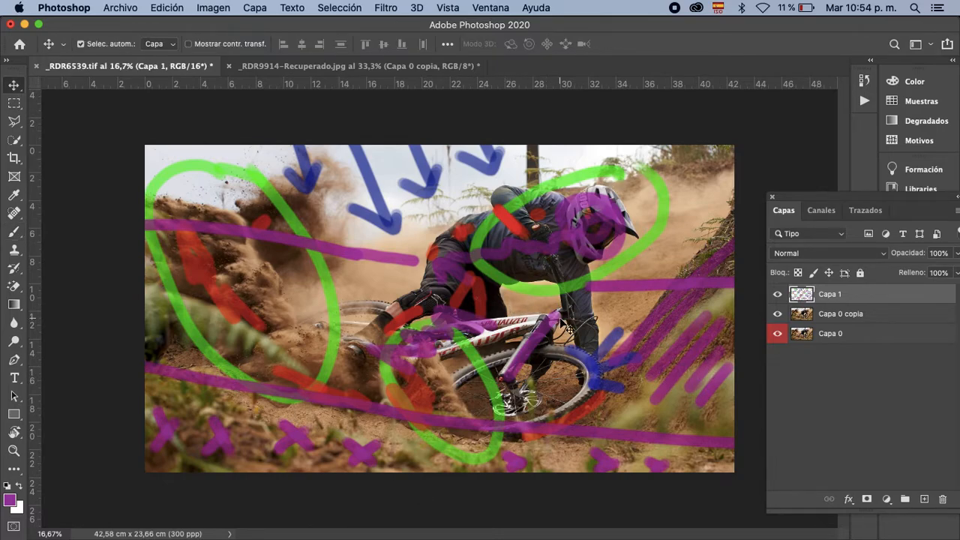
click(778, 296)
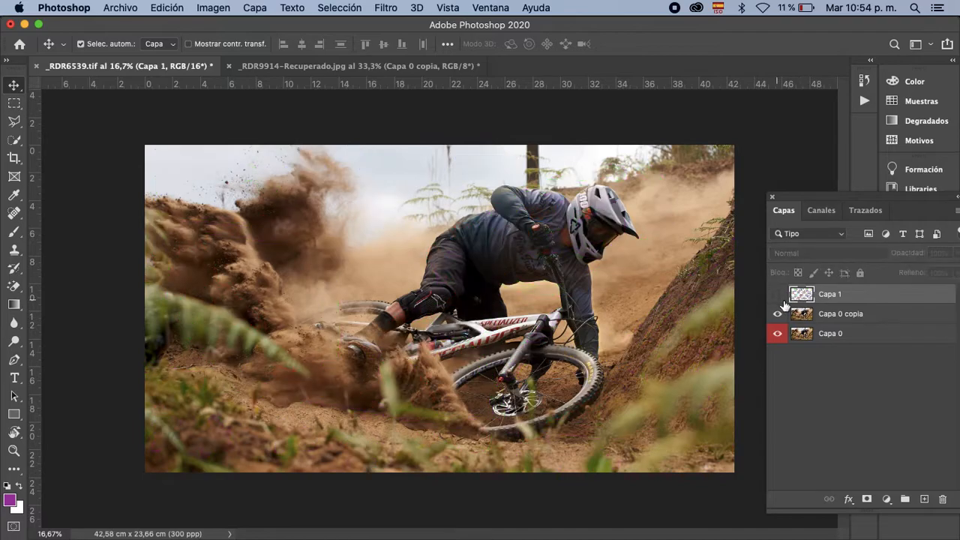
click(779, 296)
click(777, 295)
click(777, 296)
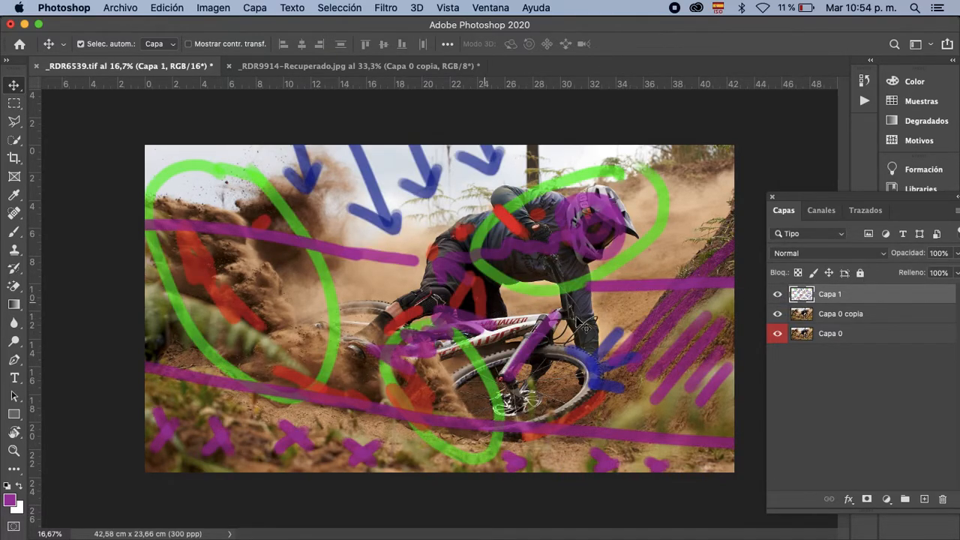
click(778, 295)
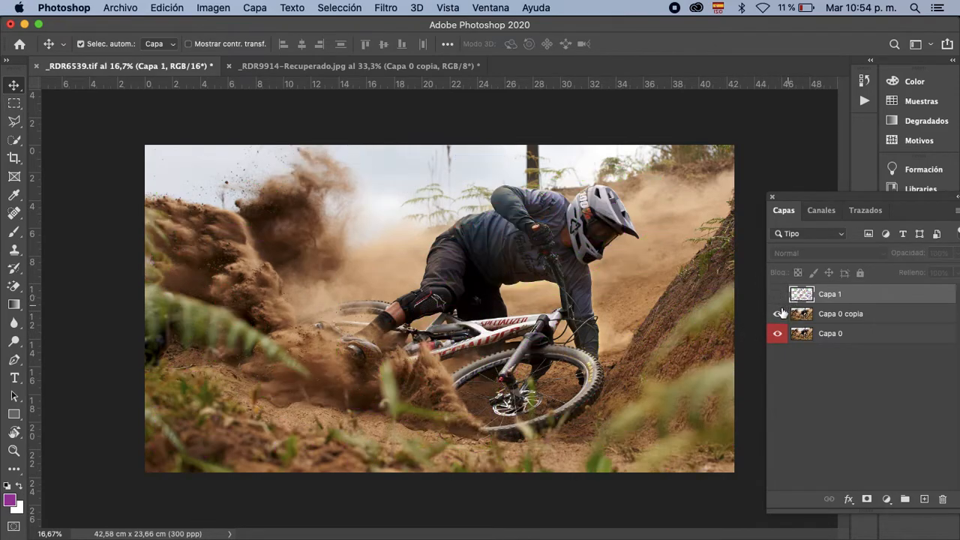
click(777, 295)
click(778, 295)
Add a Curves adjustment layer above Capa 1, adjust the curve's lower midtones, and make its mask black.
click(887, 500)
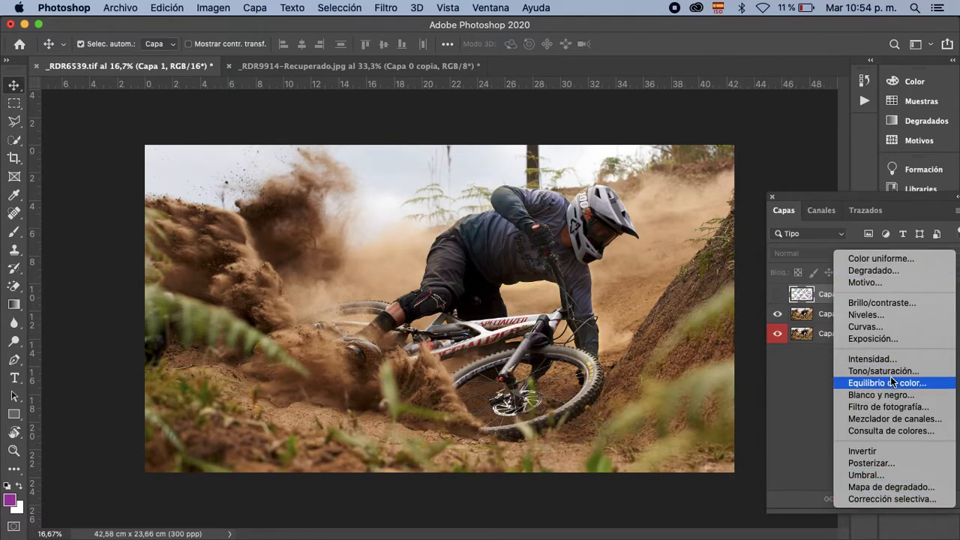
click(871, 327)
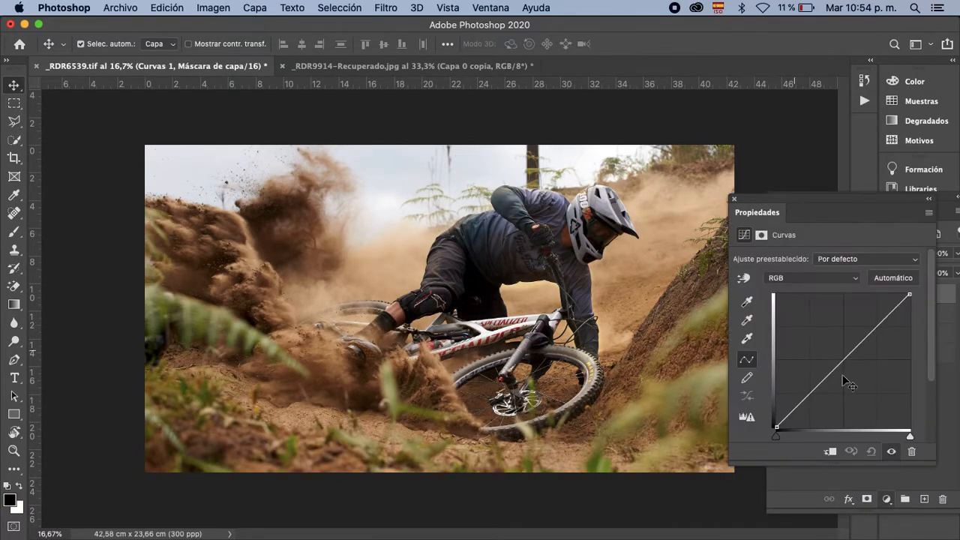
drag(826, 381, 829, 383)
click(735, 199)
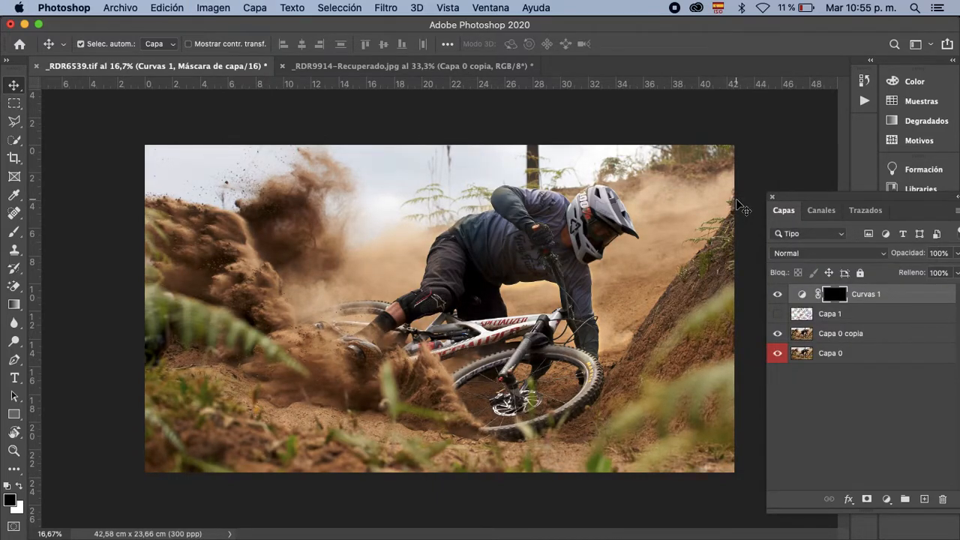
Check the Capa 1 markings, and paint white at 52% brush opacity on the Curvas 1 mask over the bike's fork.
key(b)
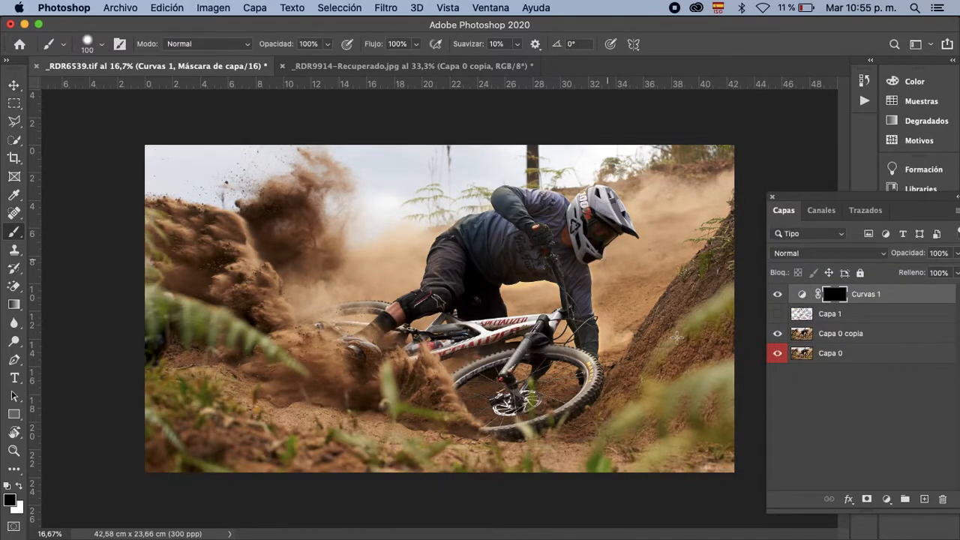
click(778, 315)
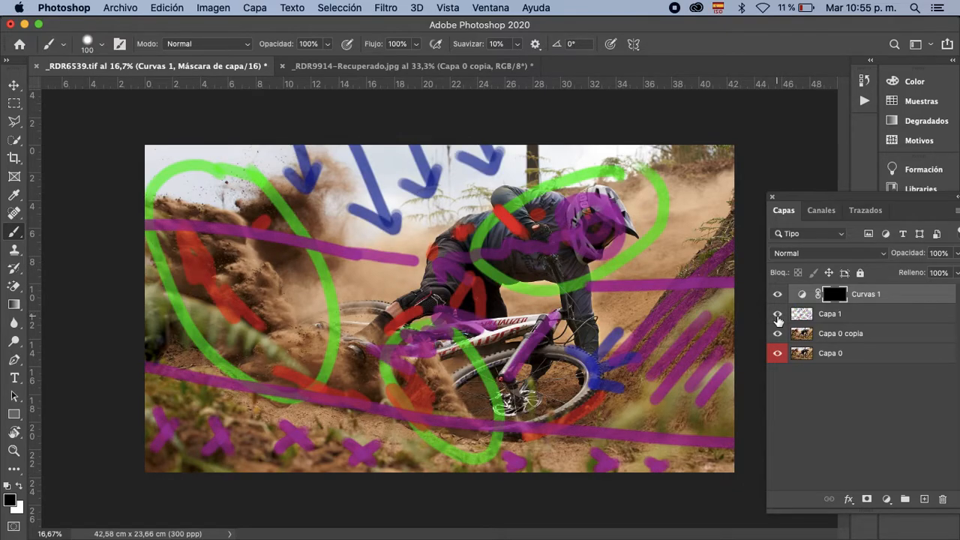
click(779, 316)
click(778, 315)
click(779, 317)
key(super+plus)
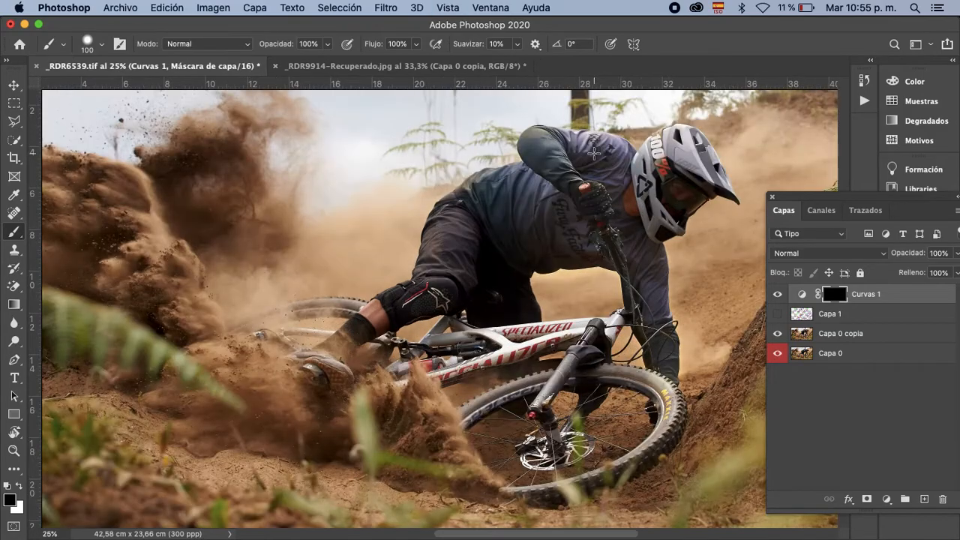
key(x)
drag(327, 44, 298, 64)
drag(582, 386, 591, 382)
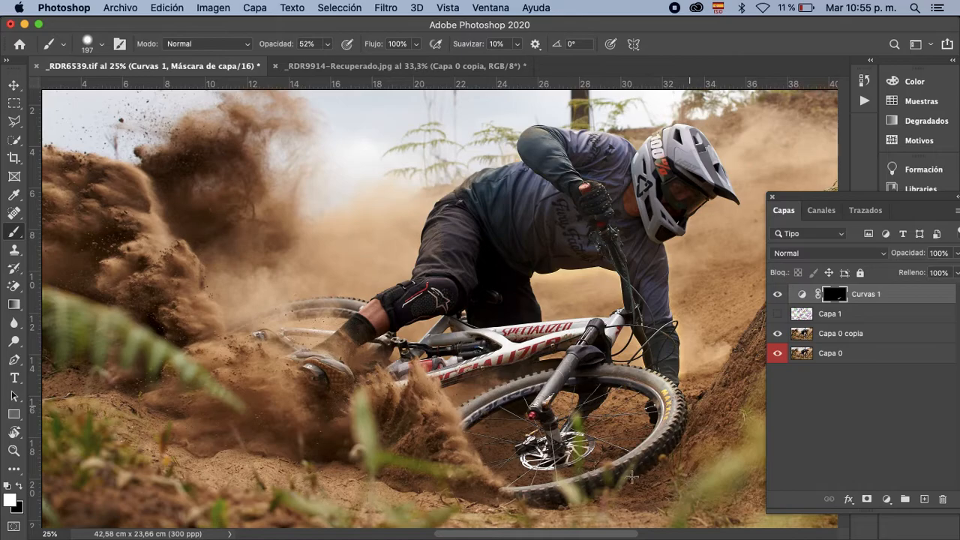
Try a purple stroke over the fork on Capa 0 copia, undo it, and reselect the Curvas 1 mask.
click(777, 314)
click(777, 314)
click(802, 335)
drag(552, 402, 595, 346)
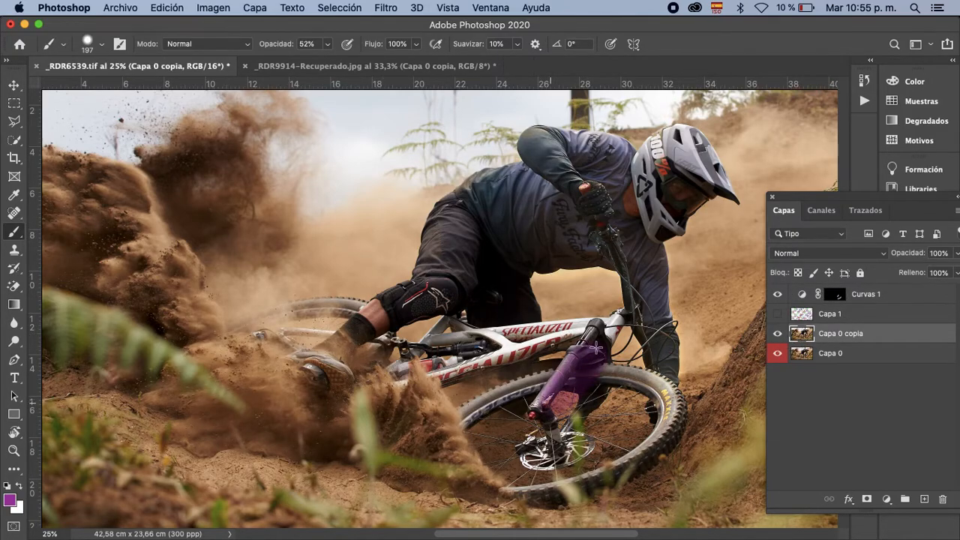
key(super+z)
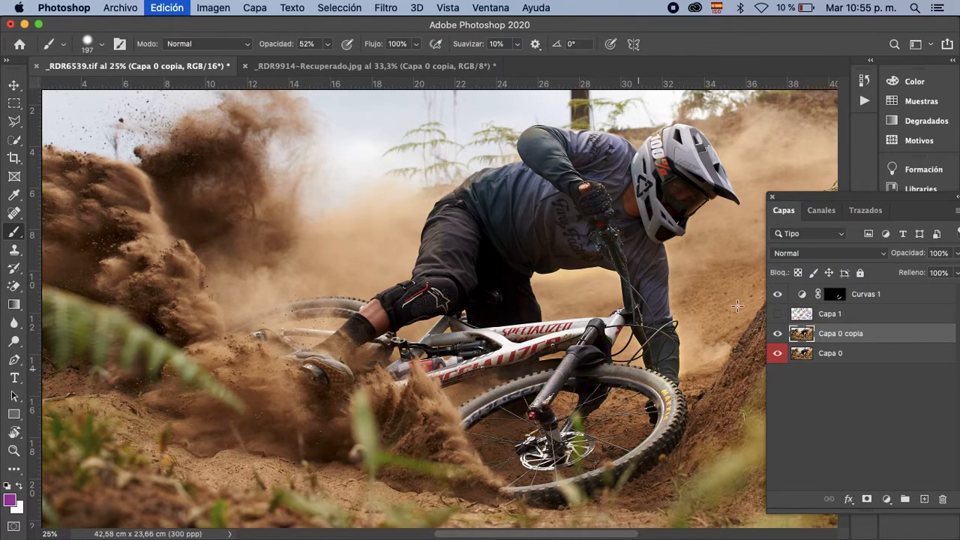
click(836, 296)
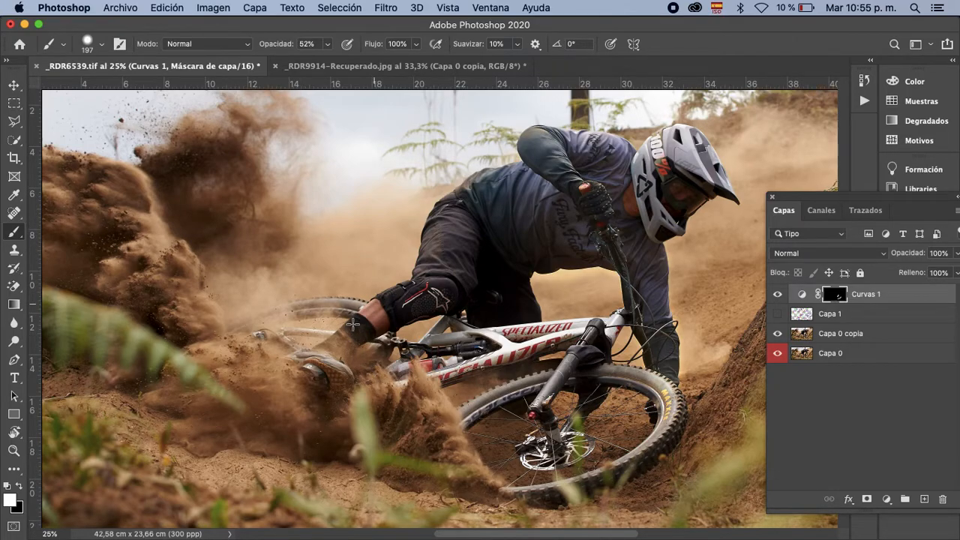
Compare the photo with and without the Curvas 1 adjustment, and check it against the Capa 1 markings.
click(777, 296)
click(776, 295)
click(773, 296)
click(774, 296)
click(778, 314)
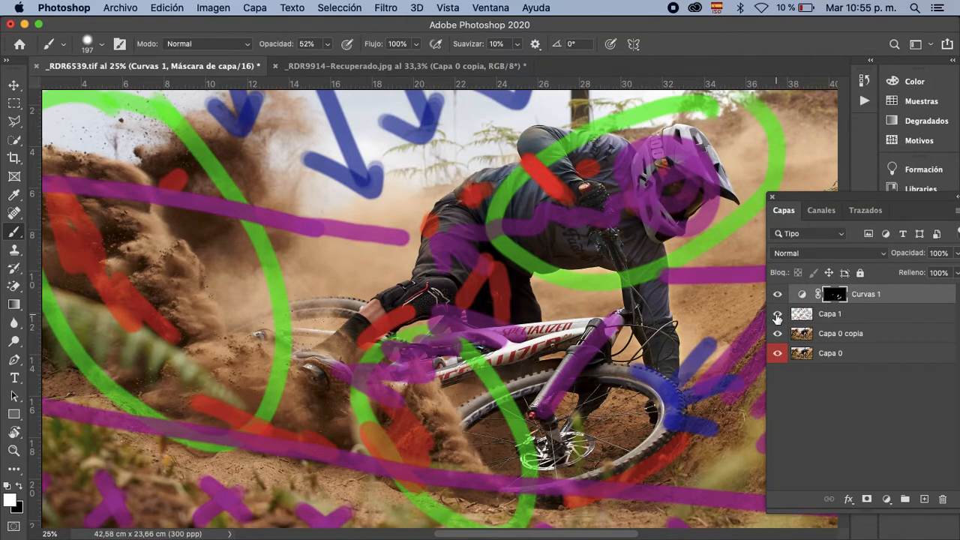
click(777, 314)
click(777, 314)
click(778, 314)
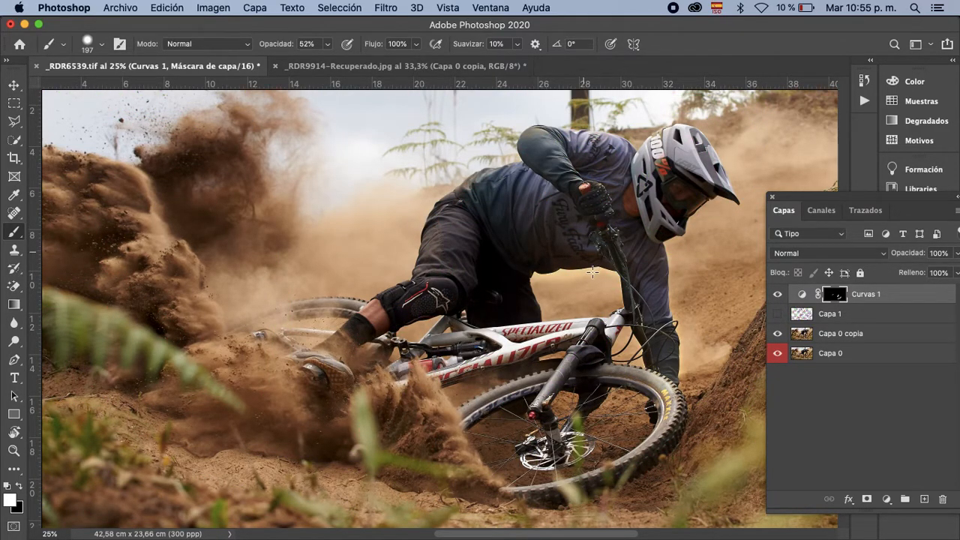
Set the brush size to 115 and opacity to 86%, and paint the rider's bare shin and lower back on the Curvas 1 mask.
mouse_move(567, 201)
mouse_down()
mouse_move(550, 180)
mouse_move(548, 196)
mouse_up()
key(super+plus)
scroll(475, 275, right, 3)
scroll(476, 274, up, 1)
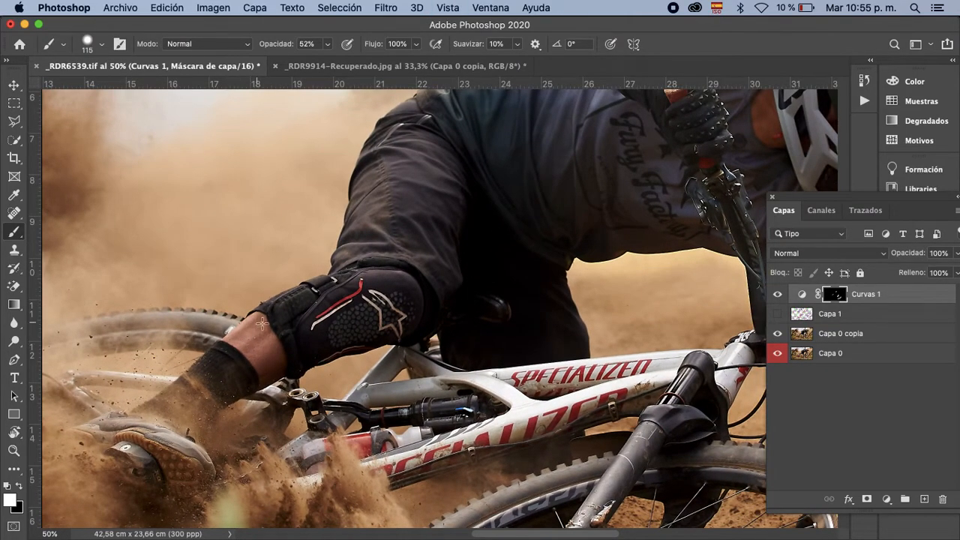
click(327, 44)
drag(329, 60, 349, 60)
click(252, 323)
drag(523, 233, 453, 314)
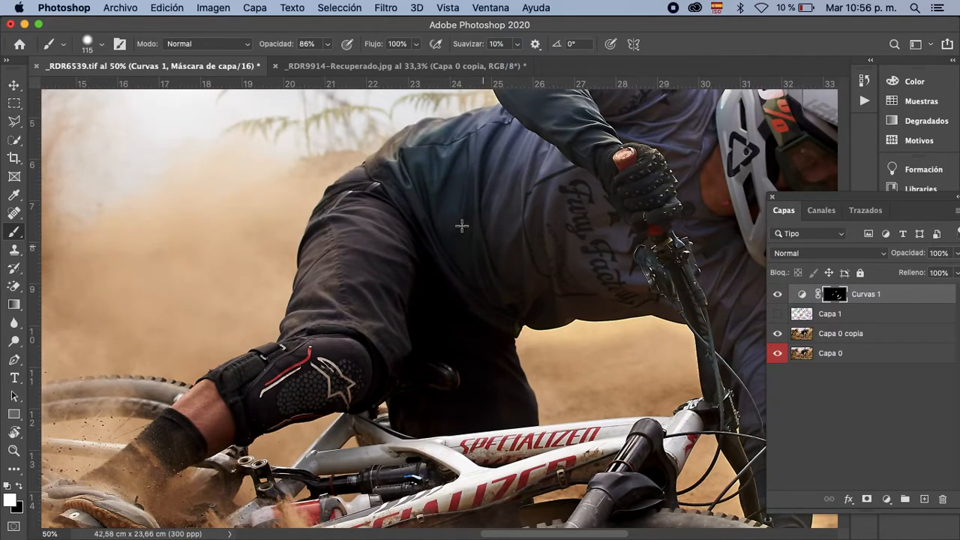
drag(418, 208, 363, 227)
Examine the rider's torso, arm and helmet at 50% zoom, comparing the photo with and without the Curvas 1 adjustment.
click(778, 296)
click(778, 297)
click(778, 297)
click(778, 297)
click(778, 297)
click(778, 297)
scroll(600, 229, up, 5)
scroll(600, 229, right, 5)
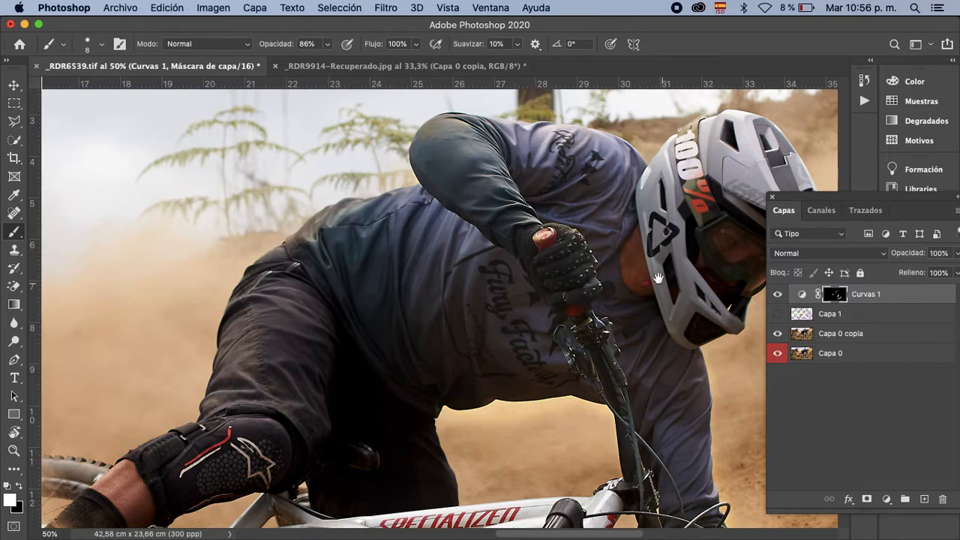
drag(656, 275, 614, 246)
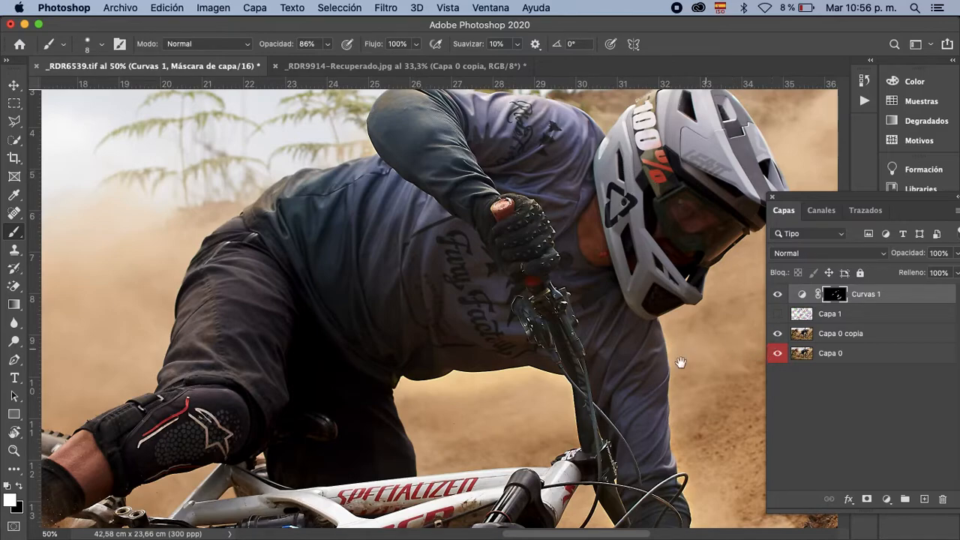
drag(681, 363, 647, 210)
Check the Capa 1 markings over the bike frame, fork and front wheel against the photo with Curvas 1 on and off.
click(778, 314)
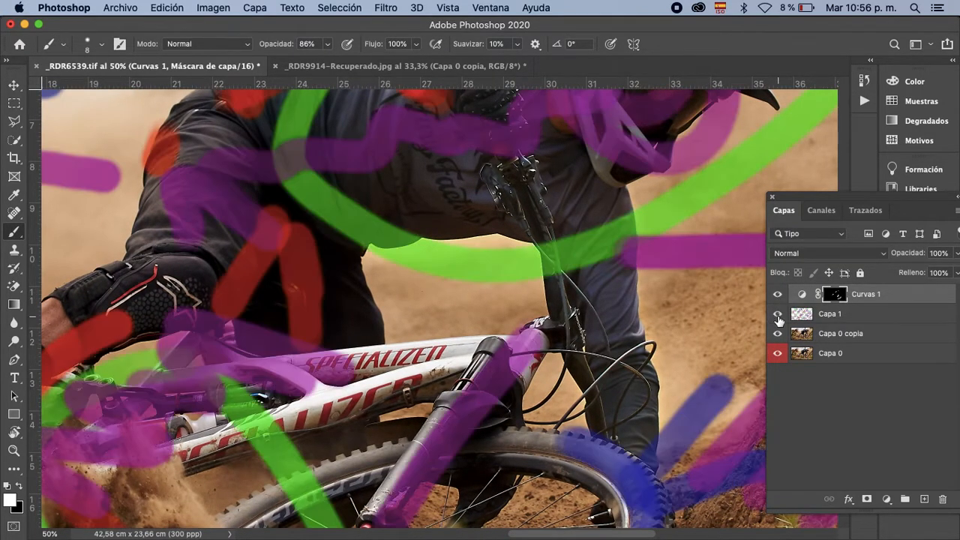
click(779, 321)
click(779, 321)
click(779, 321)
click(780, 321)
drag(349, 396, 517, 271)
click(780, 315)
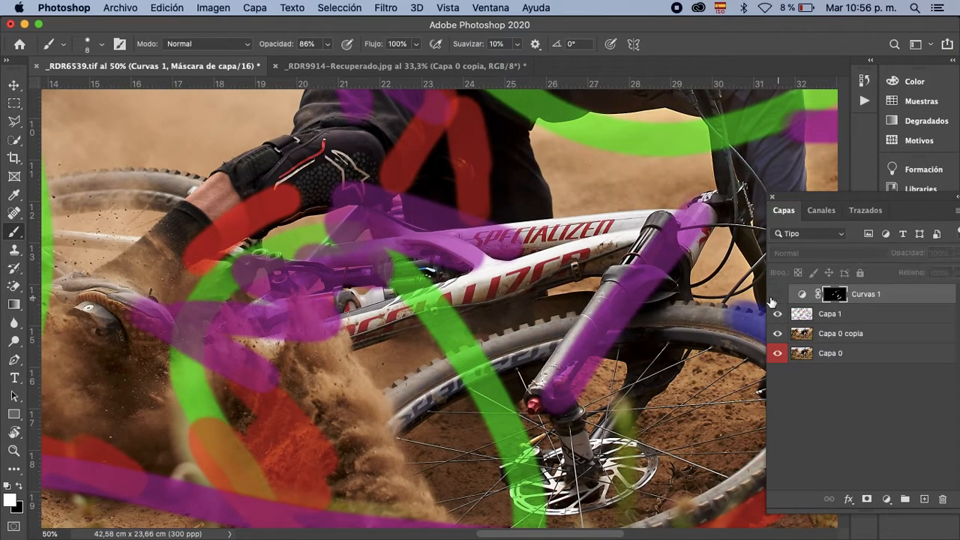
click(779, 321)
click(779, 321)
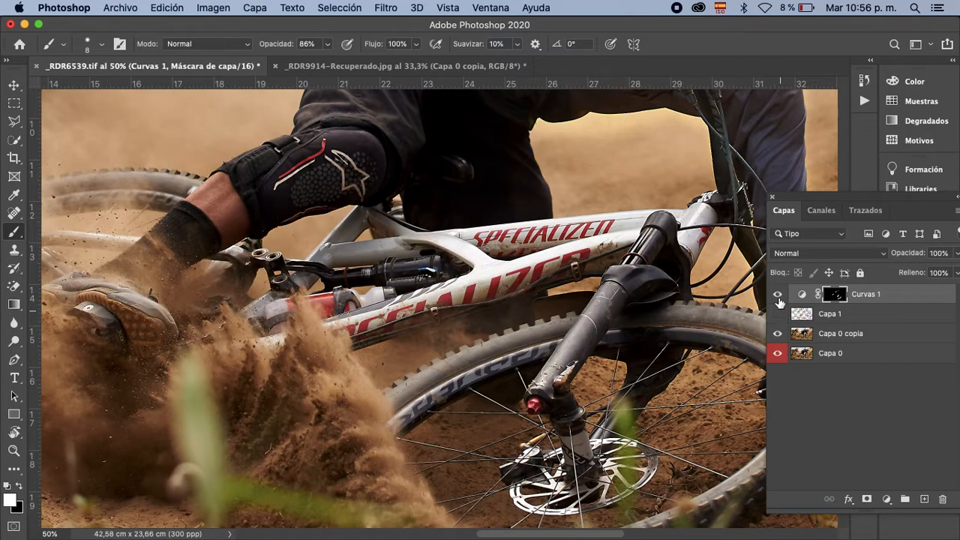
Check the bike frame against the Capa 1 markings, set the brush size to 57, and paint the frame area on the Curvas 1 mask.
click(778, 295)
click(778, 295)
click(779, 315)
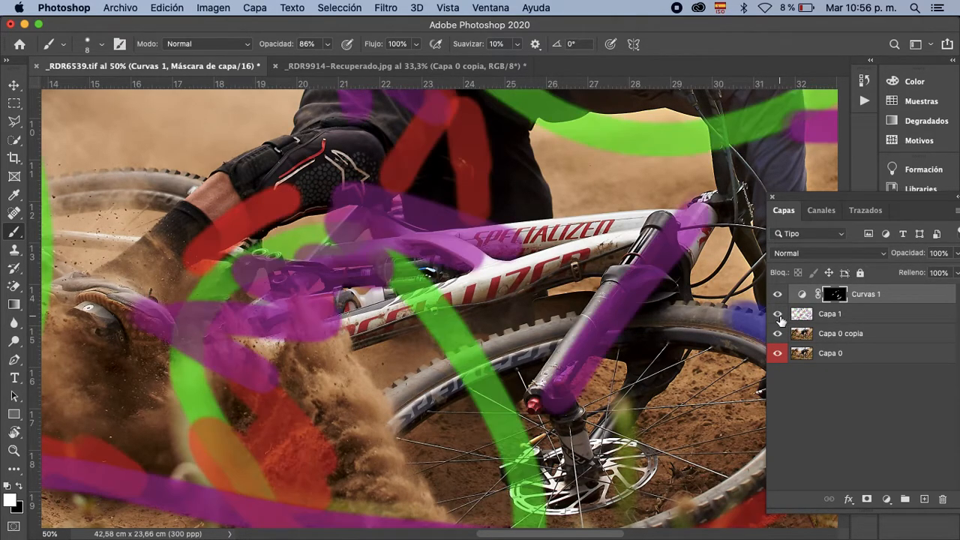
click(779, 315)
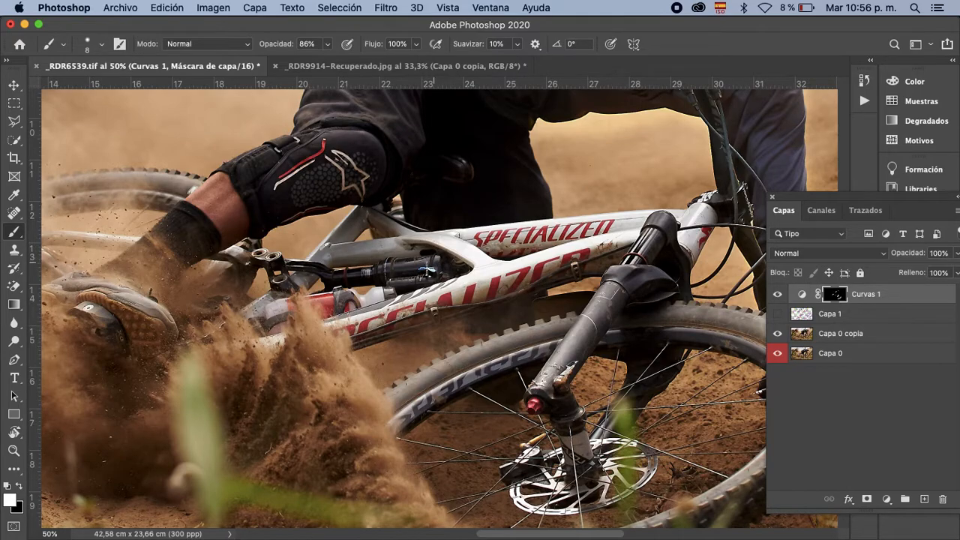
drag(364, 282, 384, 281)
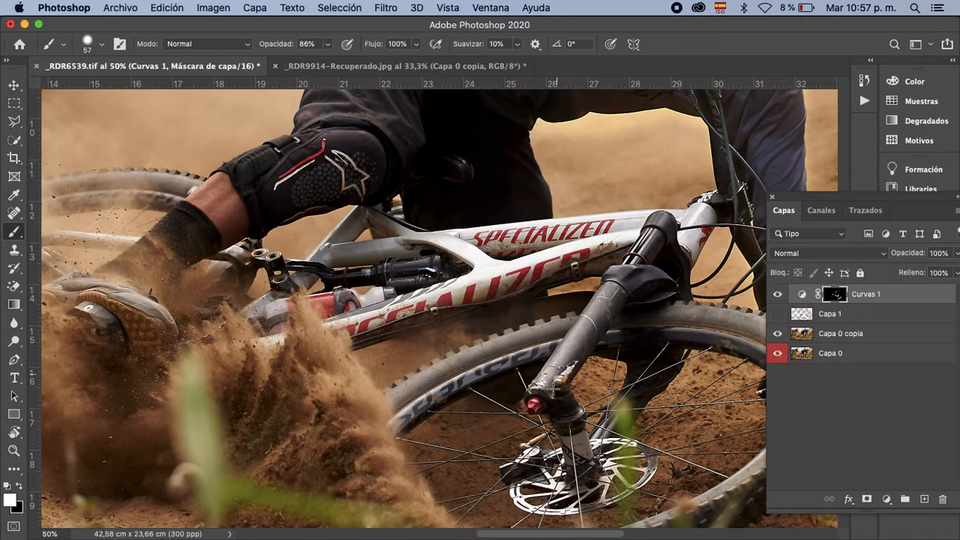
Check the Capa 1 markings over the dirt spray and the ground beside the front wheel.
drag(448, 341, 534, 173)
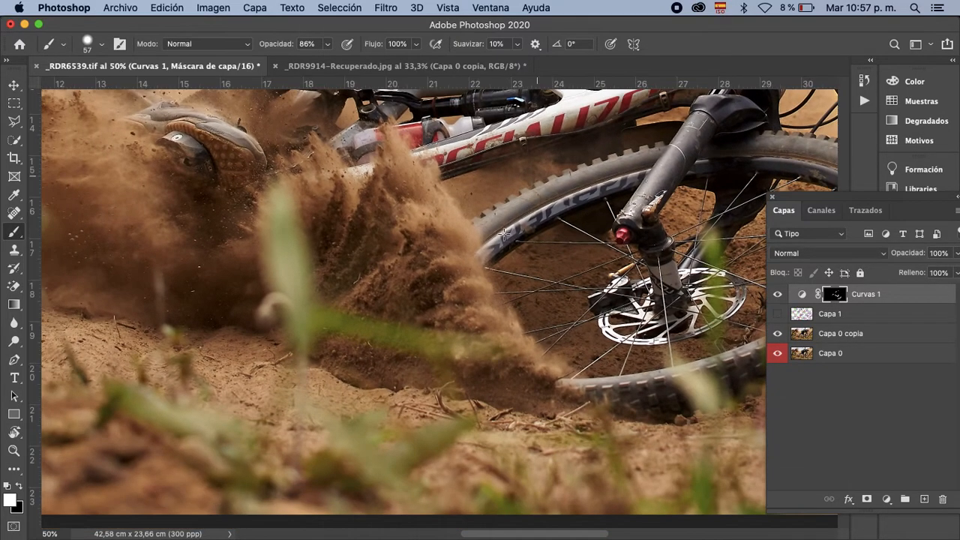
drag(399, 279, 503, 308)
click(778, 314)
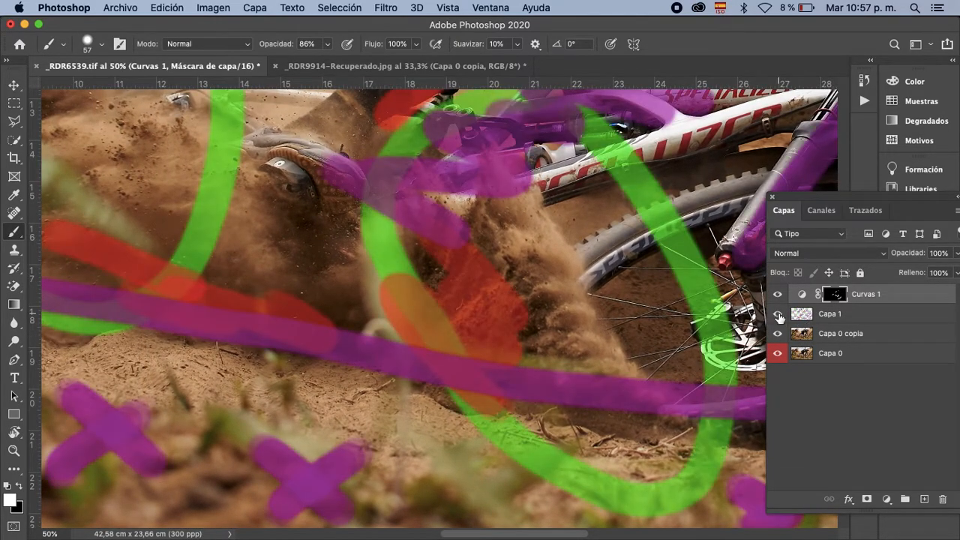
click(778, 313)
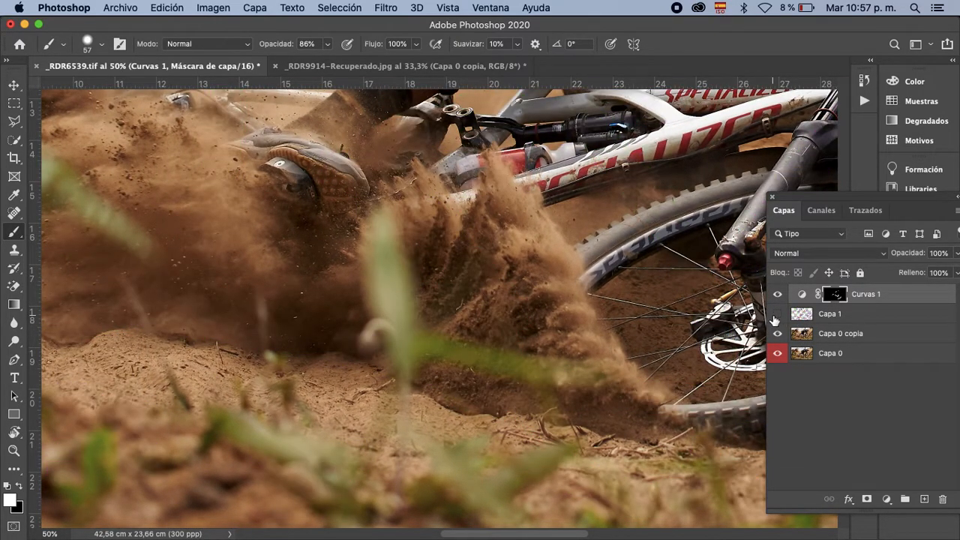
Set the brush size to 429 and paint the dark dust around and below the rider's foot on the Curvas 1 mask.
mouse_move(421, 358)
mouse_down()
mouse_move(549, 320)
mouse_move(533, 328)
mouse_up()
mouse_move(451, 318)
mouse_down()
mouse_move(517, 312)
mouse_move(512, 215)
mouse_up()
drag(430, 282, 438, 281)
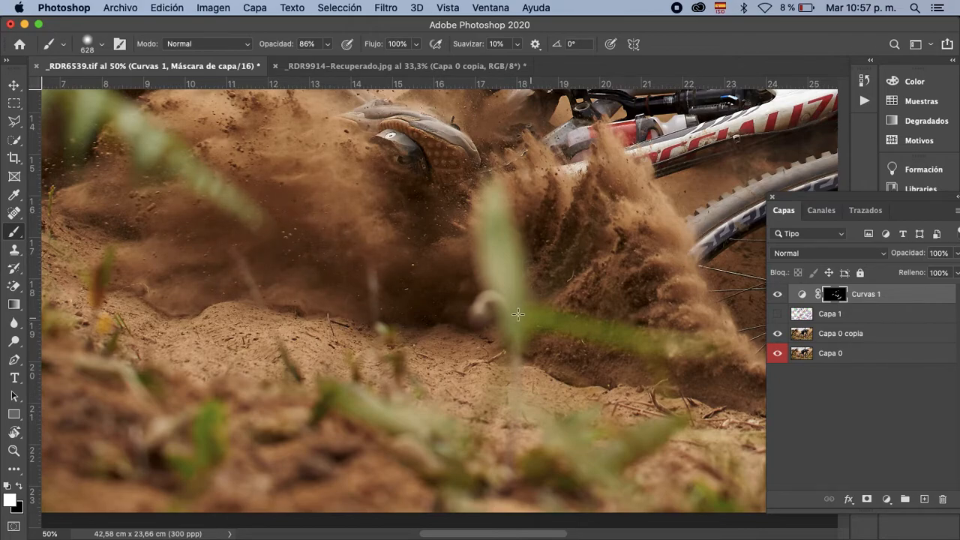
key(super+minus)
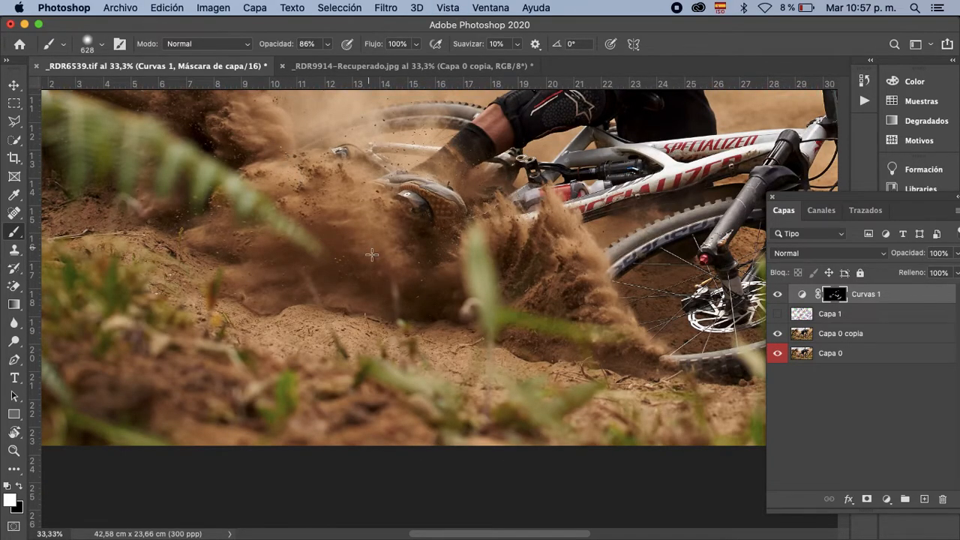
drag(393, 274, 405, 278)
mouse_move(517, 307)
mouse_down()
mouse_move(499, 328)
mouse_move(543, 332)
mouse_up()
mouse_move(397, 328)
mouse_down()
mouse_move(496, 384)
mouse_move(559, 401)
mouse_up()
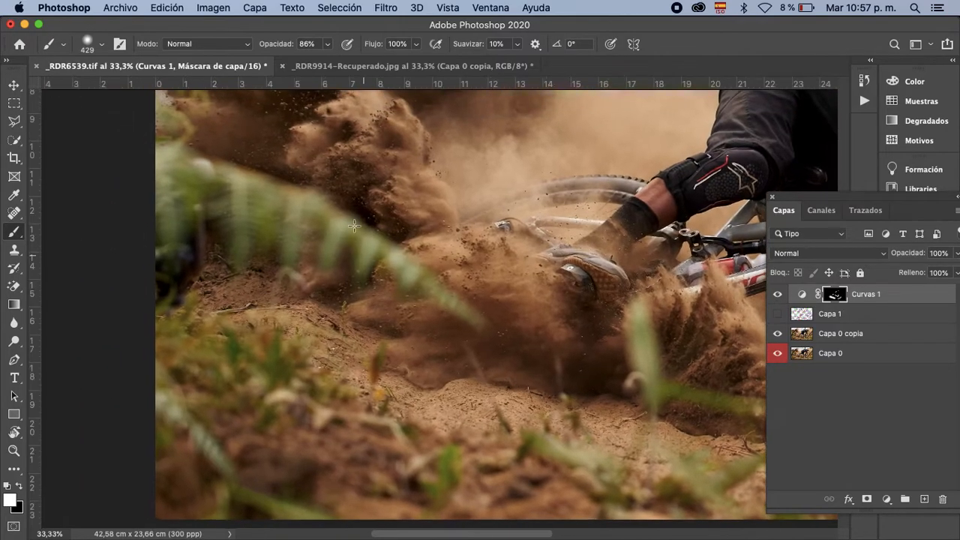
Check the Capa 1 markings over the large dust cloud, set the brush size to 310, and paint the cloud's shadows on the Curvas 1 mask.
scroll(544, 368, up, 5)
scroll(545, 369, left, 4)
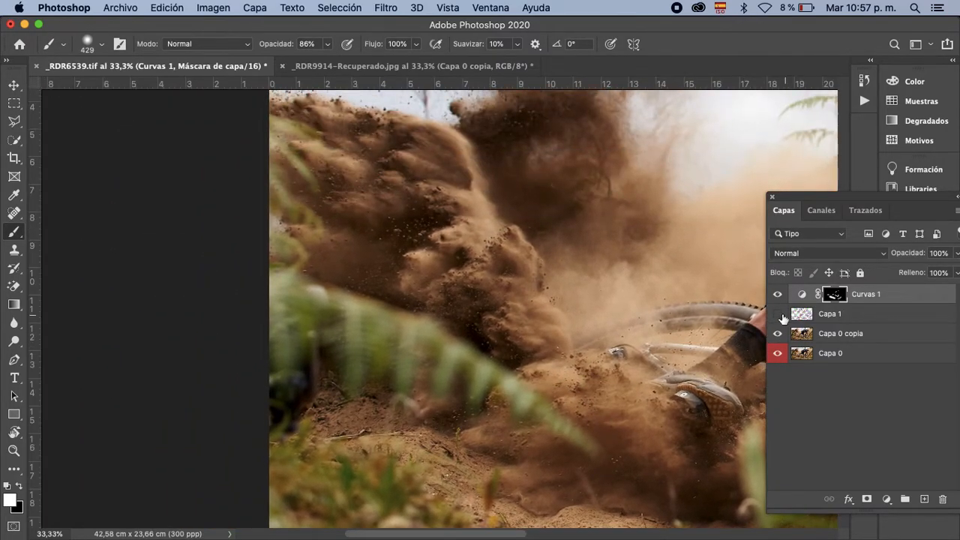
click(778, 314)
click(777, 314)
click(903, 63)
scroll(536, 293, up, 3)
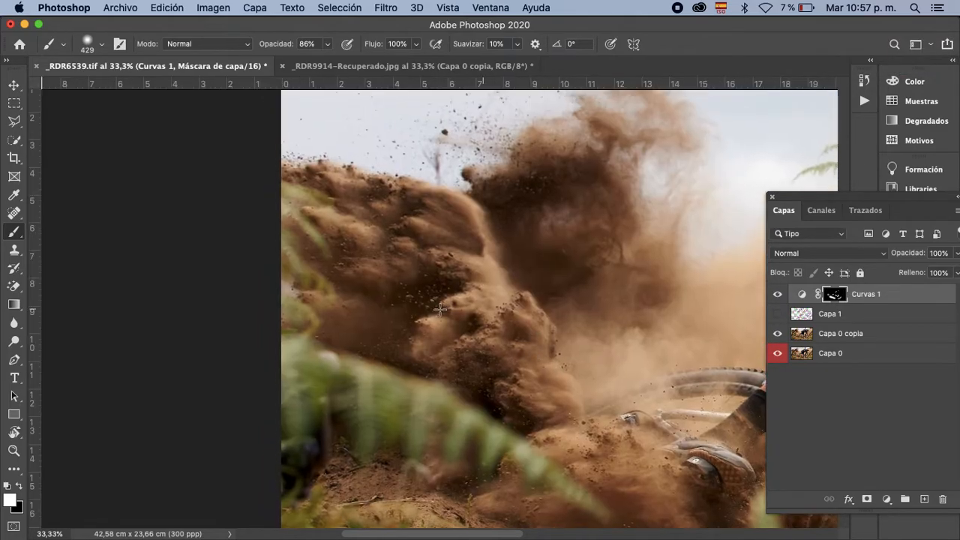
drag(452, 314, 430, 316)
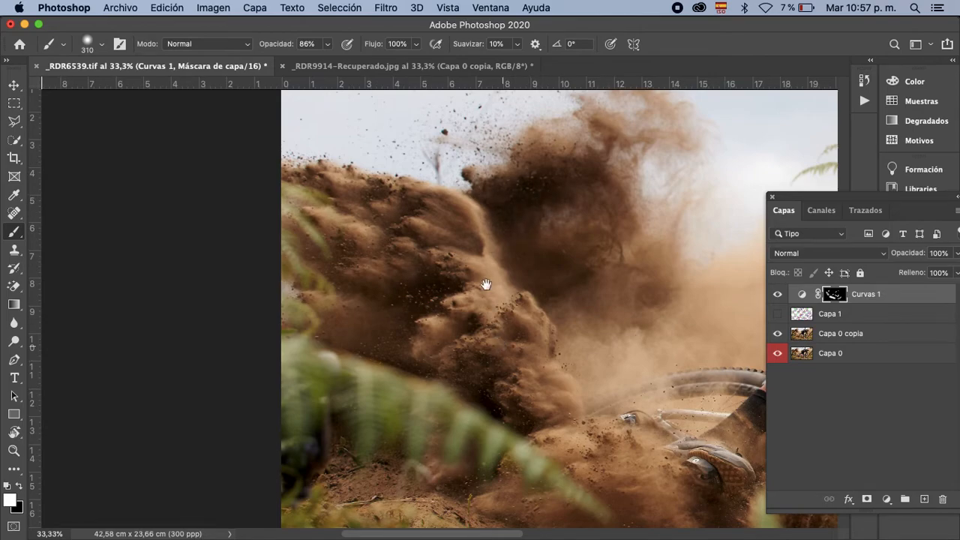
Set the brush size to 275 and paint the rider's shorts on the Curvas 1 mask.
scroll(489, 299, down, 4)
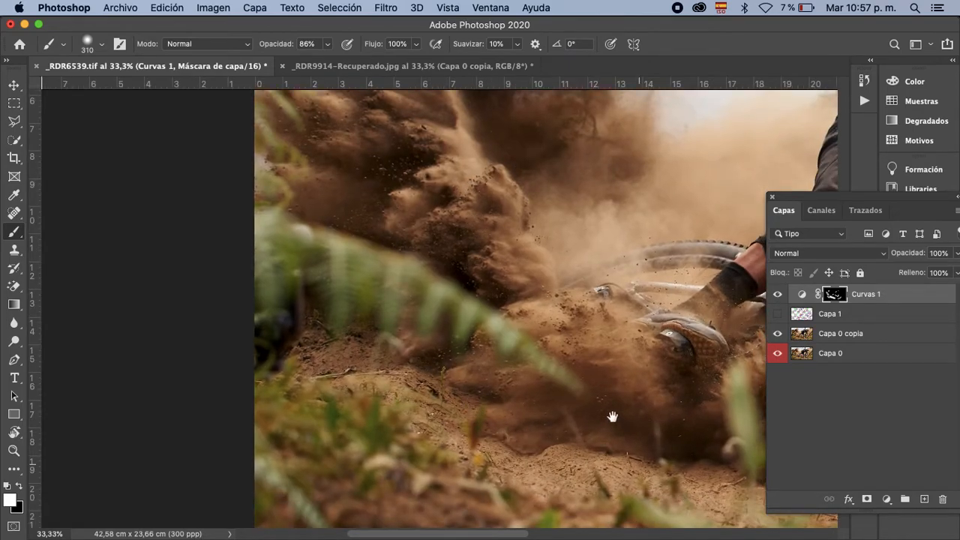
scroll(616, 420, down, 4)
scroll(616, 420, right, 7)
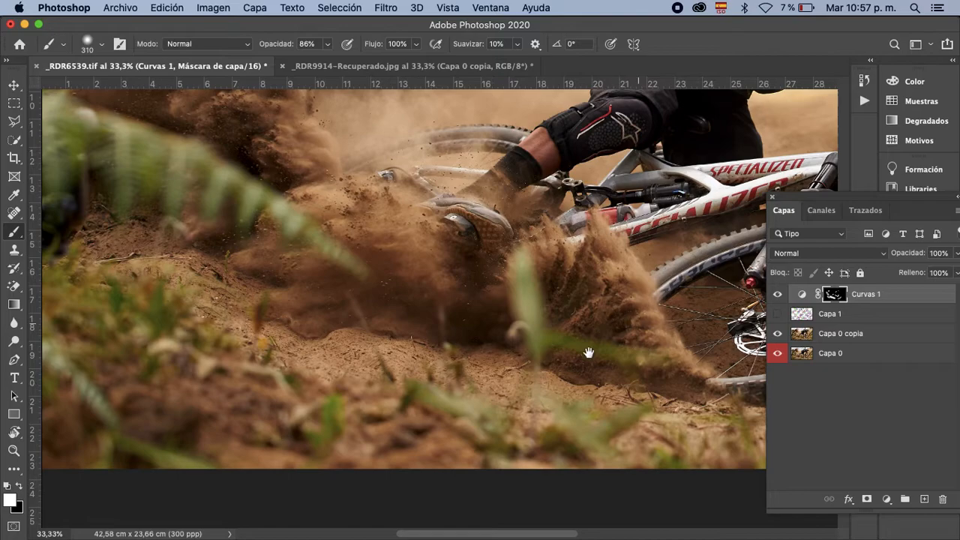
scroll(593, 344, up, 6)
scroll(592, 344, right, 2)
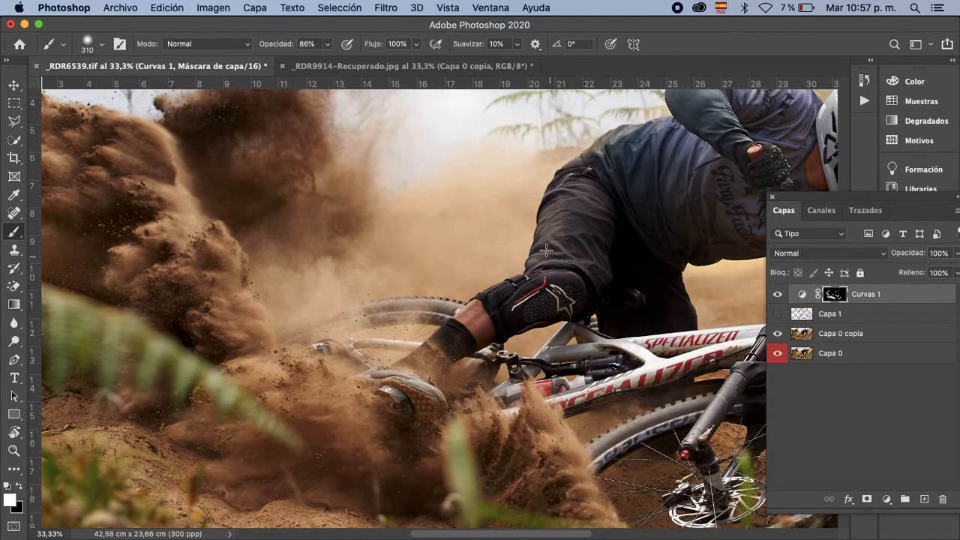
drag(533, 234, 524, 235)
scroll(566, 327, right, 7)
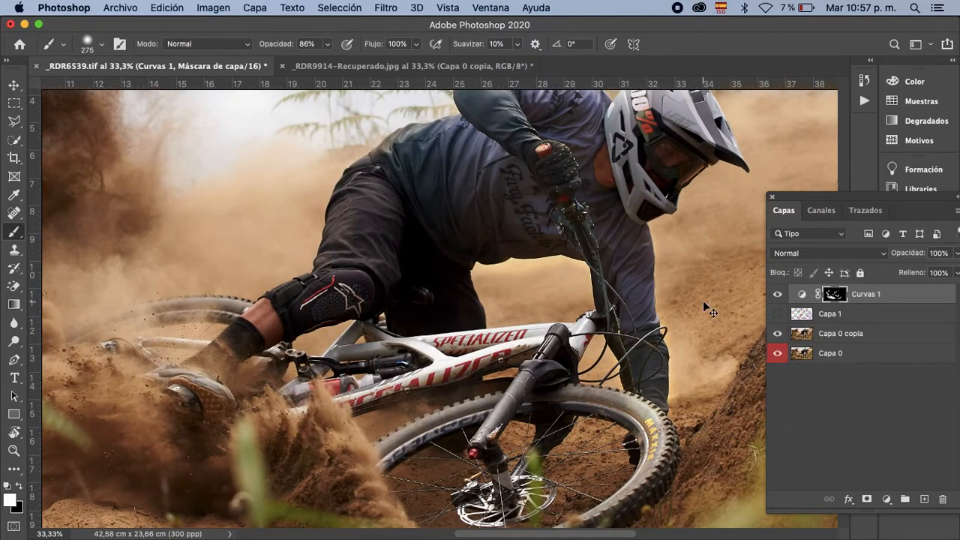
Review the whole photo against the Capa 1 markings, and compare it with and without the Curvas 1 adjustment.
scroll(703, 300, down, 3)
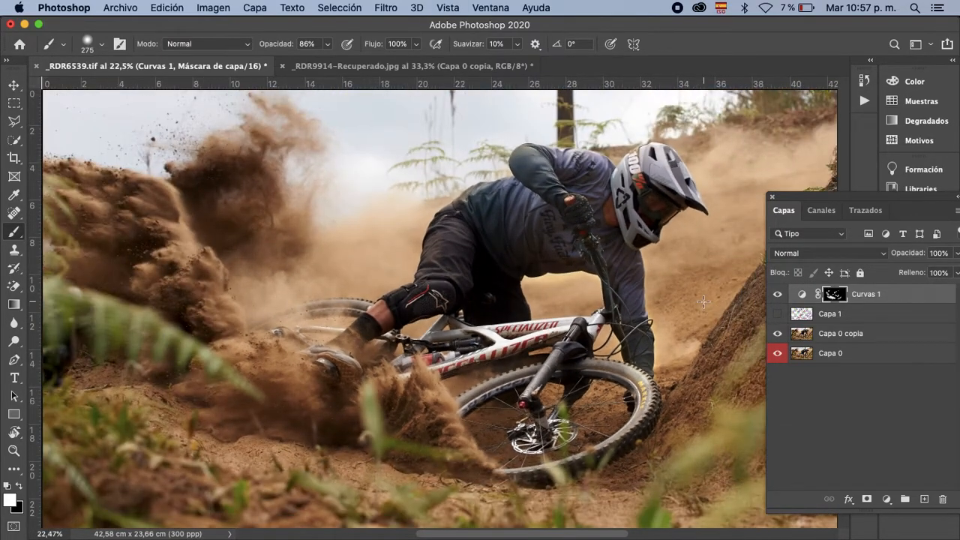
click(777, 315)
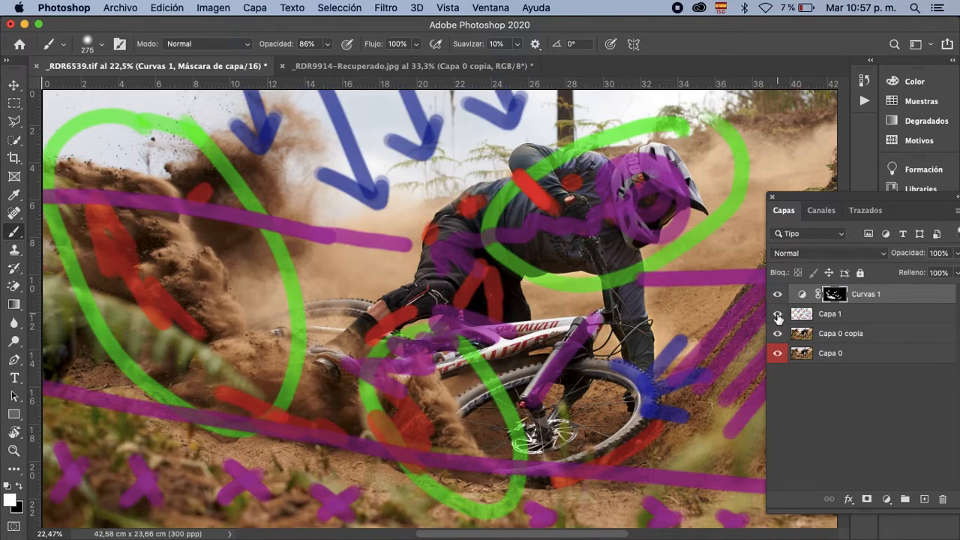
click(778, 315)
click(779, 294)
click(779, 294)
click(779, 295)
click(779, 296)
Add a second Curves adjustment layer, raise its midtones to brighten the photo, and invert its mask to black.
drag(631, 312, 493, 296)
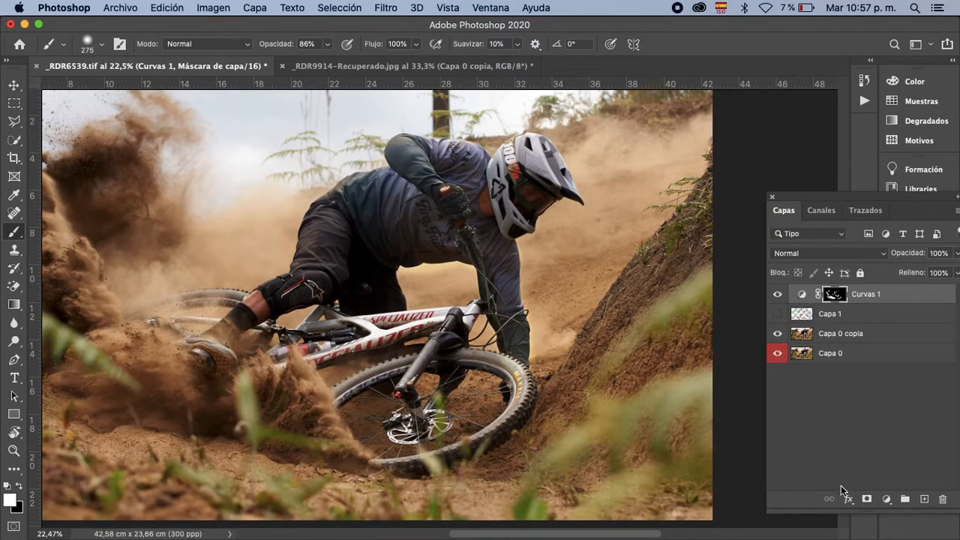
click(887, 499)
click(889, 327)
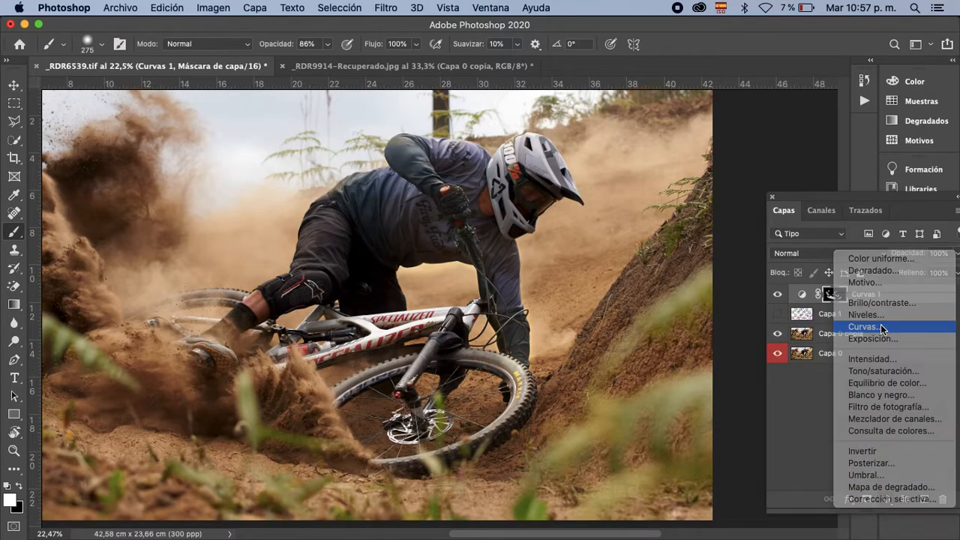
mouse_move(834, 371)
mouse_down()
mouse_move(829, 345)
mouse_move(832, 355)
mouse_up()
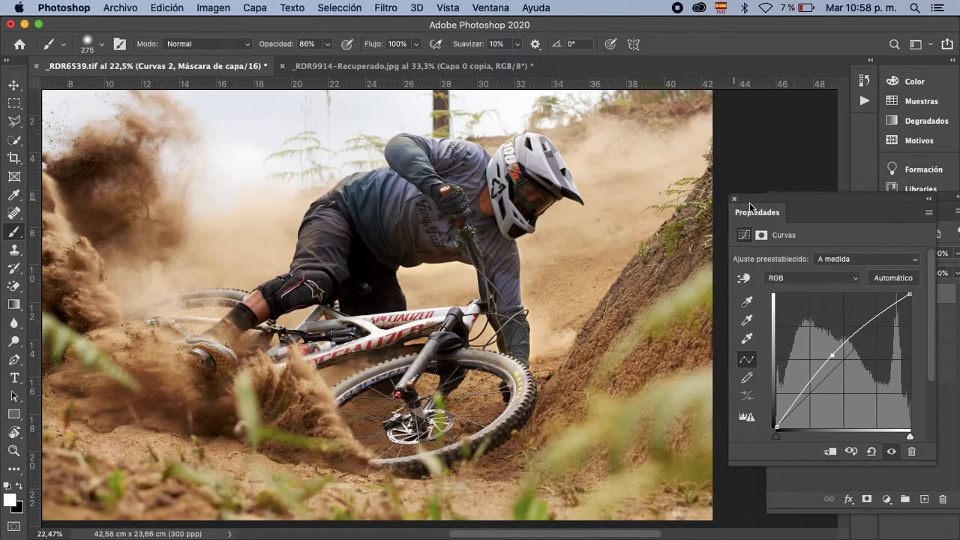
click(735, 198)
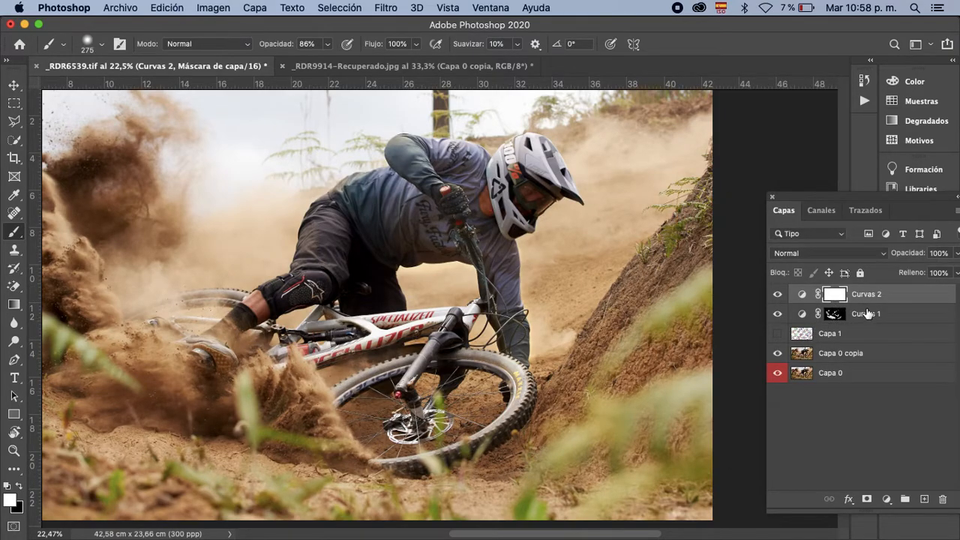
key(super+i)
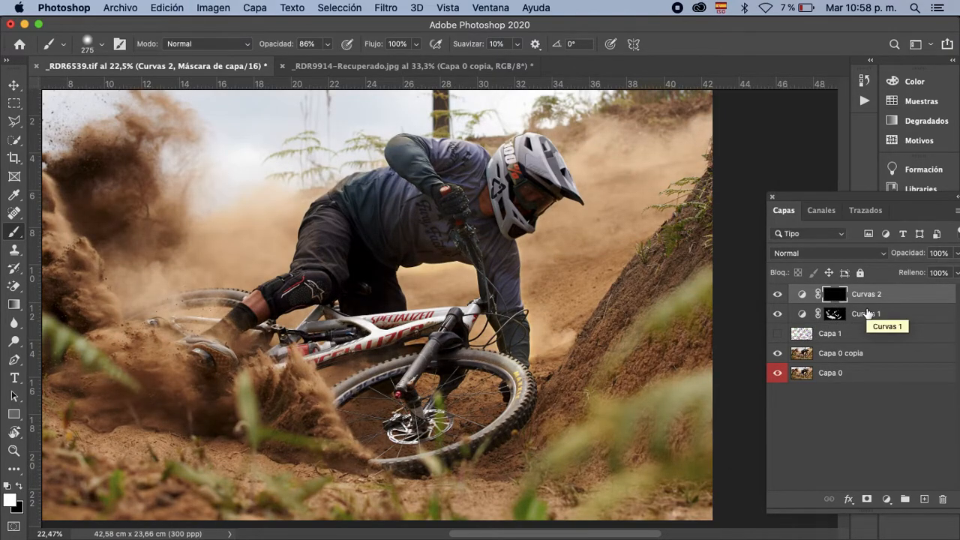
Check the Capa 1 markings over the rider, set the brush size to 70, and paint the helmet on the Curvas 2 mask.
drag(502, 265, 502, 315)
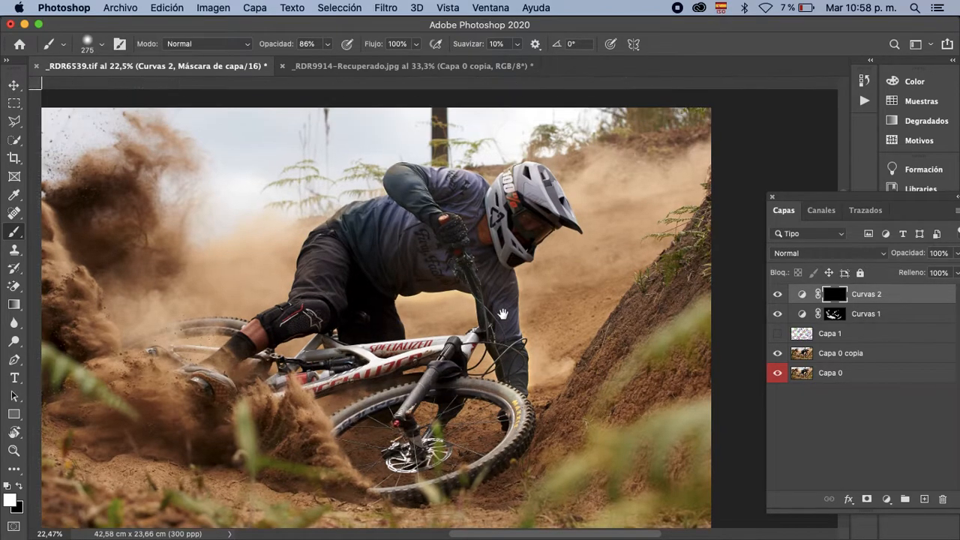
key(super+plus)
key(super+plus)
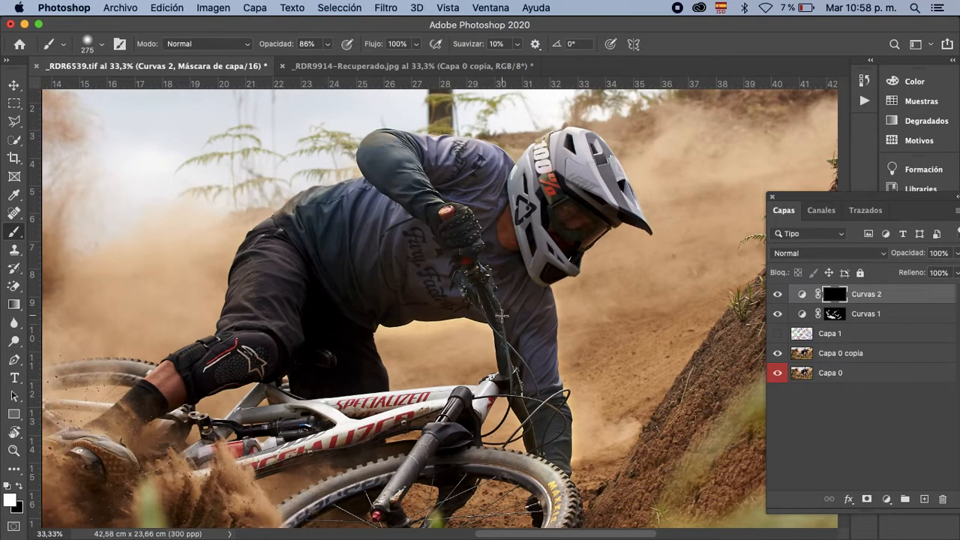
click(778, 334)
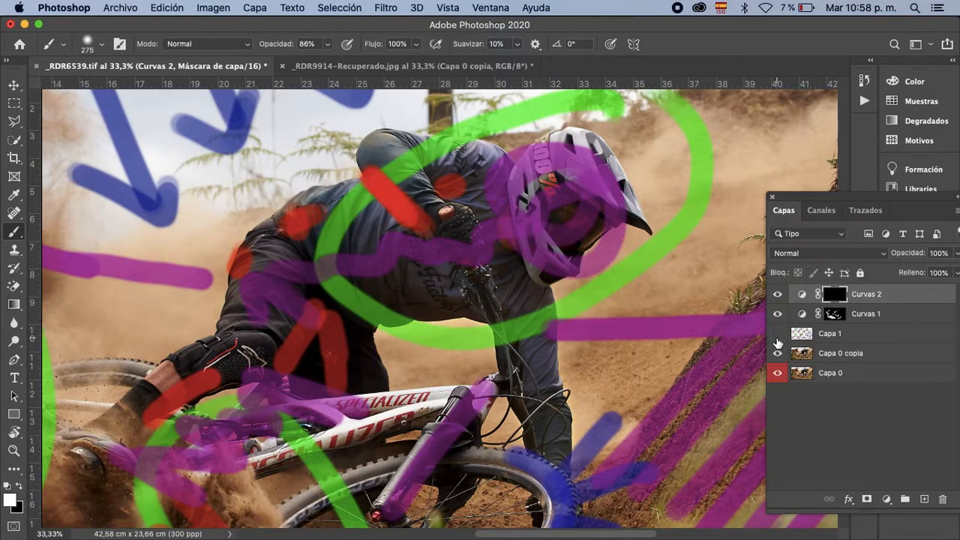
click(777, 336)
mouse_move(590, 175)
mouse_down()
mouse_move(576, 176)
mouse_move(592, 177)
mouse_move(582, 141)
mouse_move(583, 152)
mouse_up()
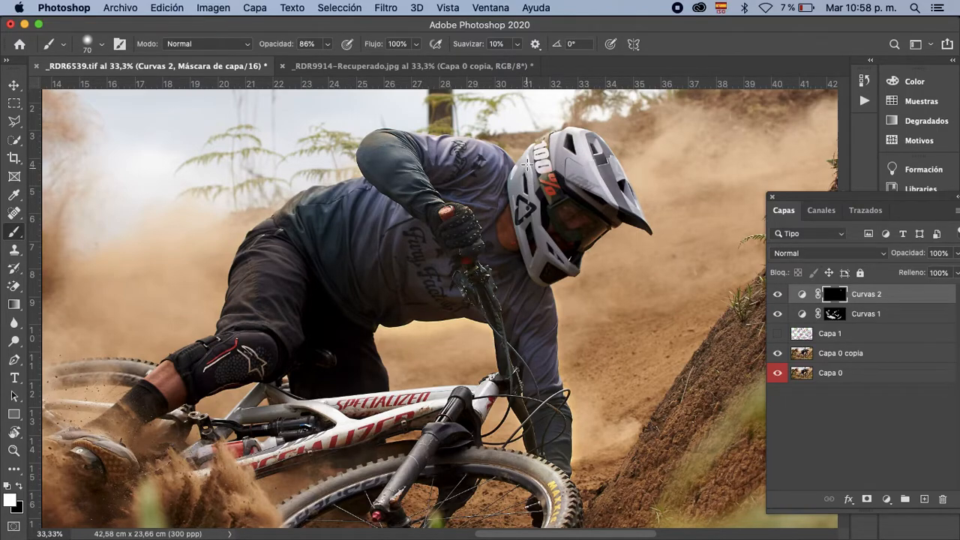
Check the Capa 1 markings around the rider's torso and helmet, and leave the Capa 1 and Curvas 1 layers hidden.
drag(629, 314, 653, 349)
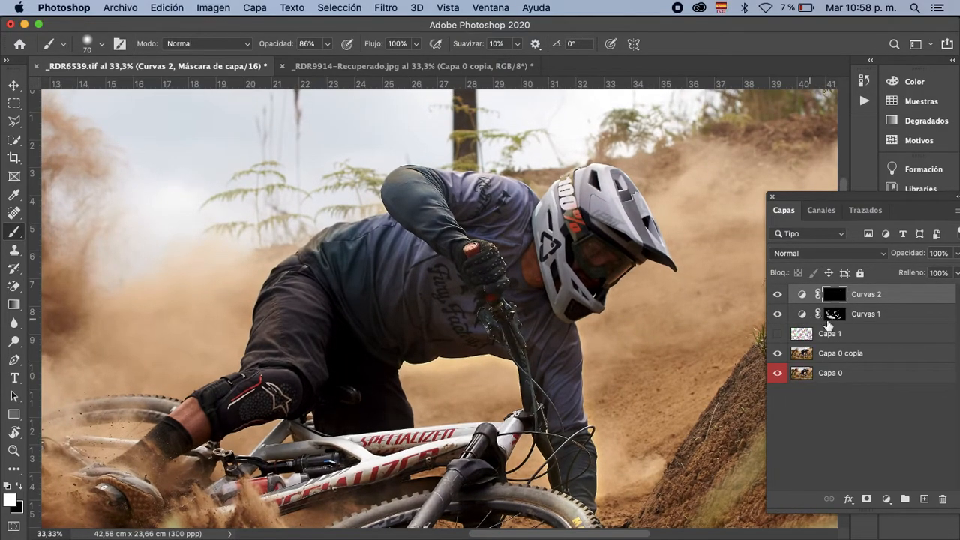
click(778, 334)
scroll(512, 307, up, 5)
scroll(513, 307, left, 3)
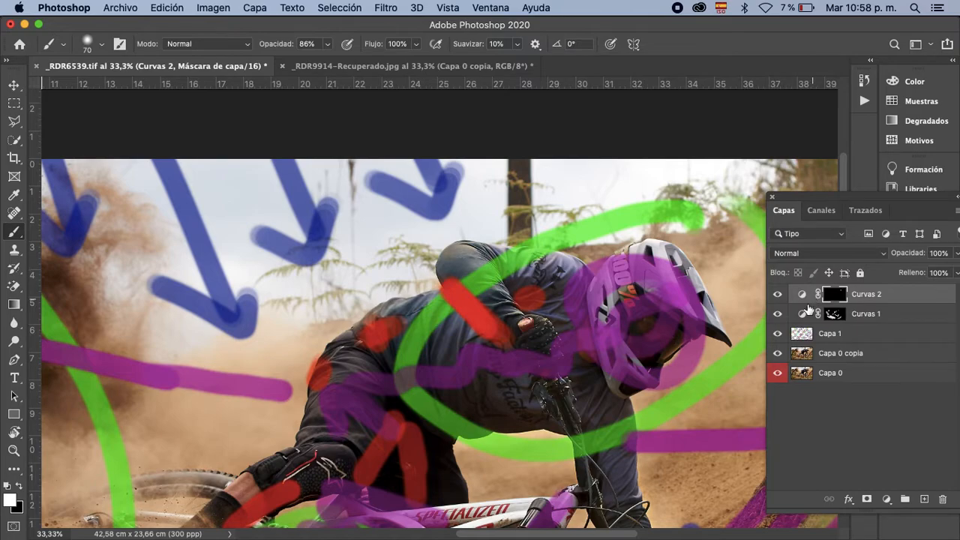
click(779, 315)
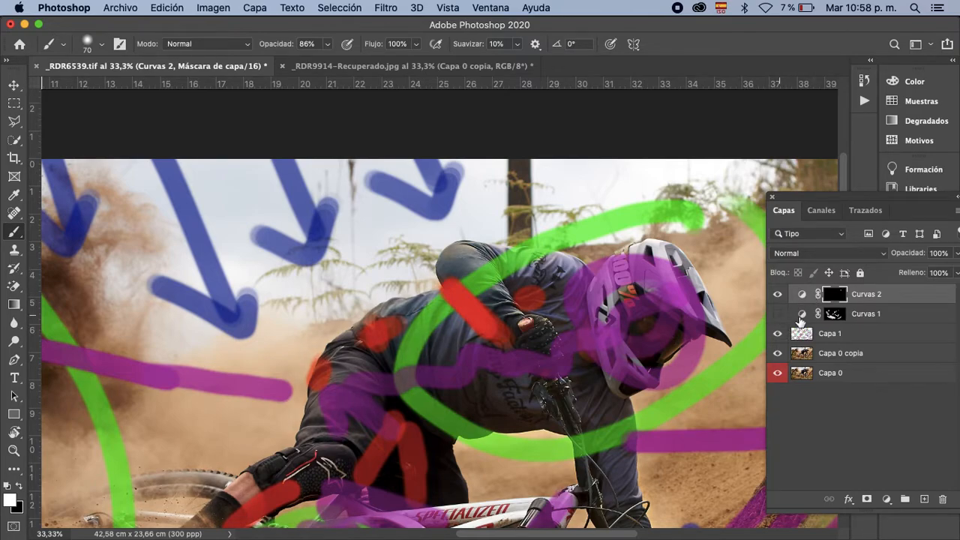
click(778, 313)
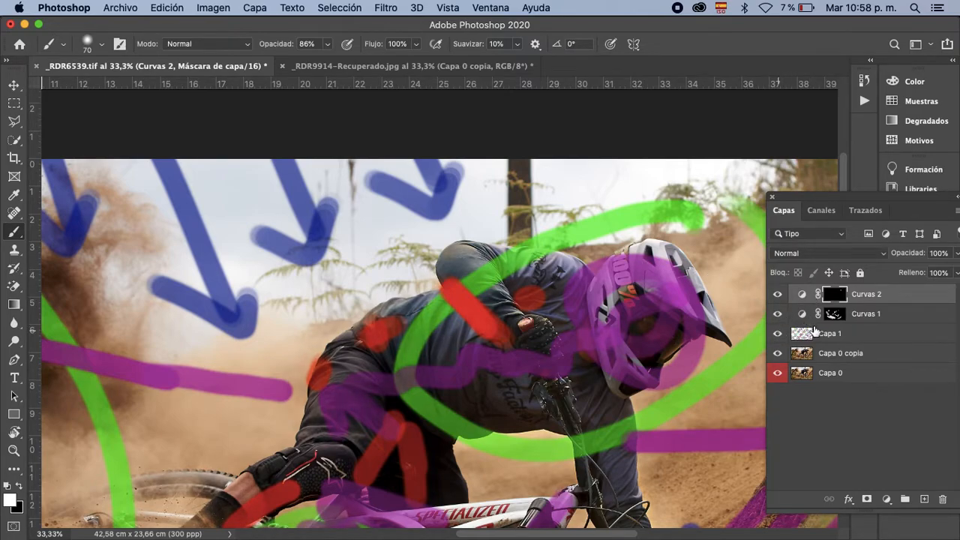
click(778, 333)
click(778, 296)
click(778, 312)
click(778, 296)
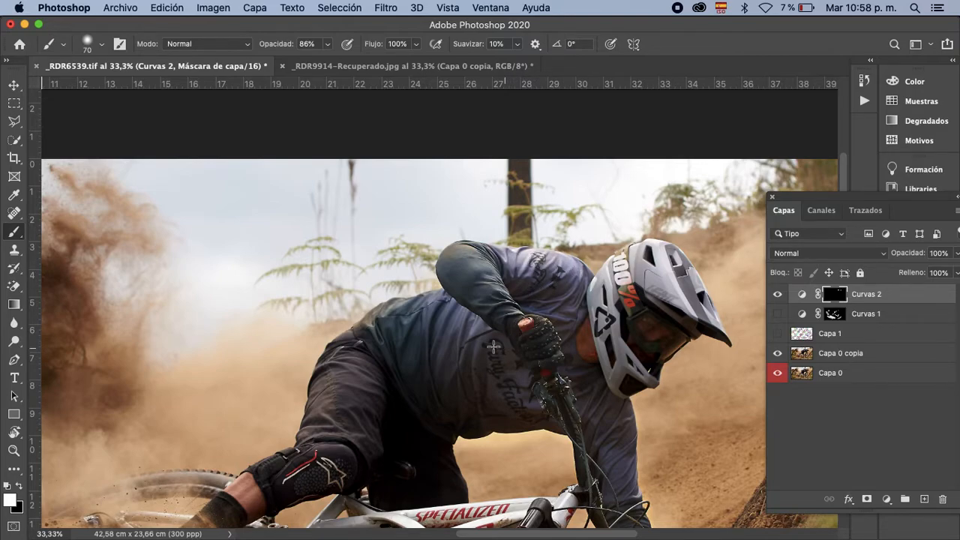
Paint highlights on the rider's shirt, shorts and the bike on the Curvas 2 mask with brush sizes 180, 209 and 77.
drag(482, 360, 525, 360)
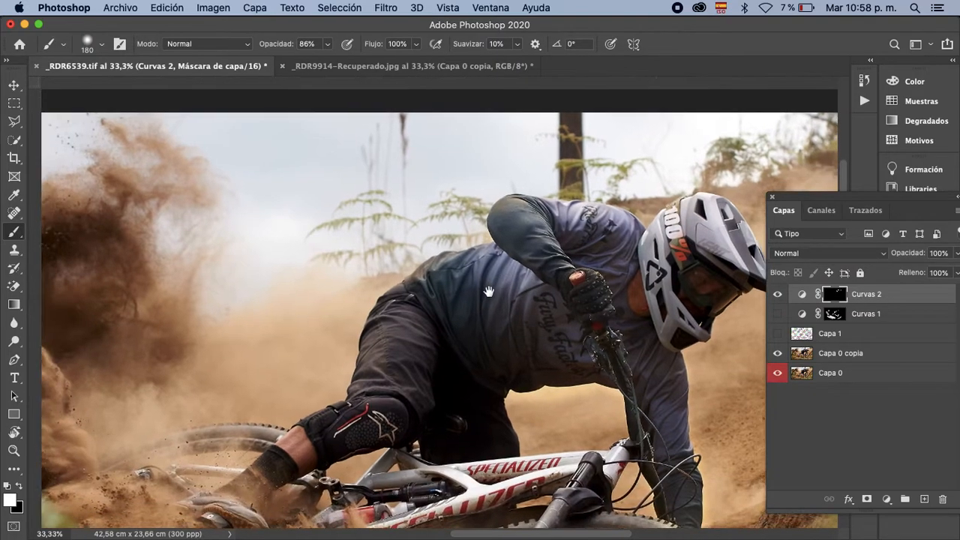
scroll(422, 321, down, 5)
scroll(422, 321, left, 5)
mouse_move(438, 330)
mouse_down()
mouse_move(445, 307)
mouse_move(444, 349)
mouse_move(441, 267)
mouse_up()
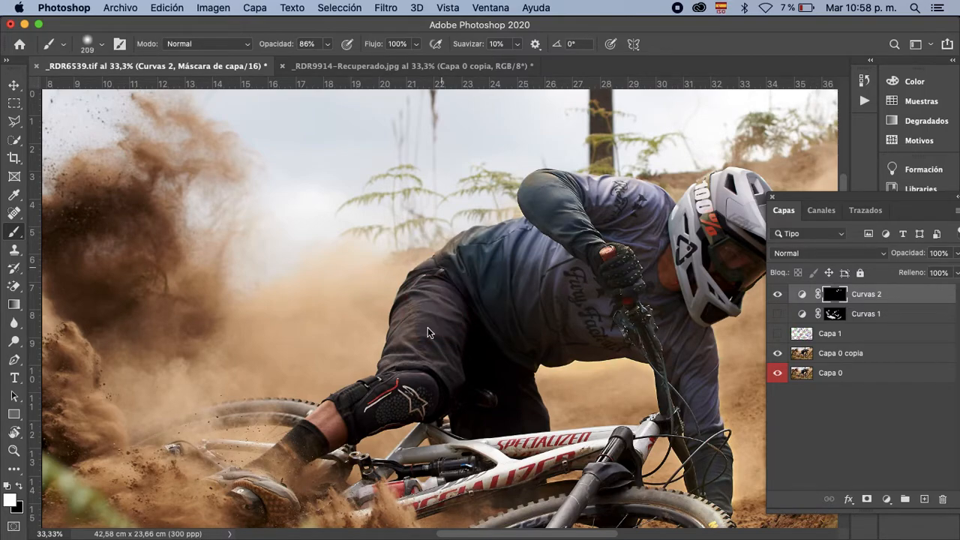
mouse_move(548, 333)
mouse_down()
mouse_move(546, 231)
mouse_move(533, 344)
mouse_move(575, 329)
mouse_move(511, 335)
mouse_up()
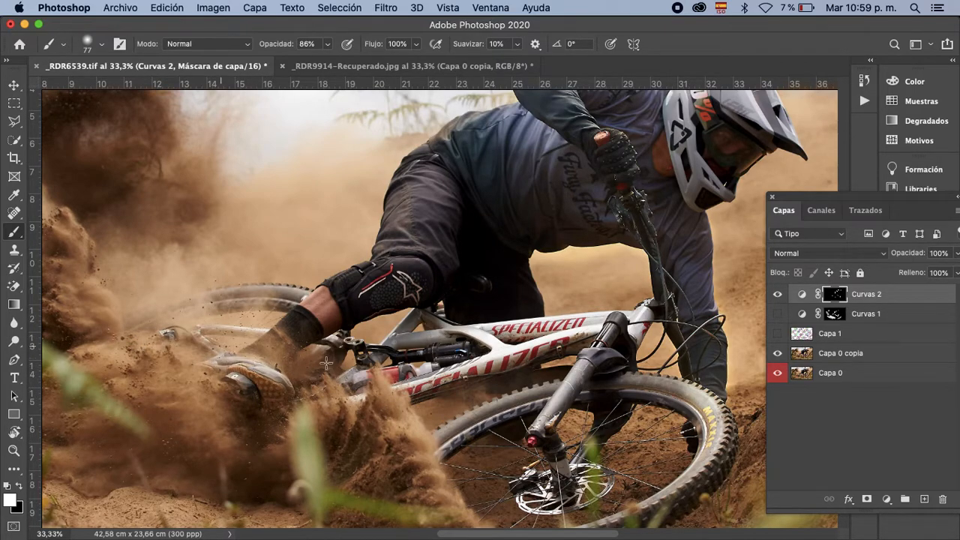
Paint highlights on the flying dirt cloud behind the rear wheel on the Curvas 2 mask with the 77 px brush.
drag(585, 413, 743, 460)
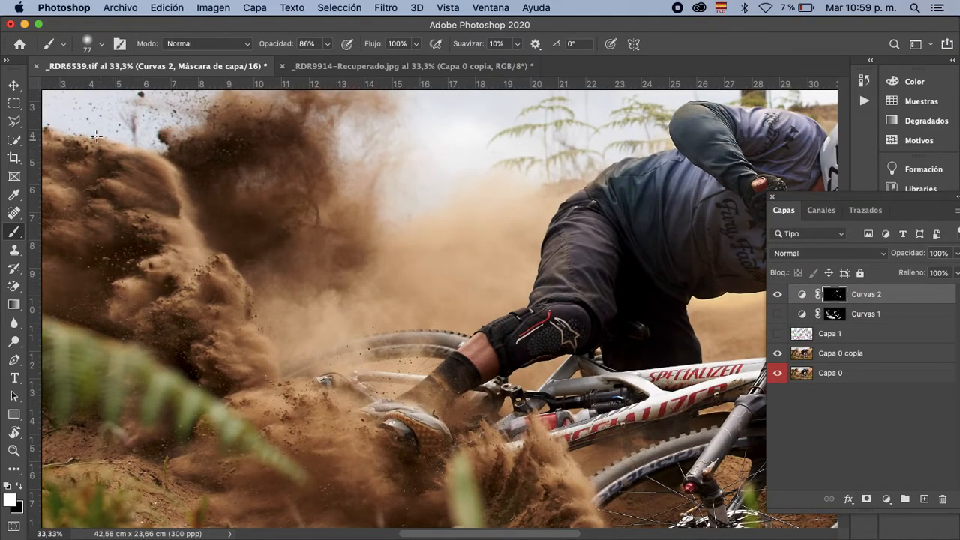
mouse_move(322, 328)
mouse_down()
mouse_move(387, 335)
mouse_move(444, 371)
mouse_up()
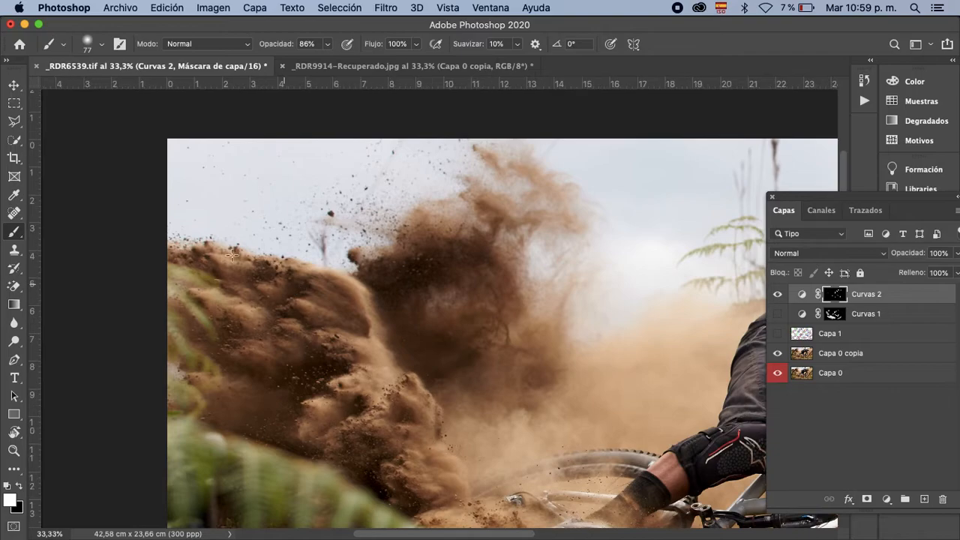
mouse_move(479, 320)
mouse_down()
mouse_move(400, 247)
mouse_move(410, 227)
mouse_move(404, 188)
mouse_up()
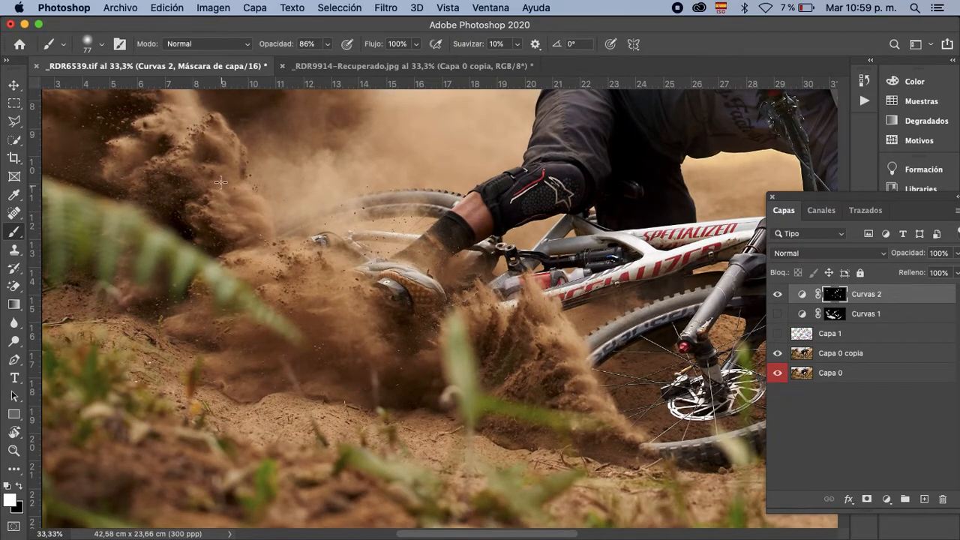
drag(218, 141, 260, 209)
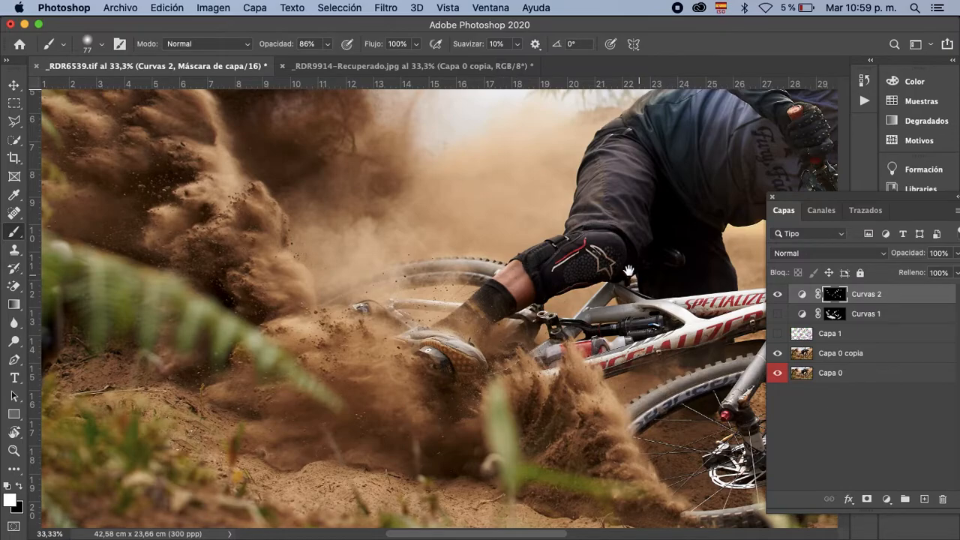
Check the Capa 1 markings around the front wheel and foreground, and leave the Capa 1 layer hidden.
scroll(634, 276, right, 5)
scroll(634, 277, down, 3)
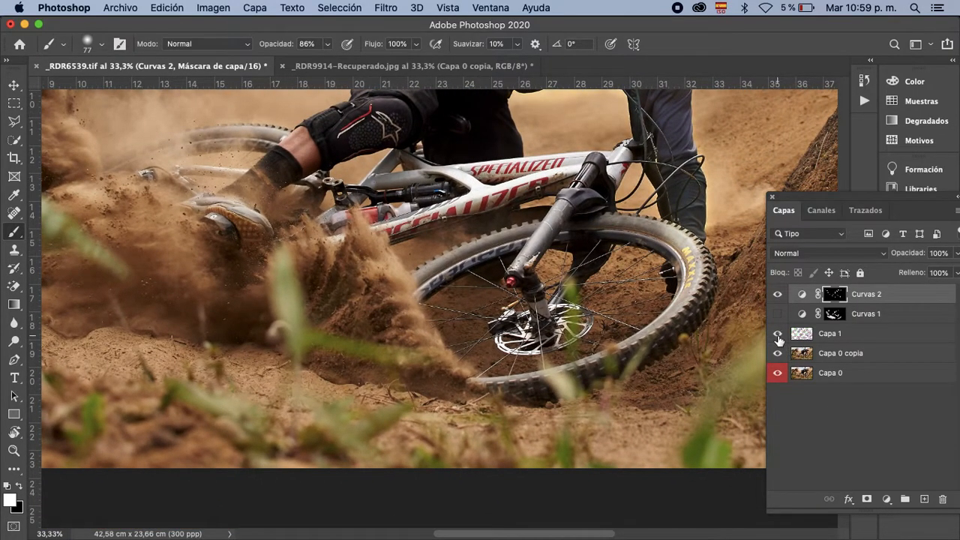
click(778, 335)
click(778, 335)
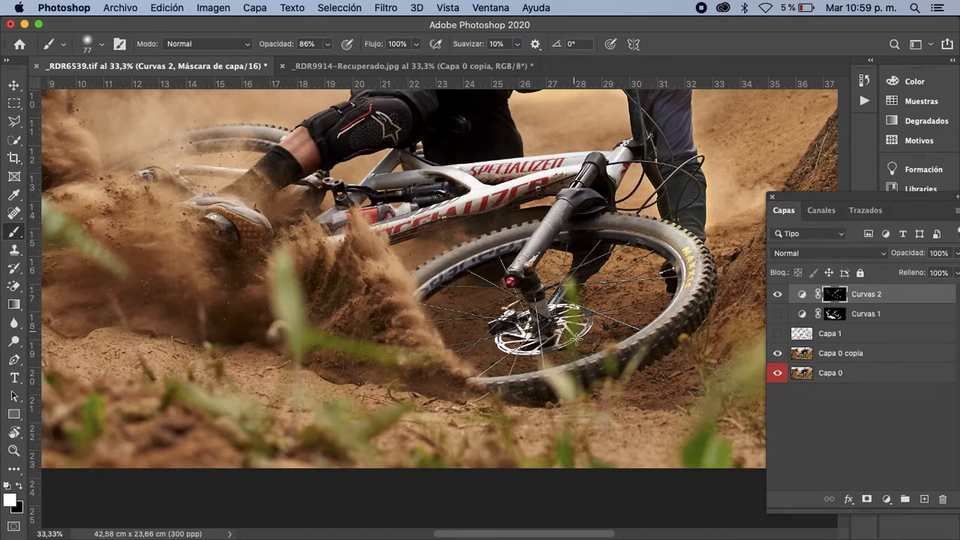
Set the brush size to 553 and paint the dirt slope in front of the rider on the Curvas 2 mask to brighten it.
scroll(683, 280, down, 5)
scroll(683, 279, right, 5)
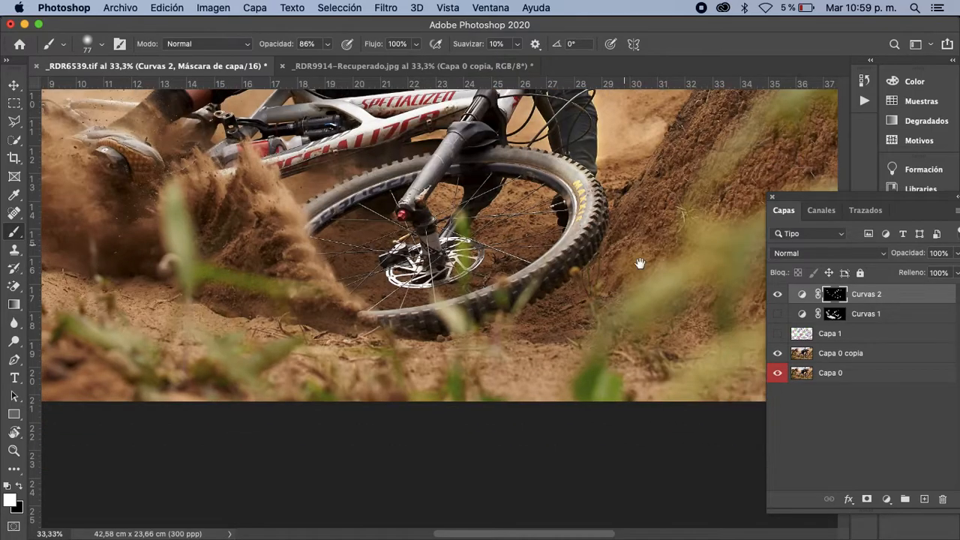
key(super+minus)
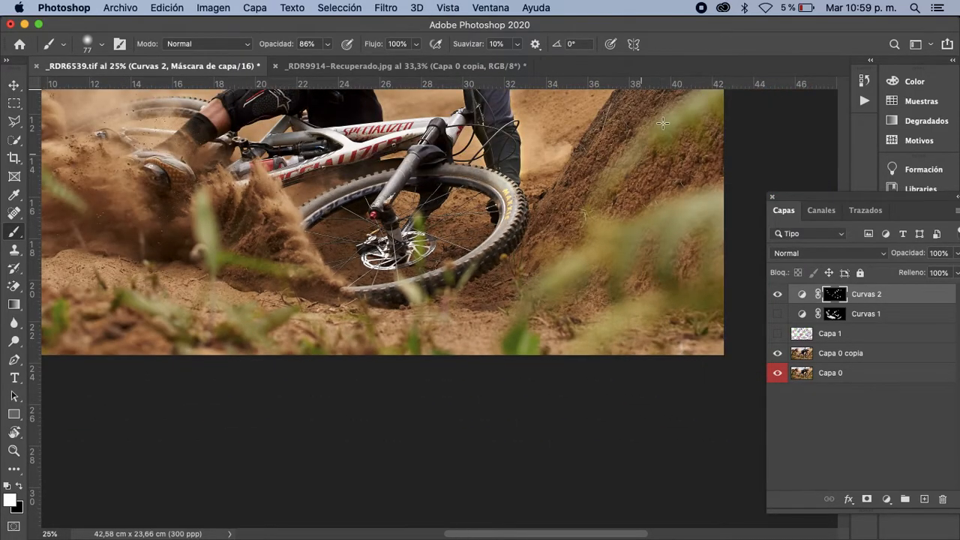
drag(646, 207, 505, 324)
key(super+r)
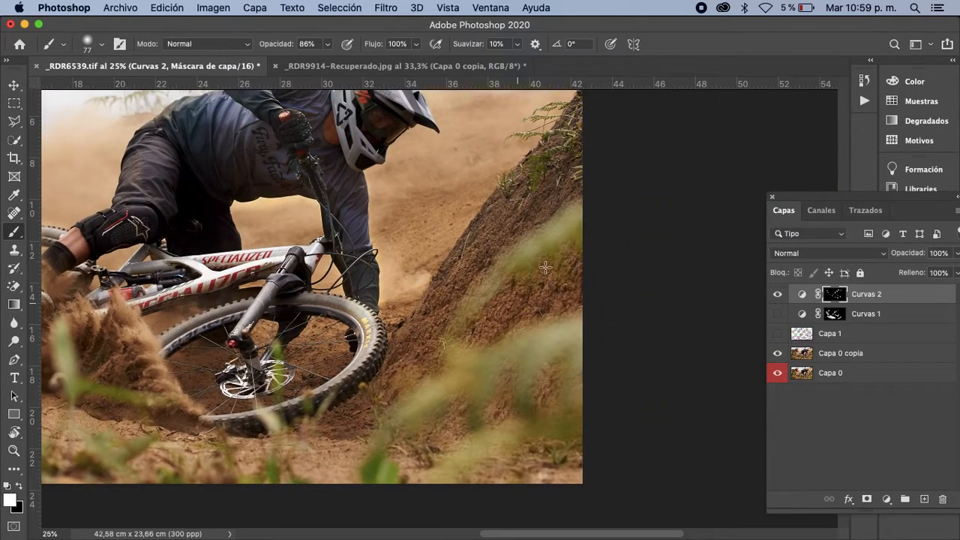
drag(527, 225, 569, 219)
drag(480, 289, 504, 238)
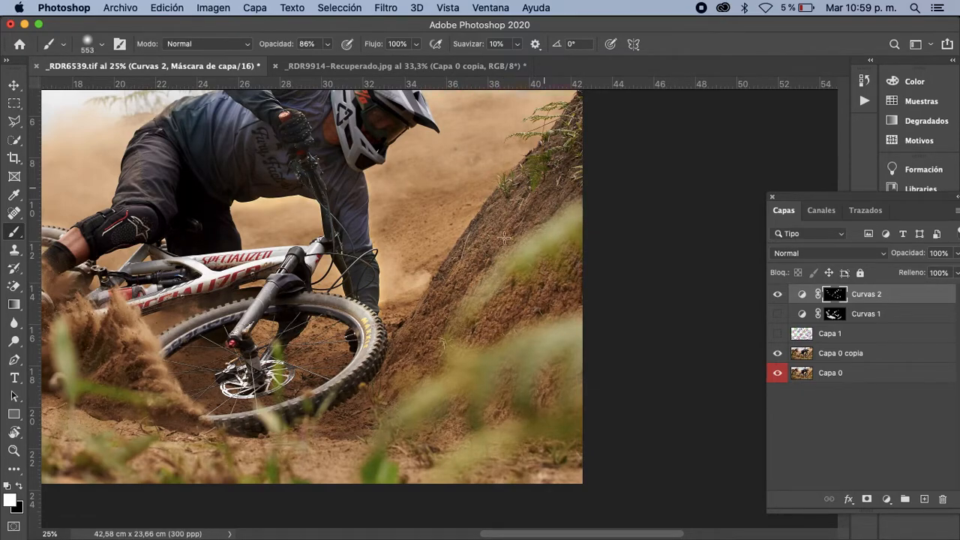
mouse_move(562, 245)
mouse_down()
mouse_move(512, 319)
mouse_move(524, 409)
mouse_move(470, 362)
mouse_move(428, 359)
mouse_up()
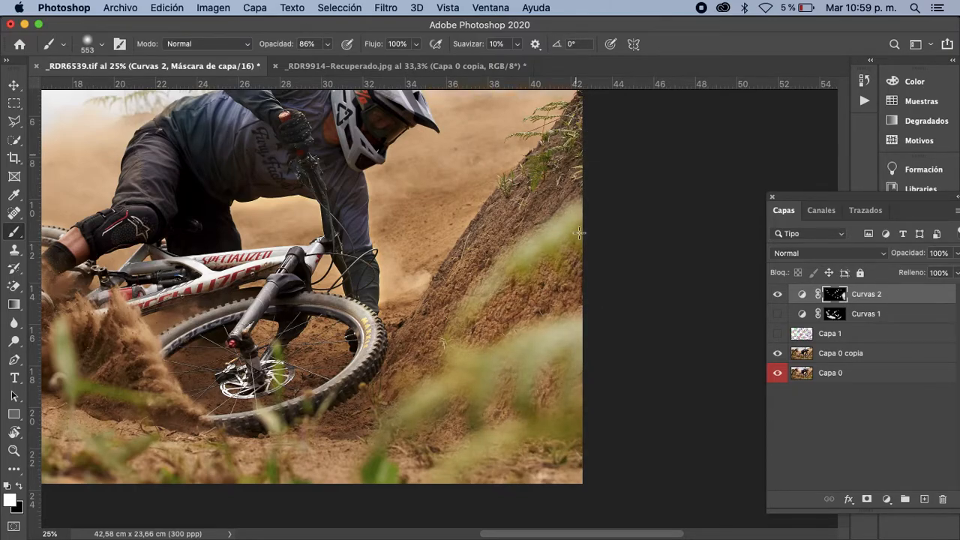
Show the Curvas 1 layer and paint the ground at the base of the dirt slope on its mask to darken it.
scroll(622, 332, up, 3)
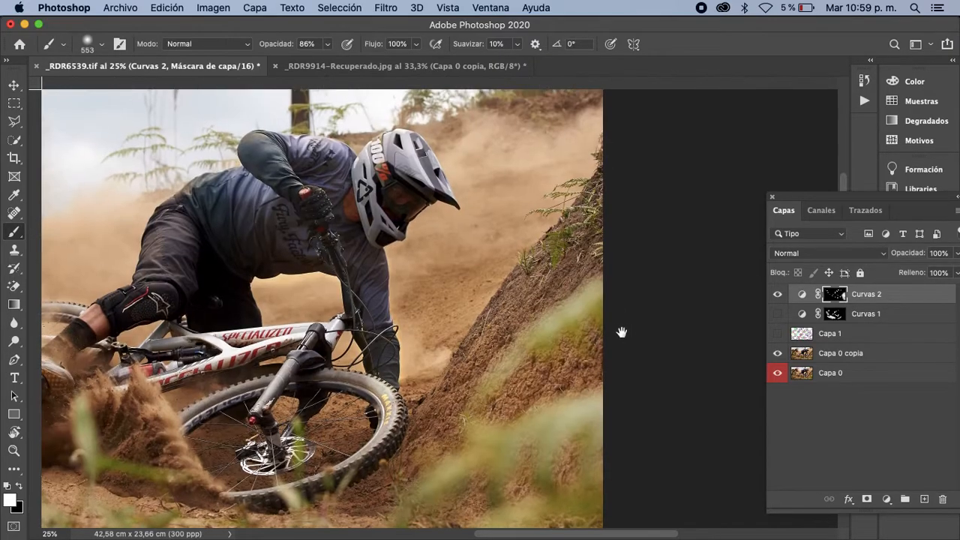
click(835, 315)
click(777, 313)
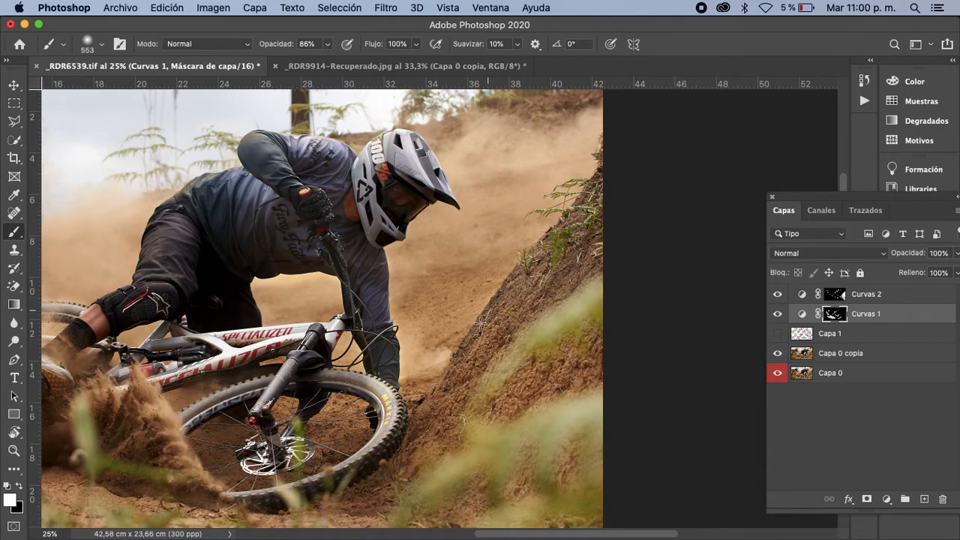
scroll(492, 464, down, 3)
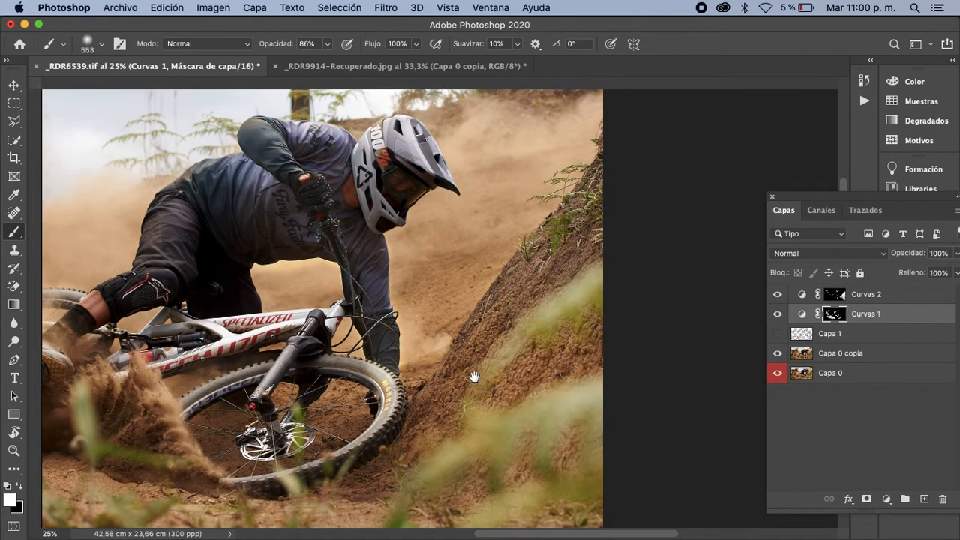
mouse_move(412, 416)
mouse_down()
mouse_move(461, 469)
mouse_move(523, 486)
mouse_move(590, 478)
mouse_up()
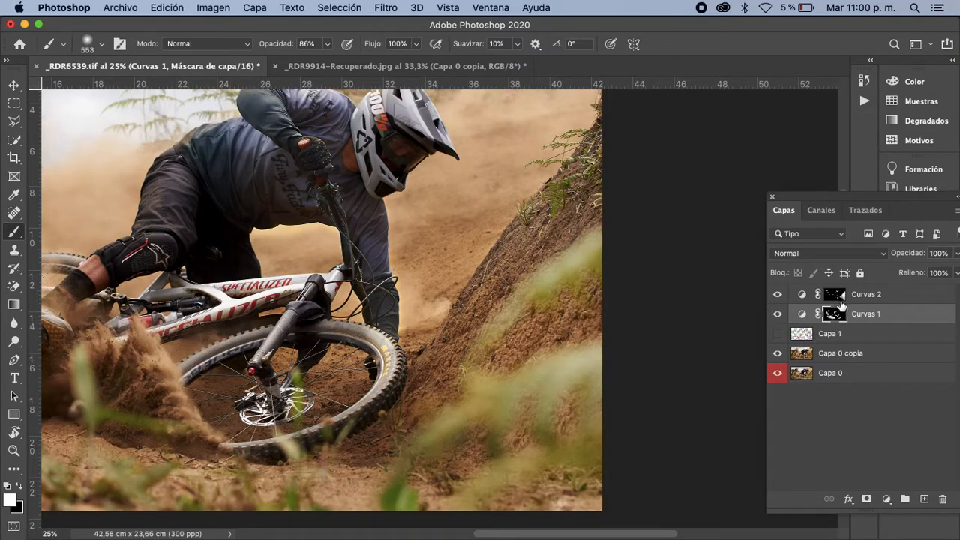
Return to the Curvas 2 mask, set the brush size to 511, and paint over the rider's torso to brighten it.
key(alt+bracketright)
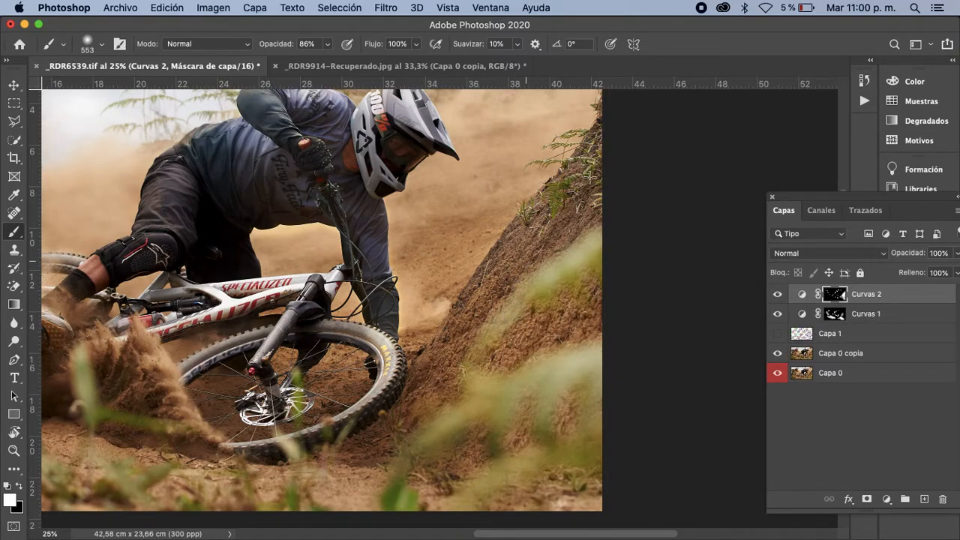
scroll(535, 279, left, 3)
scroll(536, 278, up, 2)
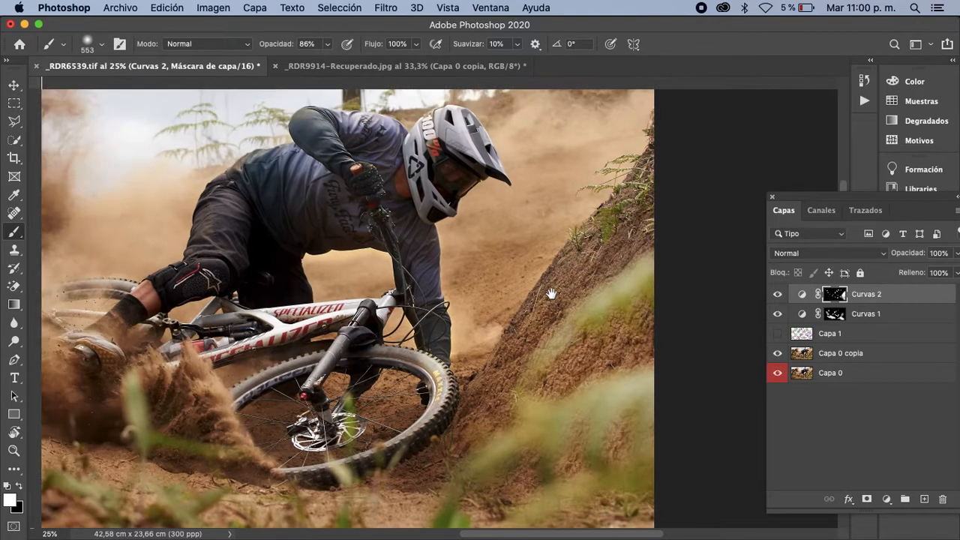
mouse_move(336, 253)
mouse_down()
mouse_move(346, 242)
mouse_move(330, 243)
mouse_up()
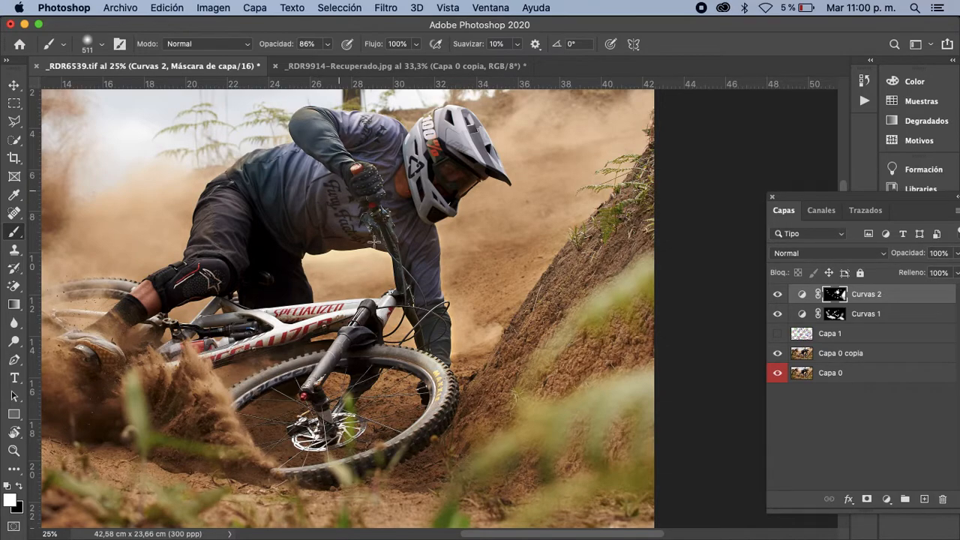
Switch to the Move tool and select the Curvas 1 and Curvas 2 layers together.
key(v)
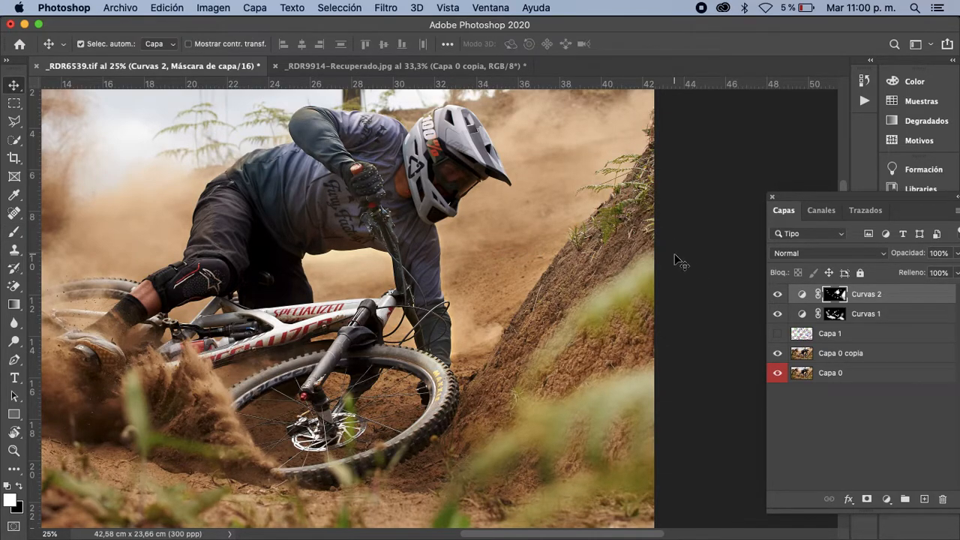
key(super+0)
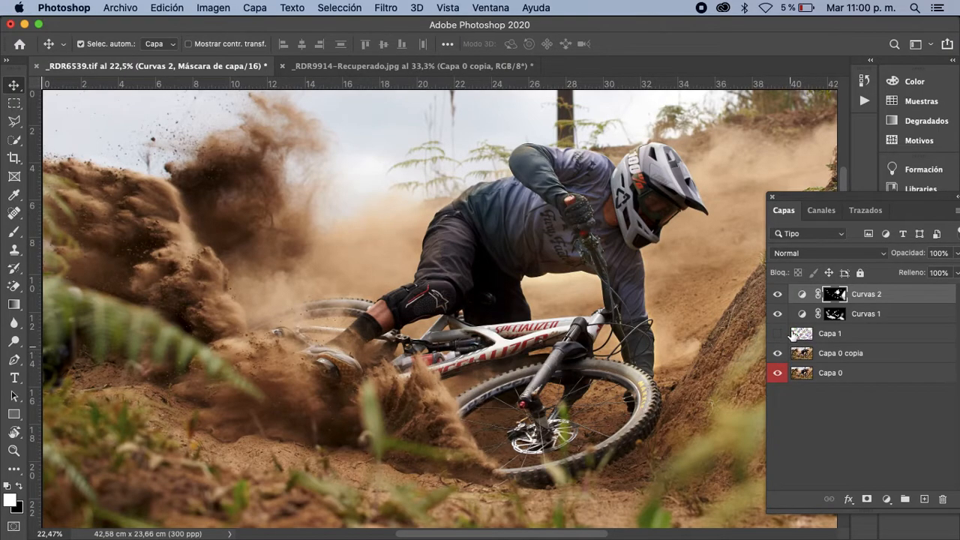
super+click(838, 322)
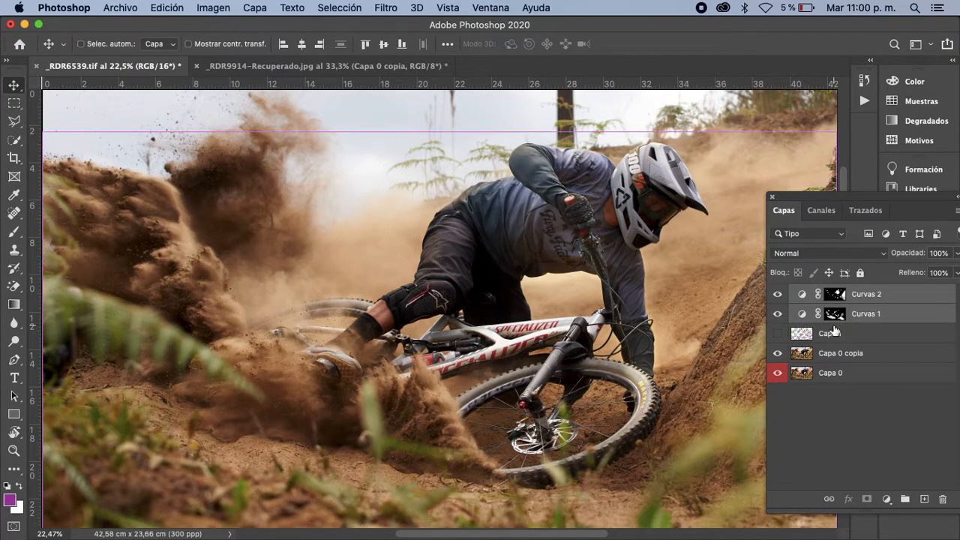
Group the Curvas 1 and Curvas 2 layers and compare the photo with the group hidden and shown.
key(super+g)
click(778, 293)
click(778, 293)
click(778, 294)
click(778, 295)
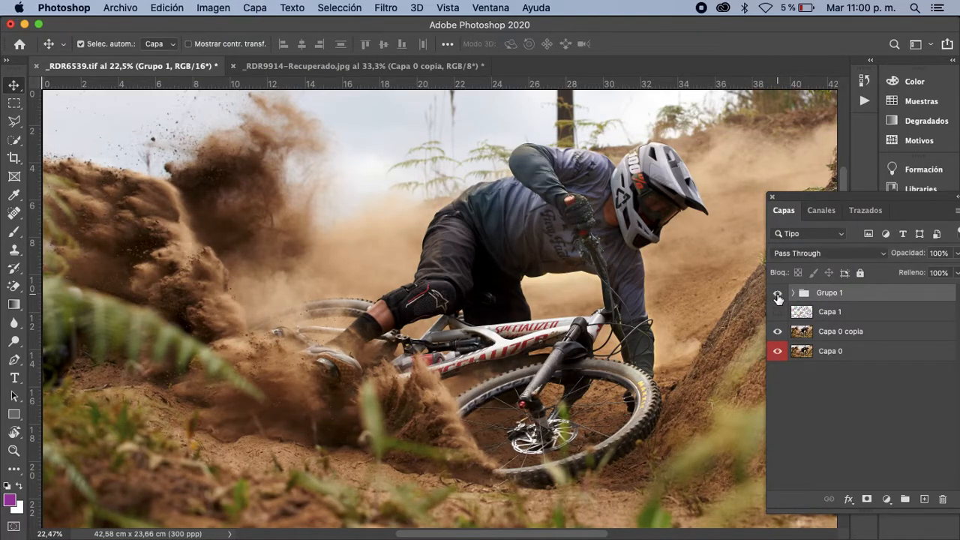
click(778, 294)
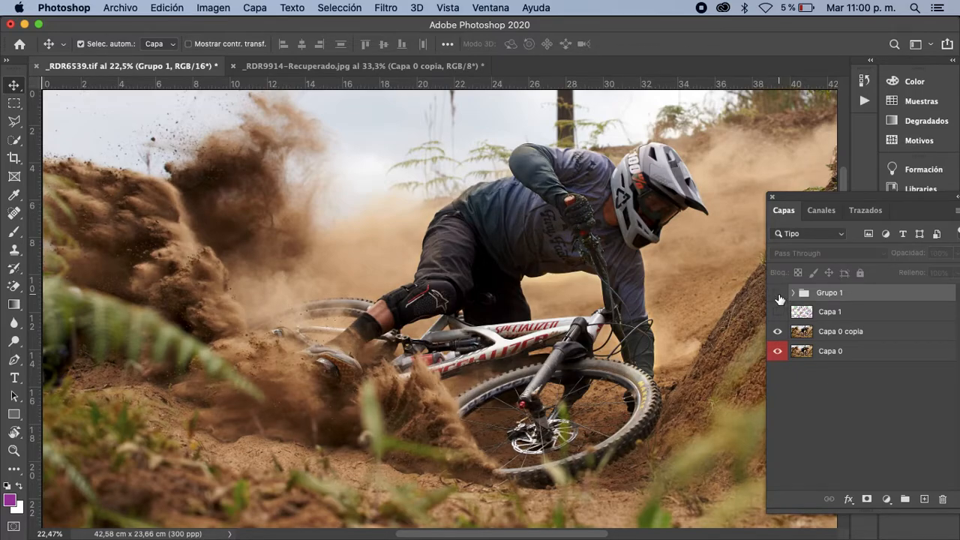
click(779, 299)
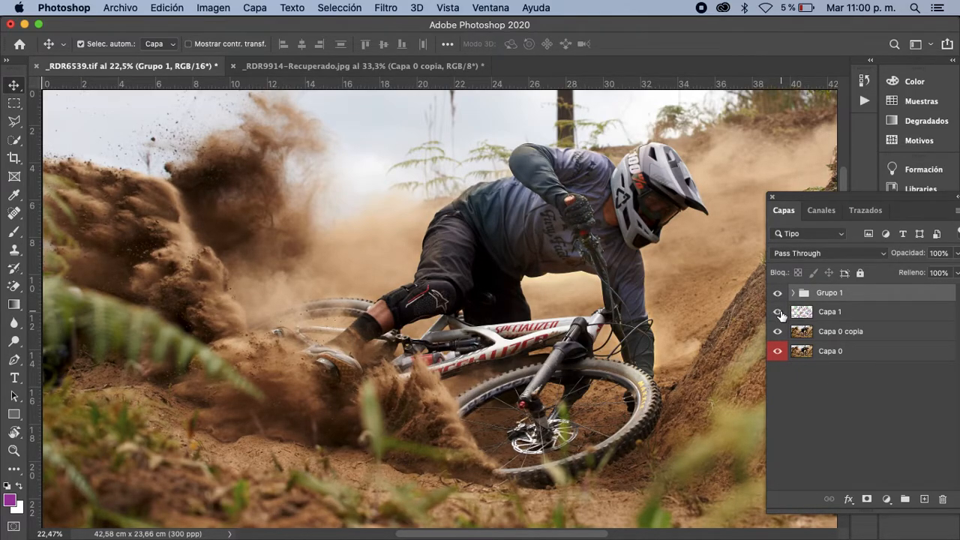
Review the Capa 1 lighting sketch over the photo, hide it again, and compare the image with and without Grupo 1.
click(779, 312)
key(super+0)
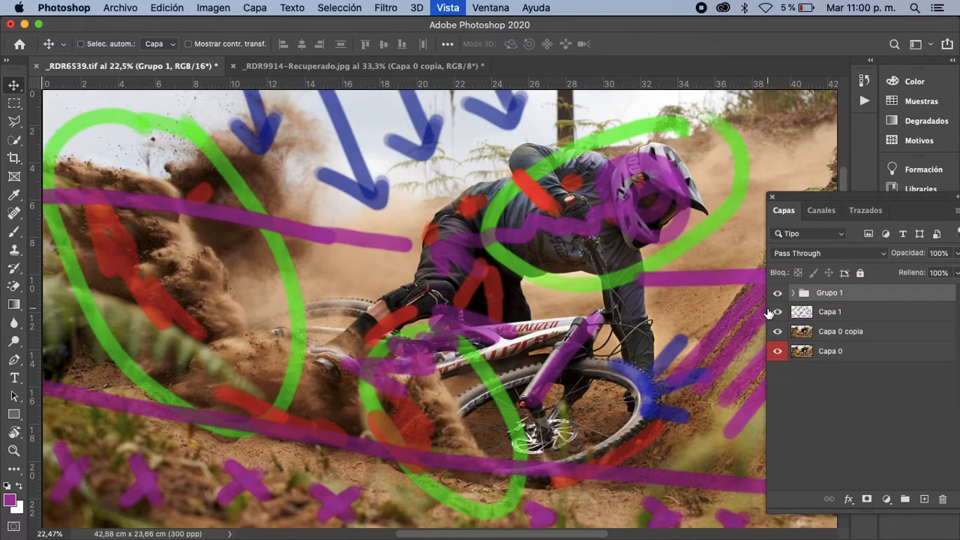
click(779, 294)
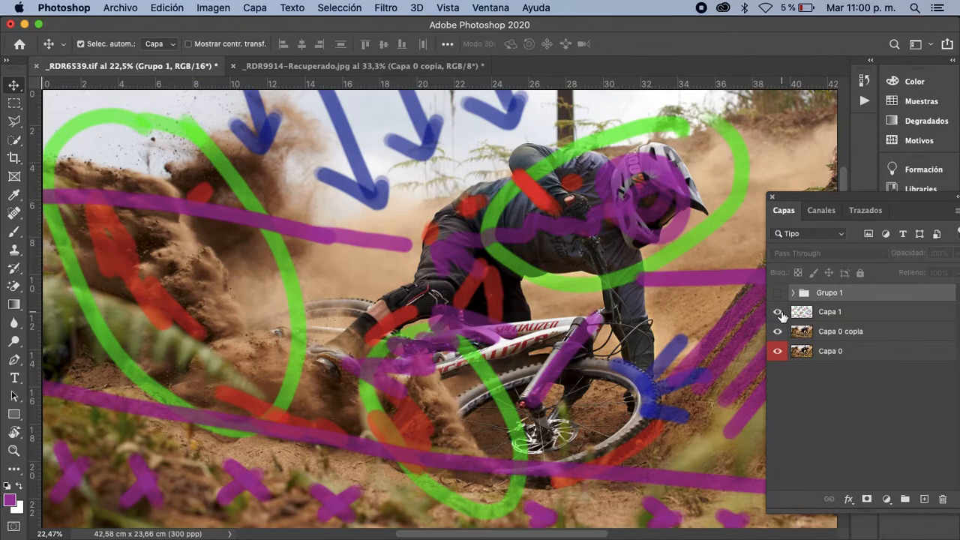
click(779, 312)
click(779, 295)
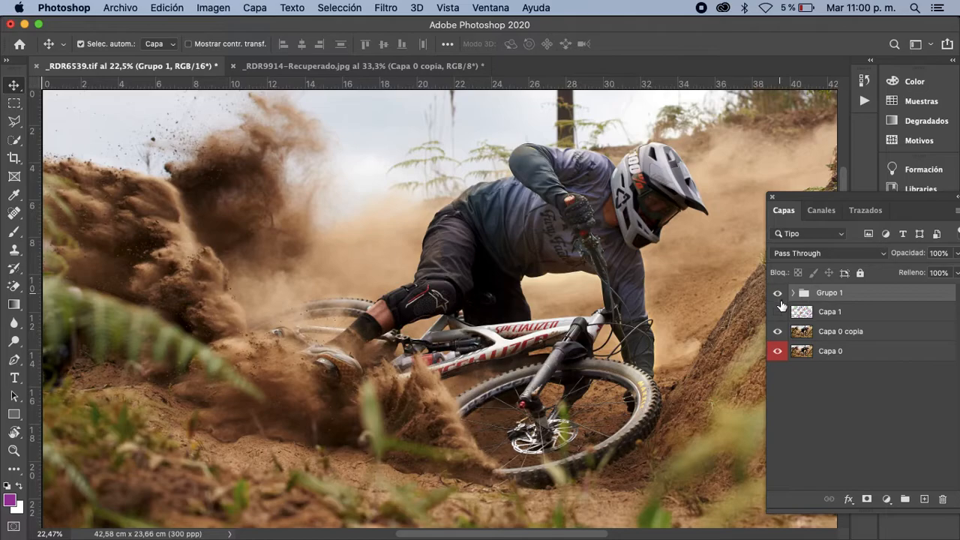
click(779, 296)
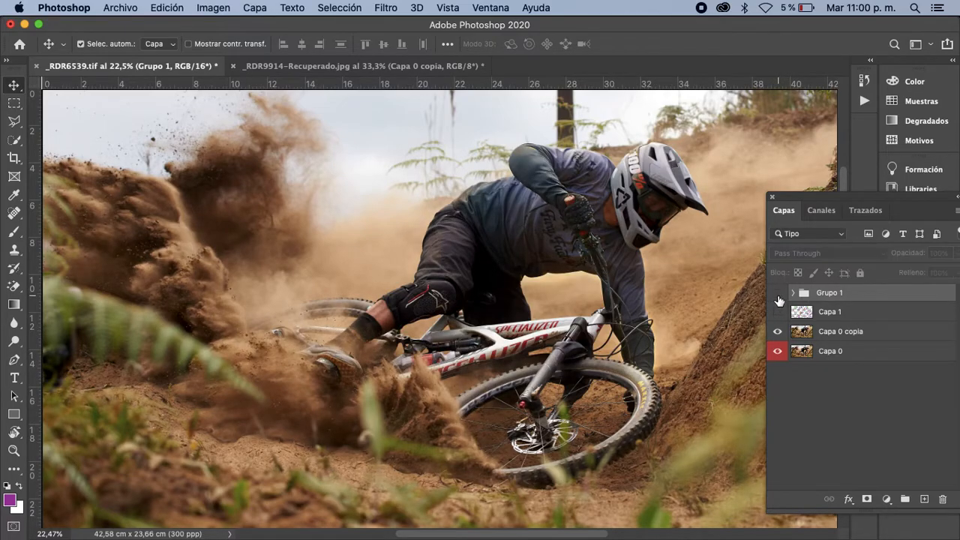
click(779, 296)
Duplicate the Capa 0 copia layer and apply a Gaussian Blur with a radius of 13,4 pixels to the duplicate.
click(802, 337)
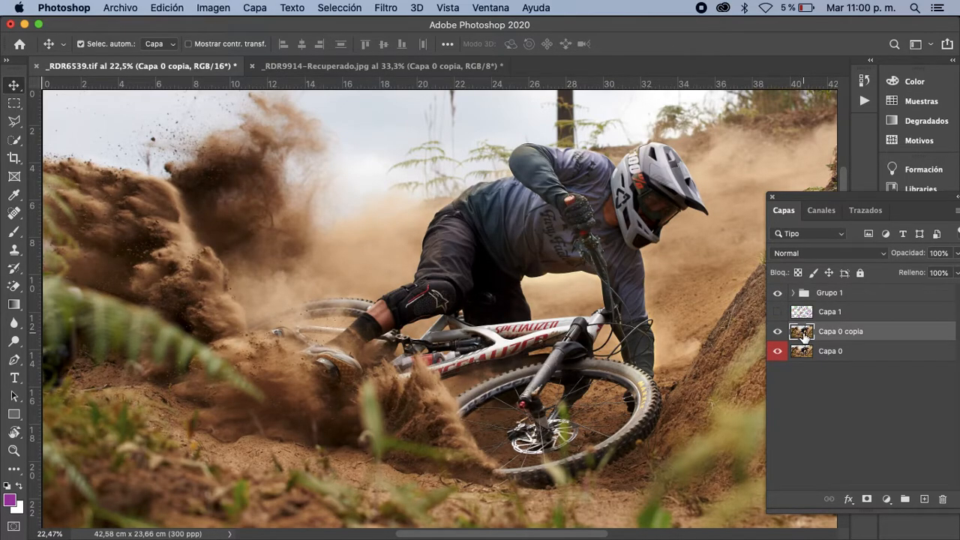
key(super+j)
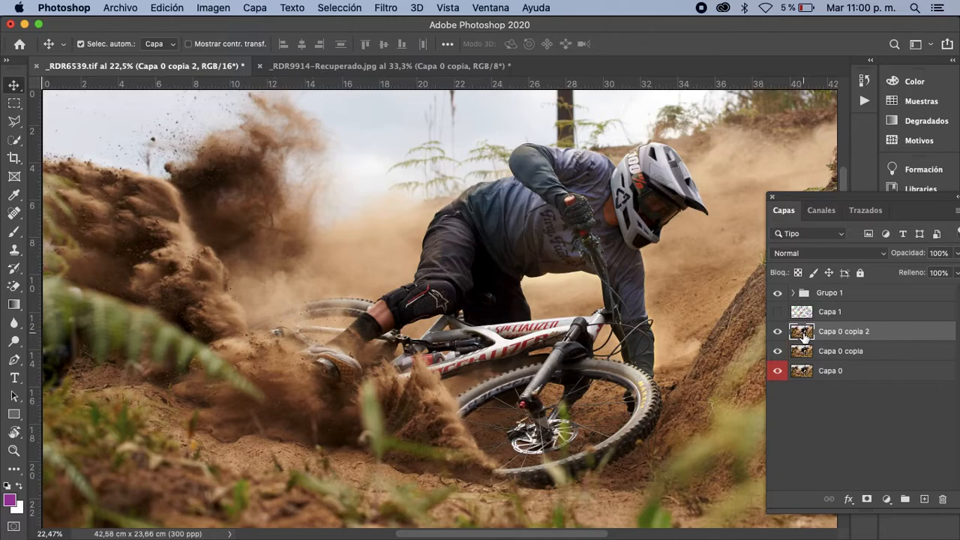
click(385, 8)
mouse_move(530, 194)
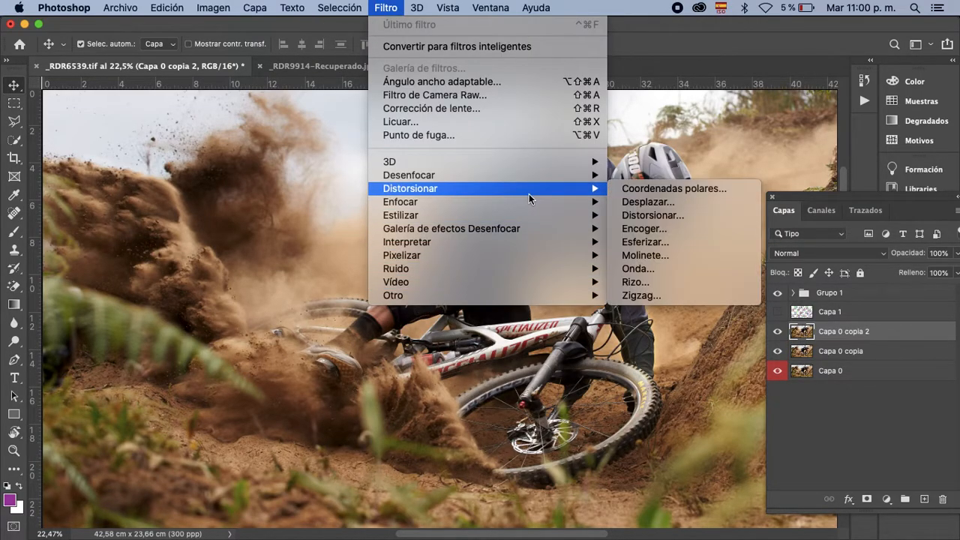
mouse_move(525, 175)
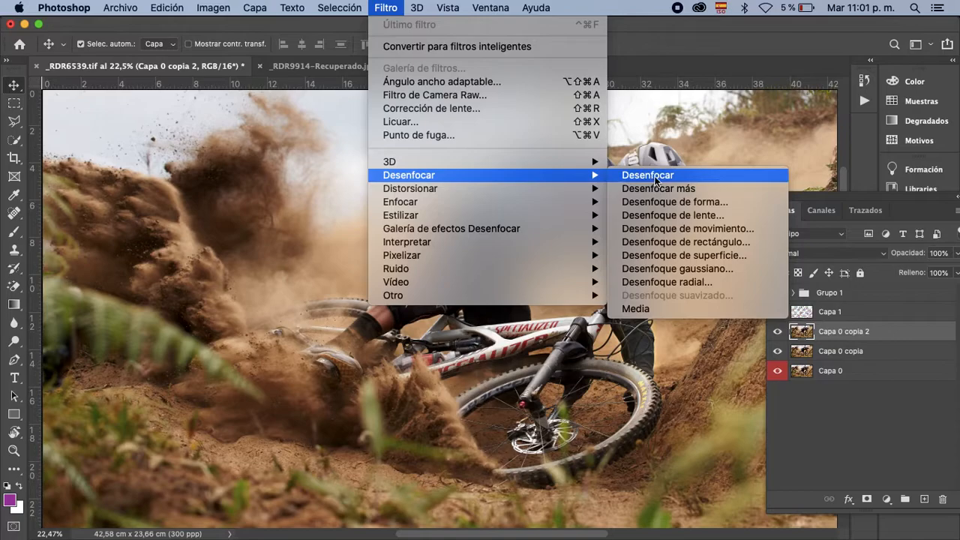
click(717, 268)
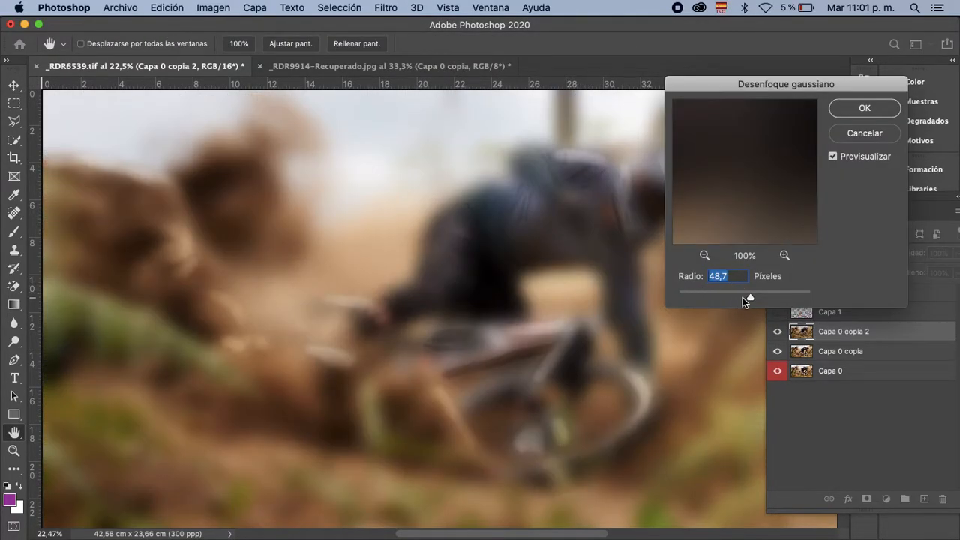
mouse_move(742, 298)
mouse_down()
mouse_move(722, 298)
mouse_move(733, 301)
mouse_up()
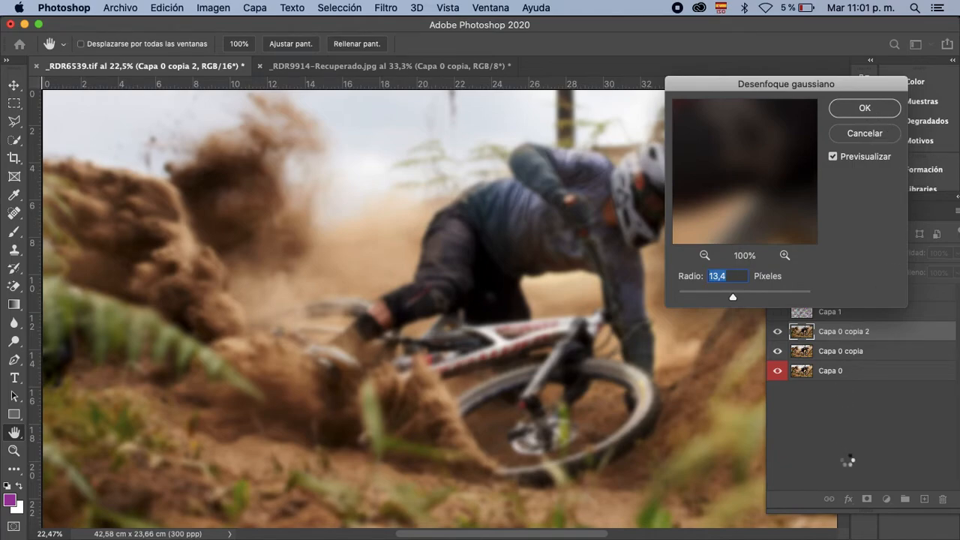
key(Return)
Add a black layer mask to the blurred copy and set the brush opacity to 56%, with the Capa 1 sketch shown as a guide.
alt+click(868, 500)
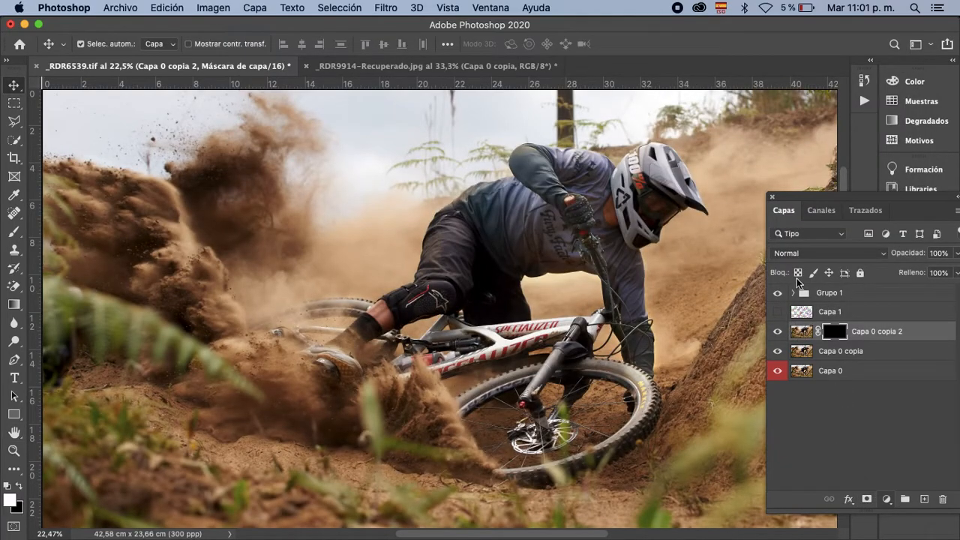
key(super+minus)
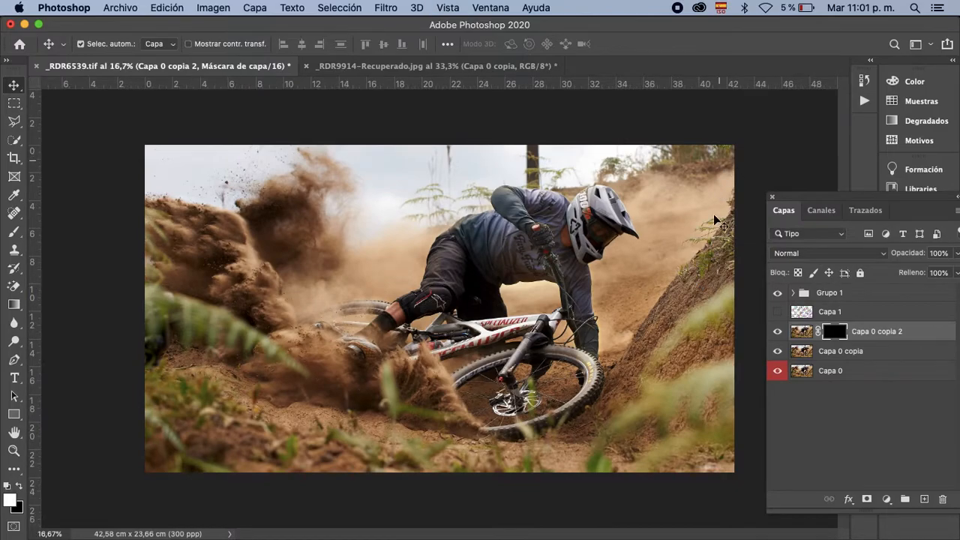
key(b)
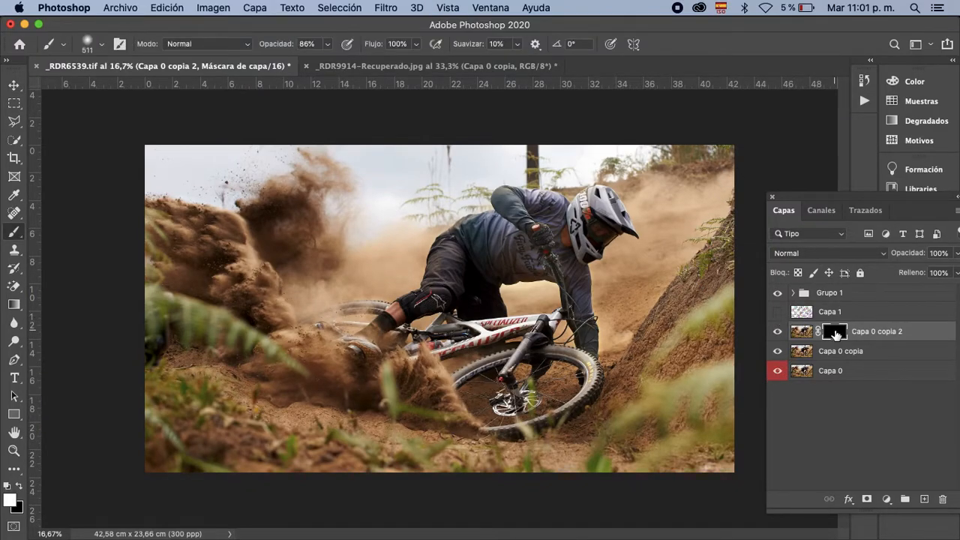
click(778, 311)
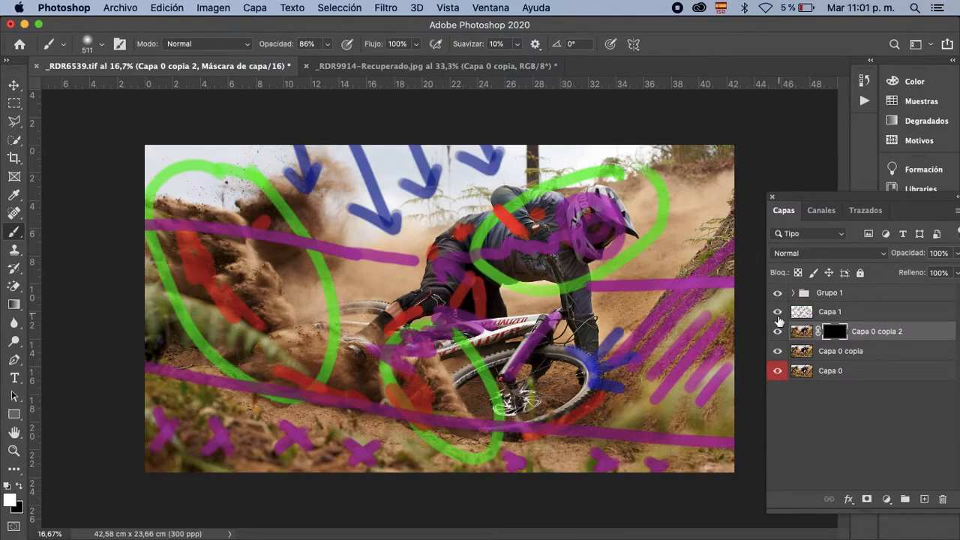
click(327, 45)
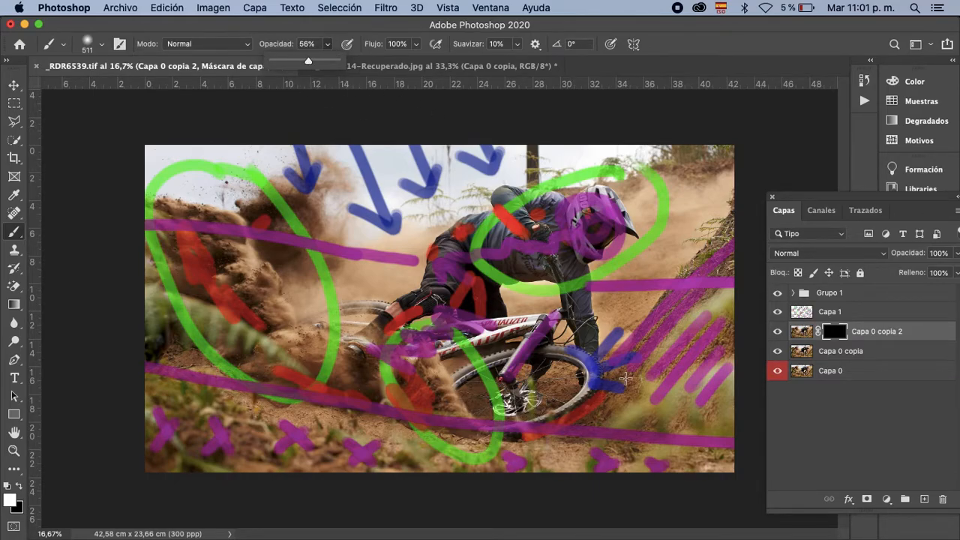
click(841, 335)
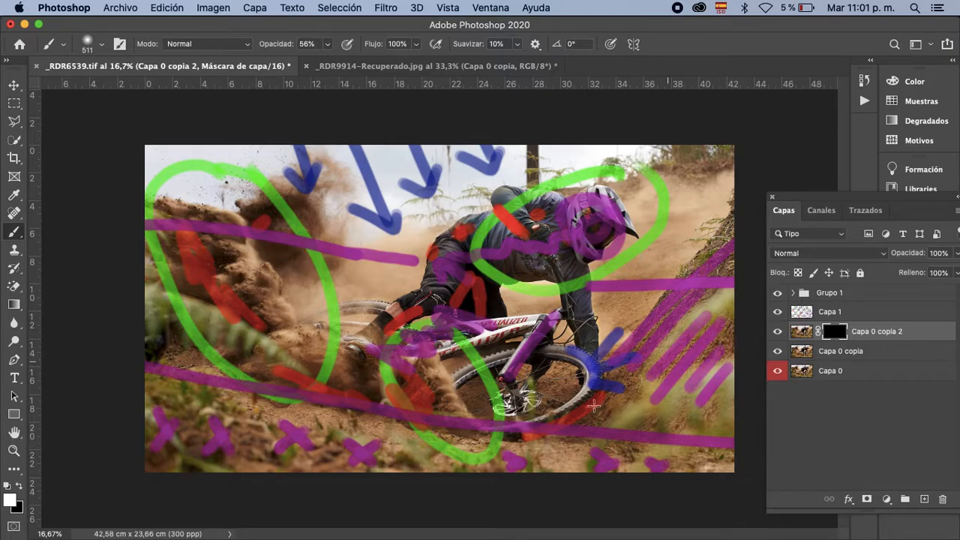
Paint the mask white over the foreground fern and ground, tone it down under the front wheel, and hide the Capa 1 sketch.
drag(252, 343, 299, 344)
drag(186, 411, 285, 440)
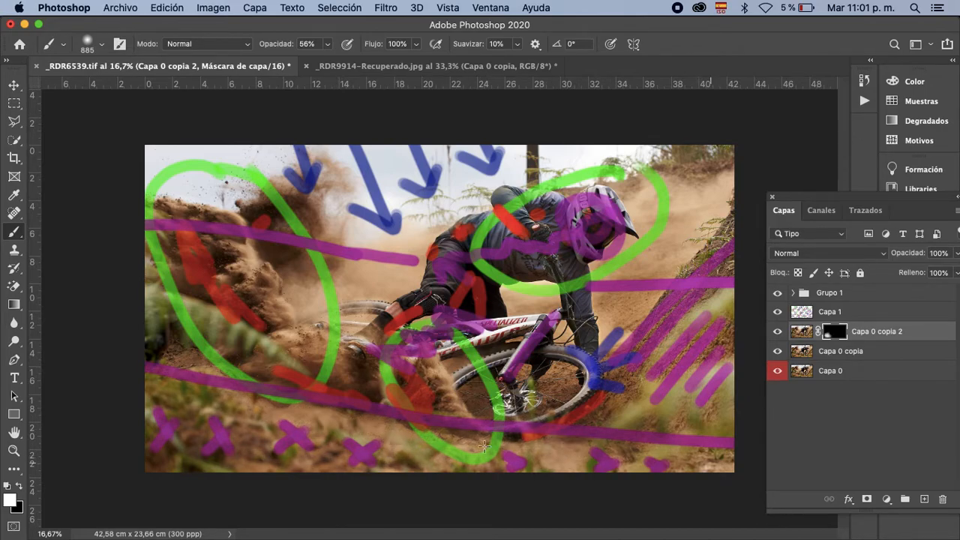
key(x)
click(778, 314)
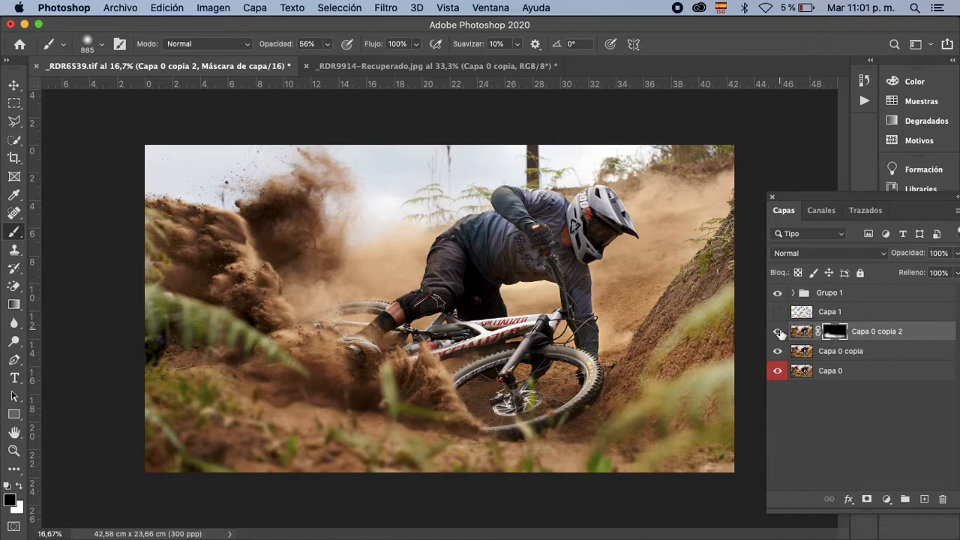
click(779, 332)
click(778, 332)
Brush a white test spot over the rider's torso in the blurred layer's mask.
drag(666, 176, 660, 177)
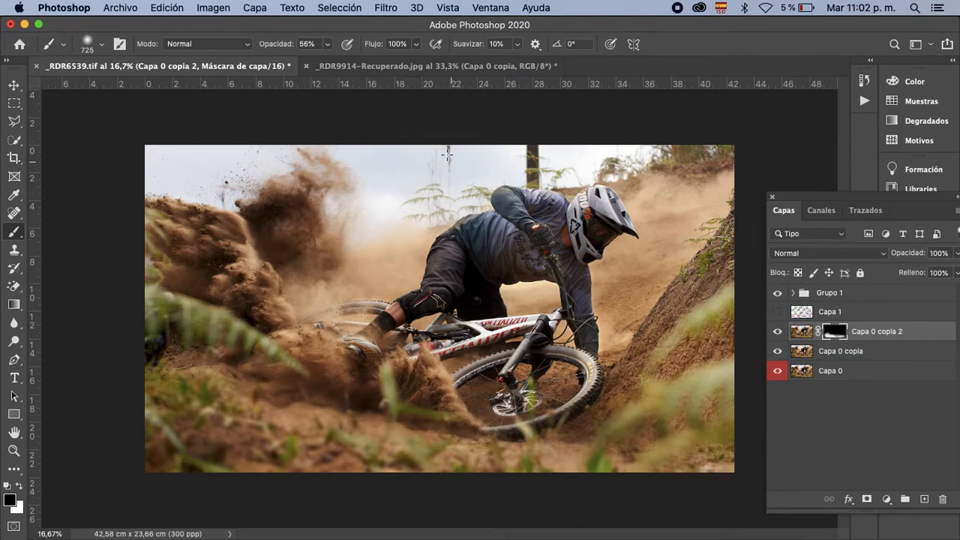
key(x)
drag(555, 233, 518, 213)
Examine the blurred layer's mask on its own, alternating with the normal view of the photo.
alt+click(835, 334)
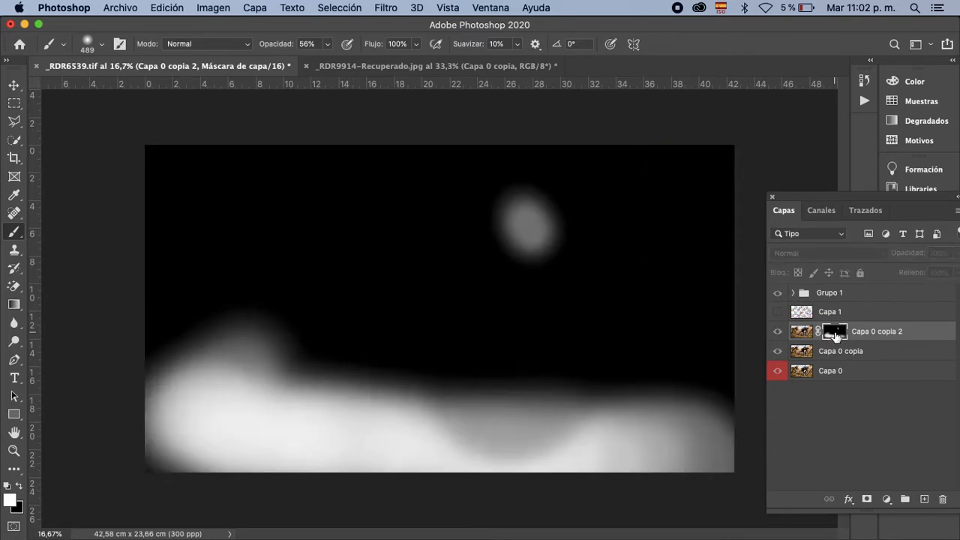
alt+click(835, 334)
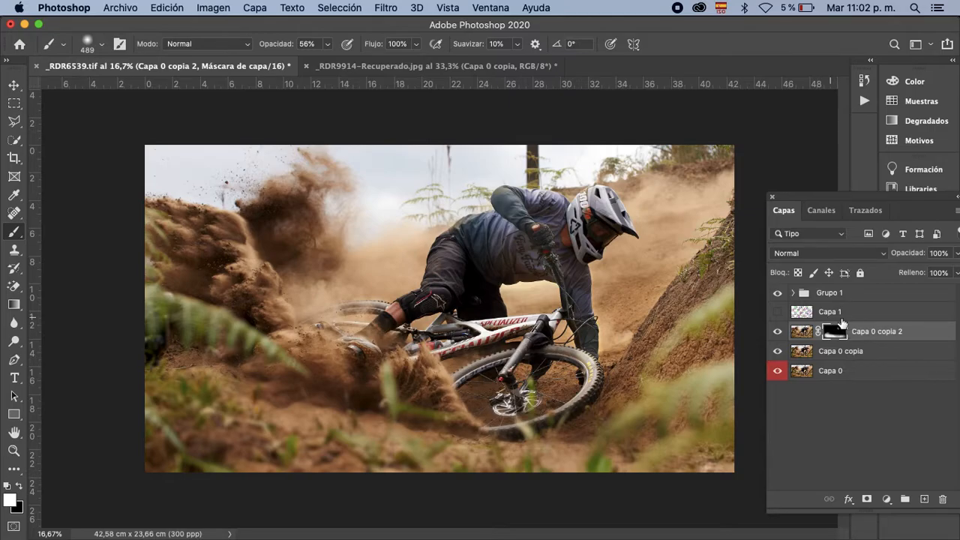
alt+click(835, 334)
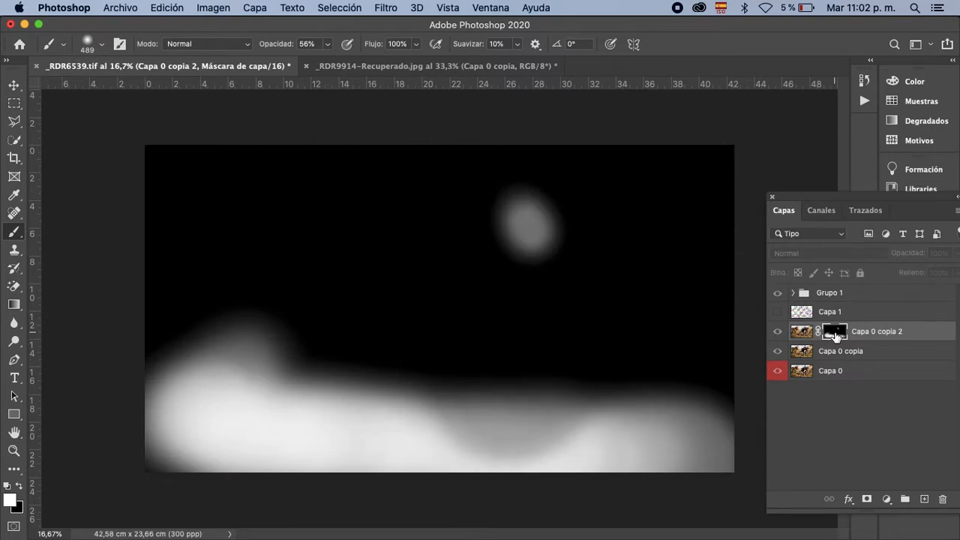
alt+click(835, 334)
alt+click(836, 334)
alt+click(835, 334)
alt+click(835, 333)
alt+click(835, 334)
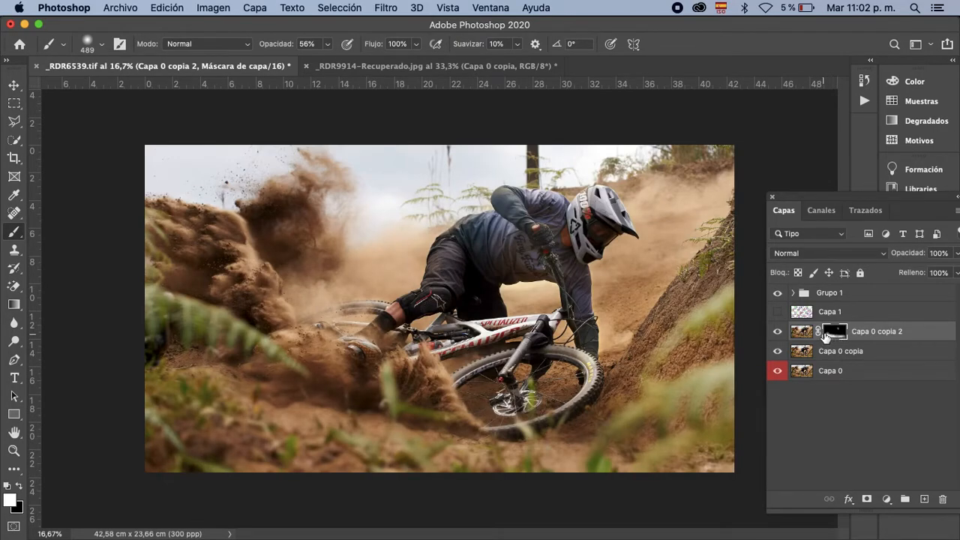
Remove the test spot from the mask and compare the area around the rider's helmet with the blurred layer hidden and shown.
key(x)
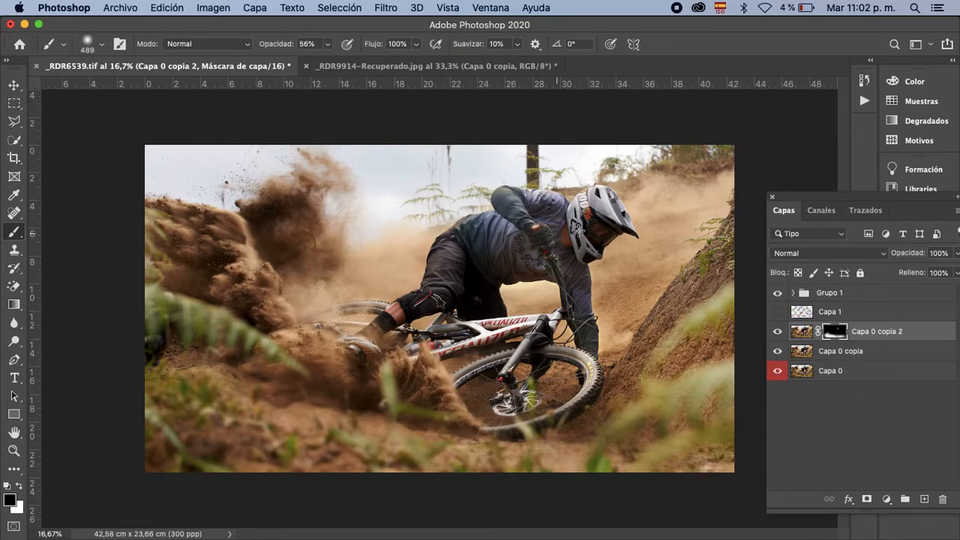
key(x)
key(super+plus)
key(super+plus)
drag(576, 231, 302, 405)
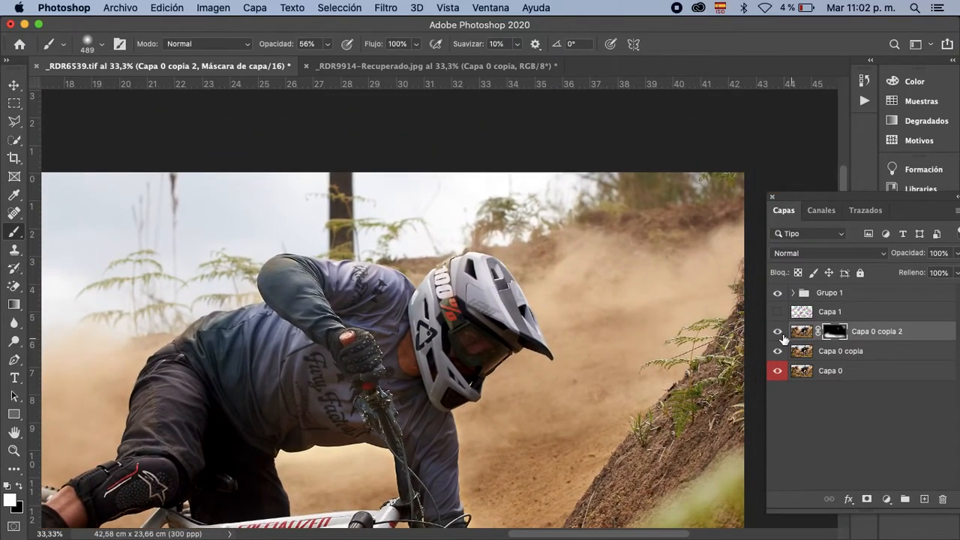
mouse_move(689, 254)
mouse_down()
mouse_move(601, 302)
mouse_move(552, 264)
mouse_up()
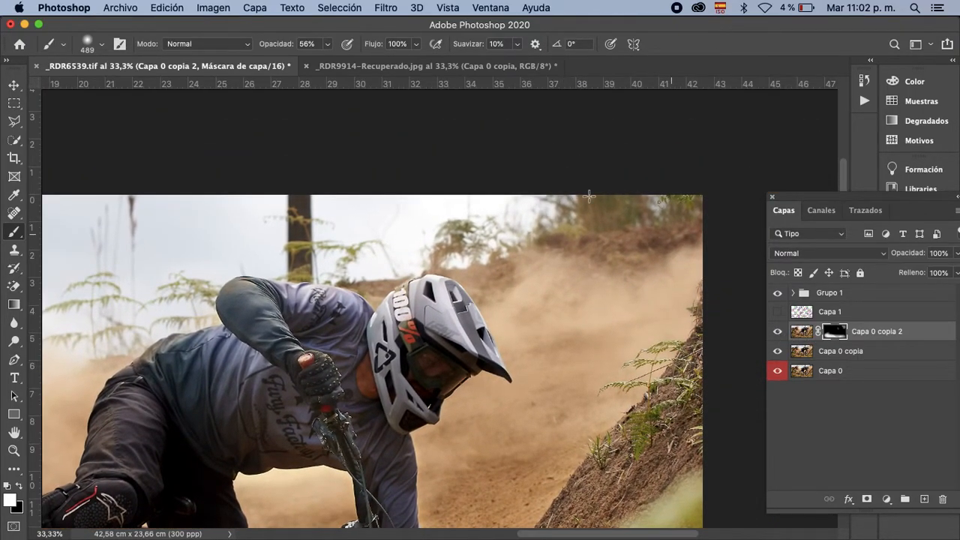
click(778, 333)
click(777, 334)
Inspect the foreground fern and ground near the rear wheel with the blurred layer hidden and shown.
drag(252, 478, 632, 259)
drag(496, 511, 575, 266)
drag(426, 244, 569, 287)
key(super+r)
drag(508, 240, 521, 302)
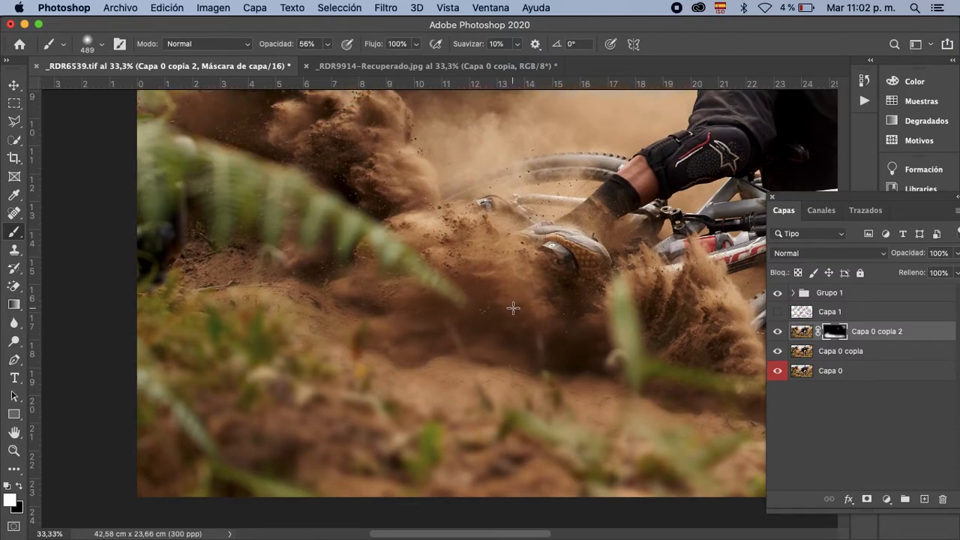
click(777, 331)
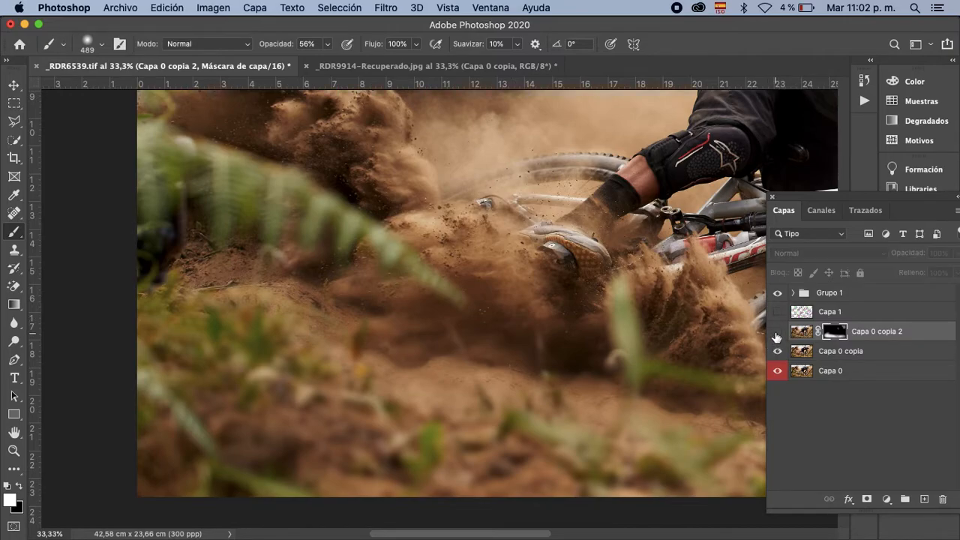
click(777, 332)
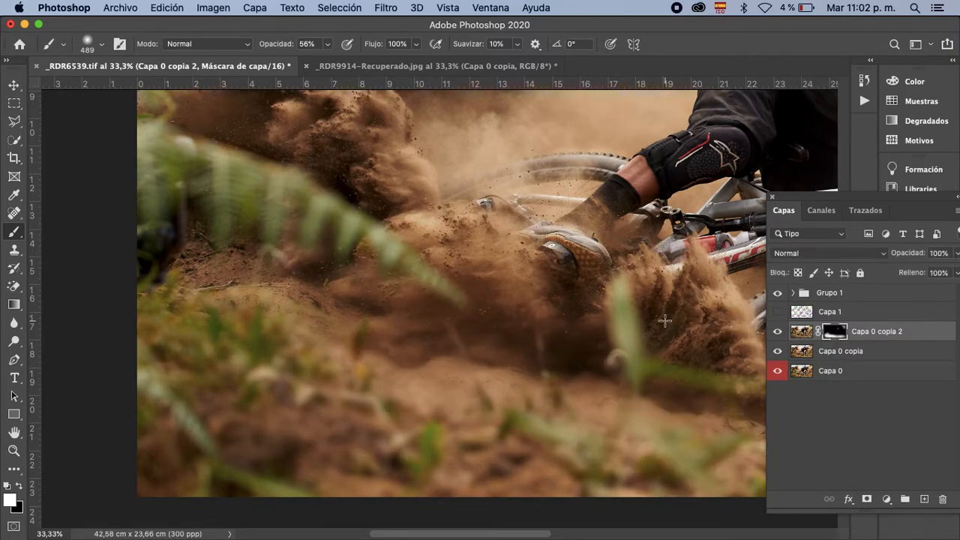
Paint black on the mask with a smaller brush to bring back sharpness in the dust, from the fern toward the front wheel.
key(x)
drag(366, 248, 322, 278)
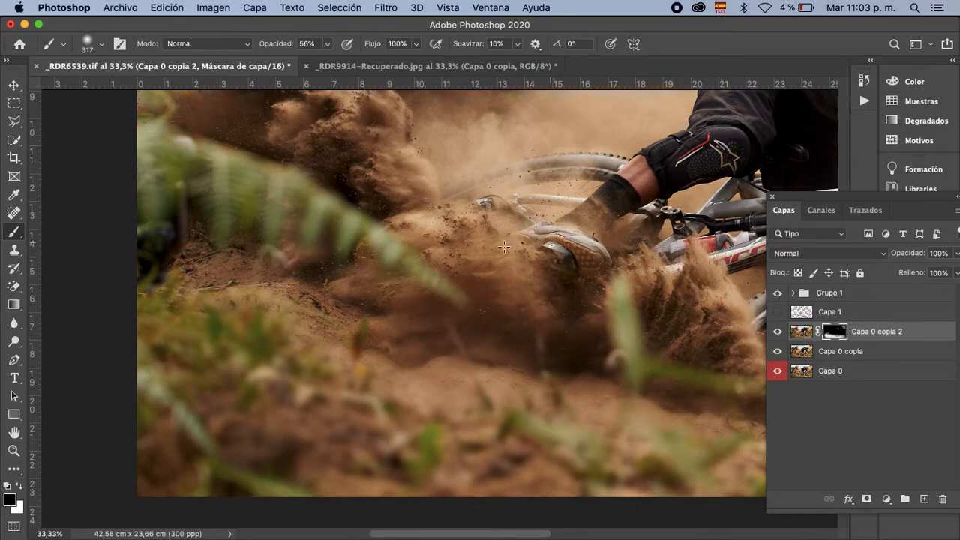
scroll(495, 271, right, 10)
scroll(495, 271, down, 2)
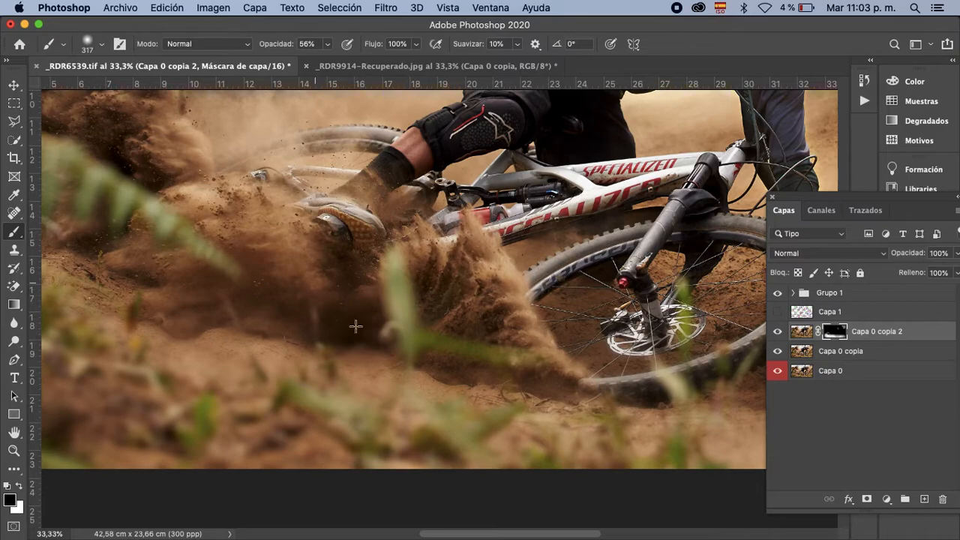
scroll(500, 313, right, 8)
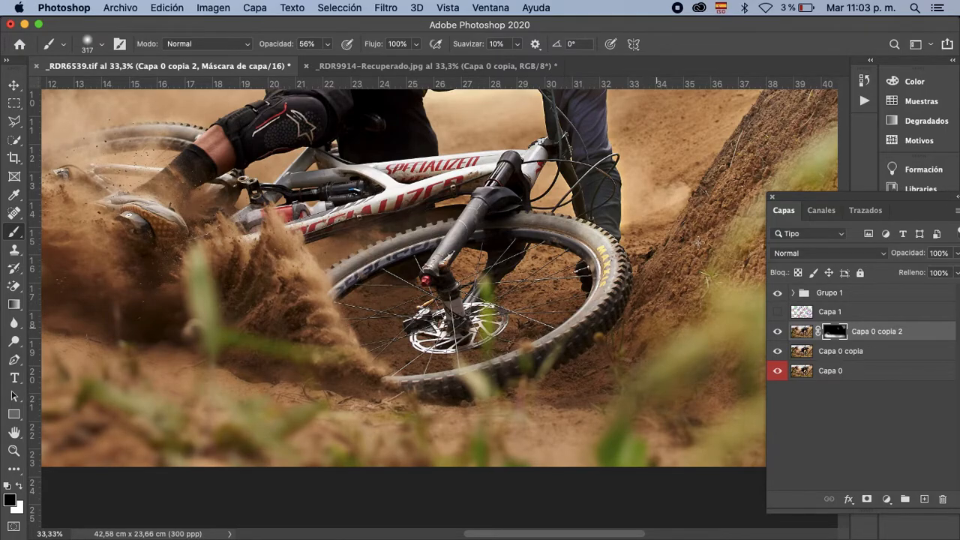
Move the hidden annotation layer Capa 1 above Grupo 1, check its marks over the whole photo, and hide it again.
key(super+minus)
key(super+minus)
key(super+minus)
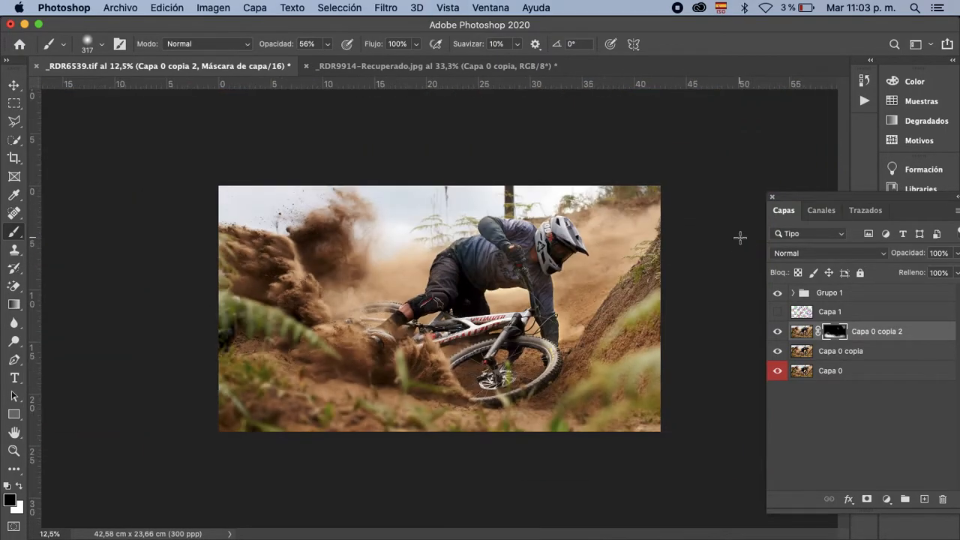
key(super+0)
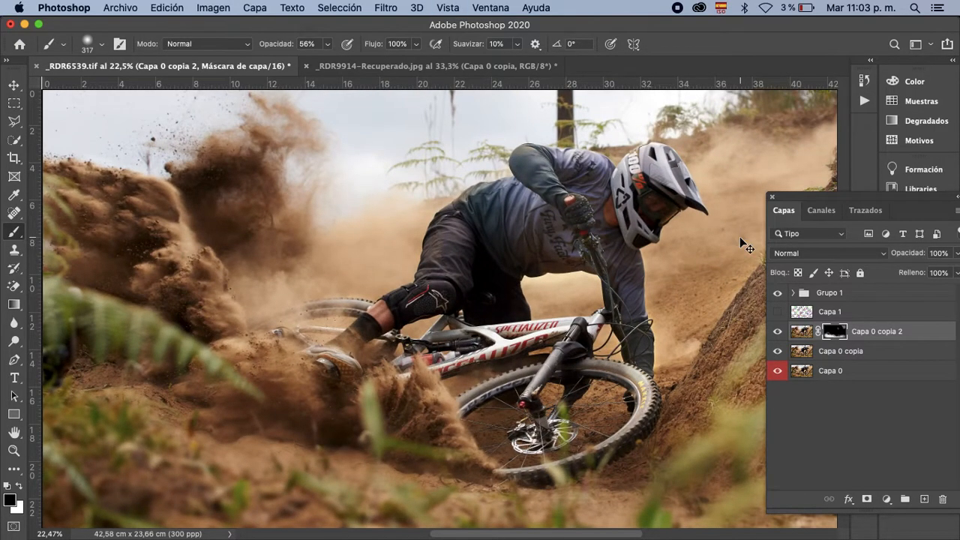
key(super+minus)
click(812, 299)
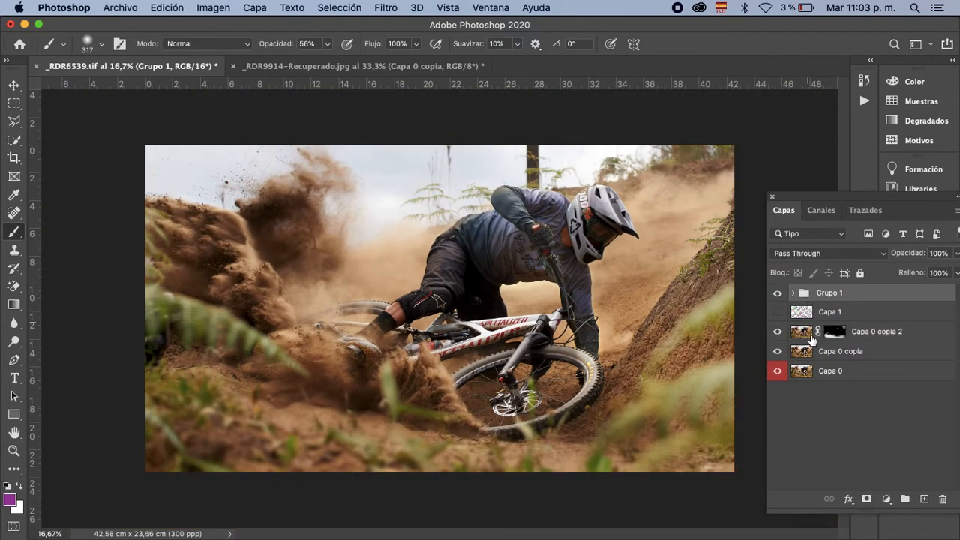
drag(800, 315, 794, 290)
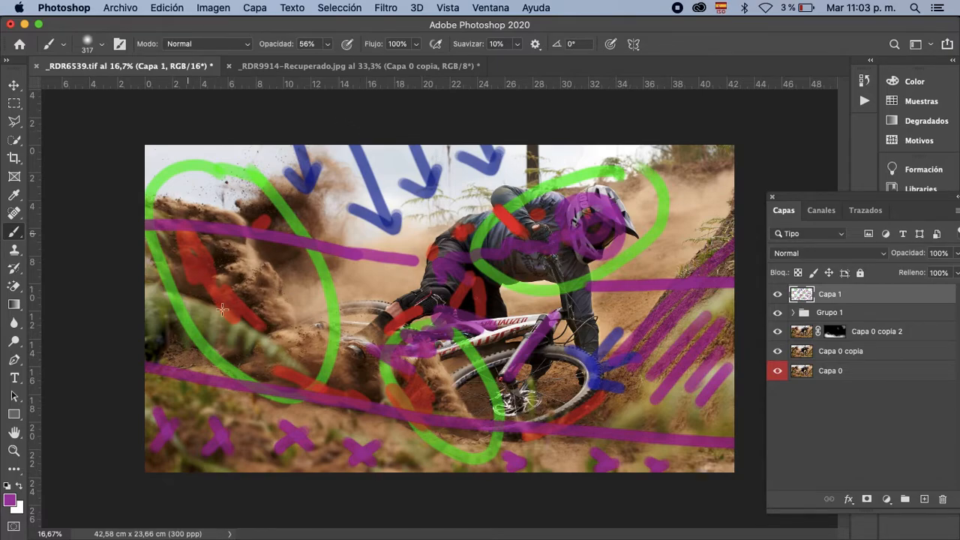
click(779, 294)
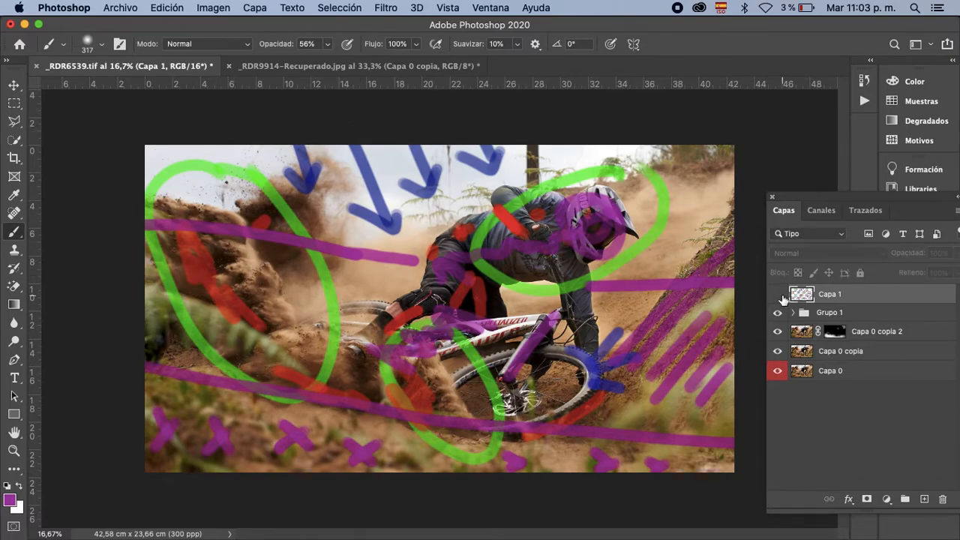
Group Grupo 1, Capa 0 copia 2 and Capa 0 copia together, and compare the photo with the group hidden and shown.
click(805, 312)
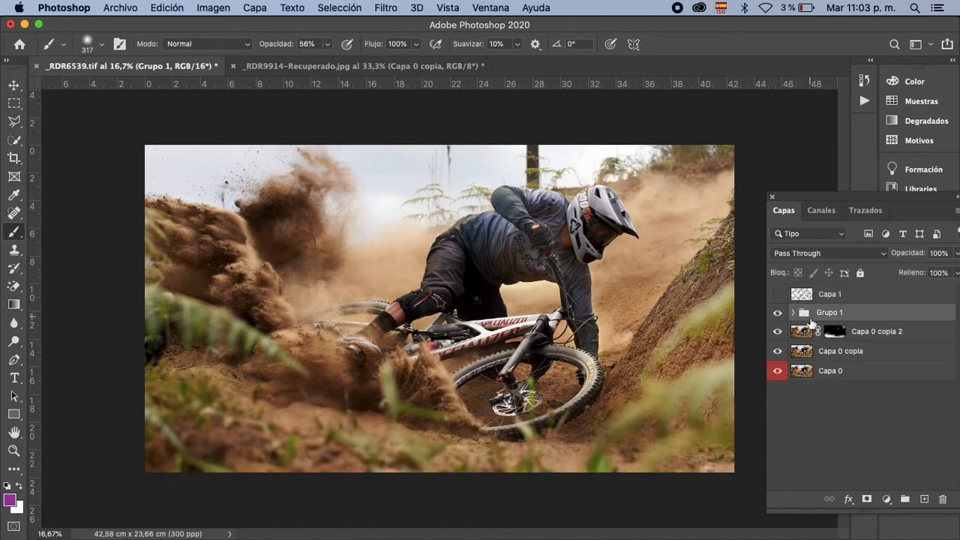
shift+click(808, 353)
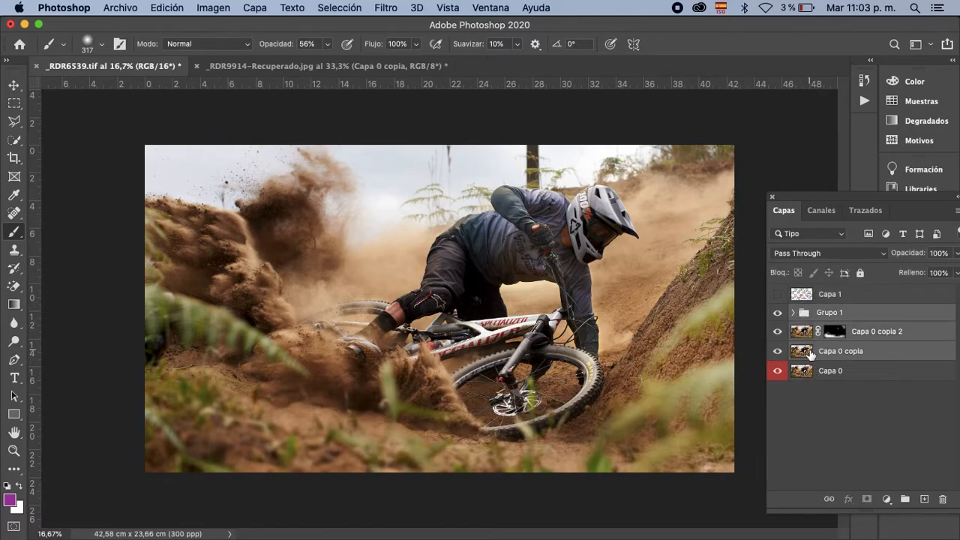
key(super+g)
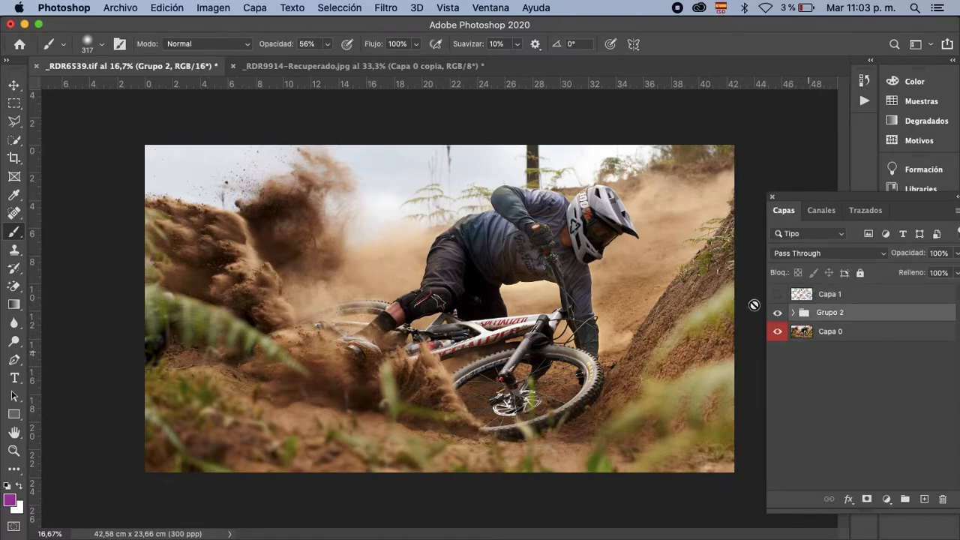
click(778, 316)
click(778, 315)
click(778, 315)
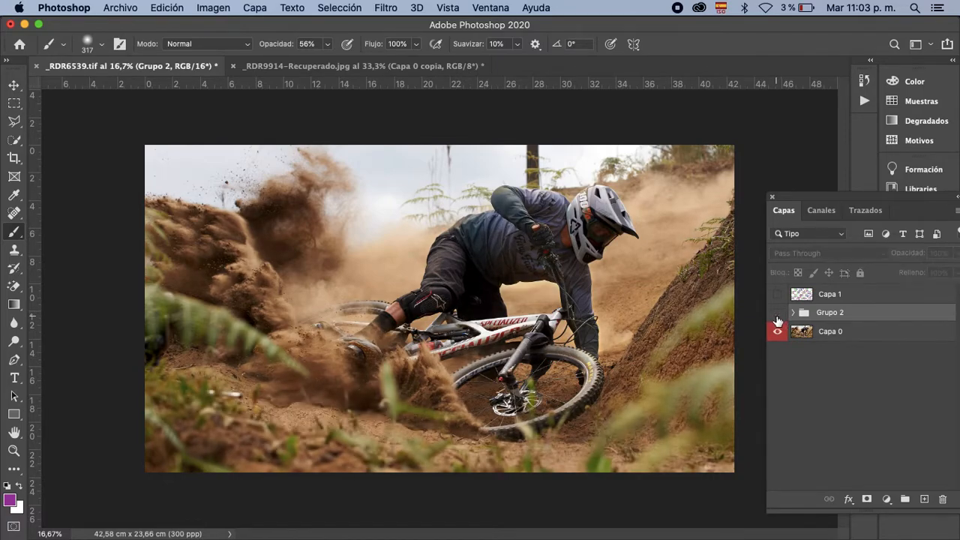
click(778, 315)
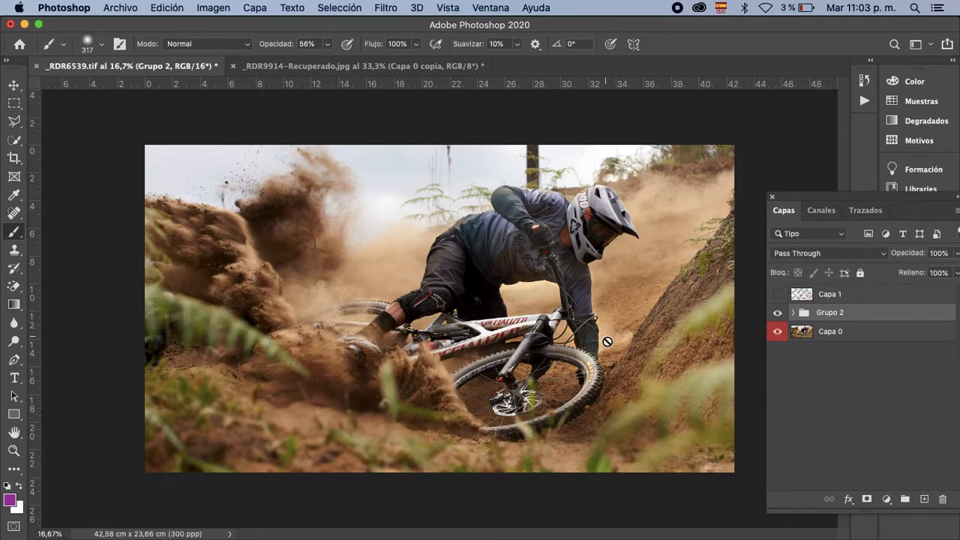
Check the contents of Grupo 2 and merge the group into a single layer.
click(794, 314)
click(778, 312)
click(778, 312)
click(794, 313)
key(super+e)
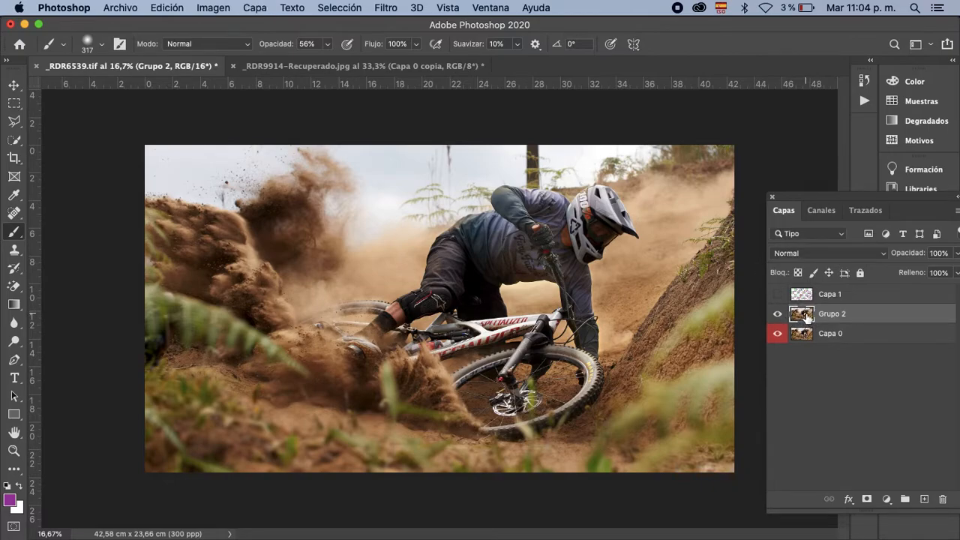
Open the Liquify filter on the merged layer and set the Bloat tool's brush to size 125 and density 10.
click(386, 7)
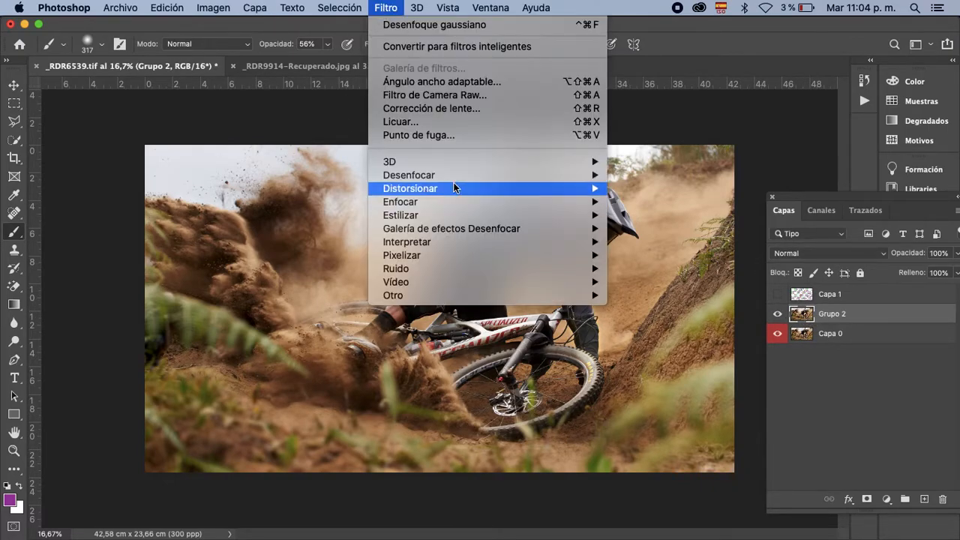
click(436, 122)
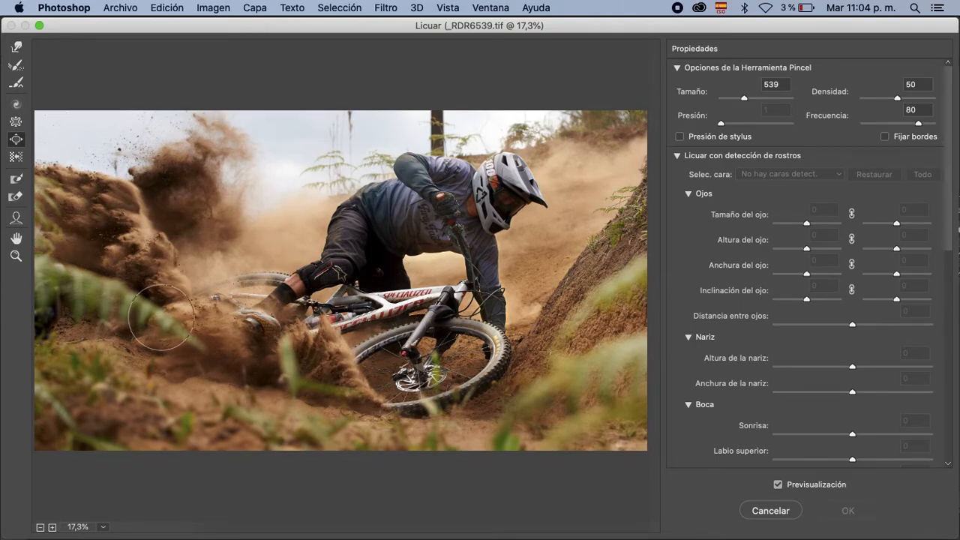
key(alt)
key(super+plus)
key(super+plus)
key(super+plus)
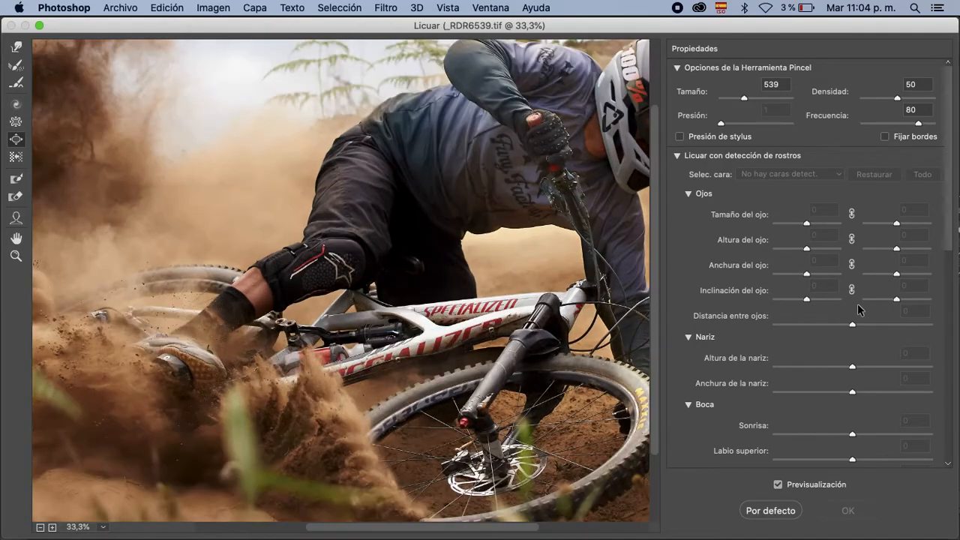
drag(726, 97, 741, 99)
mouse_move(299, 322)
mouse_down()
mouse_move(463, 309)
mouse_move(622, 264)
mouse_up()
drag(441, 298, 637, 258)
drag(437, 319, 513, 288)
click(869, 98)
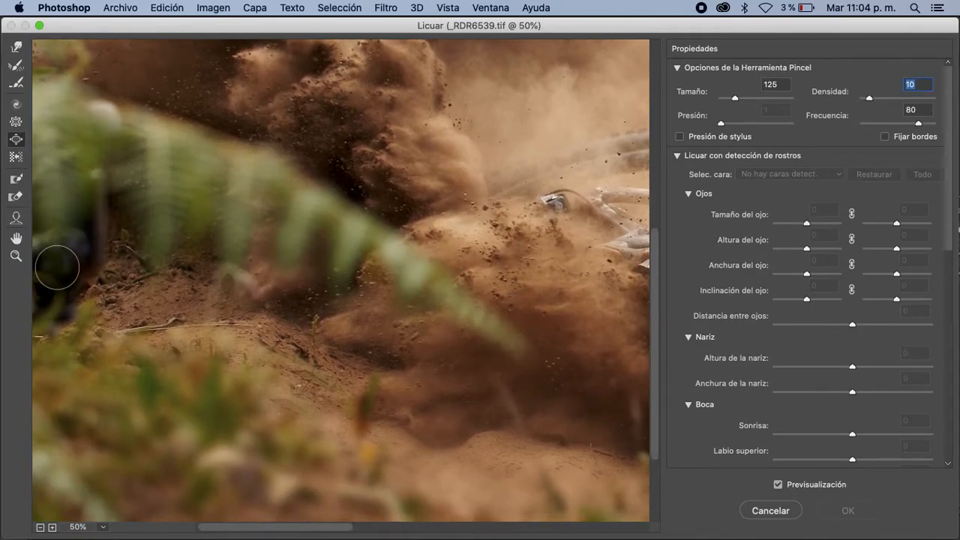
Enlarge the fern at the photo's left edge with the Bloat tool, using a brush size of 882.
drag(278, 296, 278, 283)
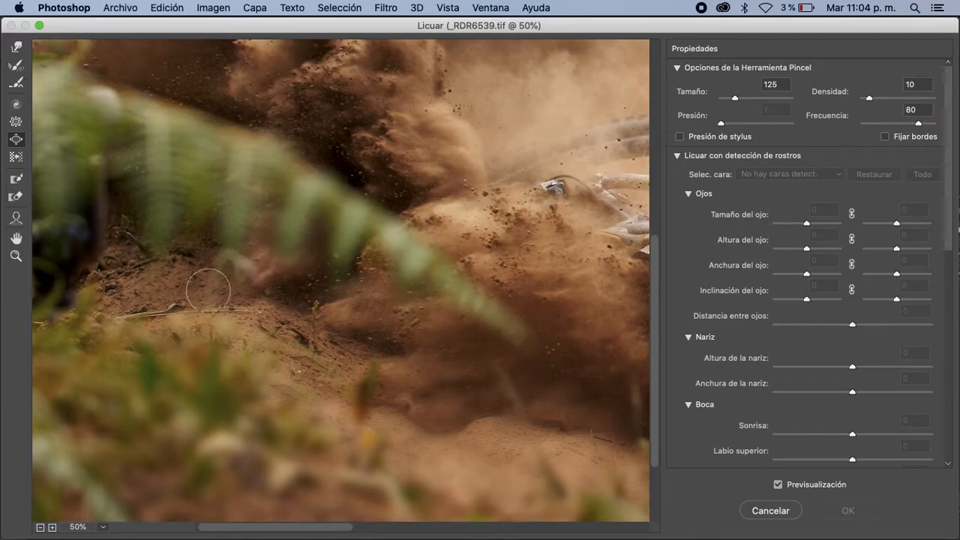
scroll(231, 345, down, 2)
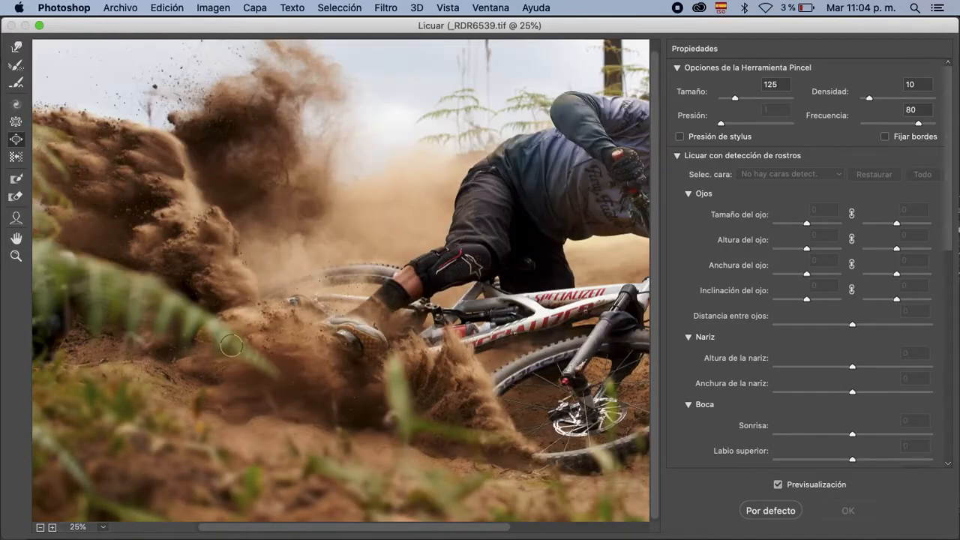
scroll(231, 346, down, 1)
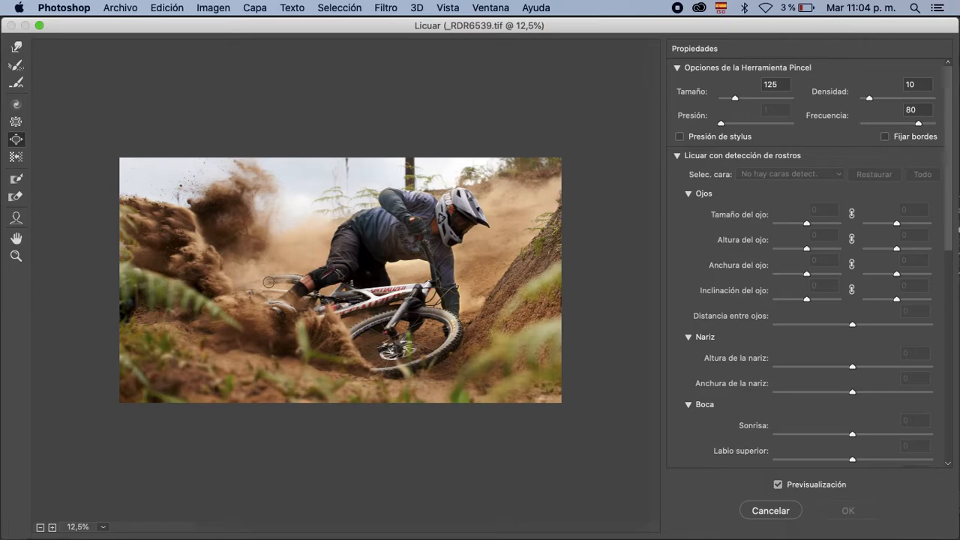
drag(170, 307, 207, 307)
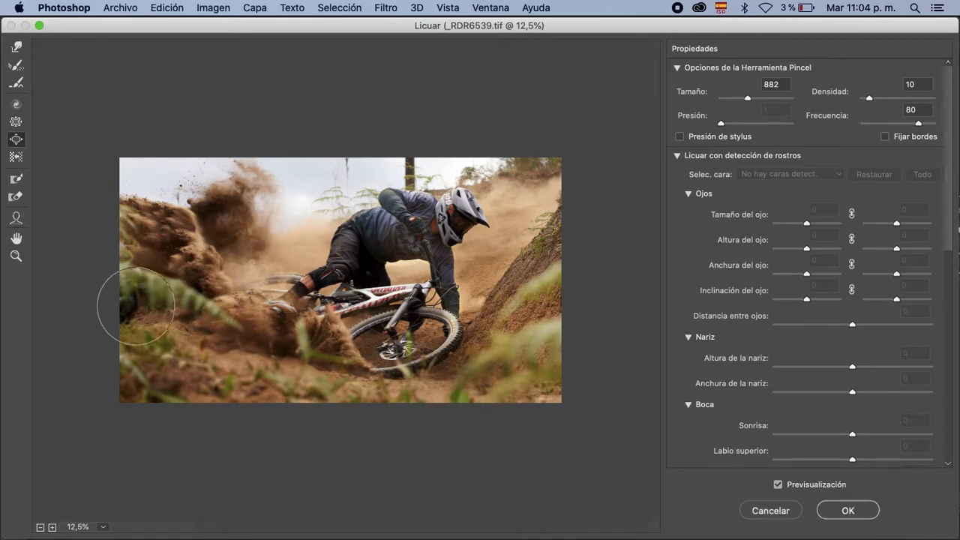
Push the foreground fern inward with the Forward Warp tool at size 801, density 15 and pressure 15, and apply Liquify.
key(w)
drag(126, 308, 150, 307)
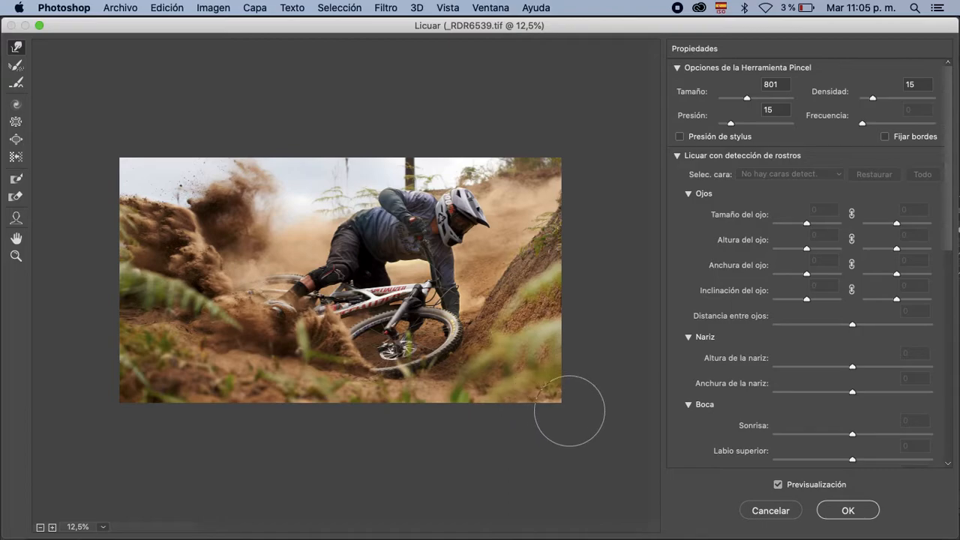
click(851, 510)
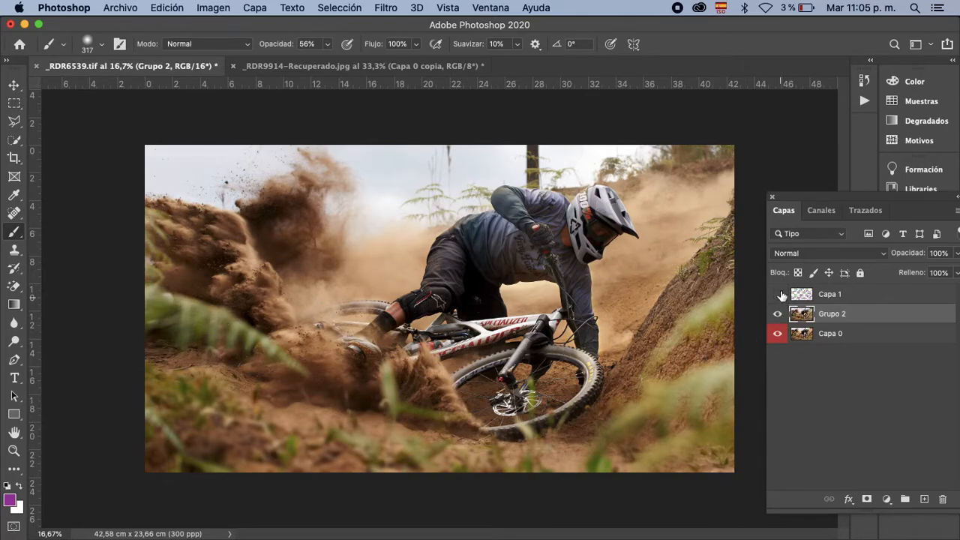
Compare the photo with the annotation layer Capa 1 and the liquified Grupo 2 layer each hidden and shown.
click(778, 294)
click(778, 295)
click(778, 295)
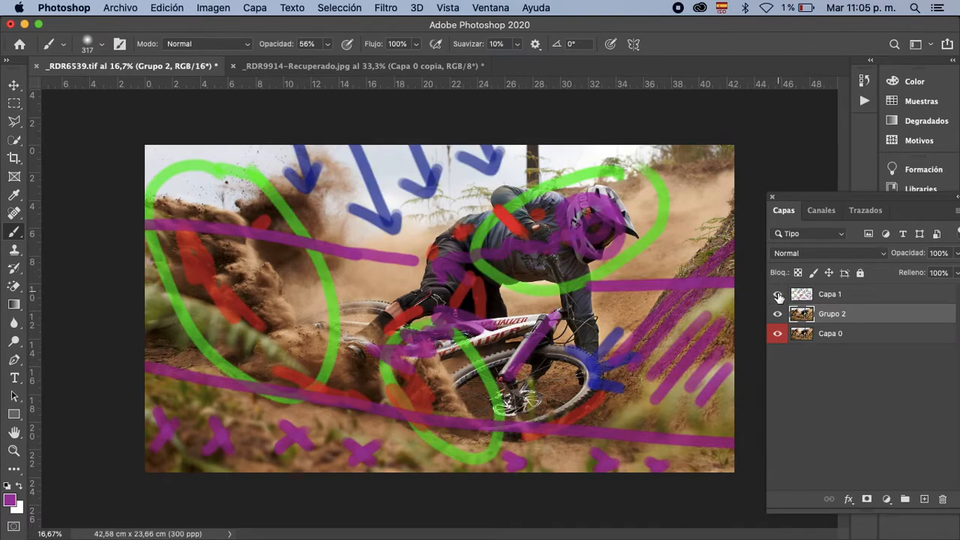
click(778, 295)
click(778, 314)
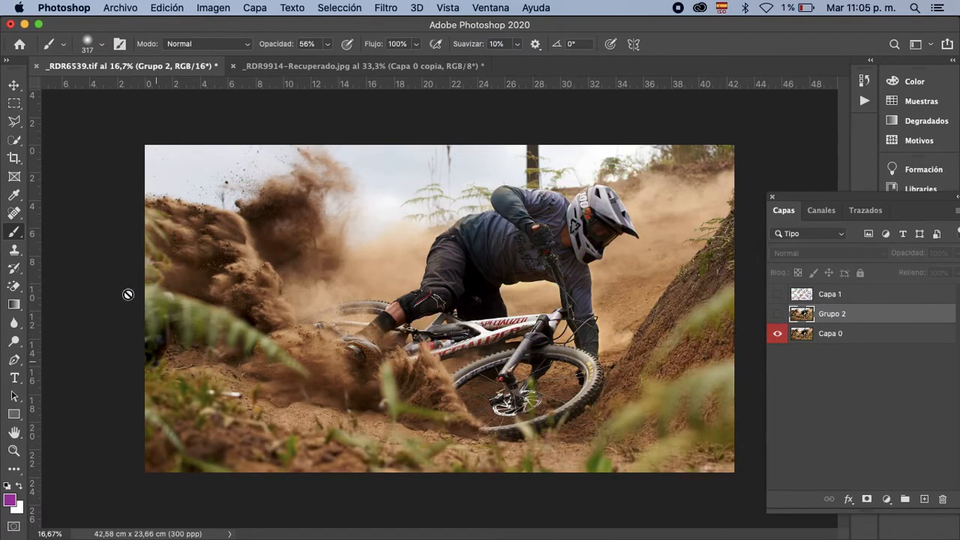
key(v)
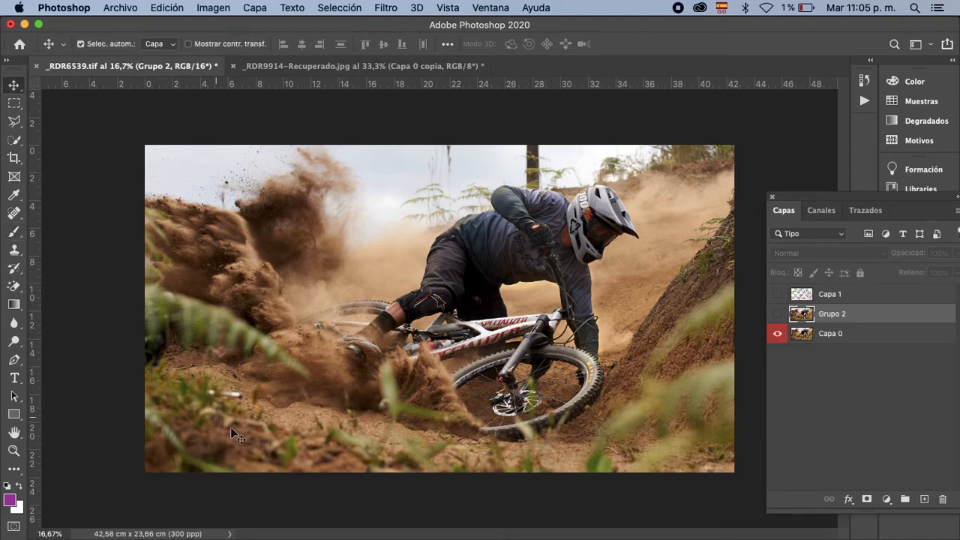
click(778, 314)
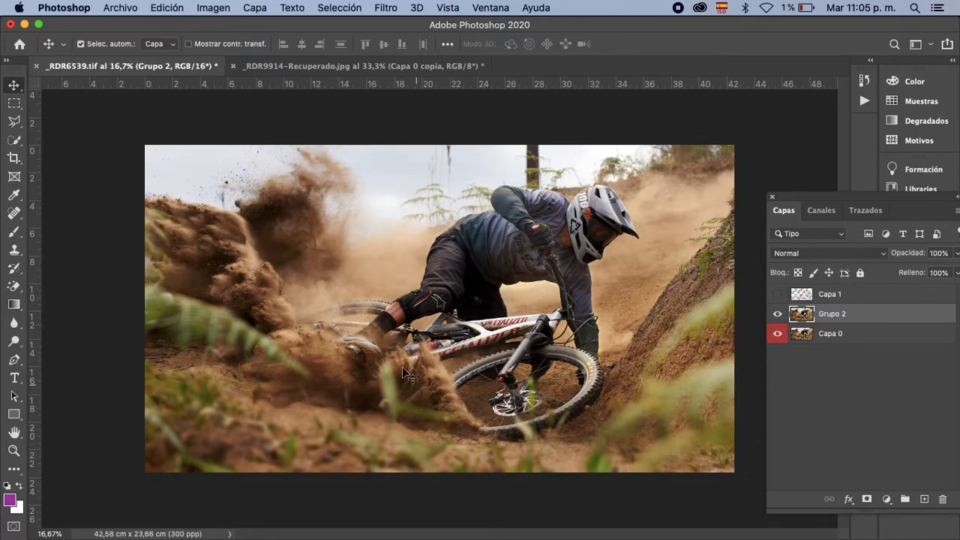
click(778, 315)
click(778, 315)
click(777, 295)
click(777, 296)
Duplicate the Grupo 2 layer and apply Auto Tone and Auto Contrast to the copy.
key(super+j)
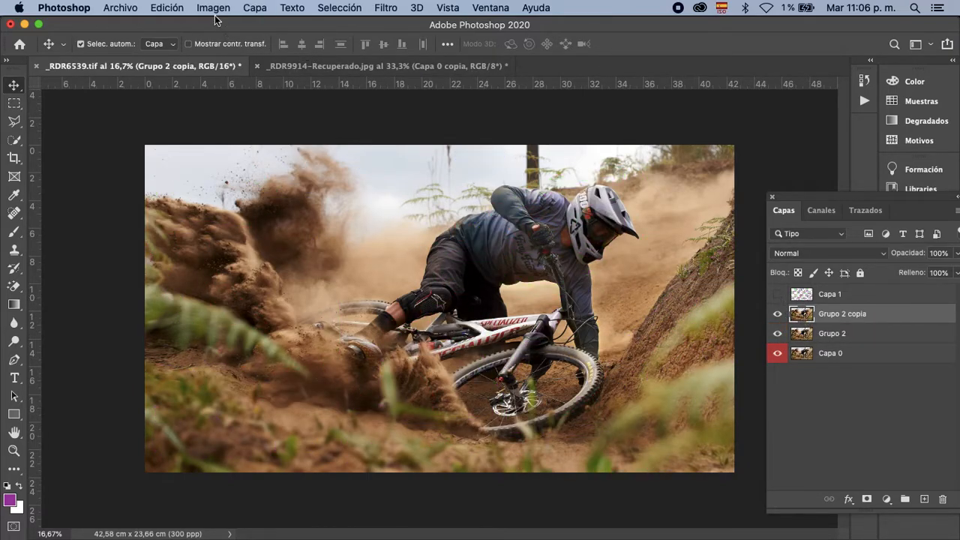
click(214, 9)
click(254, 70)
click(214, 8)
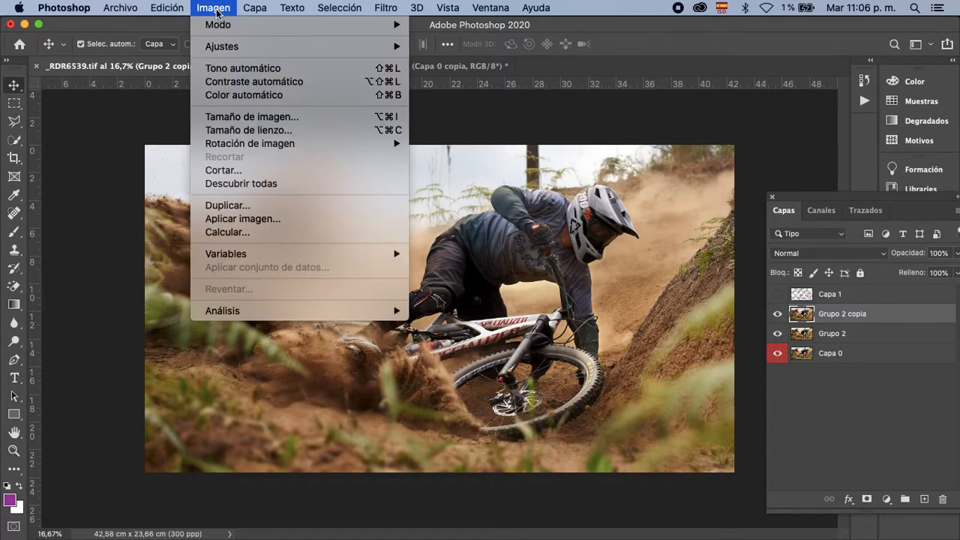
click(235, 82)
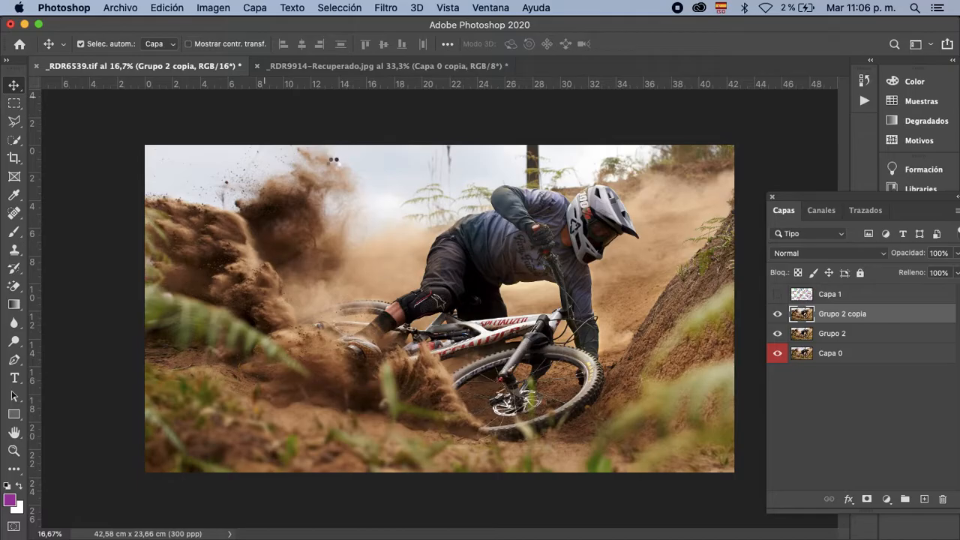
key(super+Tab)
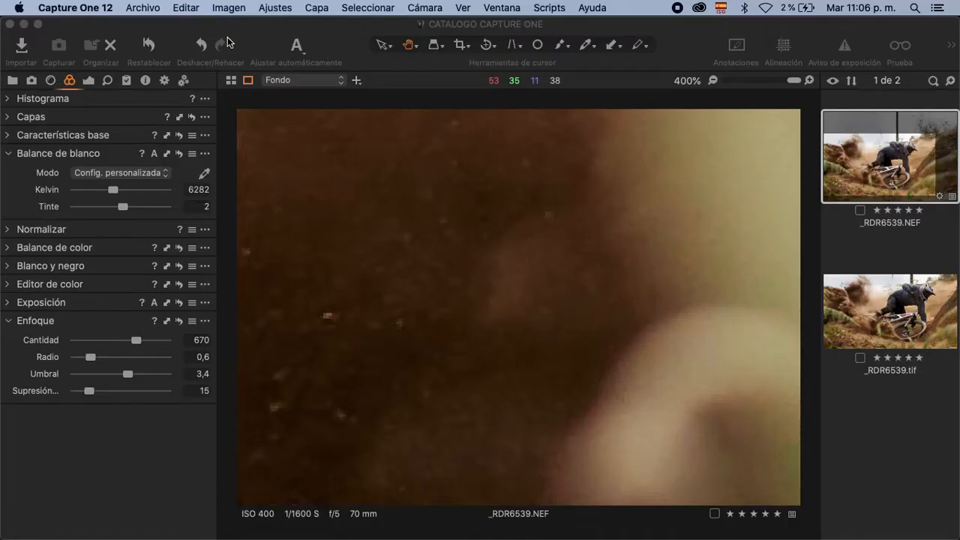
click(508, 240)
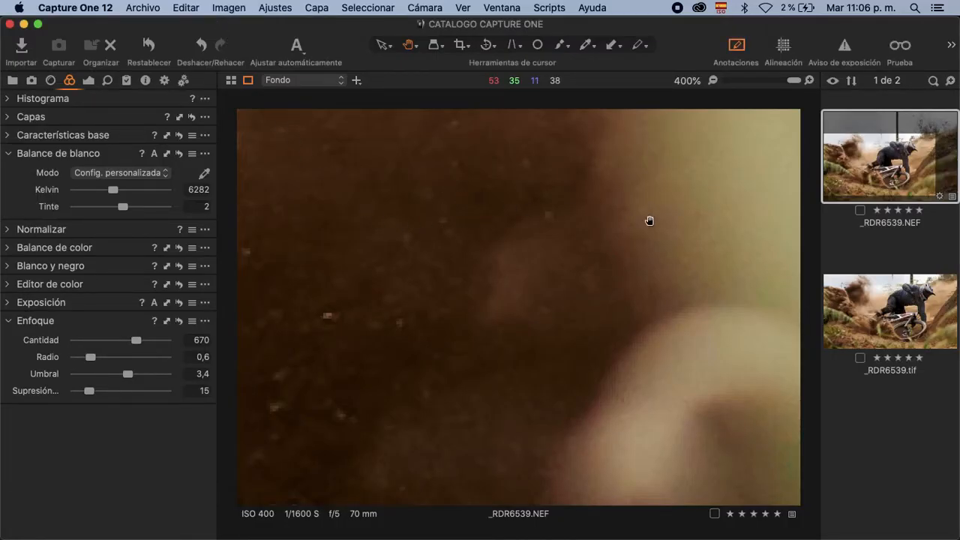
click(24, 25)
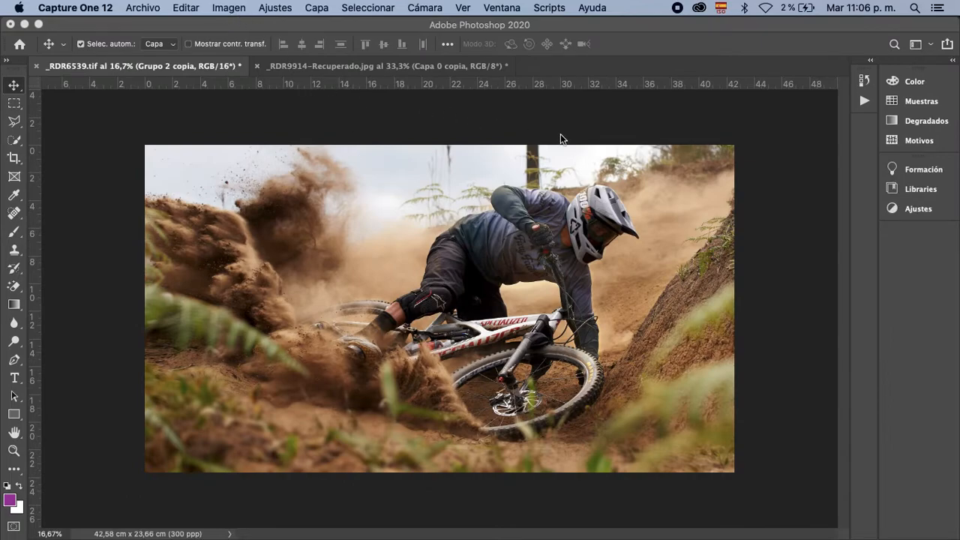
click(576, 29)
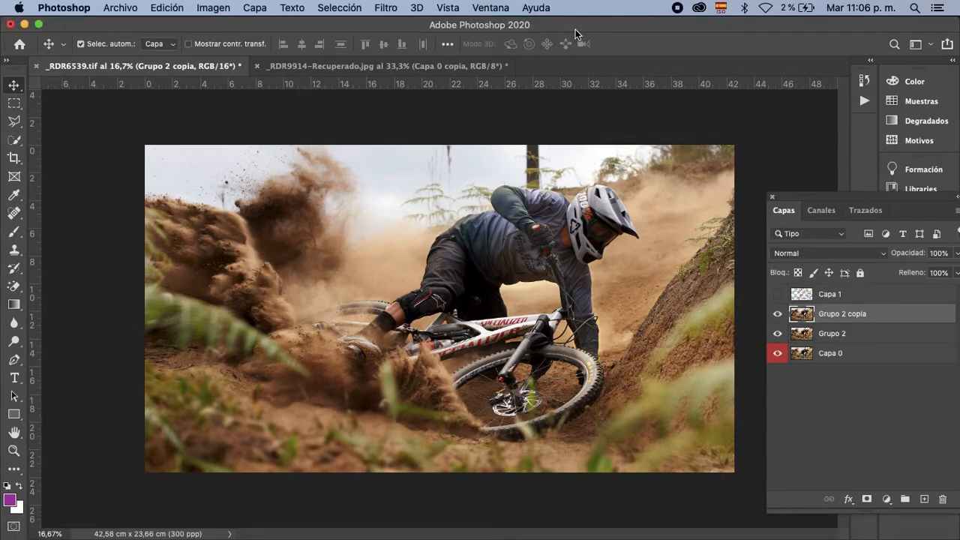
Apply Auto Contrast again and Auto Color to the duplicated layer.
click(216, 11)
click(232, 81)
click(213, 11)
click(244, 95)
Compare the photo with the auto-corrected Grupo 2 copia layer hidden and shown.
key(super+plus)
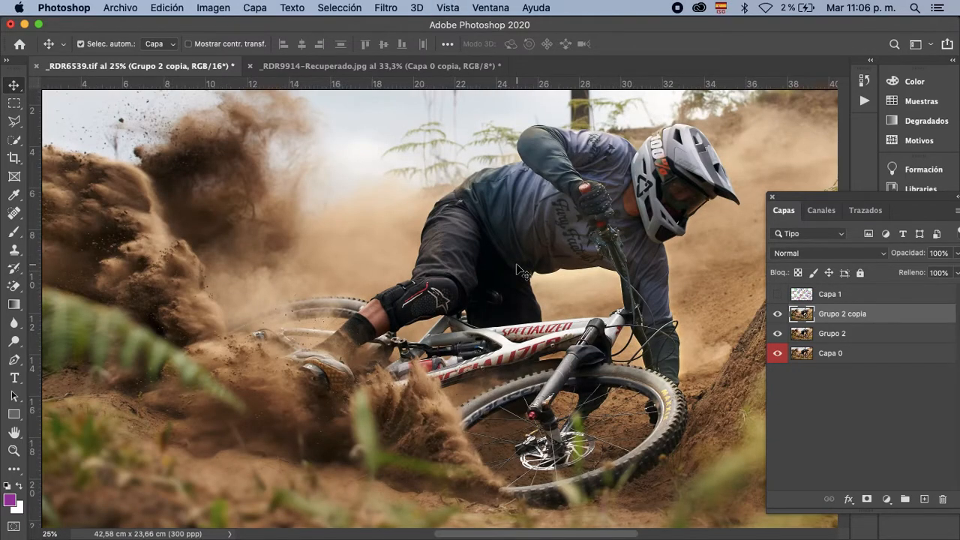
key(super+minus)
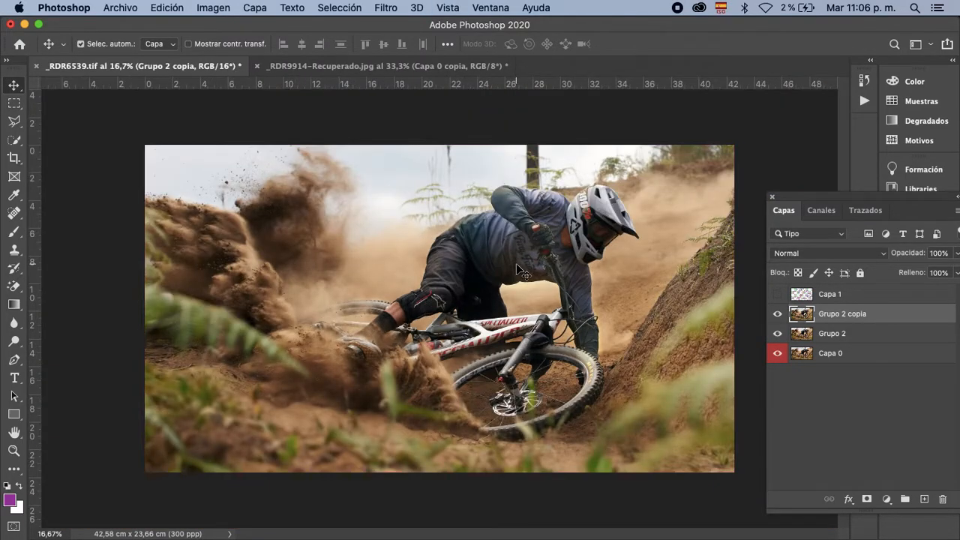
click(779, 318)
click(779, 316)
click(779, 315)
click(779, 316)
click(781, 319)
click(779, 317)
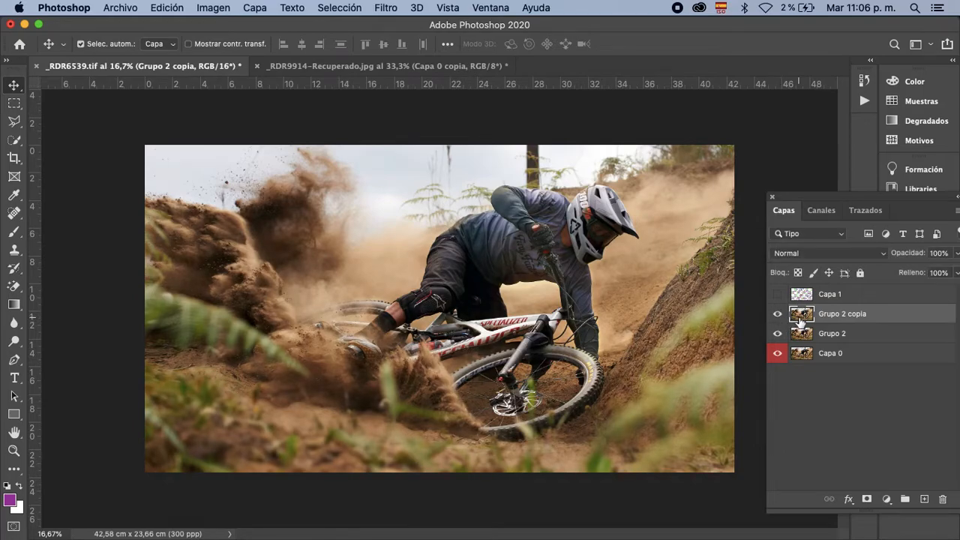
Add a white layer mask to the Grupo 2 copia layer and activate the Brush tool over the rider.
click(867, 499)
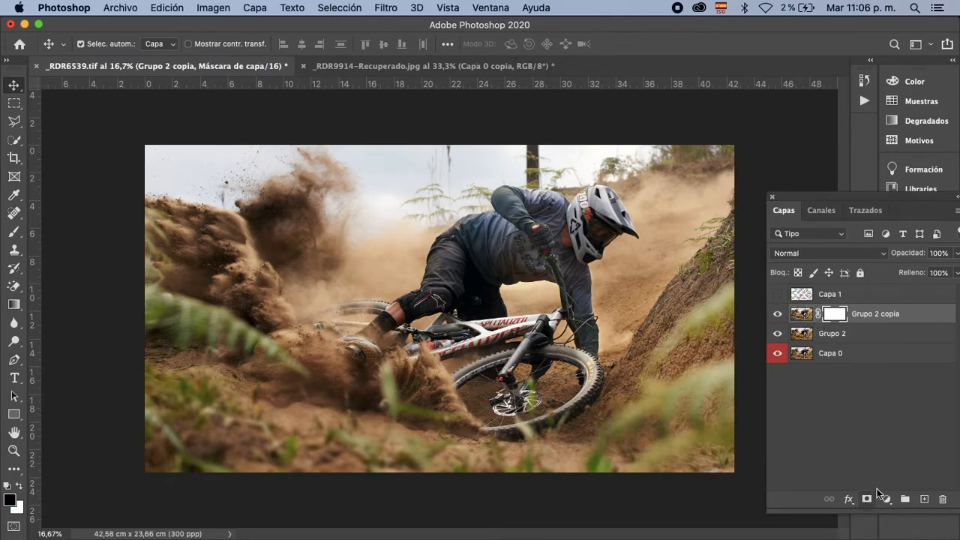
key(b)
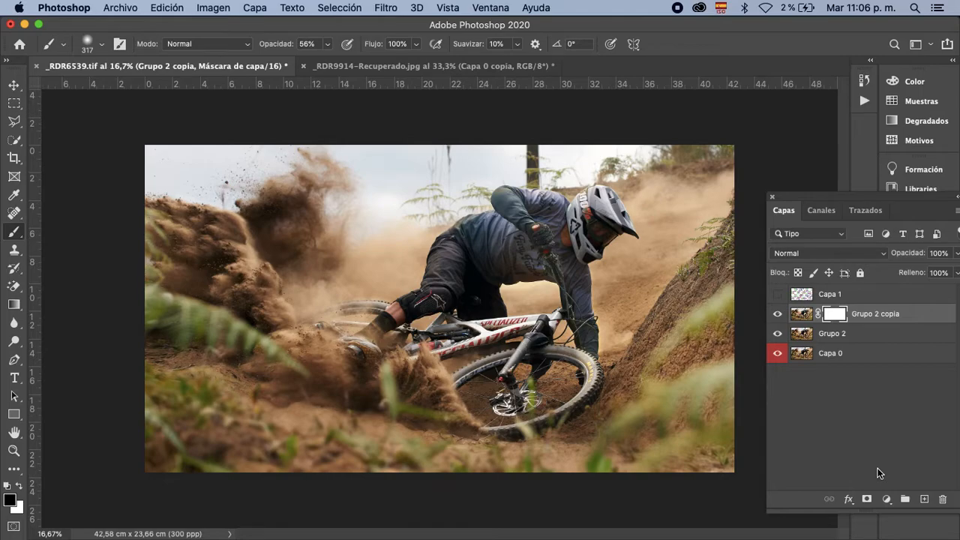
key(super+plus)
key(super+plus)
drag(588, 239, 438, 314)
Compare the rider and helmet up close with the Grupo 2 copia layer hidden and shown.
click(778, 314)
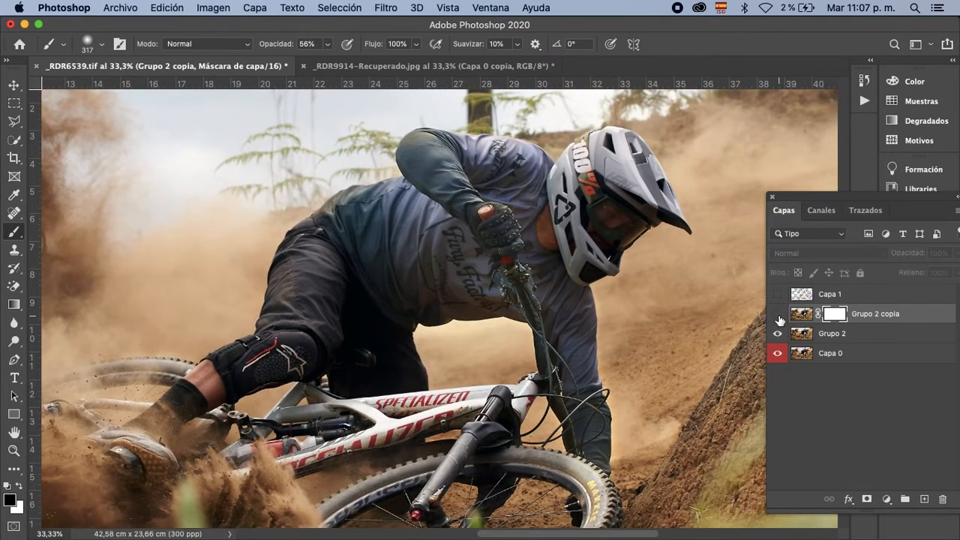
click(778, 314)
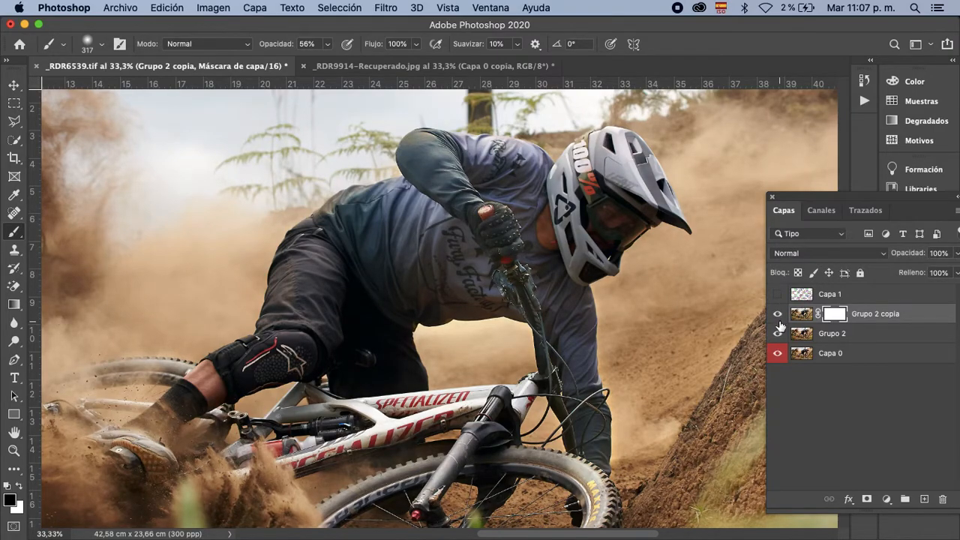
click(778, 314)
click(778, 315)
Paint black over the helmet on the layer mask with a size 320 brush, changing its opacity to 84%, and inspect the mask alone.
drag(602, 267, 609, 268)
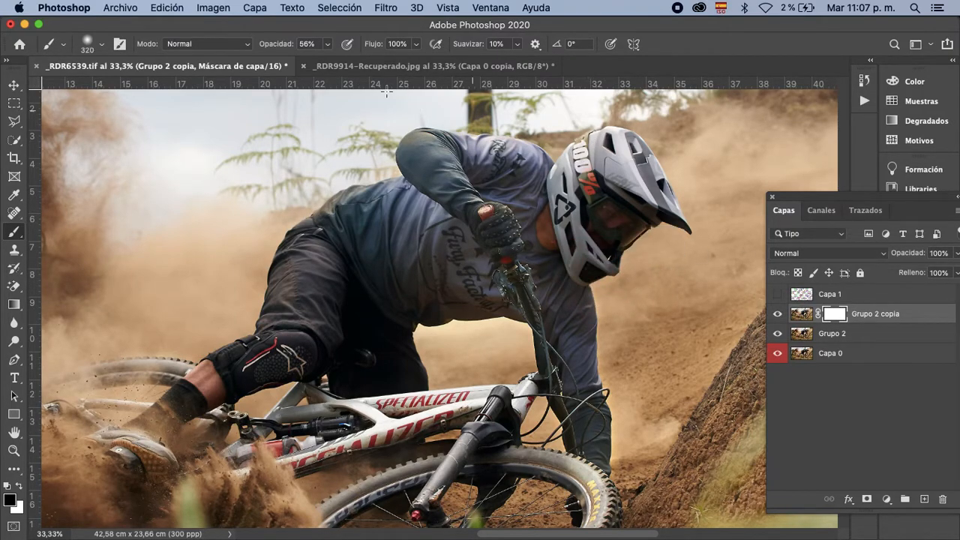
click(329, 44)
click(577, 158)
click(327, 44)
click(593, 189)
alt+click(837, 320)
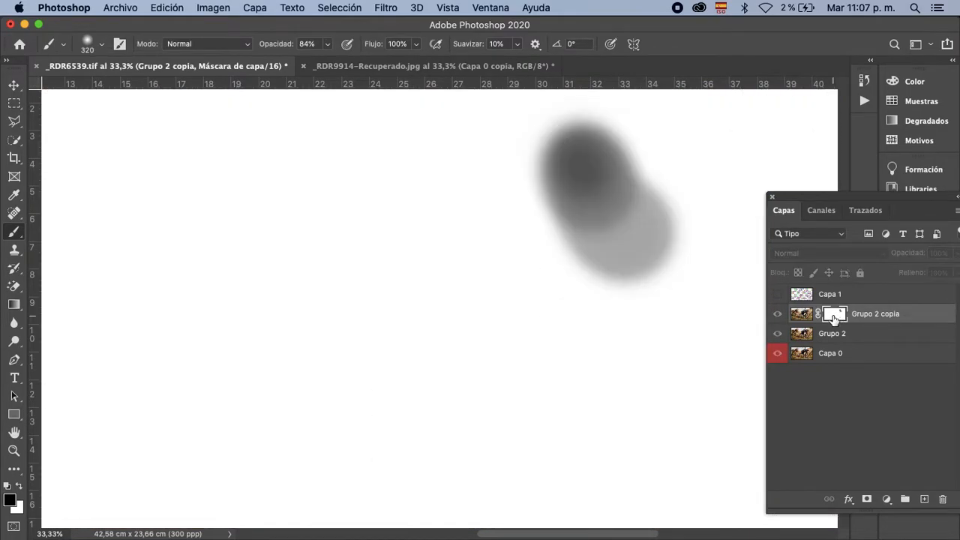
alt+click(836, 316)
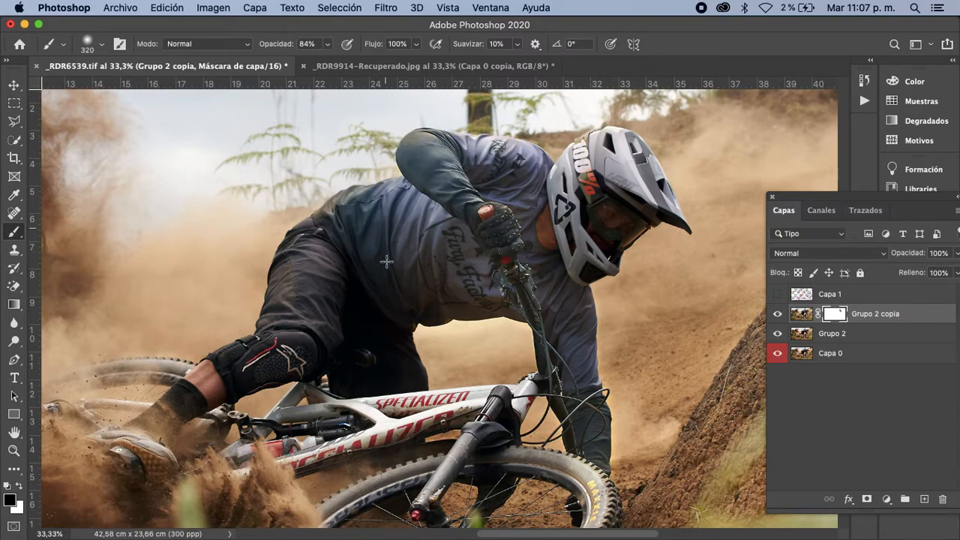
Compare the rider repeatedly with the masked Grupo 2 copia layer hidden and shown.
click(778, 315)
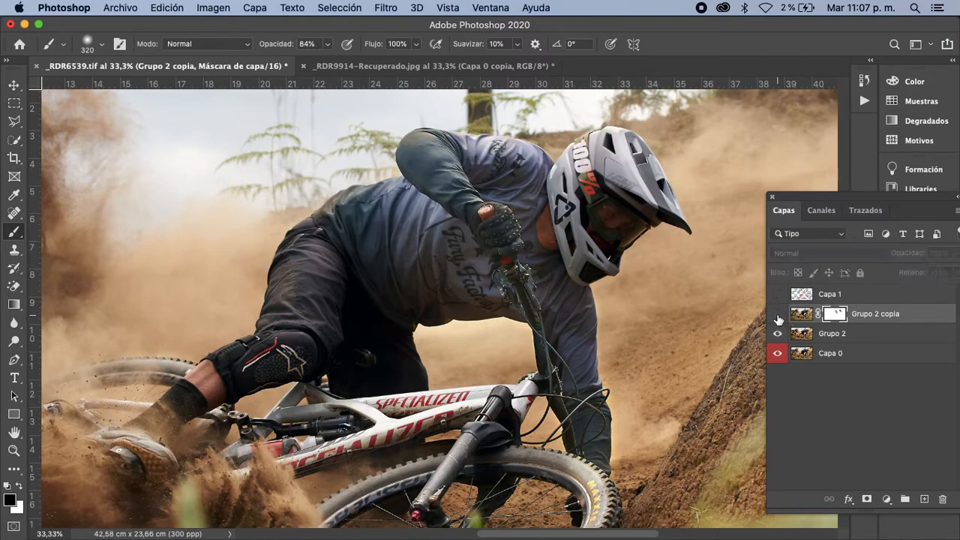
click(778, 315)
click(778, 315)
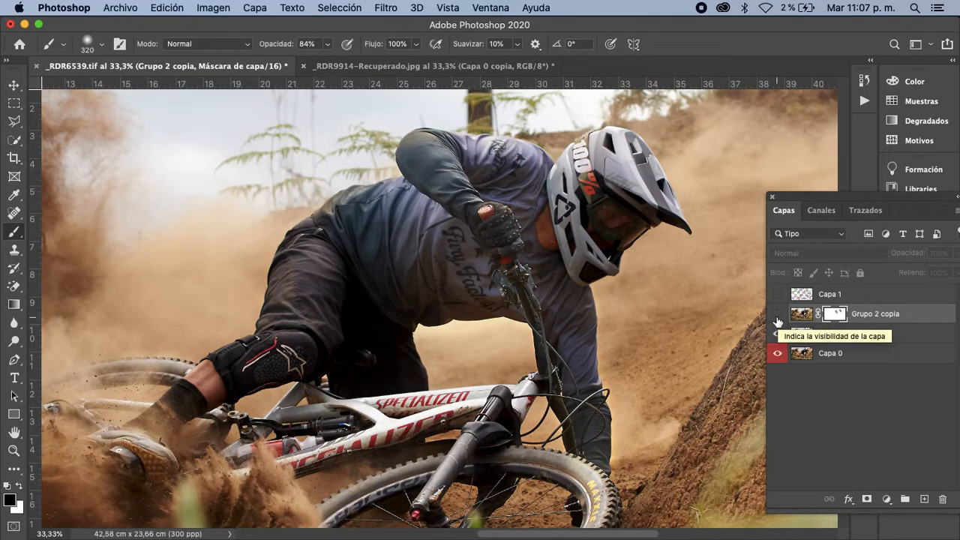
click(778, 315)
click(778, 317)
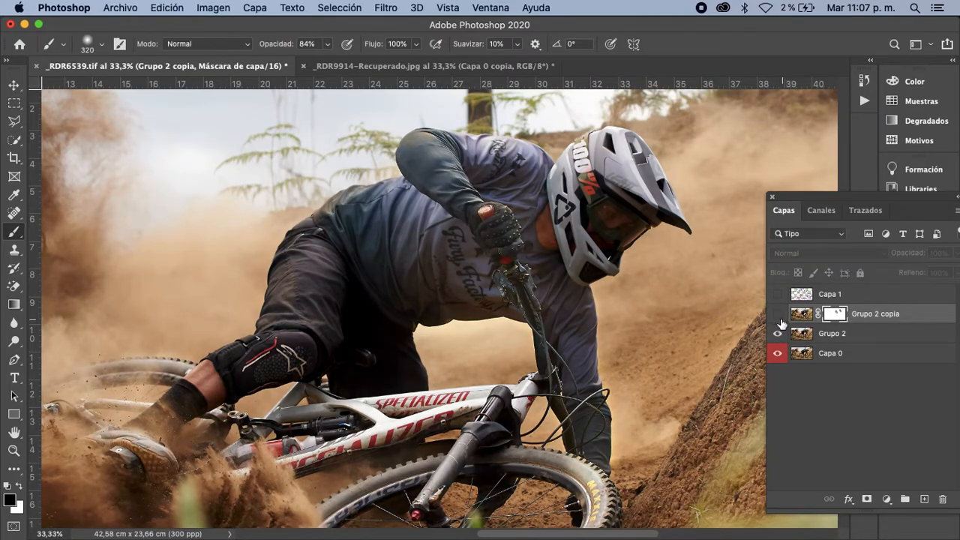
click(778, 316)
click(778, 316)
click(778, 320)
click(779, 319)
click(781, 320)
click(782, 322)
click(781, 320)
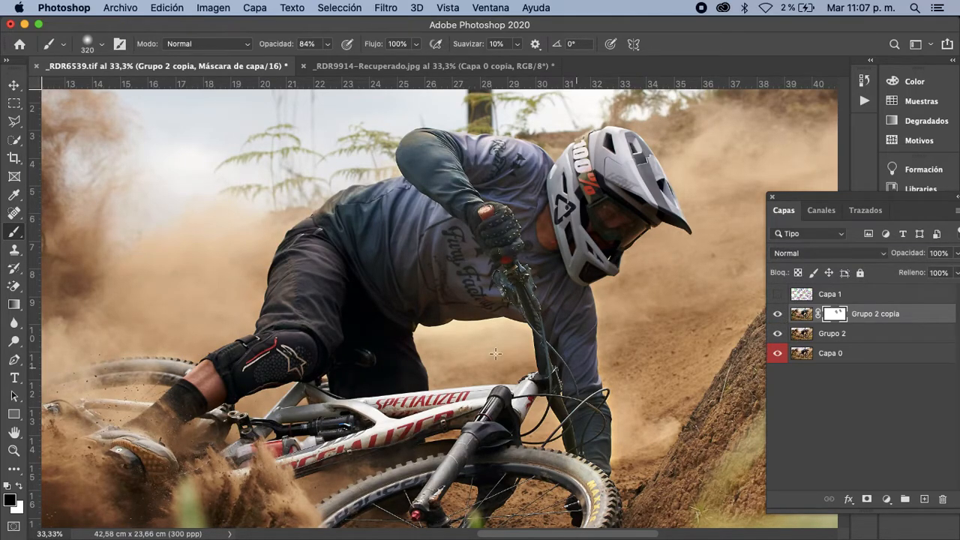
Paint black on the layer mask around the rider's shoe, the fern and the foreground foliage, enlarging the brush to 759.
drag(507, 331, 603, 217)
key(ctrl+r)
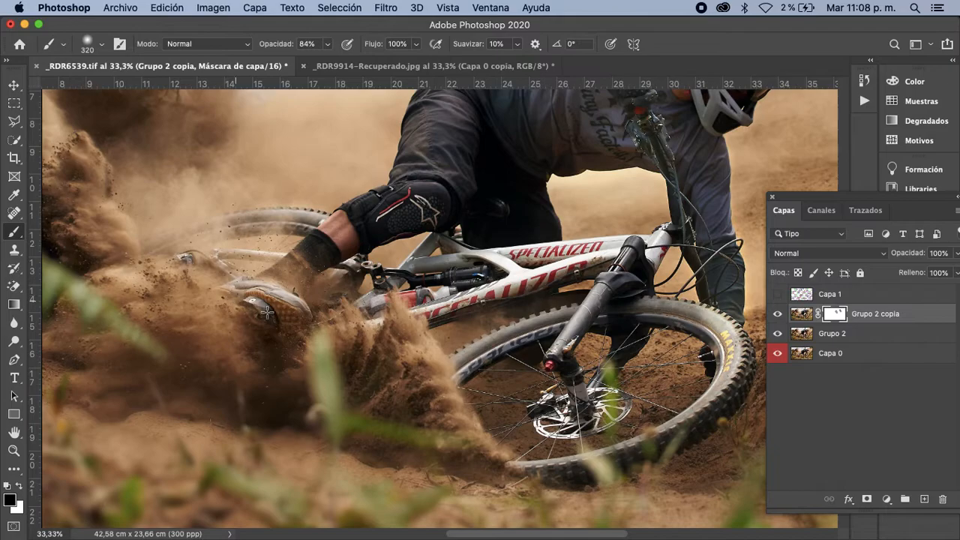
scroll(525, 255, up, 3)
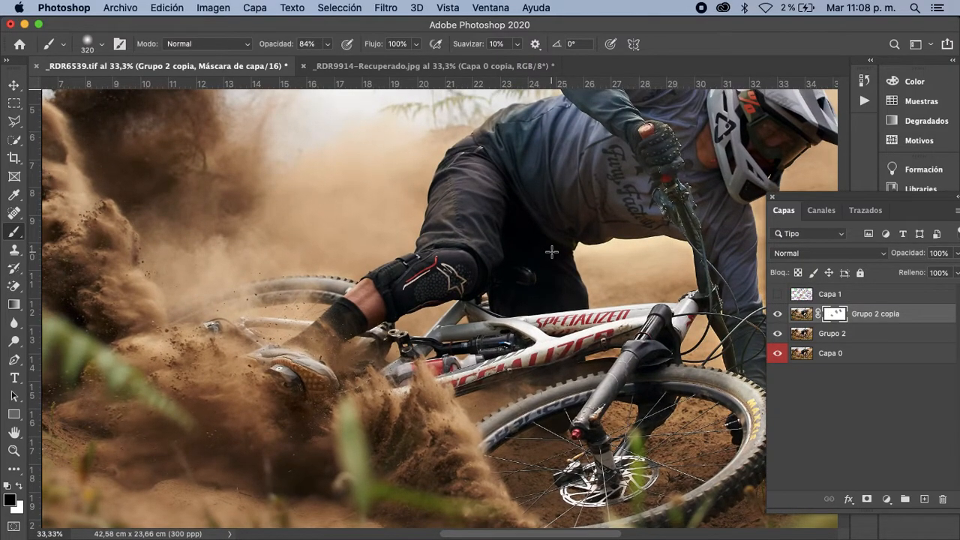
key(super+minus)
key(super+minus)
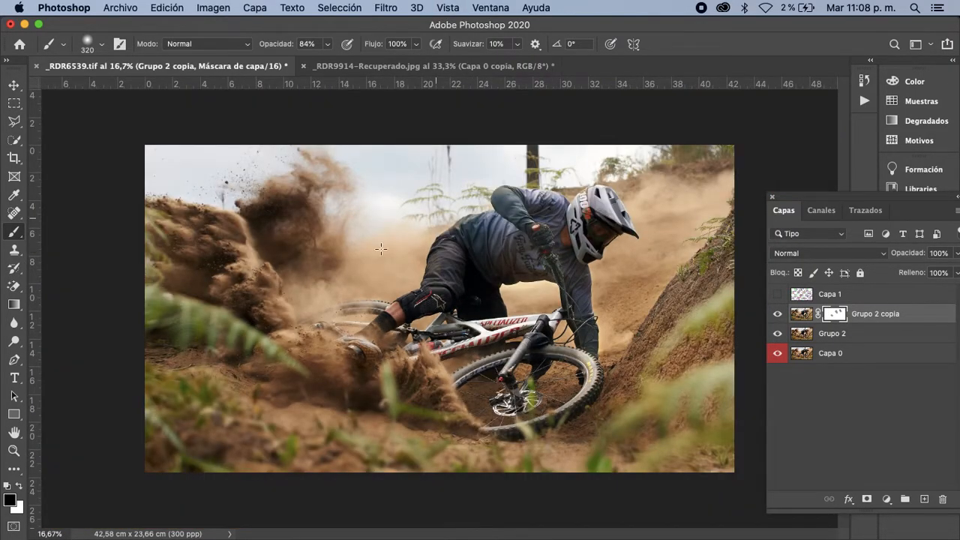
click(777, 315)
drag(269, 334, 300, 334)
mouse_move(237, 326)
mouse_down()
mouse_move(252, 324)
mouse_move(217, 324)
mouse_up()
drag(640, 414, 654, 402)
Invert the Grupo 2 copia layer mask and check the photo with the layer hidden and shown.
key(super+i)
key(super+plus)
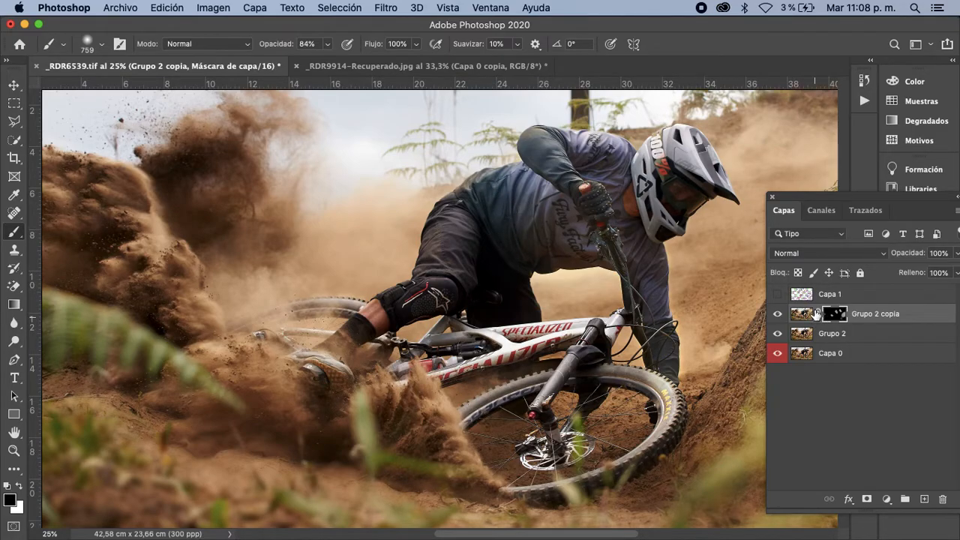
click(779, 315)
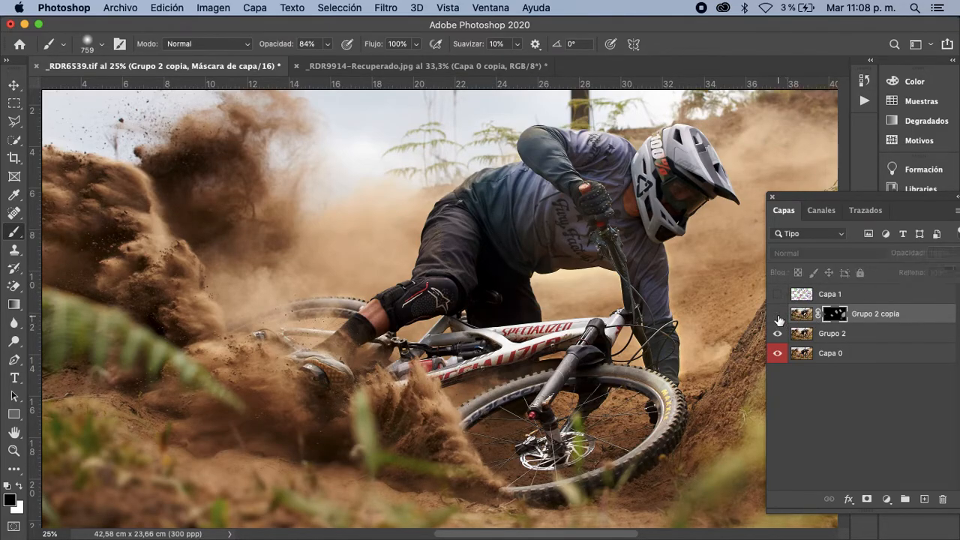
click(779, 318)
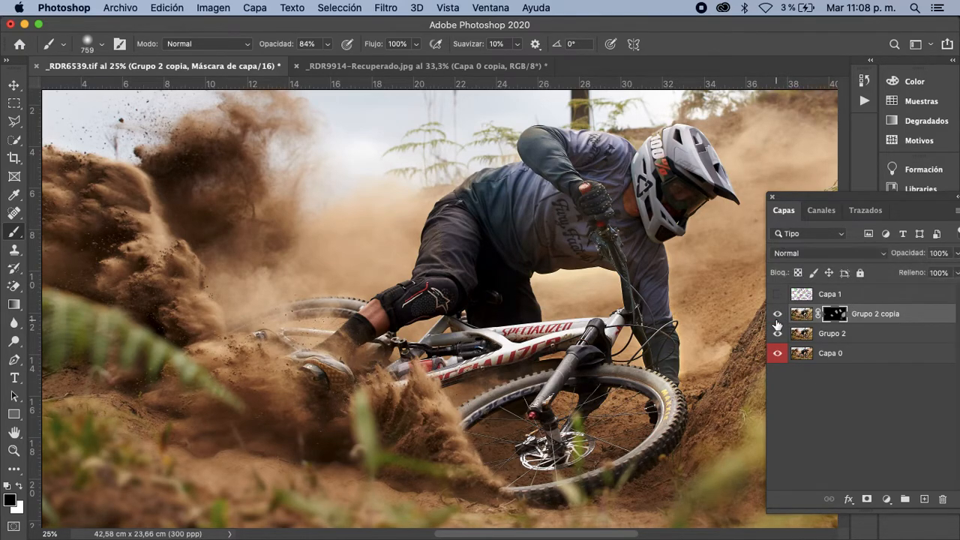
key(super+minus)
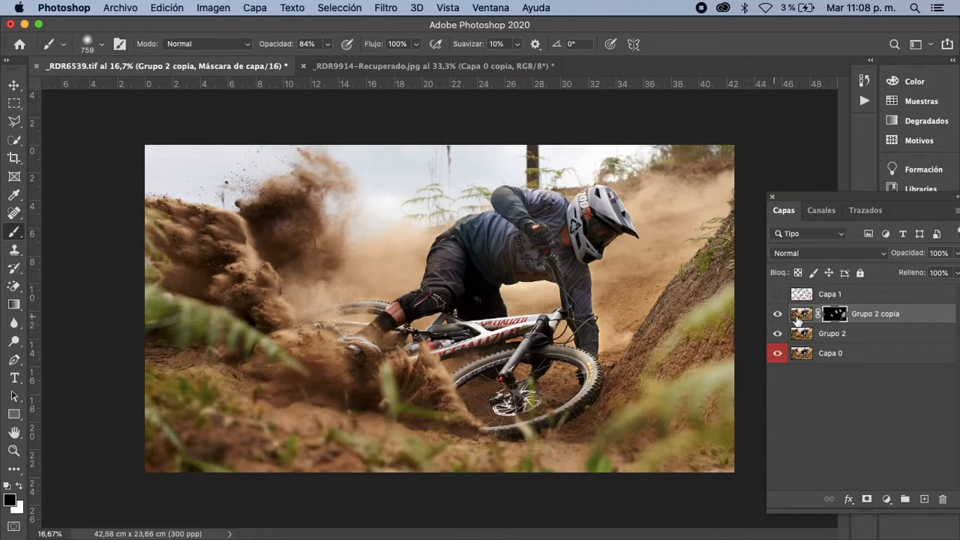
Compare the whole photo with Grupo 2 copia hidden and shown, and merge that layer with Grupo 2.
click(778, 314)
click(778, 315)
shift+click(809, 335)
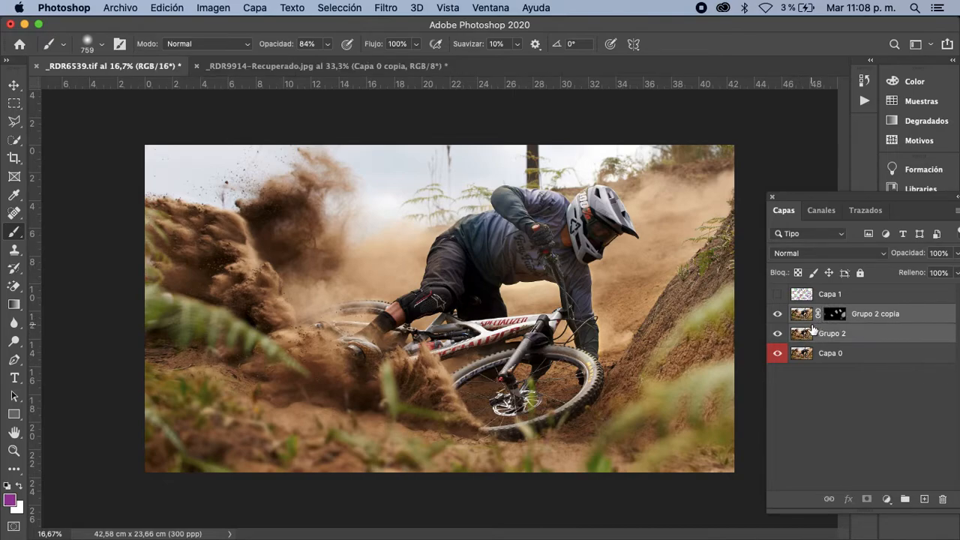
key(super+e)
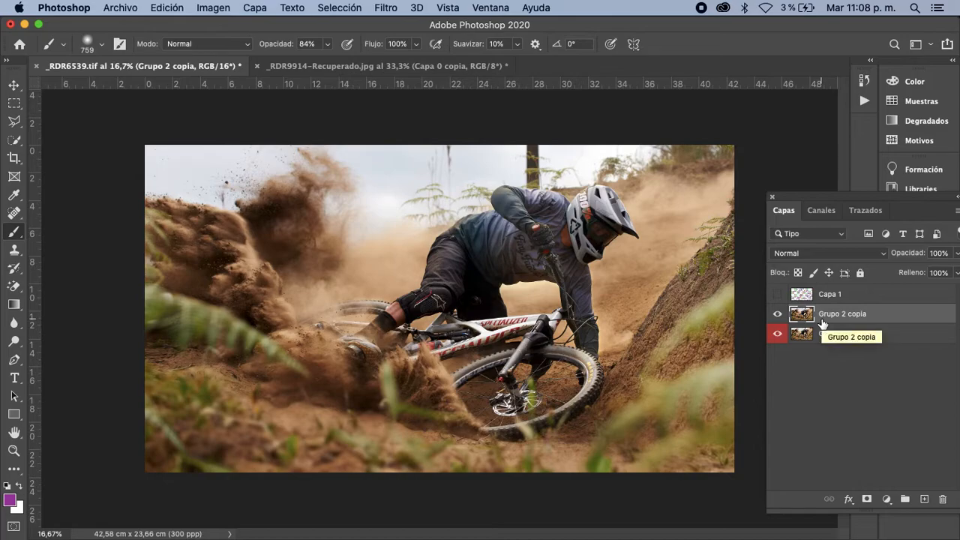
Remove the dark hanging twig in the sky above the ferns using the Spot Healing Brush at size 116.
key(super+plus)
key(super+plus)
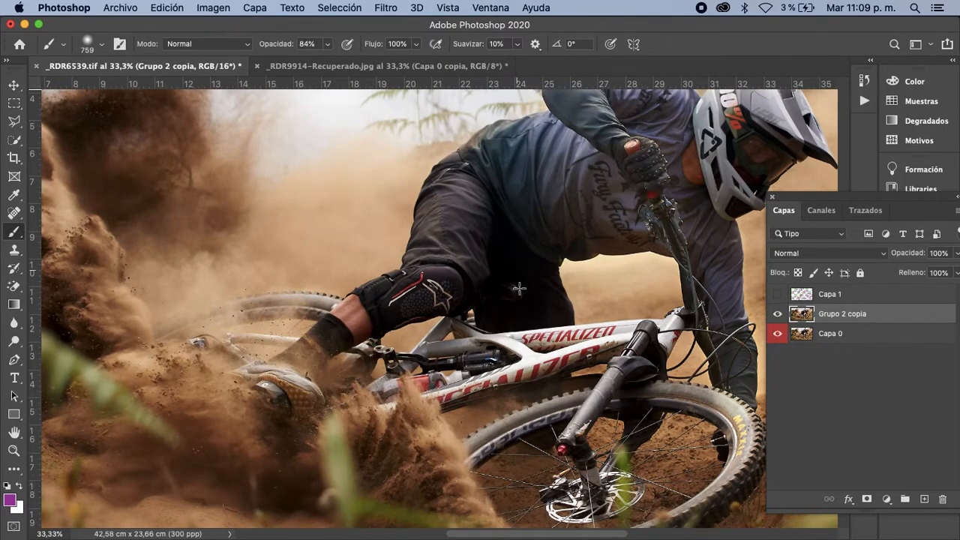
drag(611, 205, 568, 307)
key(super+r)
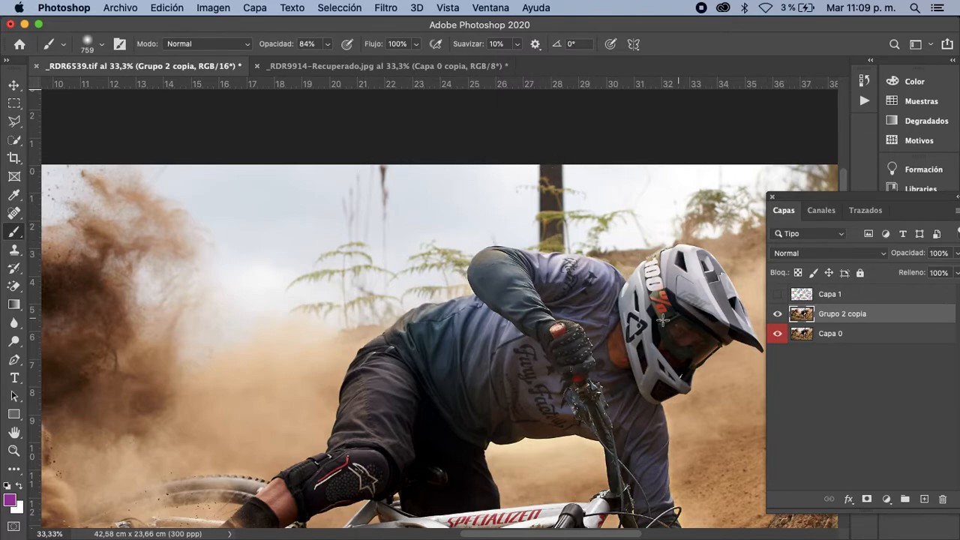
key(j)
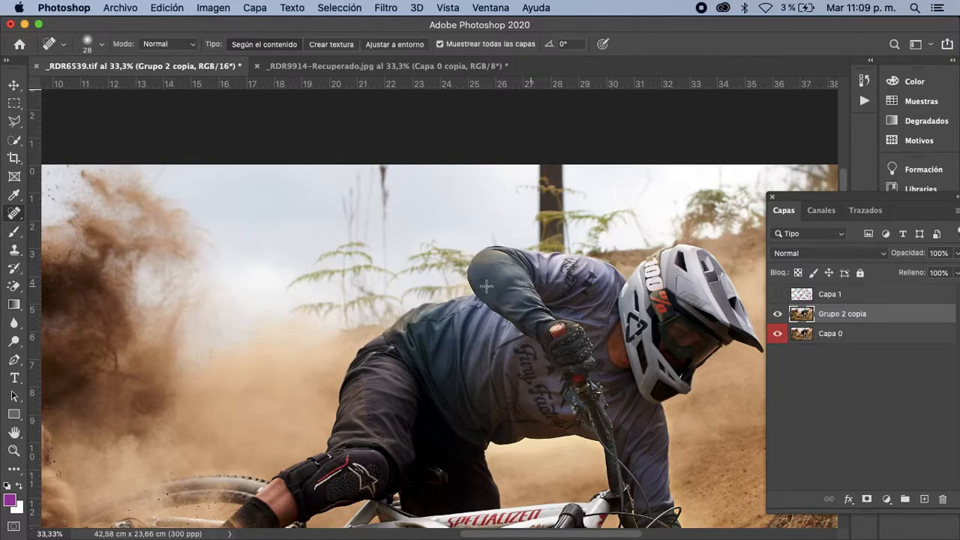
drag(401, 204, 415, 204)
mouse_move(390, 248)
mouse_down()
mouse_move(386, 177)
mouse_move(393, 192)
mouse_up()
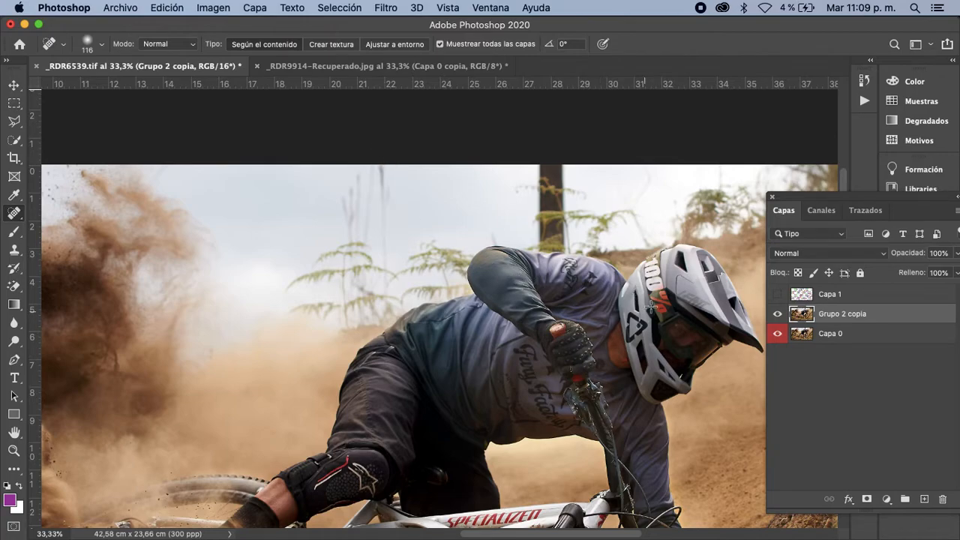
drag(381, 171, 385, 246)
Heal away the thin stem and distracting marks beside the flying dirt with the Spot Healing Brush.
drag(665, 394, 585, 309)
scroll(583, 393, down, 10)
scroll(584, 393, right, 4)
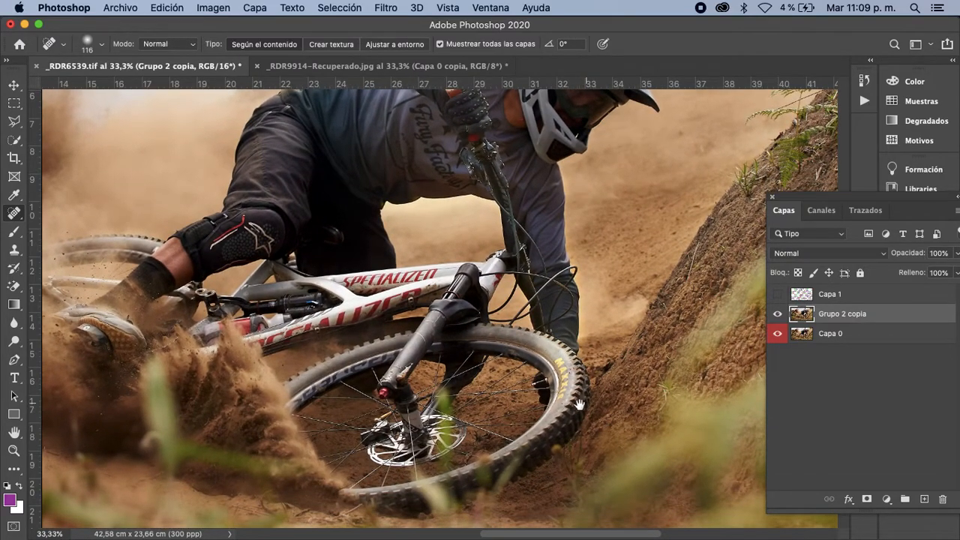
scroll(559, 370, left, 15)
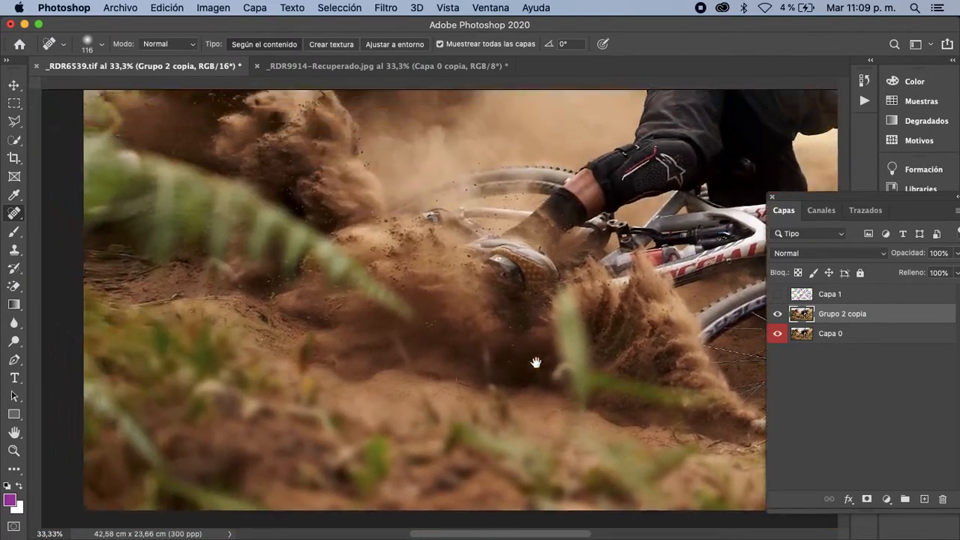
key(super+r)
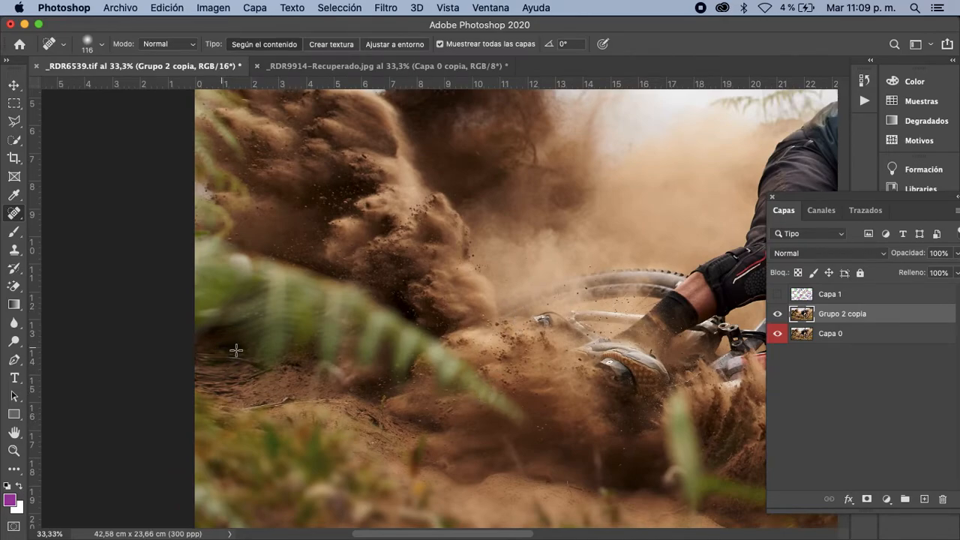
drag(530, 239, 563, 272)
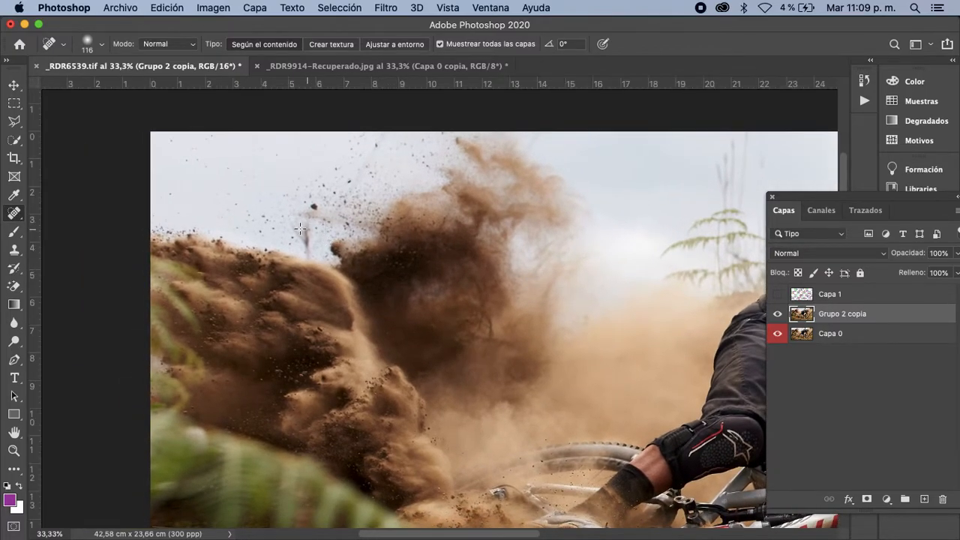
drag(300, 228, 329, 252)
mouse_move(332, 268)
mouse_down()
mouse_move(339, 276)
mouse_move(333, 250)
mouse_up()
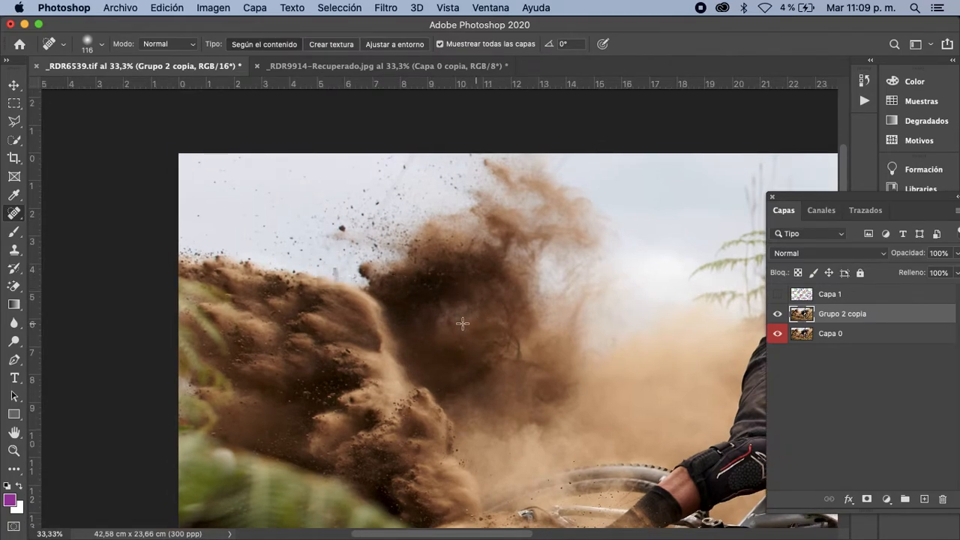
mouse_move(316, 288)
mouse_down()
mouse_move(344, 294)
mouse_move(425, 349)
mouse_move(333, 291)
mouse_move(332, 268)
mouse_move(419, 314)
mouse_move(335, 287)
mouse_up()
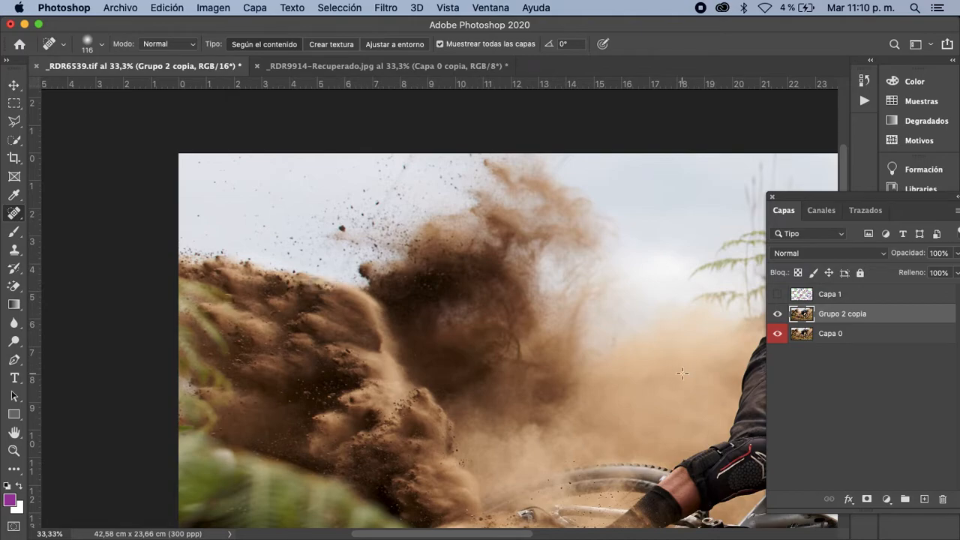
Heal away the thin stems rising into the sky above the background ferns.
scroll(566, 295, right, 10)
scroll(567, 294, down, 5)
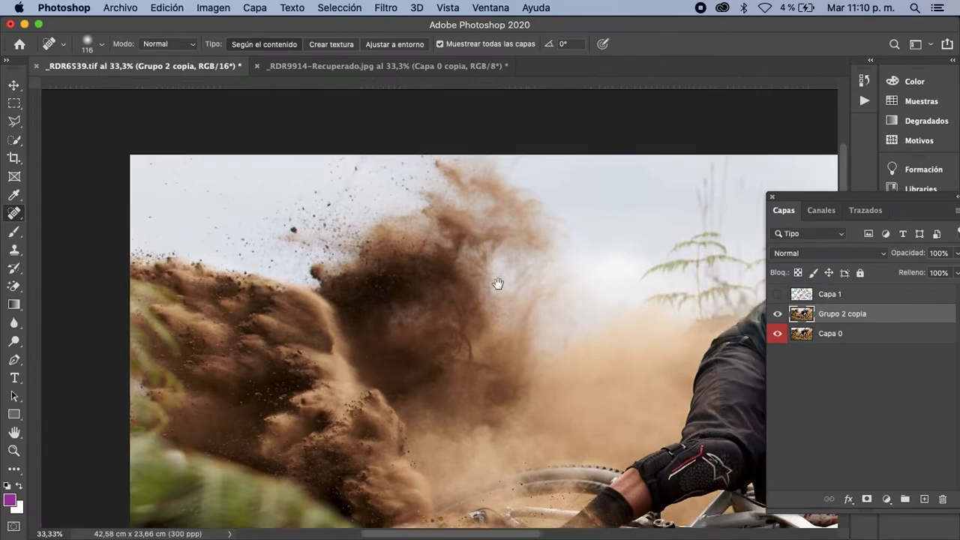
scroll(524, 314, up, 5)
scroll(525, 314, right, 3)
key(super+r)
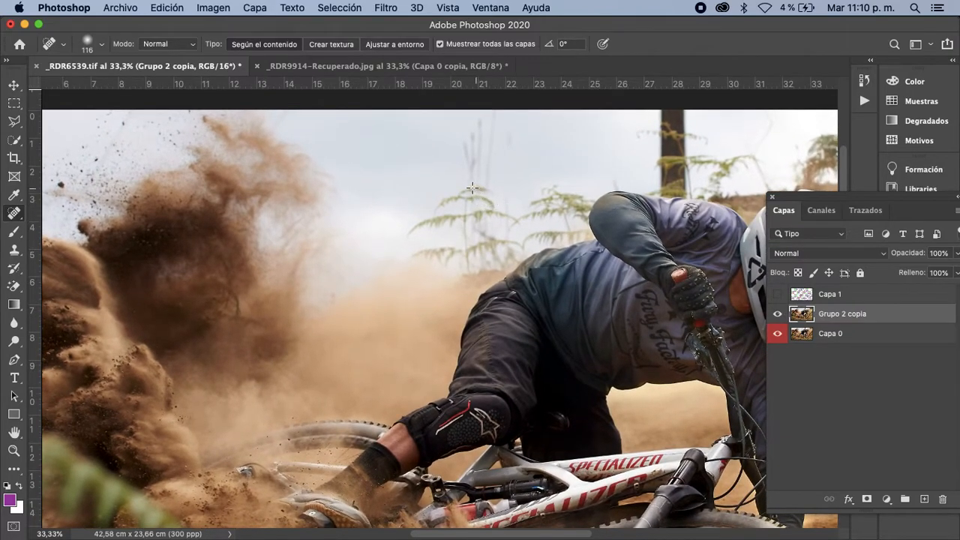
mouse_move(472, 188)
mouse_down()
mouse_move(498, 185)
mouse_move(454, 162)
mouse_move(479, 128)
mouse_move(475, 163)
mouse_move(480, 131)
mouse_move(484, 154)
mouse_move(484, 111)
mouse_up()
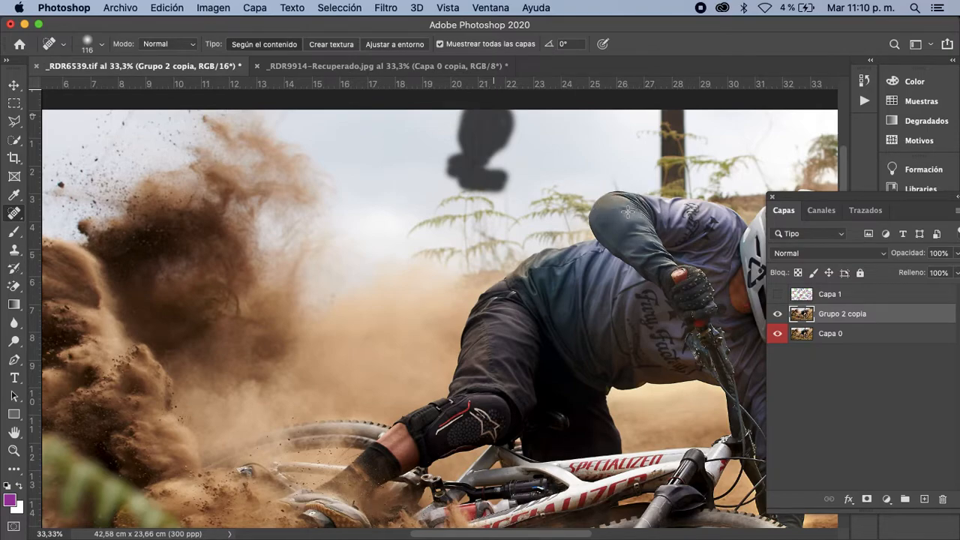
mouse_move(473, 175)
mouse_down()
mouse_move(491, 180)
mouse_move(512, 114)
mouse_move(510, 134)
mouse_up()
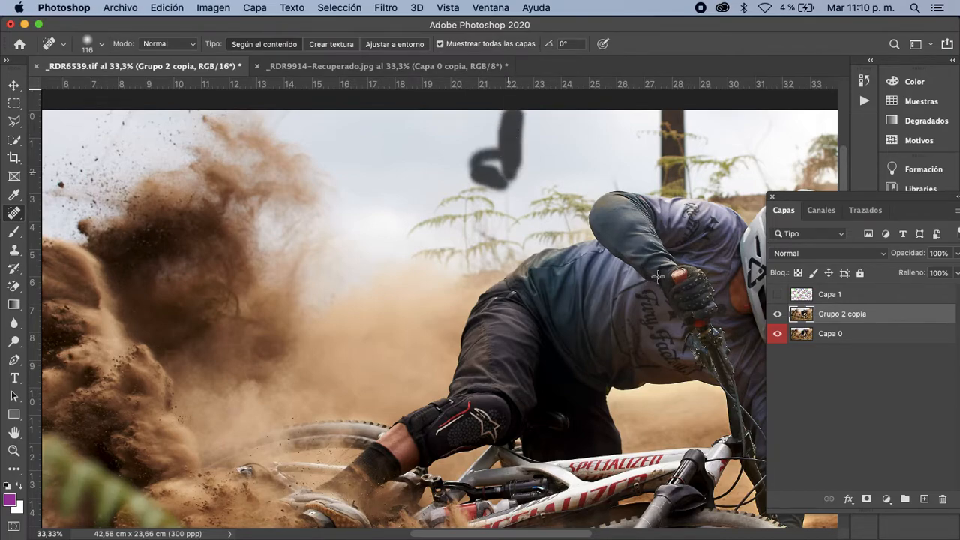
Compare the healed sky above the ferns with the Grupo 2 copia layer hidden and shown.
mouse_move(617, 263)
mouse_down()
mouse_move(543, 273)
mouse_move(611, 239)
mouse_up()
click(778, 315)
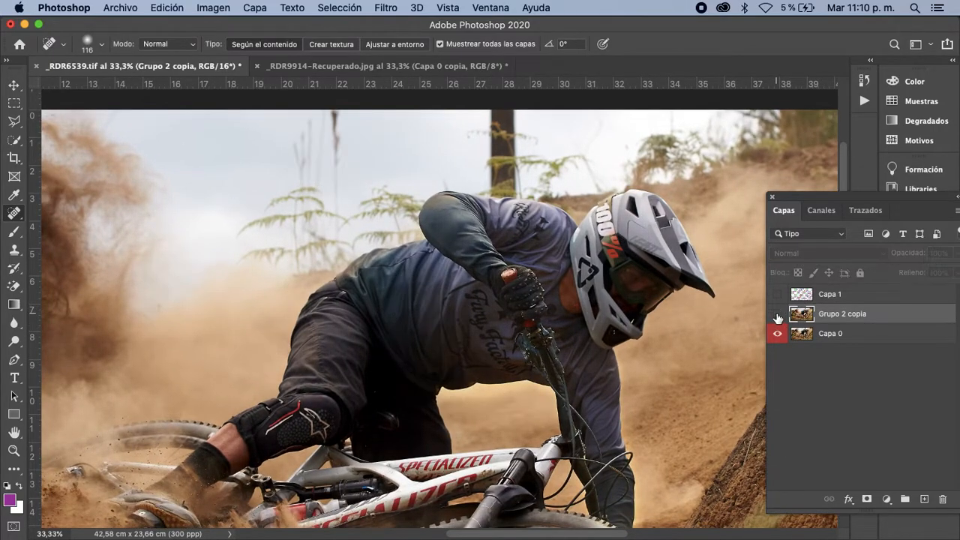
click(777, 315)
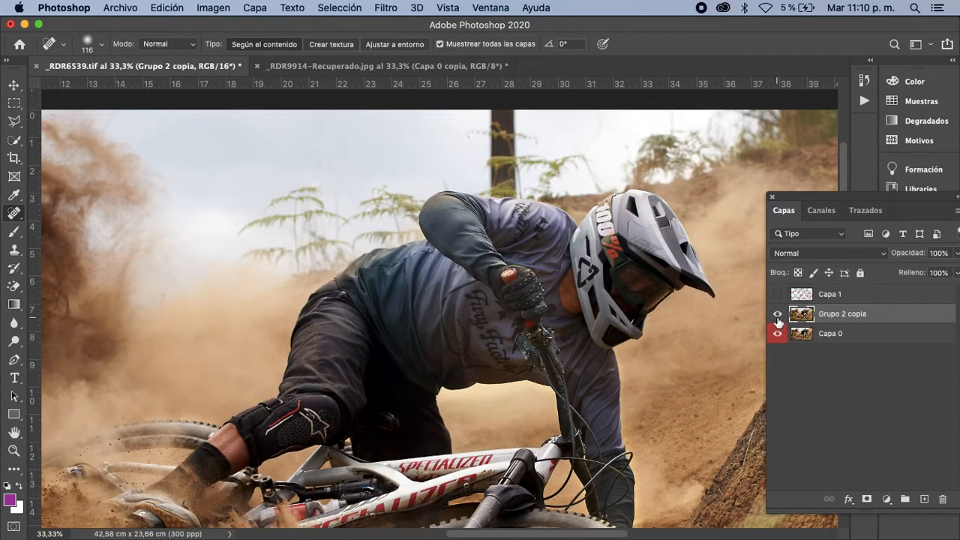
click(778, 315)
click(778, 315)
click(778, 315)
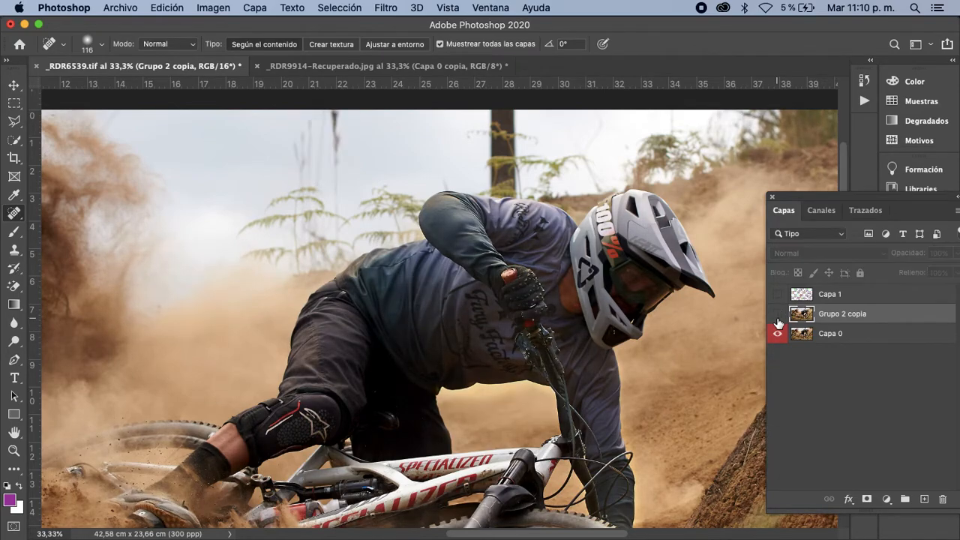
click(779, 315)
Examine the rider's jersey, helmet, bike frame and front wheel at 66.67% zoom, and check the whole photo.
key(super+plus)
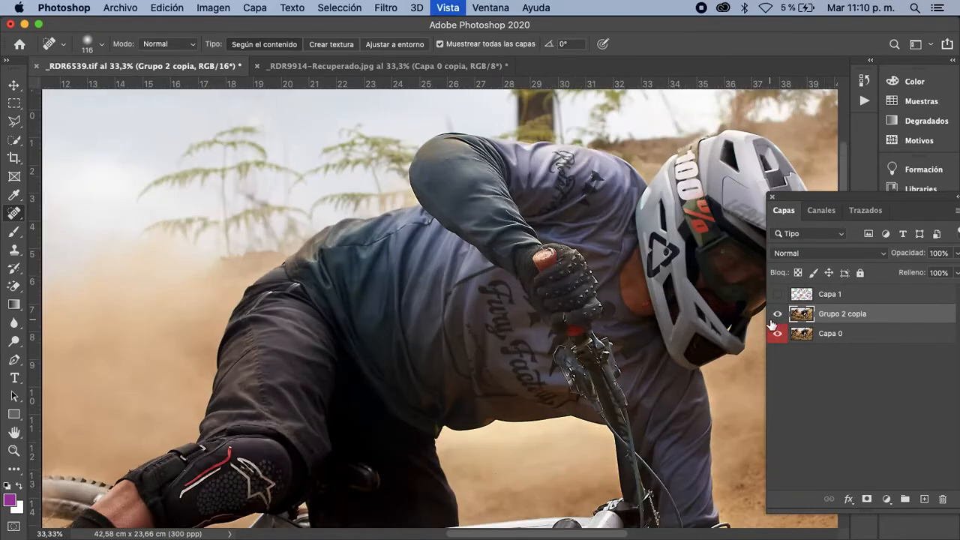
key(super+plus)
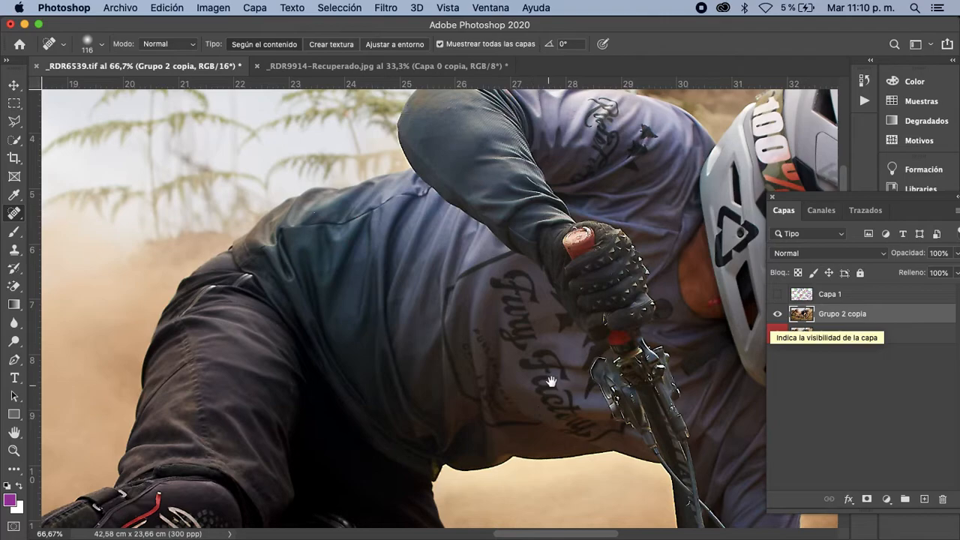
scroll(497, 354, right, 5)
scroll(496, 355, down, 2)
scroll(524, 362, right, 3)
scroll(525, 362, down, 3)
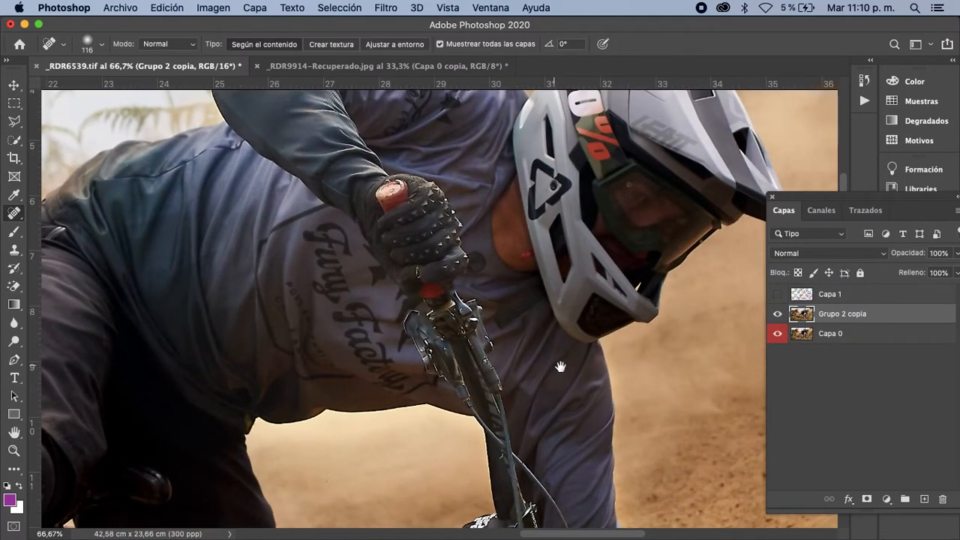
scroll(597, 378, right, 3)
scroll(596, 379, down, 3)
scroll(590, 339, right, 2)
scroll(590, 338, down, 9)
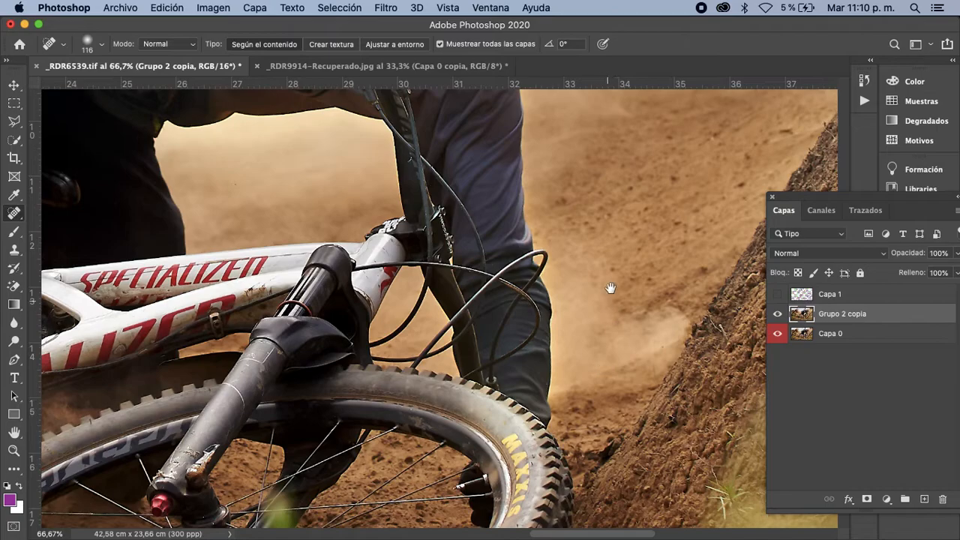
drag(606, 289, 700, 144)
key(super+r)
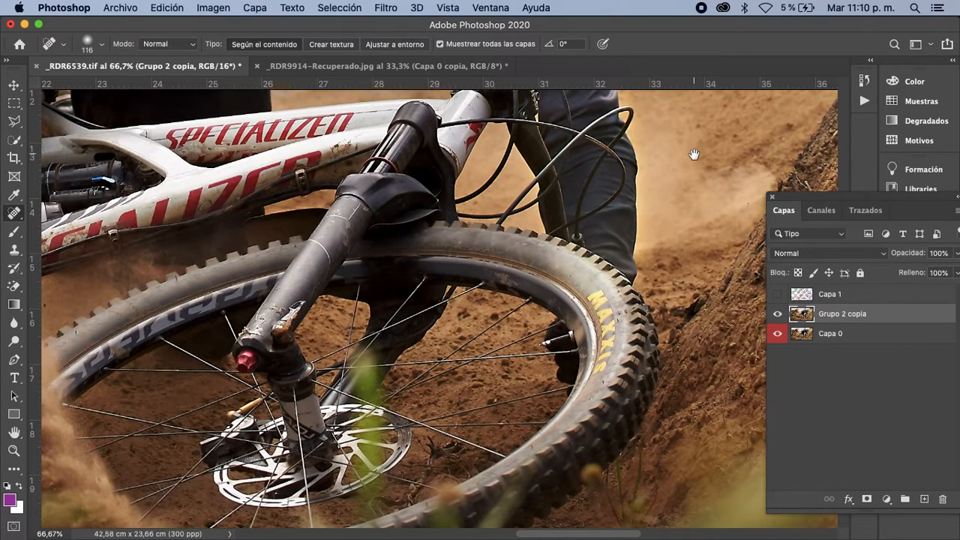
drag(645, 218, 735, 319)
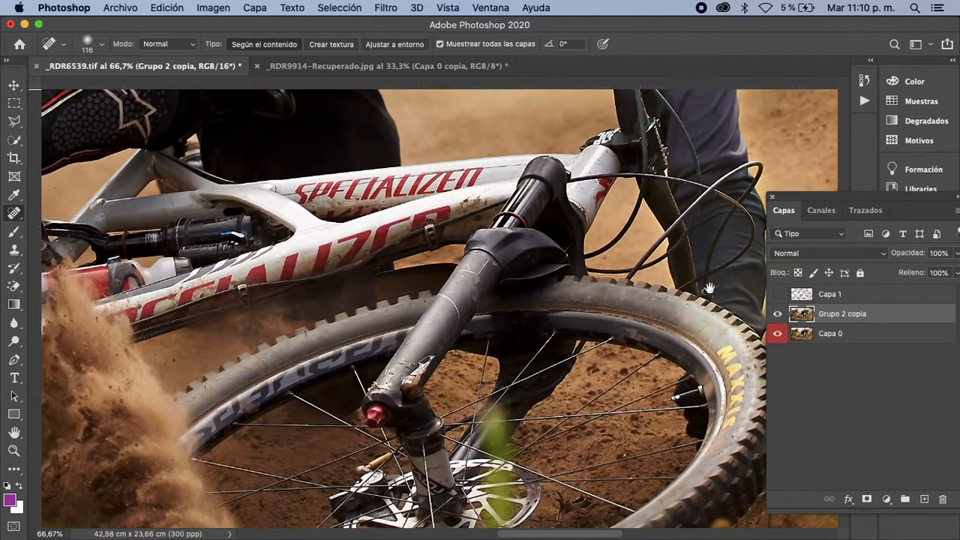
scroll(678, 233, up, 10)
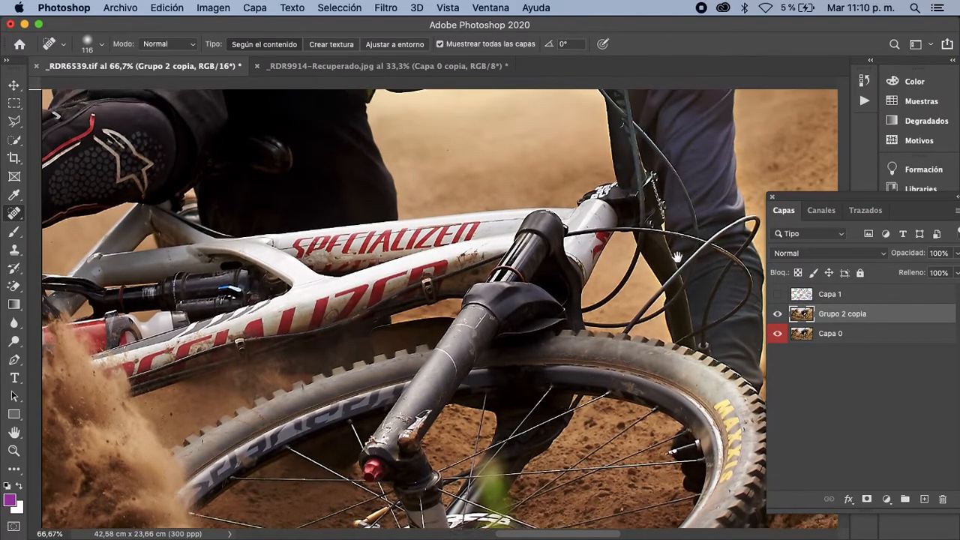
scroll(668, 293, up, 5)
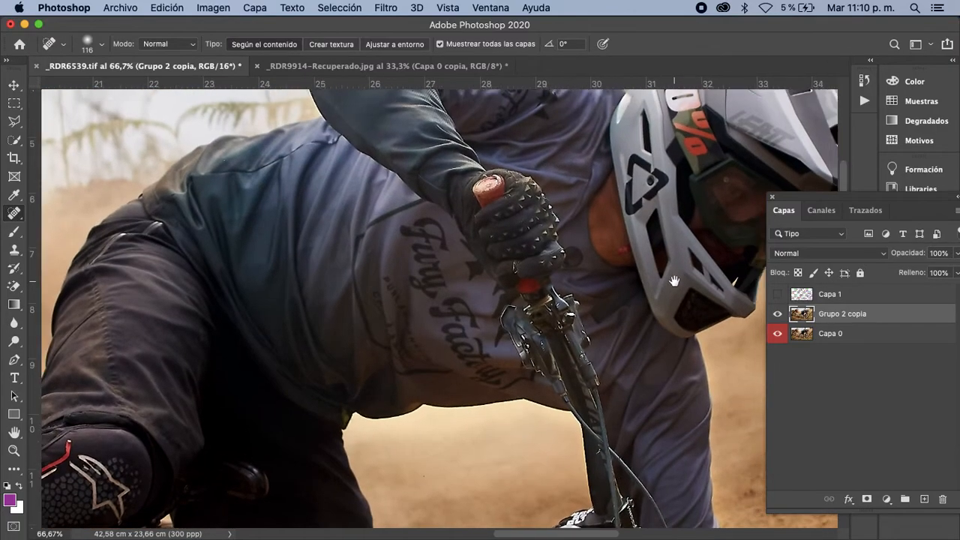
scroll(663, 266, up, 3)
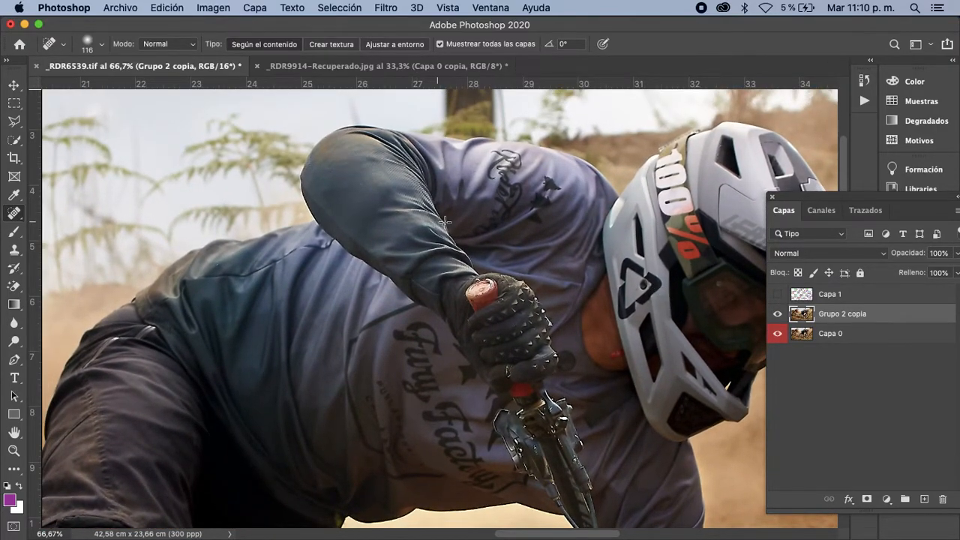
drag(589, 261, 514, 257)
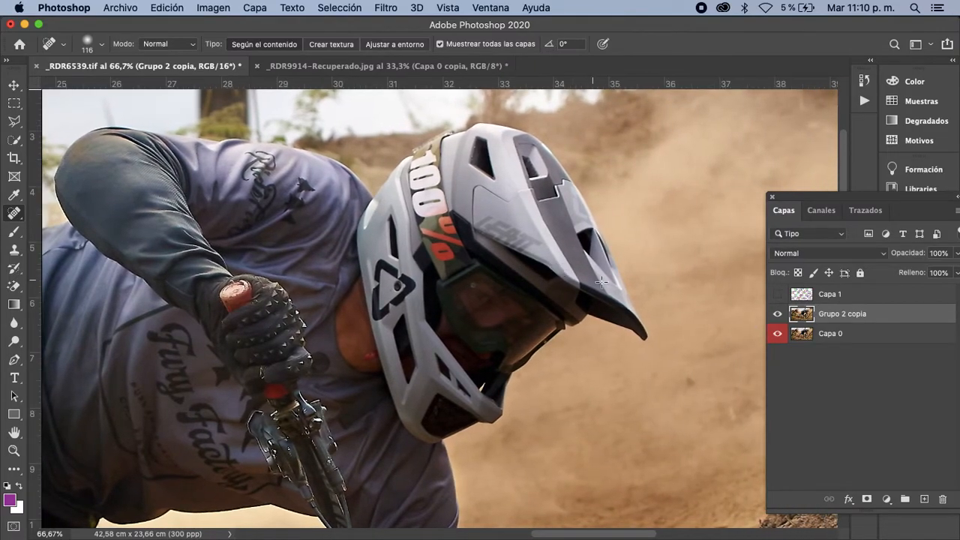
key(super+minus)
key(super+minus)
key(super+minus)
key(super+minus)
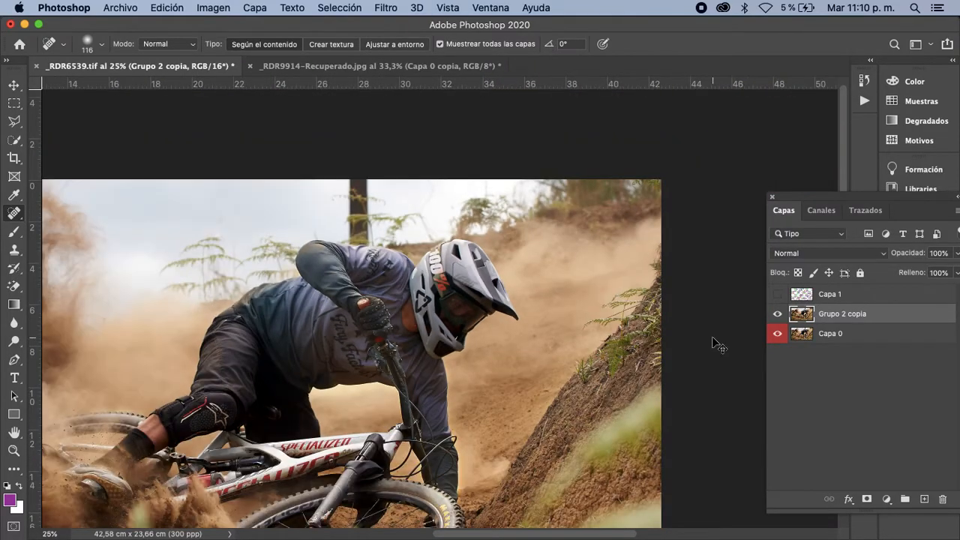
key(super+plus)
key(super+plus)
key(super+plus)
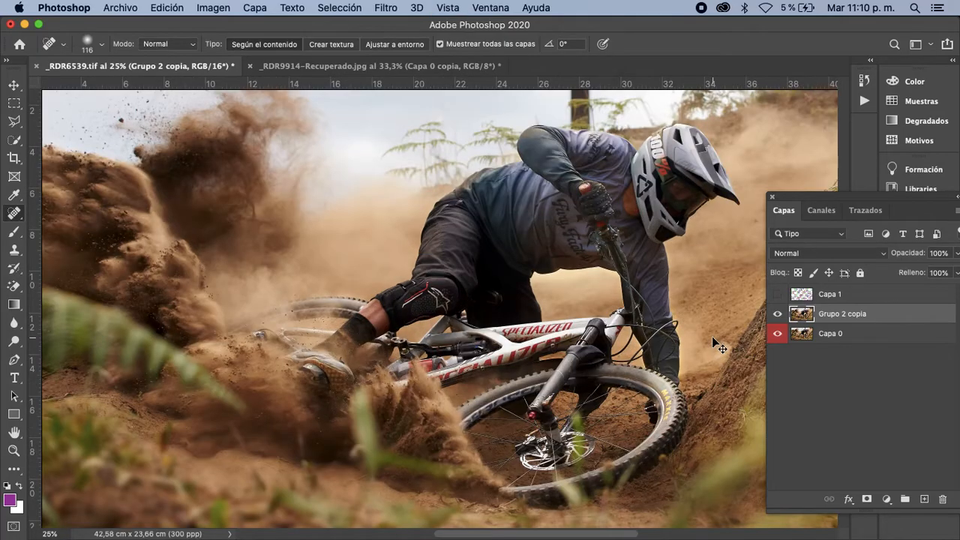
Add a Curves adjustment layer above Grupo 2 copia and darken the image by lowering the RGB curve's midpoint slightly.
key(v)
drag(645, 135, 590, 215)
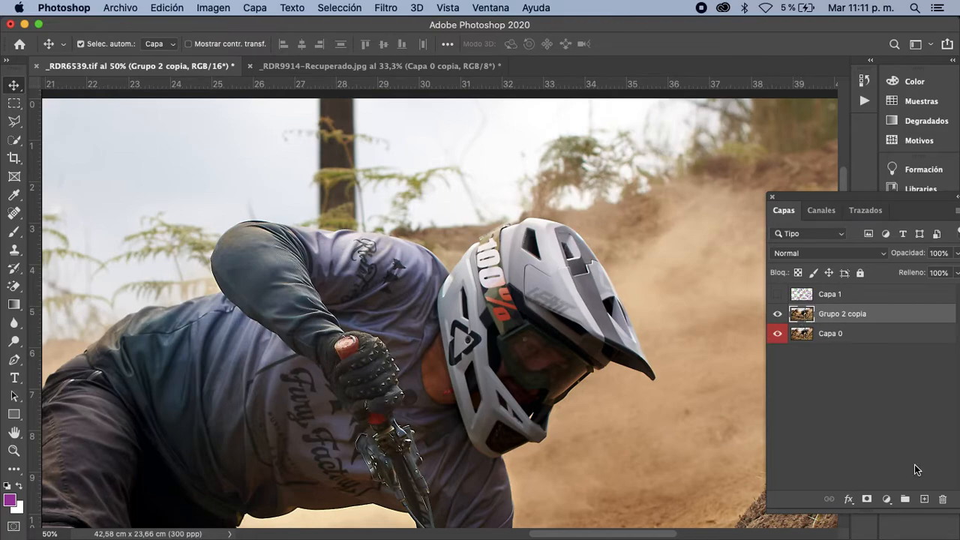
click(887, 499)
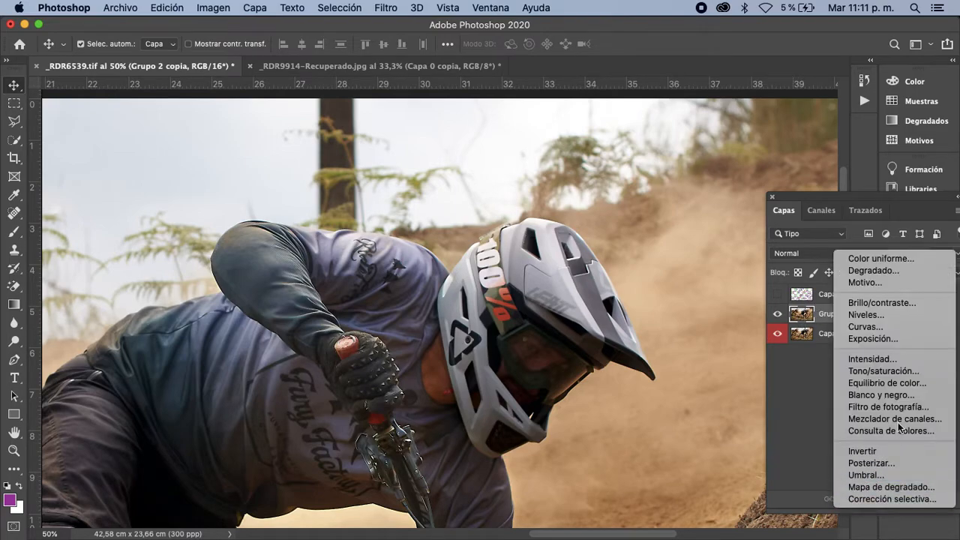
click(882, 326)
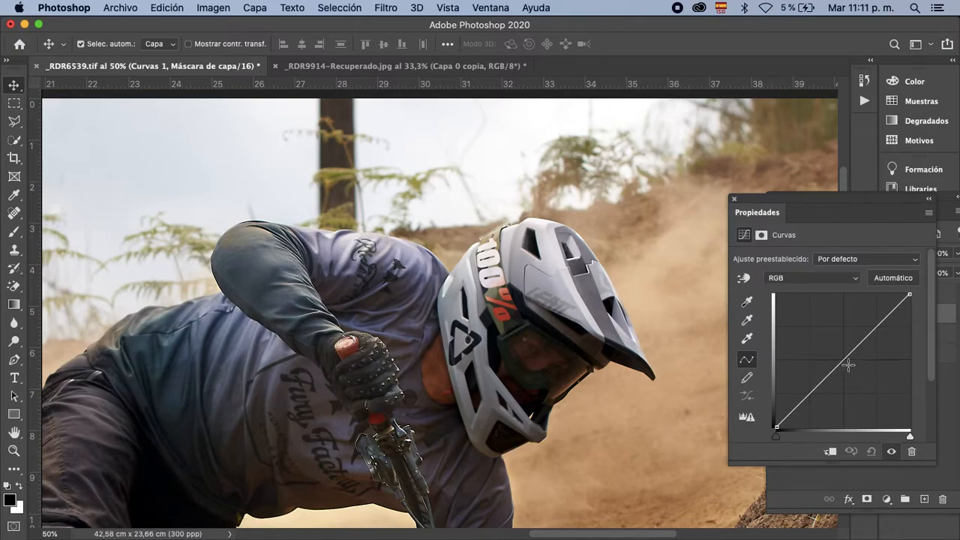
drag(848, 365, 851, 368)
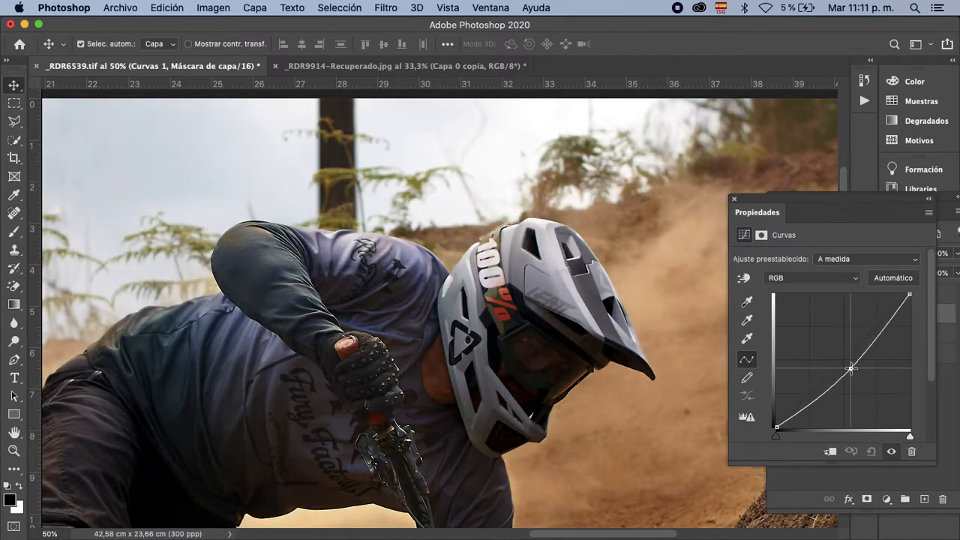
click(734, 199)
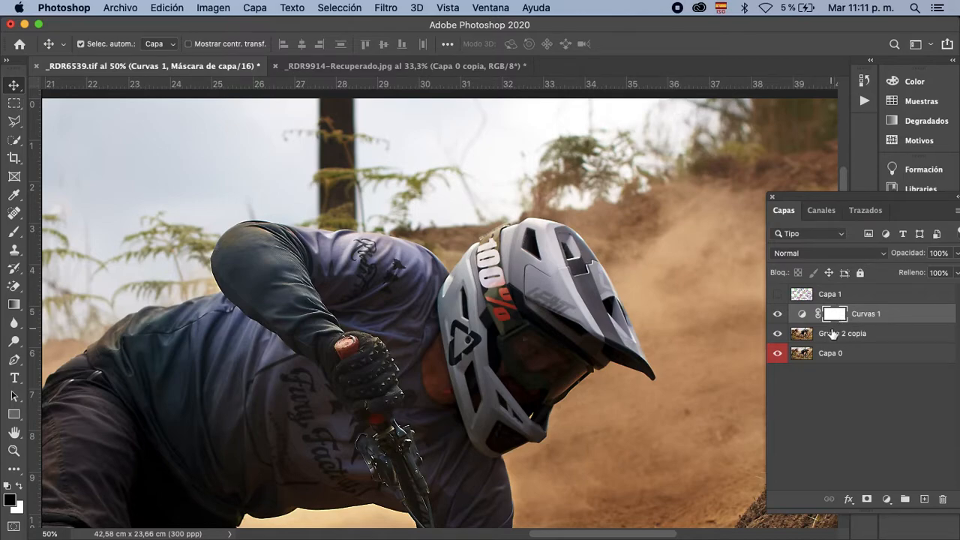
Paint the helmet's bright upper shell in black on the Curvas 1 mask with a size 115 brush at 84% opacity, and invert the mask.
key(b)
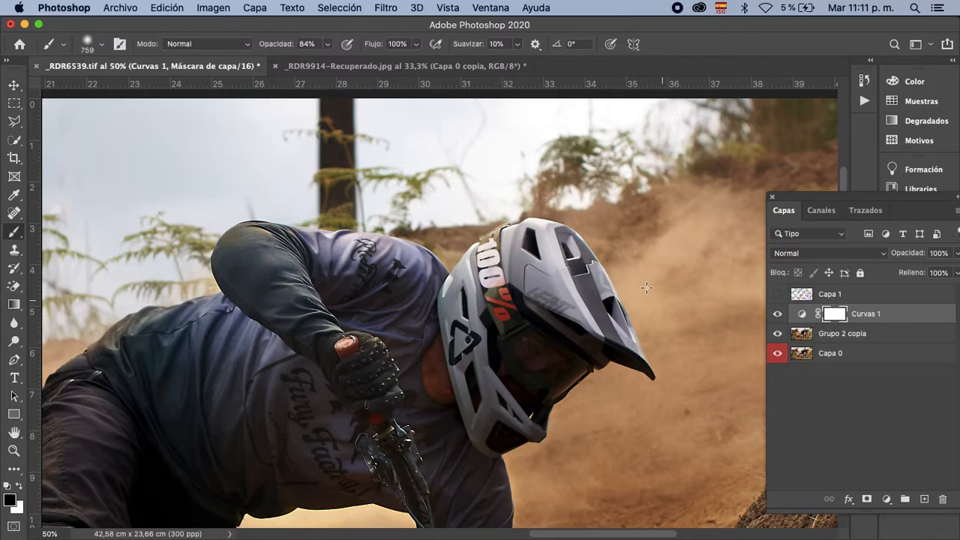
drag(592, 285, 563, 284)
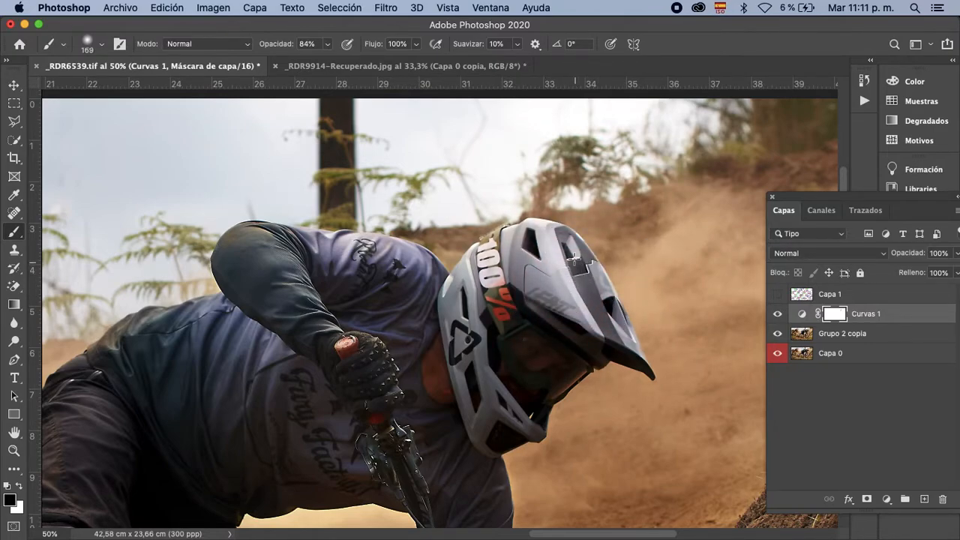
mouse_move(579, 270)
mouse_down()
mouse_move(602, 297)
mouse_move(554, 286)
mouse_up()
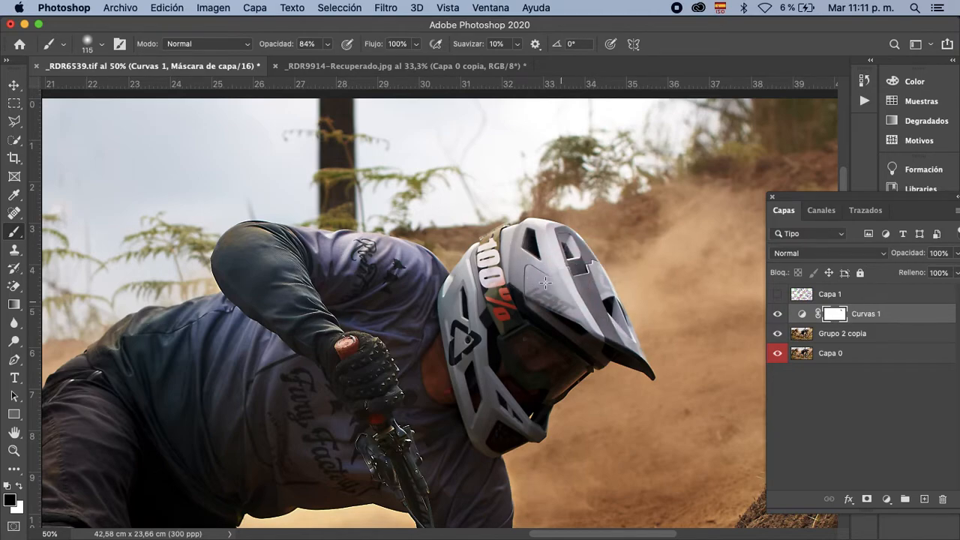
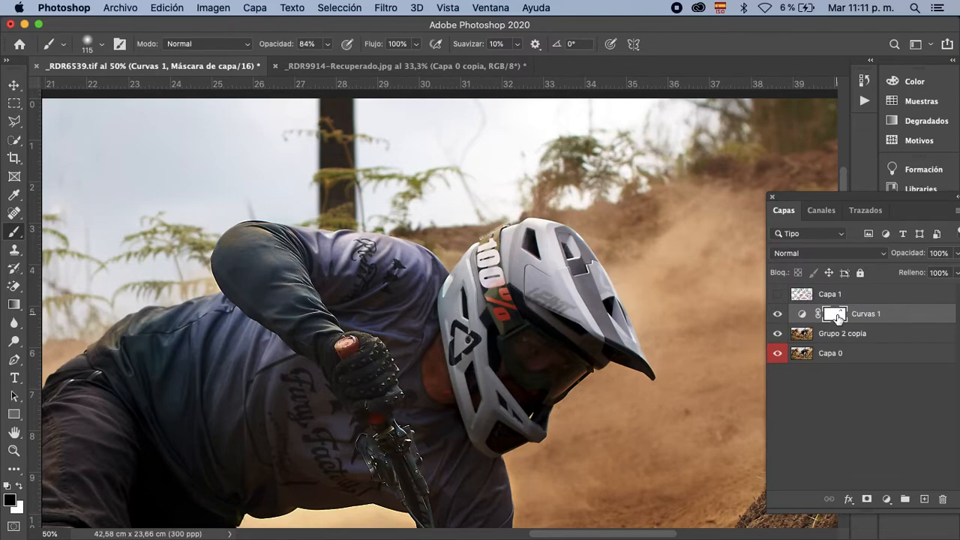
key(super+i)
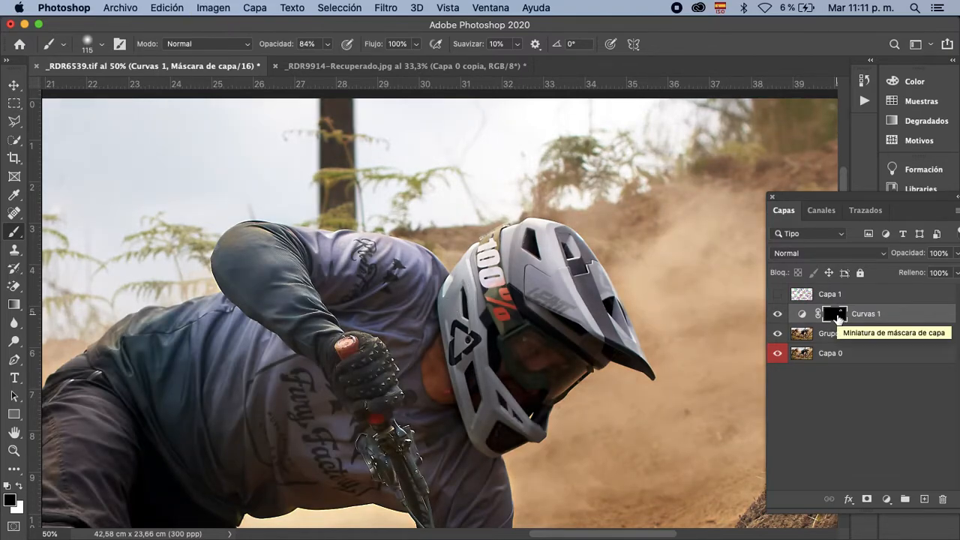
Compare the helmet's highlights with the Curvas 1 layer hidden and shown.
click(778, 315)
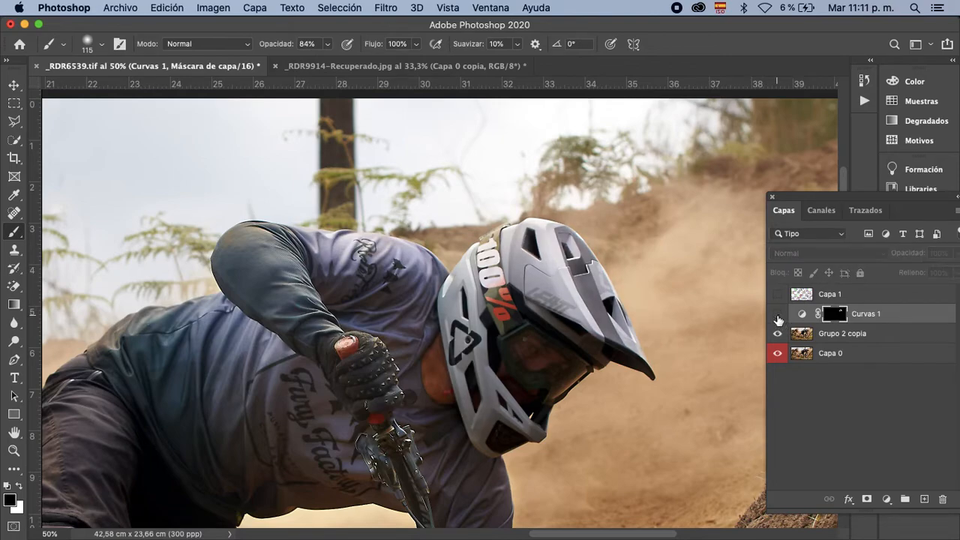
click(778, 315)
click(778, 315)
click(778, 315)
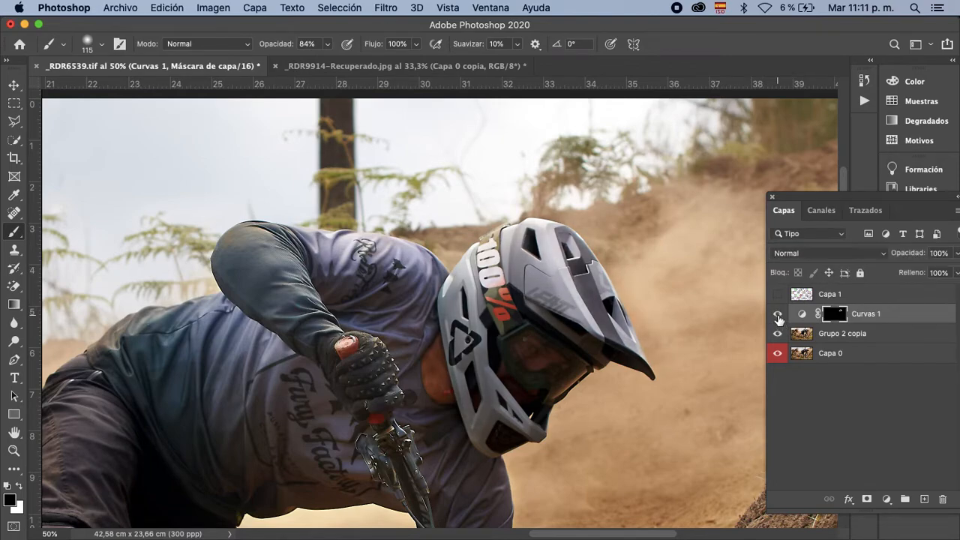
Refine the Curvas 1 mask around the helmet with a white brush at size 63 and a black brush at size 125.
key(x)
drag(656, 257, 645, 260)
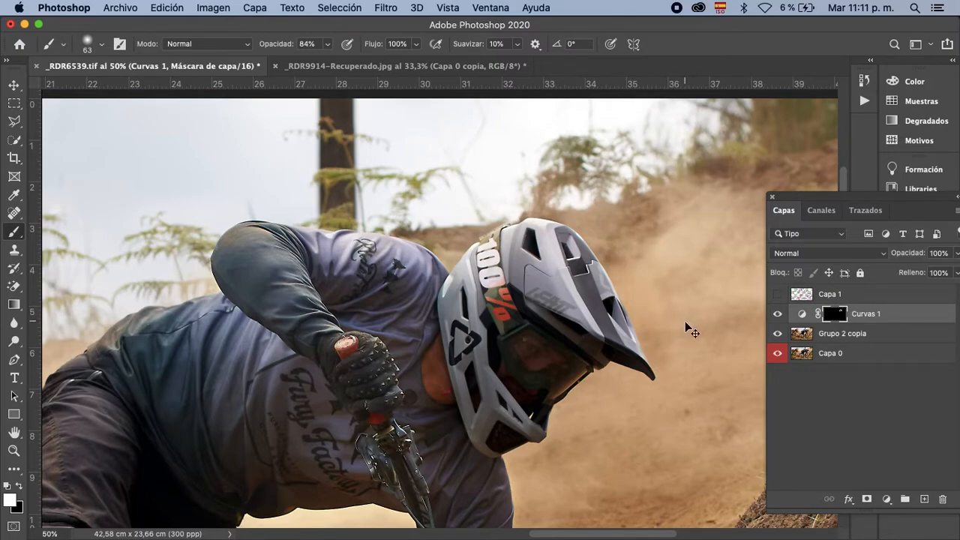
key(x)
drag(658, 287, 640, 294)
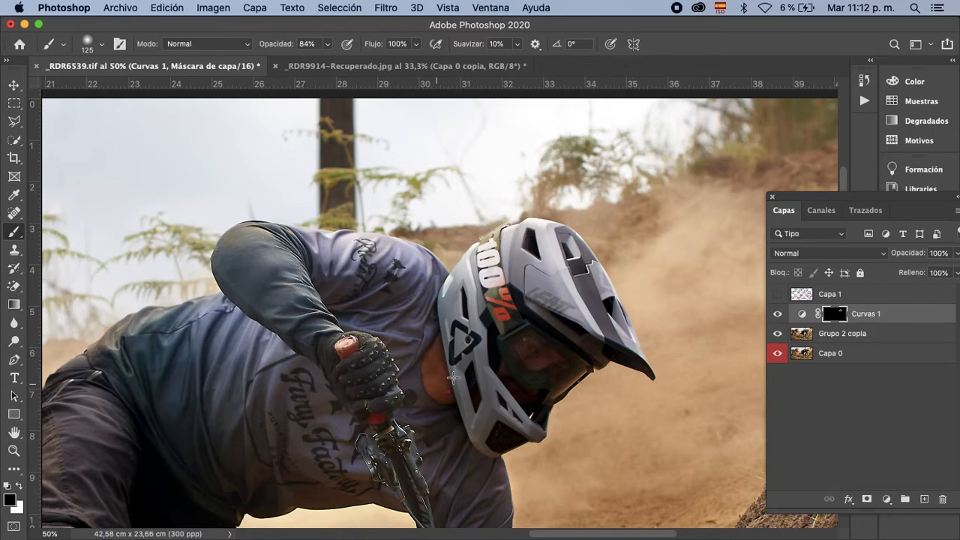
Examine the rider and bike up close and the whole photo with the darkened helmet.
scroll(472, 352, down, 3)
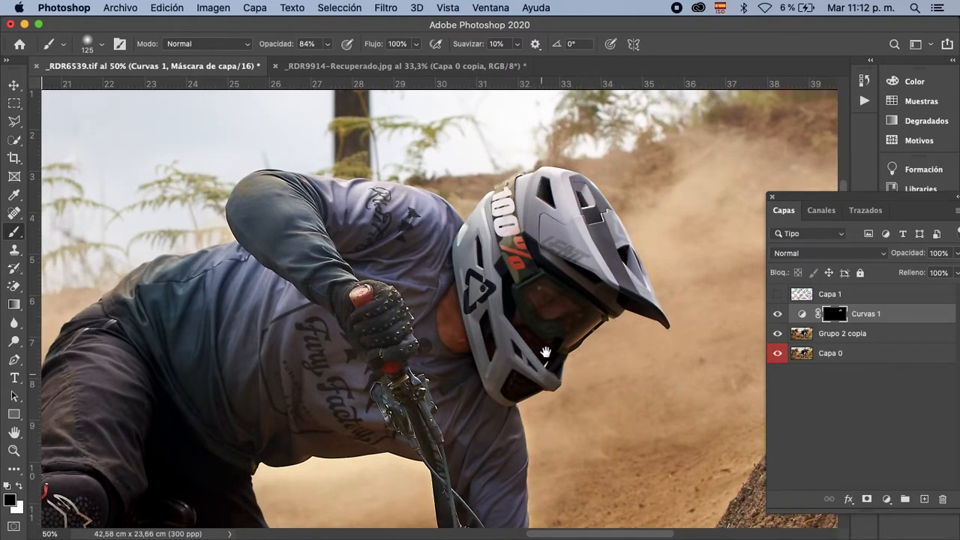
scroll(546, 353, down, 4)
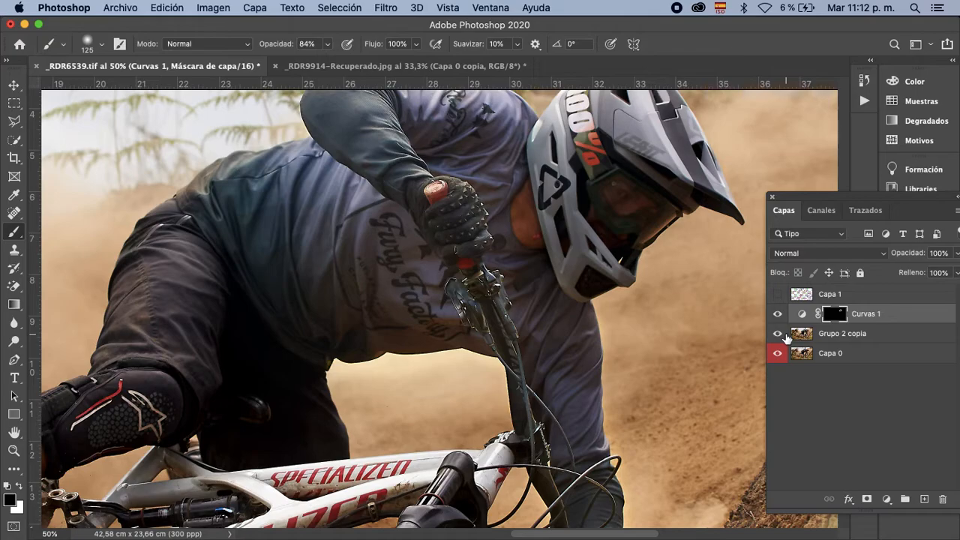
key(super+minus)
key(super+minus)
key(super+minus)
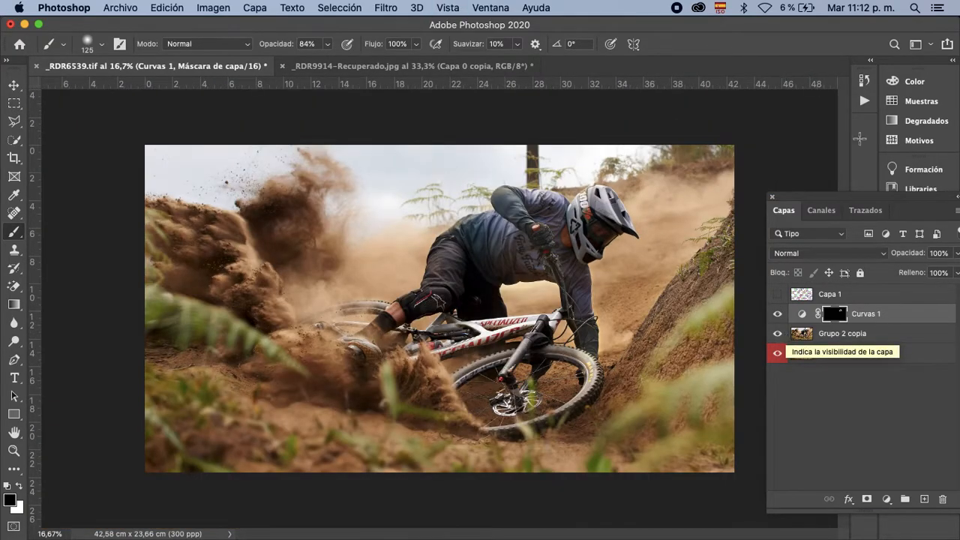
key(super+plus)
key(super+plus)
key(super+plus)
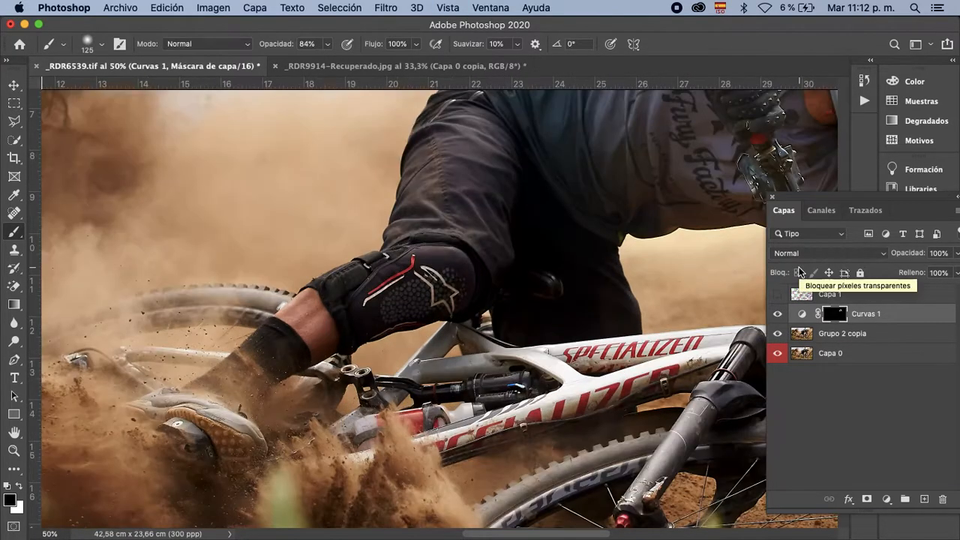
Compare the rider's helmet with the Curvas 1 layer hidden and shown.
key(v)
drag(721, 165, 545, 300)
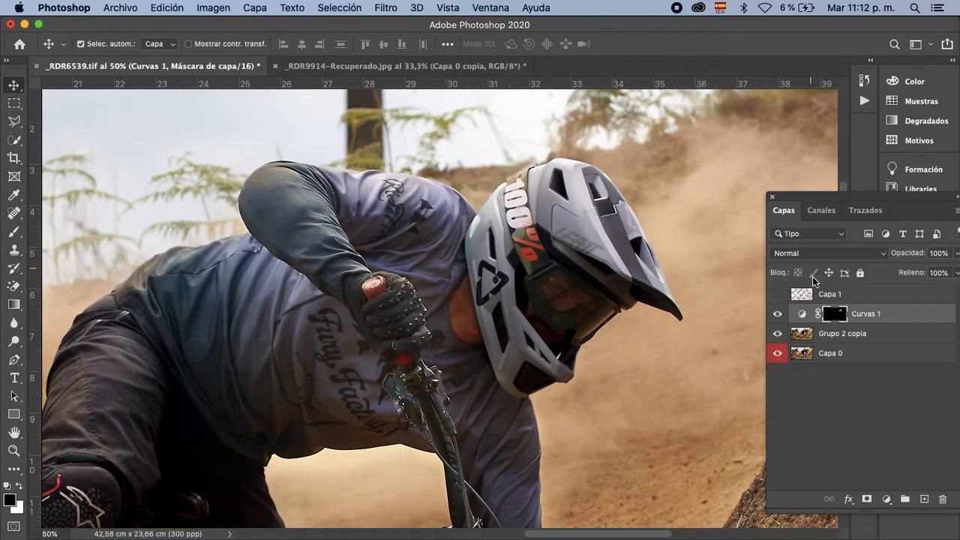
click(779, 314)
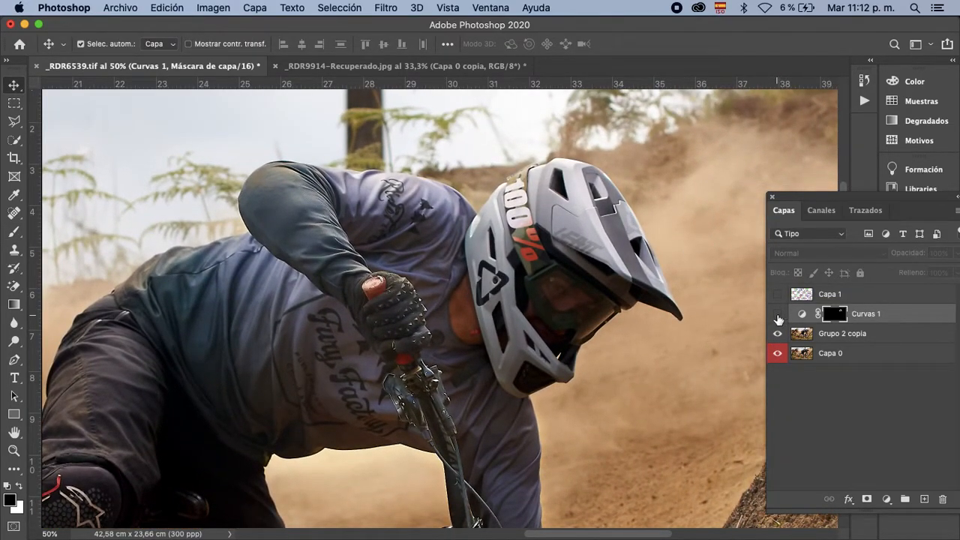
click(778, 316)
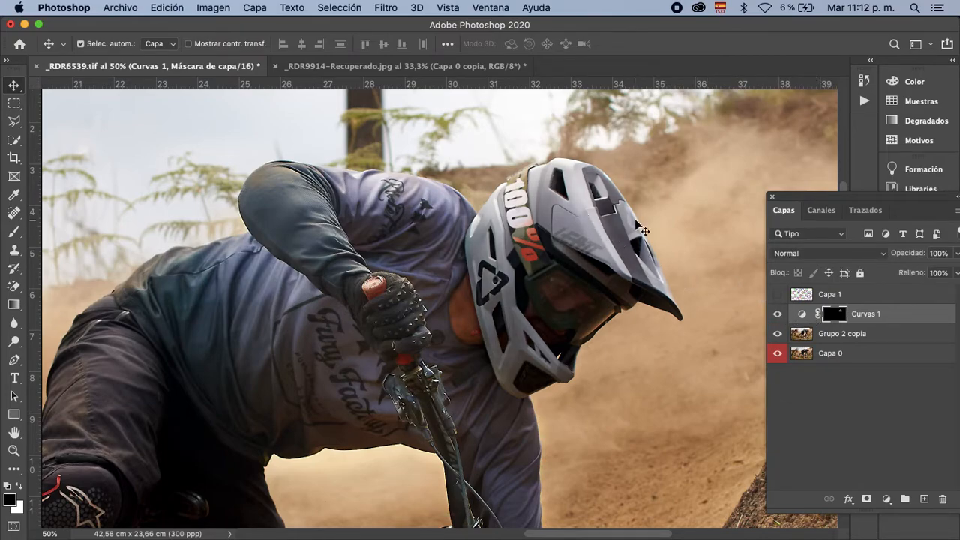
Add a Curves adjustment layer above Curvas 1 and raise its midtones slightly to brighten the photo.
key(super+plus)
drag(665, 253, 621, 264)
key(super+r)
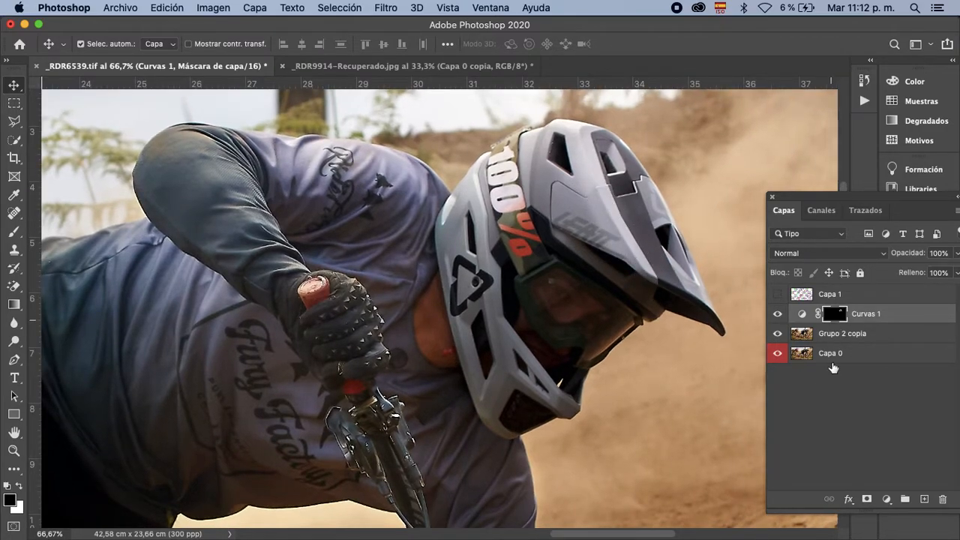
click(887, 499)
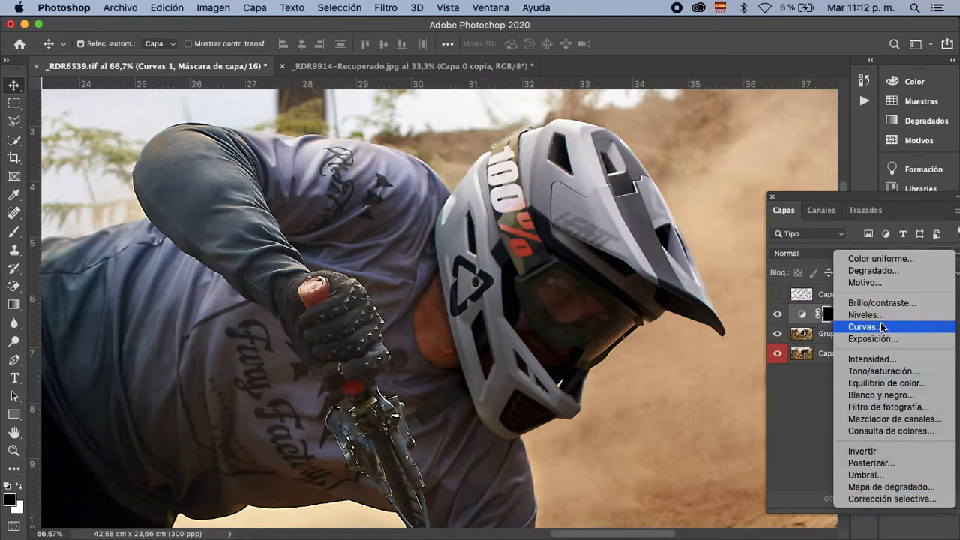
click(862, 327)
click(840, 361)
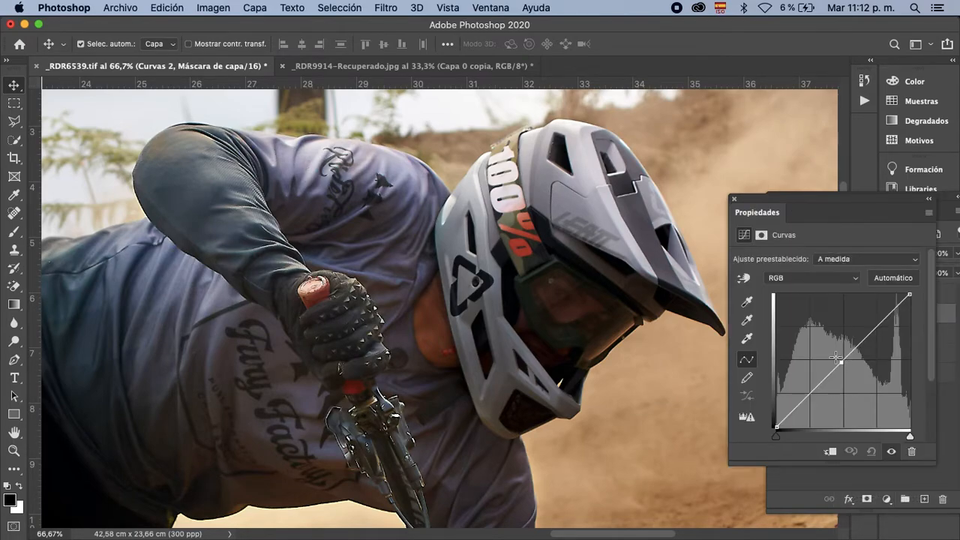
drag(838, 359, 836, 356)
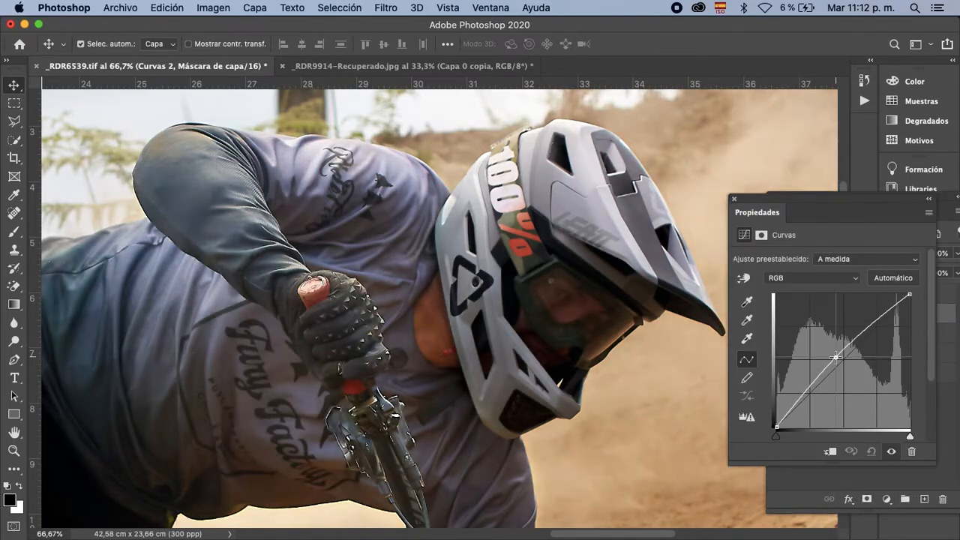
click(735, 199)
click(735, 202)
Paint the helmet's upper shell in black on the Curvas 2 mask with a size 36 brush at 84% opacity, and invert the mask.
click(848, 317)
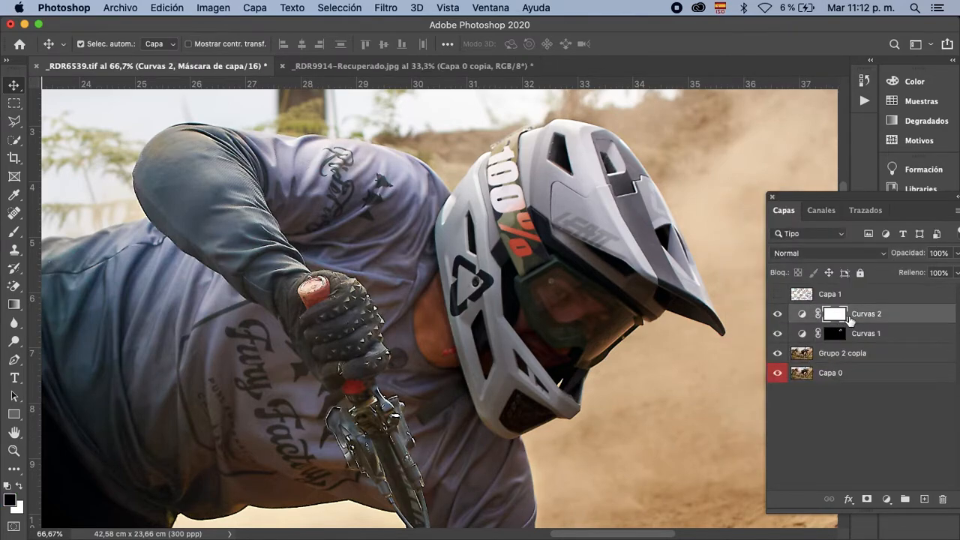
key(b)
drag(610, 220, 596, 218)
drag(587, 151, 583, 149)
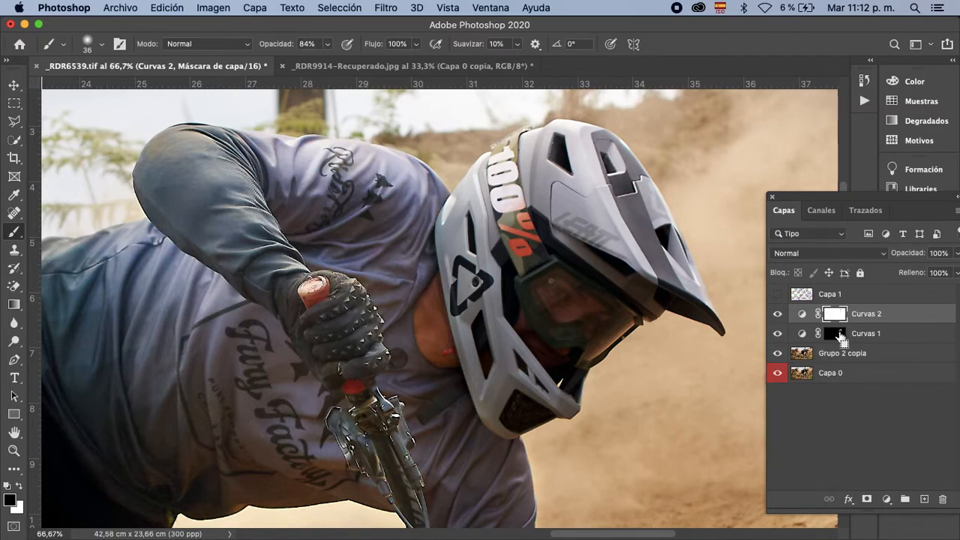
key(super+i)
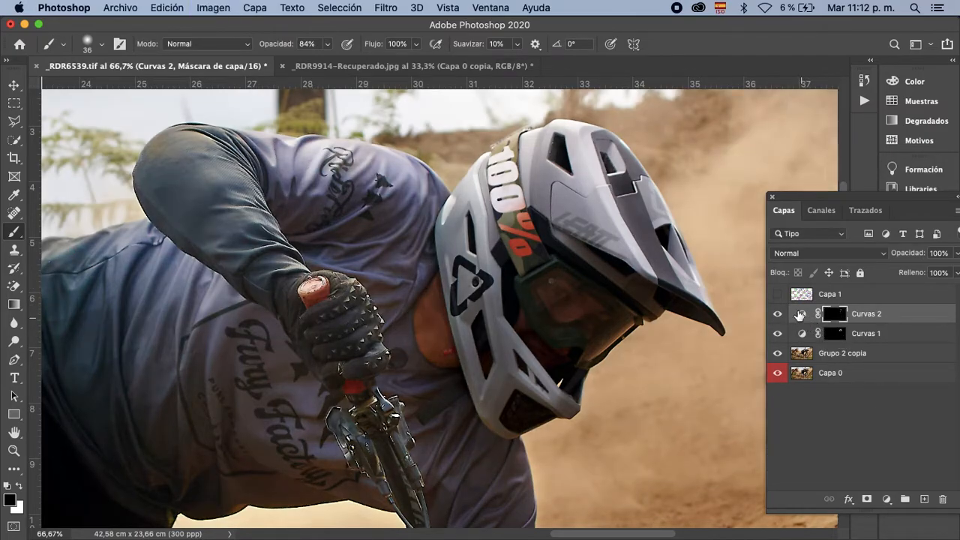
Compare the helmet's brightened areas with the Curvas 2 layer hidden and shown.
click(778, 315)
click(779, 317)
click(778, 316)
click(779, 315)
click(779, 315)
Add a Curves adjustment layer above Curvas 2 and lower its midtones slightly to darken the photo.
click(887, 499)
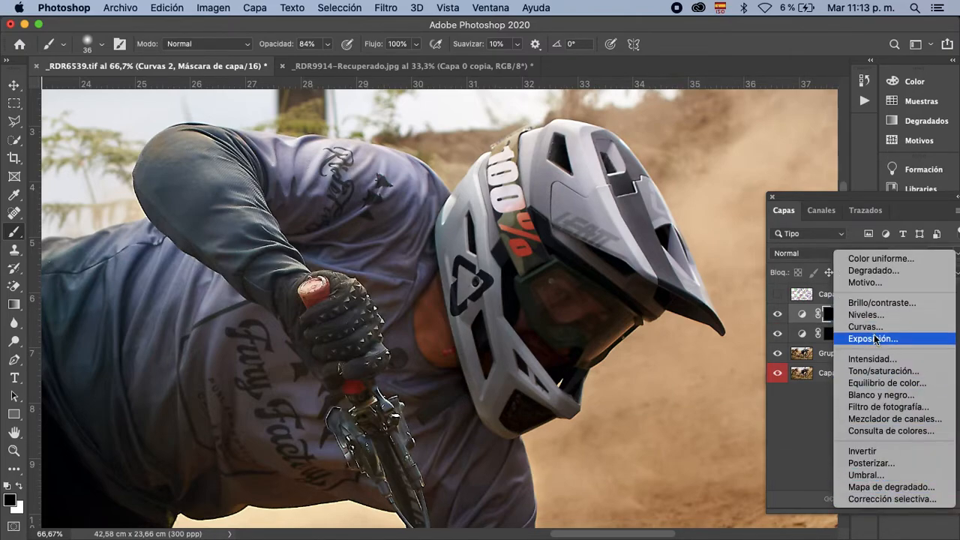
click(871, 330)
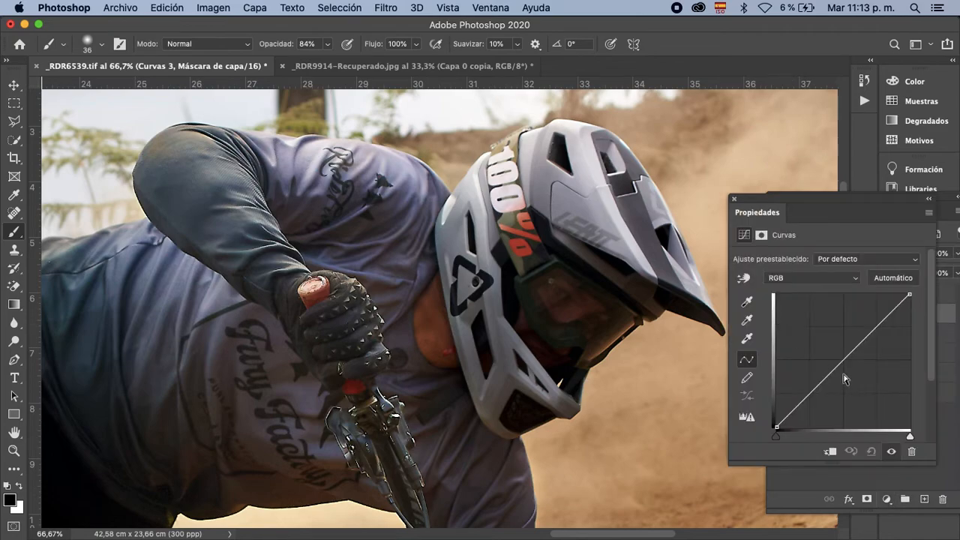
drag(837, 368, 842, 371)
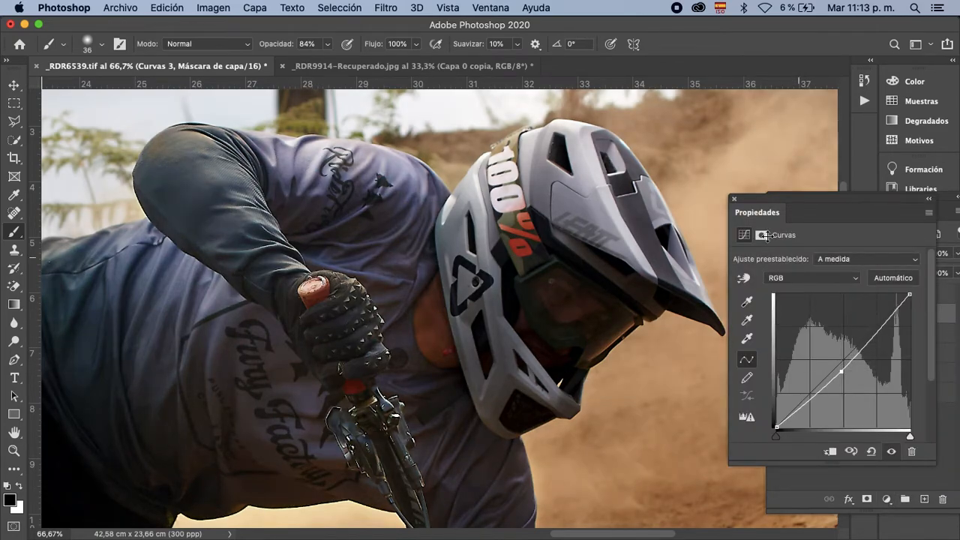
click(734, 200)
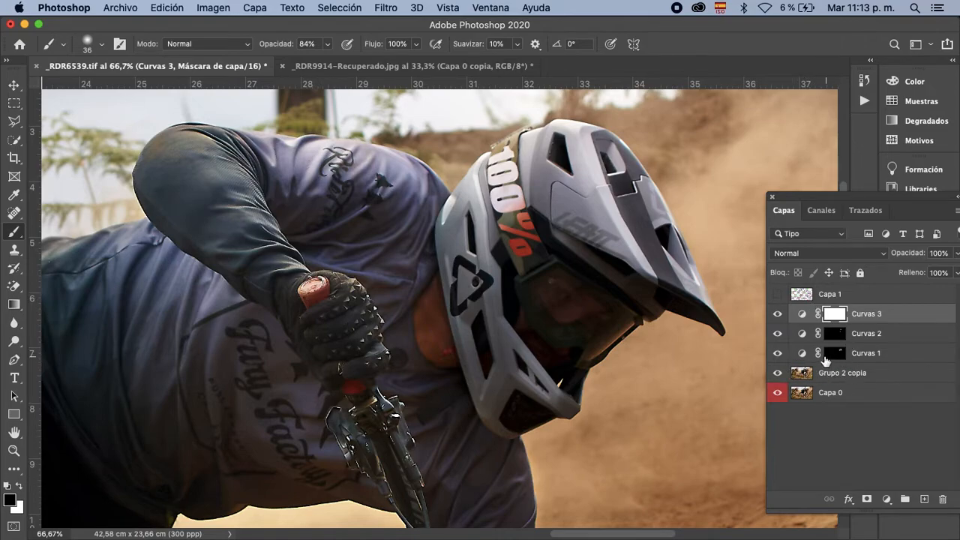
Paint the helmet's shell and visor in black on the Curvas 3 mask at 56% opacity with brush sizes 103 and 37, and invert the mask.
alt+click(836, 315)
alt+click(836, 315)
mouse_move(588, 194)
mouse_down()
mouse_move(601, 192)
mouse_move(586, 189)
mouse_up()
click(327, 44)
drag(331, 60, 311, 65)
drag(544, 183, 554, 180)
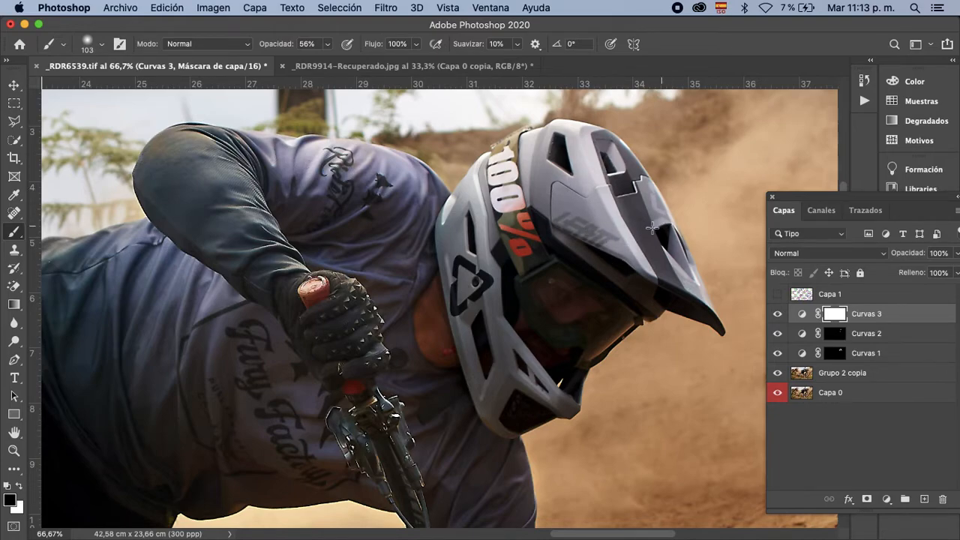
drag(635, 190, 619, 191)
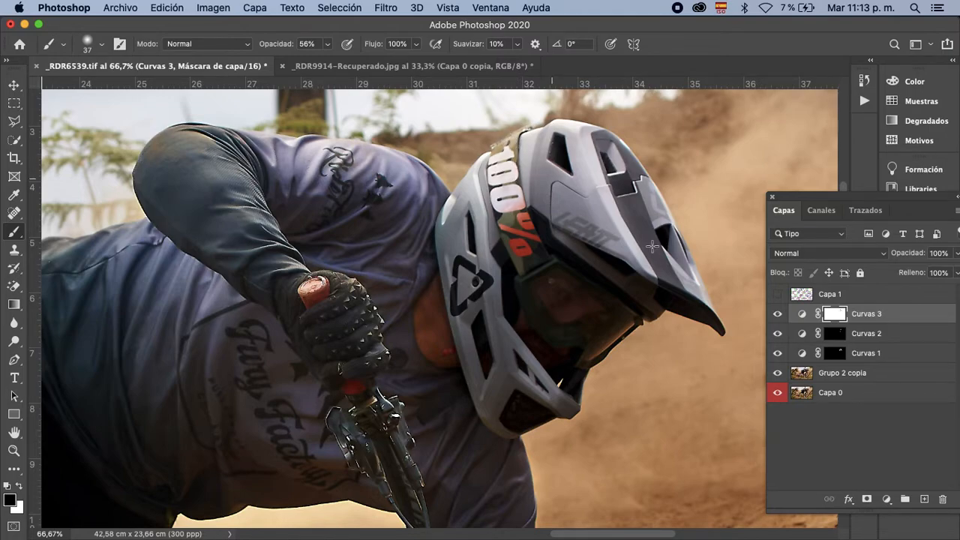
key(super+i)
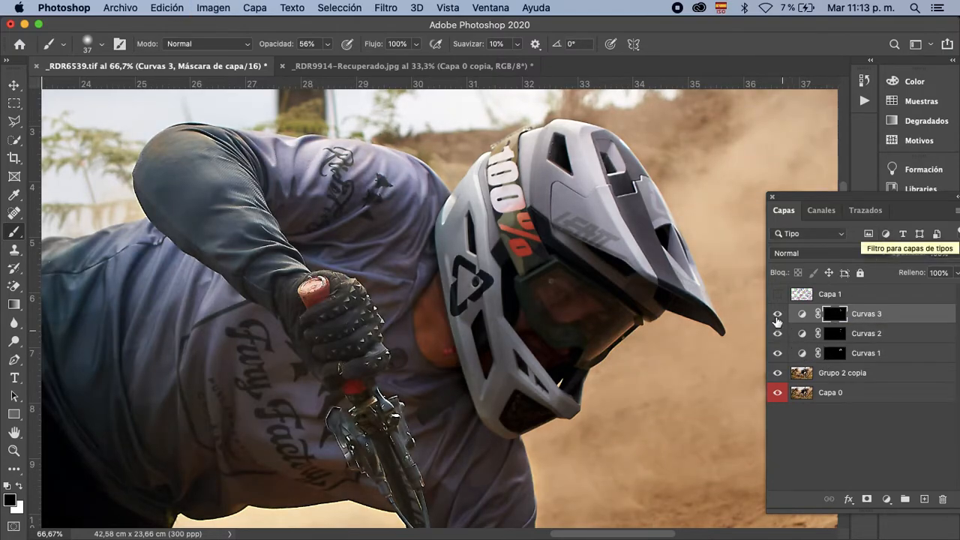
Compare the helmet with the Curvas 3 layer hidden and shown, and examine the whole photo.
click(778, 317)
click(778, 317)
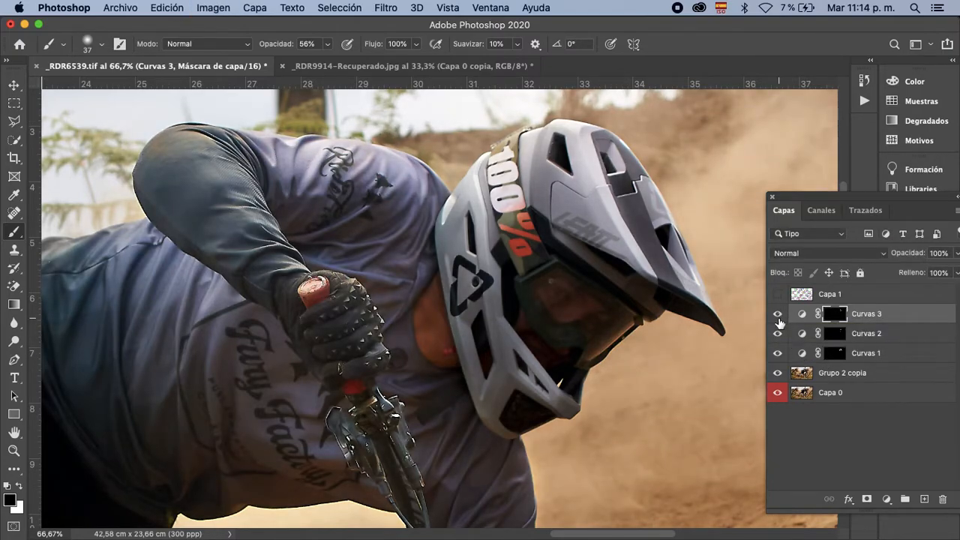
click(778, 316)
click(778, 316)
click(778, 316)
click(777, 316)
key(super+minus)
key(super+minus)
key(super+minus)
key(super+minus)
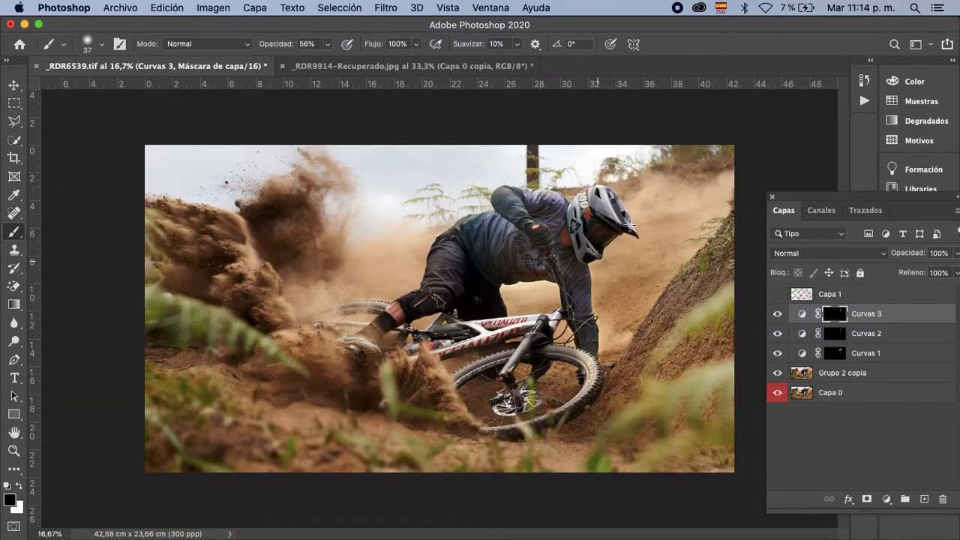
Check the photo against the hand-drawn retouching marks on Capa 1, and hide that layer again.
key(v)
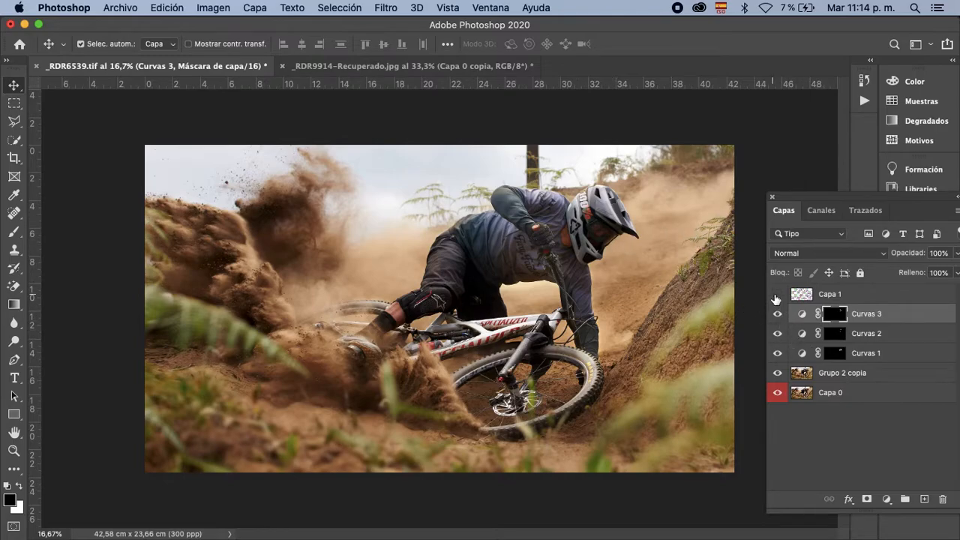
click(777, 295)
click(777, 295)
click(778, 295)
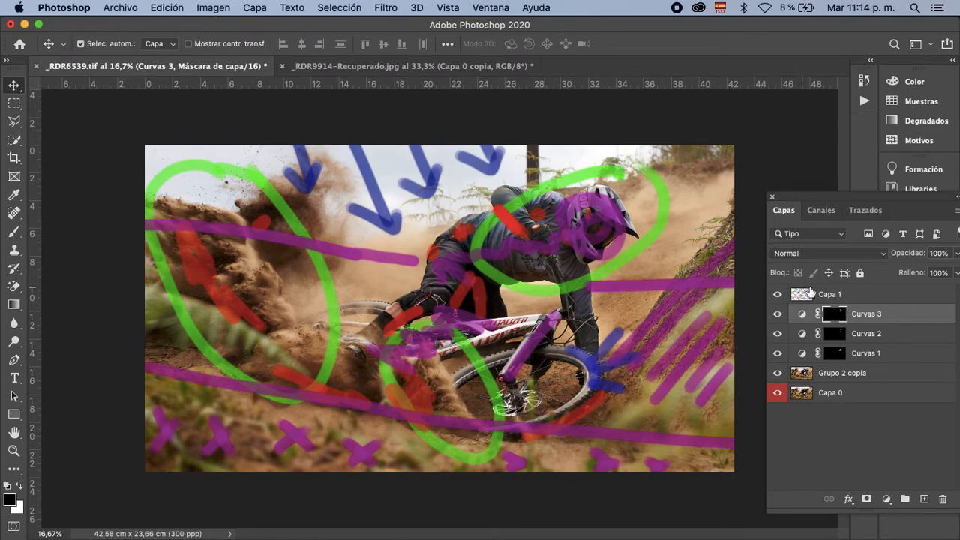
click(778, 295)
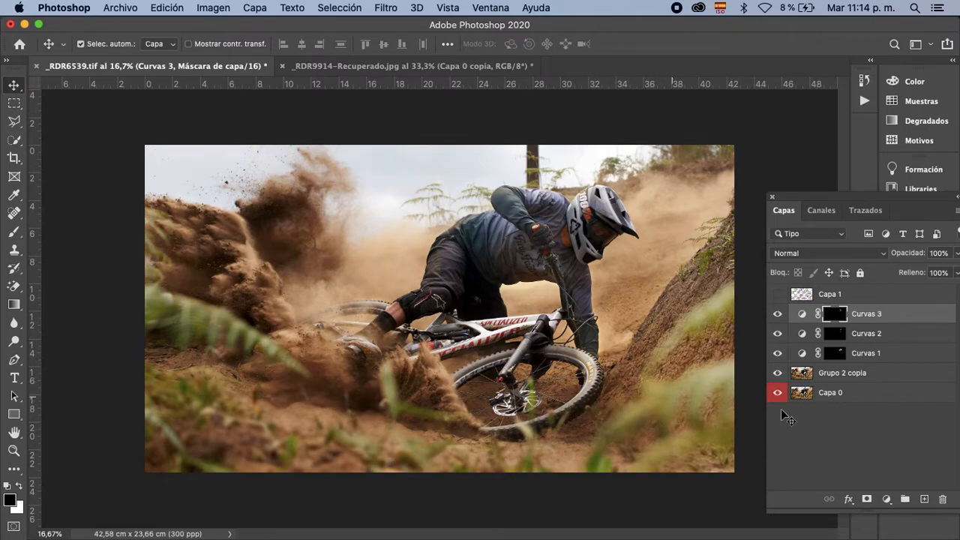
Add a Curves adjustment layer above Curvas 3 and pull its midtones down to darken the bike area.
key(super+plus)
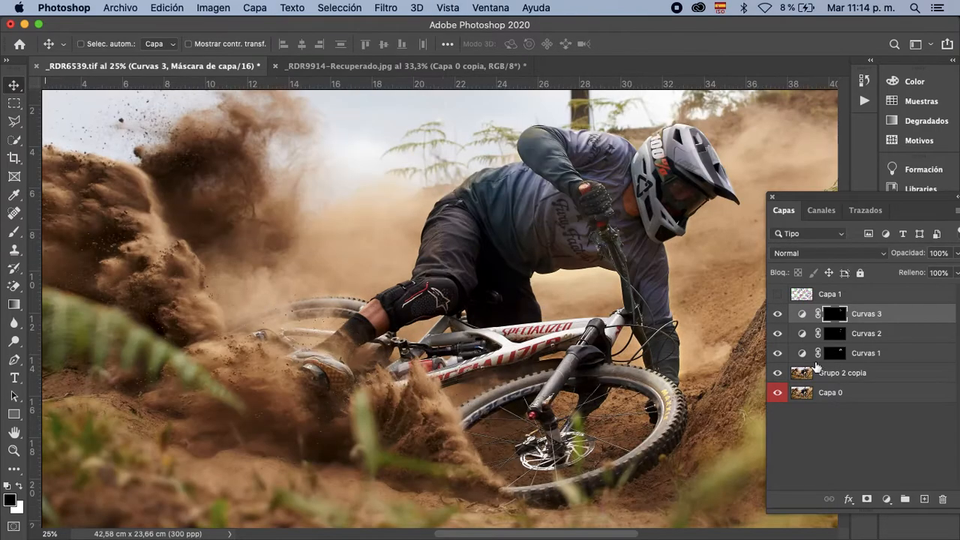
drag(623, 375, 535, 311)
click(887, 499)
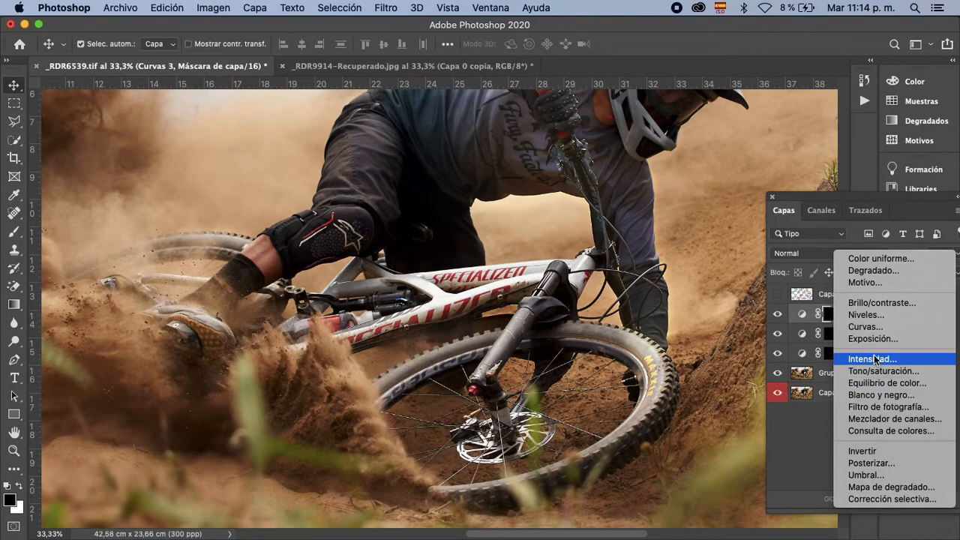
click(866, 326)
drag(833, 375, 833, 381)
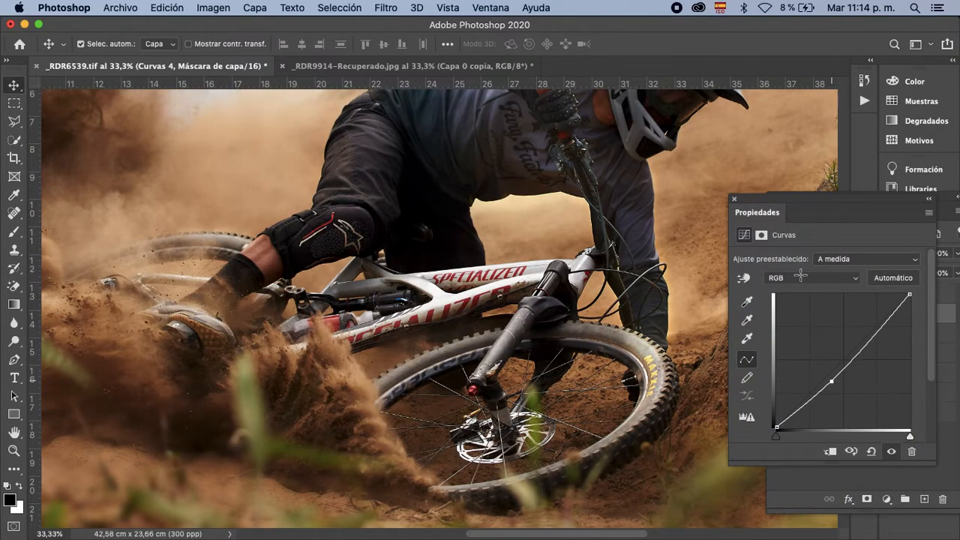
click(734, 199)
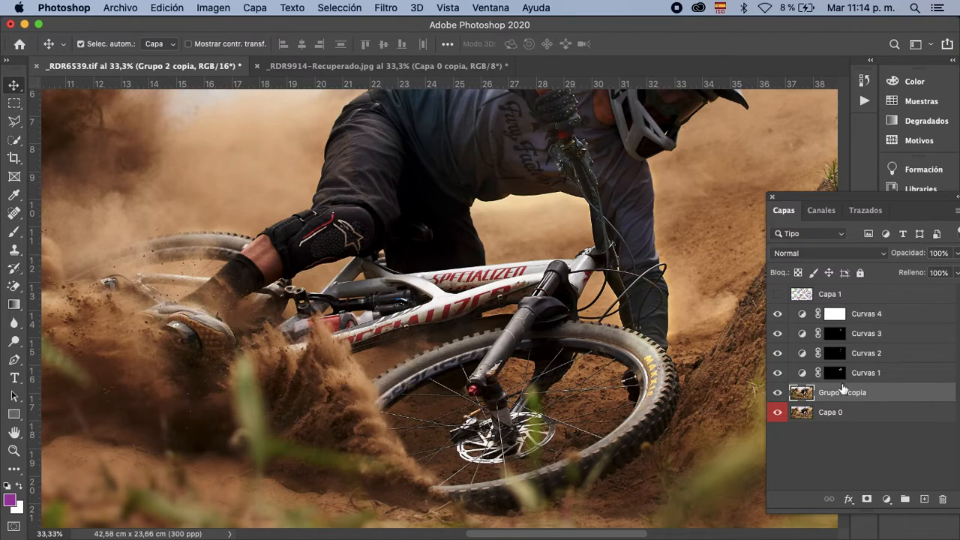
Paint along the front tire's outer edge in black on the Curvas 4 mask with a size 103 brush at 56% opacity, and invert the mask.
click(834, 317)
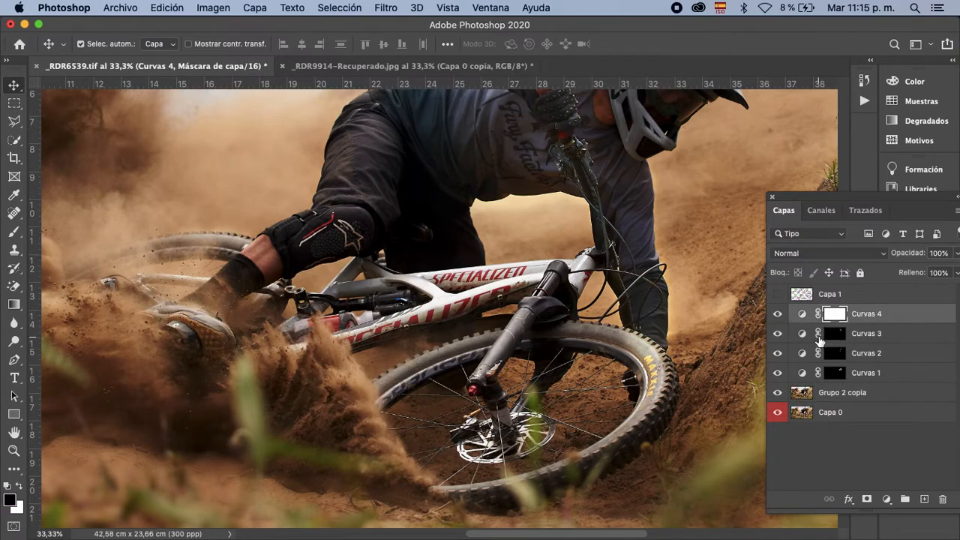
key(b)
mouse_move(586, 348)
mouse_down()
mouse_move(595, 356)
mouse_move(586, 355)
mouse_up()
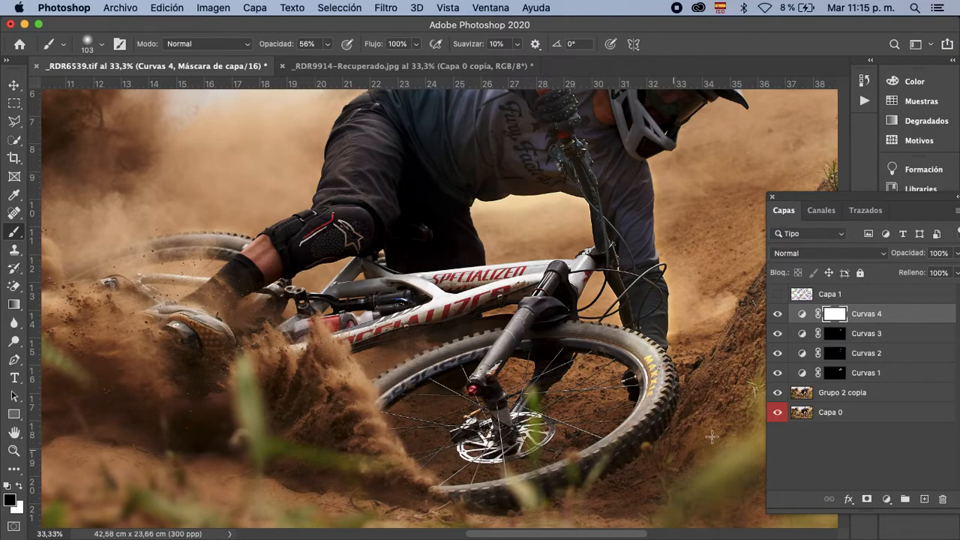
alt+click(832, 319)
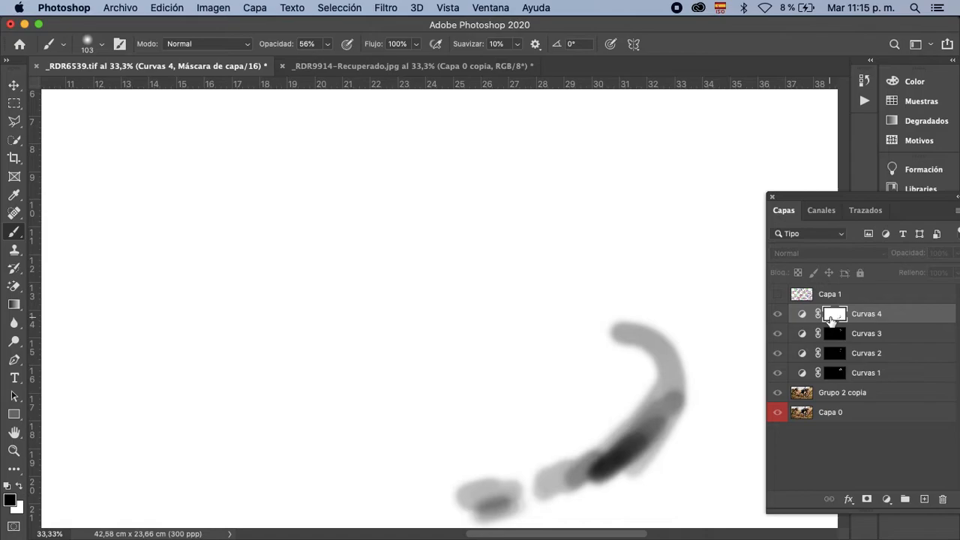
alt+click(833, 319)
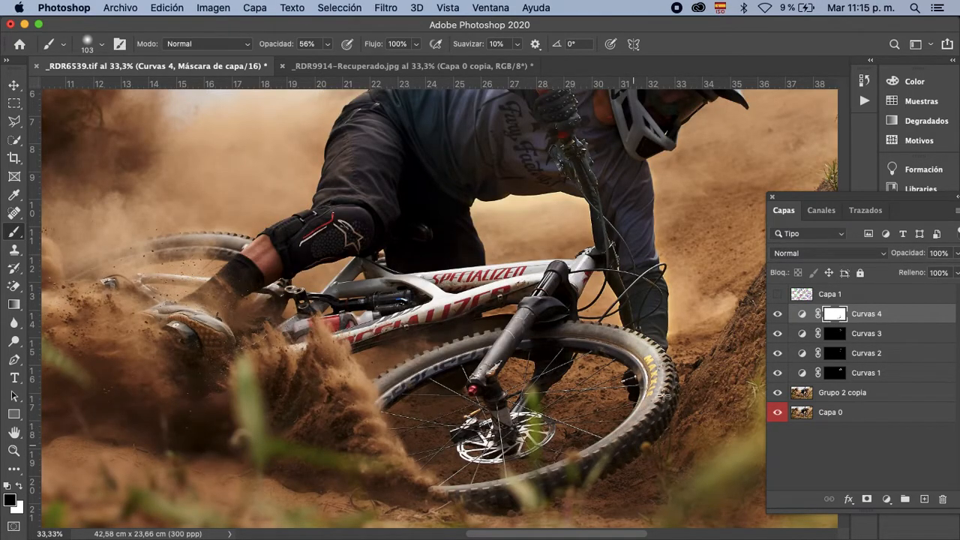
alt+click(831, 320)
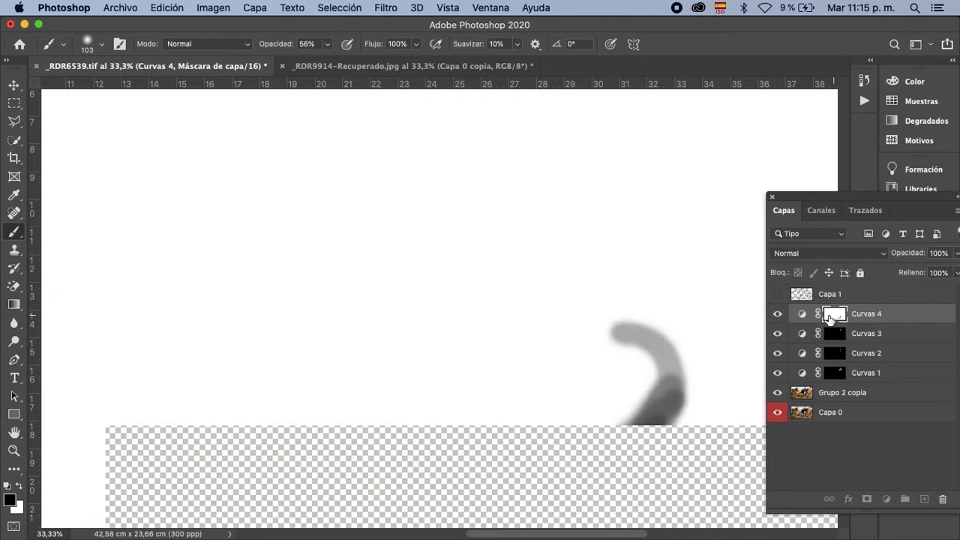
alt+click(832, 320)
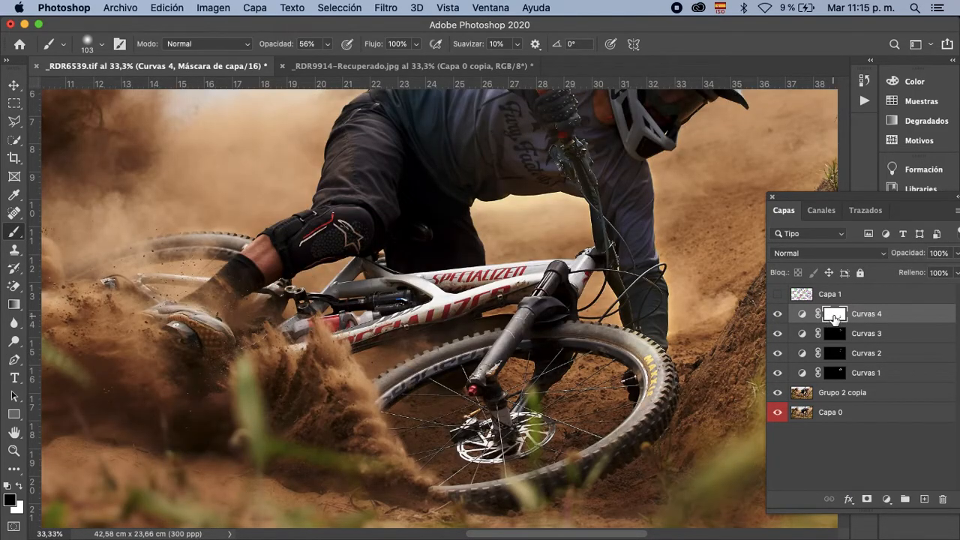
key(super+i)
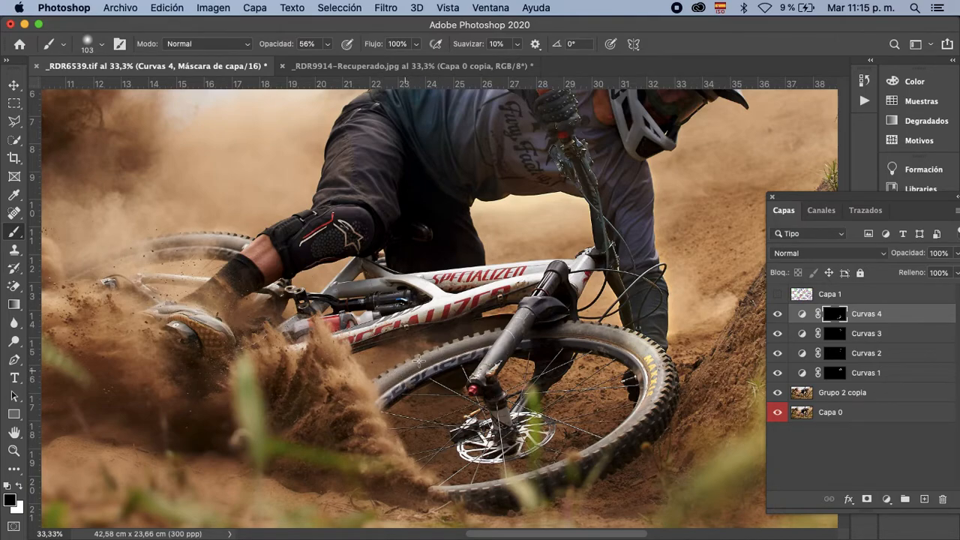
Touch up the Curvas 4 mask in white at 28% brush opacity around the front wheel's rim and tire.
key(x)
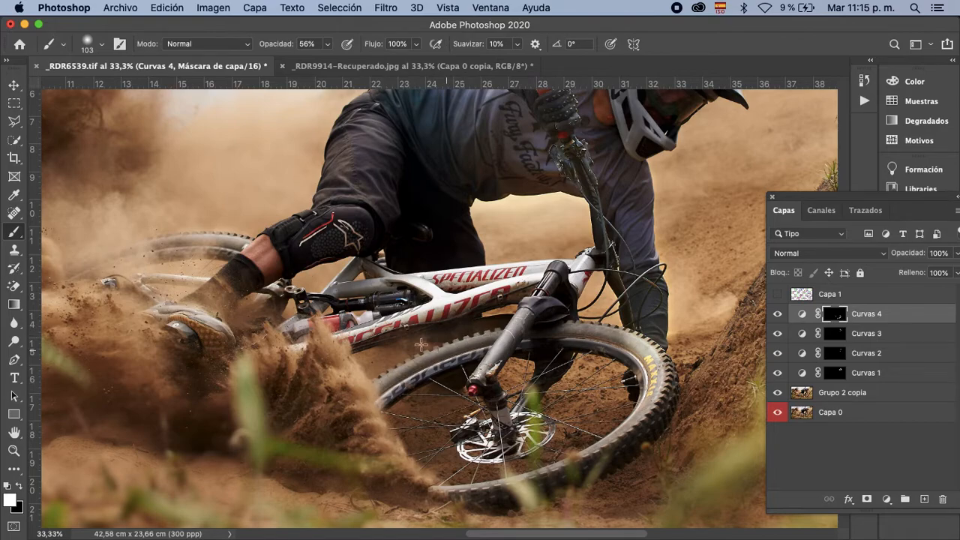
click(327, 43)
drag(330, 61, 309, 61)
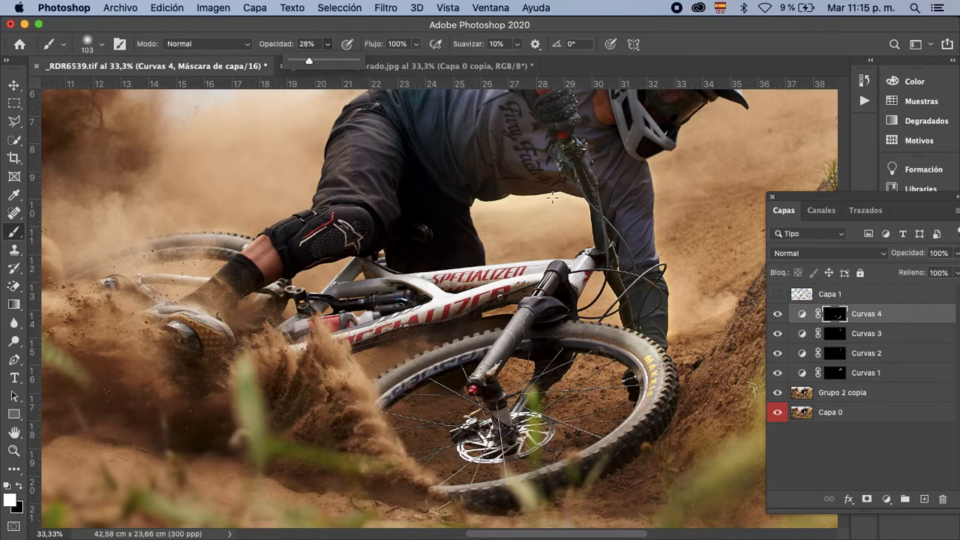
click(622, 339)
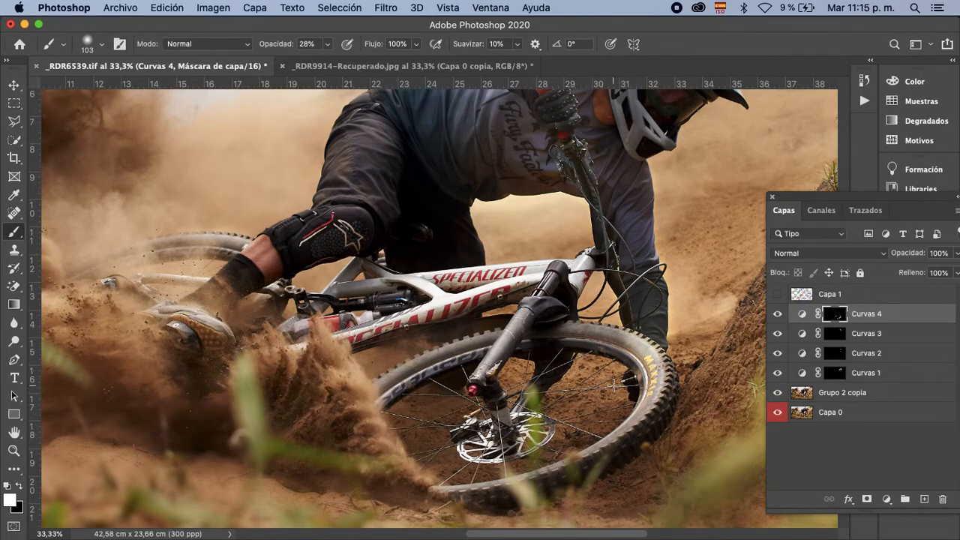
Check the whole photo against the hand-drawn retouching marks on Capa 1, leaving that layer hidden.
key(super+minus)
key(super+minus)
key(super+minus)
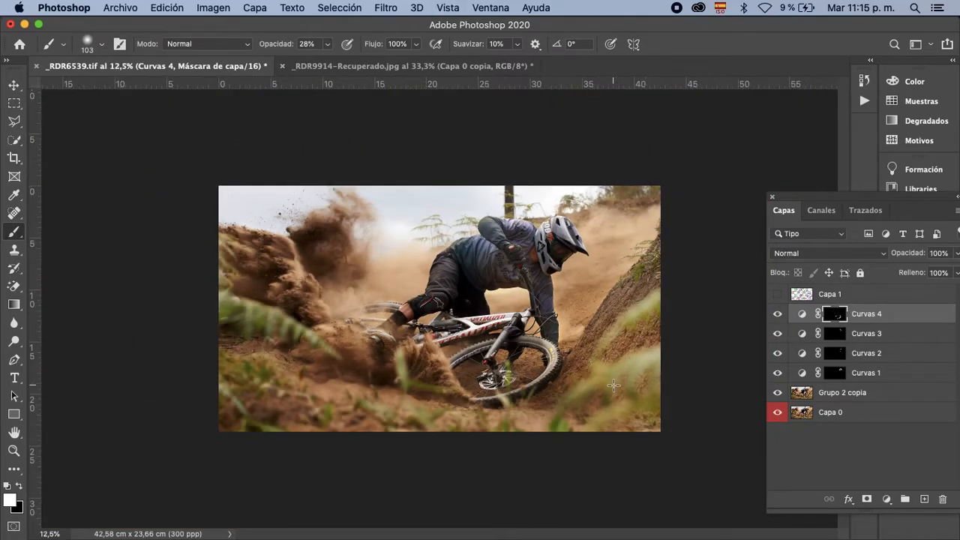
key(super+0)
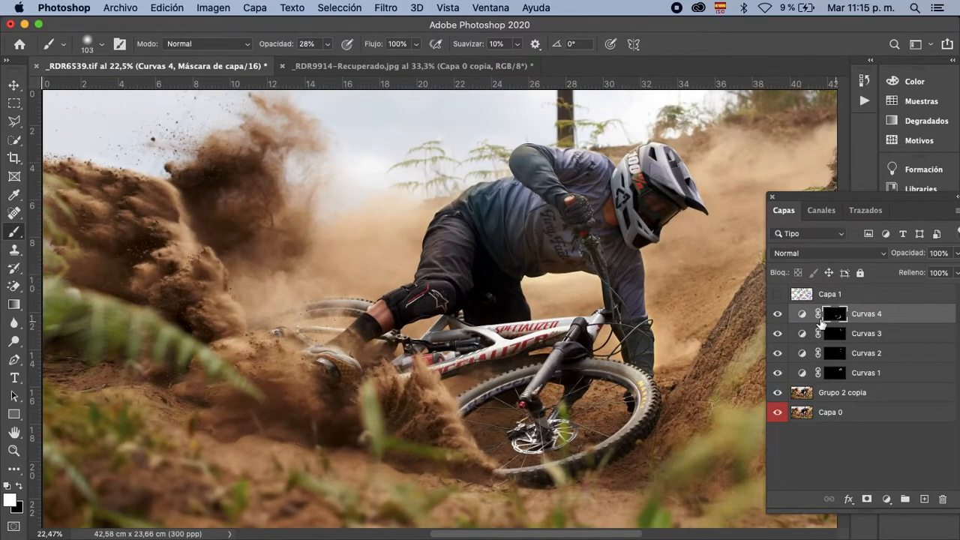
click(778, 295)
click(778, 295)
click(777, 296)
click(777, 296)
Add a Curves adjustment layer above Curvas 4, nudge its black point inward, and pull the lower midtones down to darken the wheel area.
key(super+1)
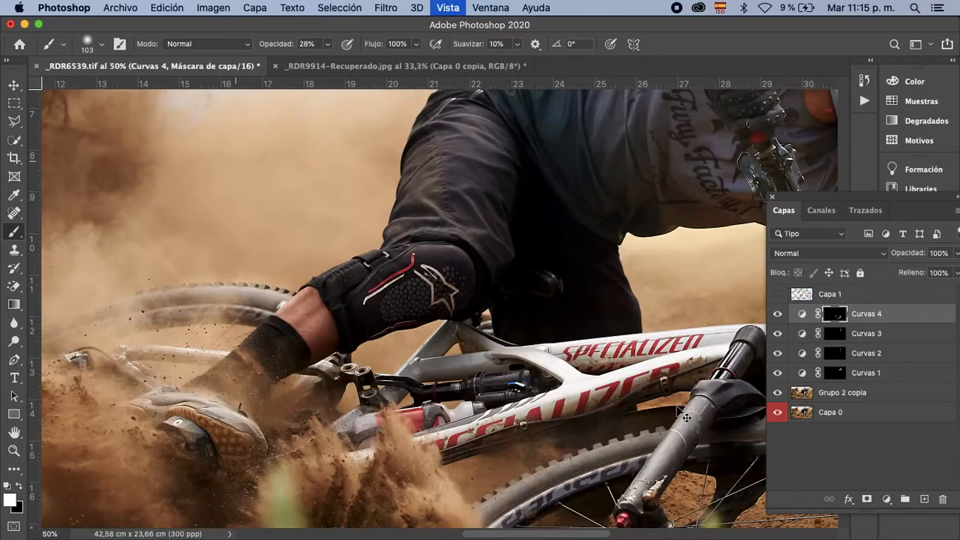
scroll(527, 361, down, 10)
scroll(528, 362, right, 4)
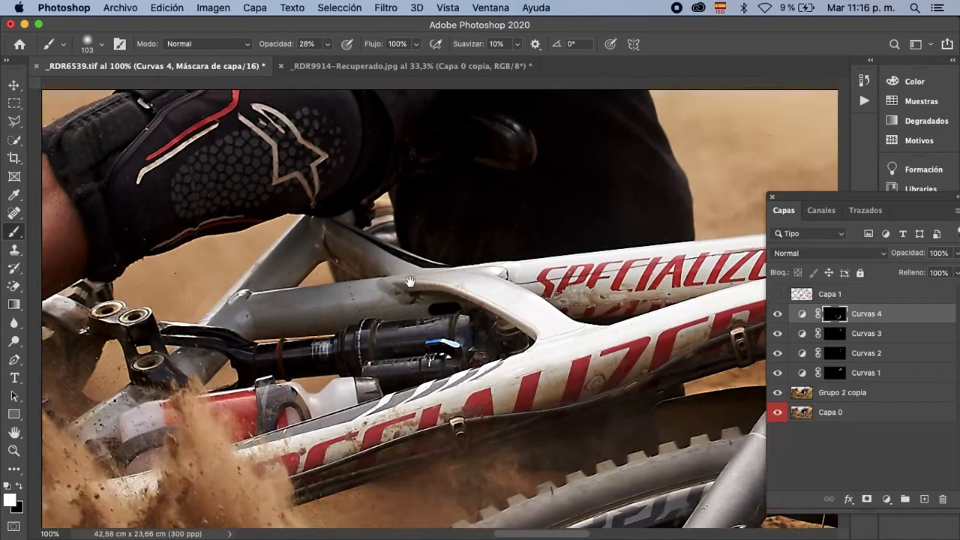
scroll(577, 345, right, 6)
scroll(577, 344, down, 2)
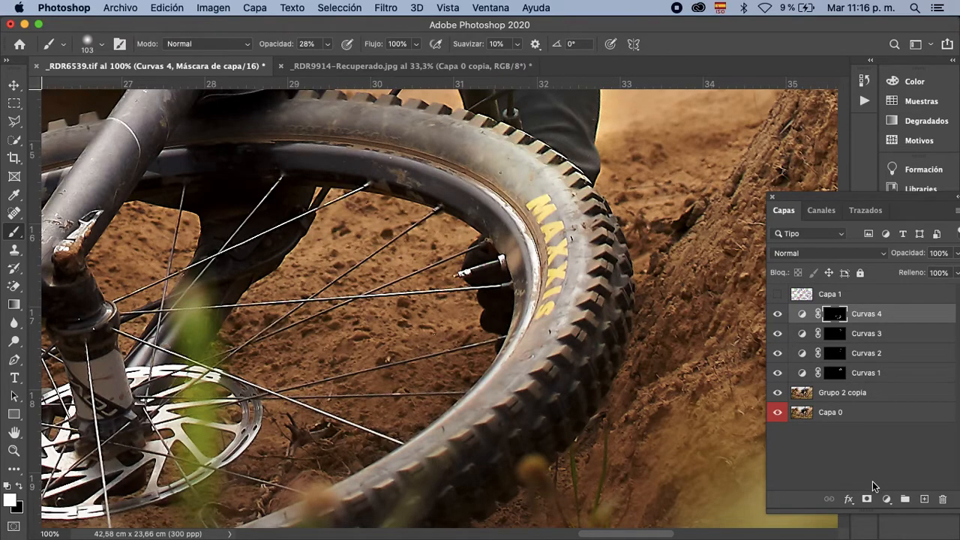
click(886, 499)
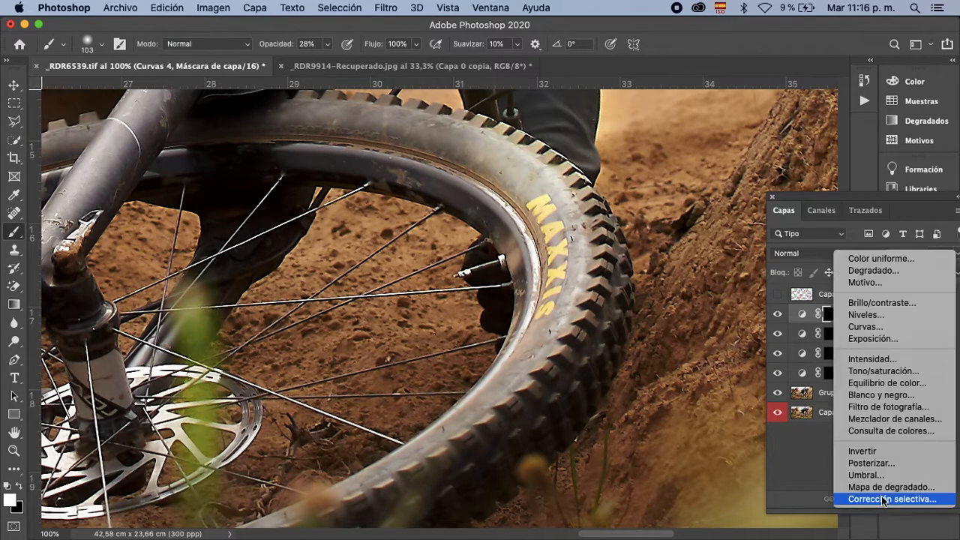
click(867, 327)
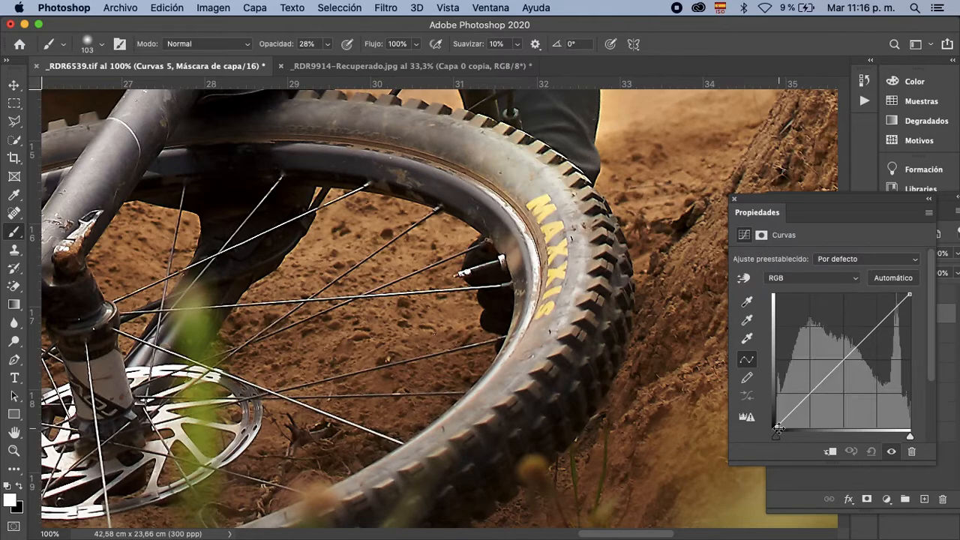
drag(778, 428, 779, 428)
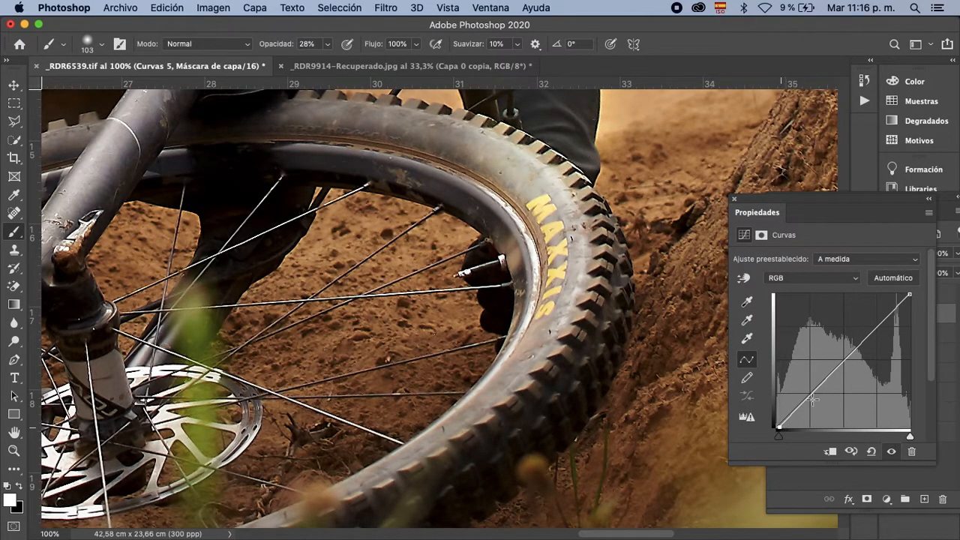
drag(823, 386, 826, 393)
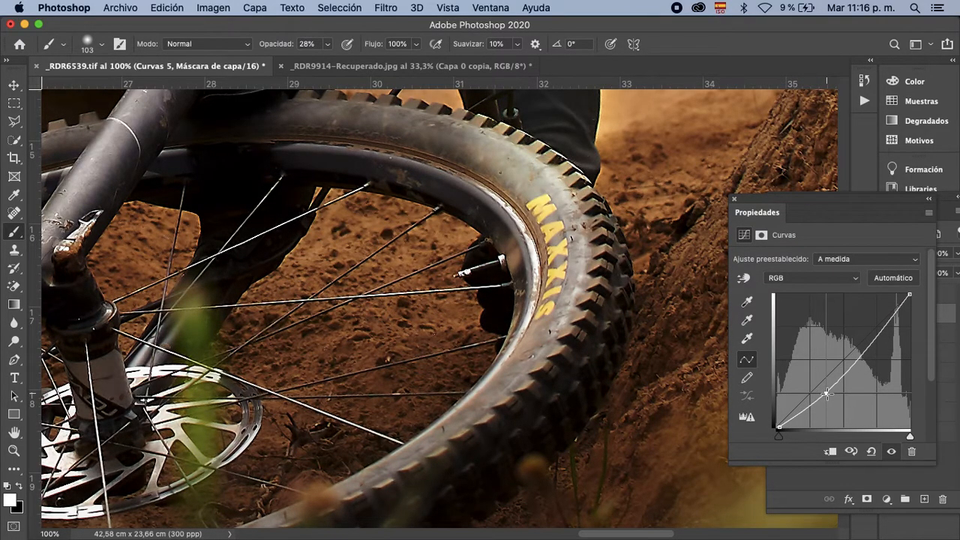
click(736, 200)
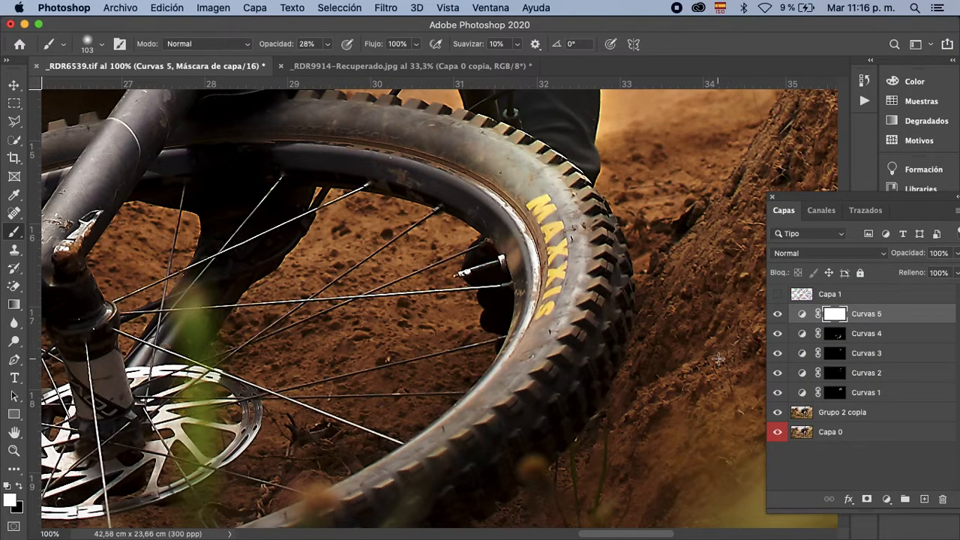
Paint black over the MAXXIS lettering and tire sidewall on the Curvas 5 mask with a size 84 brush at 100% opacity, and invert the mask.
key(x)
mouse_move(600, 239)
mouse_down()
mouse_move(608, 235)
mouse_move(562, 241)
mouse_up()
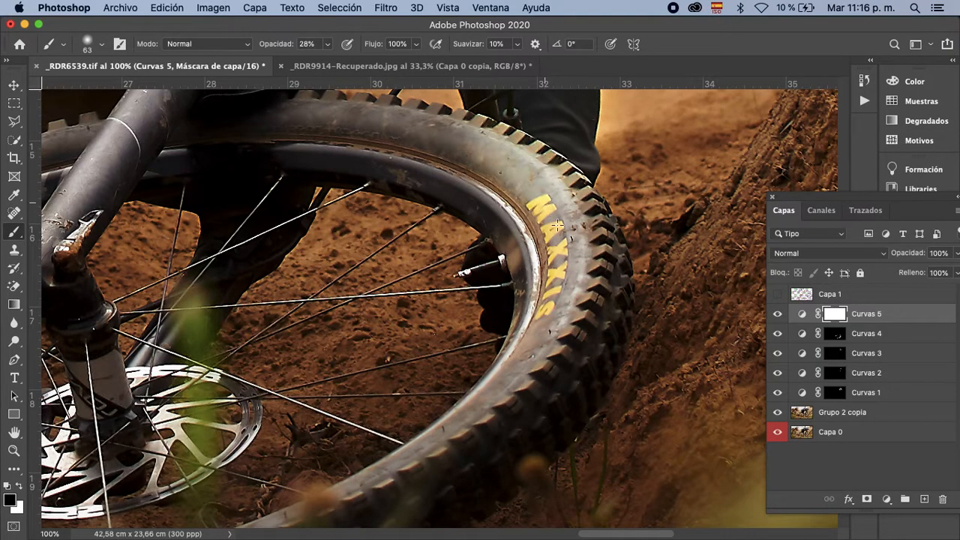
click(328, 44)
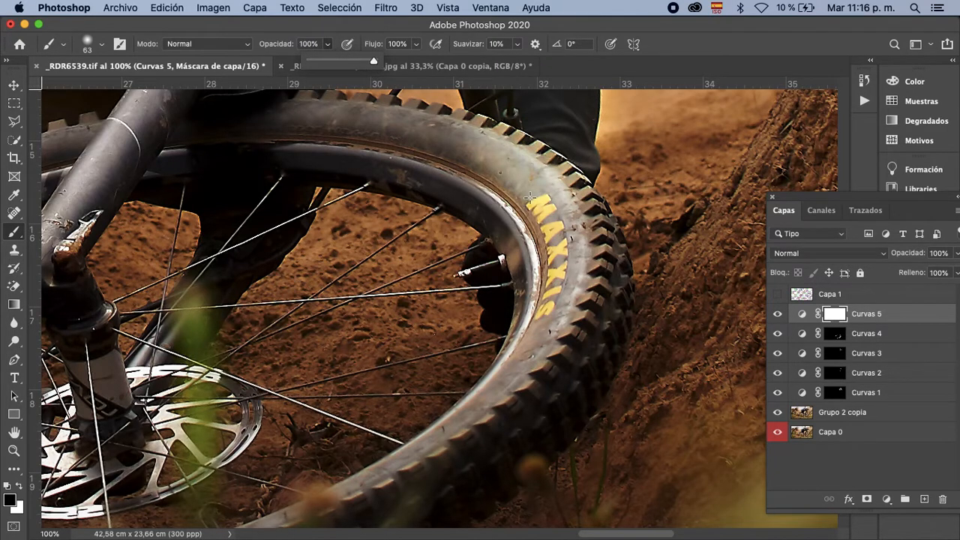
mouse_move(530, 197)
mouse_down()
mouse_move(544, 197)
mouse_move(571, 262)
mouse_move(554, 230)
mouse_move(548, 316)
mouse_move(552, 275)
mouse_up()
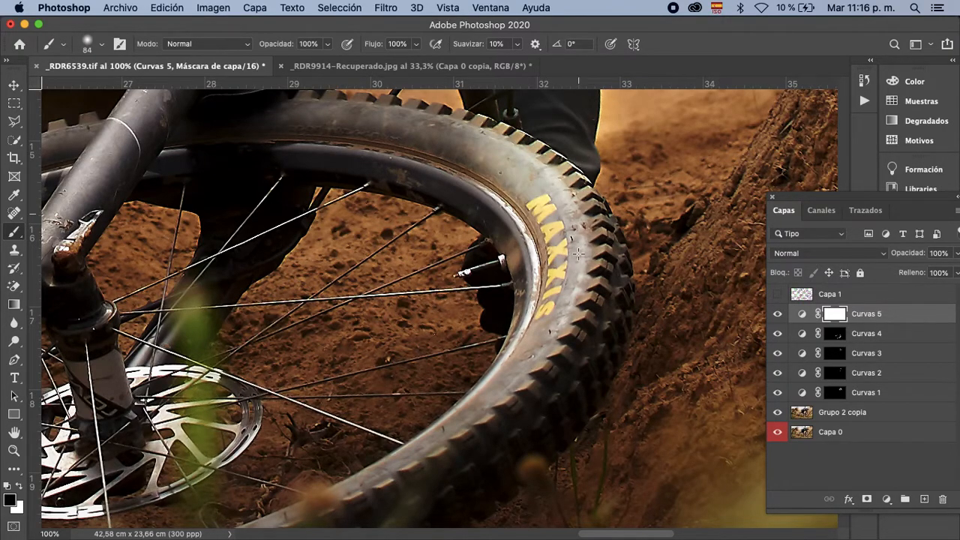
mouse_move(473, 157)
mouse_down()
mouse_move(449, 147)
mouse_move(571, 223)
mouse_up()
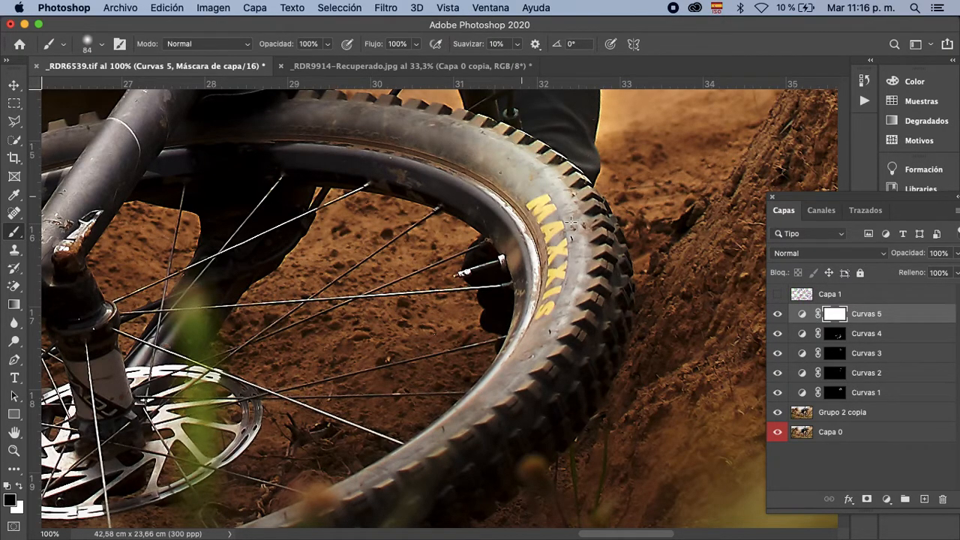
key(x)
key(x)
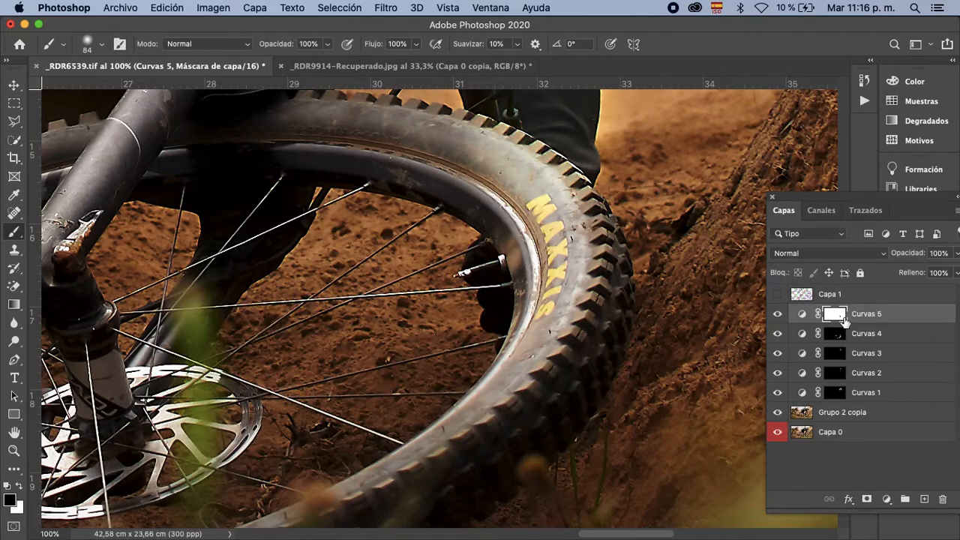
key(super+i)
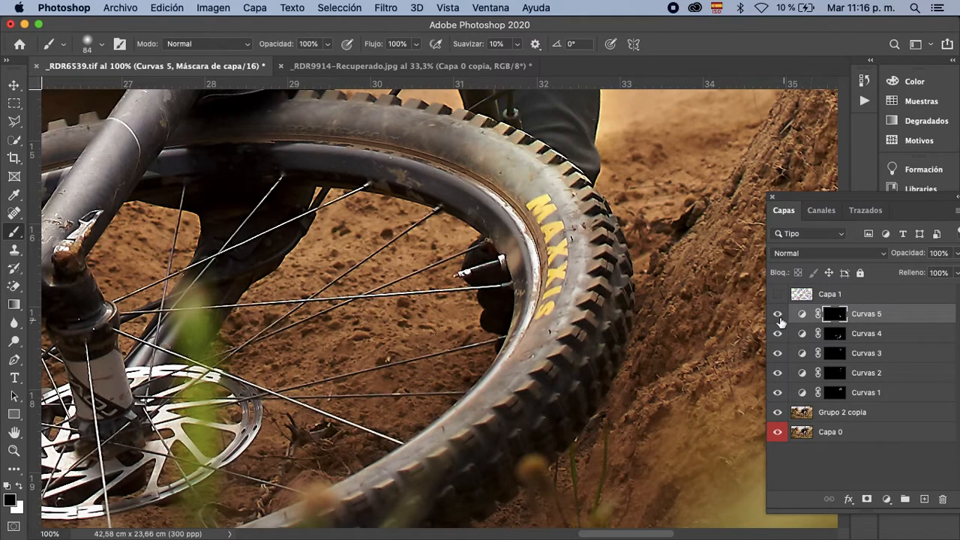
Compare the front tire with the Curvas 5 layer hidden and shown.
click(778, 314)
click(778, 314)
click(778, 314)
click(778, 314)
click(778, 315)
click(778, 314)
click(778, 315)
key(super+minus)
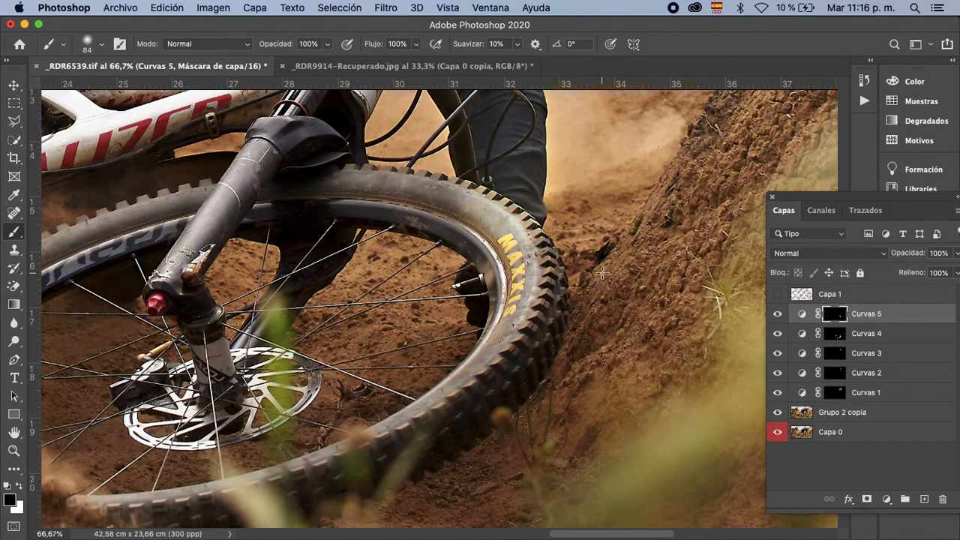
Show the retouching marks on Capa 1 and group the Curvas 1 to Curvas 5 adjustment layers.
click(778, 295)
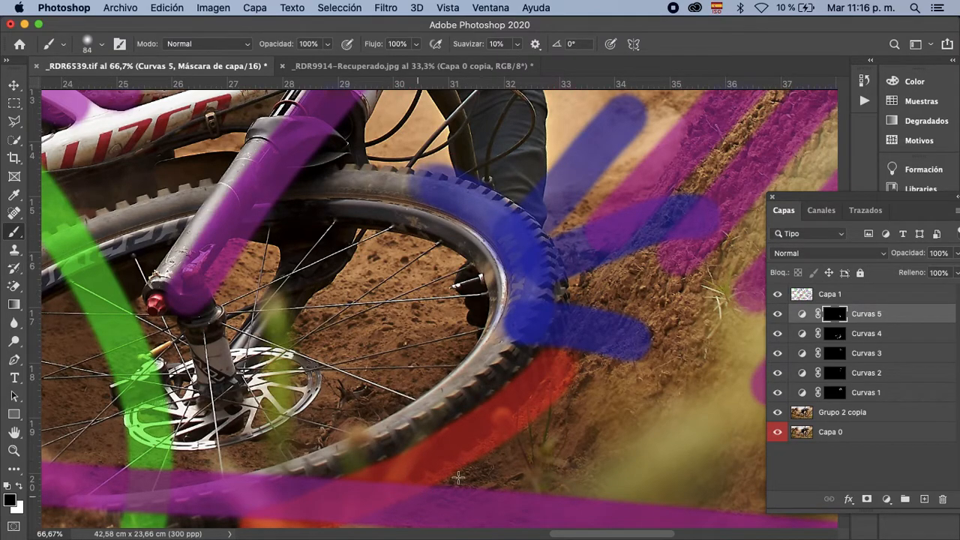
click(805, 297)
click(806, 315)
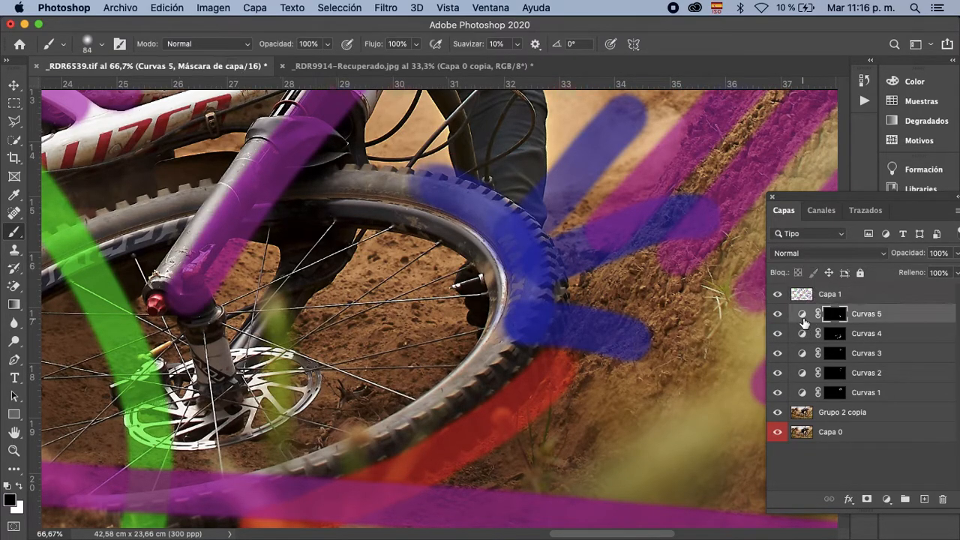
shift+click(804, 398)
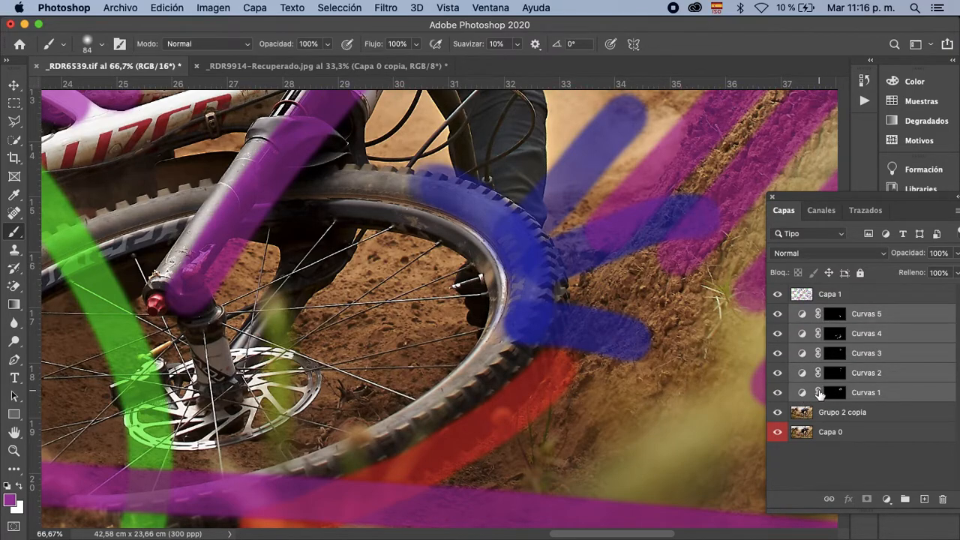
key(super+g)
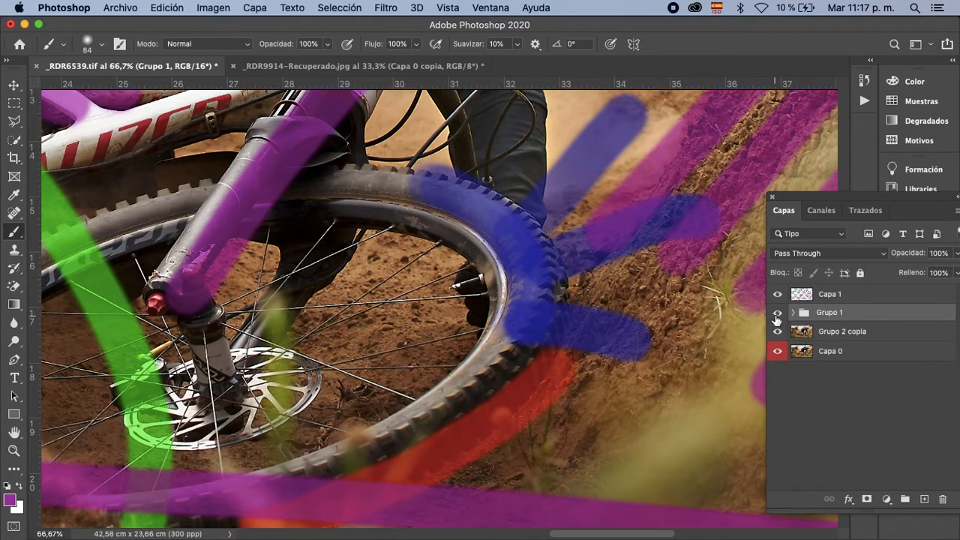
Hide the marks on Capa 1 and compare the whole photo with Grupo 1 hidden and shown.
key(super+minus)
key(super+minus)
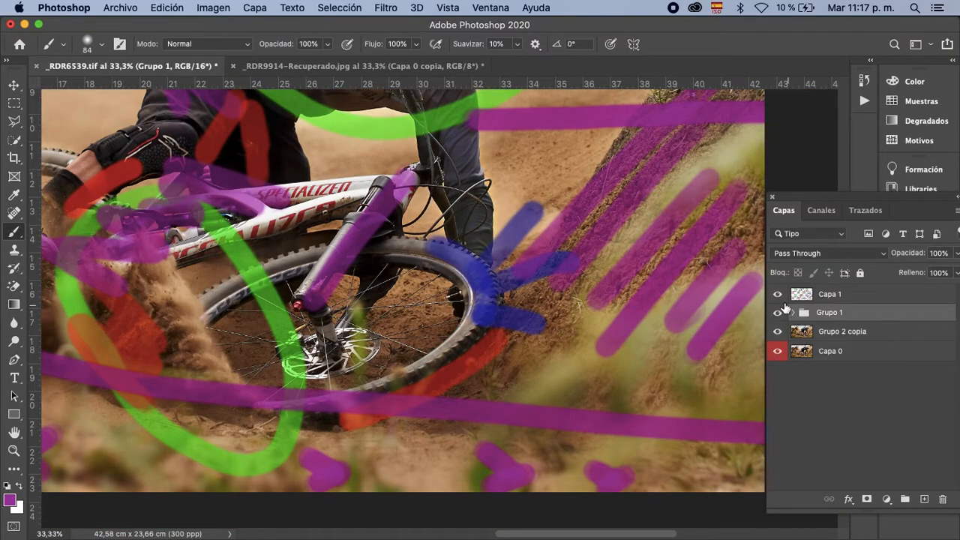
click(781, 295)
key(super+0)
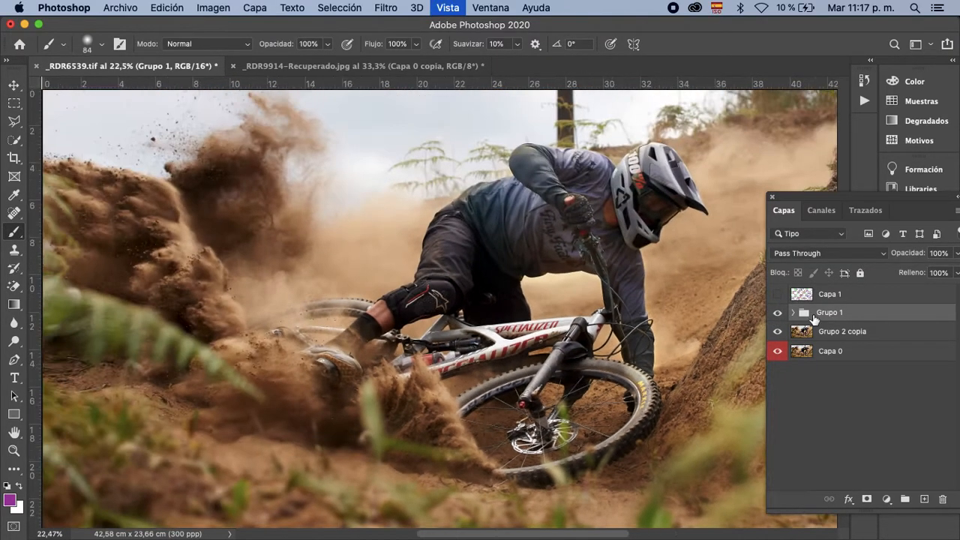
click(776, 313)
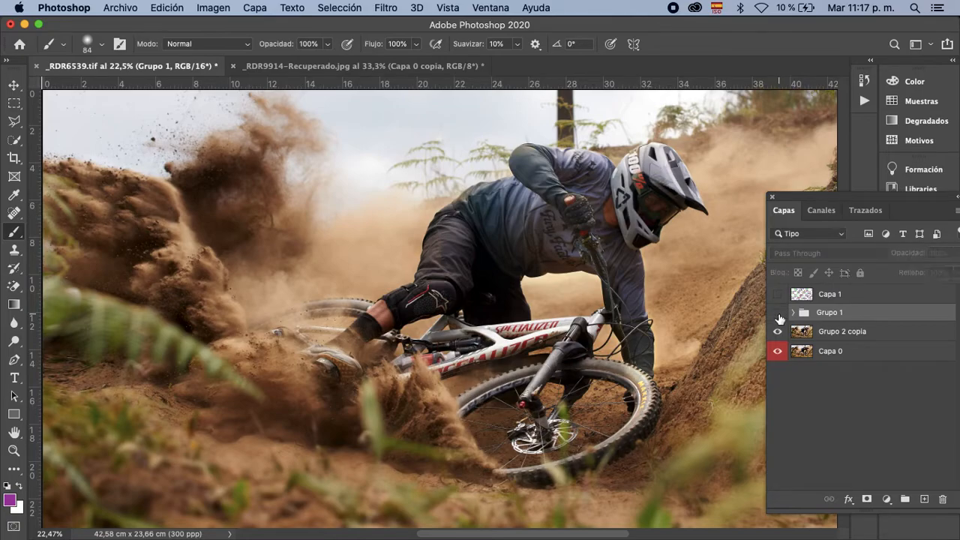
click(778, 314)
click(777, 315)
click(778, 315)
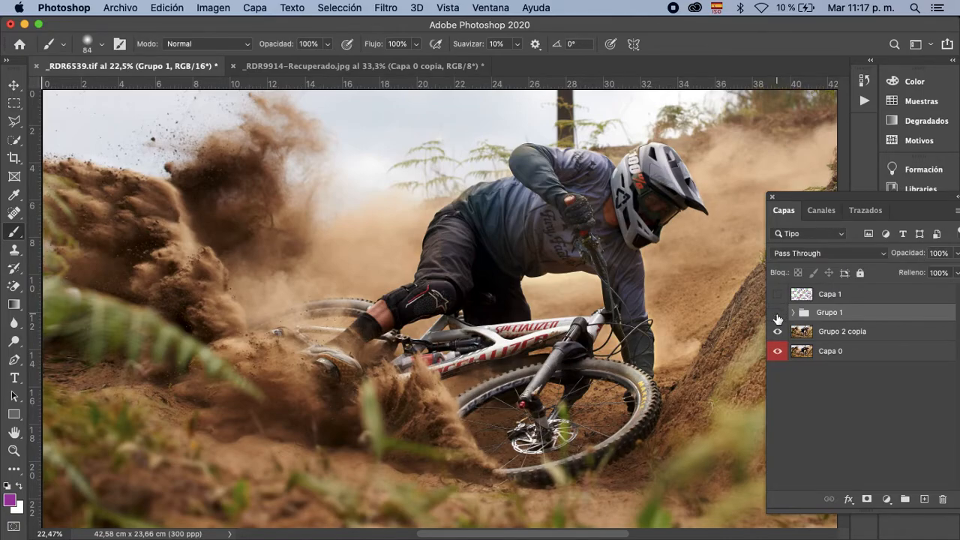
click(777, 318)
click(778, 318)
click(777, 320)
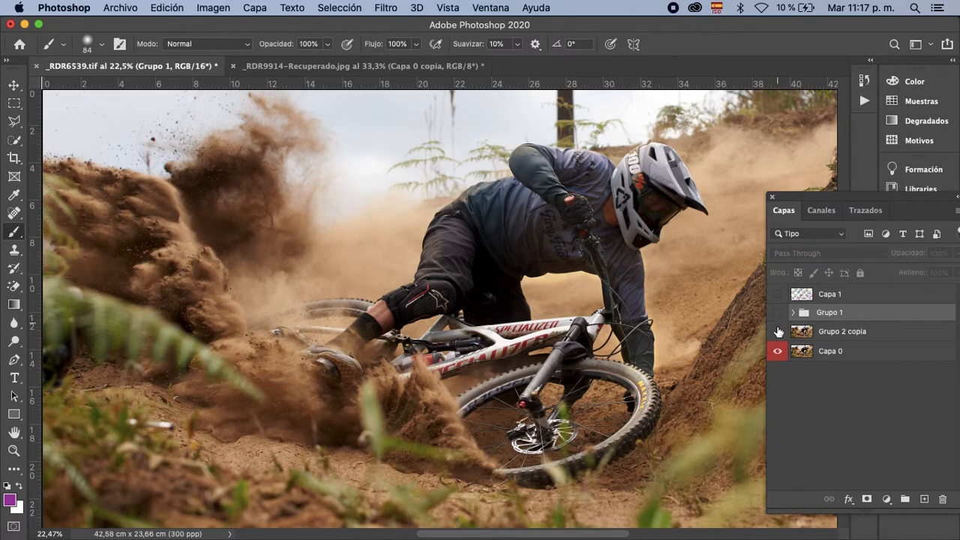
Compare the original photo with the retouched Grupo 2 copia layer, leaving both Grupo 2 copia and Grupo 1 shown.
click(779, 331)
click(779, 332)
key(super+minus)
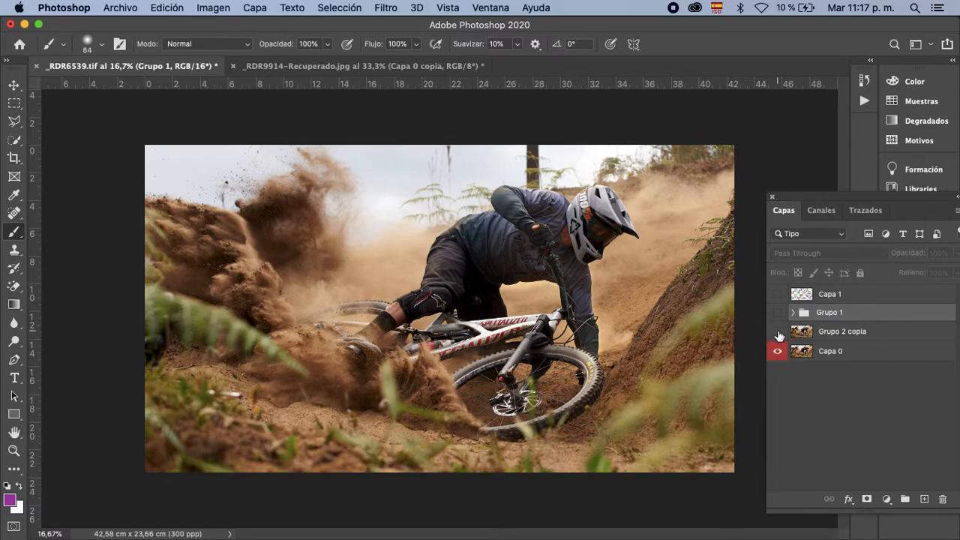
click(778, 333)
click(779, 333)
click(779, 333)
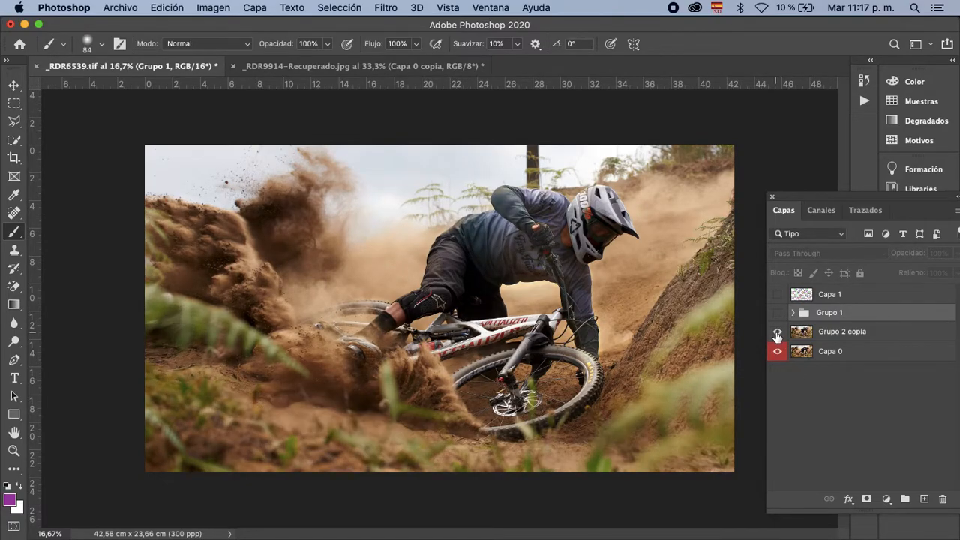
click(778, 313)
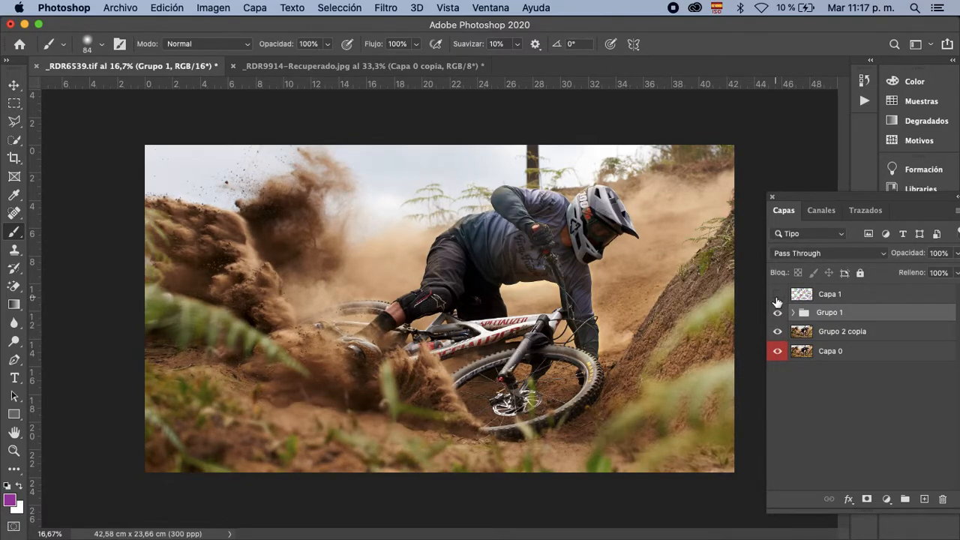
Review the retouching marks on Capa 1 over the graded photo, and hide that layer again.
click(778, 298)
click(777, 298)
click(777, 298)
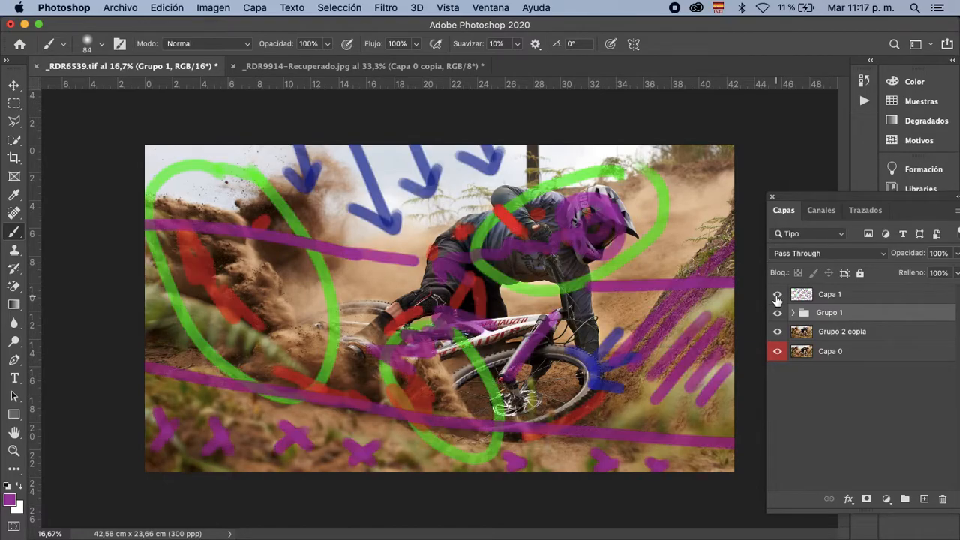
click(777, 298)
click(778, 298)
click(778, 300)
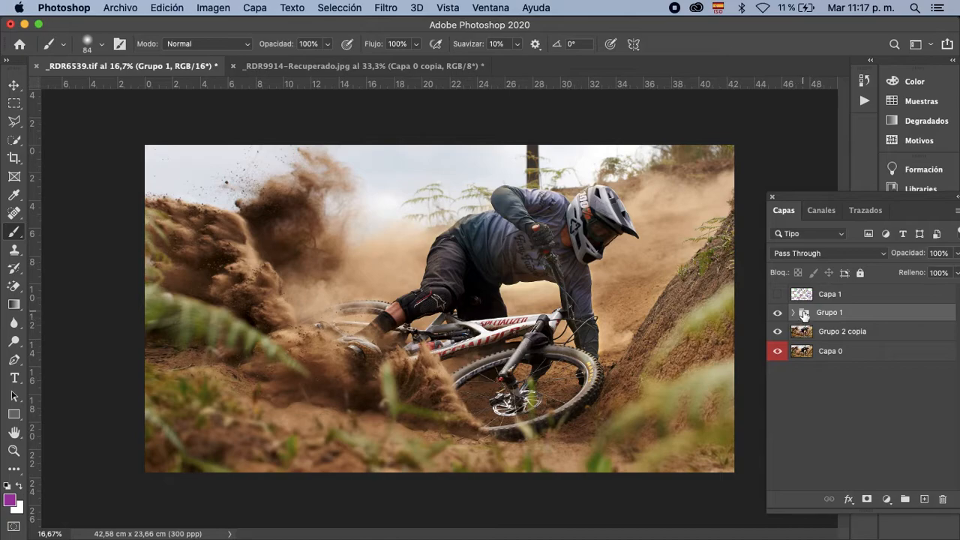
Add a photo filter adjustment layer above Grupo 1 using Filtro caliente (LBA) at 63% density.
click(887, 499)
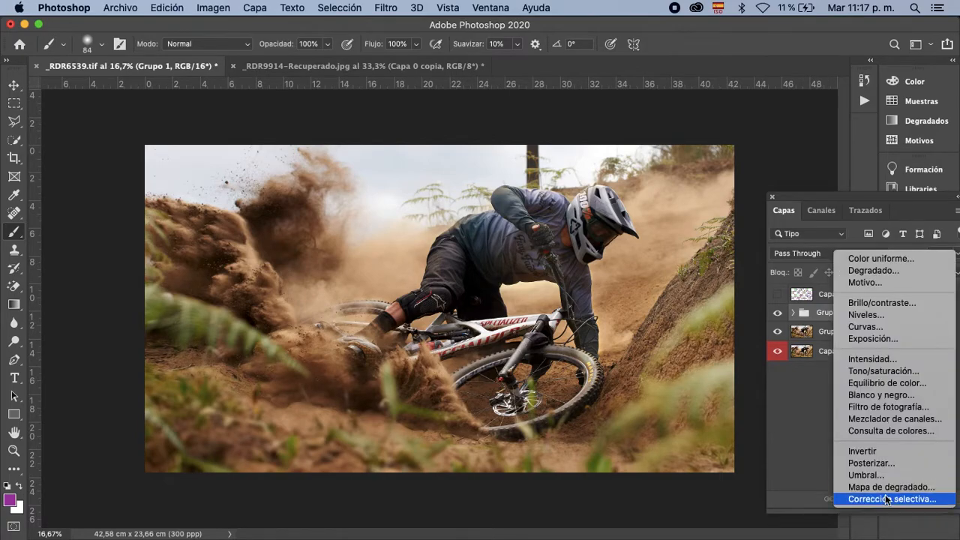
click(902, 410)
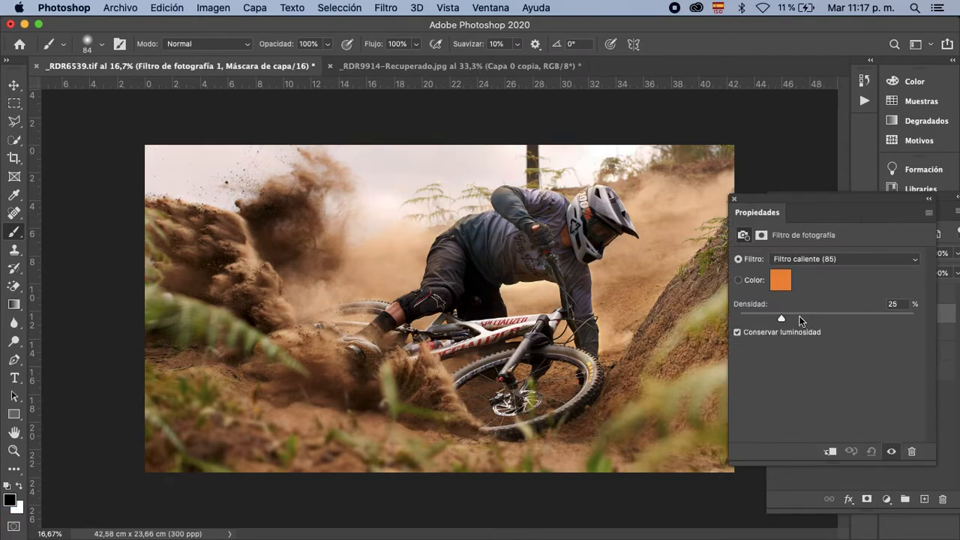
drag(782, 319, 801, 318)
click(807, 259)
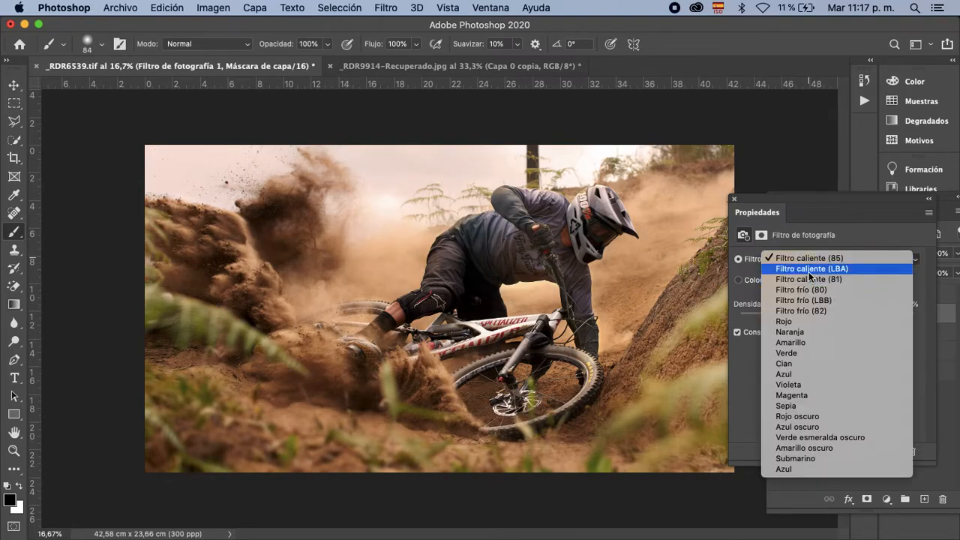
click(816, 272)
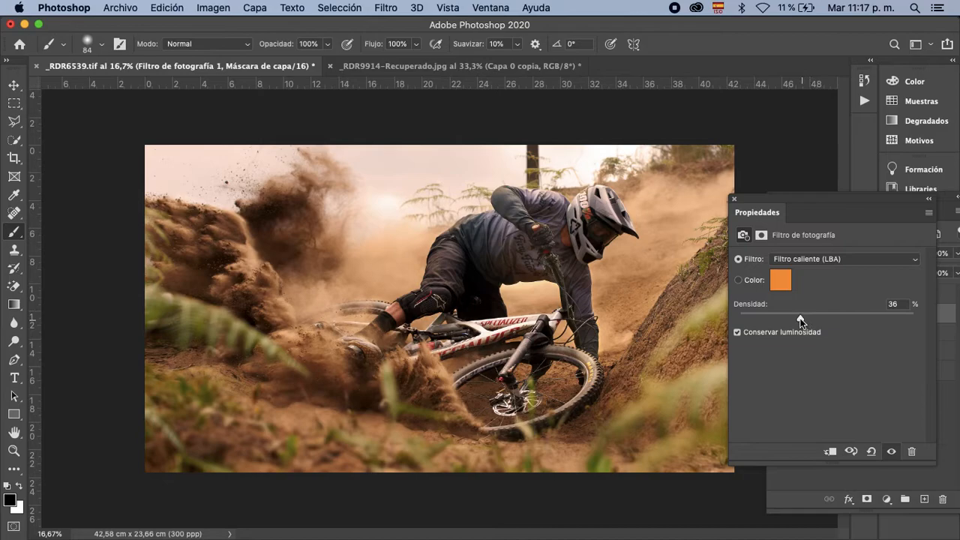
drag(827, 313, 856, 313)
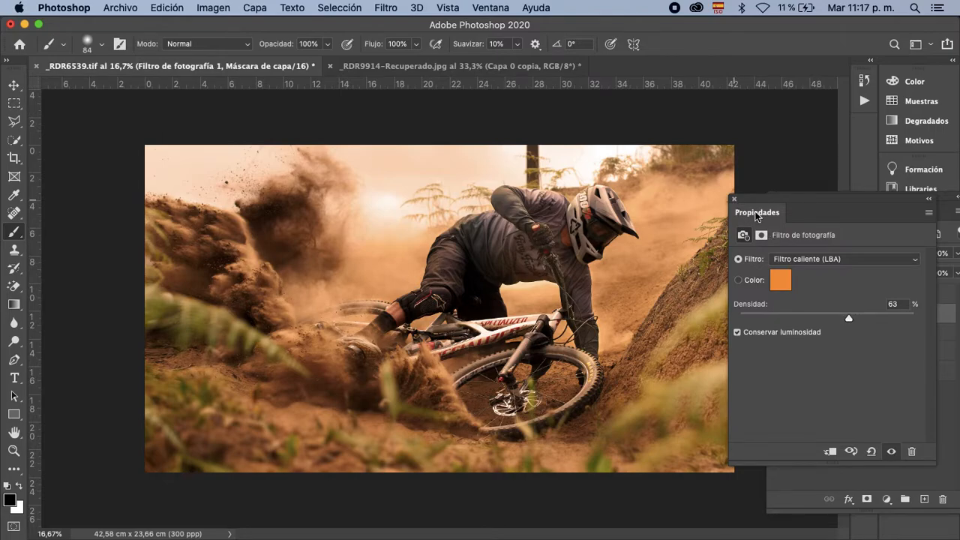
click(736, 199)
Compare the photo with the Filtro de fotografía 1 layer hidden and shown, leaving it shown.
click(780, 316)
click(779, 315)
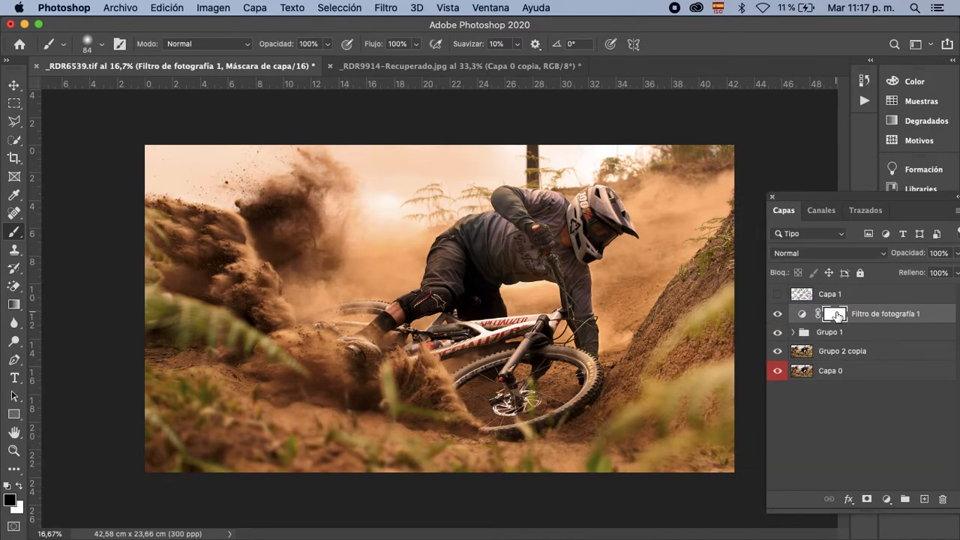
click(778, 315)
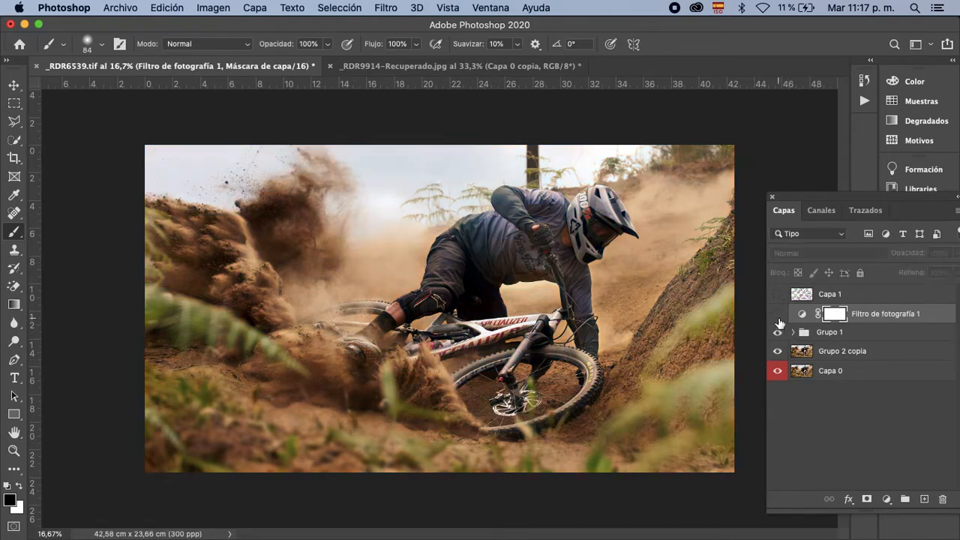
click(778, 316)
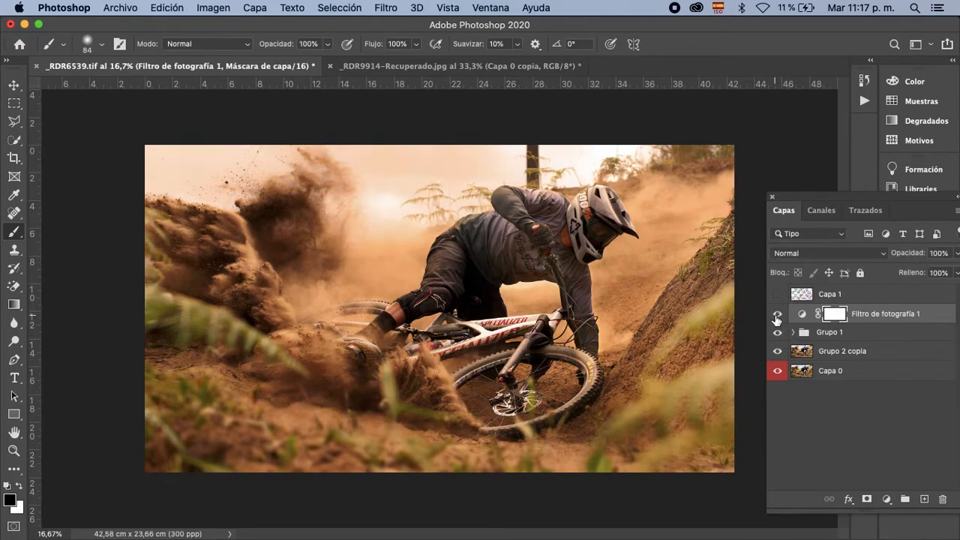
Lower the Filtro de fotografía 1 layer's opacity to 52% and compare the photo with and without it.
click(956, 255)
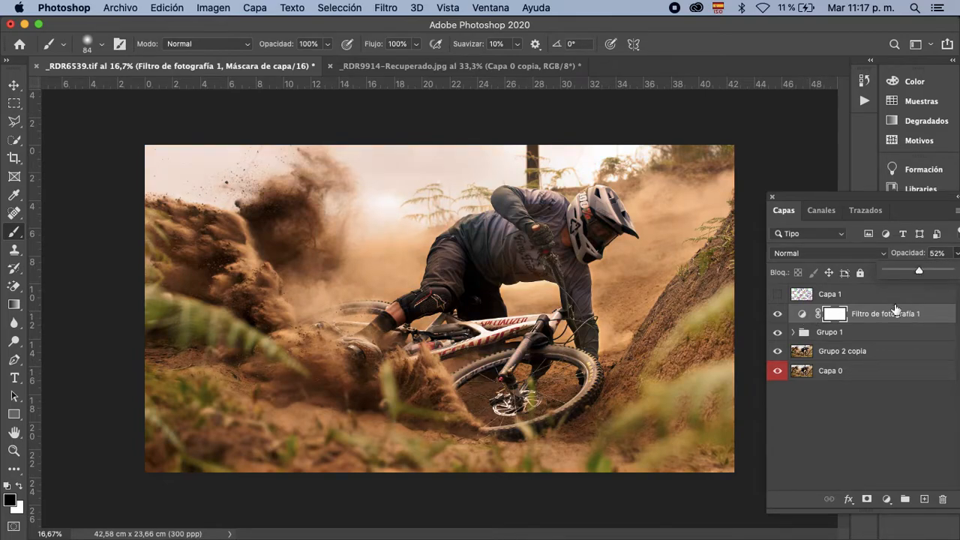
click(777, 316)
click(777, 317)
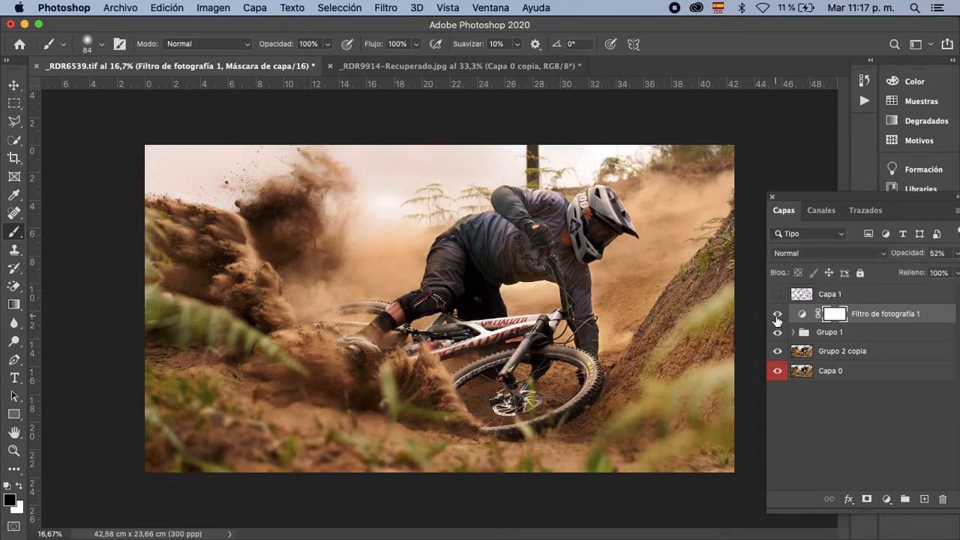
click(777, 318)
click(777, 321)
Paint black on the photo filter's mask over the rider and bike with a soft 352 px brush at 51% opacity.
drag(514, 264, 528, 228)
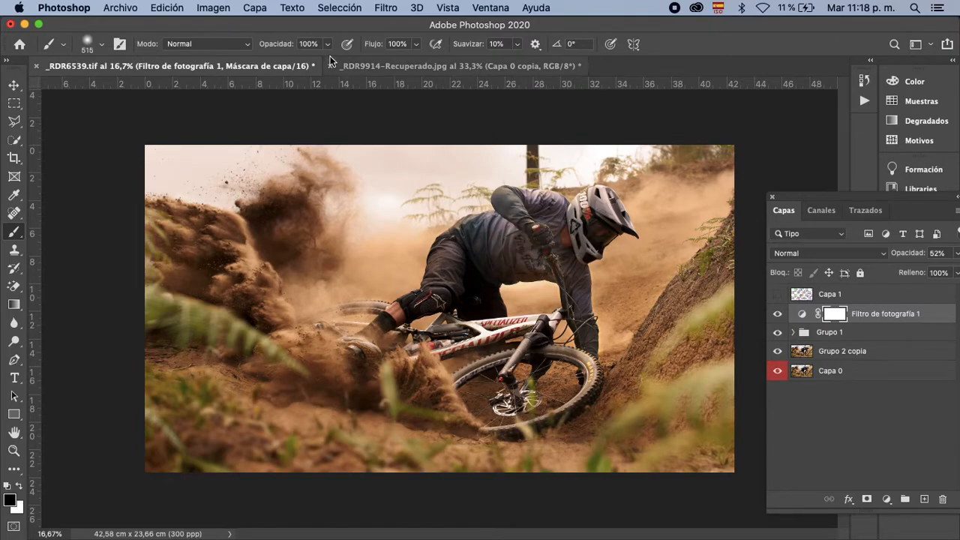
click(327, 43)
click(295, 61)
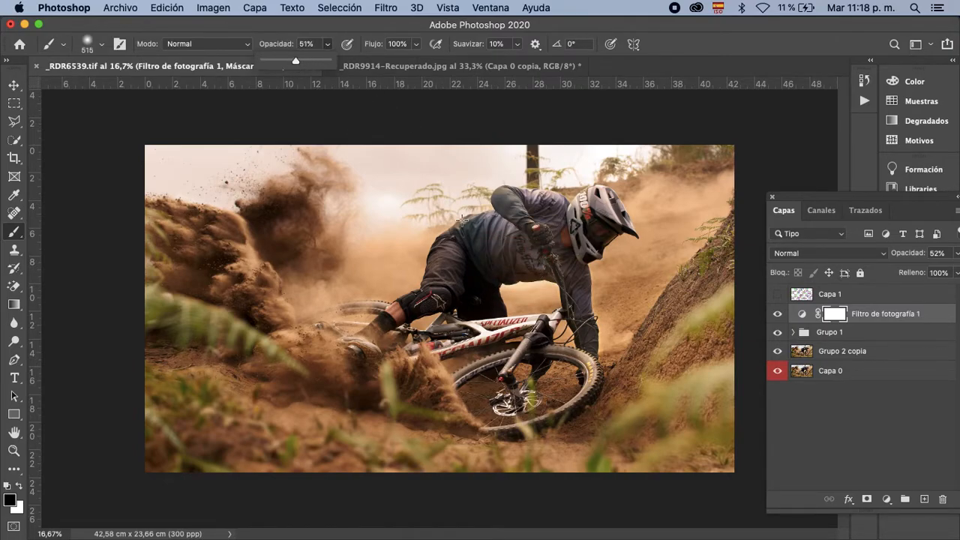
mouse_move(501, 255)
mouse_down()
mouse_move(510, 255)
mouse_move(488, 255)
mouse_up()
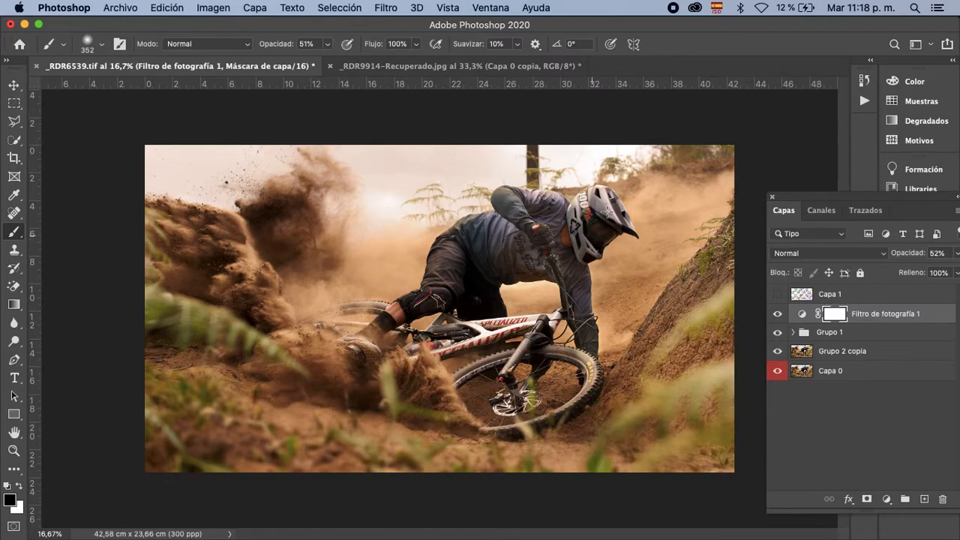
mouse_move(593, 214)
mouse_down()
mouse_move(597, 206)
mouse_move(457, 302)
mouse_move(459, 239)
mouse_move(439, 297)
mouse_move(434, 282)
mouse_move(451, 285)
mouse_move(363, 353)
mouse_move(370, 360)
mouse_move(453, 350)
mouse_up()
mouse_move(479, 292)
mouse_down()
mouse_move(502, 314)
mouse_move(493, 289)
mouse_move(513, 273)
mouse_move(565, 276)
mouse_move(579, 307)
mouse_up()
key(x)
key(x)
Compare the photo with the masked warm filter hidden and shown, leaving the filter layer visible.
key(v)
click(778, 315)
click(778, 315)
click(779, 316)
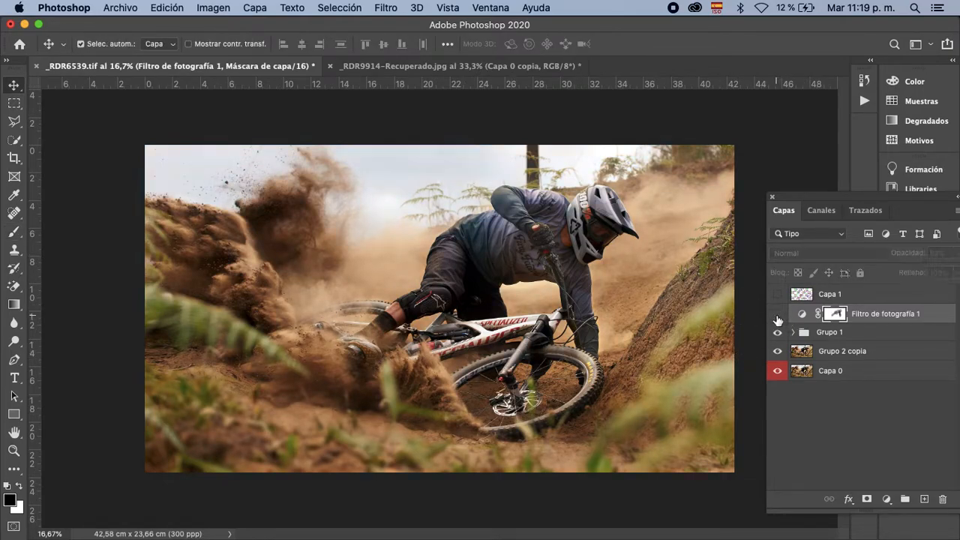
click(778, 316)
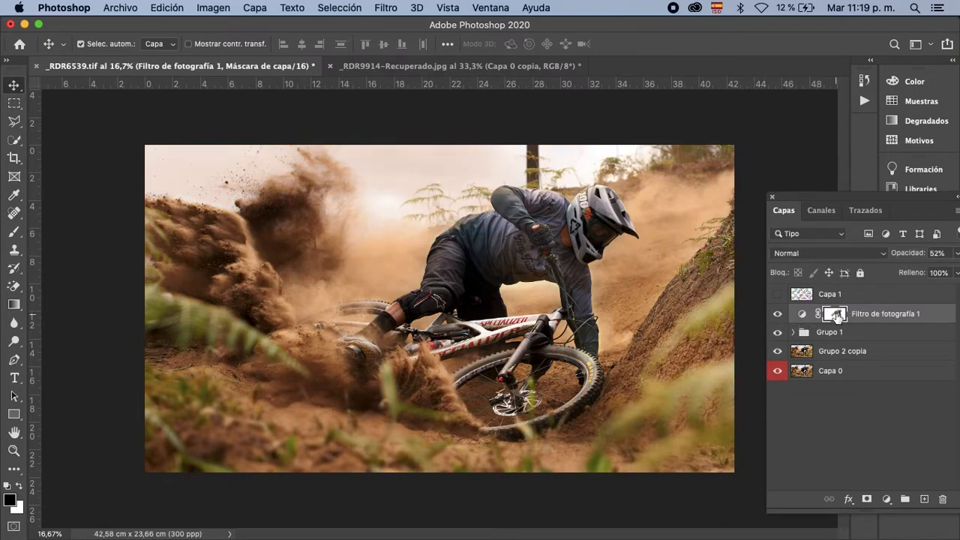
Paint more of the warm filter out on its mask with a 367 px black brush at 51% opacity.
key(b)
mouse_move(633, 344)
mouse_down()
mouse_move(646, 344)
mouse_move(636, 349)
mouse_up()
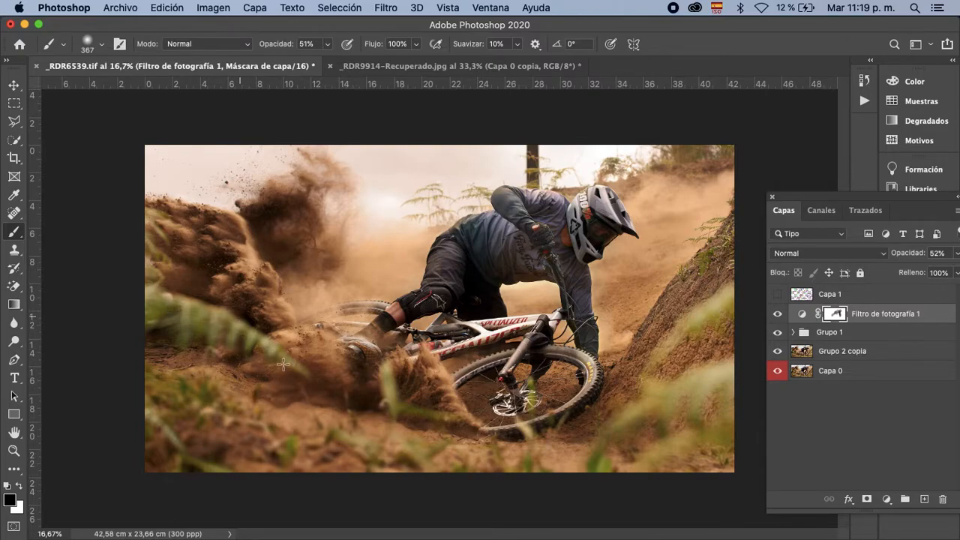
key(v)
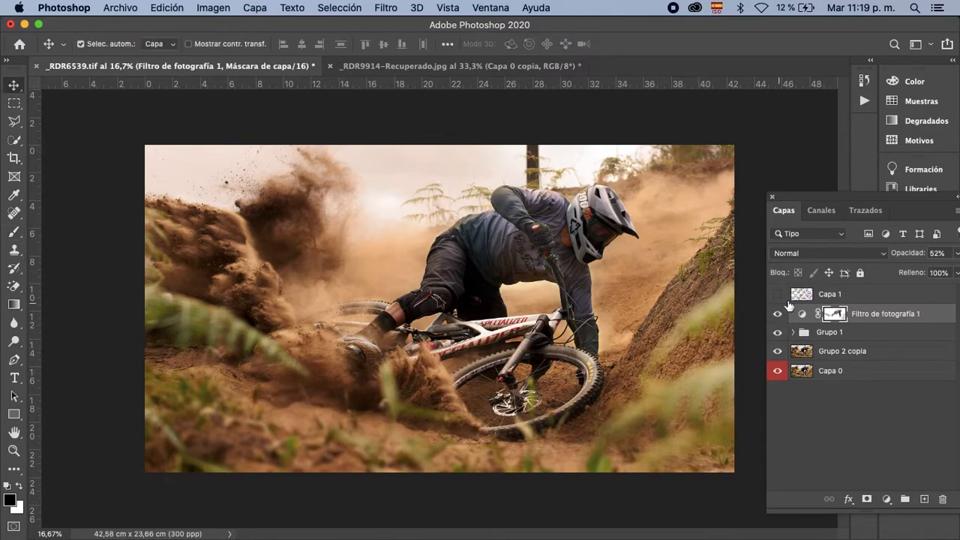
Group Filtro de fotografía 1, Grupo 1 and Grupo 2 copia, and merge the group into a single layer.
click(804, 297)
click(793, 318)
shift+click(814, 351)
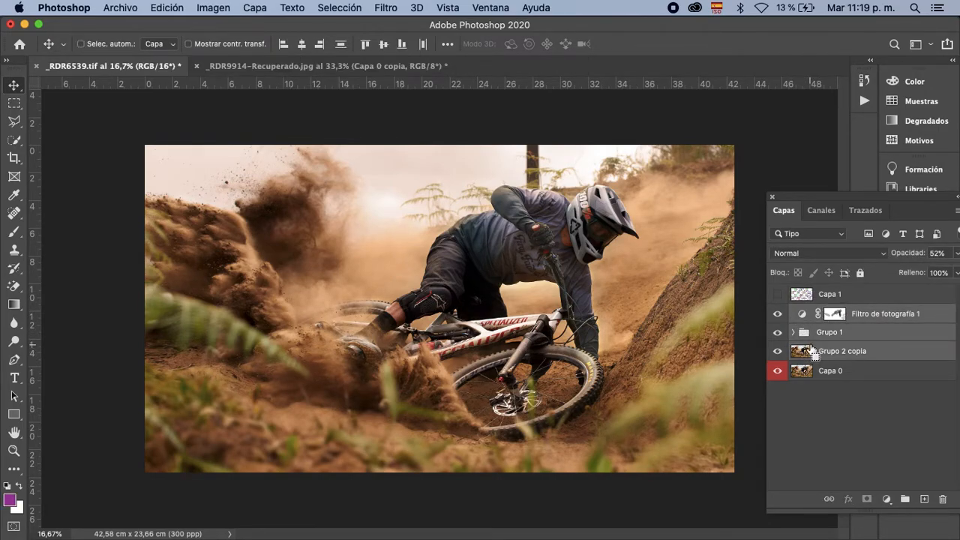
key(super+g)
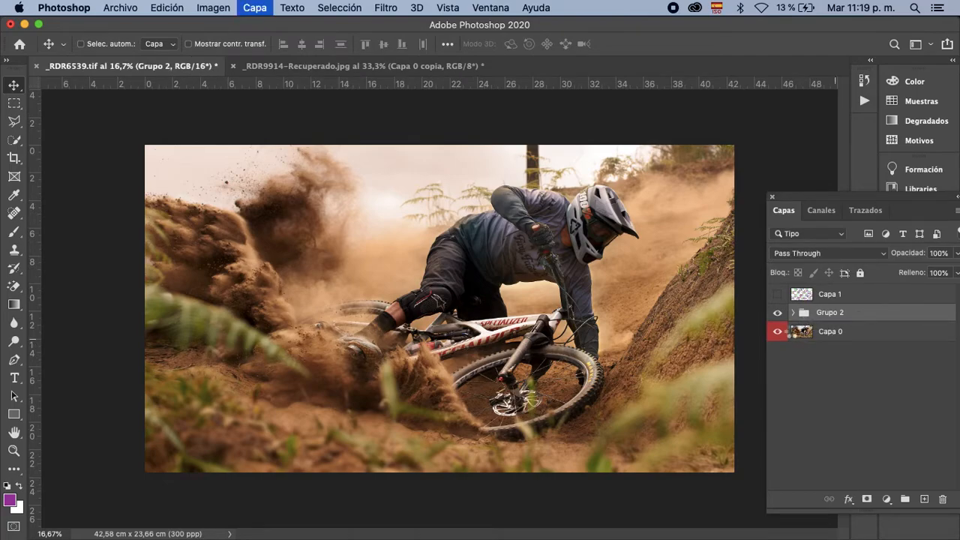
key(super+e)
Compare the merged Grupo 2 layer with the original Capa 0 and inspect the retouched rider up close.
click(780, 318)
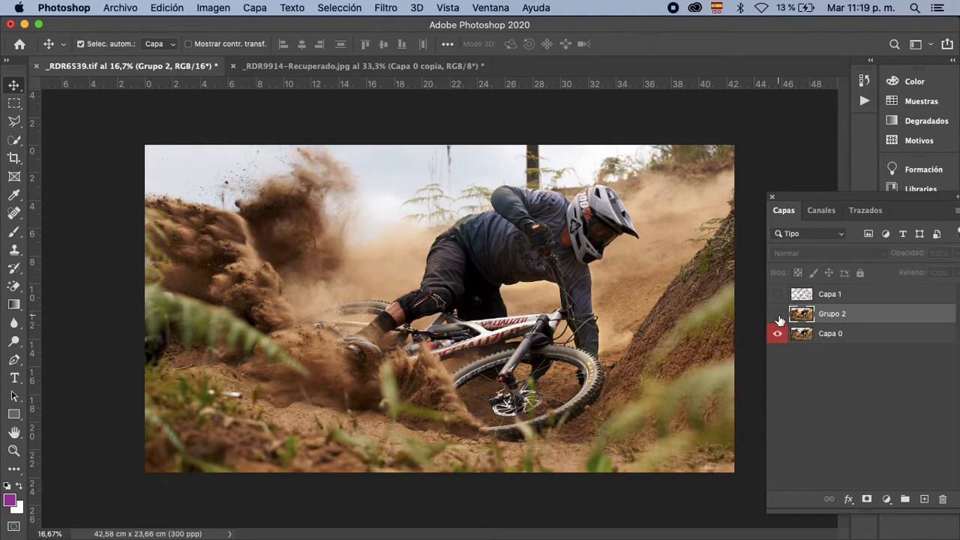
click(779, 315)
click(779, 315)
click(779, 315)
click(779, 317)
click(780, 317)
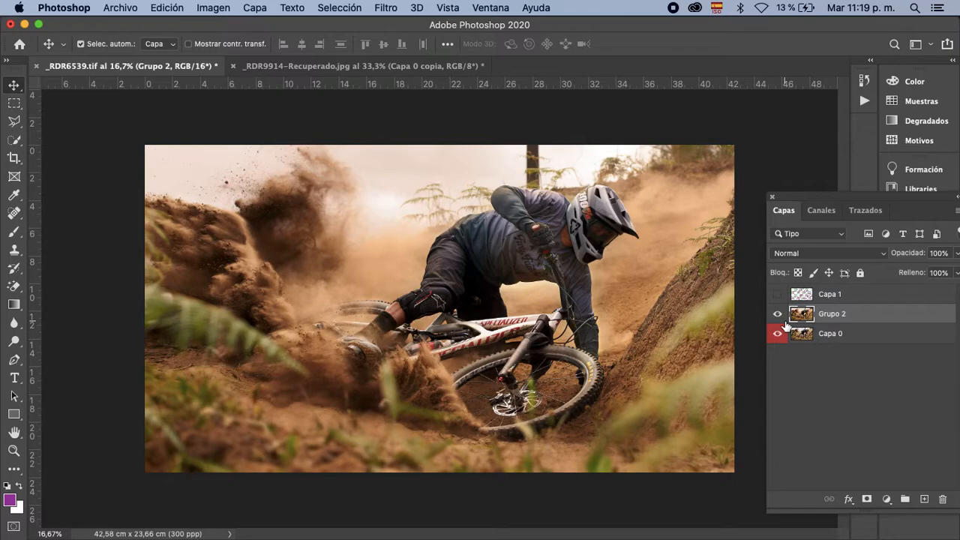
key(super+plus)
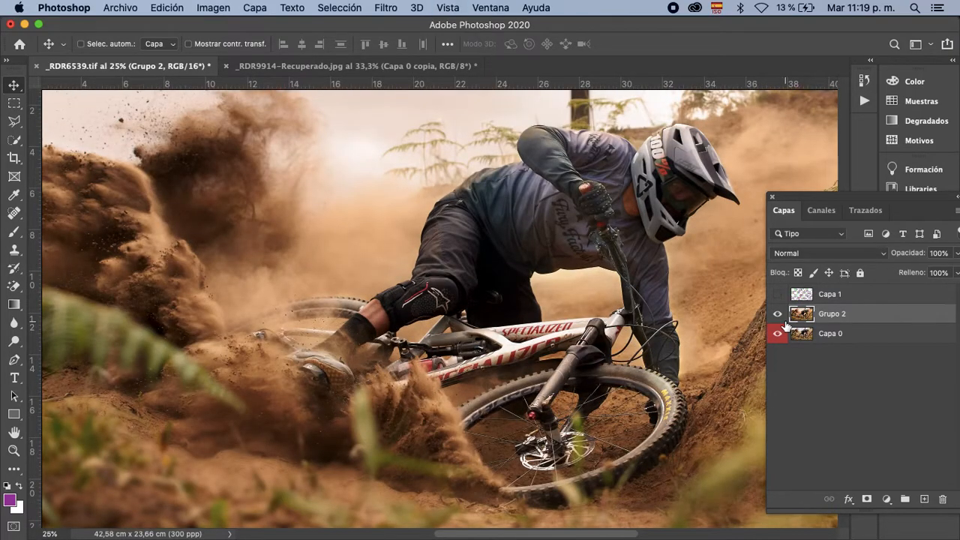
key(super+minus)
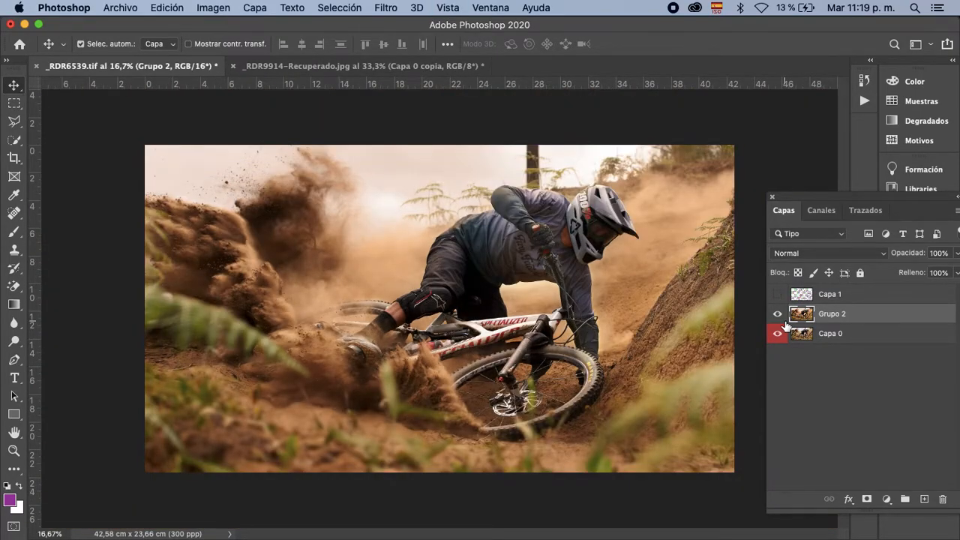
Duplicate the Grupo 2 layer and apply the Paso alto filter to the copy with a 2,5 pixel radius.
key(super+j)
click(386, 7)
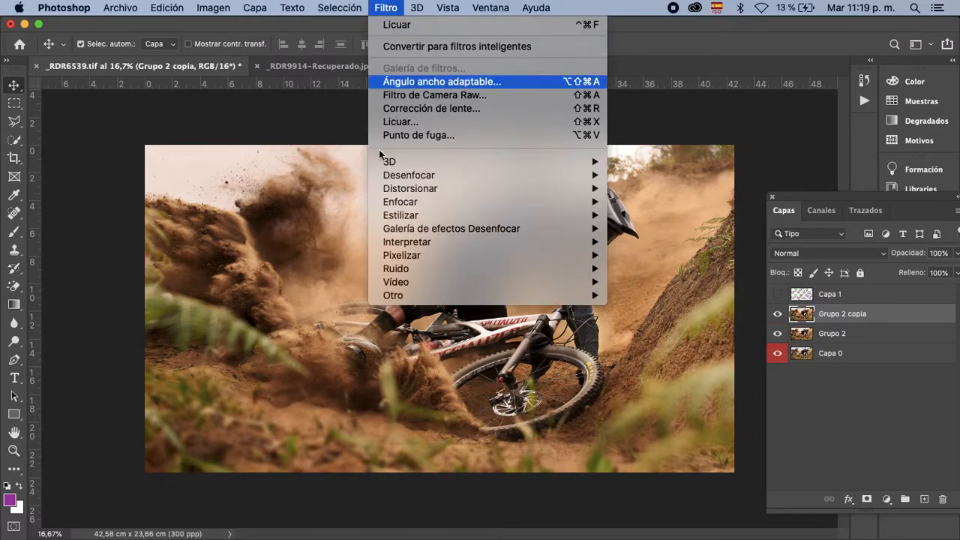
mouse_move(483, 295)
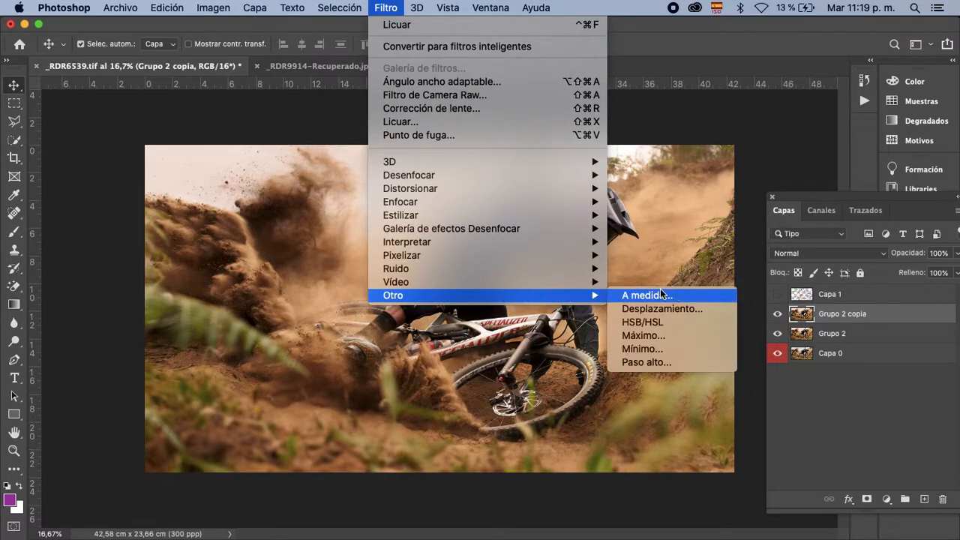
click(680, 362)
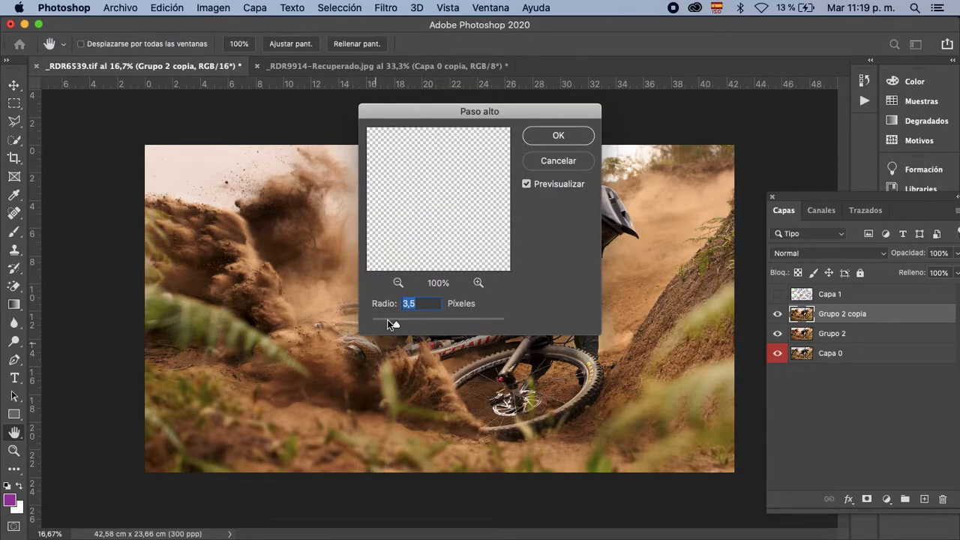
drag(396, 323, 389, 322)
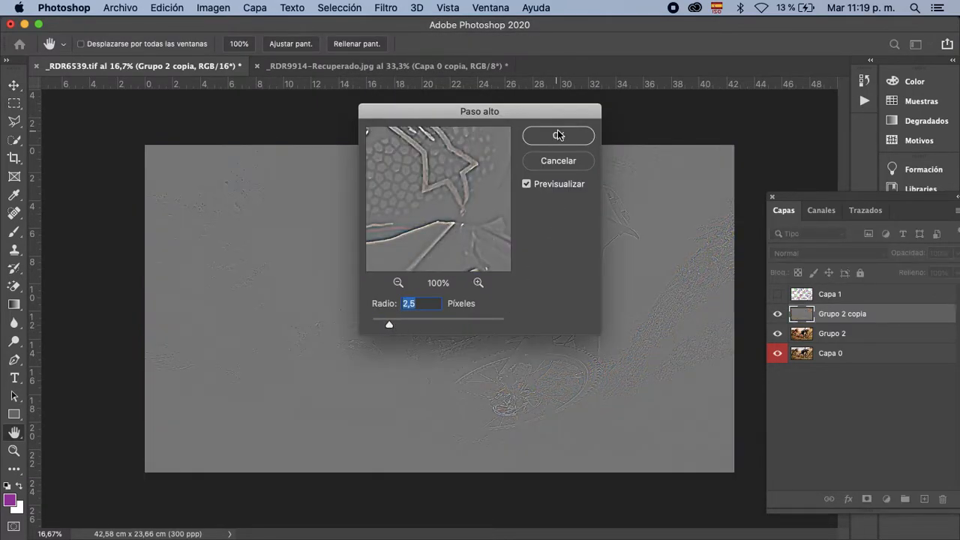
key(Return)
Set the high-pass Grupo 2 copia layer's blend mode to Luz suave and add a black layer mask to it.
click(878, 253)
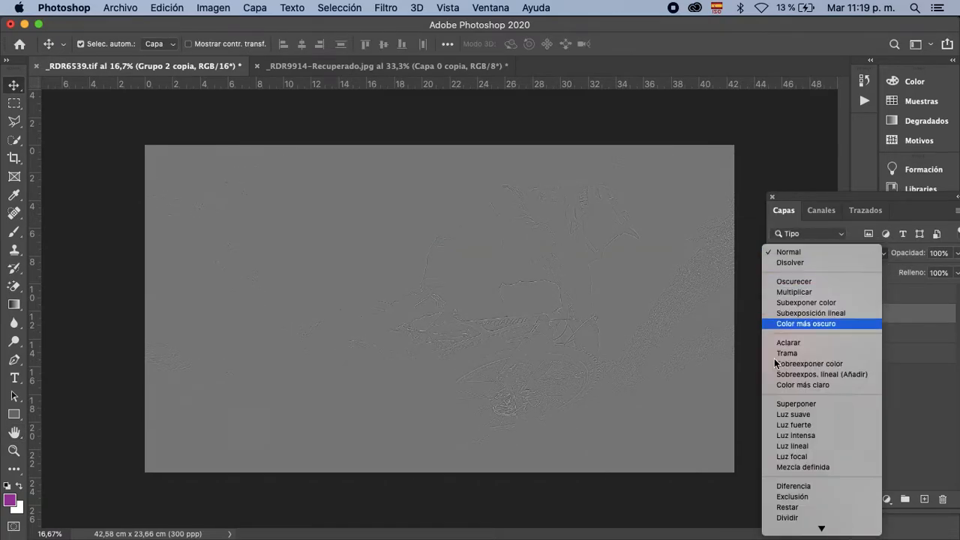
click(801, 415)
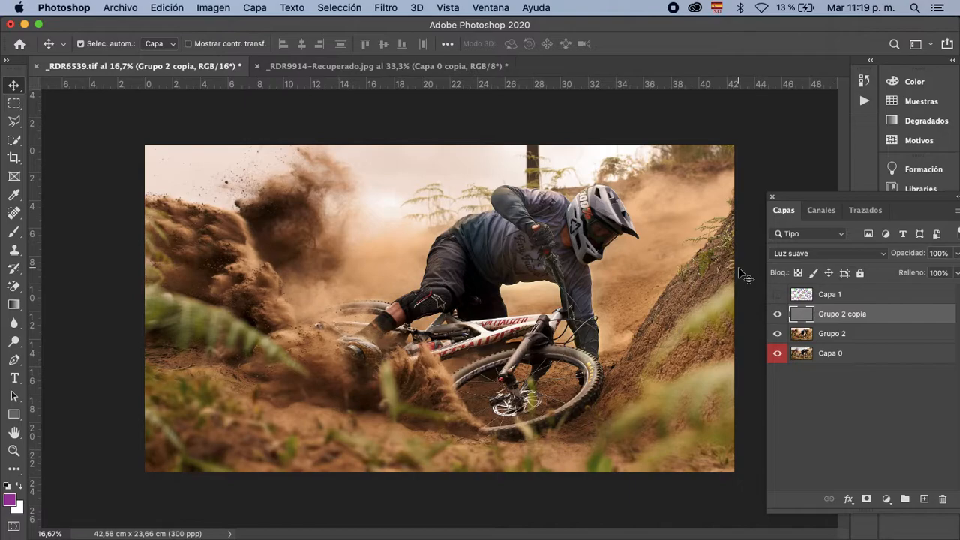
alt+click(867, 499)
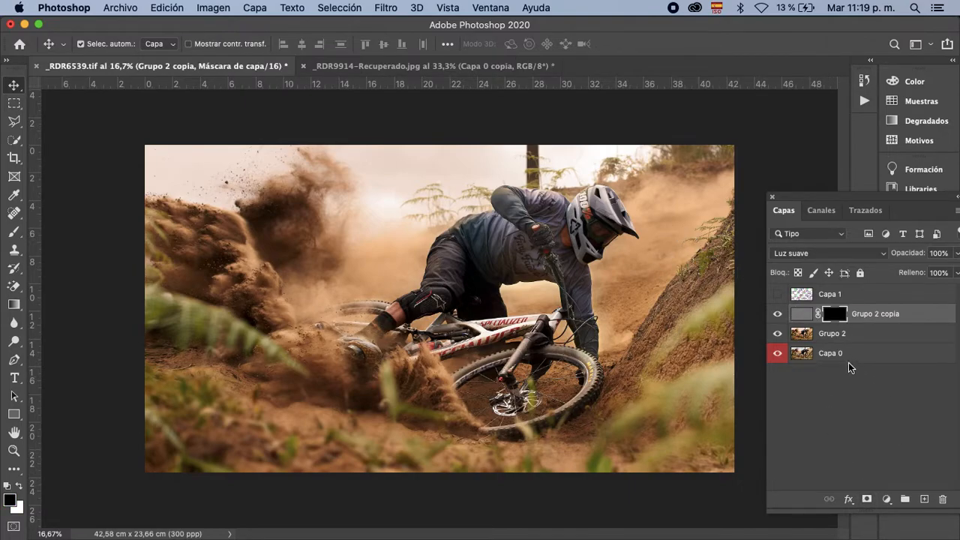
Show the marks on Capa 1 and paint white at 100% brush opacity on the Grupo 2 copia mask inside the green-circled areas.
key(b)
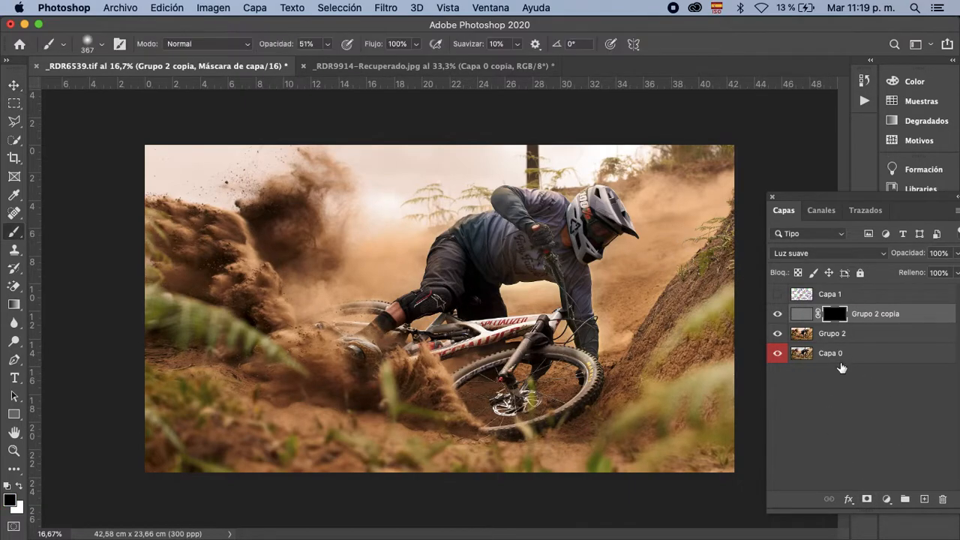
click(778, 295)
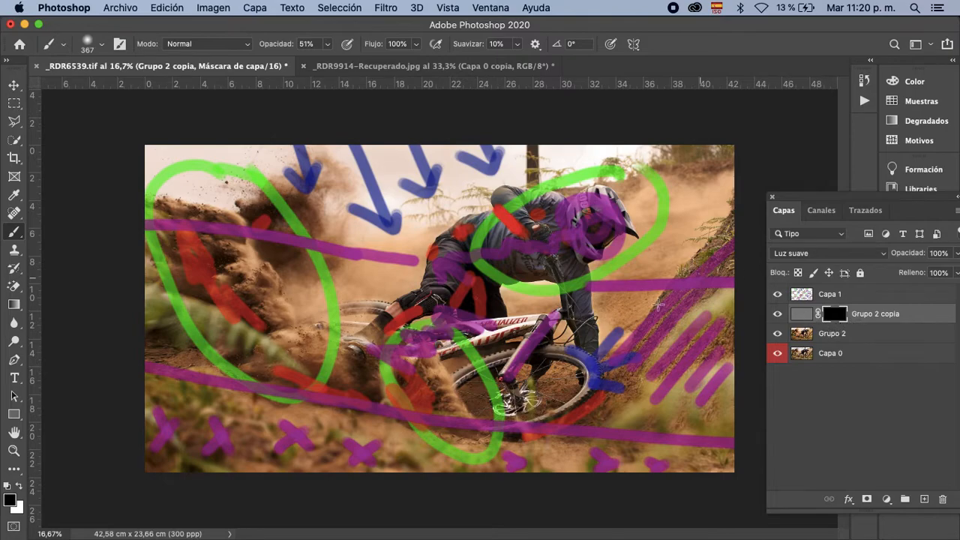
drag(551, 261, 554, 260)
key(x)
click(327, 43)
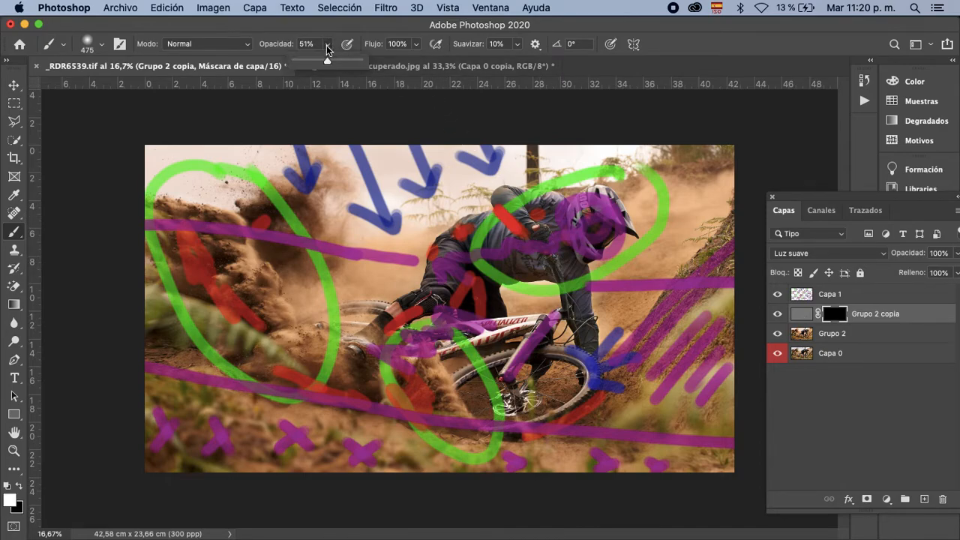
drag(358, 61, 360, 61)
drag(555, 238, 600, 234)
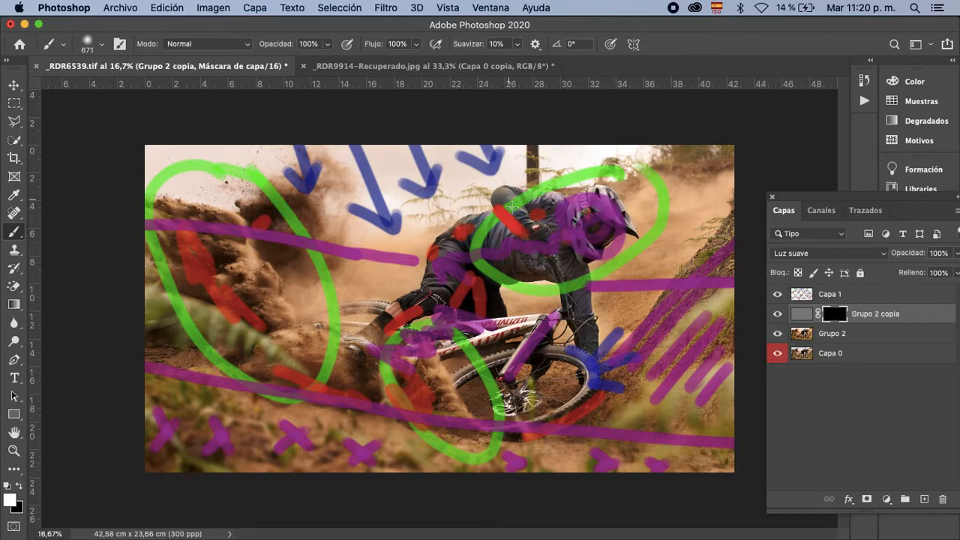
drag(561, 212, 527, 237)
drag(578, 260, 558, 251)
mouse_move(598, 213)
mouse_down()
mouse_move(603, 205)
mouse_move(588, 206)
mouse_up()
mouse_move(236, 291)
mouse_down()
mouse_move(222, 307)
mouse_move(223, 296)
mouse_up()
key(v)
key(super+0)
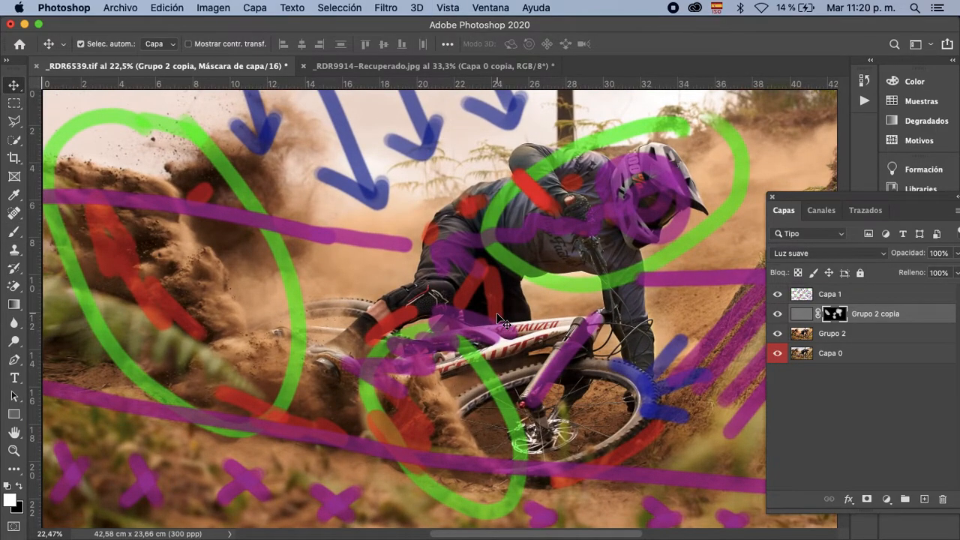
Hide the Capa 1 marks and close _RDR6539.tif, saving it with layers, no image compression and RLE layer compression.
key(super+minus)
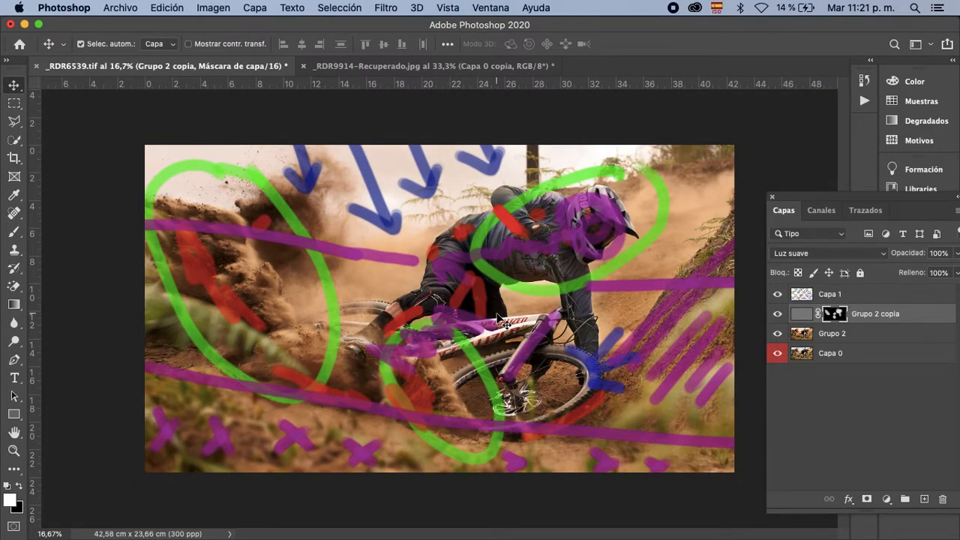
click(778, 294)
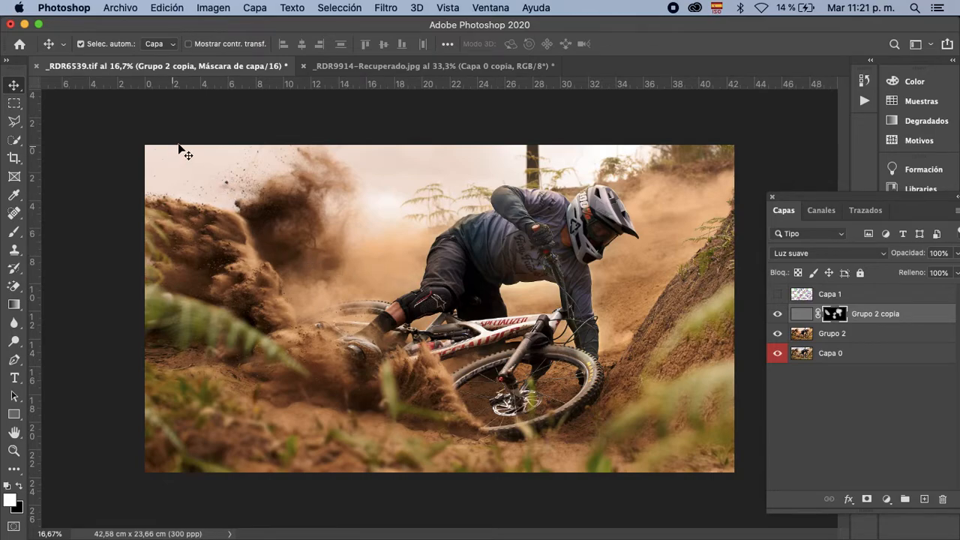
click(36, 66)
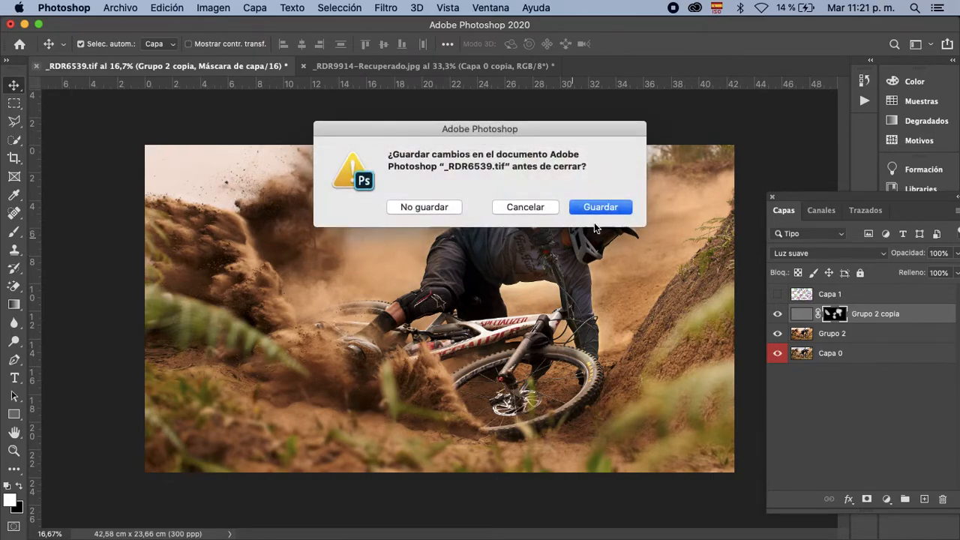
click(615, 216)
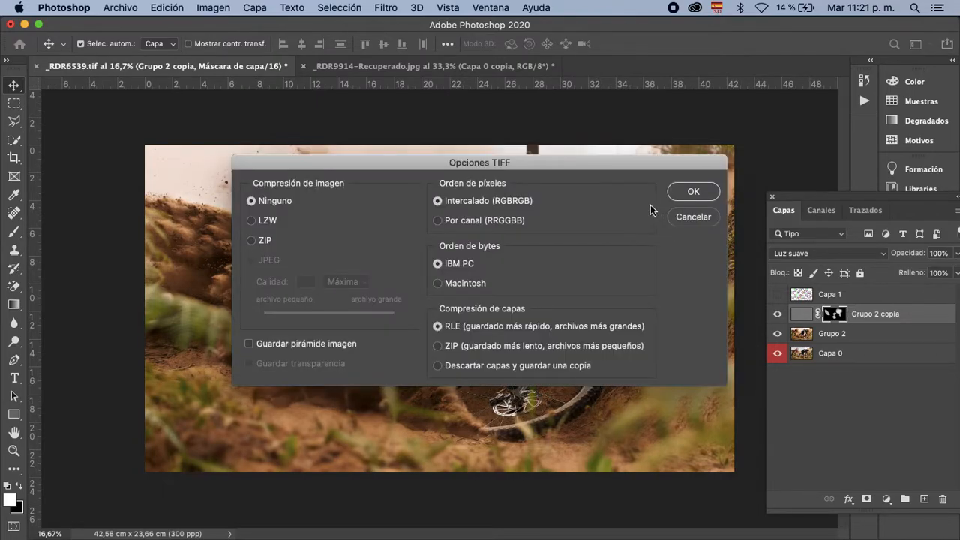
click(696, 192)
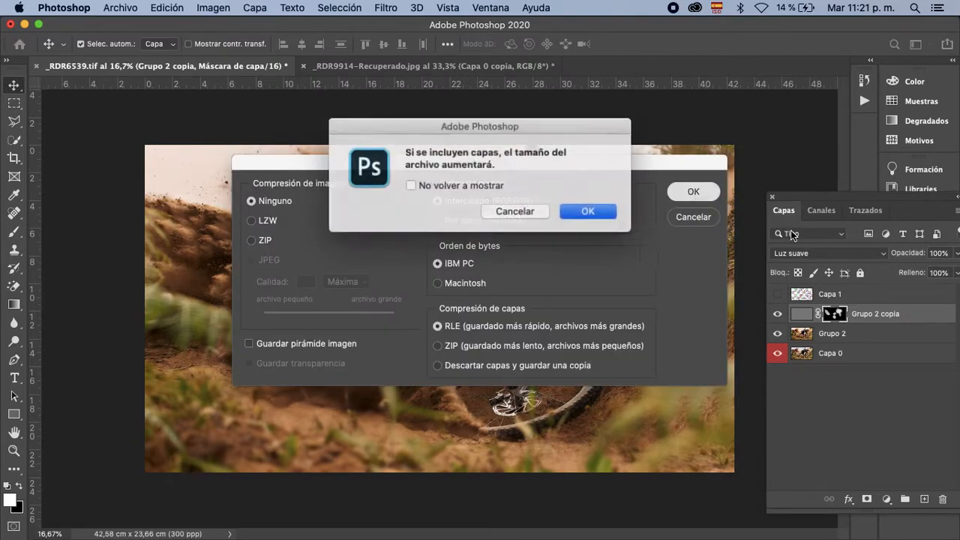
click(575, 207)
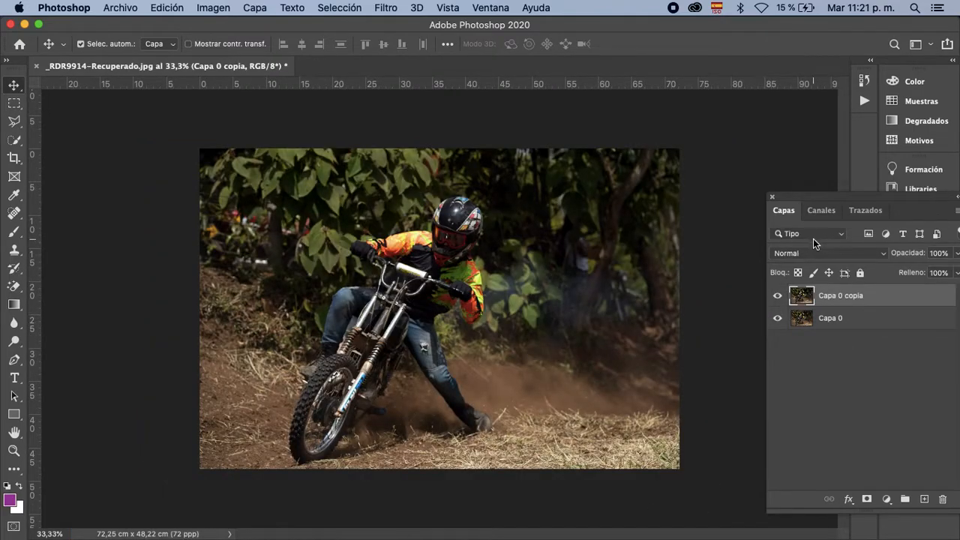
Close _RDR9914-Recuperado.jpg without saving and switch to Capture One 12.
click(10, 24)
click(418, 213)
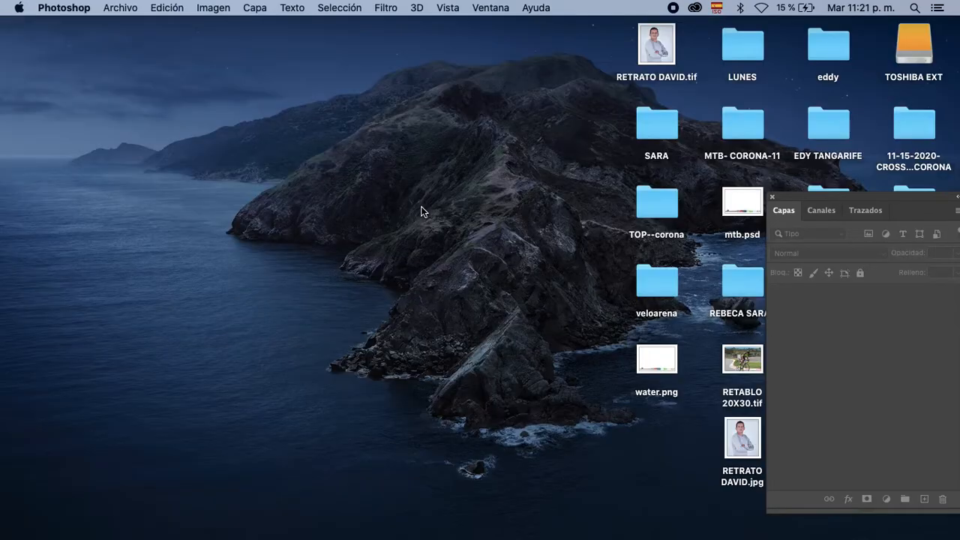
key(ctrl+Up)
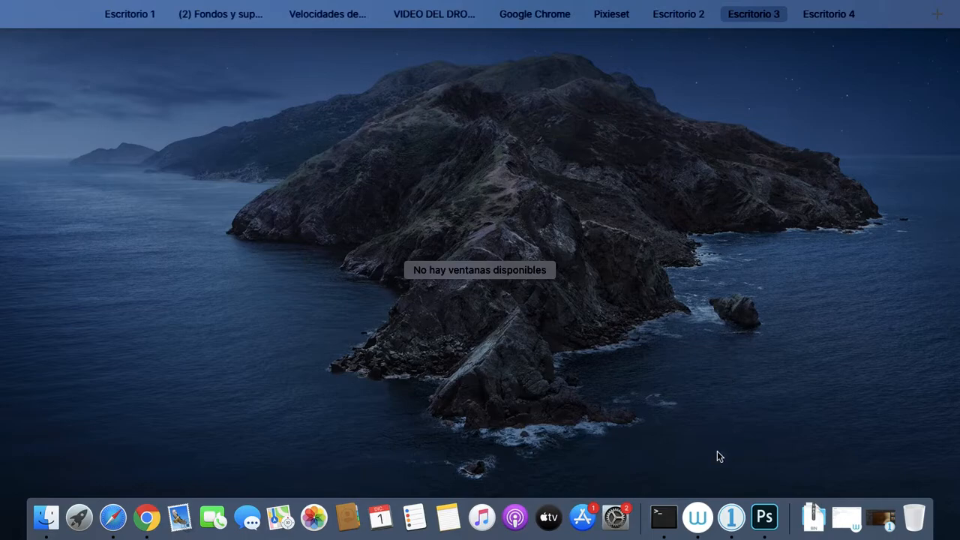
click(732, 517)
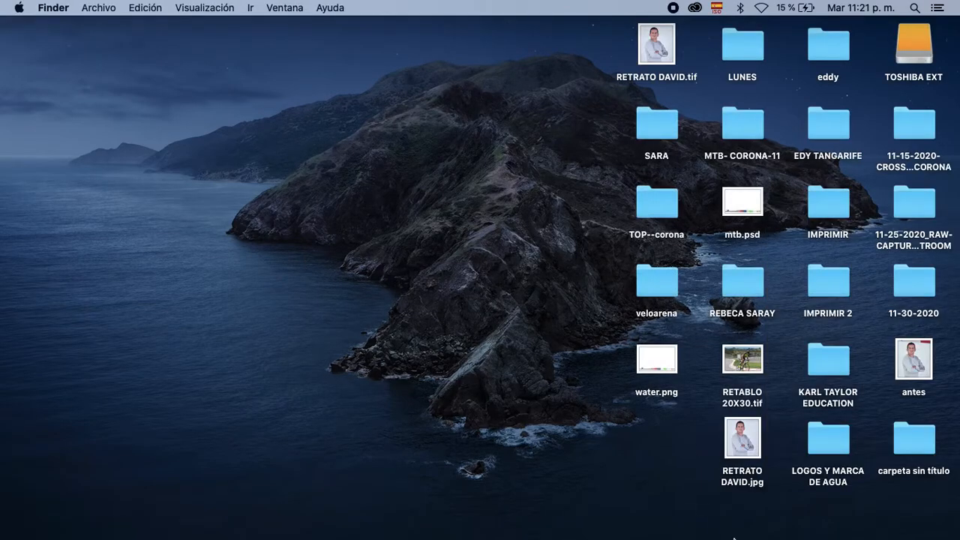
click(729, 517)
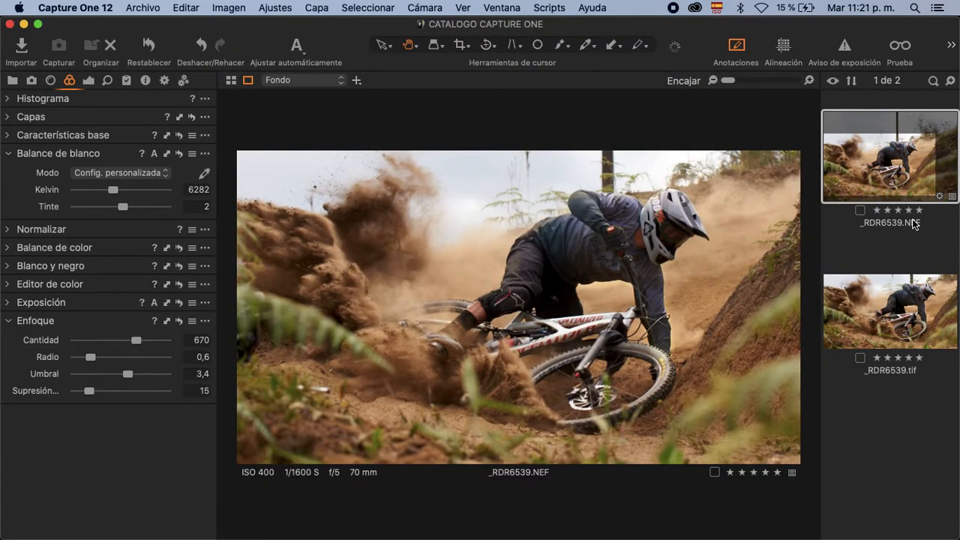
Select the retouched _RDR6539.tif in the catalog and open it with Adobe Photoshop 2020.
click(895, 321)
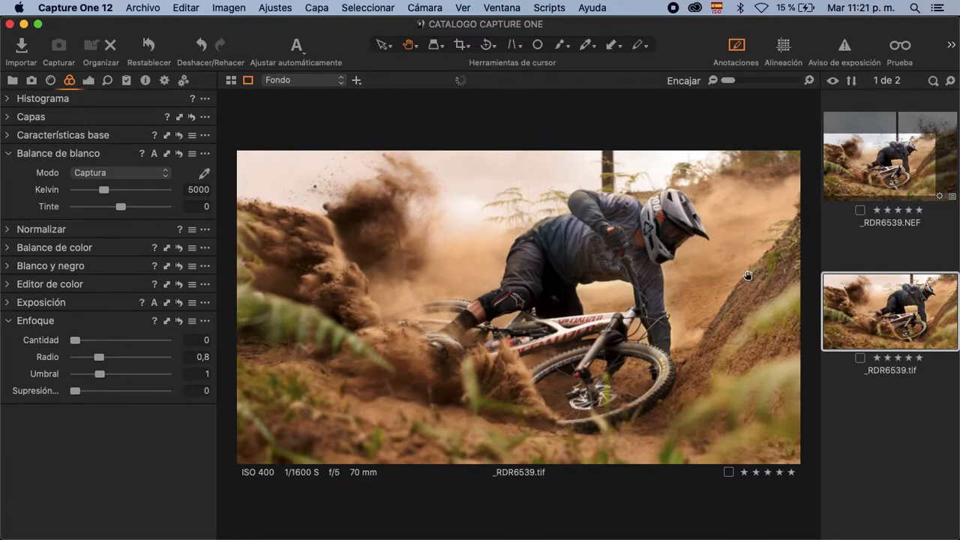
right_click(872, 323)
click(930, 312)
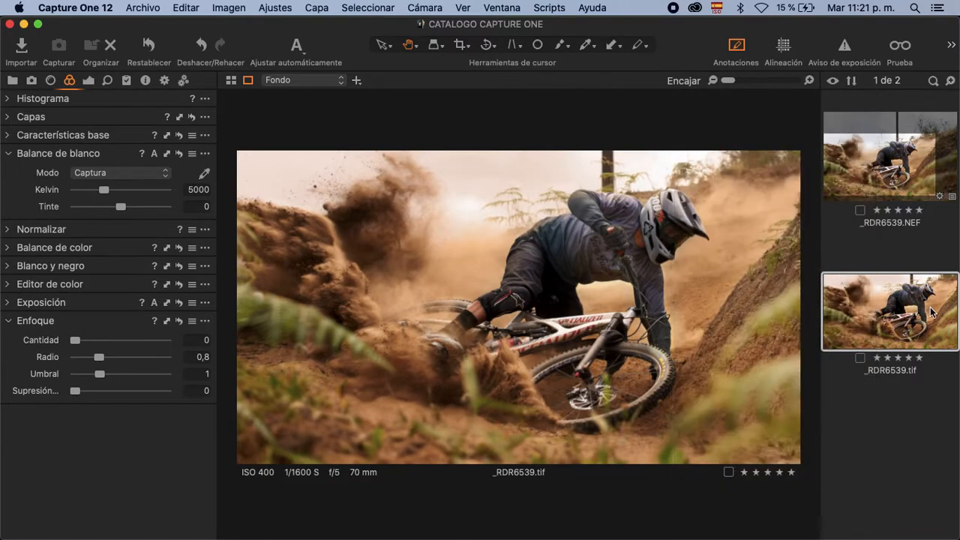
right_click(895, 321)
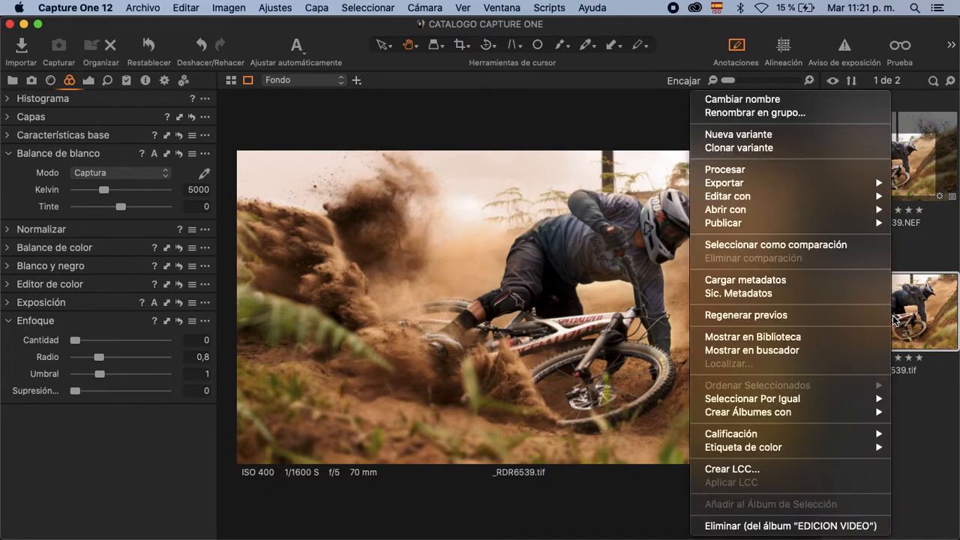
mouse_move(733, 201)
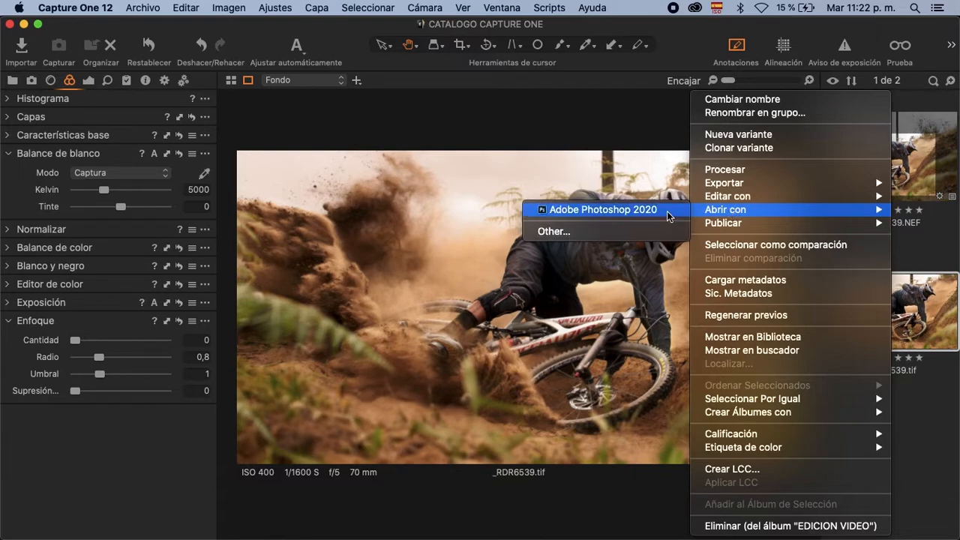
click(654, 211)
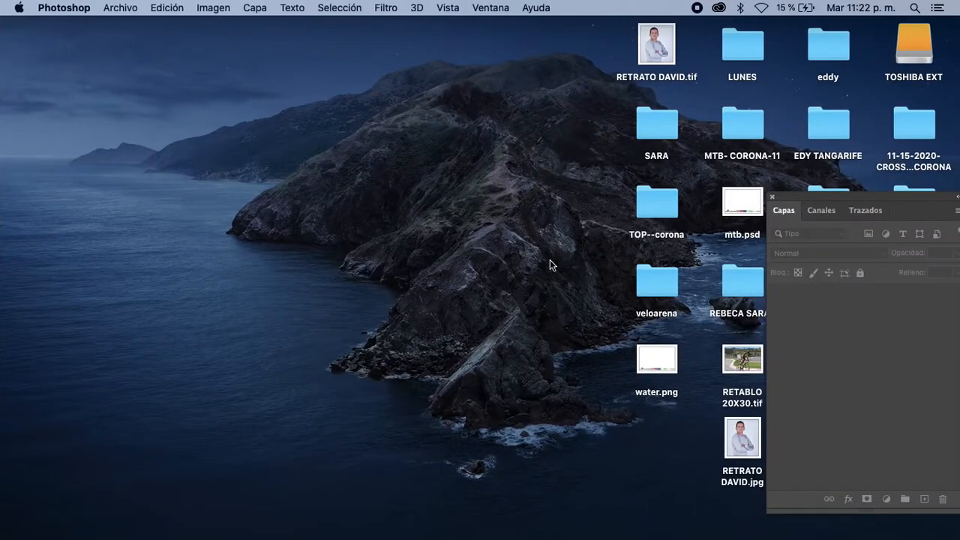
Open the LOGOS Y MARCA DE AGUA folder and keep the embedded sRGB profile when opening _RDR6539.tif.
click(839, 444)
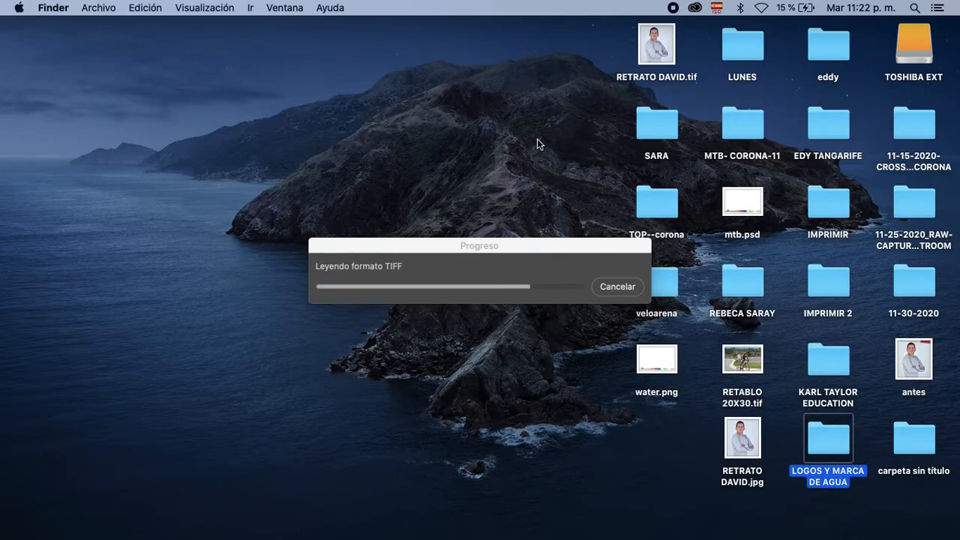
key(ctrl+Left)
key(ctrl+Left)
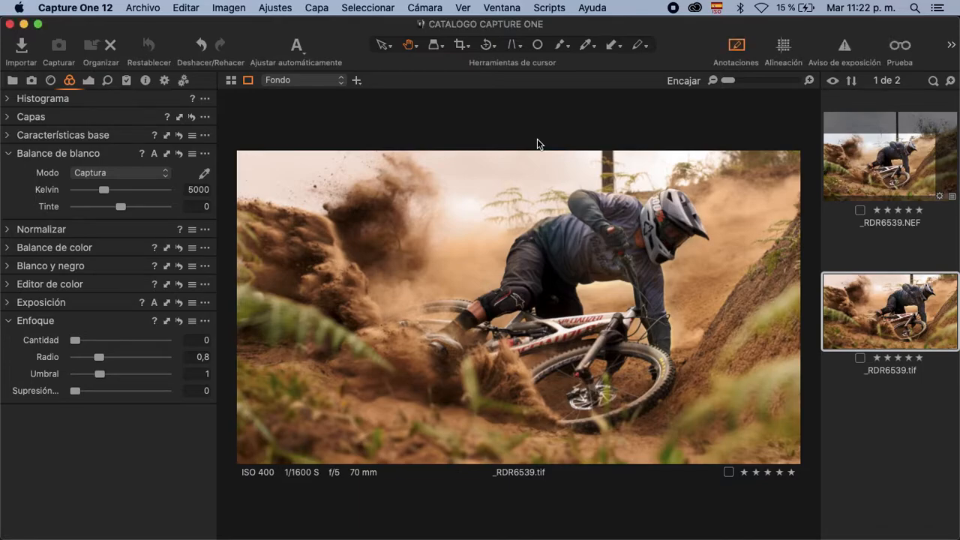
key(ctrl+Right)
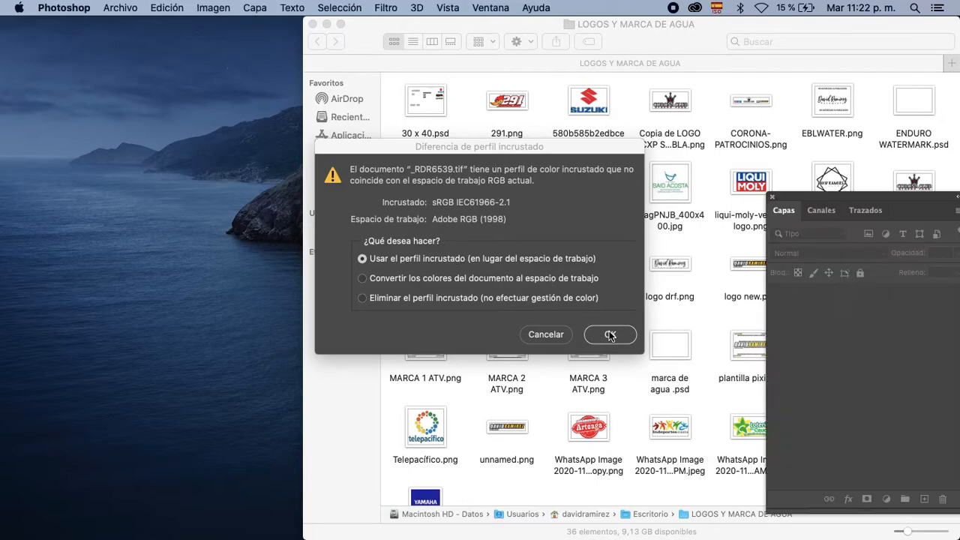
click(611, 334)
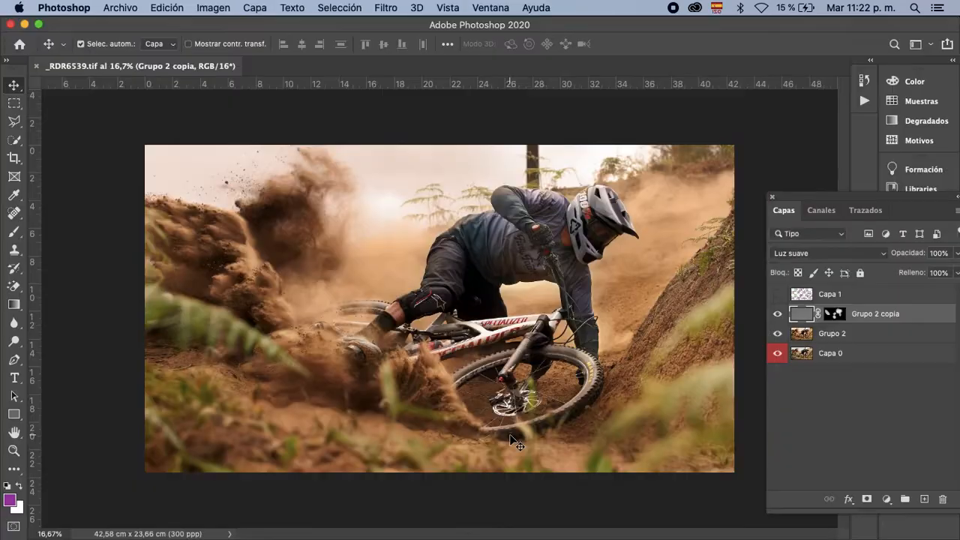
Place unnamed.png from the LOGOS Y MARCA DE AGUA folder into the photo, directly above the Grupo 2 layer.
click(516, 445)
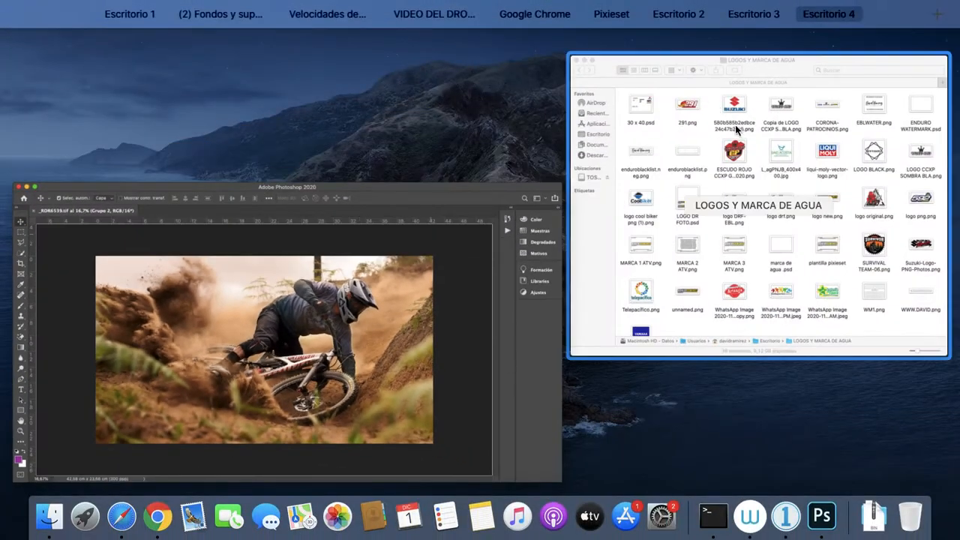
click(736, 130)
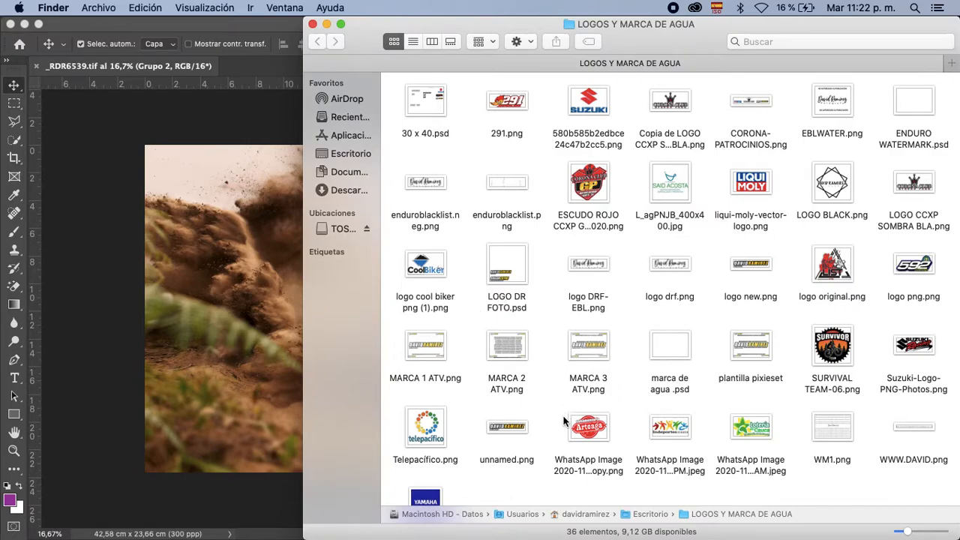
drag(509, 435, 427, 335)
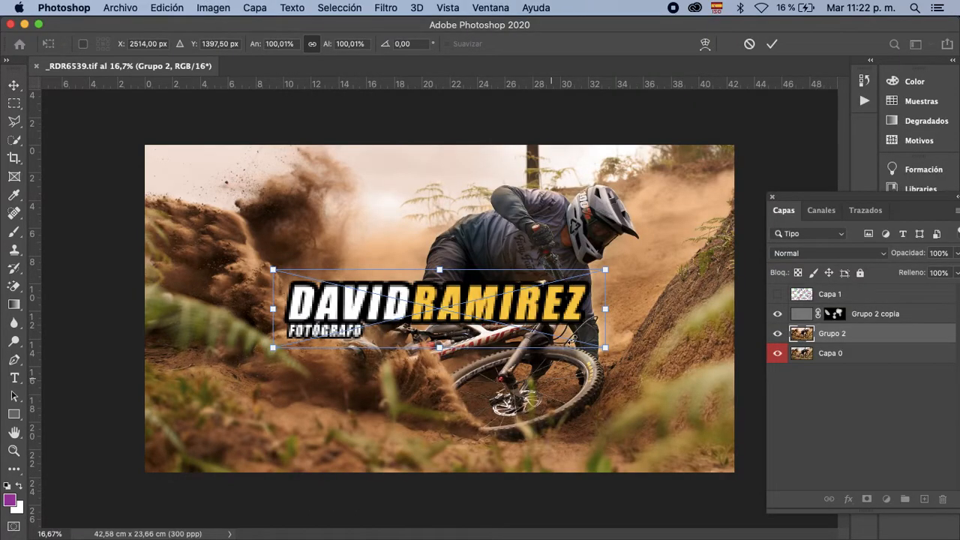
key(super+0)
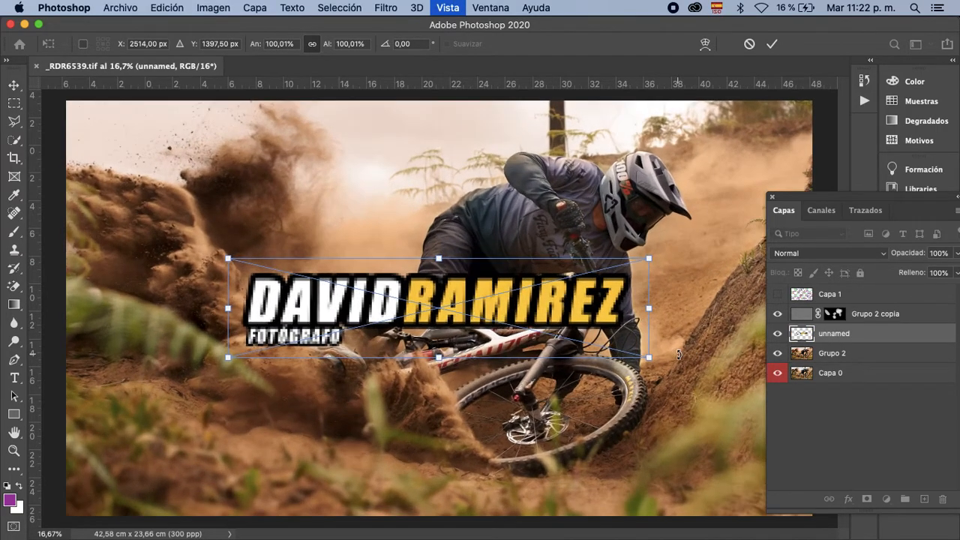
key(super+minus)
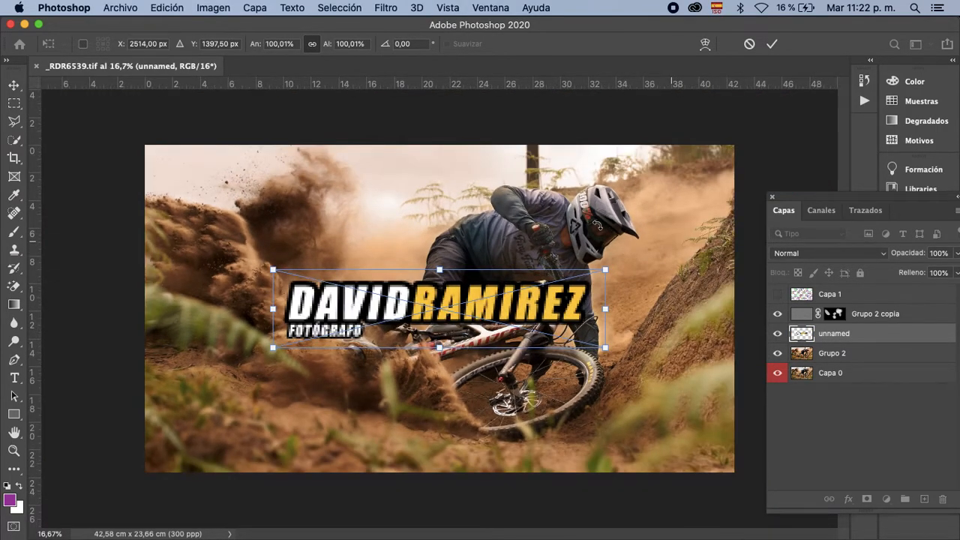
Scale the placed logo to about 37% and position it in the lower-right corner of the photo.
drag(605, 348, 396, 289)
key(super+z)
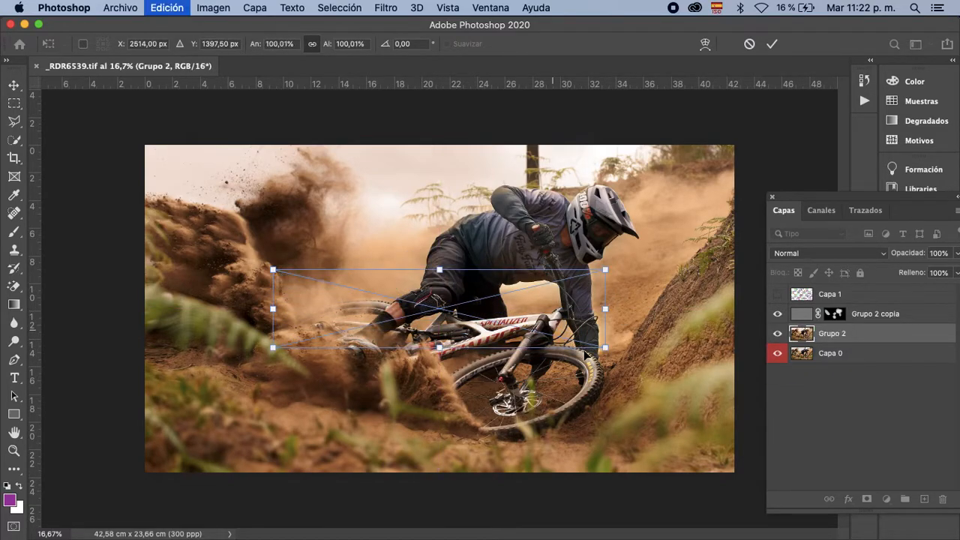
drag(605, 348, 715, 454)
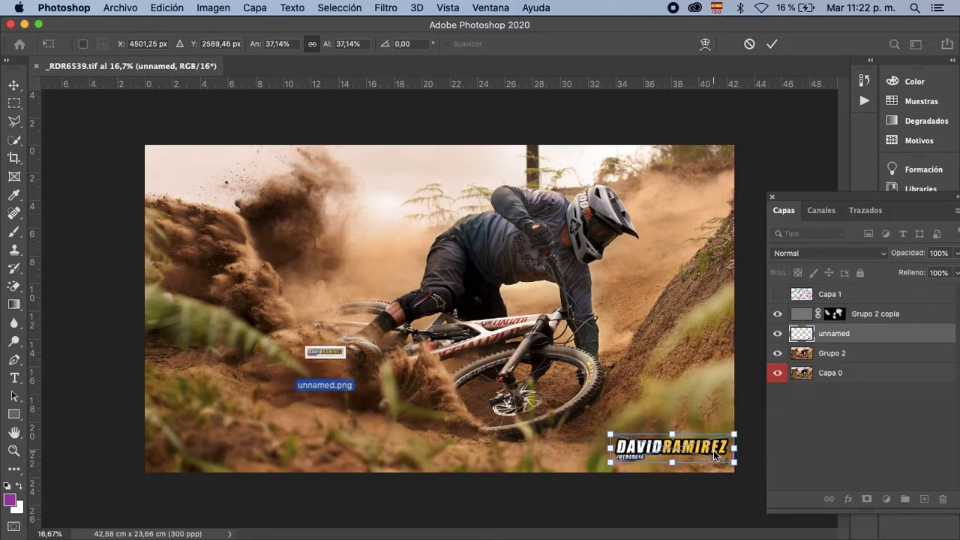
key(Return)
Add a paragraph text frame above Grupo 2 in the photo's lower-left corner, about 32 cm wide and 9 cm tall.
click(654, 255)
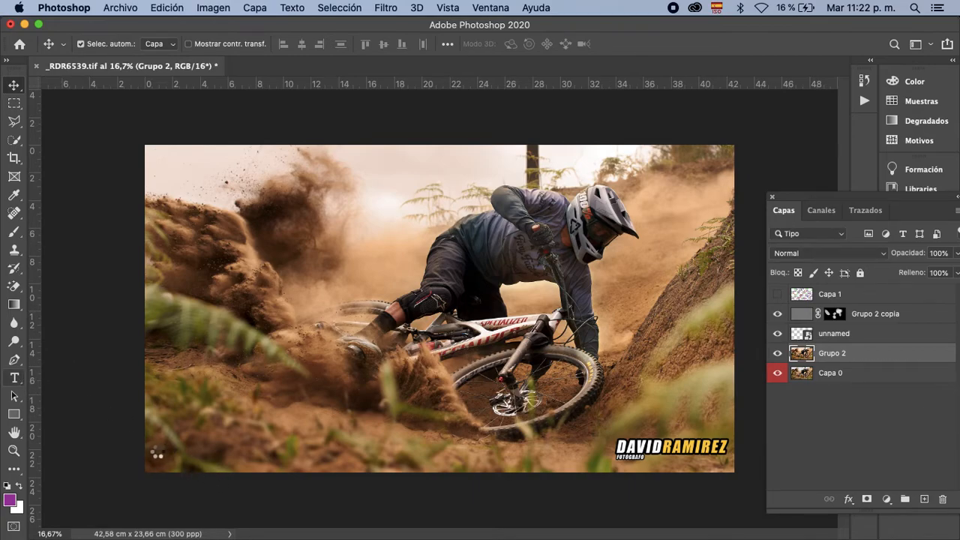
key(t)
drag(145, 450, 517, 473)
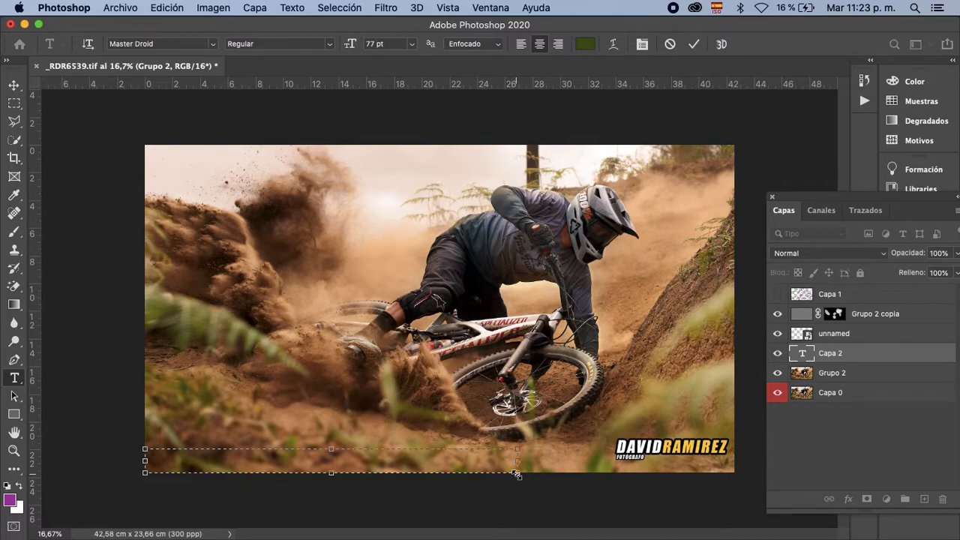
click(411, 44)
click(391, 148)
drag(519, 443, 584, 345)
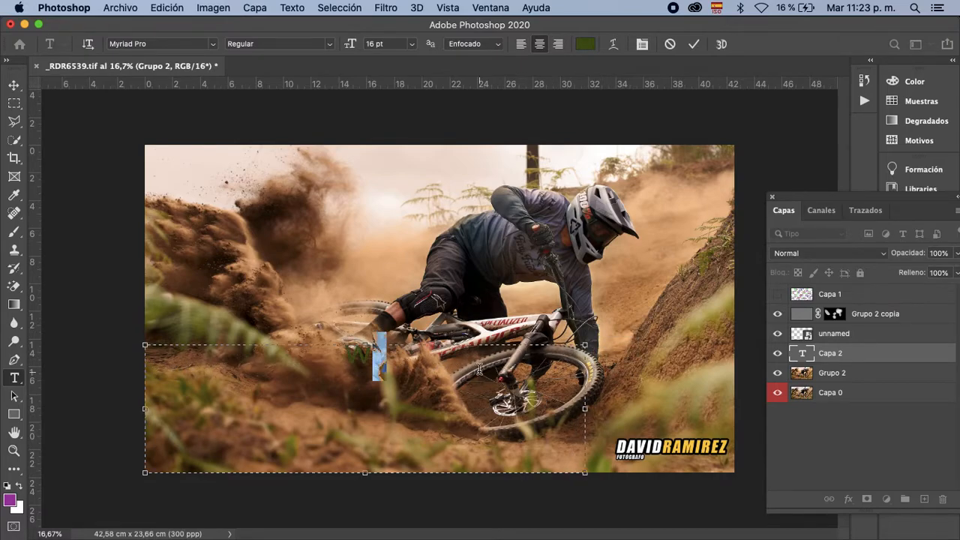
Clear the existing characters in the text frame and enter the photographer's website address.
key(BackSpace)
key(BackSpace)
text(www.david)
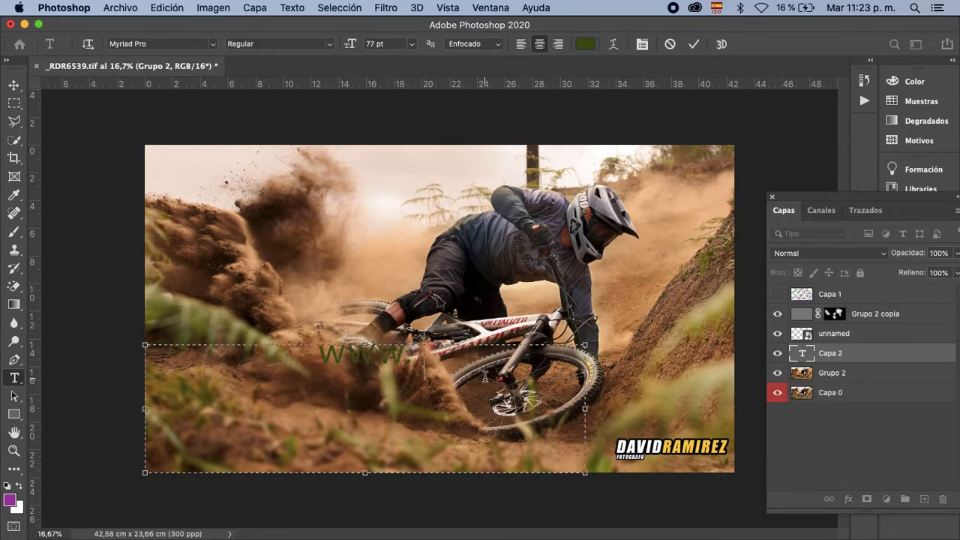
text(ram)
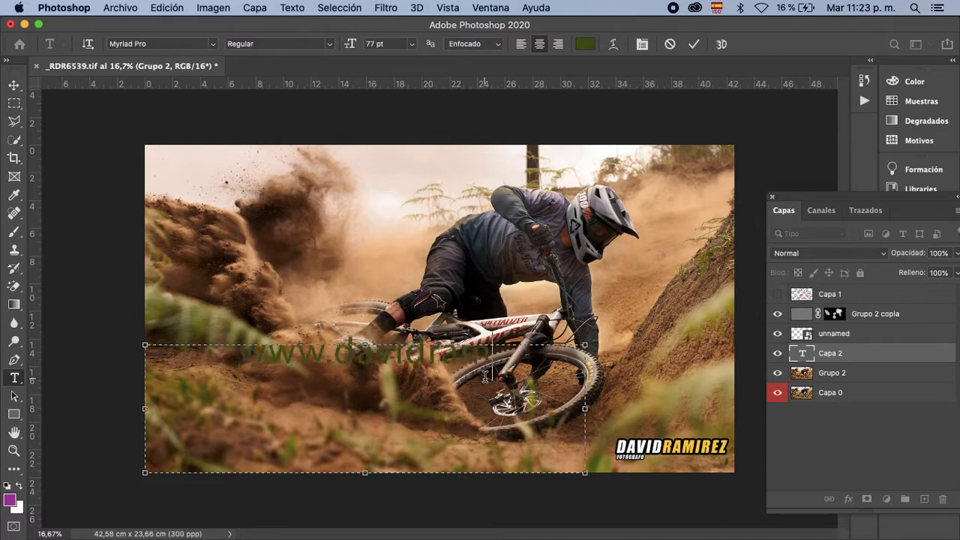
text(irezfotografo.co)
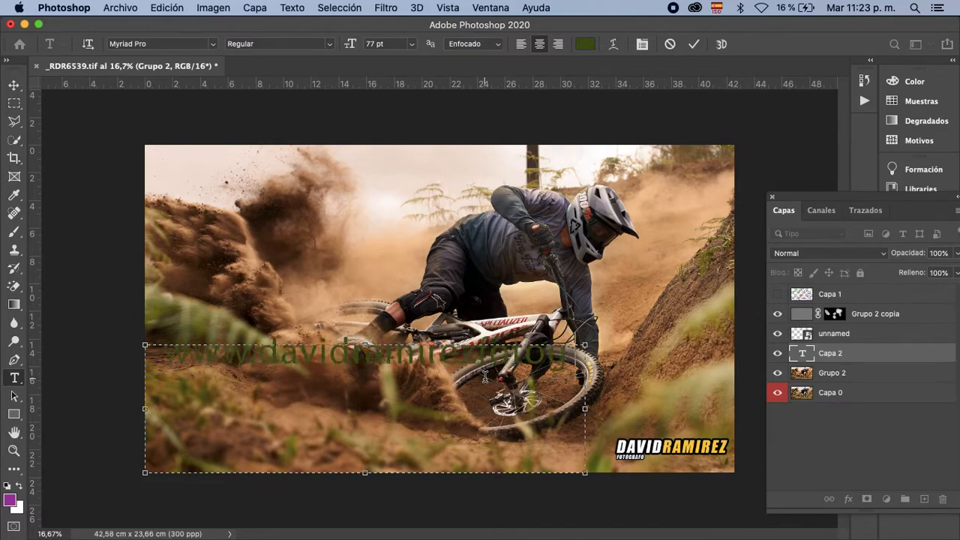
text(m)
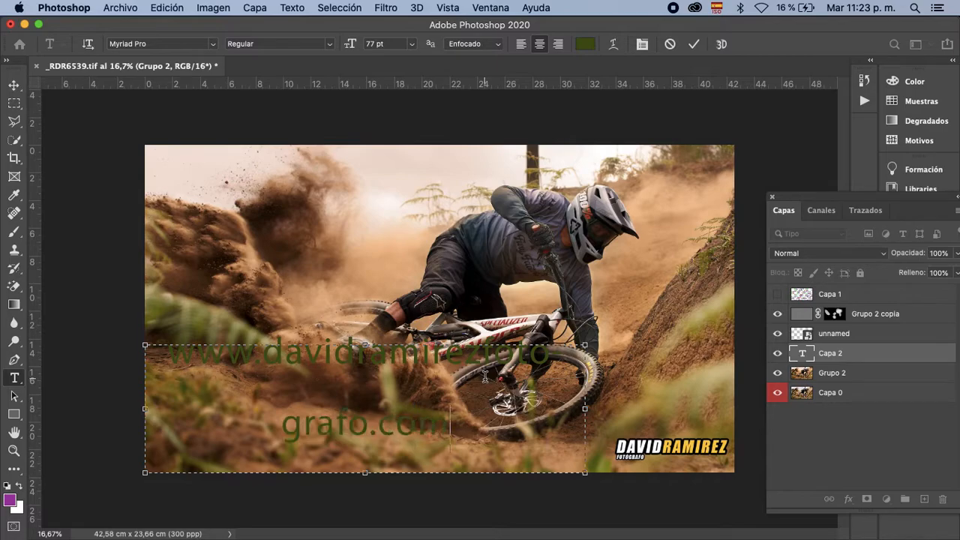
Copy the whole website address in the text frame and recolour it off-white (f9faf5).
key(shift+Up)
key(shift+Up)
key(super+c)
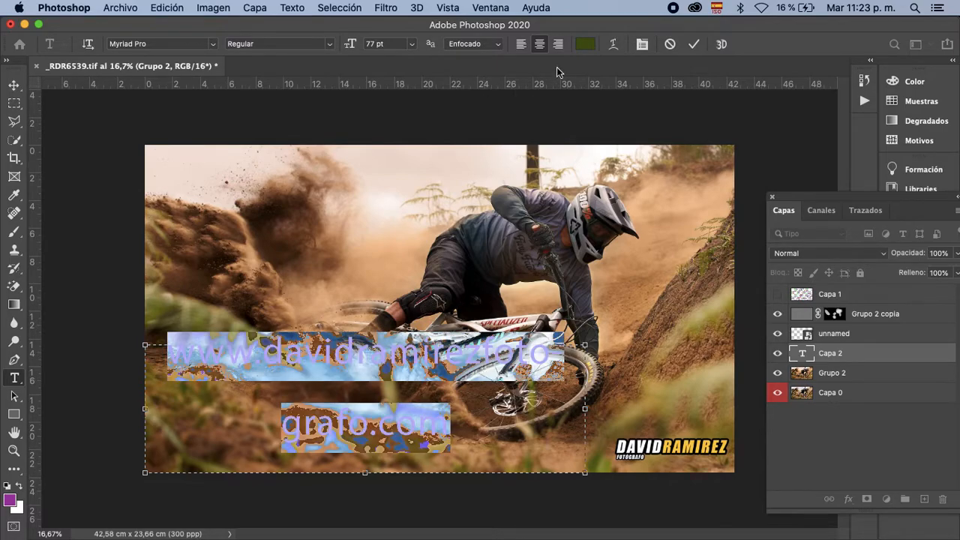
click(585, 43)
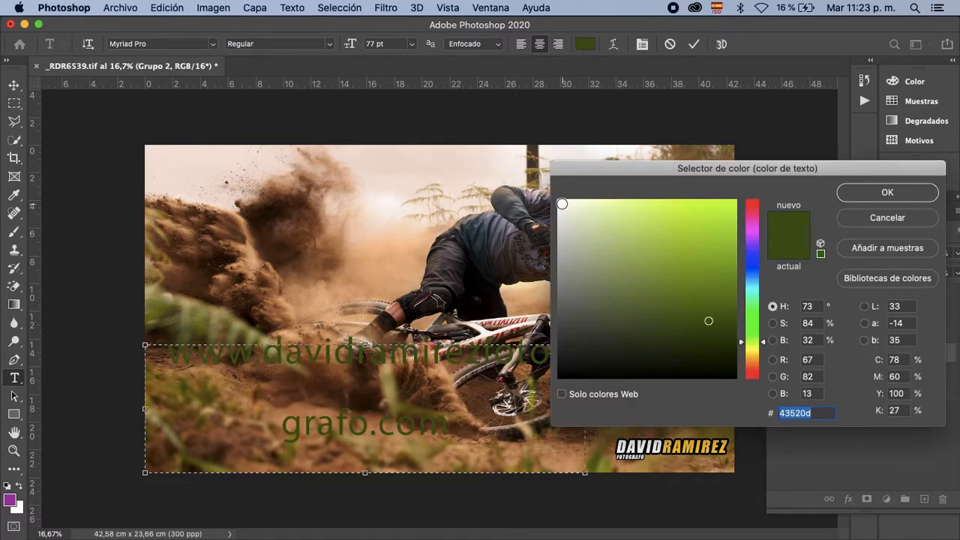
click(561, 203)
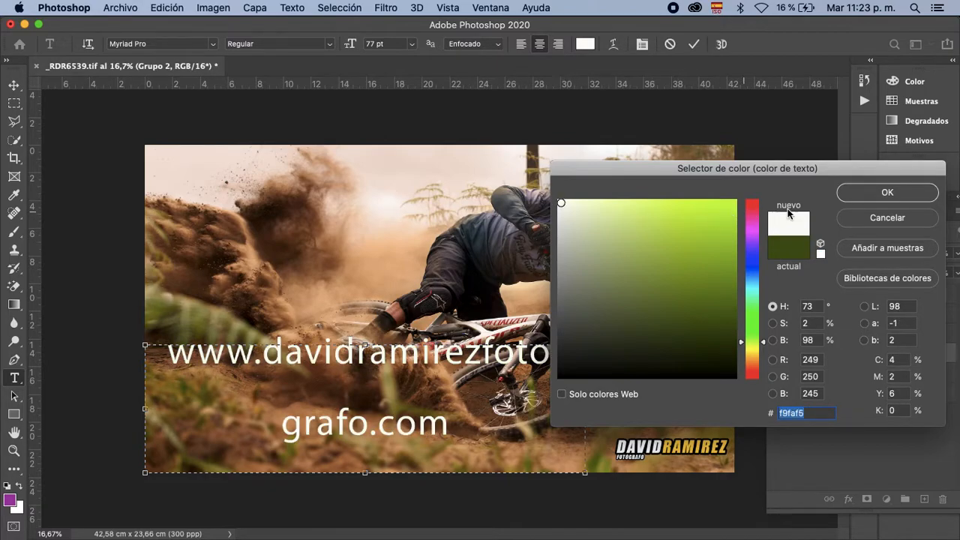
click(863, 194)
Set the text size to 22 pt and paste the copied website address back into the frame.
click(379, 43)
text(22)
key(Return)
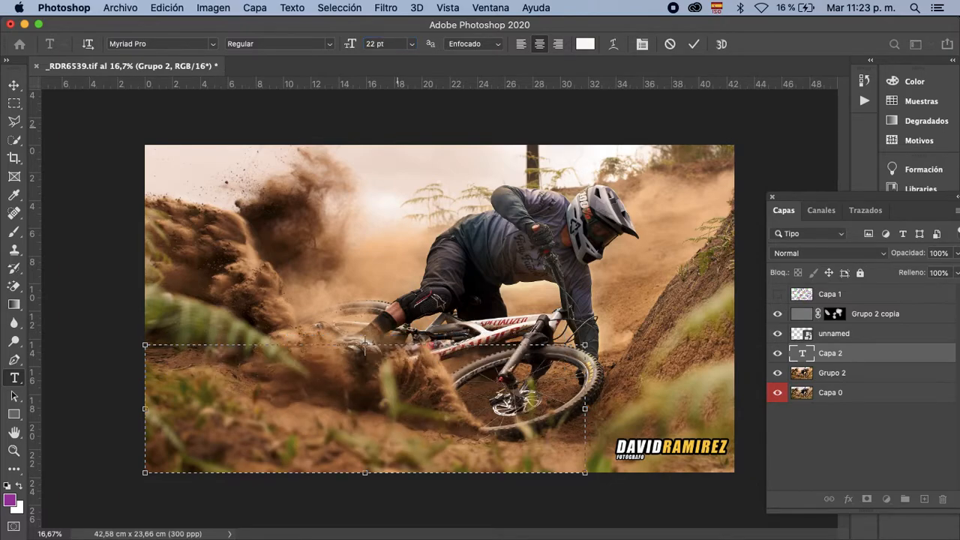
key(super+v)
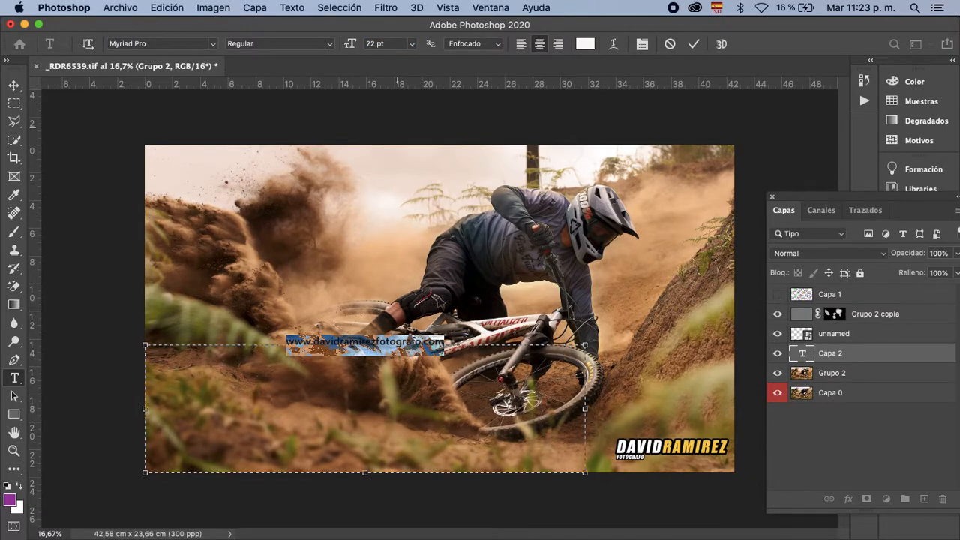
Try the website address at 33 pt, settle on 25 pt, and commit the text.
click(377, 43)
text(33)
key(Return)
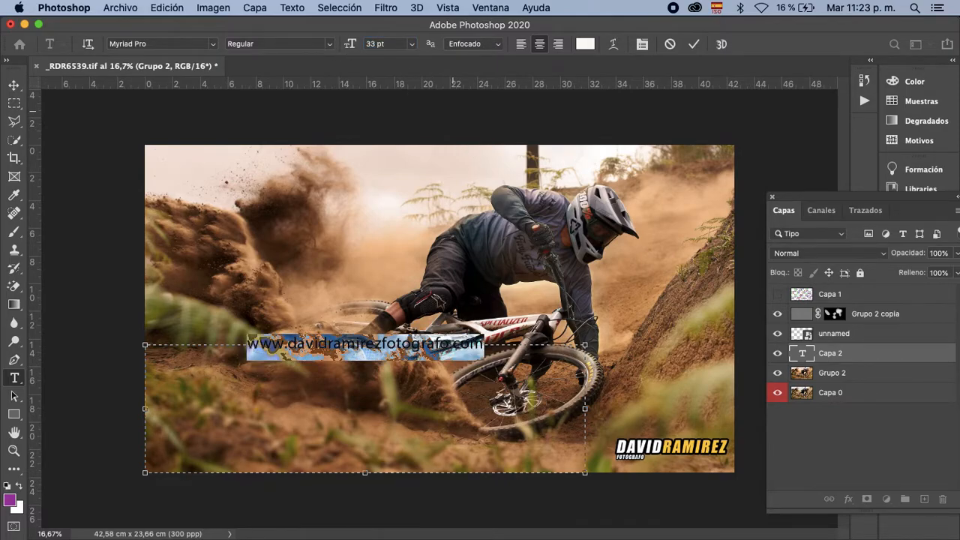
click(369, 43)
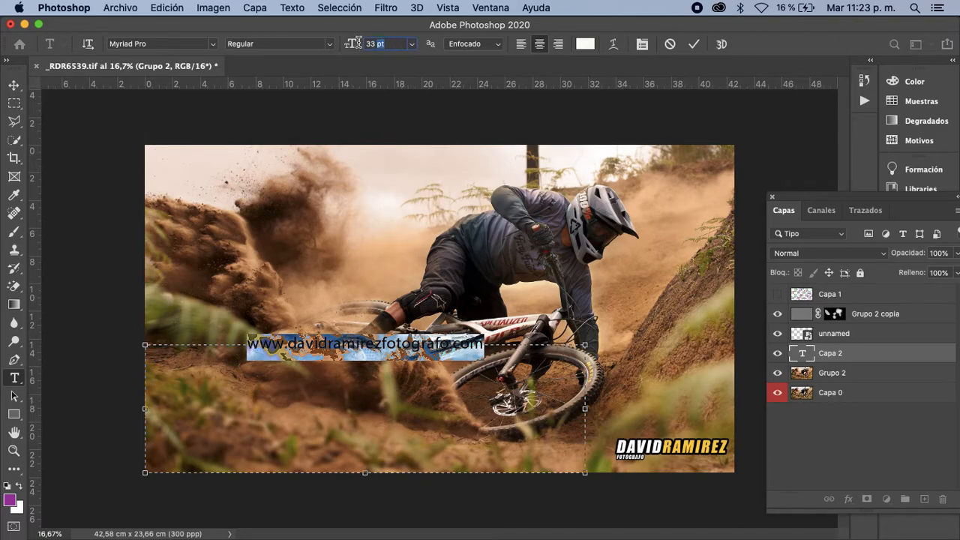
text(25)
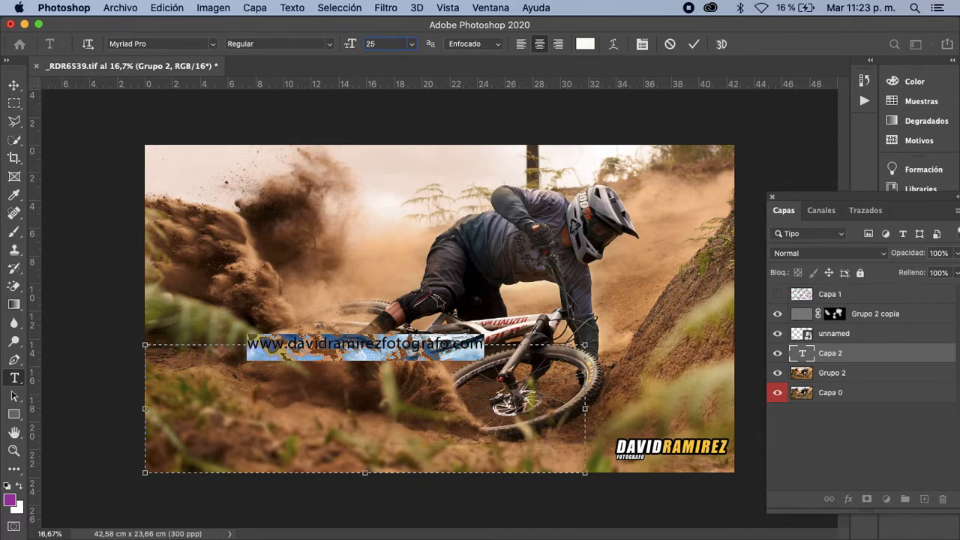
key(Return)
click(15, 102)
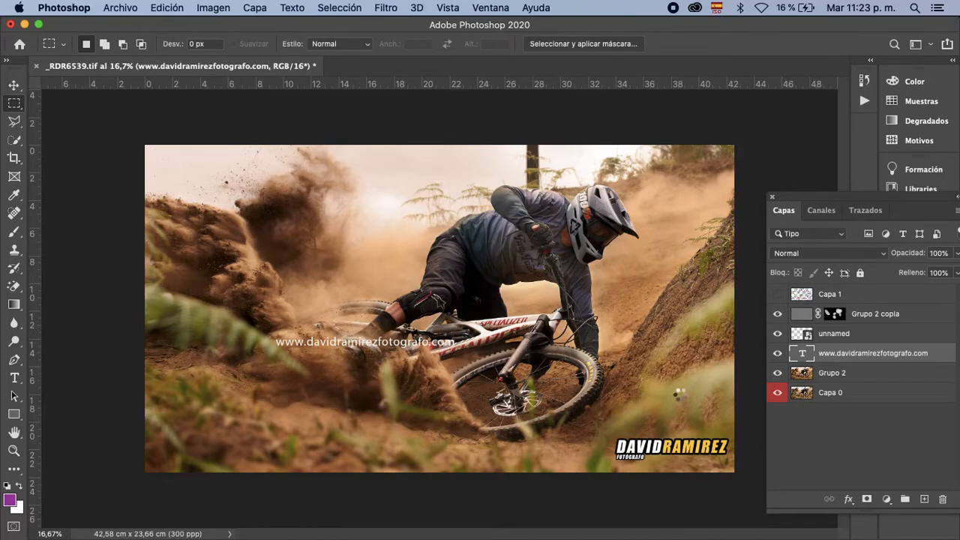
Move the website text to the photo's lower-right corner, just under the logo, and nudge it slightly inward from the edge.
key(v)
drag(412, 344, 683, 468)
key(Down)
key(Down)
key(Down)
key(Left)
key(Left)
key(Left)
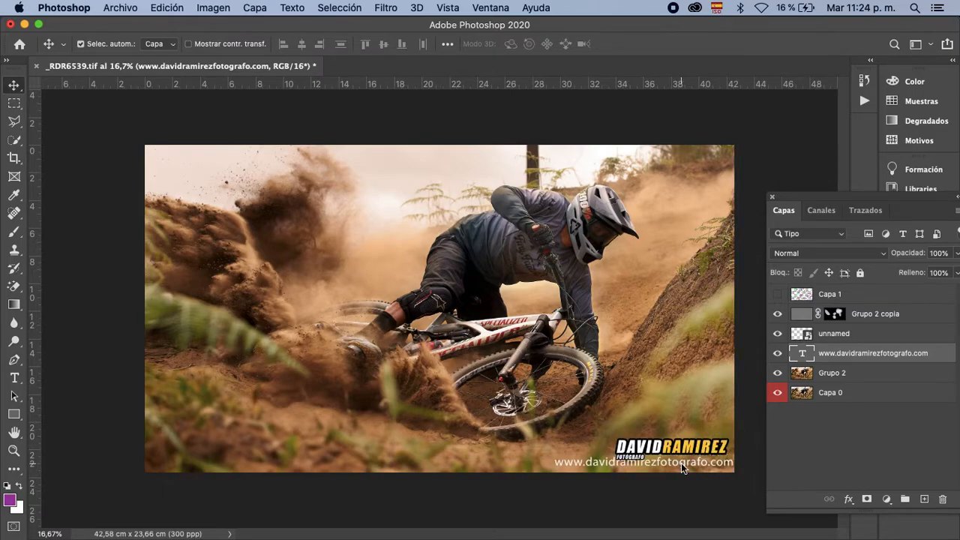
key(shift+Left)
key(shift+Down)
key(shift+Down)
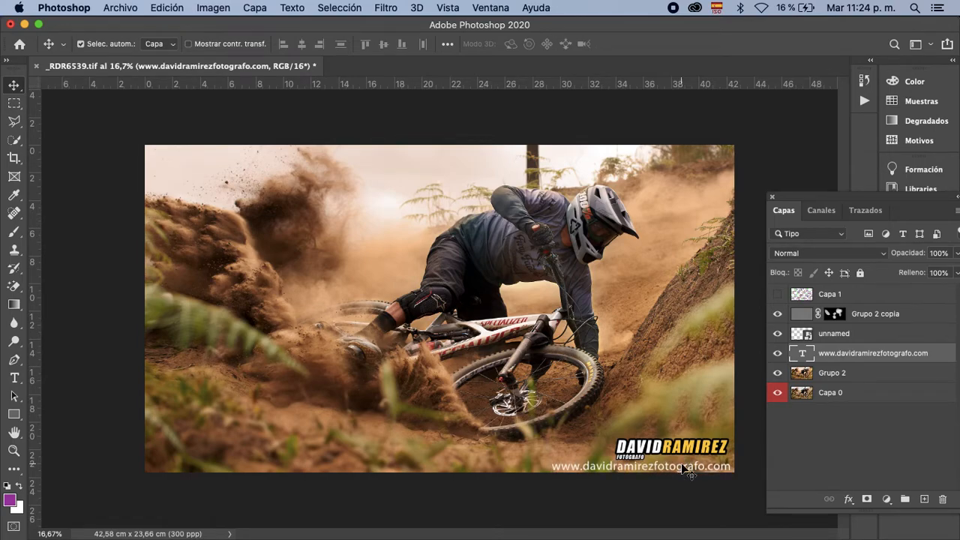
Nudge the logo and the website text slightly upward to fine-tune their placement.
click(668, 449)
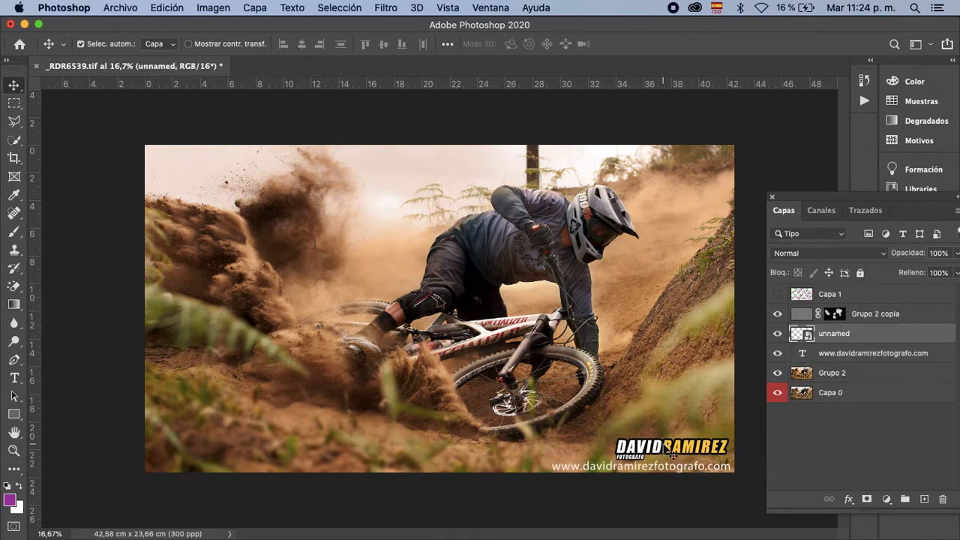
key(shift+Up)
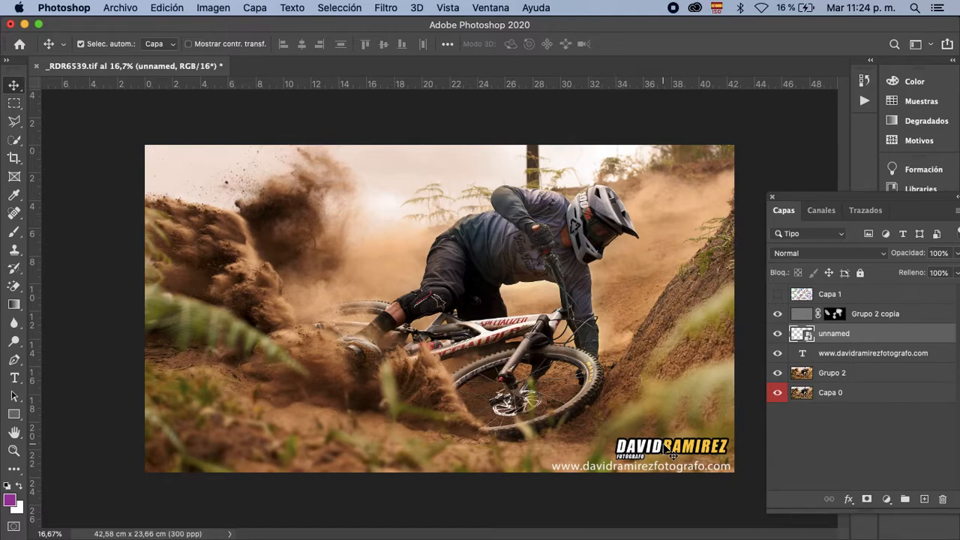
click(663, 471)
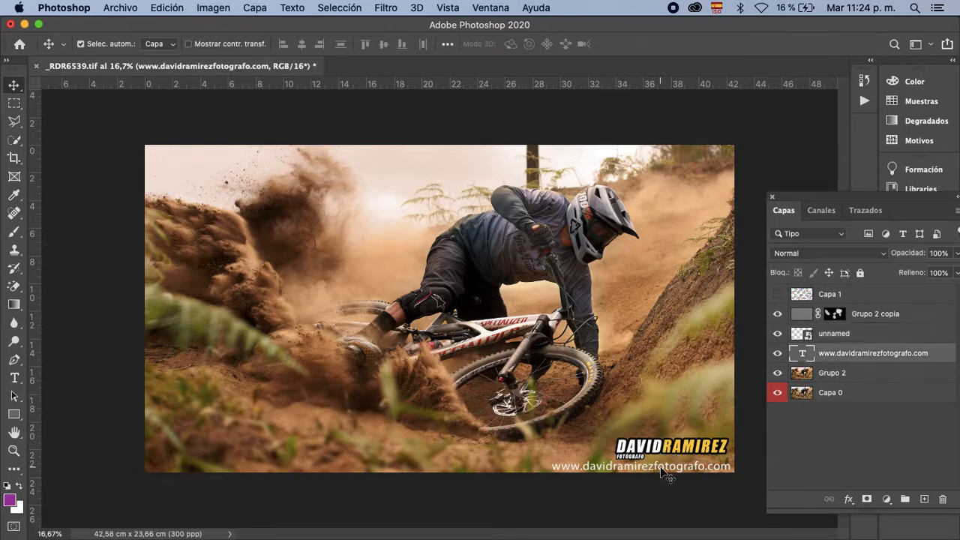
key(shift+Up)
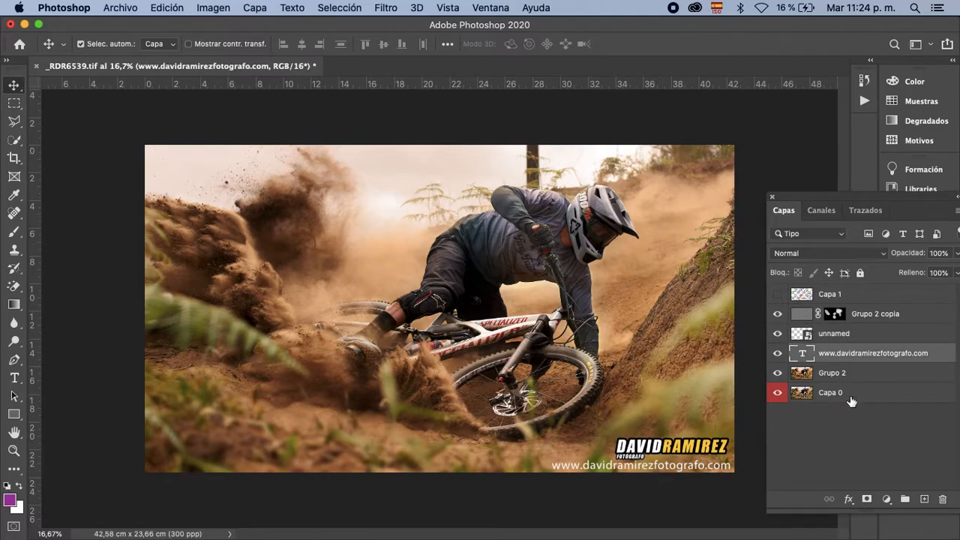
Add a new layer beneath the website text and brush a solid black rectangular strip onto it behind the address.
click(924, 499)
drag(841, 359, 804, 384)
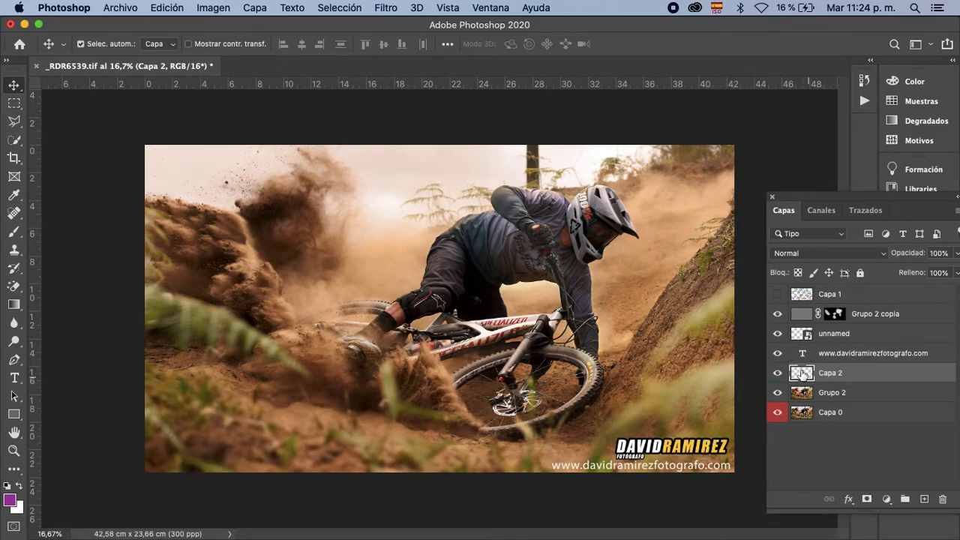
key(m)
drag(541, 459, 736, 474)
key(b)
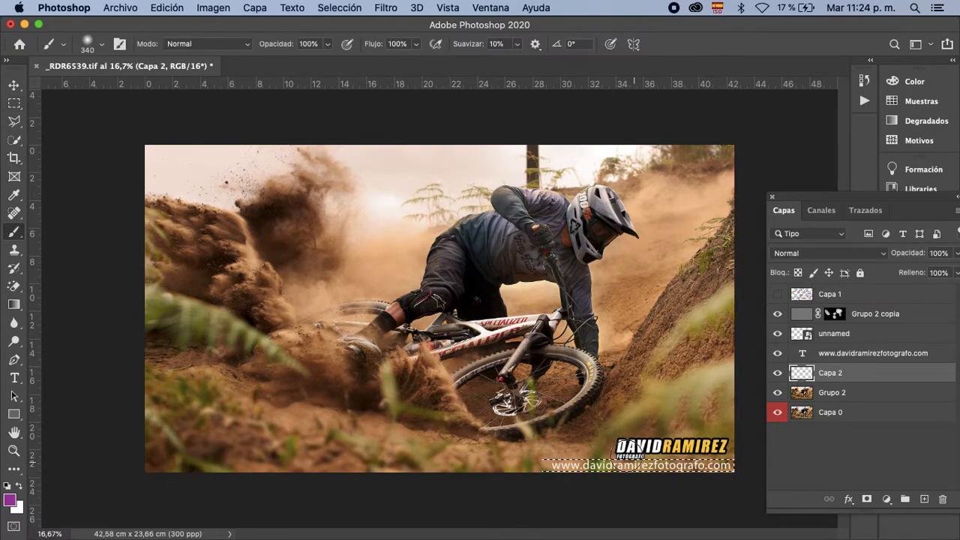
key(d)
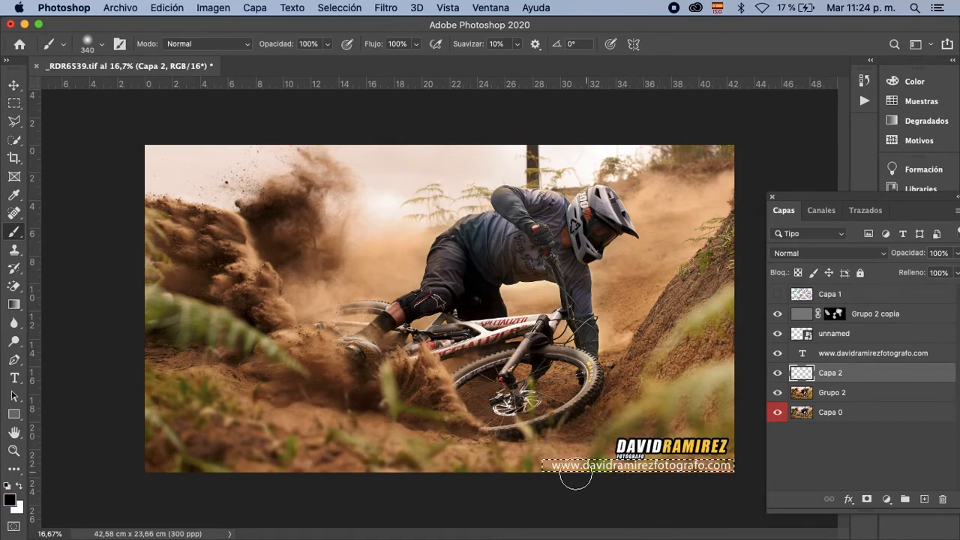
mouse_move(545, 466)
mouse_down()
mouse_move(752, 458)
mouse_move(635, 463)
mouse_move(551, 451)
mouse_move(565, 459)
mouse_move(545, 468)
mouse_move(738, 462)
mouse_up()
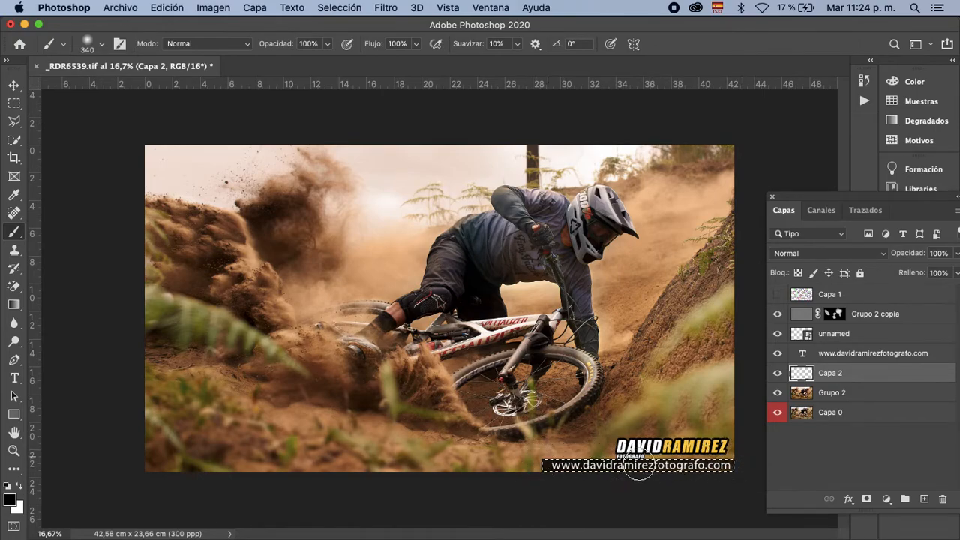
key(super+d)
key(v)
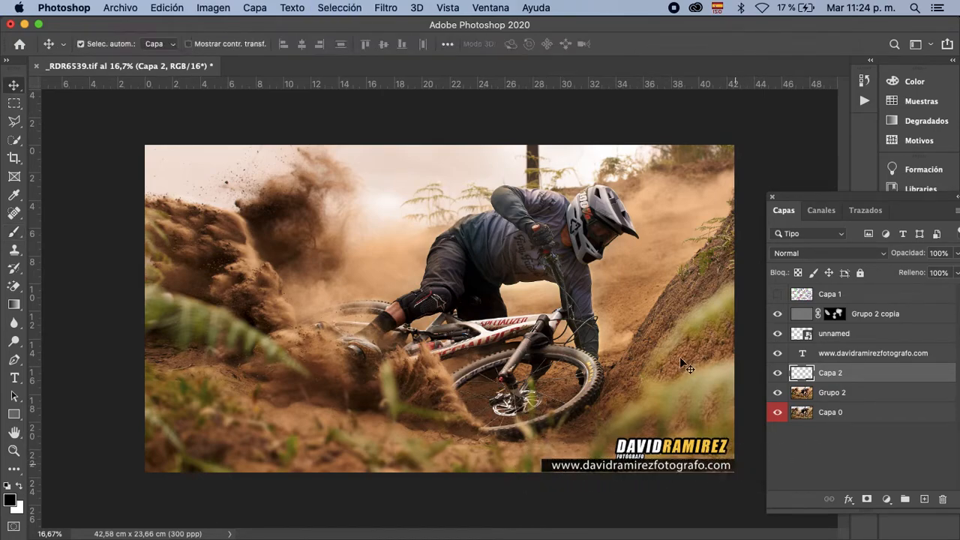
Set the black strip layer's blend mode to Luz suave and its opacity to about 53%.
click(876, 254)
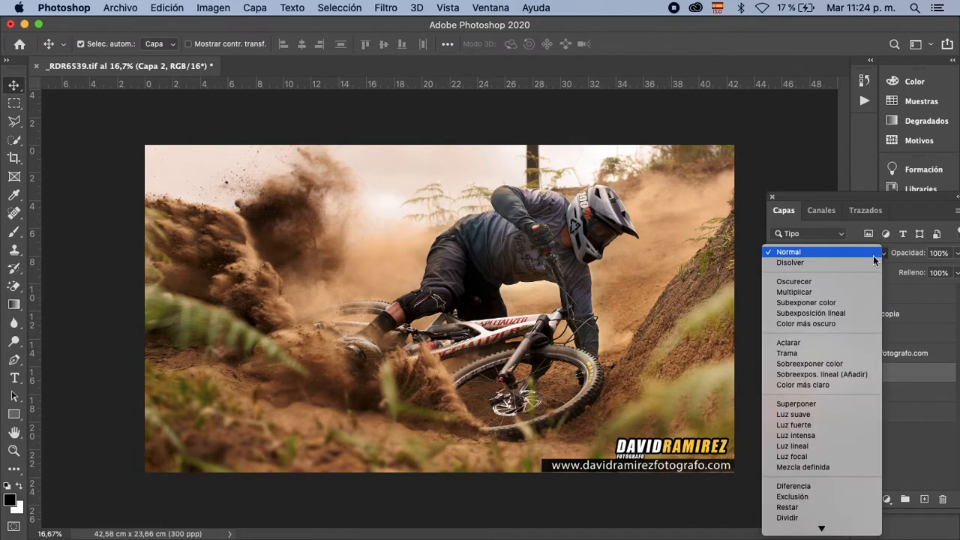
click(821, 414)
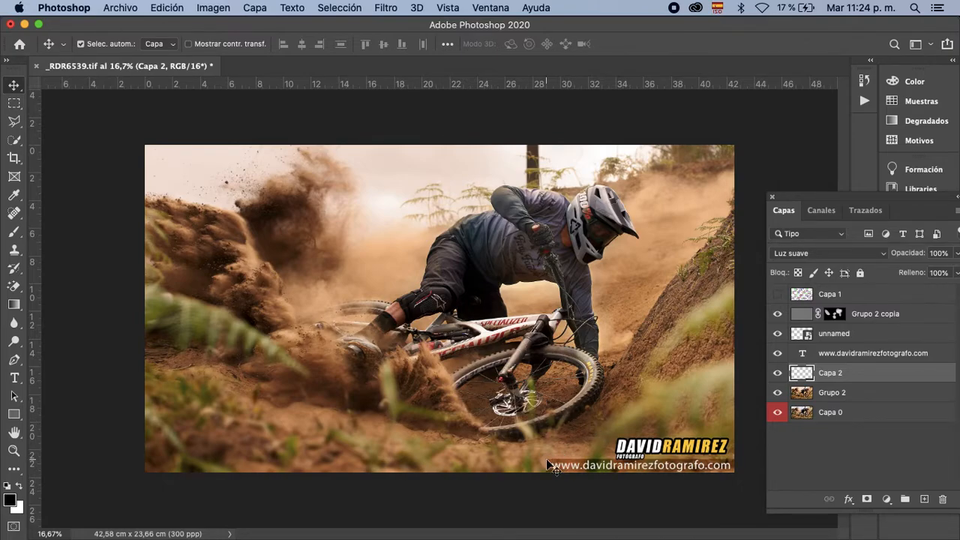
click(748, 168)
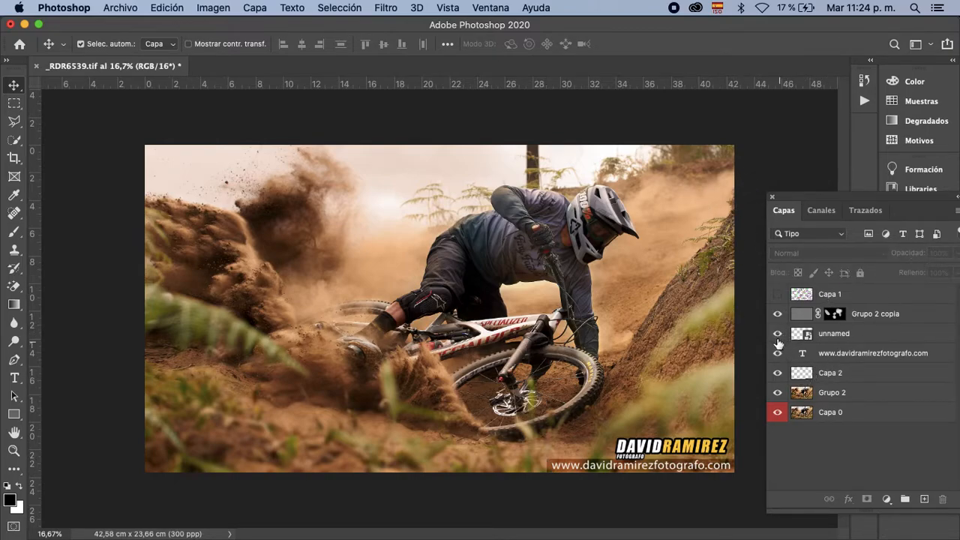
click(778, 334)
click(778, 335)
click(801, 374)
click(956, 252)
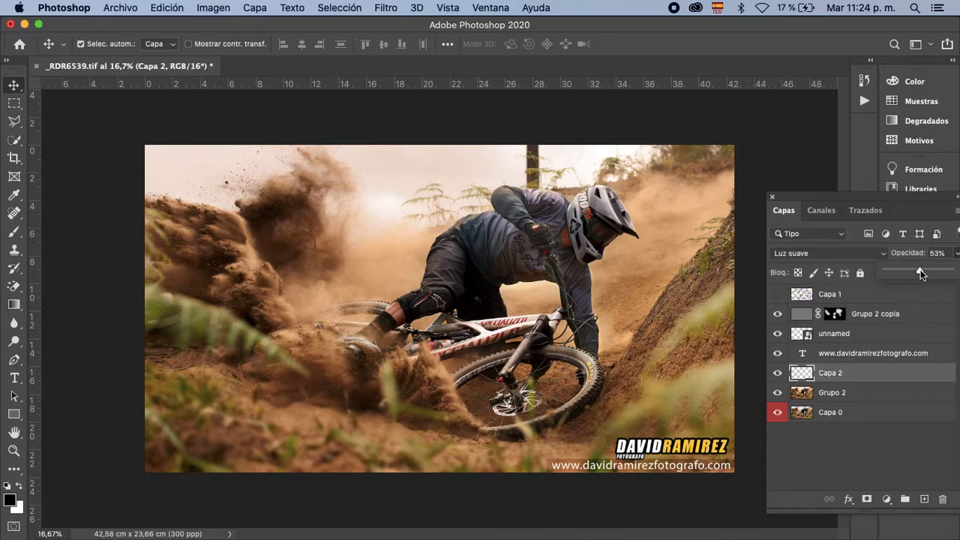
click(783, 182)
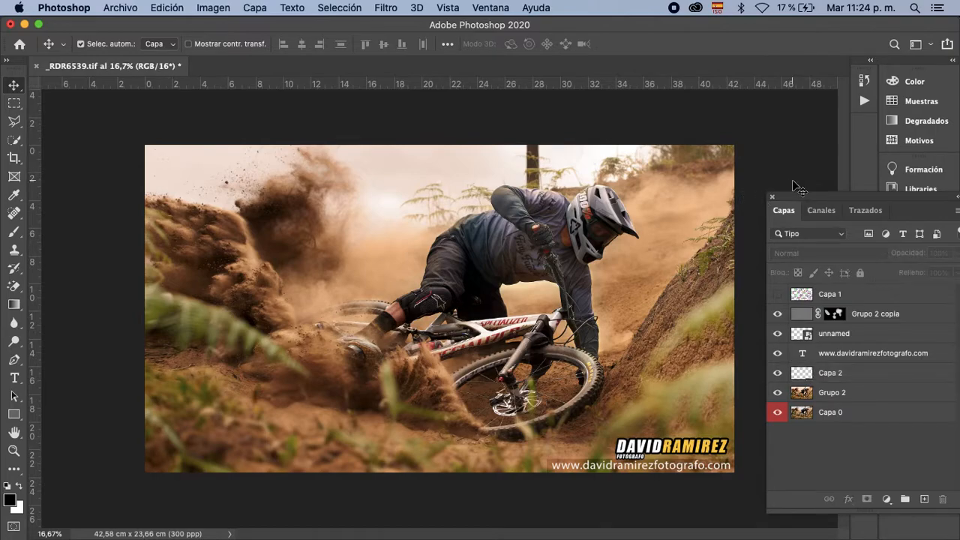
Reposition the logo slightly so it sits just above the website strip, near the photo's right edge.
click(700, 455)
drag(702, 455, 697, 448)
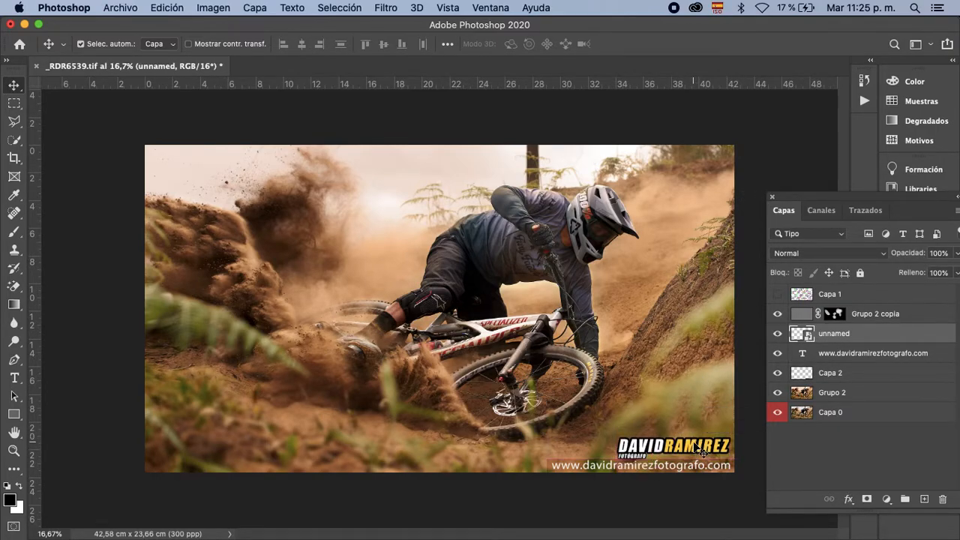
key(shift+Up)
key(shift+Left)
key(shift+Up)
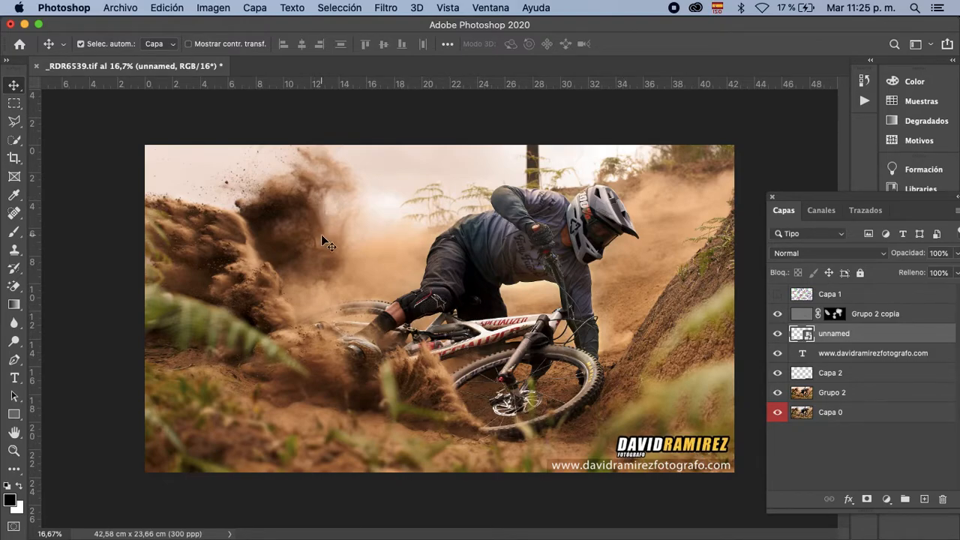
Save _RDR6539.tif, close it, and switch to Capture One.
key(super+s)
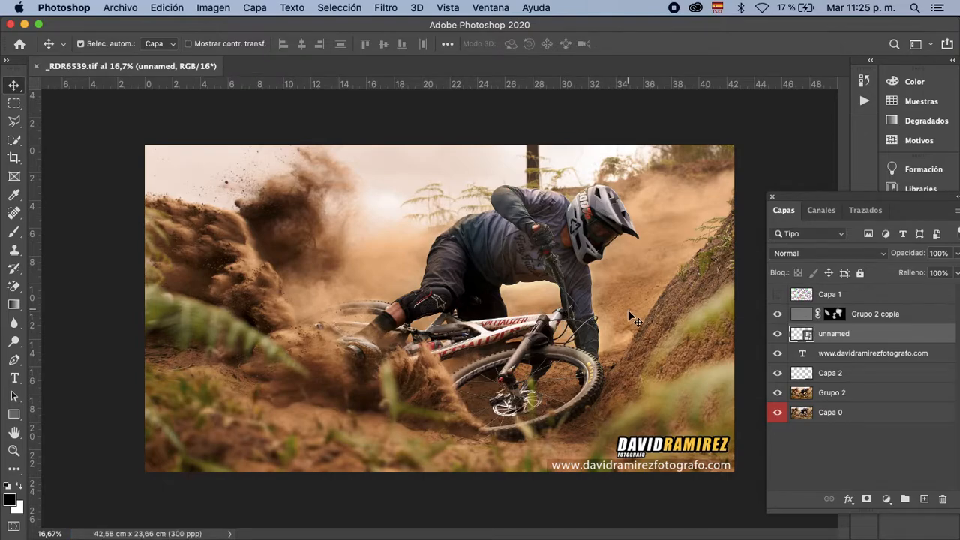
click(10, 27)
click(281, 315)
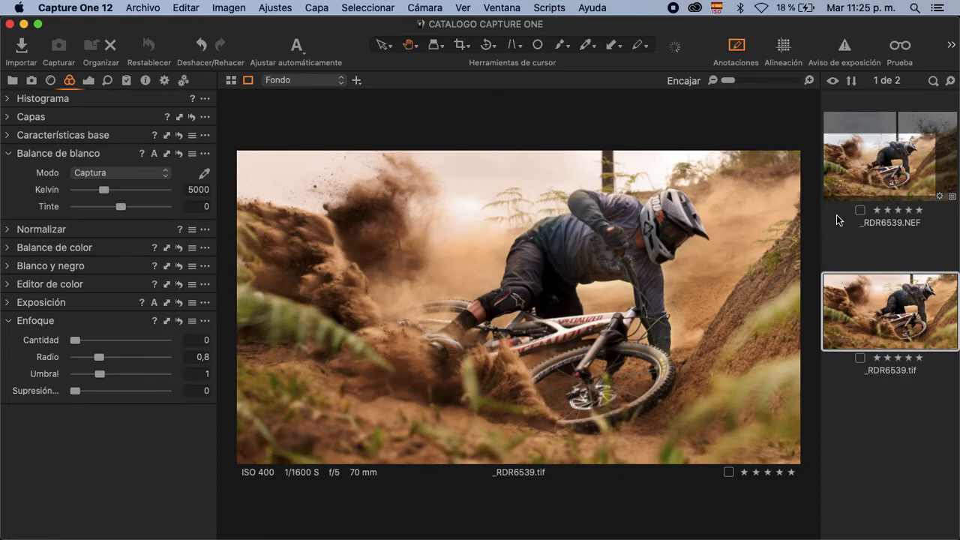
Compare the original _RDR6539.NEF with the finished _RDR6539.tif in the viewer.
click(866, 204)
click(871, 180)
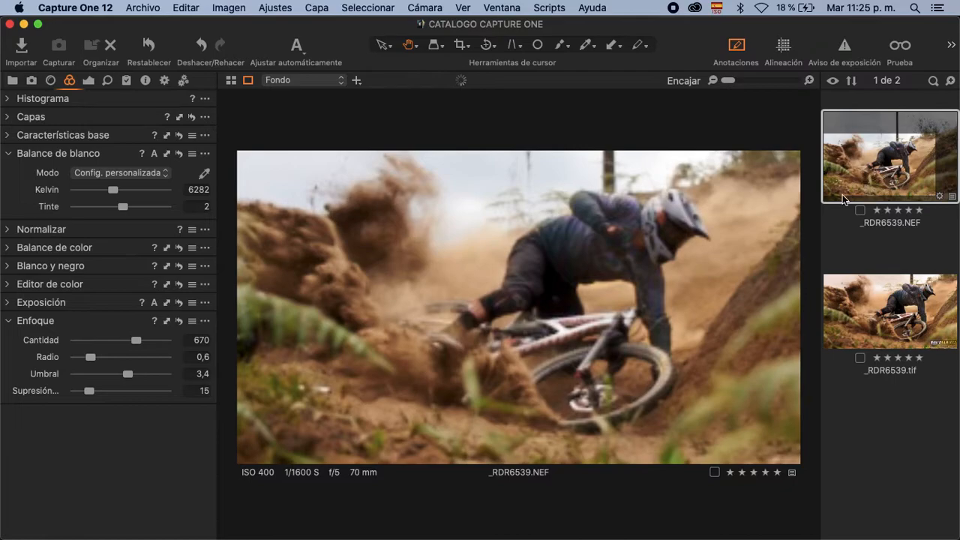
click(866, 316)
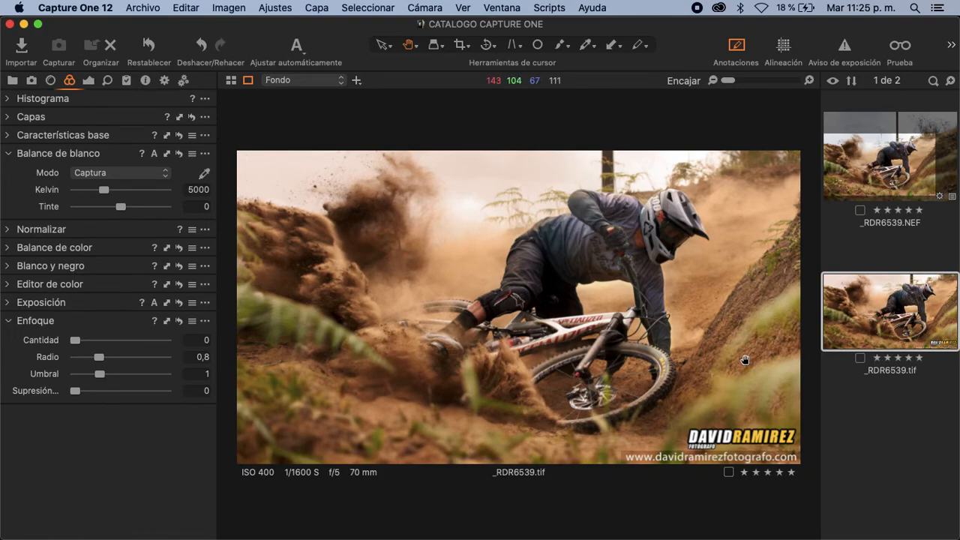
Examine the processing formulas, the batch queue and the output format choices for exporting the TIFF.
click(164, 80)
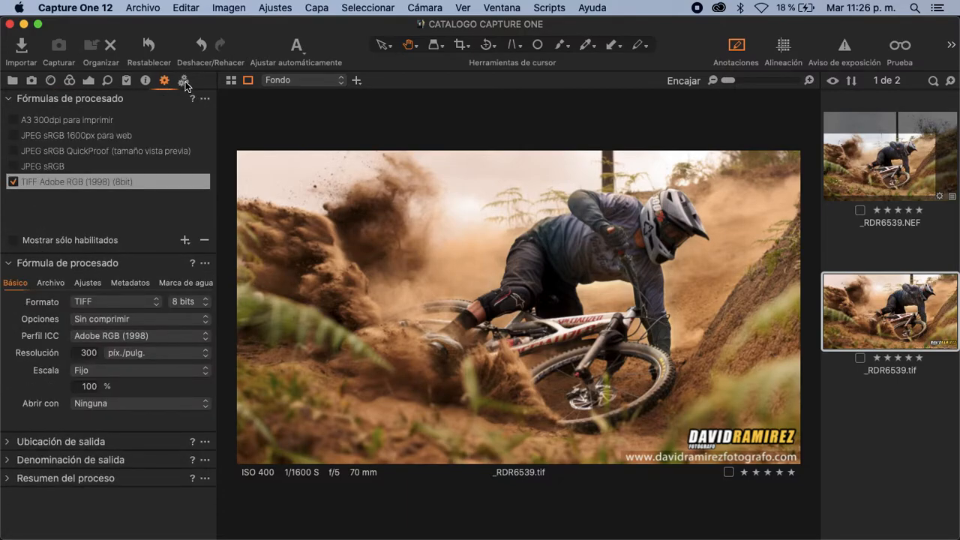
click(184, 81)
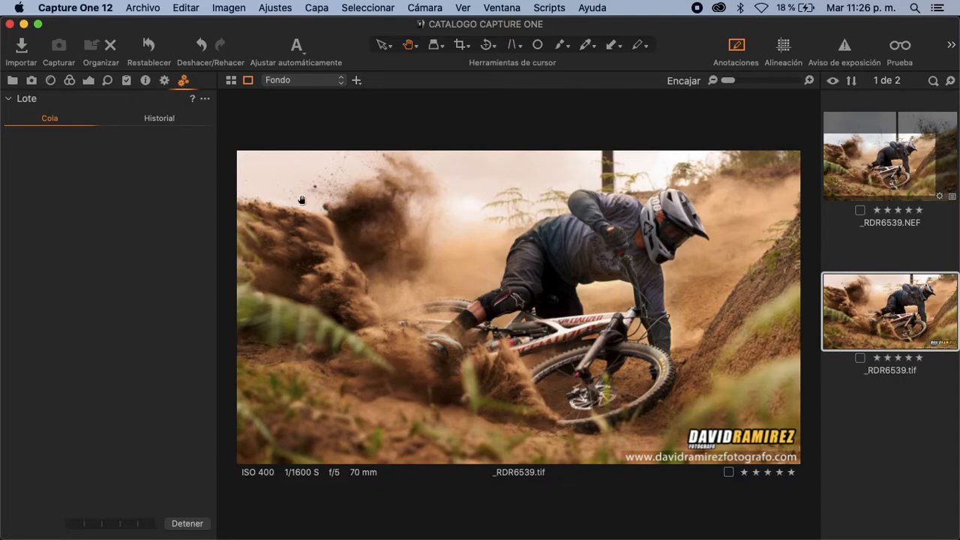
click(166, 81)
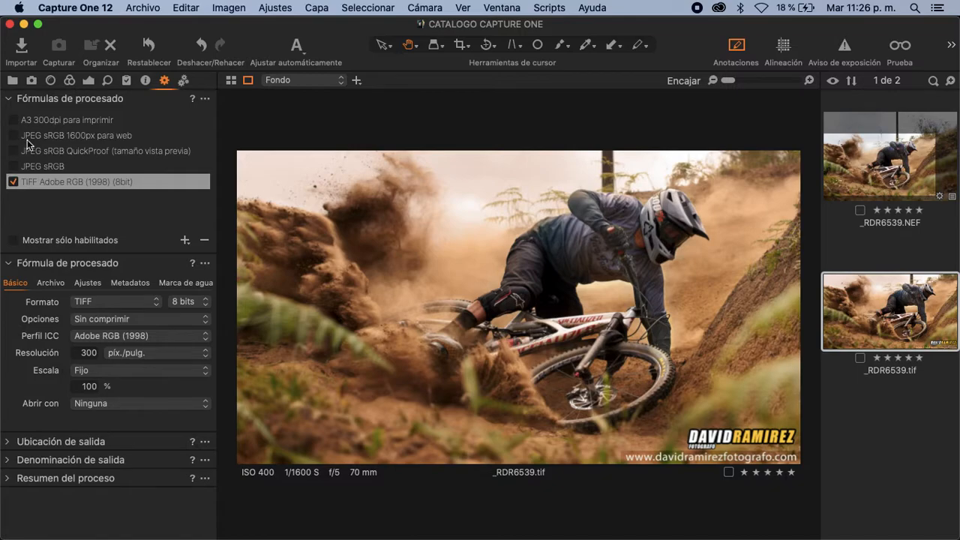
click(123, 304)
click(120, 205)
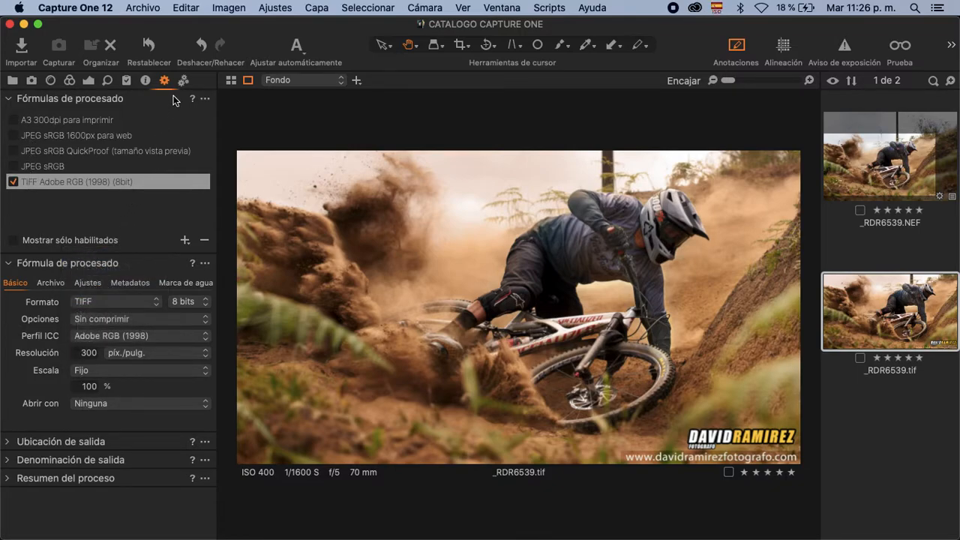
Disable the TIFF Adobe RGB (1998) (8bit) recipe, set its format to JPEG, and check the output location, naming and process summary.
click(183, 81)
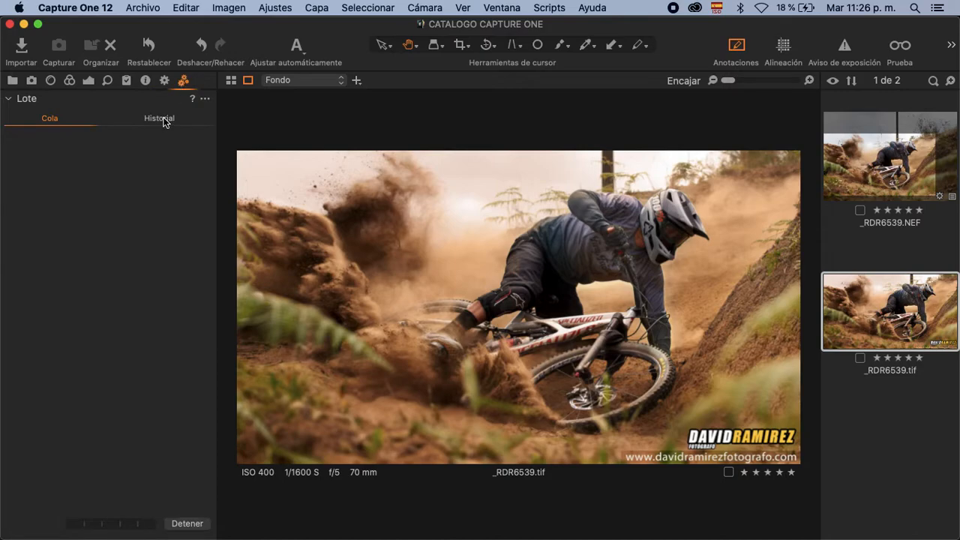
click(164, 80)
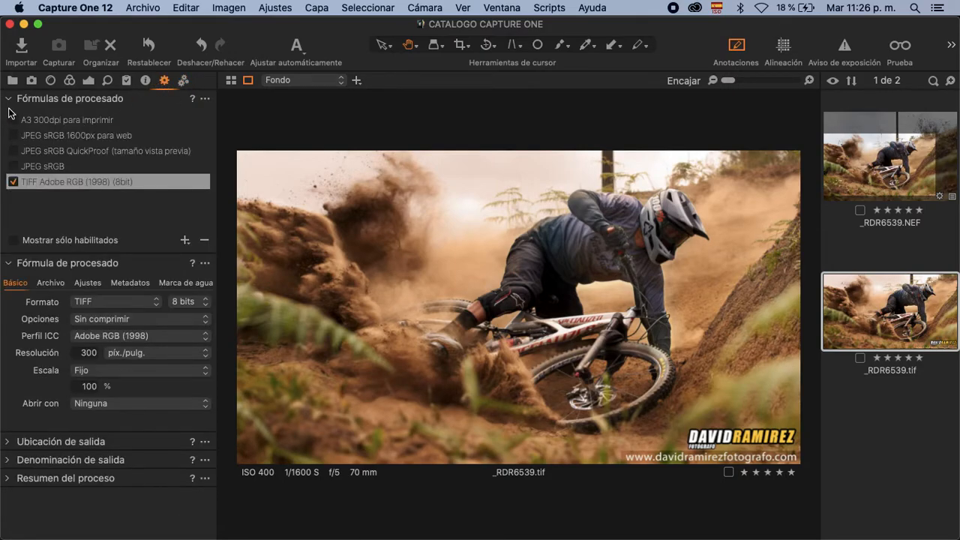
click(13, 135)
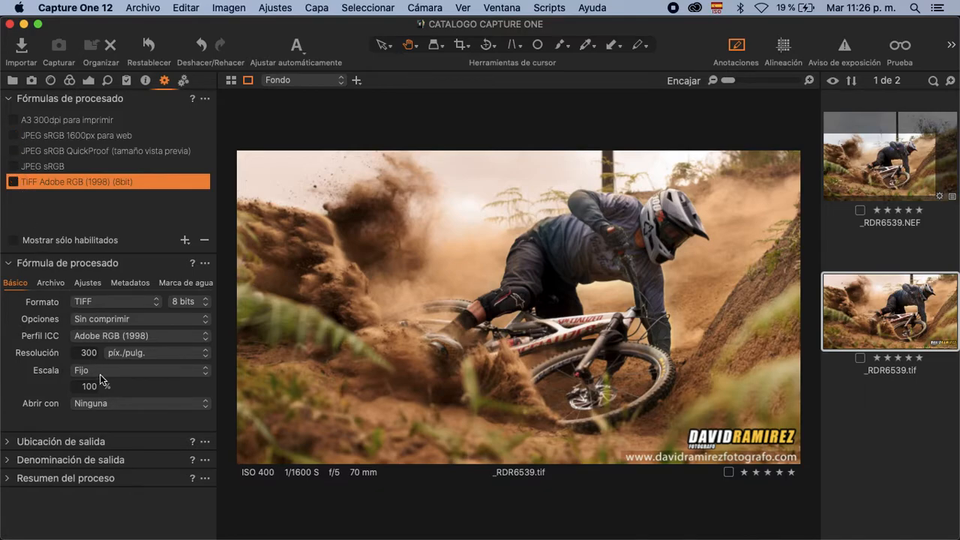
click(124, 302)
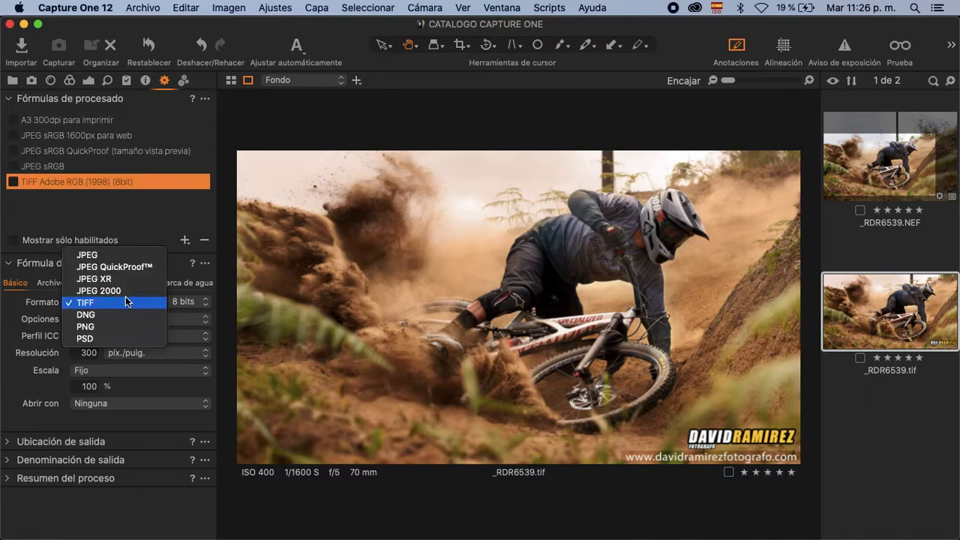
click(109, 256)
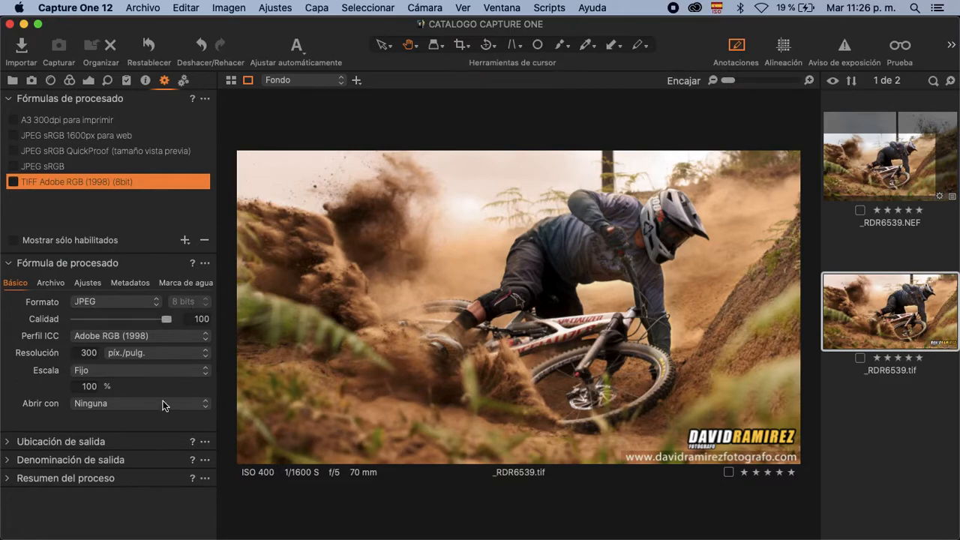
click(14, 442)
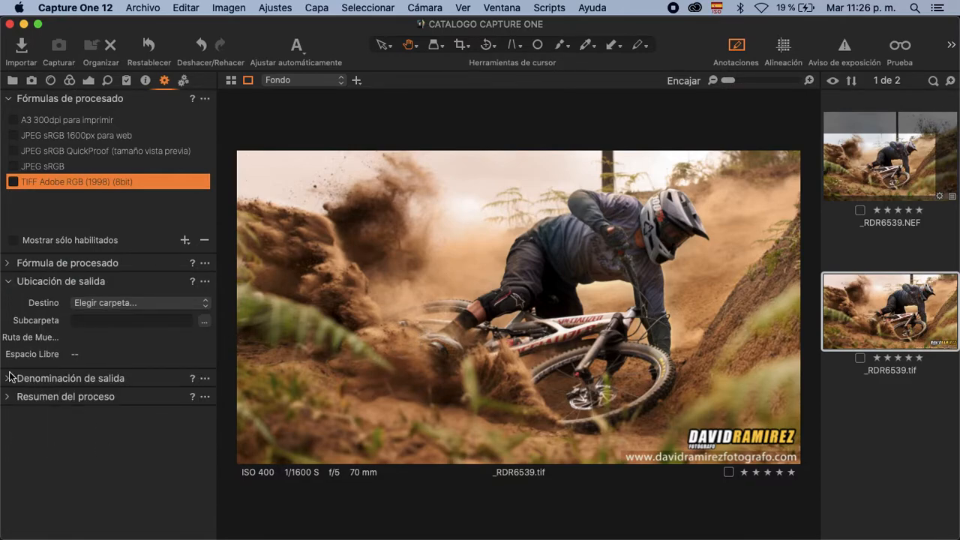
click(100, 282)
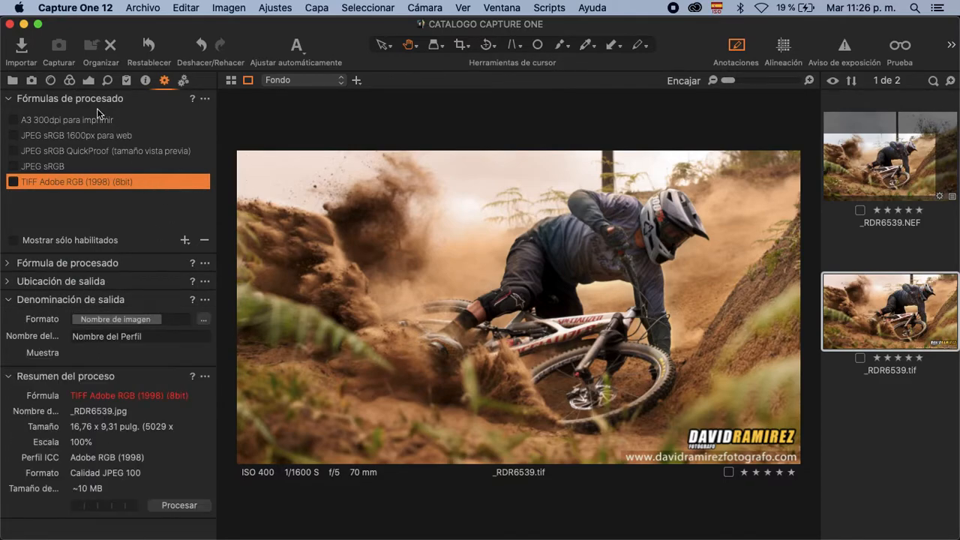
Minimize Capture One and start Adobe Lightroom Classic, bringing it to the front.
click(24, 25)
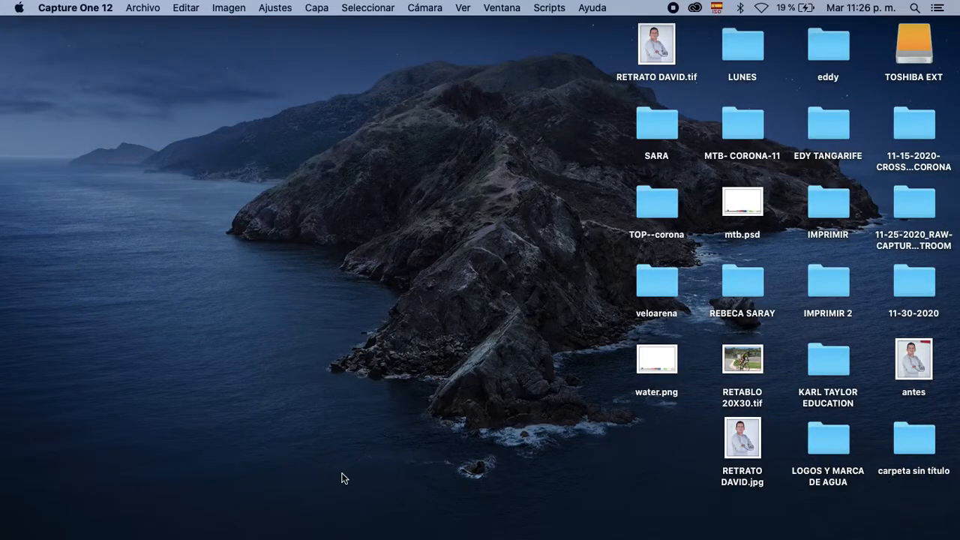
key(ctrl+Up)
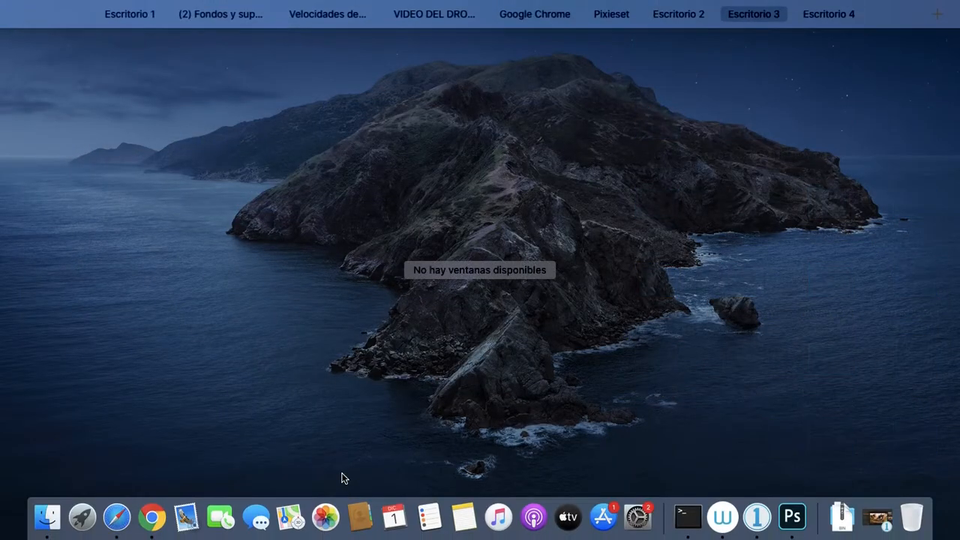
click(84, 519)
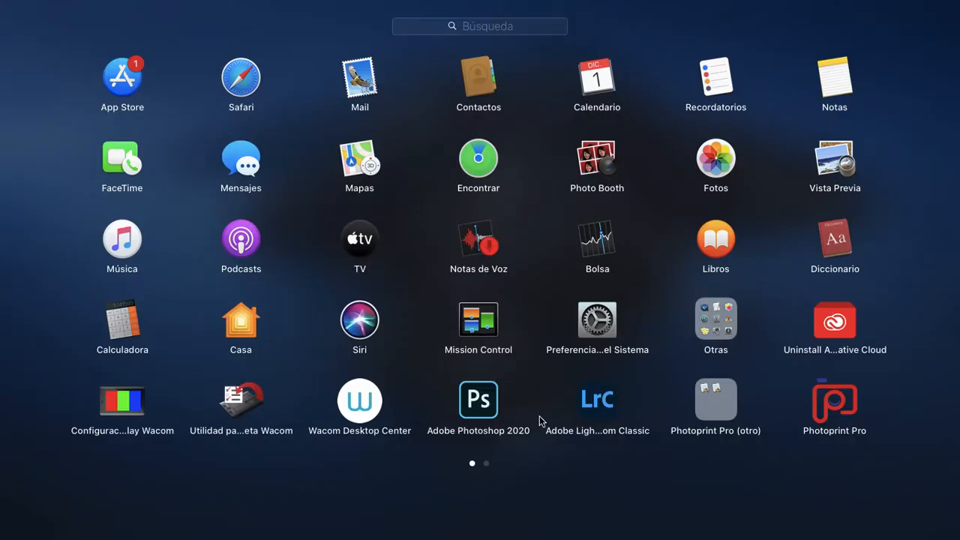
click(598, 405)
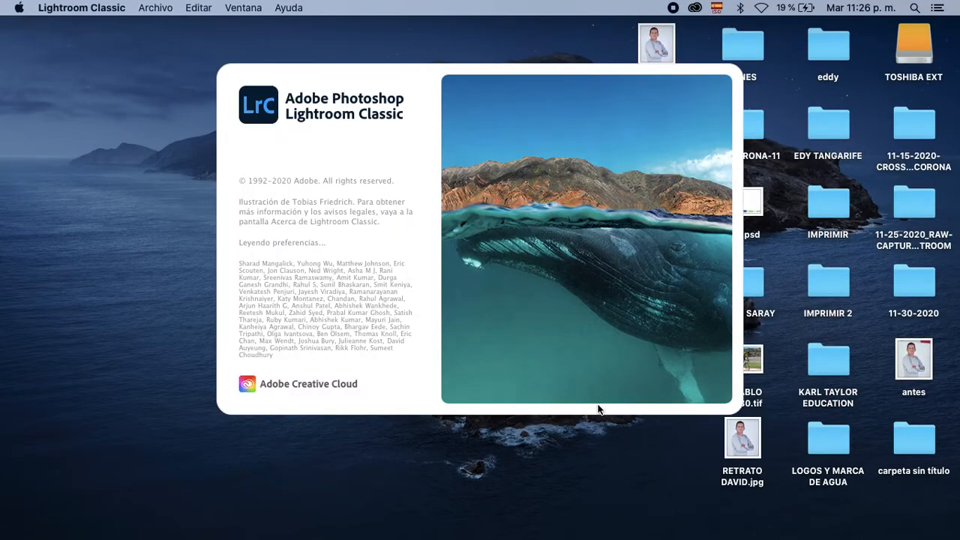
key(ctrl+Up)
key(ctrl+Up)
key(ctrl+Left)
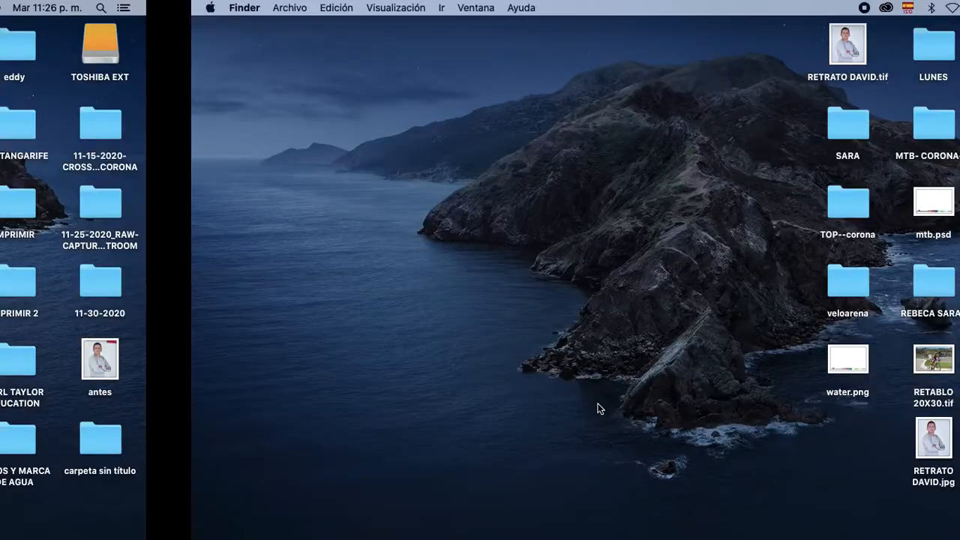
key(ctrl+Right)
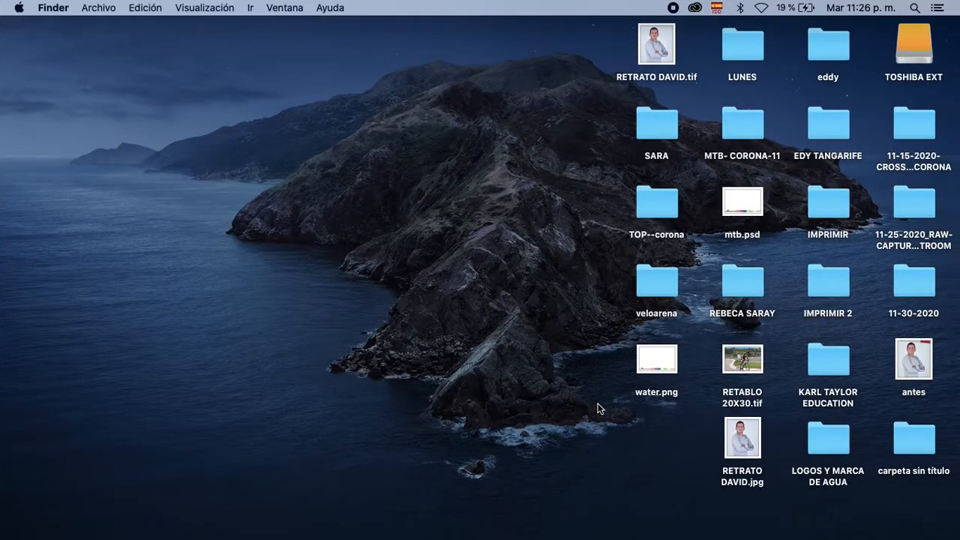
key(ctrl+Up)
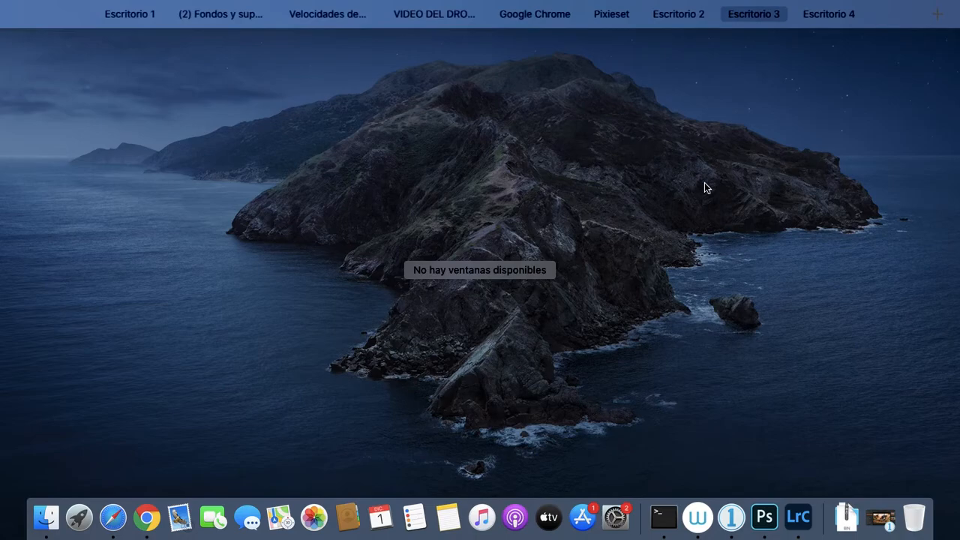
click(798, 520)
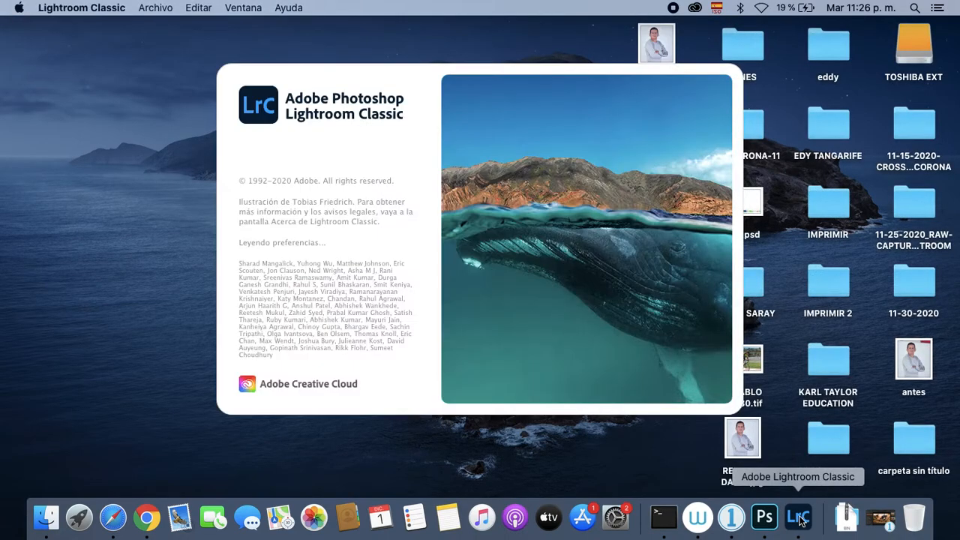
Close Photoshop's home window and switch back to Capture One.
click(765, 519)
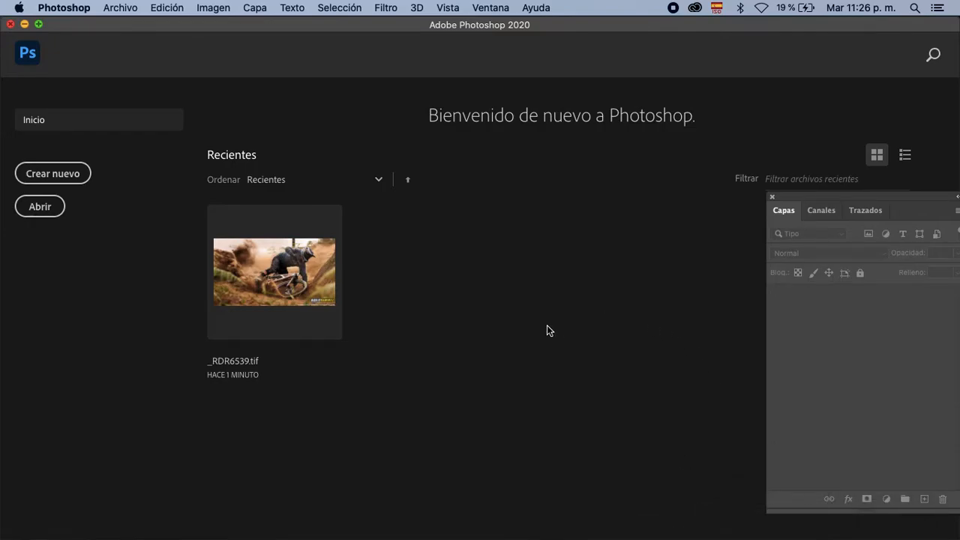
click(11, 25)
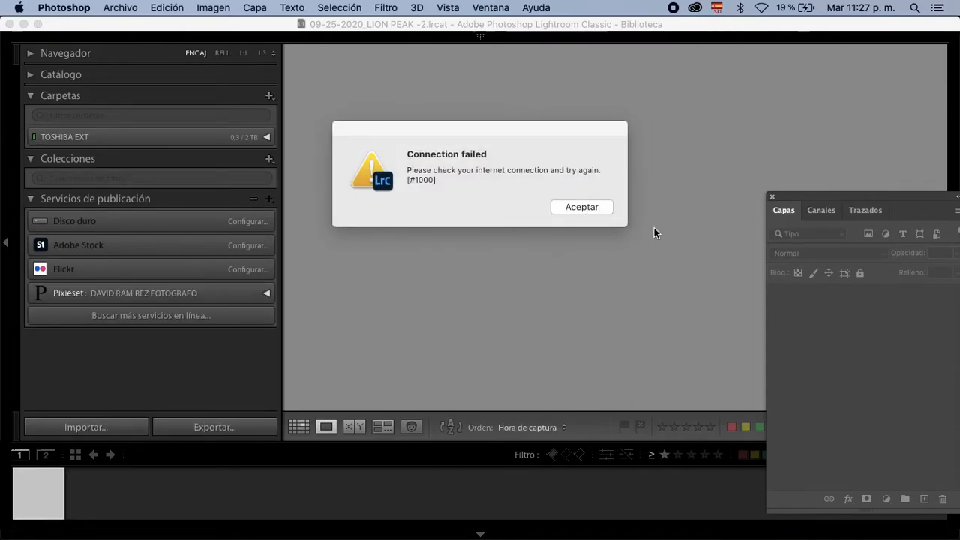
key(ctrl+Up)
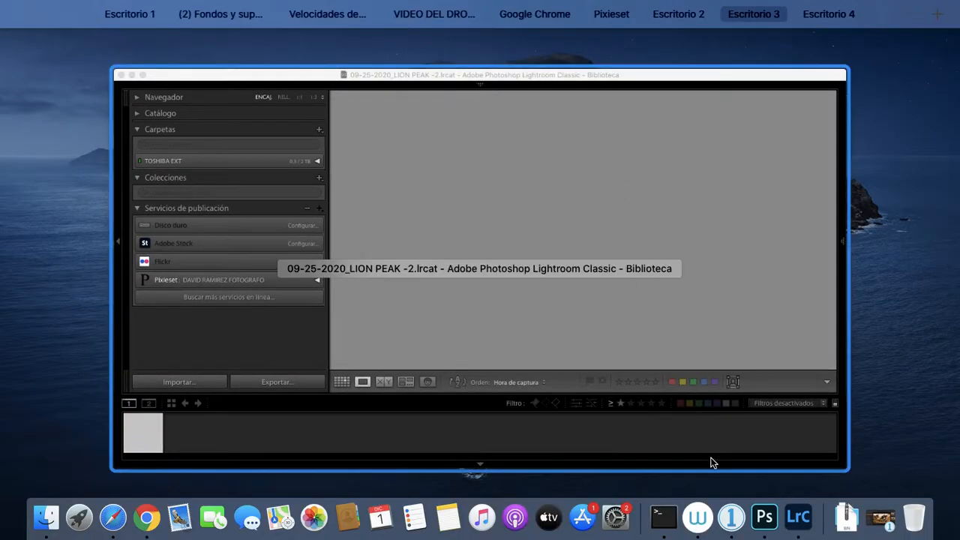
click(733, 525)
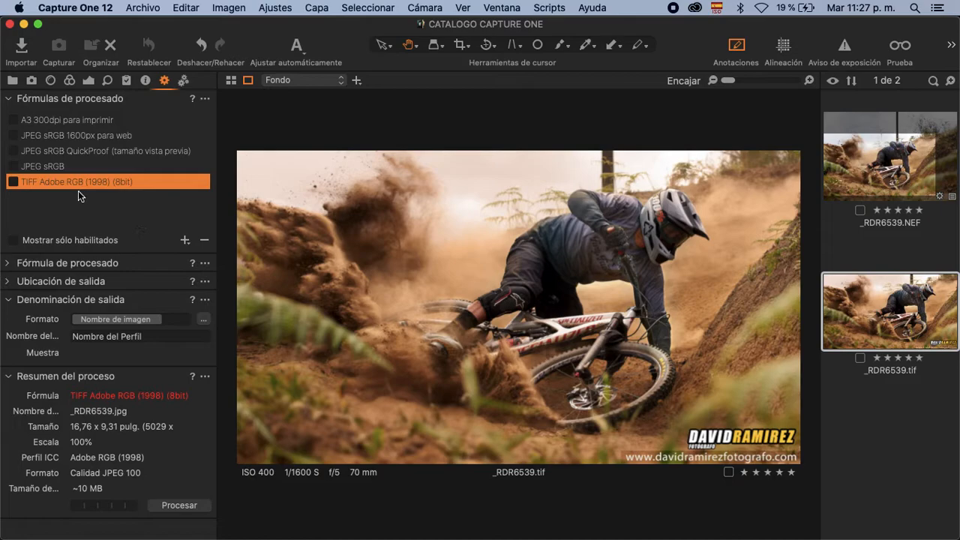
Enable the JPEG sRGB recipe and set the highlighted recipe's resolution to 72 px per inch.
click(15, 168)
click(10, 265)
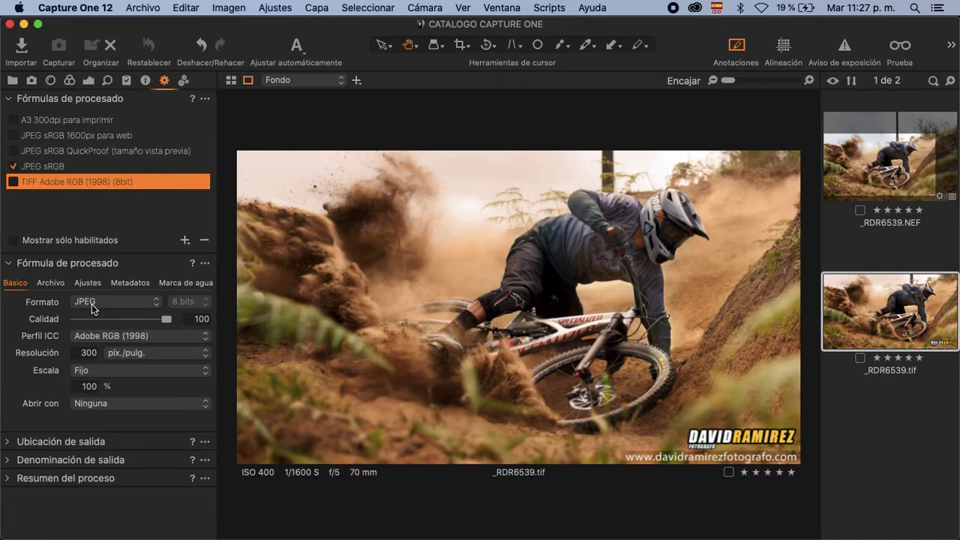
double_click(87, 353)
text(72)
Create a folder named "capture one" on the desktop (Escritorio) and set it as the output destination.
click(8, 442)
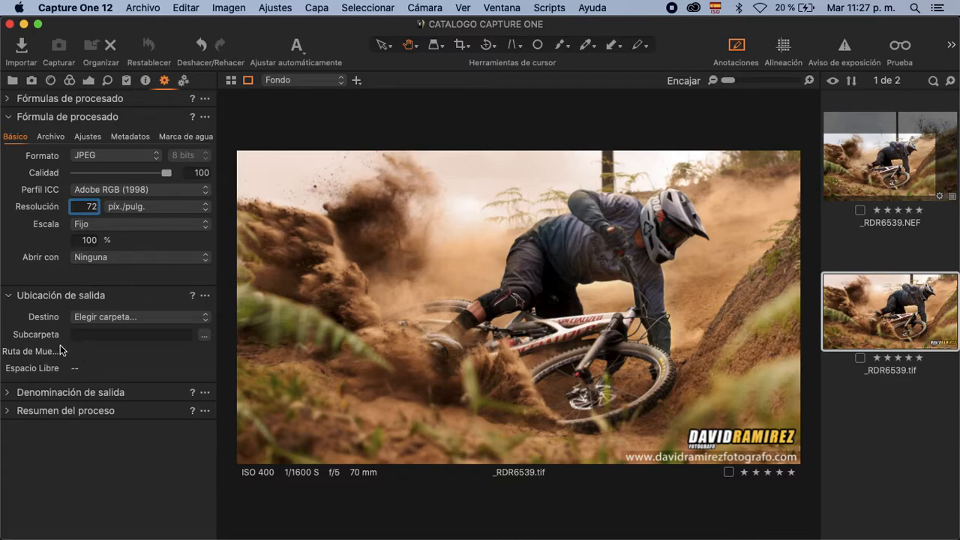
click(206, 321)
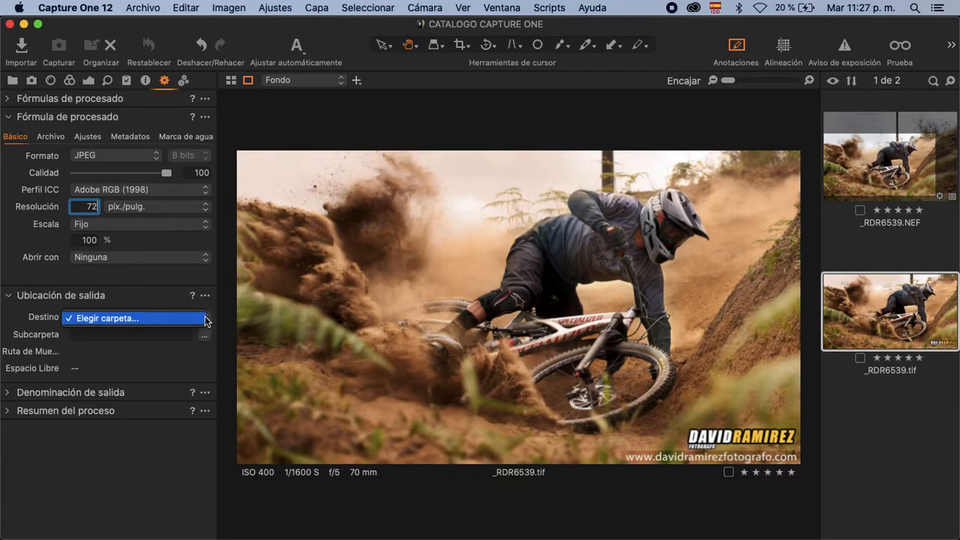
click(155, 324)
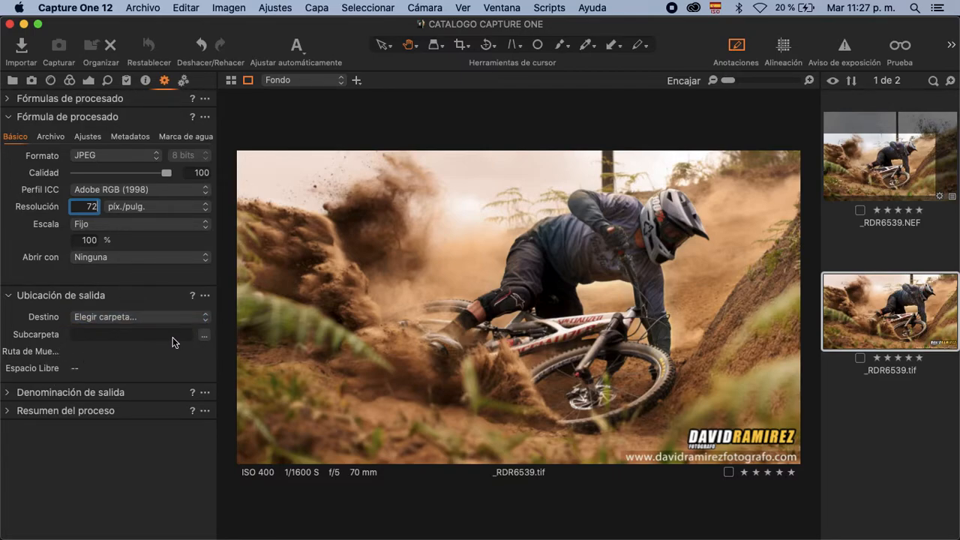
click(207, 323)
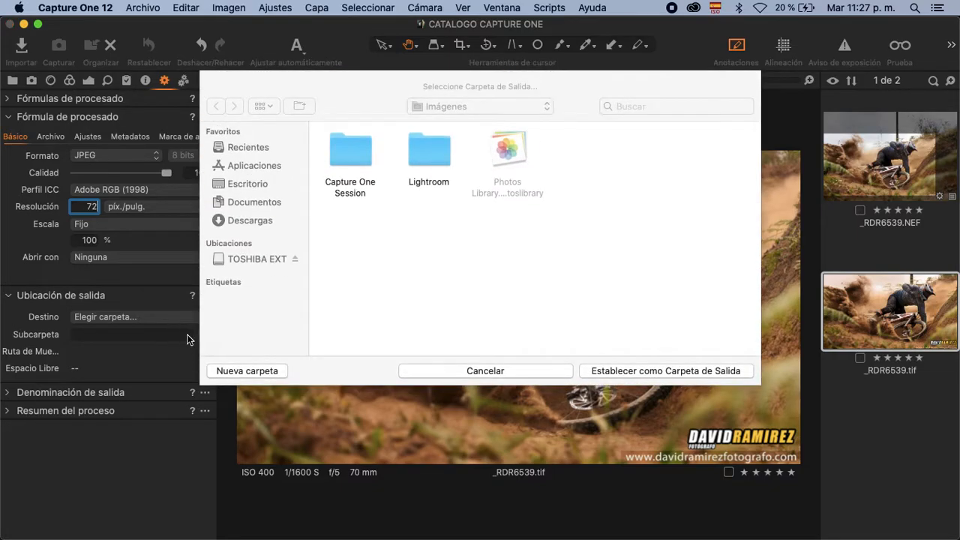
click(248, 184)
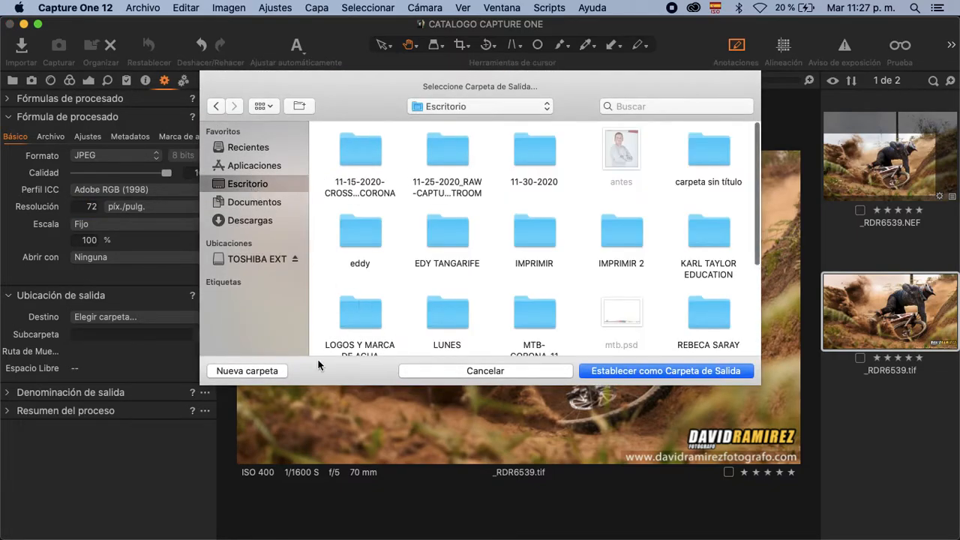
click(267, 370)
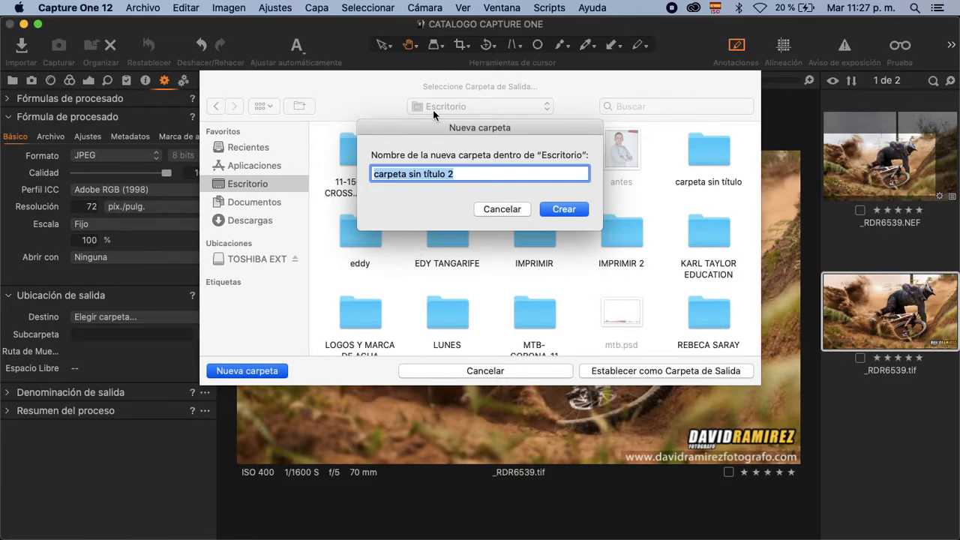
text(capture )
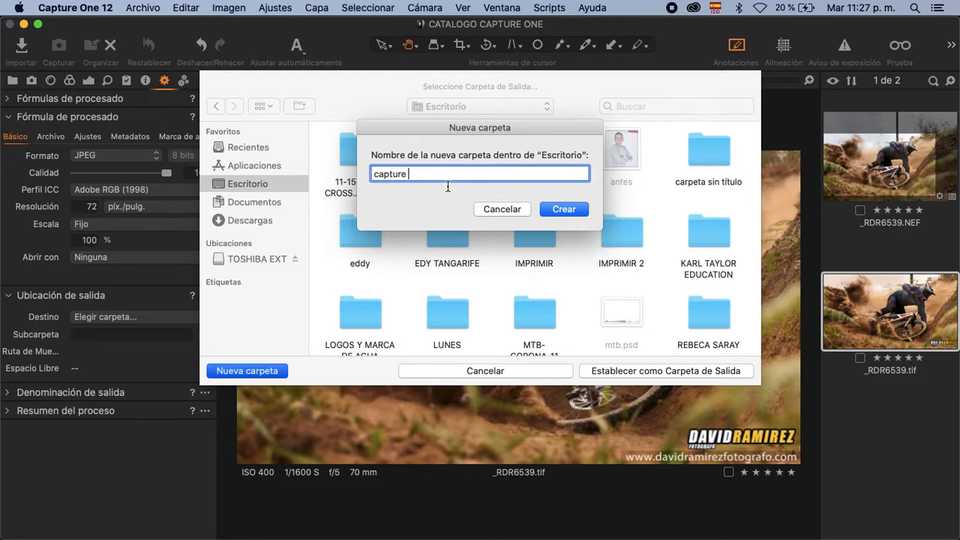
text(one)
double_click(430, 174)
text(capture one)
click(564, 209)
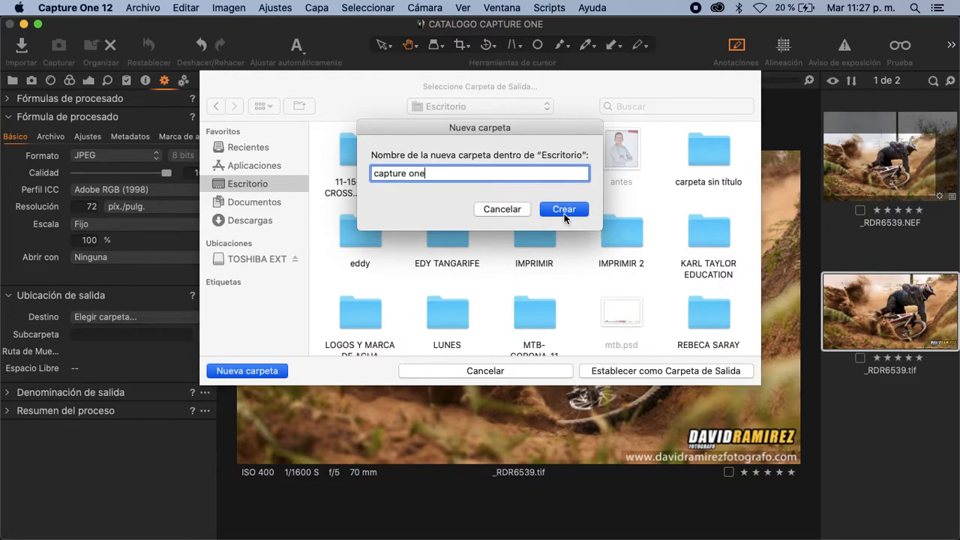
click(644, 370)
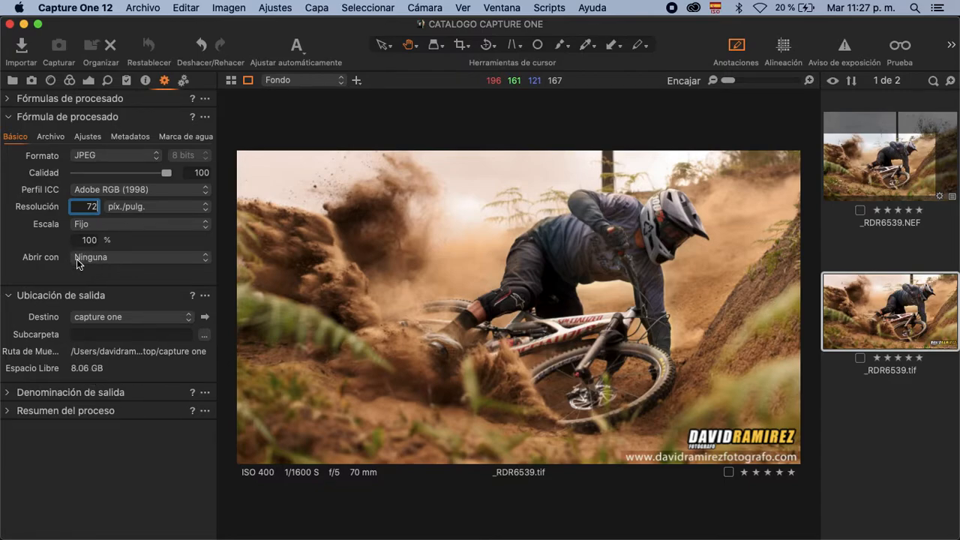
Review the recipe's file, crop, metadata and watermark settings, and return to its basic settings.
click(54, 138)
click(89, 138)
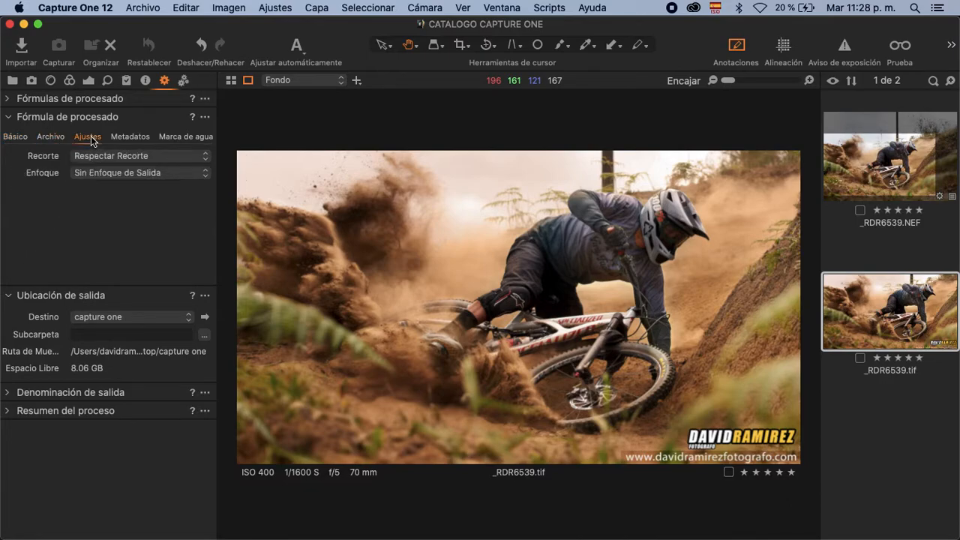
click(98, 158)
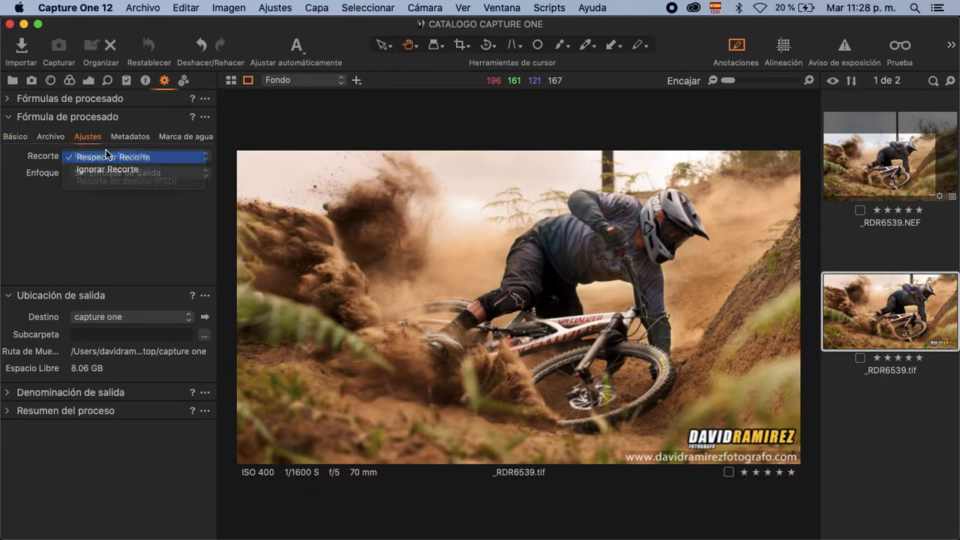
click(120, 137)
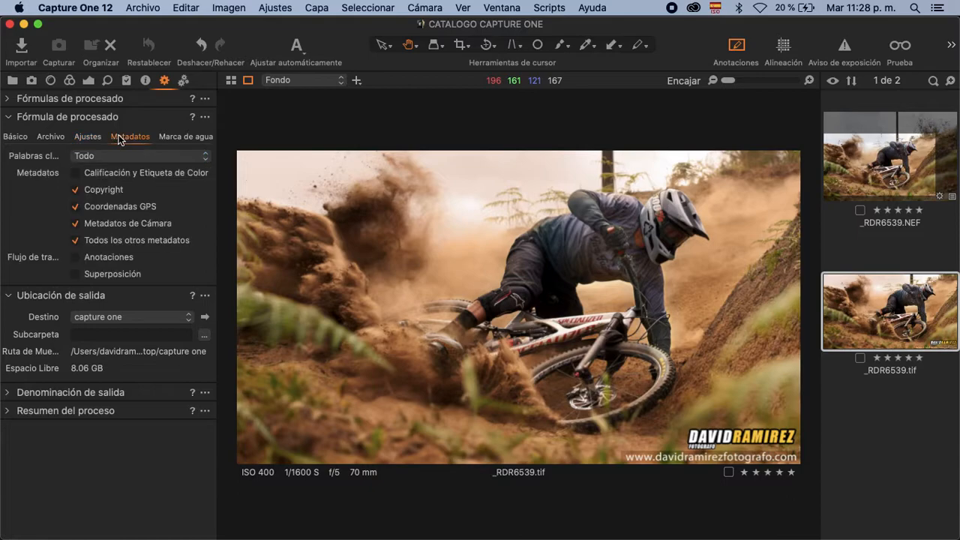
click(180, 138)
click(23, 142)
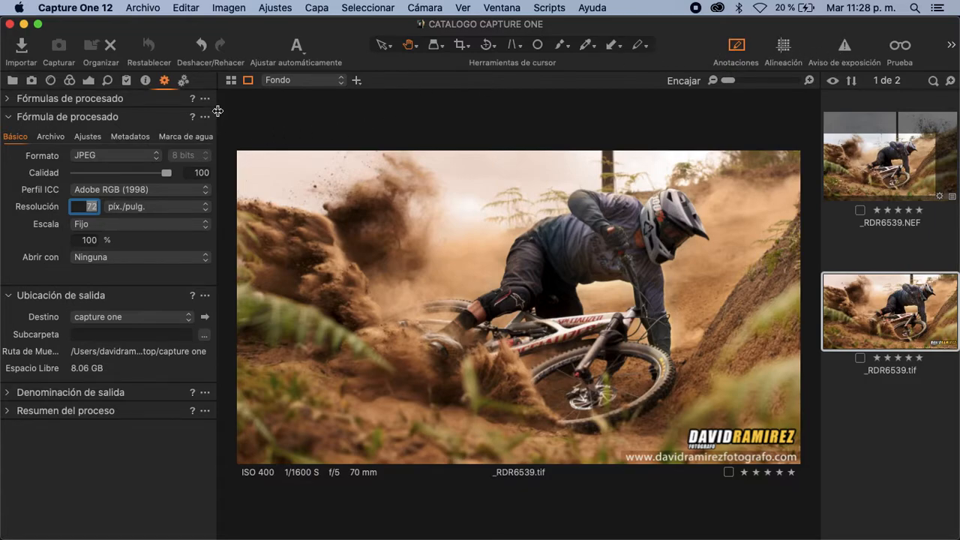
right_click(170, 458)
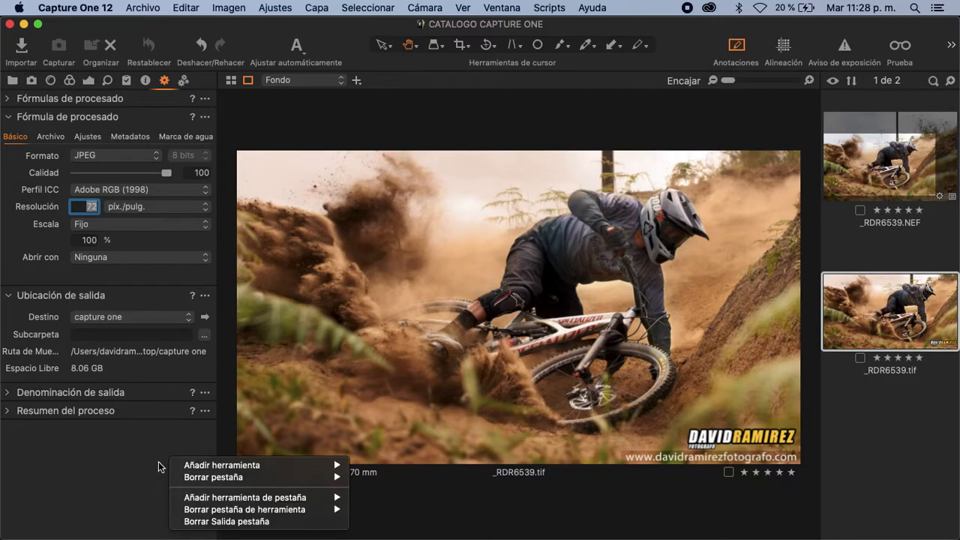
click(154, 467)
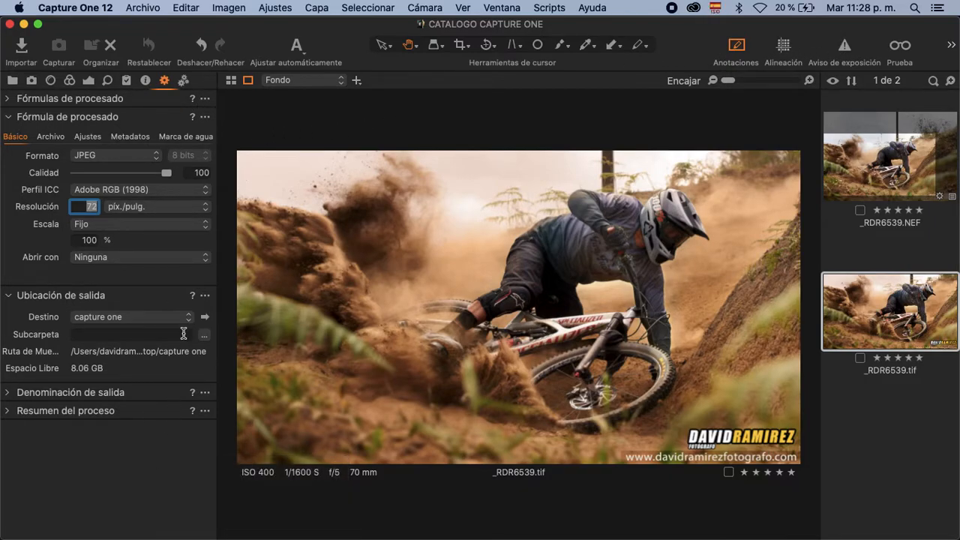
Review the process recipe list, the highlighted TIFF Adobe RGB recipe's settings, the output naming and the process summary.
click(10, 121)
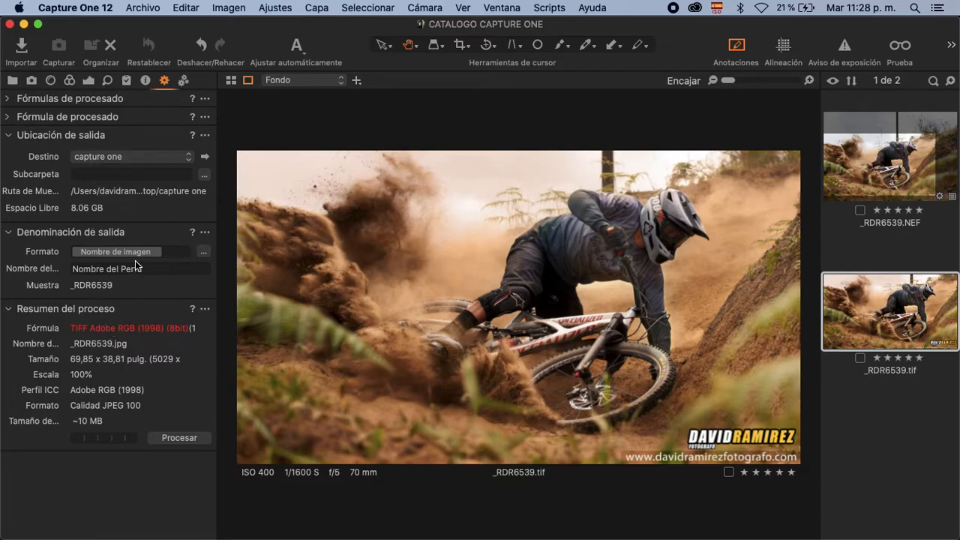
click(10, 142)
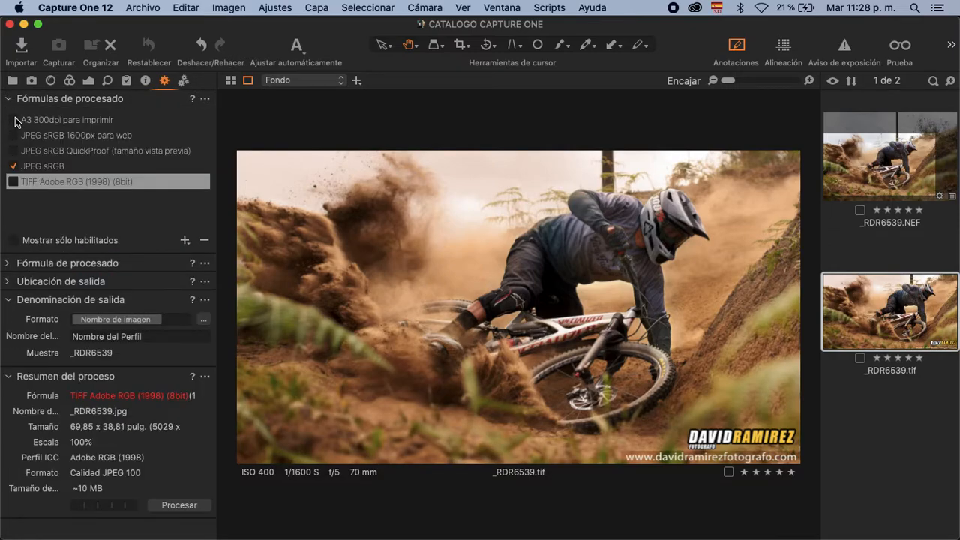
click(9, 101)
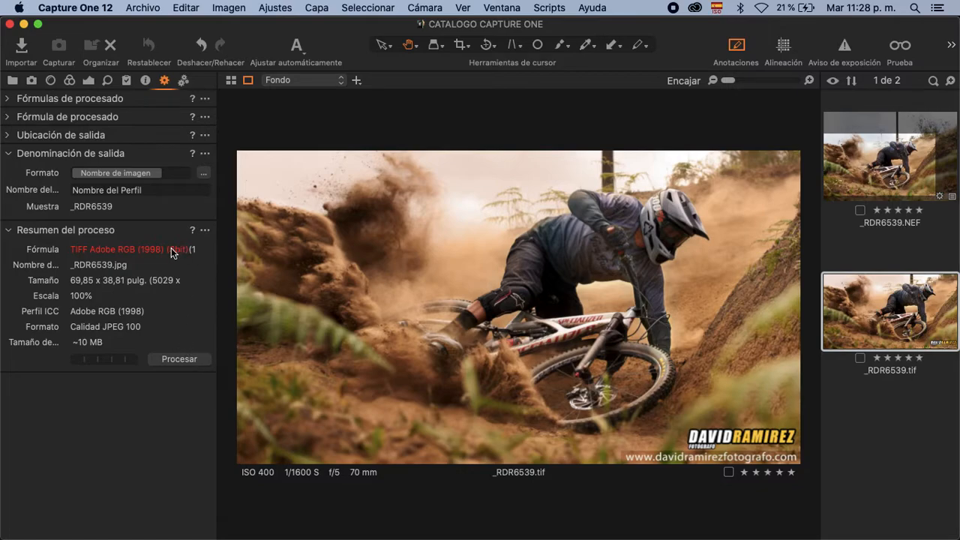
click(9, 117)
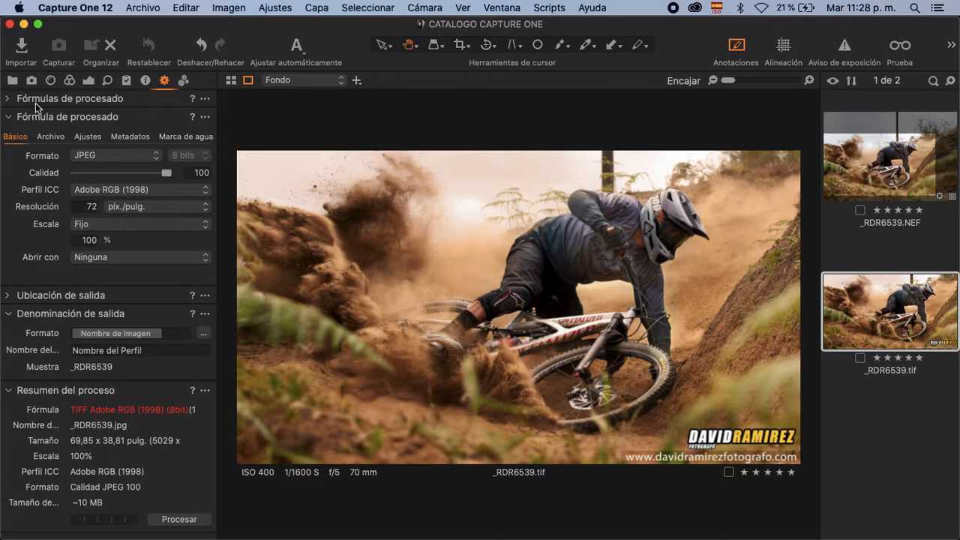
click(9, 99)
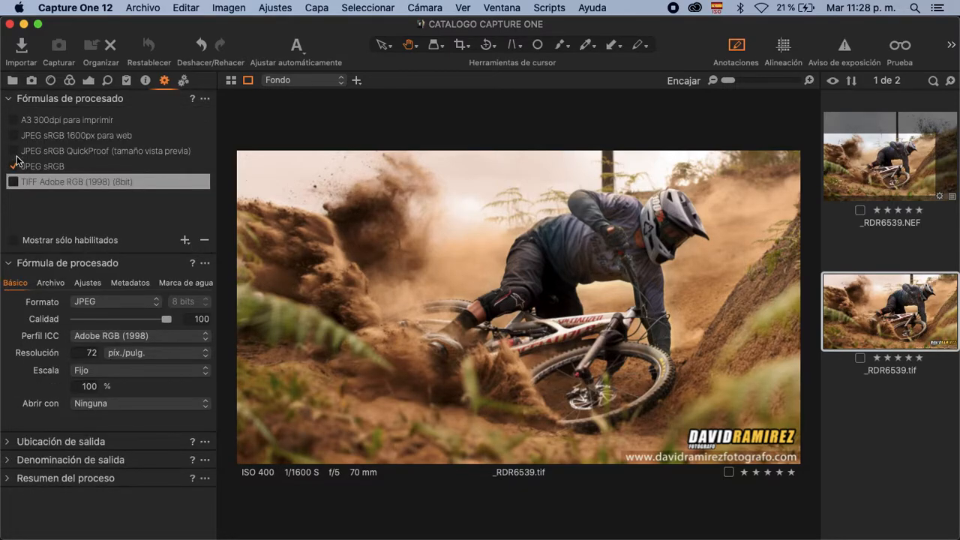
click(20, 178)
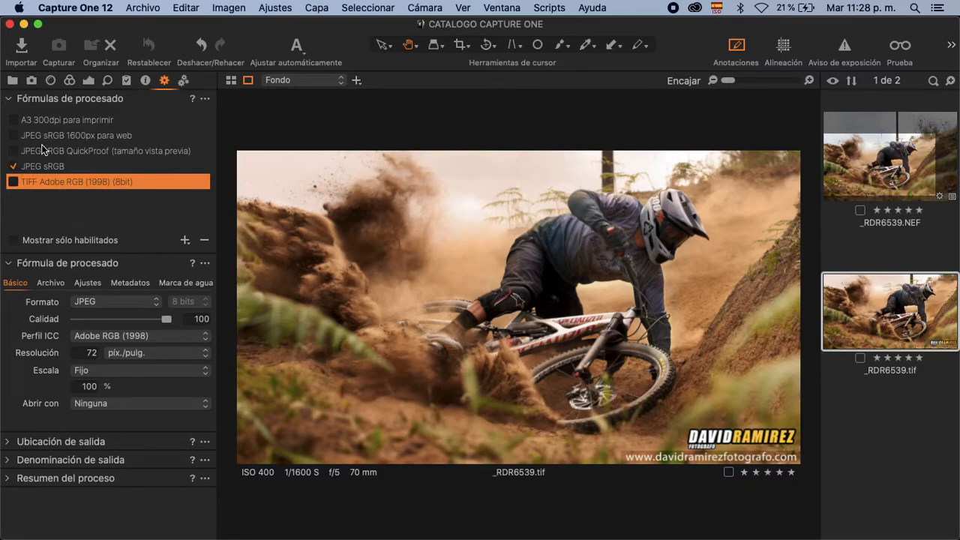
Collapse the recipe and output naming sections, keeping the process summary open, and process _RDR6539.tif with the enabled recipe.
click(10, 99)
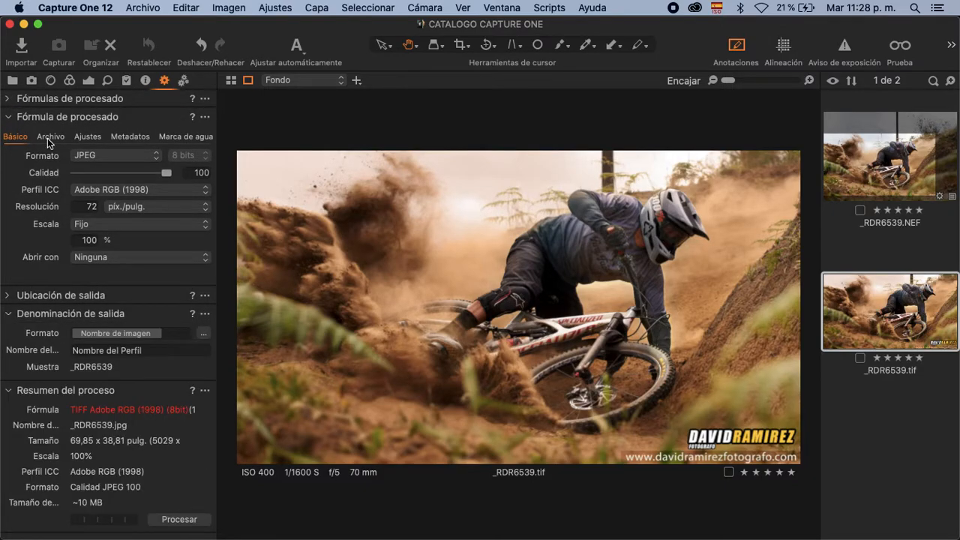
click(12, 119)
click(12, 120)
click(10, 119)
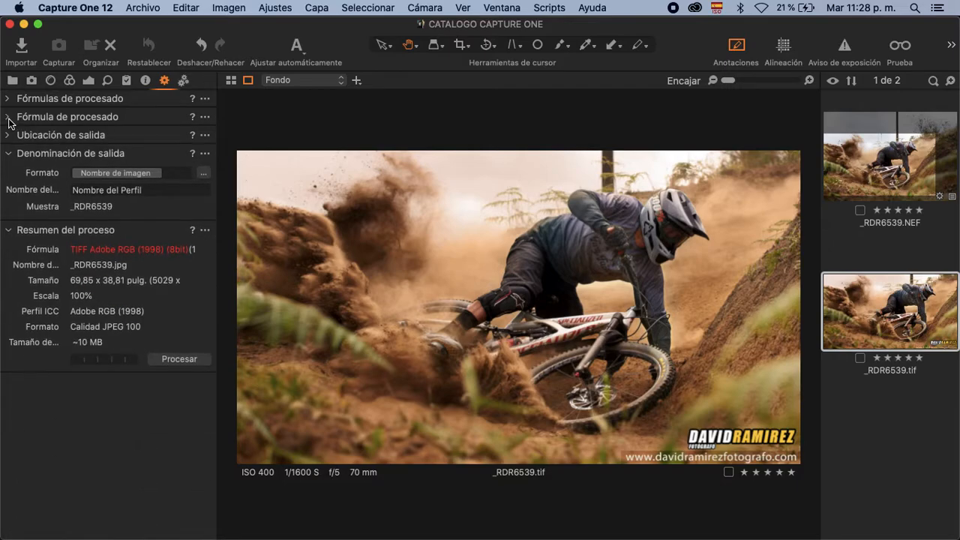
click(9, 155)
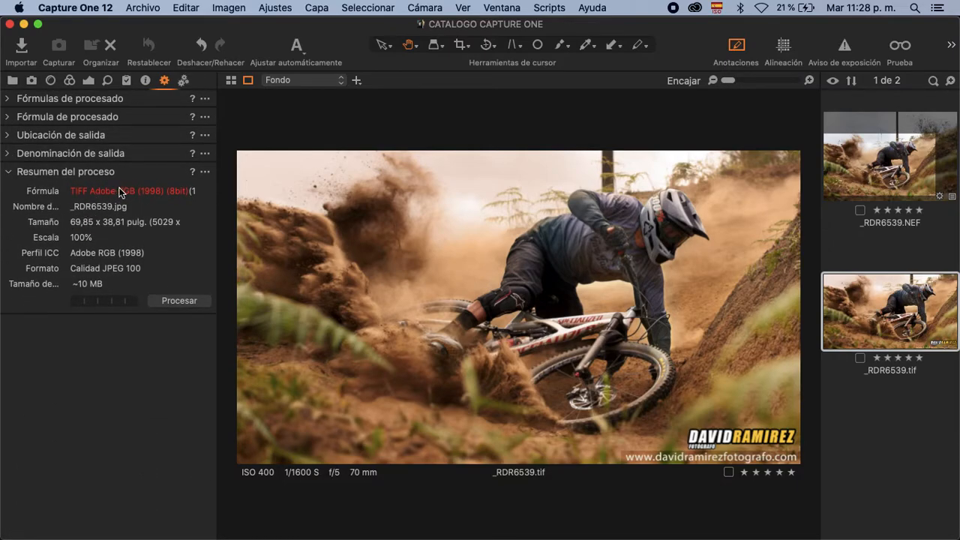
click(172, 300)
Switch to Finder, close the LOGOS Y MARCA DE AGUA folder window and open the desktop folder "capture one".
click(577, 142)
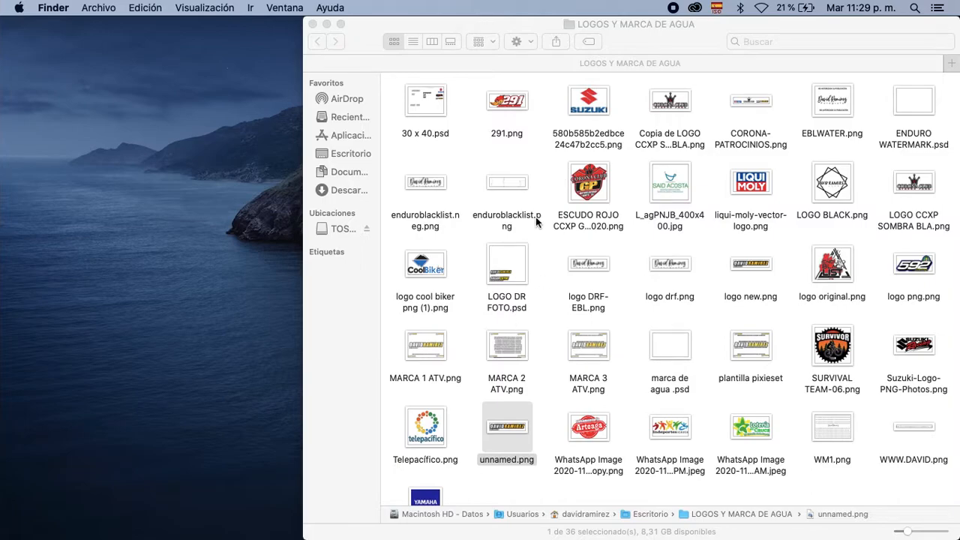
click(551, 253)
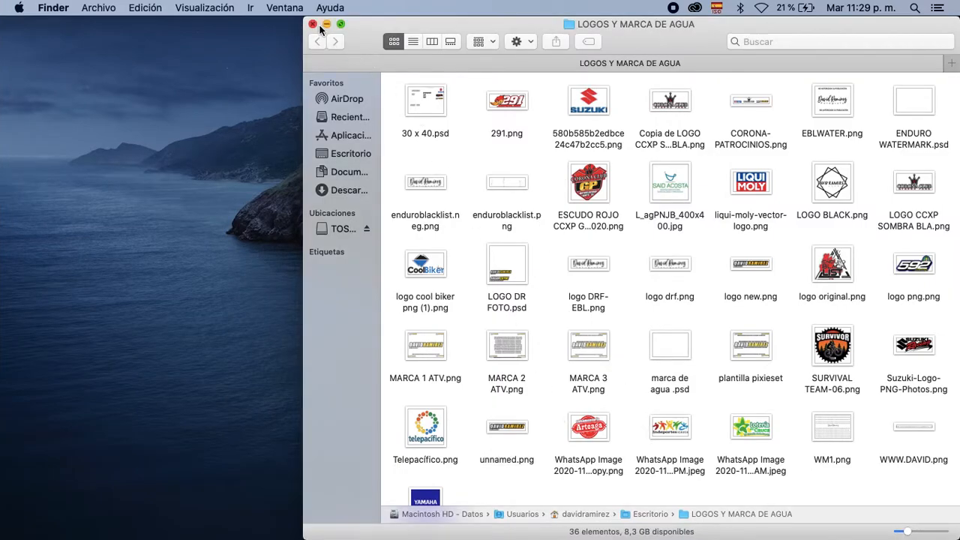
click(313, 25)
click(747, 131)
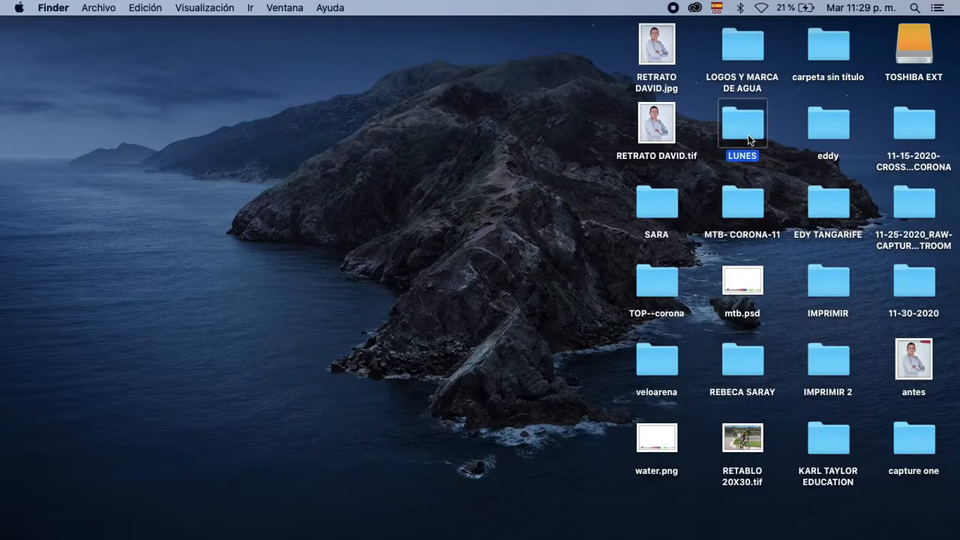
key(c)
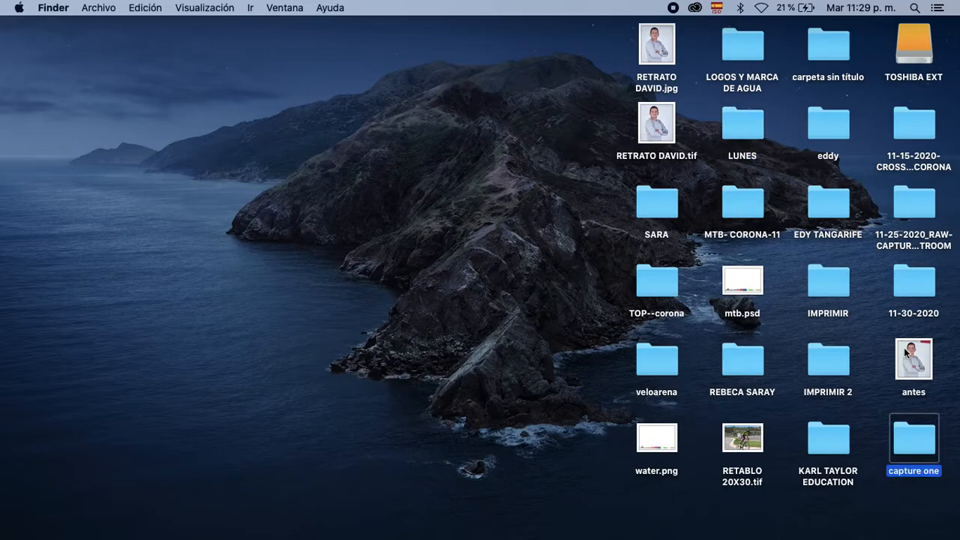
double_click(918, 450)
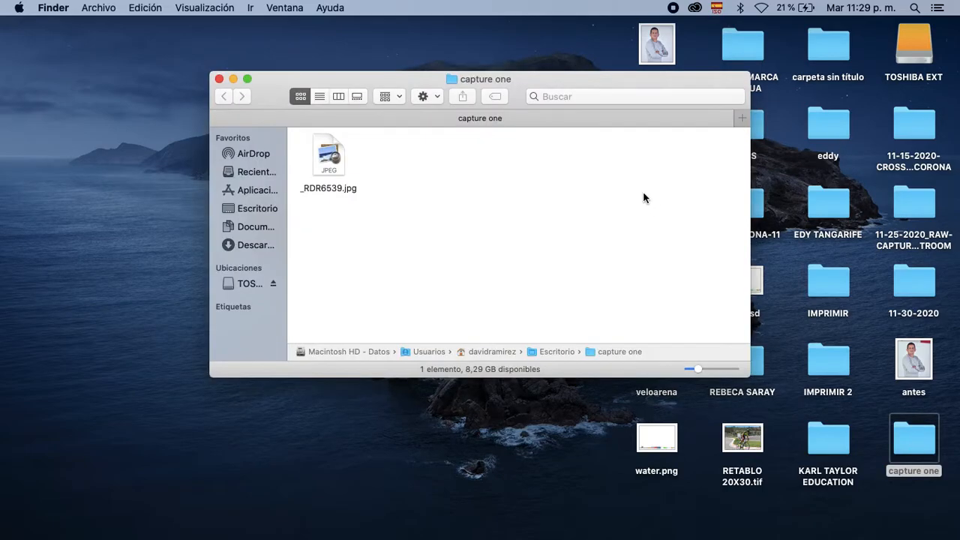
Enlarge the folder window and preview the exported _RDR6539.jpg in Quick Look, moving the preview slightly upward.
click(326, 161)
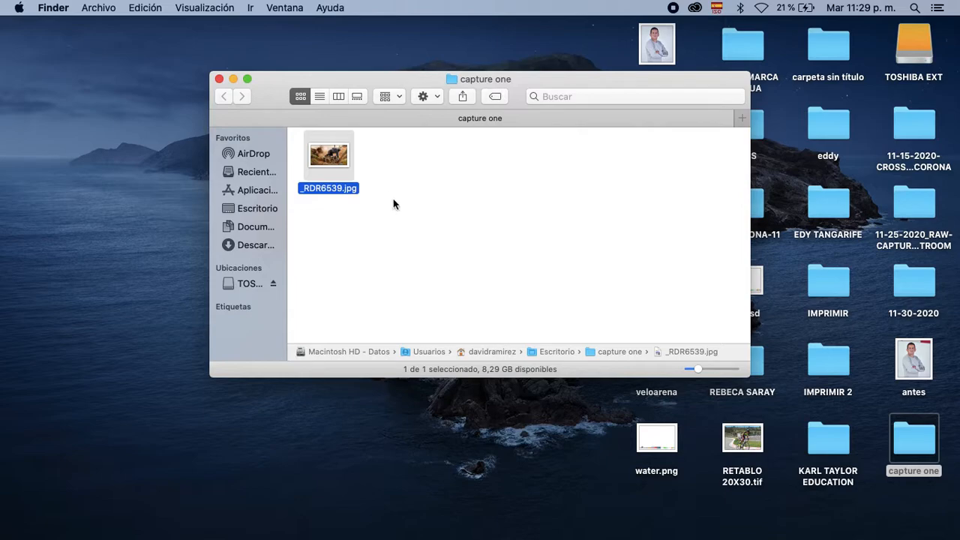
double_click(750, 375)
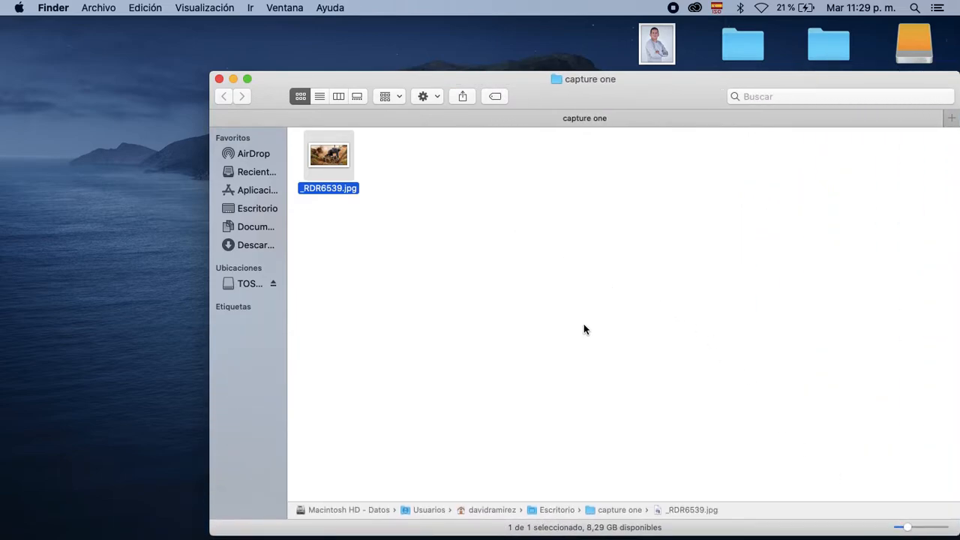
click(577, 329)
click(325, 162)
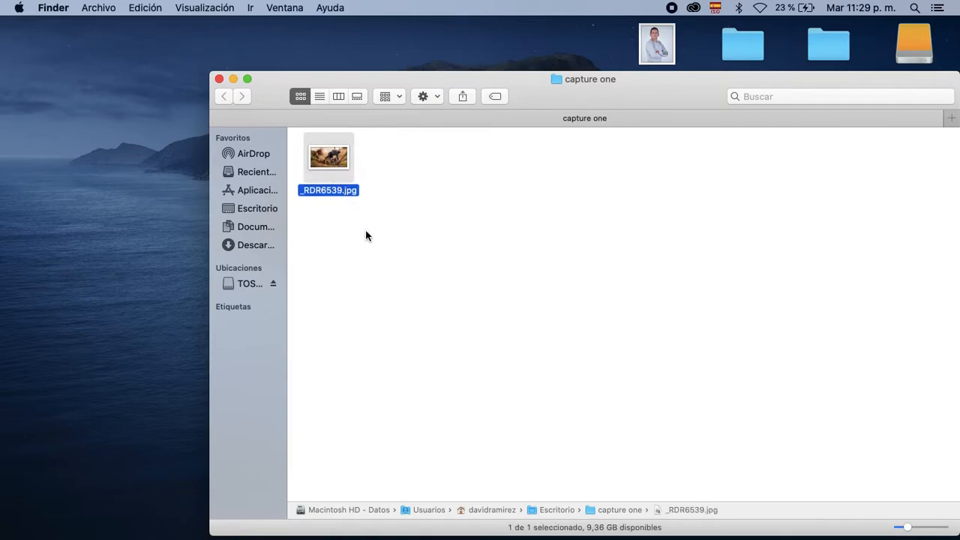
key(space)
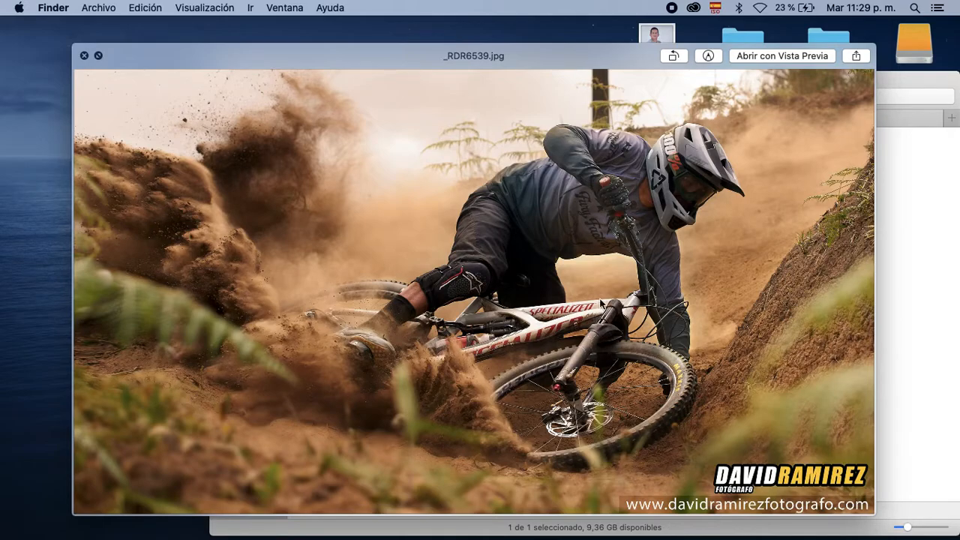
drag(621, 54, 631, 30)
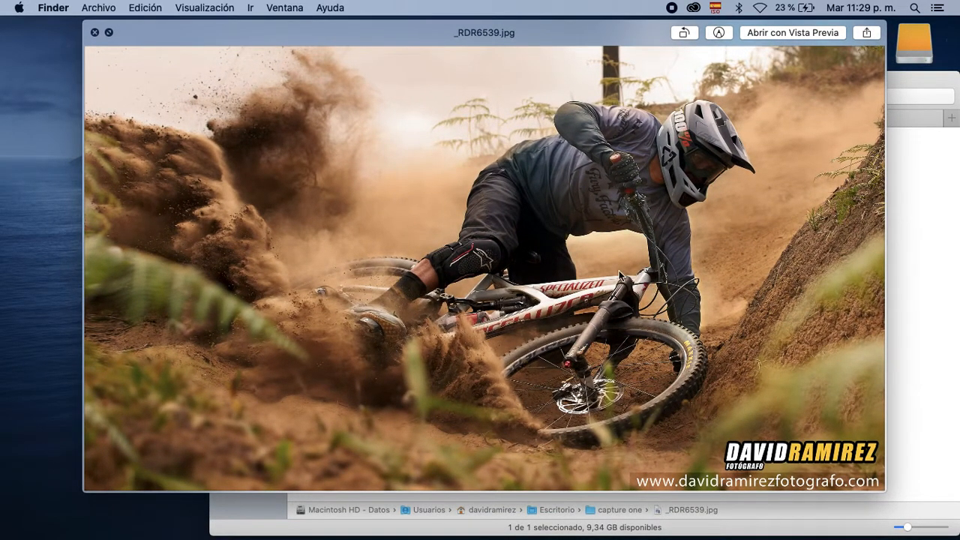